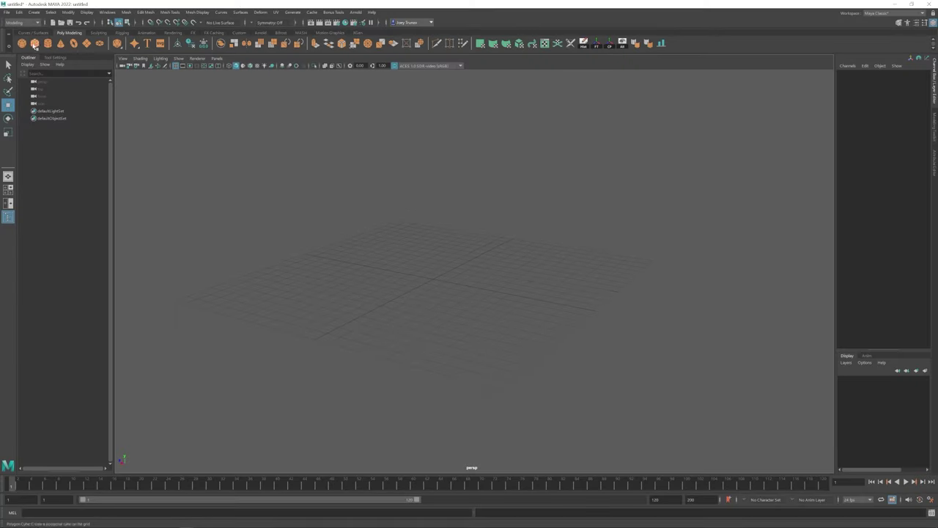
- Create a polygon sphere, frame it and scale it up uniformly
left_click(34, 44)
key("f")
scroll(490, 291, "down", 3)
key("r")
left_click_drag(474, 271, 493, 290)
left_click(933, 169)
left_click_drag(477, 242, 497, 224, "alt")
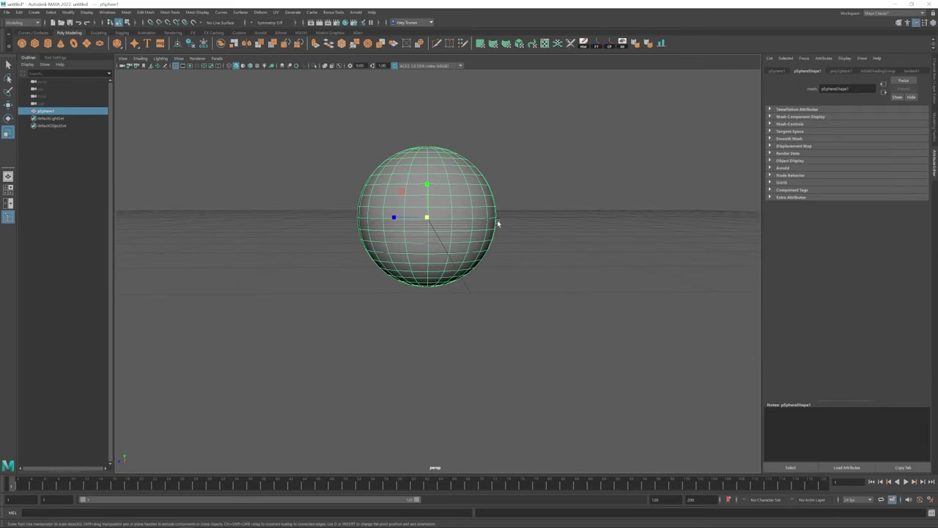
- Delete the sphere's lower-half faces and extrude the open rim edges into a band
key("F11")
left_click_drag(300, 308, 560, 227)
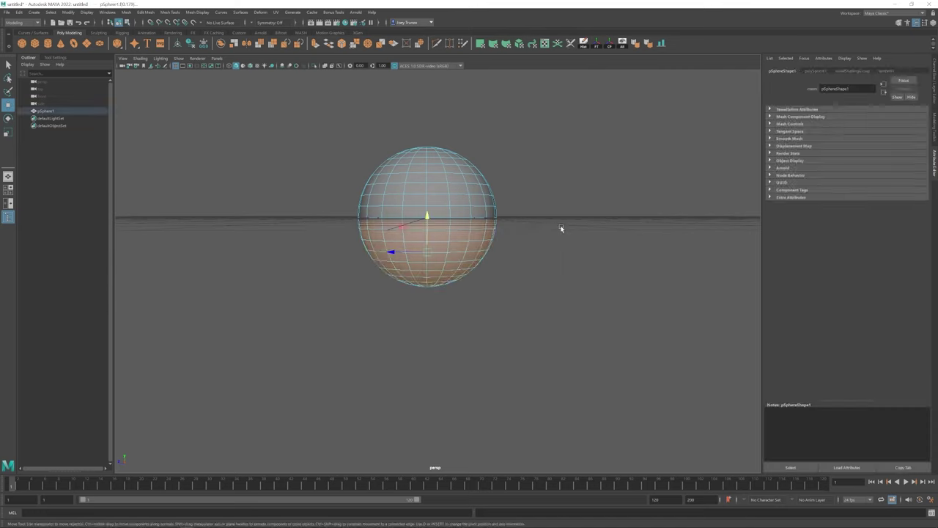
key("Delete")
double_click(436, 232)
key("ctrl+e")
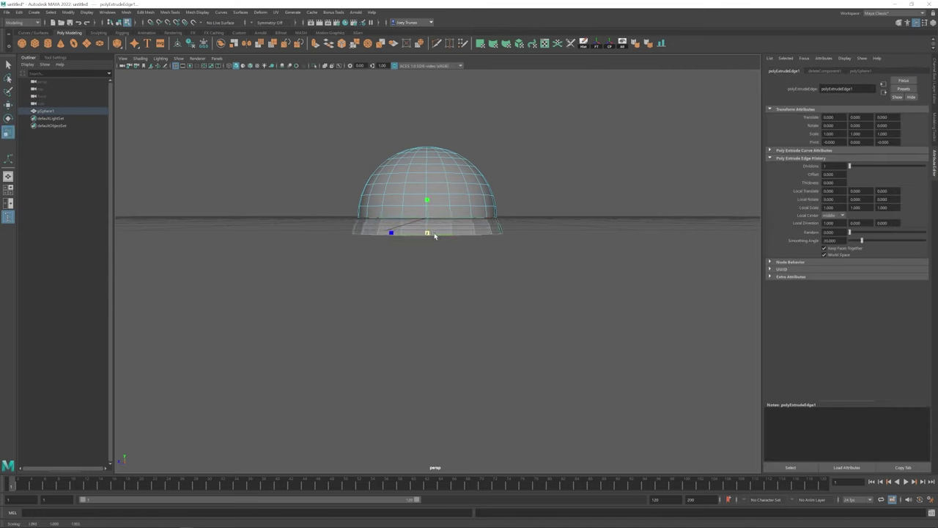
- Select the whole hemisphere and scale the helmet shell outward
key("w")
left_click_drag(393, 234, 549, 151, "alt")
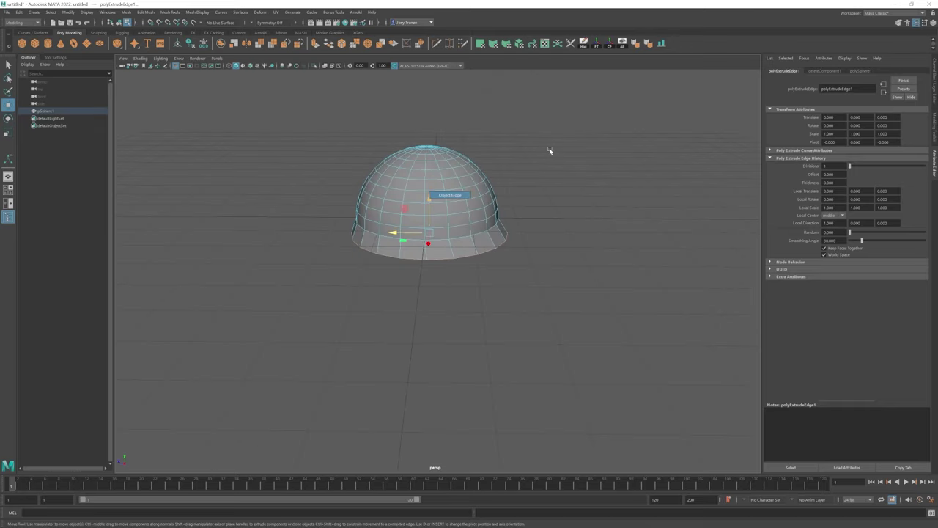
left_click(422, 264)
key("r")
left_click_drag(410, 252, 422, 234, "alt")
- Return to component mode and orbit low to check the shell's open underside
key("w")
key("F8")
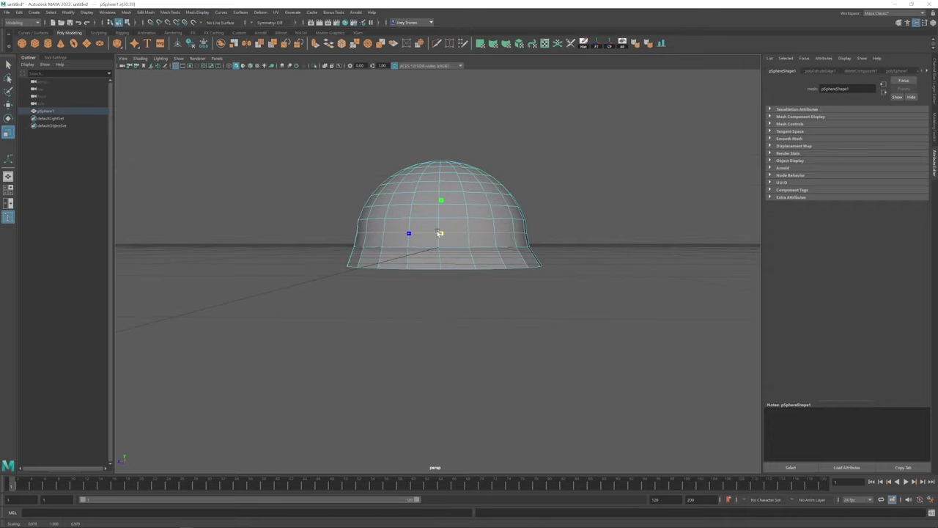
left_click_drag(440, 233, 443, 214, "alt")
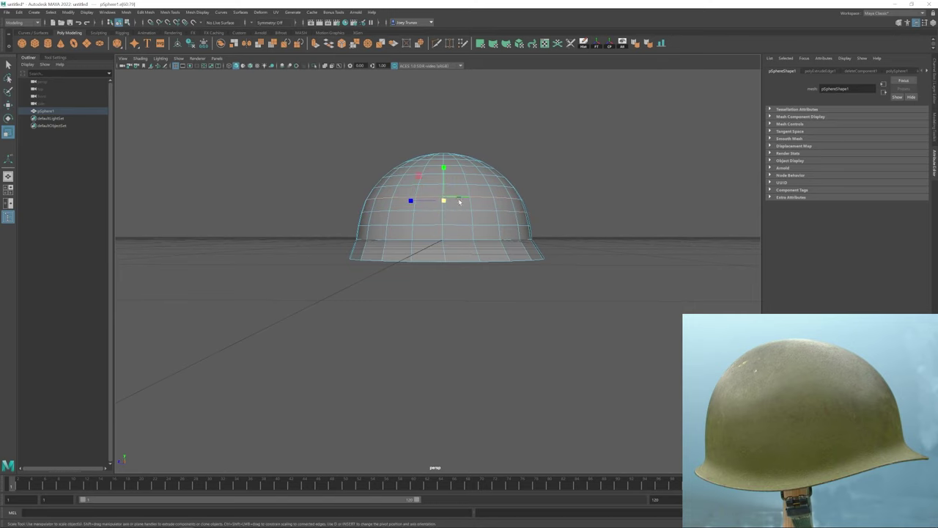
left_click_drag(443, 200, 499, 220, "alt")
- Maximise the side view and pull the bottom and middle brim vertices downward
key("space")
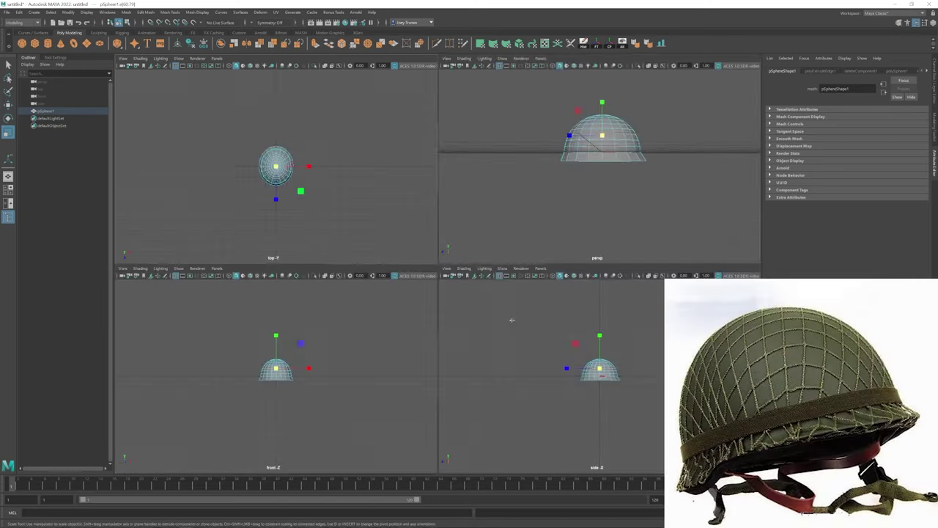
scroll(604, 388, "up", 5)
key("space")
scroll(420, 288, "down", 5)
scroll(419, 288, "up", 8)
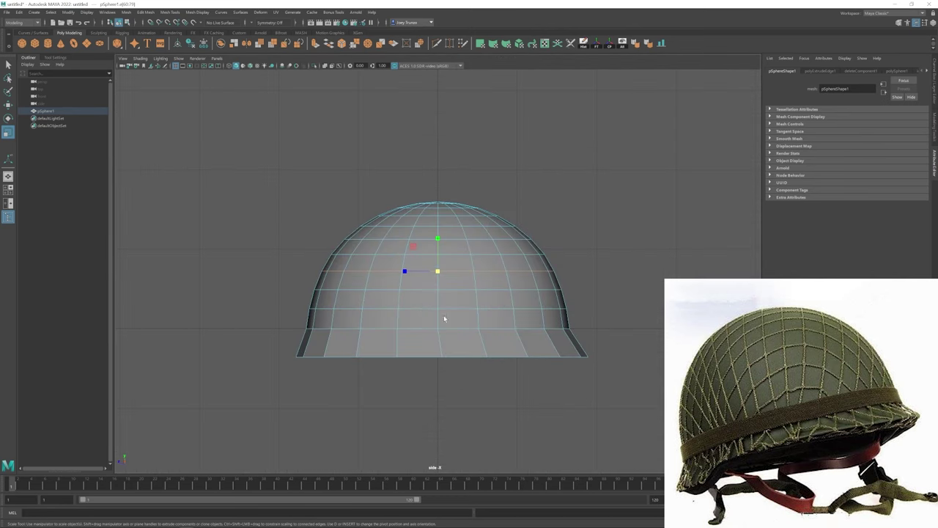
right_click_drag(443, 251, 379, 241)
left_click_drag(333, 338, 427, 280)
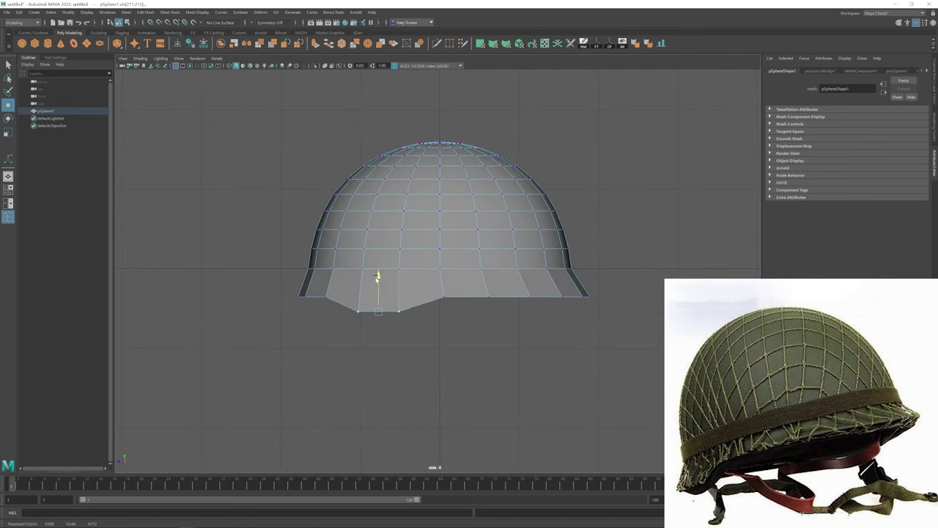
middle_click_drag(375, 278, 375, 291)
middle_click_drag(375, 291, 398, 223, "alt")
- Lower the left brim vertices and three more brim vertices further down
left_click_drag(292, 281, 429, 268)
left_click_drag(430, 217, 437, 250)
left_click_drag(385, 225, 385, 232)
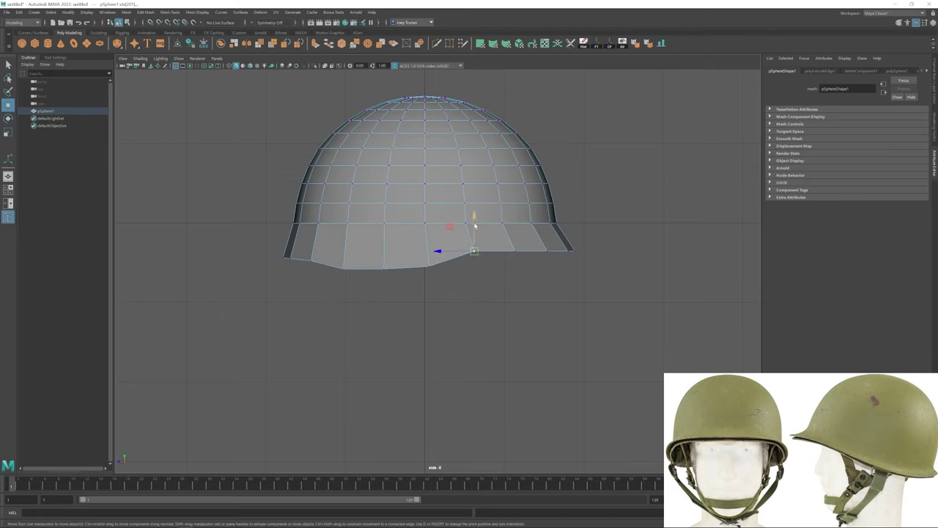
left_click_drag(475, 227, 561, 285, "alt")
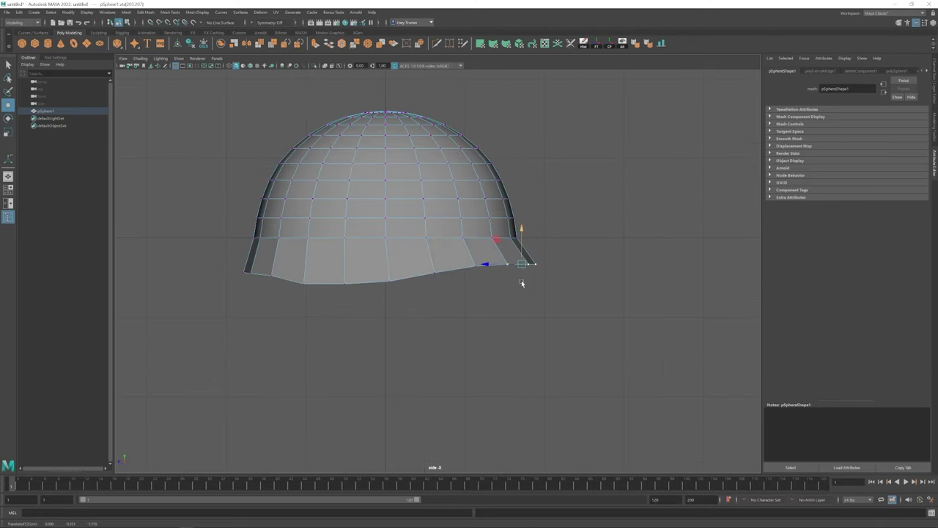
middle_click_drag(522, 283, 517, 278, "alt")
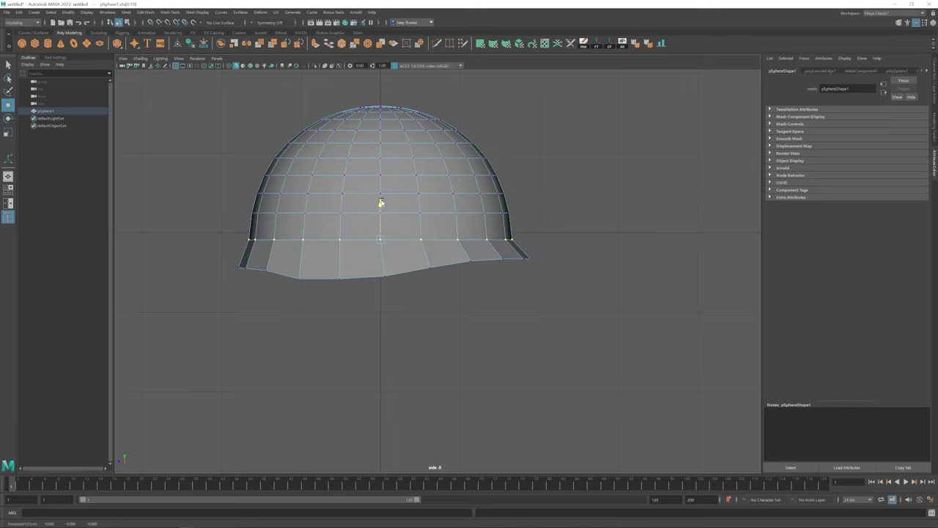
- Lower the edge loop near the rim and the adjacent dome vertices
left_click_drag(379, 203, 269, 220)
left_click_drag(560, 229, 560, 229)
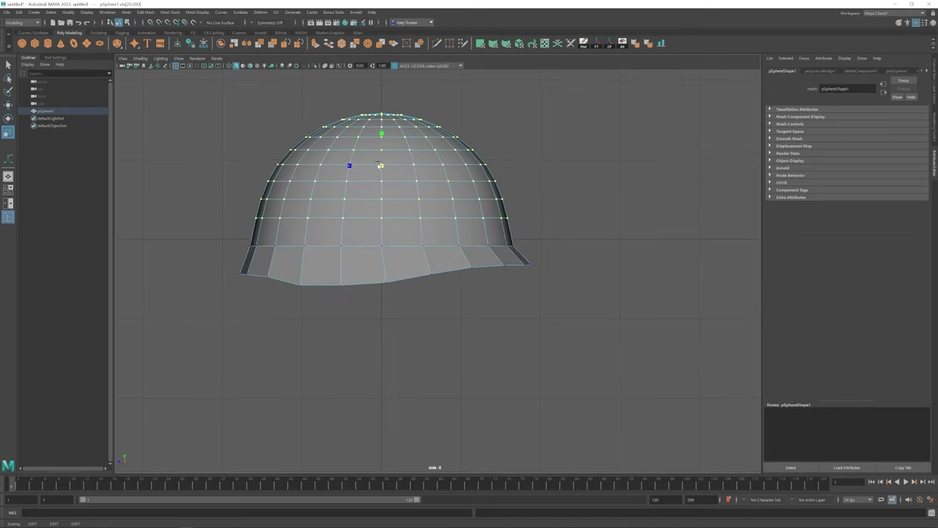
scroll(502, 224, "down", 3)
left_click_drag(503, 225, 382, 233, "alt")
key("F8")
middle_click_drag(382, 233, 403, 229, "alt")
- Frame the helmet and select its lower edge loop in edge mode with the Move tool
left_click(410, 235)
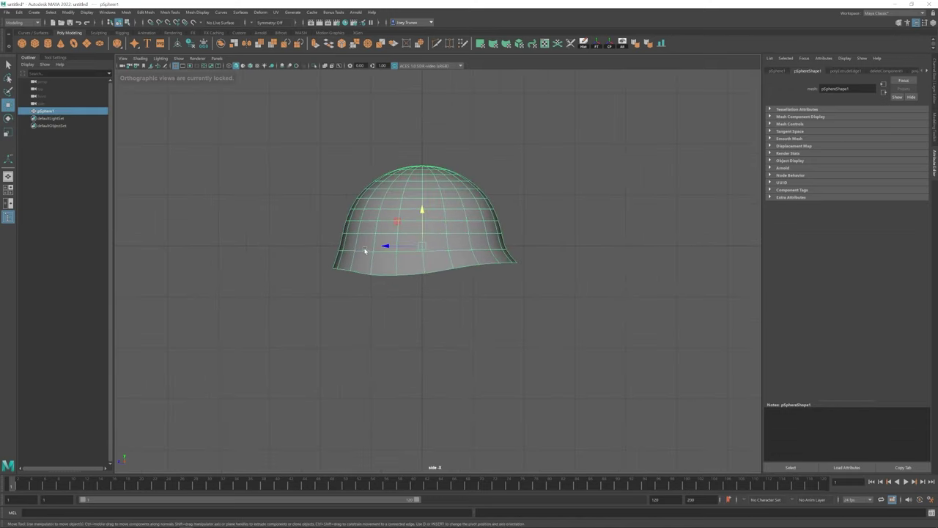
key("f")
key("F10")
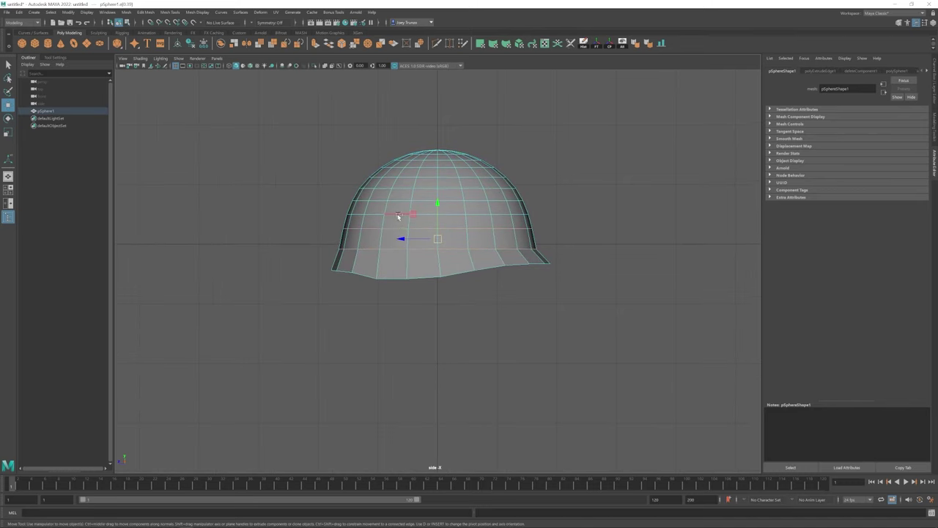
key("w")
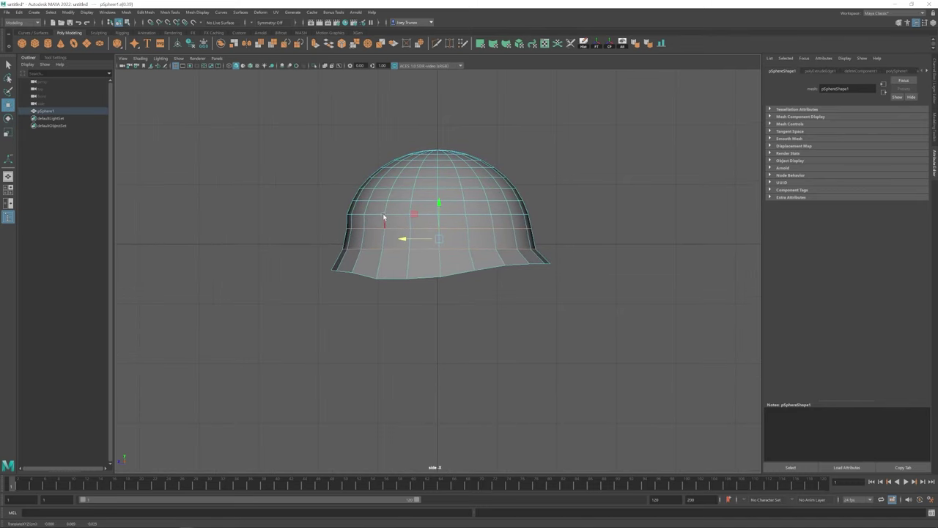
middle_click_drag(409, 213, 400, 214, "alt")
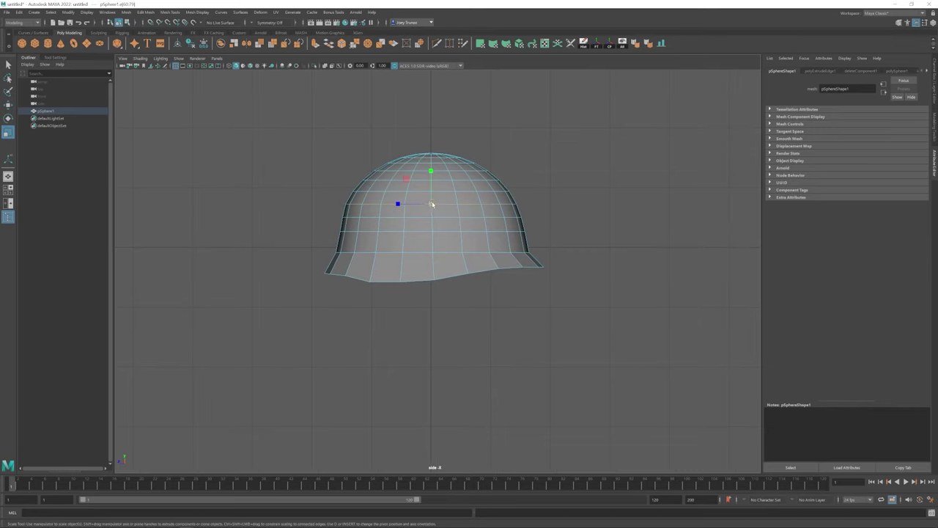
double_click(396, 218)
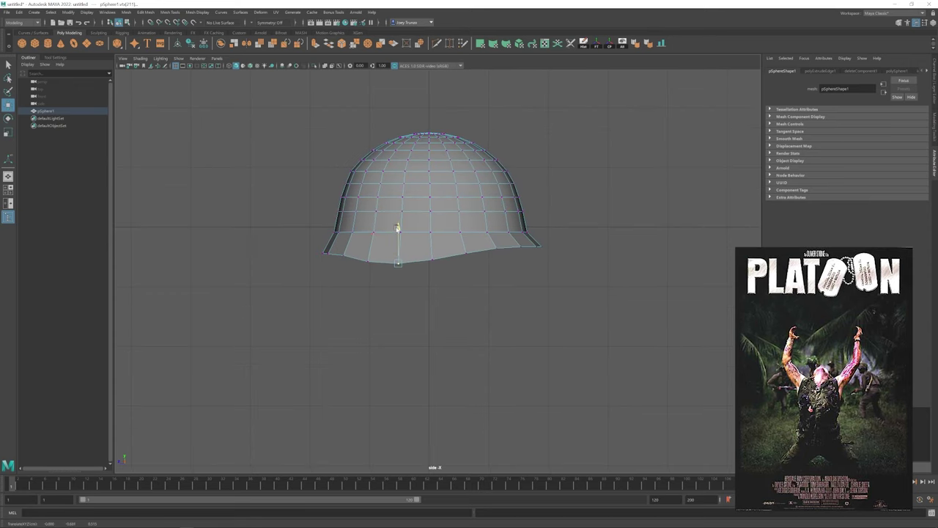
middle_click_drag(355, 241, 388, 215, "alt")
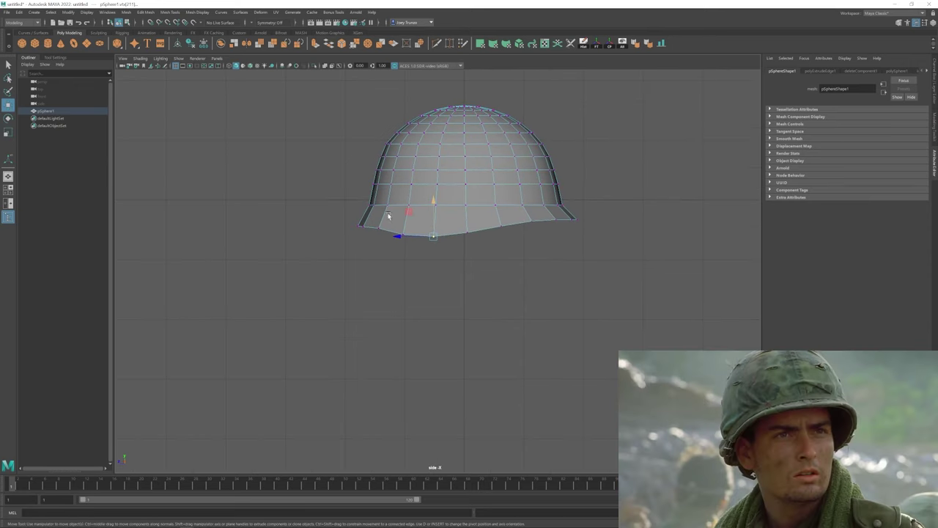
- Tumble the perspective view to inspect the tapered helmet from above
left_click_drag(465, 220, 459, 251, "alt")
left_click_drag(473, 202, 492, 252, "alt")
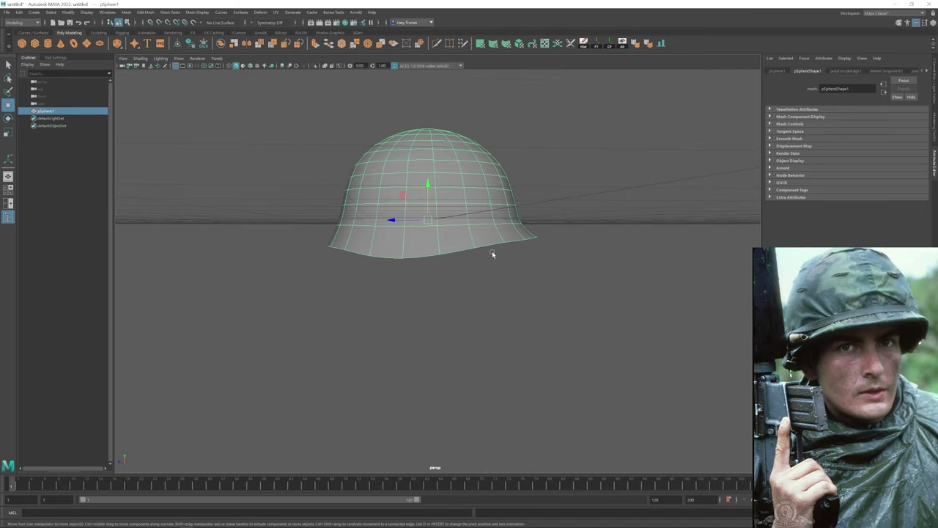
key("F8")
scroll(492, 252, "down", 3)
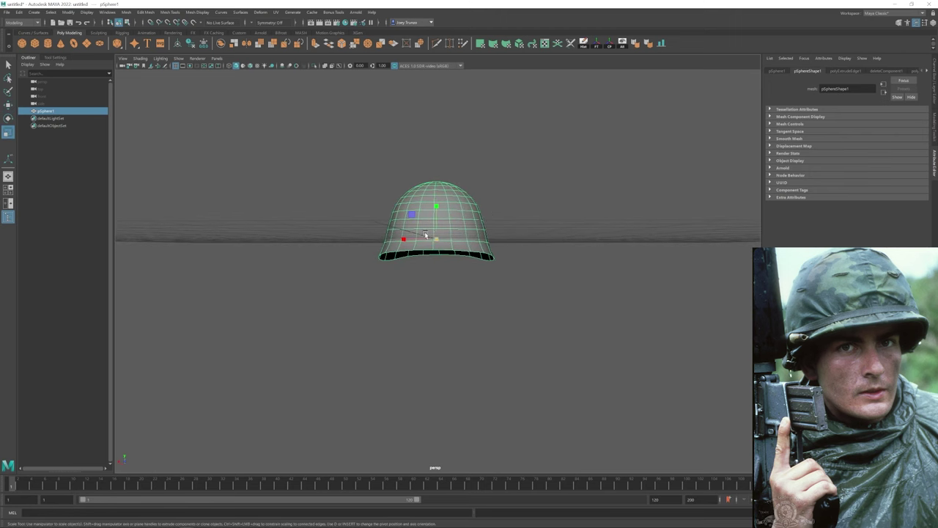
left_click_drag(426, 234, 432, 212, "alt")
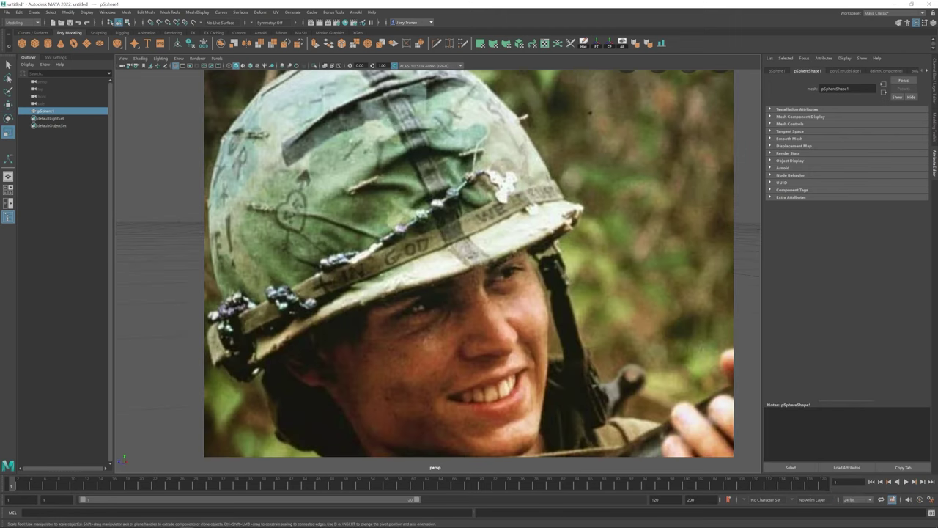
- Select the brim vertices and move them so the brim sweeps further out at the back
key("F9")
left_click_drag(348, 231, 417, 230)
left_click_drag(371, 183, 459, 264, "alt")
left_click(456, 247)
- Select the vertices of the helmet's upper dome to slim them in
left_click_drag(314, 144, 564, 234)
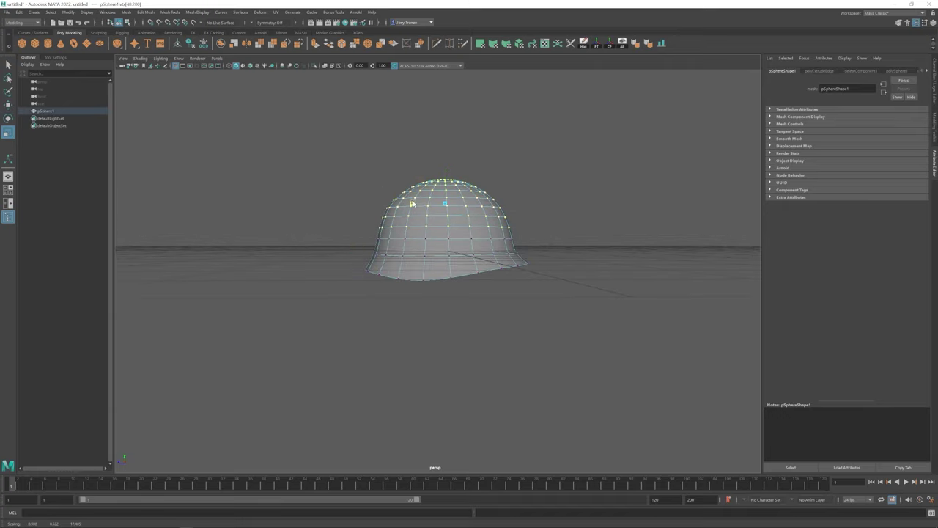
left_click_drag(412, 203, 519, 234, "alt")
key("F8")
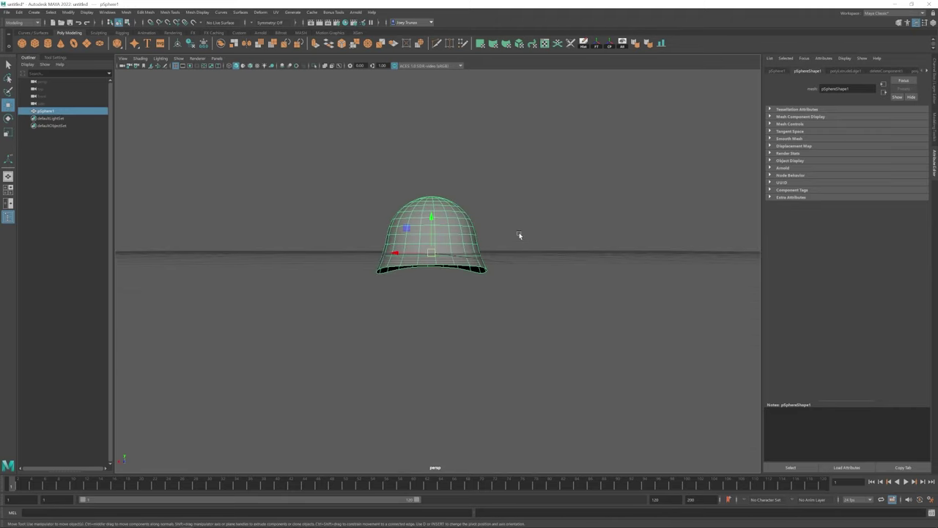
- Orbit around the helmet, toggling its selection, to inspect the slimmer dome
left_click(491, 306)
left_click(439, 202)
left_click(505, 293)
left_click_drag(505, 293, 423, 248, "alt")
left_click(439, 222)
left_click(430, 261)
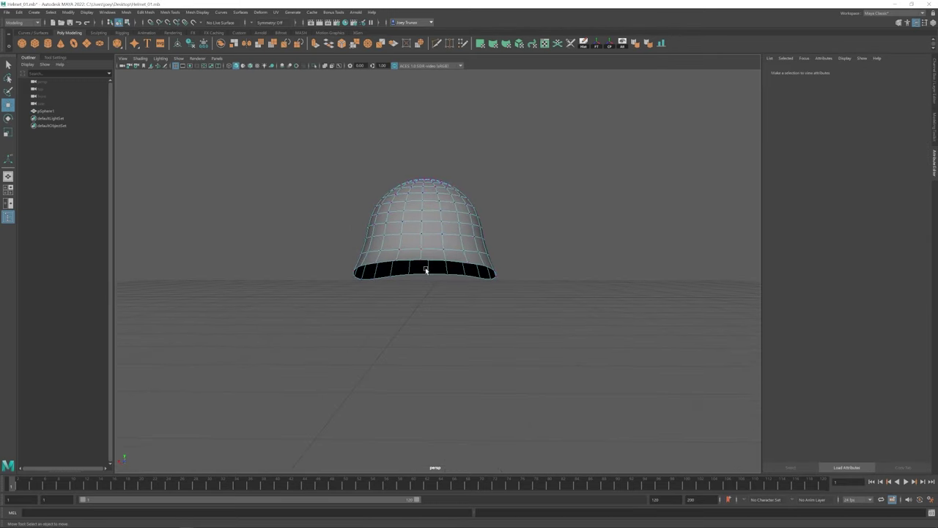
- Select the helmet and orbit to a side-on view of it
left_click(426, 270)
left_click_drag(451, 287, 392, 285, "alt")
left_click(391, 285)
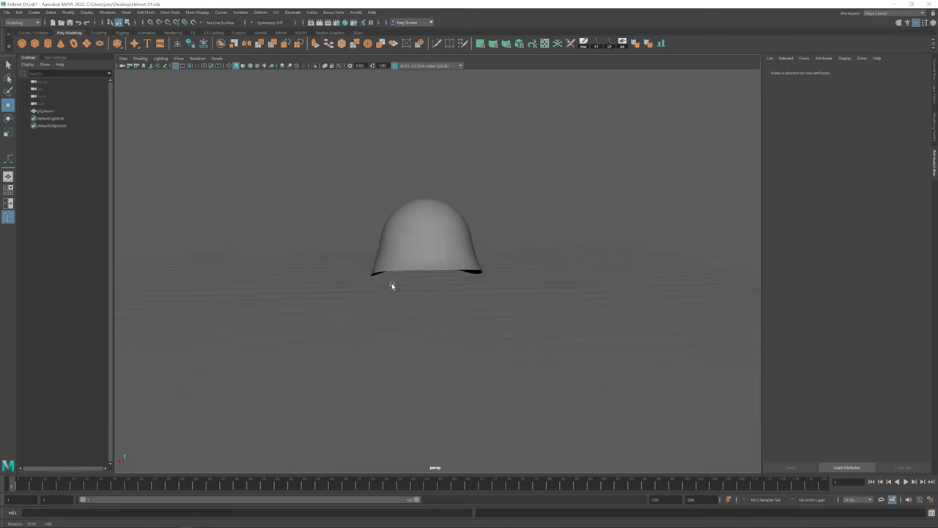
scroll(433, 226, "up", 3)
left_click(403, 236)
scroll(404, 236, "down", 3)
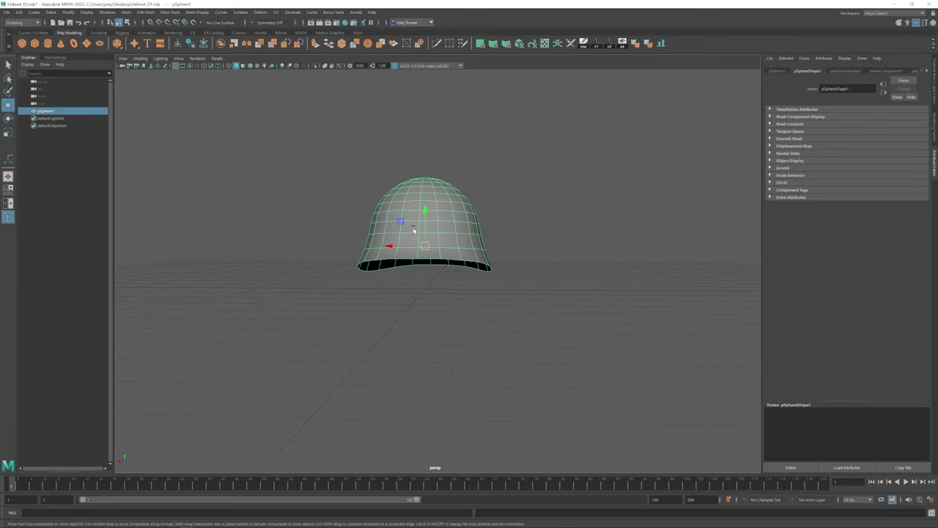
left_click_drag(413, 230, 473, 249, "alt")
- Pick the edge loop near the helmet's base with the Scale tool and reframe the helmet
key("F10")
double_click(454, 258)
key("r")
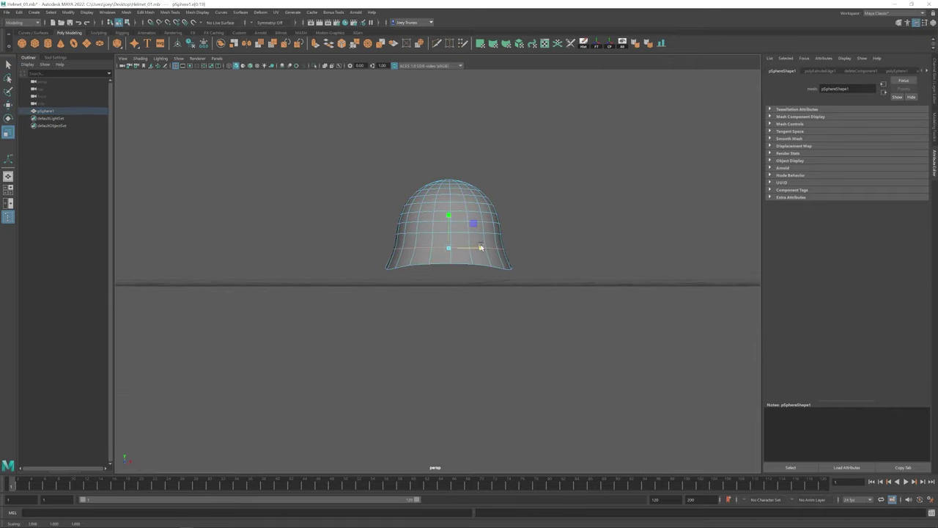
left_click_drag(447, 218, 458, 272, "alt")
left_click(455, 291)
left_click(444, 277)
key("f")
- In vertex mode, select the vertices across the helmet's top and adjust the rim flare
key("F9")
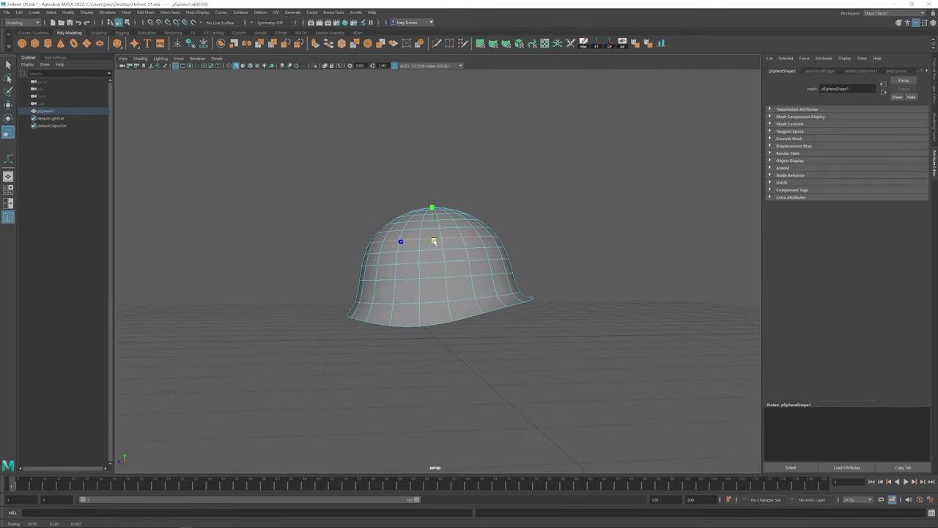
left_click_drag(398, 245, 433, 256, "alt")
left_click_drag(331, 186, 544, 244)
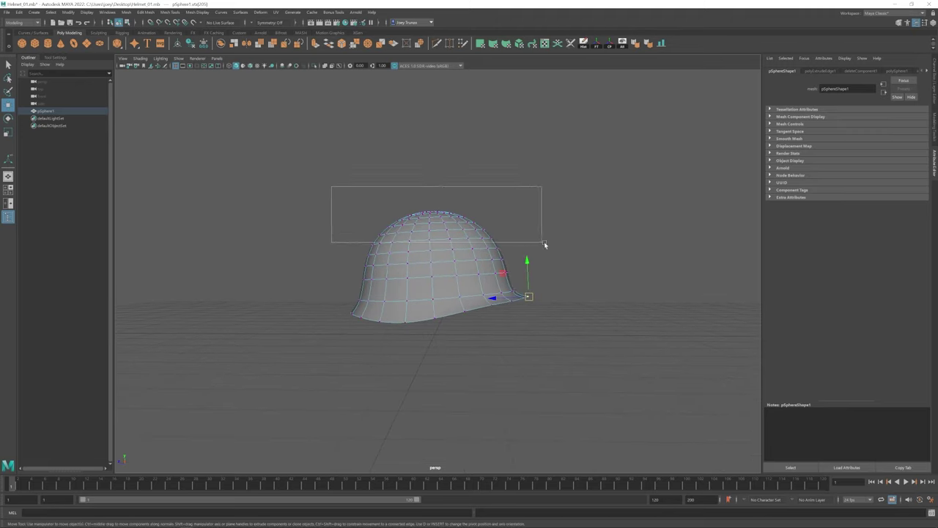
left_click(572, 230)
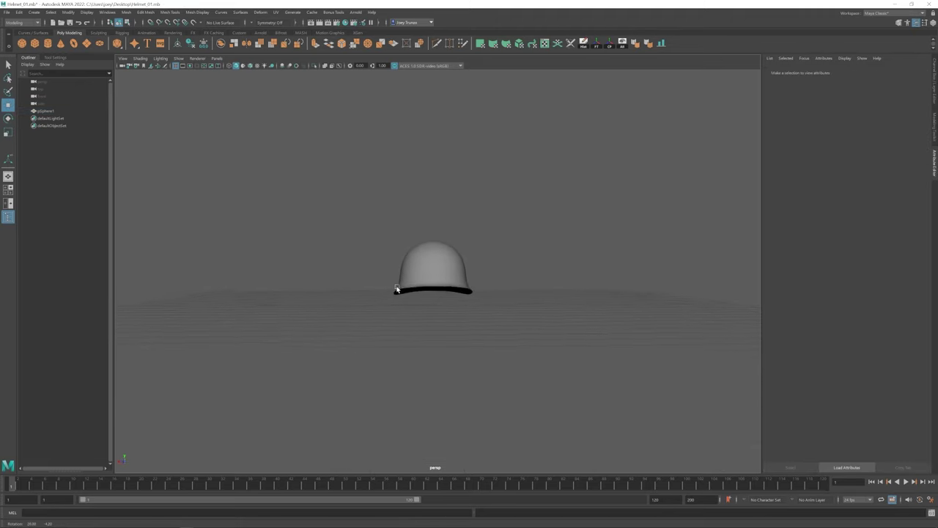
left_click_drag(589, 353, 433, 264, "alt")
- Orbit to a low side view to check the flared brim end
left_click(413, 280)
left_click(393, 297)
left_click(433, 263)
left_click_drag(579, 365, 503, 253)
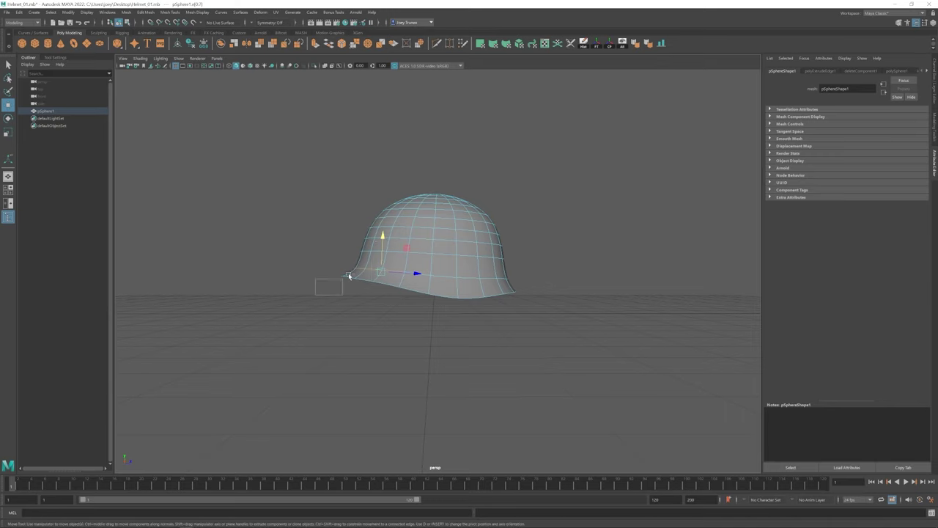
left_click(411, 255)
left_click_drag(412, 255, 391, 272, "alt")
left_click(391, 272)
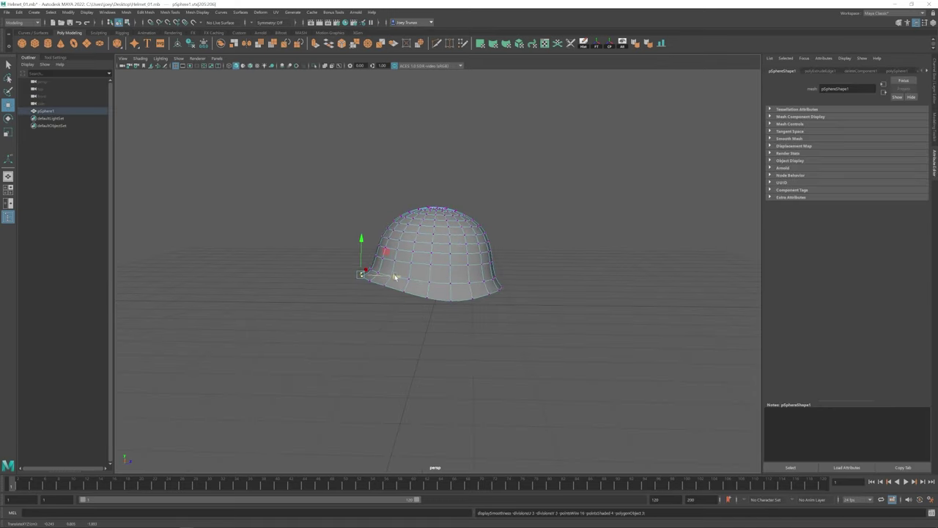
- Orbit to a lower front view and switch to object mode with the Scale tool
left_click(395, 304)
left_click_drag(395, 304, 329, 166, "alt")
left_click(453, 257)
left_click(441, 276)
left_click(408, 282)
left_click(431, 295)
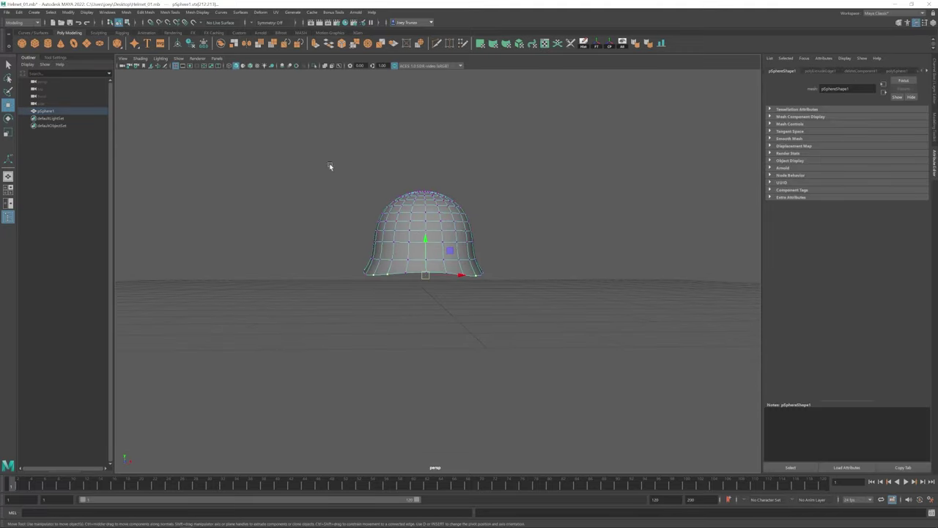
key("F8")
key("r")
- Stretch the helmet's upper dome vertices taller vertically
left_click_drag(457, 246, 462, 257, "alt")
left_click(463, 258)
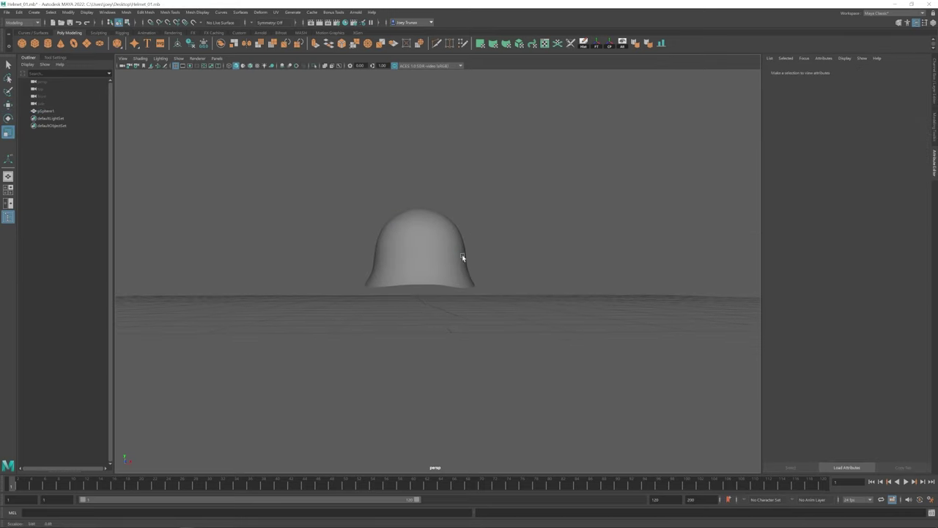
left_click(422, 231)
left_click(421, 232, "alt")
left_click_drag(421, 231, 343, 275, "alt")
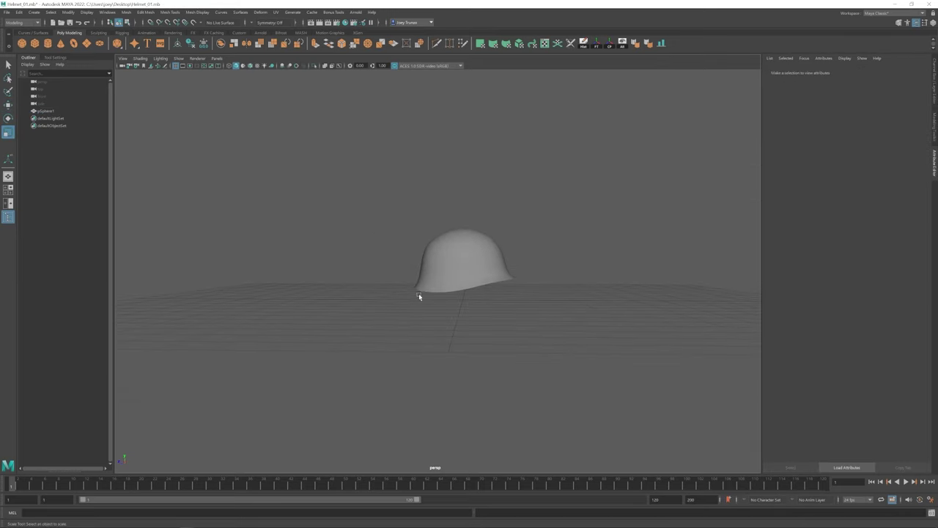
left_click_drag(418, 296, 403, 244, "alt")
left_click(453, 255)
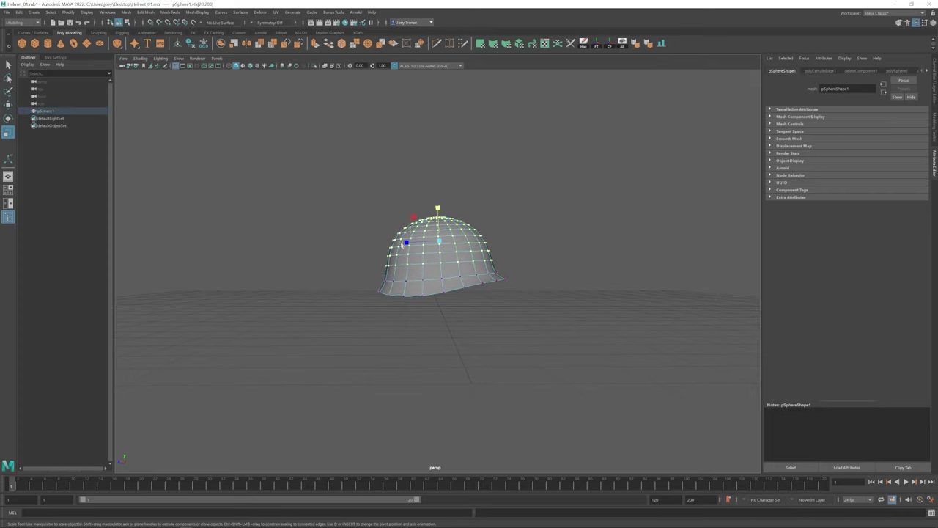
left_click_drag(437, 209, 437, 207)
- Orbit low around the helmet to inspect the taller dome from several angles
left_click(491, 286)
left_click_drag(490, 286, 406, 283, "alt")
left_click(472, 274)
key("w")
mouse_move(473, 274)
left_mouse_down("alt")
mouse_move(440, 210)
mouse_move(473, 289)
left_mouse_up("alt")
left_click(473, 289)
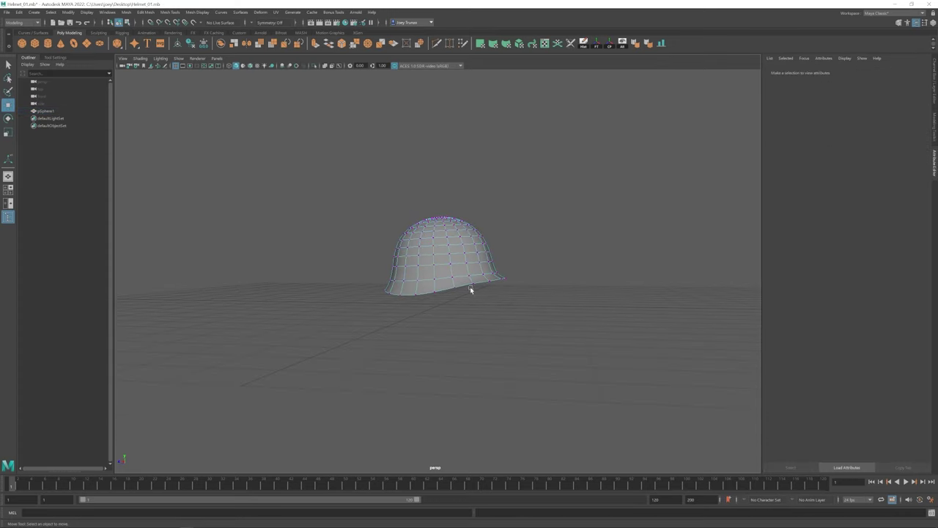
right_click(445, 220)
left_click_drag(446, 220, 512, 262, "alt")
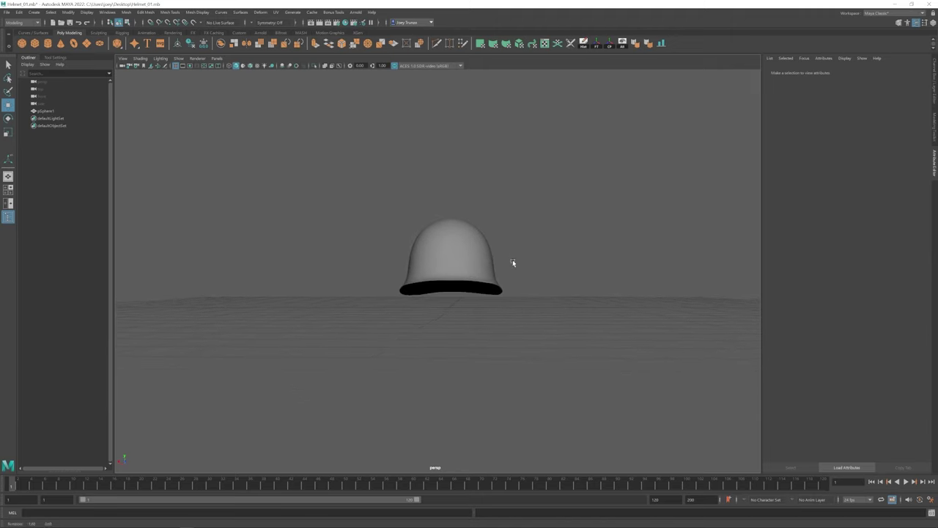
left_click(442, 277)
left_click(459, 303)
left_click(471, 289)
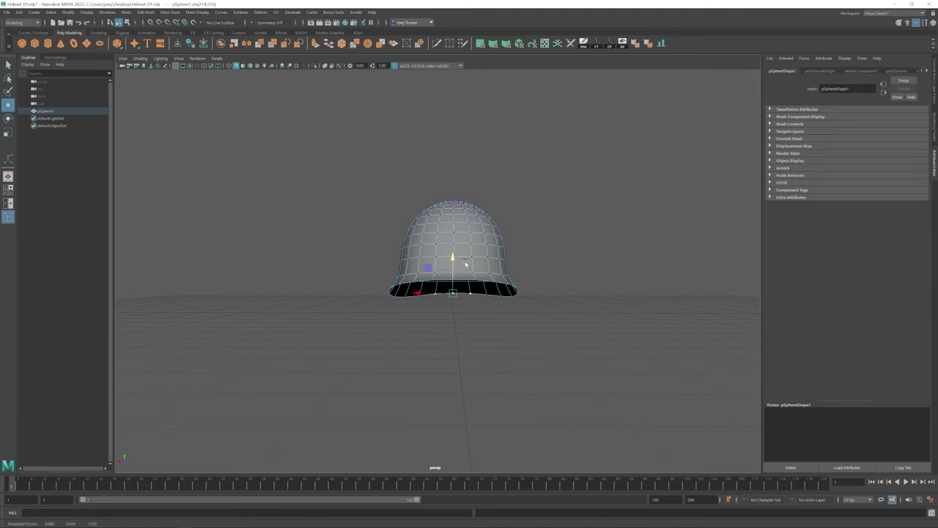
left_click(464, 264)
mouse_move(465, 264)
left_mouse_down("alt")
mouse_move(493, 266)
mouse_move(477, 272)
left_mouse_up("alt")
- Select the original pSphere1 in the Outliner so it can be hidden
left_click(422, 273)
left_click(422, 273)
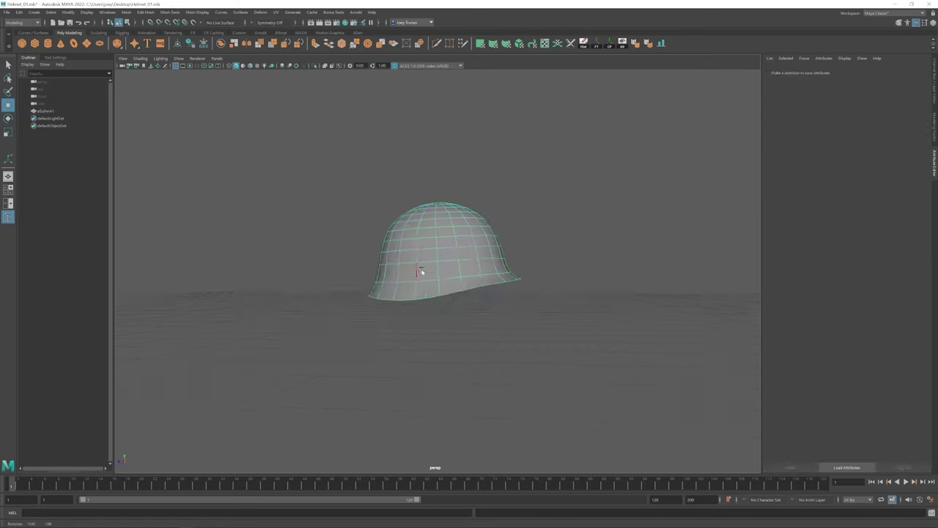
left_click(421, 272)
left_click(547, 225)
left_click_drag(547, 224, 448, 306, "alt")
left_click(419, 257)
left_click(432, 315)
left_click(449, 305)
left_click(46, 110)
- Hide pSphere1 and extrude all pSphere2 faces into a 0.04-thick shell
key("ctrl+h")
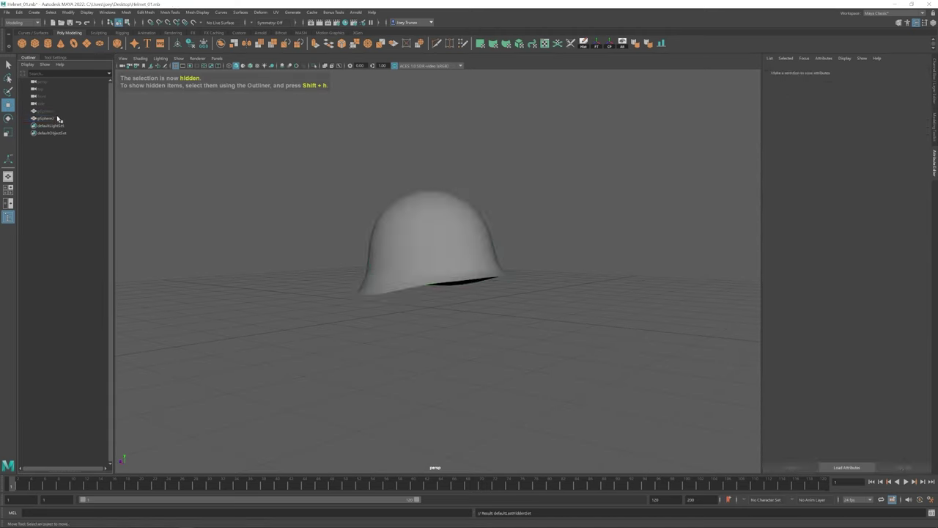
left_click(53, 118)
left_click_drag(469, 366, 484, 322, "alt")
key("ctrl+F11")
key("ctrl+e")
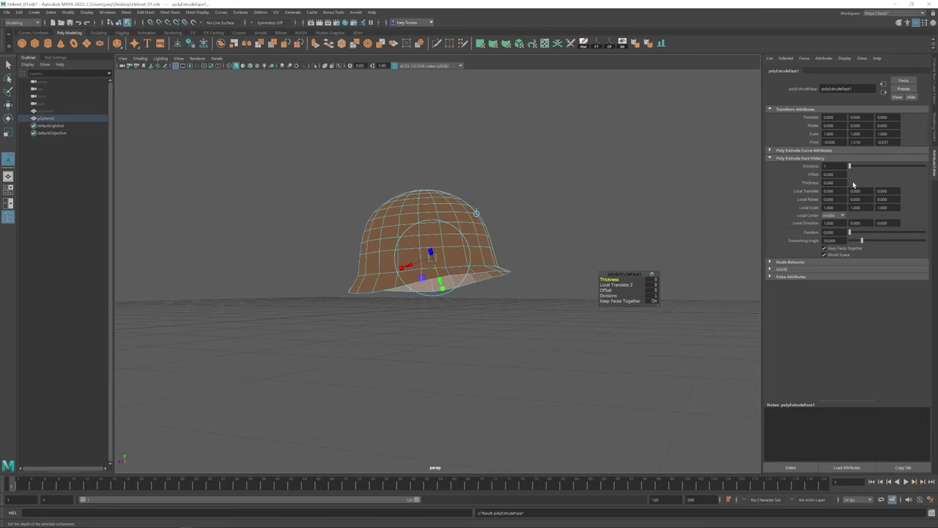
key("Return")
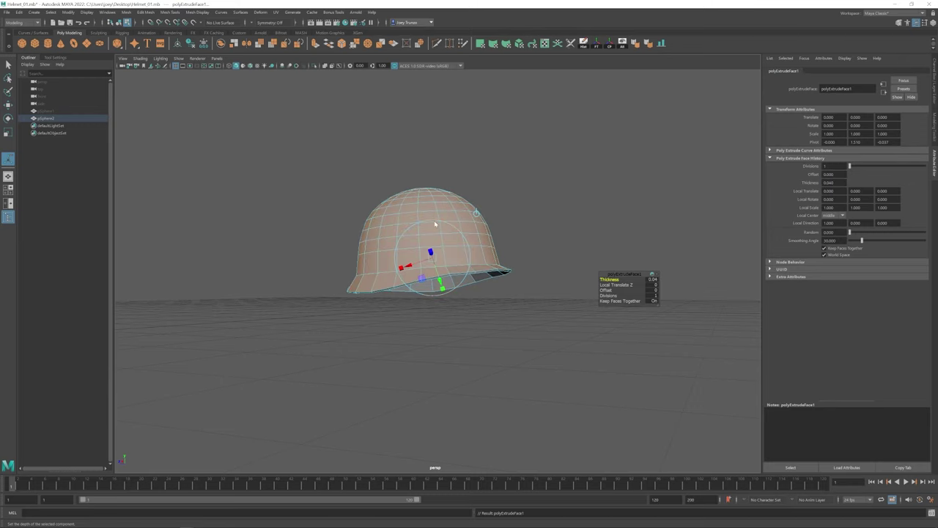
- Raise the polyExtrudeFace1 Thickness to about 0.06
left_click(544, 264)
left_click(513, 294)
left_click_drag(513, 293, 418, 277, "alt")
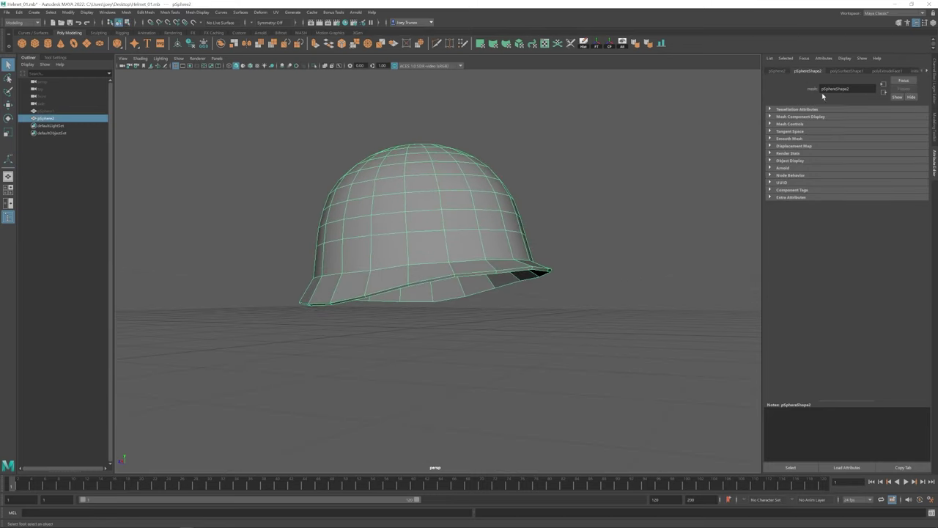
left_click(915, 70)
left_click_drag(832, 183, 839, 182, "ctrl")
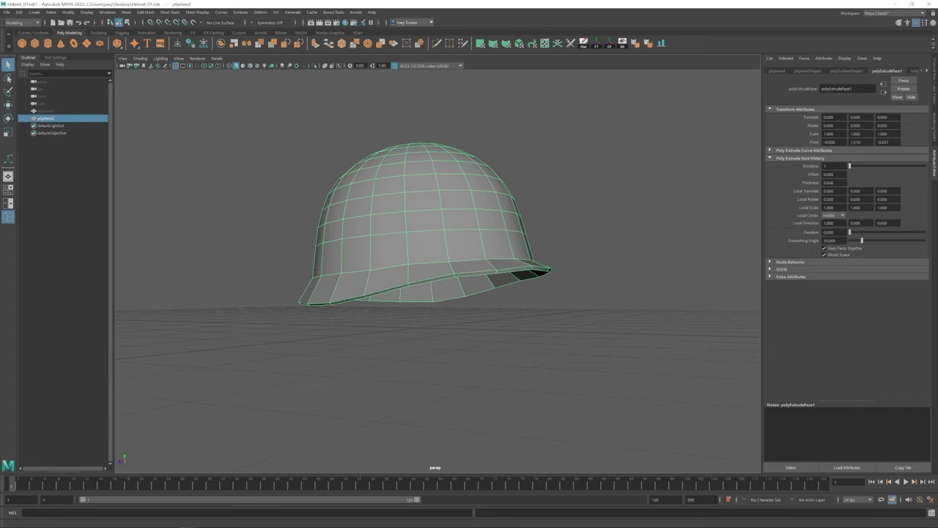
- Select an edge along the helmet brim with the Move tool active
key("F10")
key("w")
left_click(426, 282)
- Extrude the selected brim edge to extend the brim outward
left_click(146, 11)
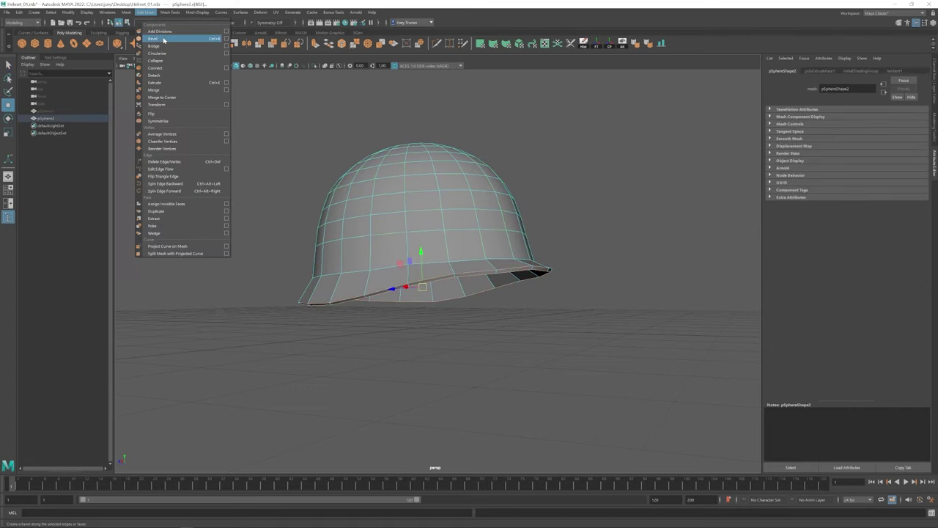
left_click(158, 83)
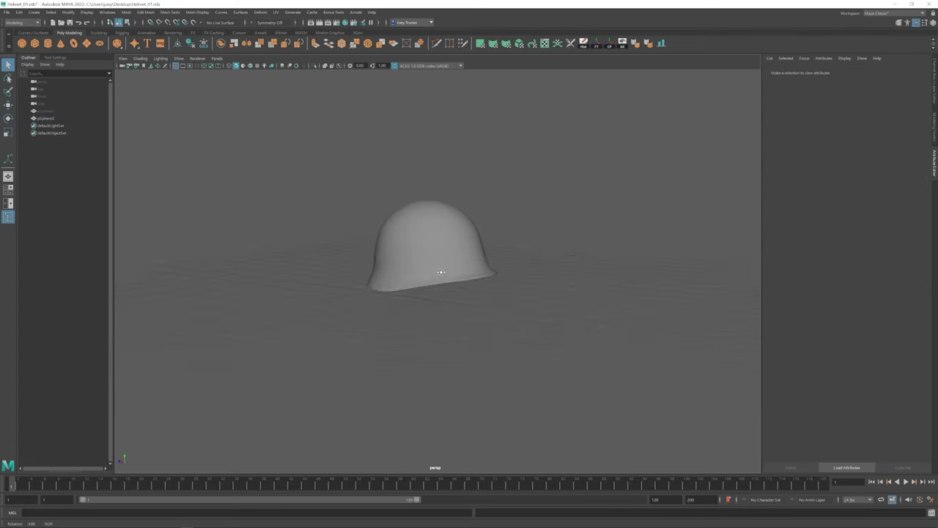
left_click_drag(441, 272, 412, 266, "alt")
scroll(412, 266, "up", 3)
left_click(412, 266)
mouse_move(463, 352)
left_mouse_down("alt")
mouse_move(509, 349)
mouse_move(461, 342)
left_mouse_up("alt")
- Reselect the helmet and inspect the extended brim from angled side views
key("w")
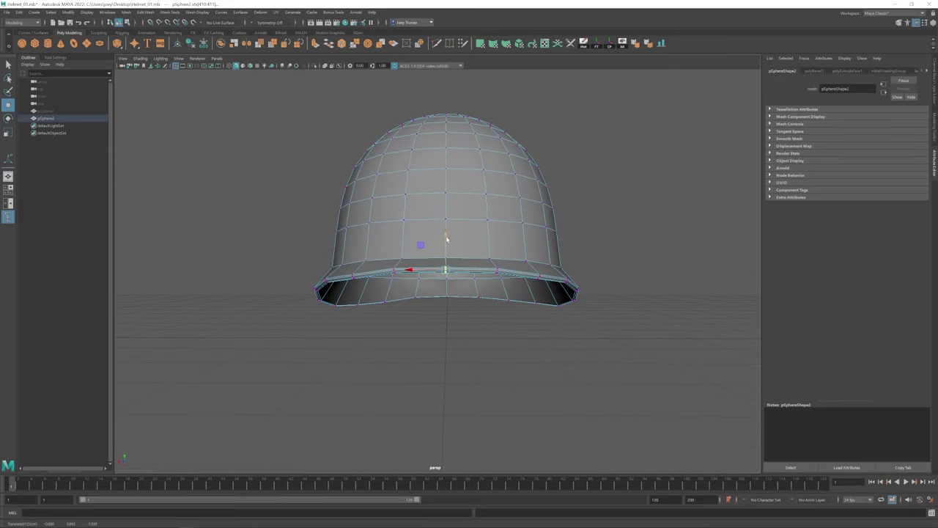
scroll(447, 238, "down", 5)
left_click(412, 306)
left_click_drag(413, 306, 383, 297, "alt")
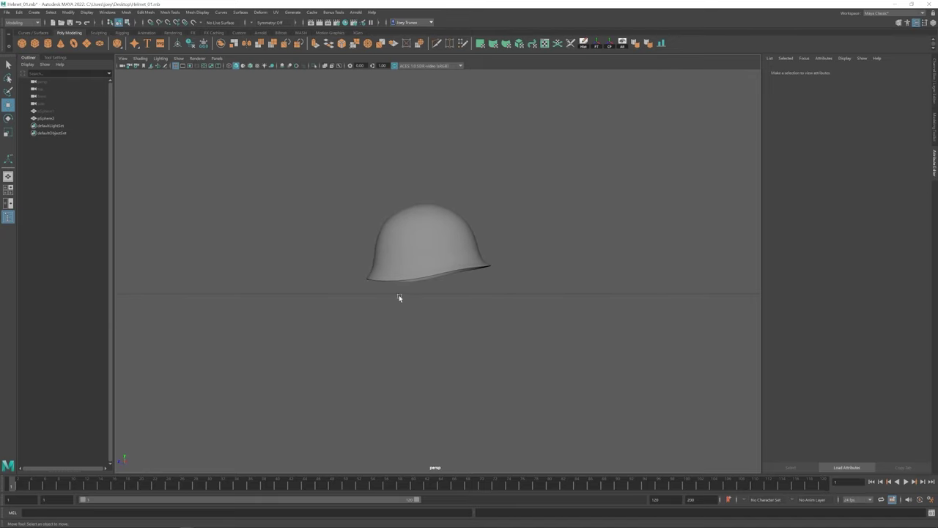
left_click_drag(399, 296, 480, 253, "alt")
left_click(451, 243)
key("F10")
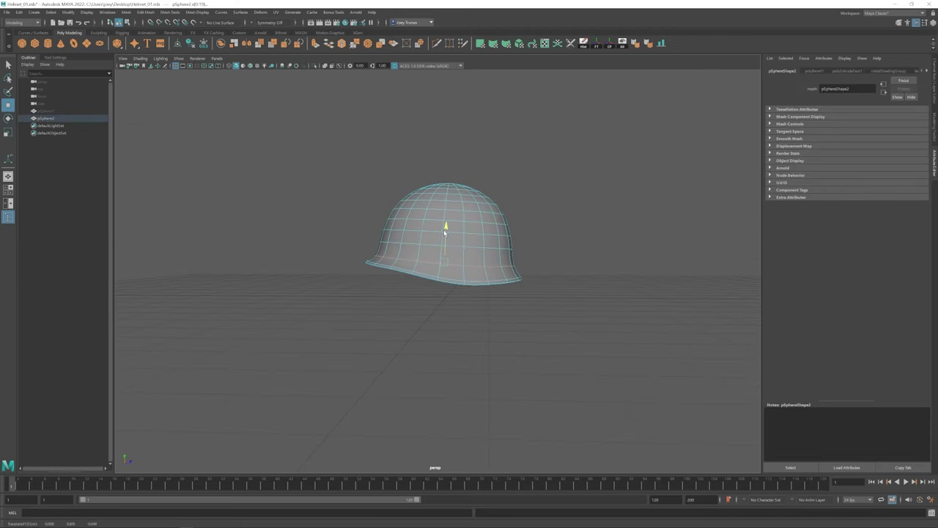
key("F8")
- Select the upper dome vertices to reshape the crown into a taller, rounder profile
left_click_drag(487, 258, 435, 235, "alt")
key("F10")
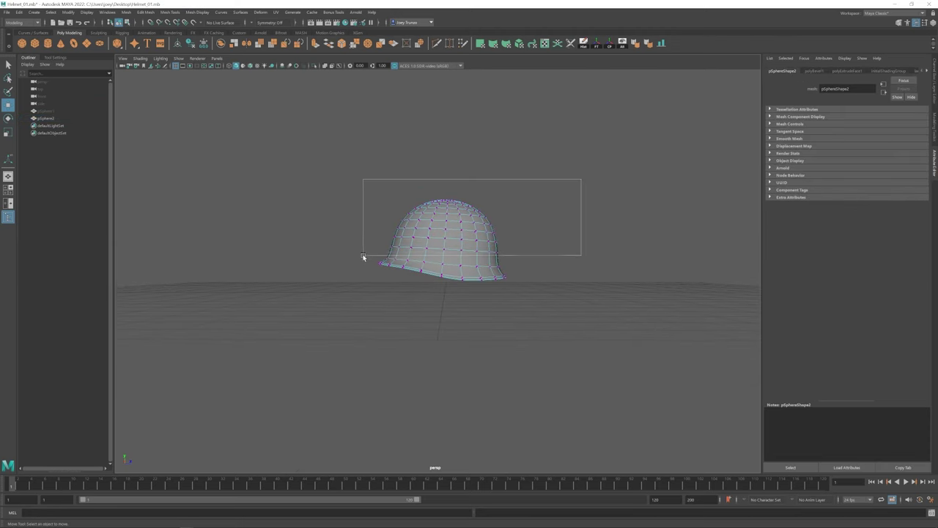
left_click_drag(363, 256, 363, 255)
left_click_drag(363, 256, 464, 290, "alt")
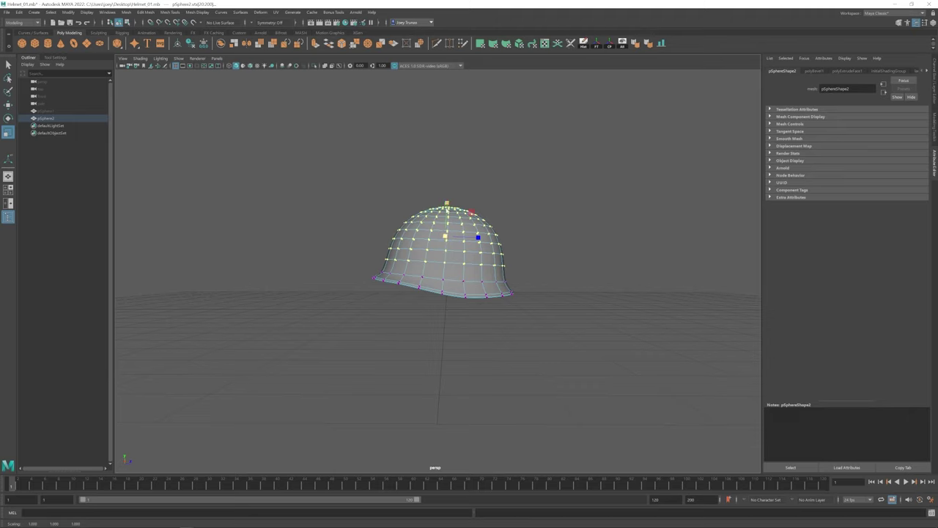
left_click(414, 295)
left_click_drag(414, 296, 448, 287, "alt")
left_click(440, 262)
left_click(448, 287)
scroll(395, 310, "up", 3)
- Switch the helmet to vertex mode and select two vertices on the brim
left_click(440, 275)
scroll(398, 272, "up", 3)
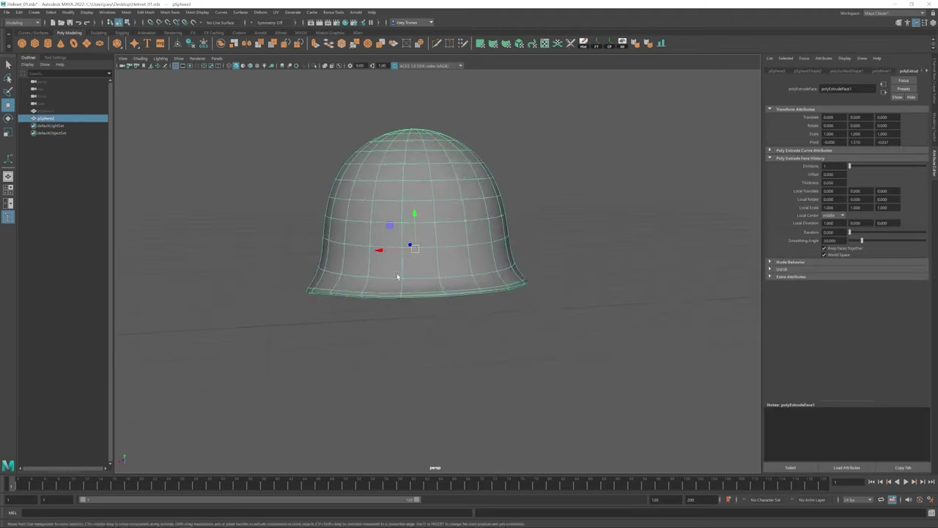
key("F9")
left_click_drag(398, 272, 488, 272, "alt")
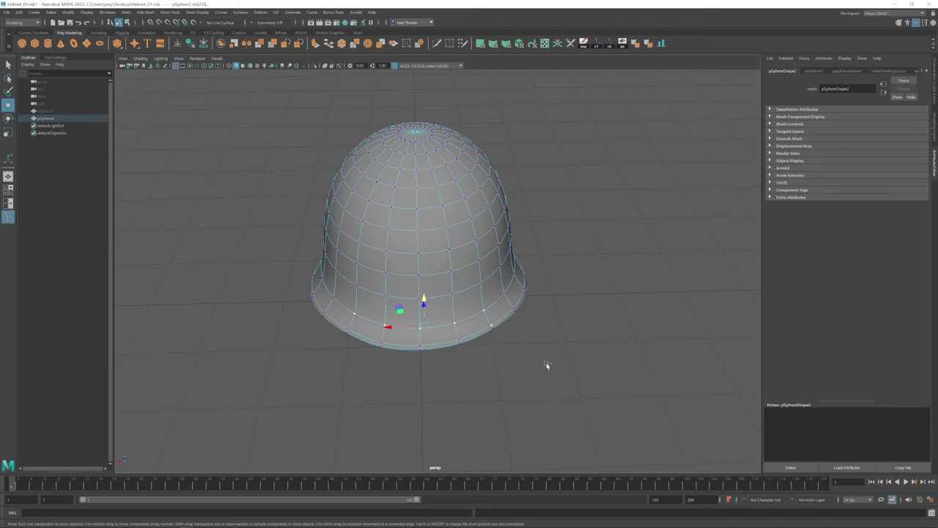
left_click_drag(546, 365, 508, 255, "alt")
scroll(468, 266, "down", 5)
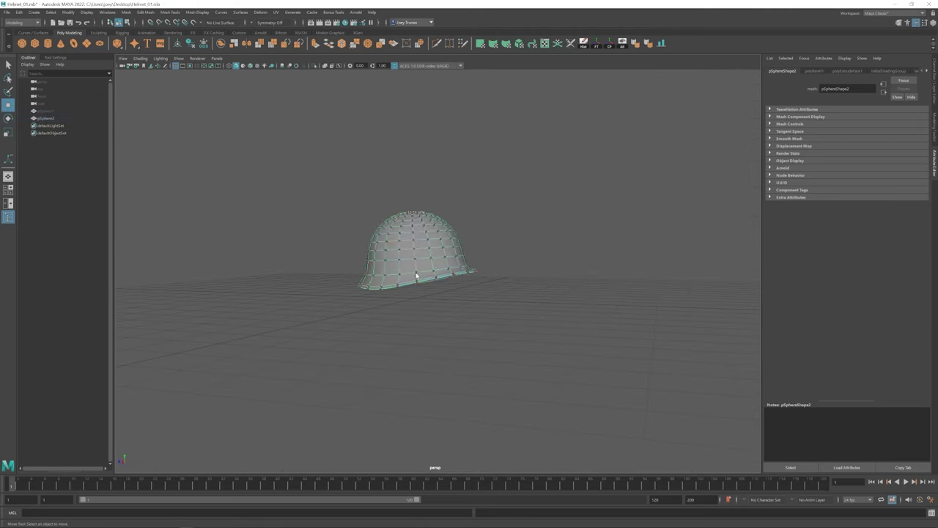
left_click(464, 339)
left_click(429, 315)
left_click_drag(428, 315, 387, 292, "alt")
left_click(345, 298)
left_click(388, 286)
key("F9")
left_click(475, 277)
left_click(399, 288, "shift")
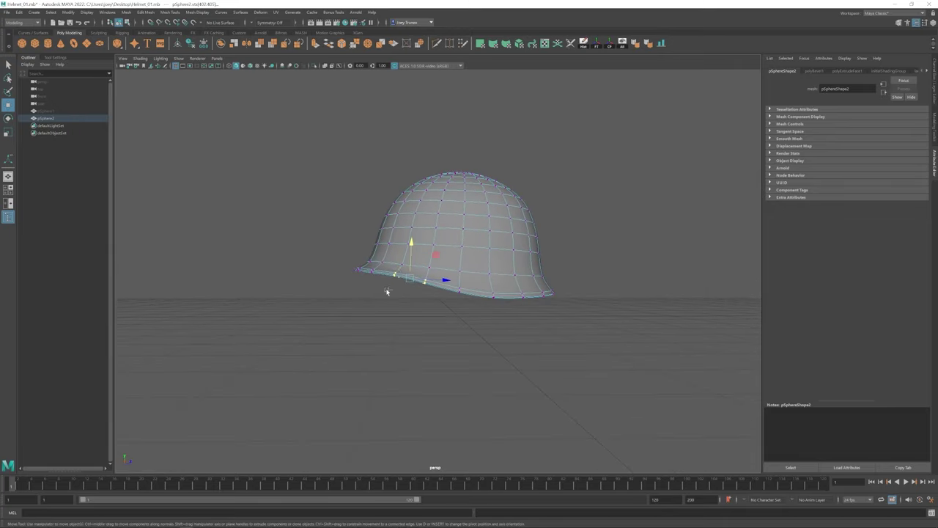
- Undo repeatedly back to the brimmed shell and return the helmet to Object Mode
key("ctrl+z")
key("ctrl+z")
key("ctrl+z")
key("ctrl+z")
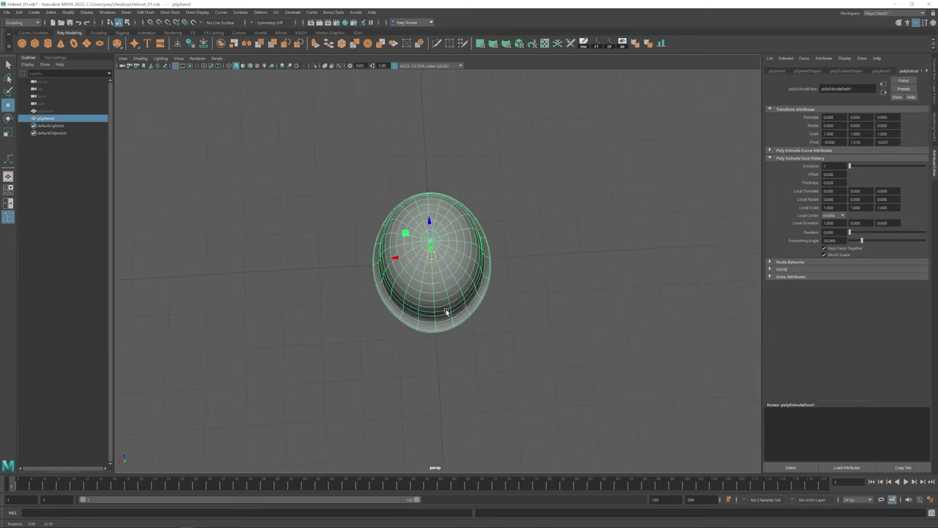
key("ctrl+z")
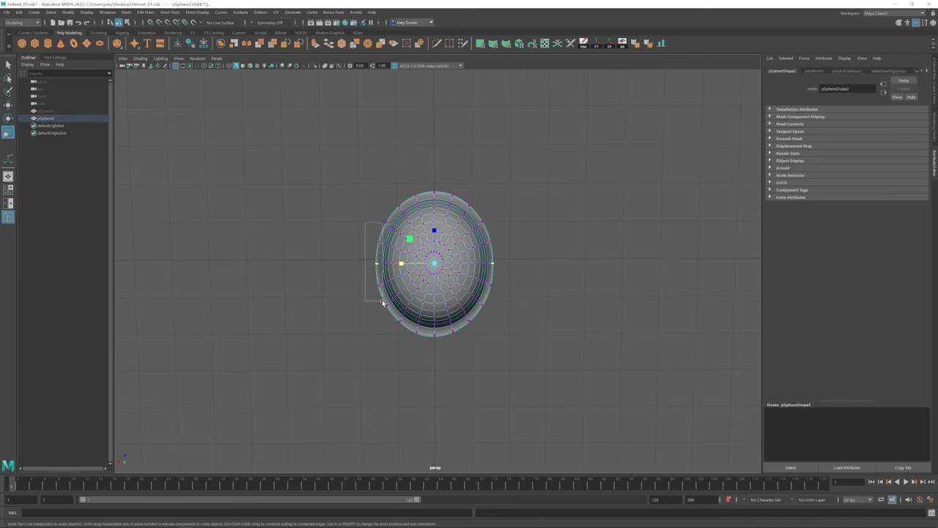
key("ctrl+z")
key("ctrl+z")
key("ctrl+z")
key("ctrl+z")
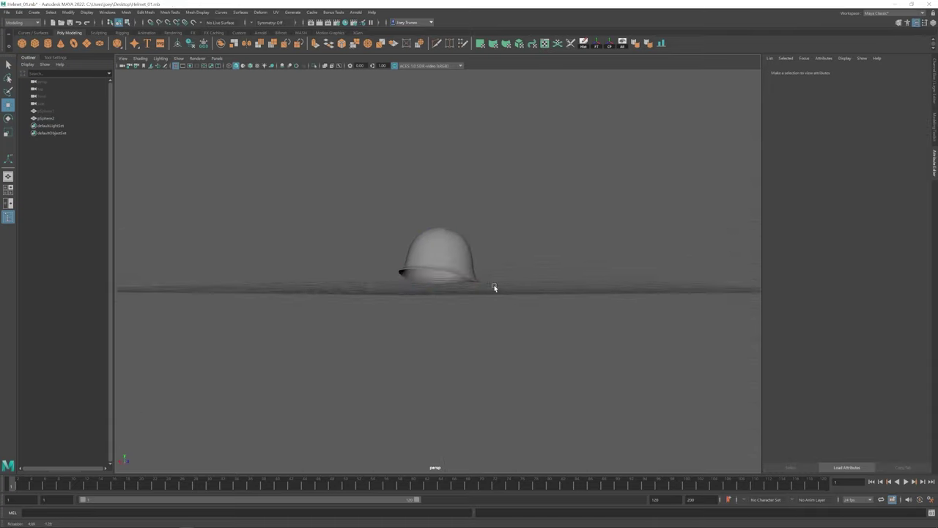
key("ctrl+z")
key("ctrl+z")
key("ctrl+z")
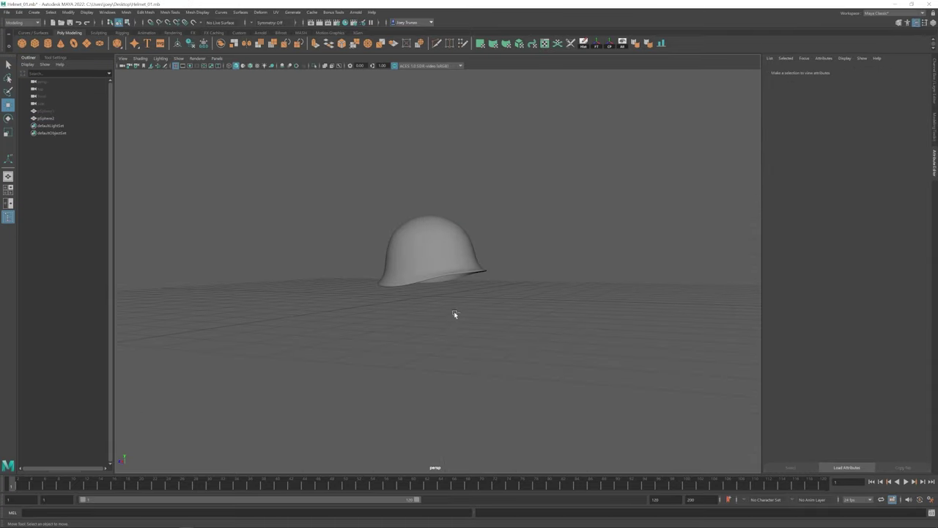
key("ctrl+z")
key("ctrl+z")
key("ctrl+z")
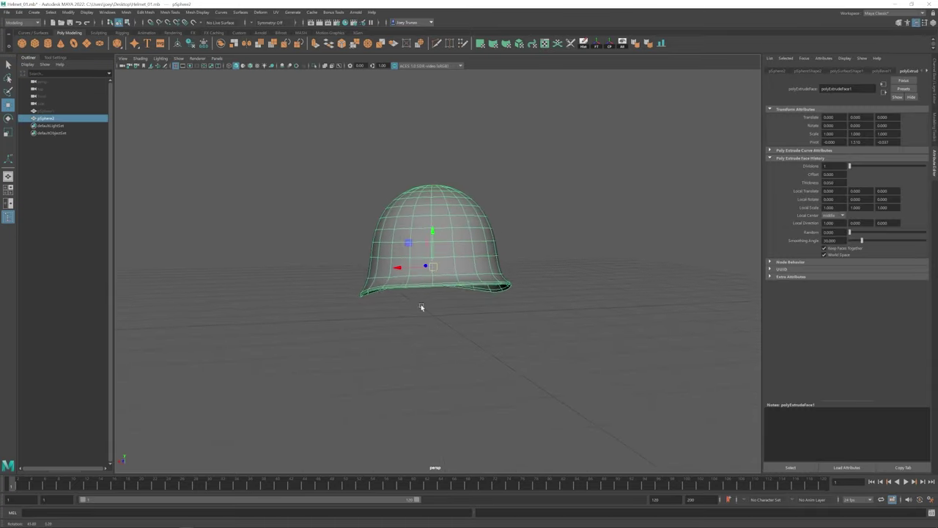
key("ctrl+z")
key("ctrl+z")
key("ctrl+z")
key("ctrl+z")
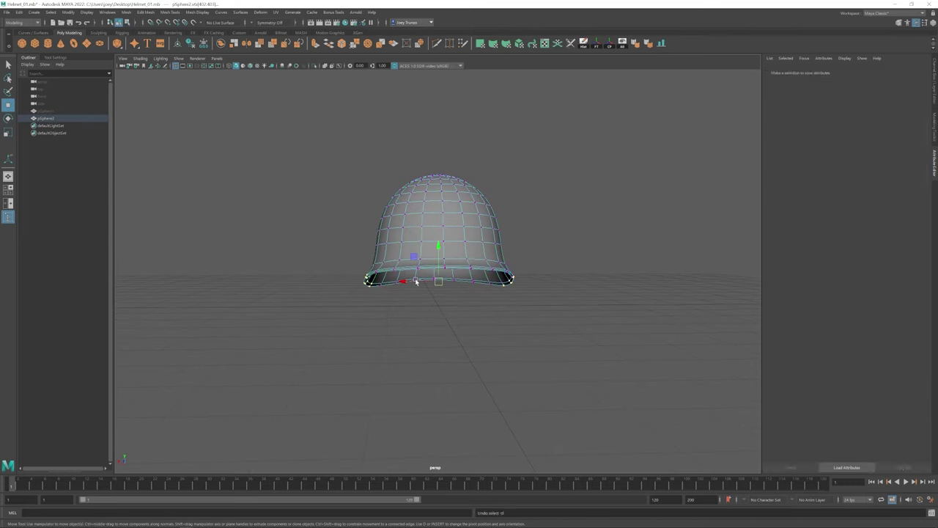
key("ctrl+z")
key("ctrl+z")
key("ctrl+z")
key("ctrl+z")
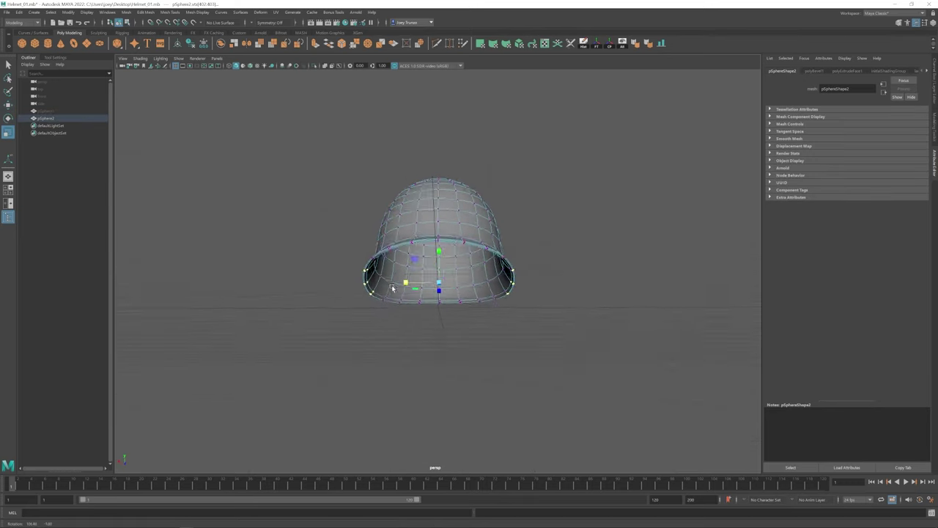
key("ctrl+z")
key("ctrl+z")
key("ctrl+z")
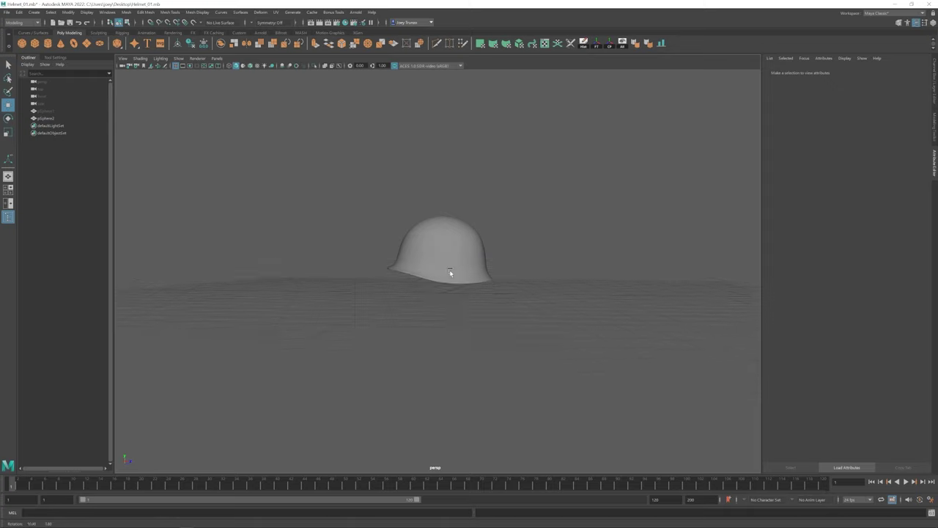
left_click_drag(345, 285, 399, 265)
key("ctrl+z")
key("ctrl+z")
key("ctrl+z")
key("ctrl+z")
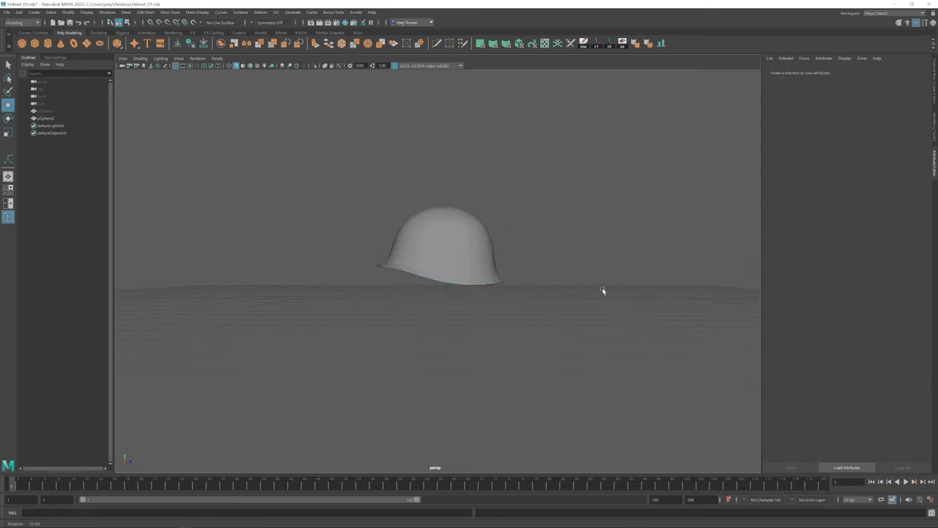
key("ctrl+z")
key("ctrl+z")
key("ctrl+z")
key("ctrl+z")
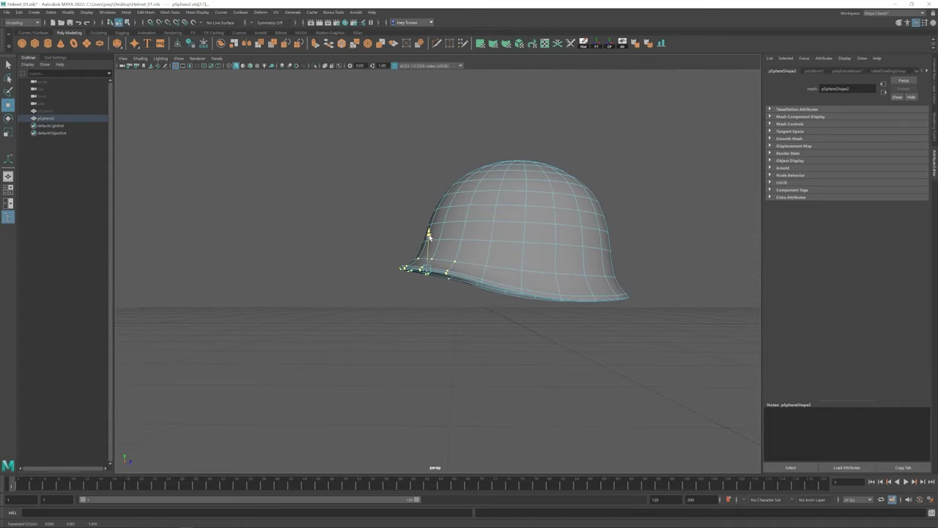
key("ctrl+z")
key("ctrl+z")
key("ctrl+z")
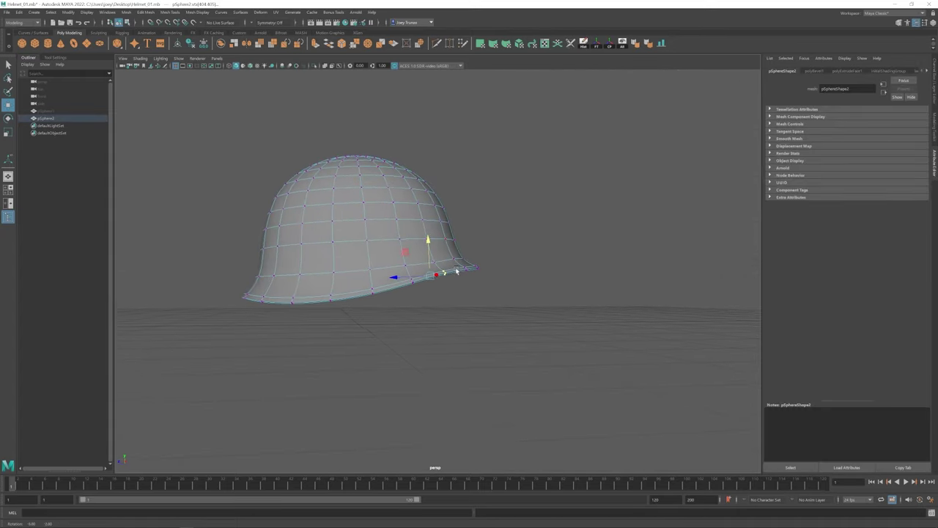
key("ctrl+z")
key("ctrl+z")
key("ctrl+z")
key("ctrl+z")
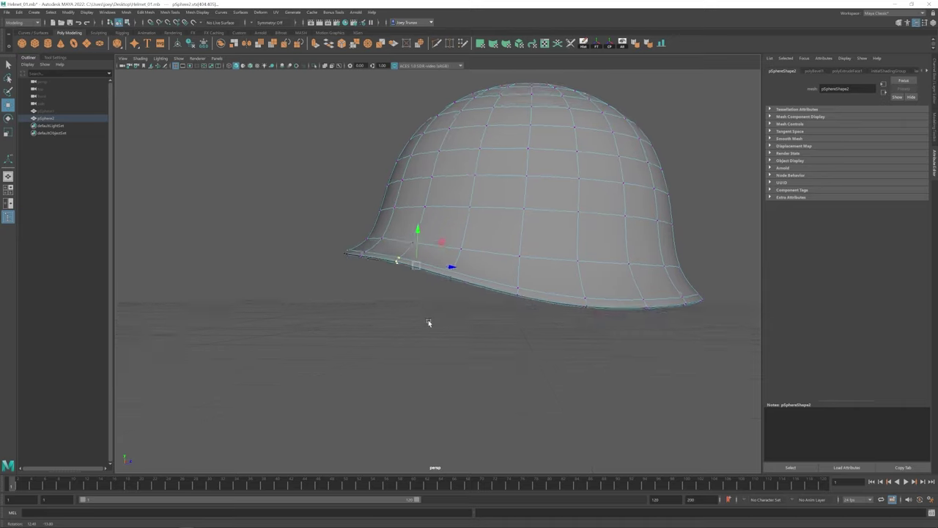
key("ctrl+z")
key("ctrl+z")
key("ctrl+z")
key("ctrl+z")
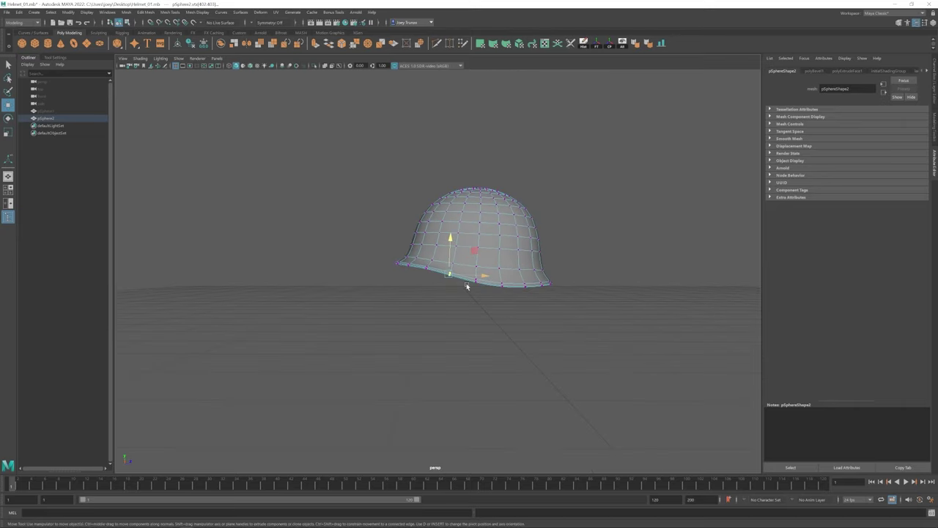
key("ctrl+z")
key("ctrl+z")
key("ctrl+z")
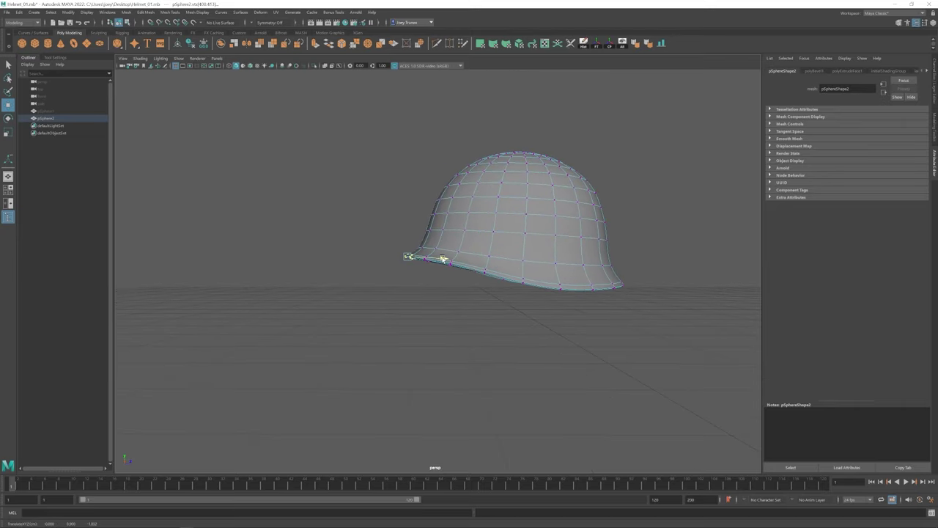
key("ctrl+z")
key("ctrl+z")
key("ctrl+z")
key("ctrl+z")
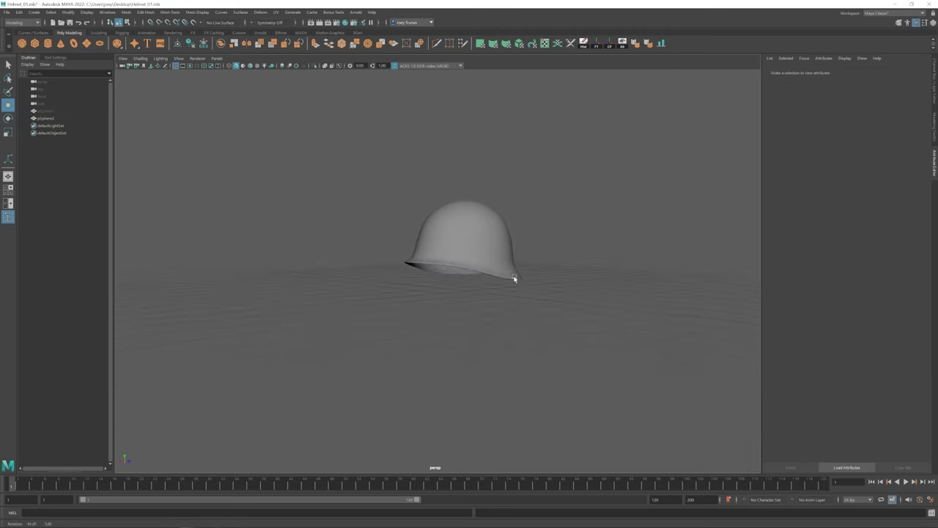
key("ctrl+z")
key("ctrl+z")
key("ctrl+z")
key("ctrl+z")
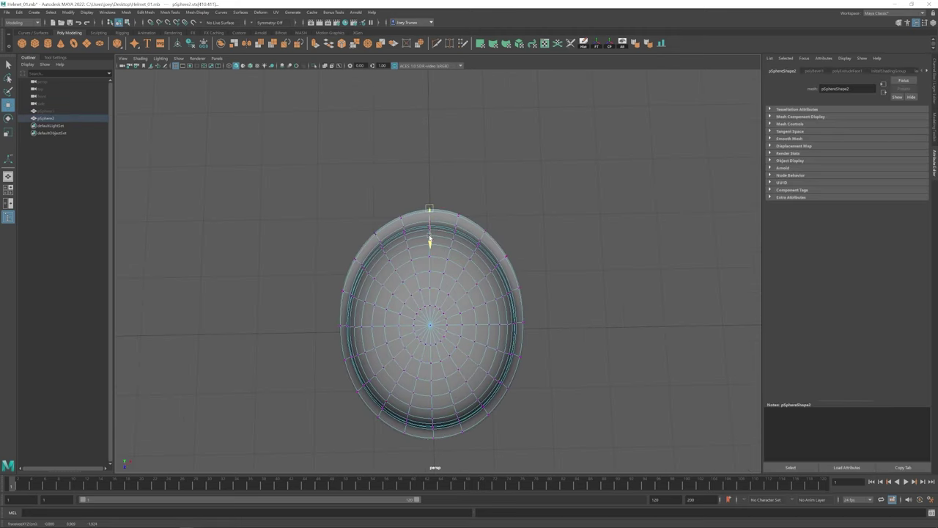
key("ctrl+z")
key("ctrl+z")
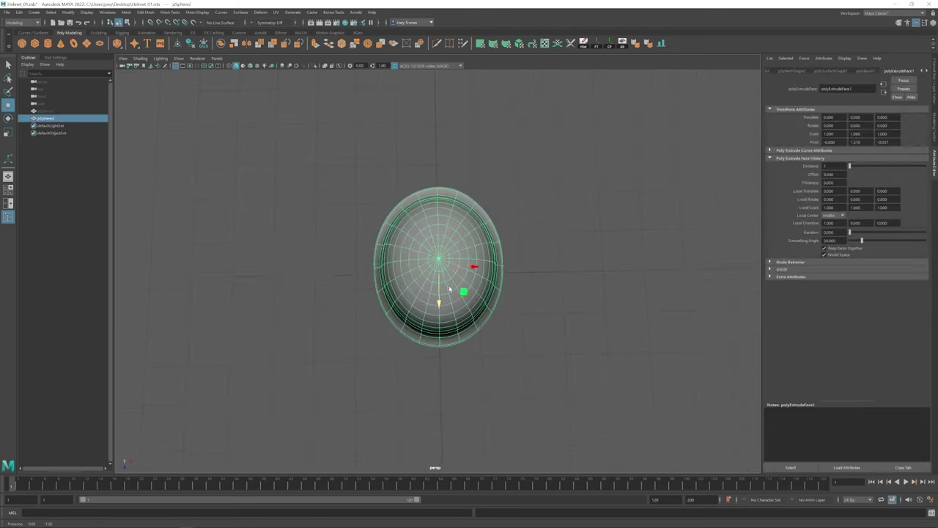
key("ctrl+z")
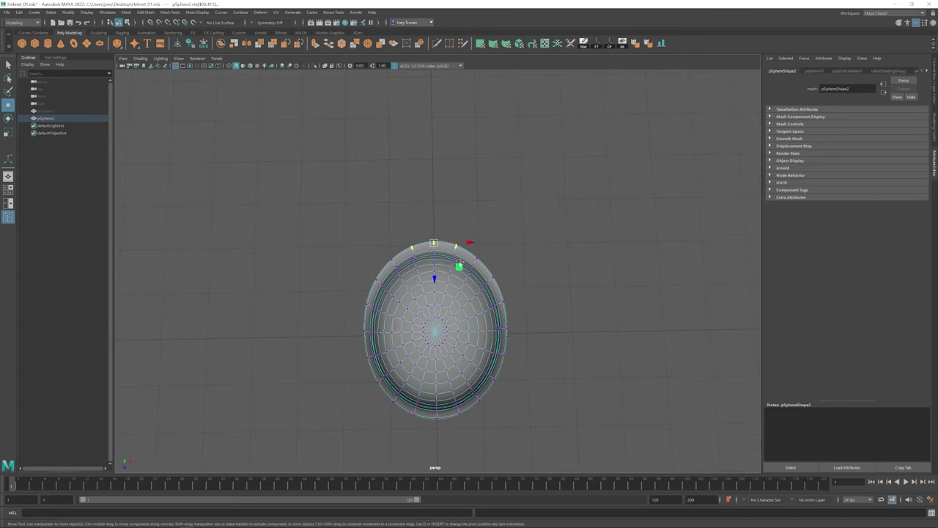
right_click_drag(431, 291, 469, 242)
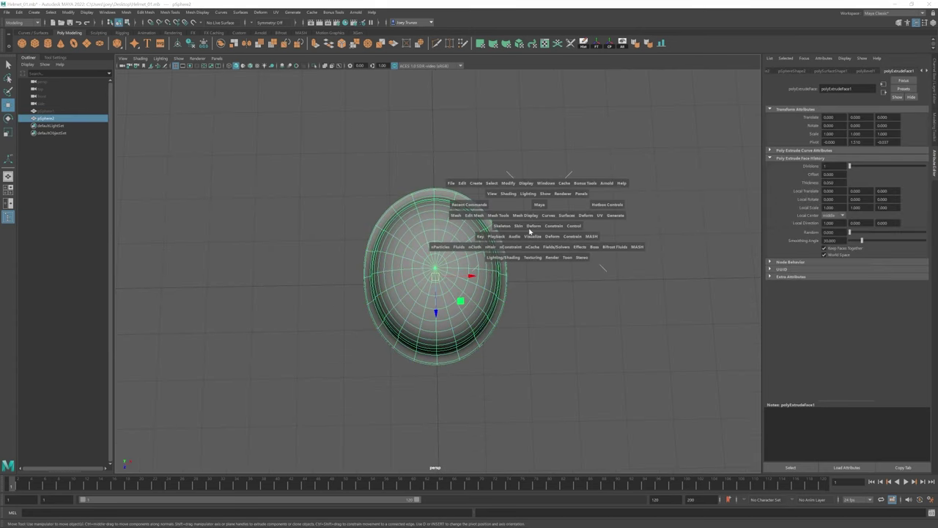
- Inspect the helmet from front and side angles and reselect it
left_click(503, 227)
left_click(467, 246)
left_click_drag(488, 234, 528, 248, "alt")
left_click_drag(440, 215, 527, 241, "alt")
left_click(519, 274)
left_click(476, 280)
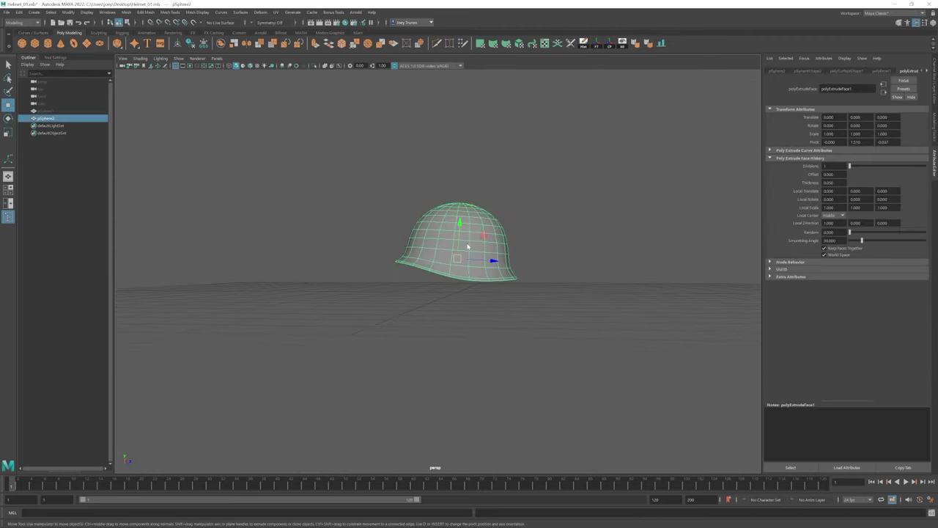
left_click_drag(471, 245, 415, 243, "alt")
left_click_drag(435, 276, 472, 200, "alt")
key("r")
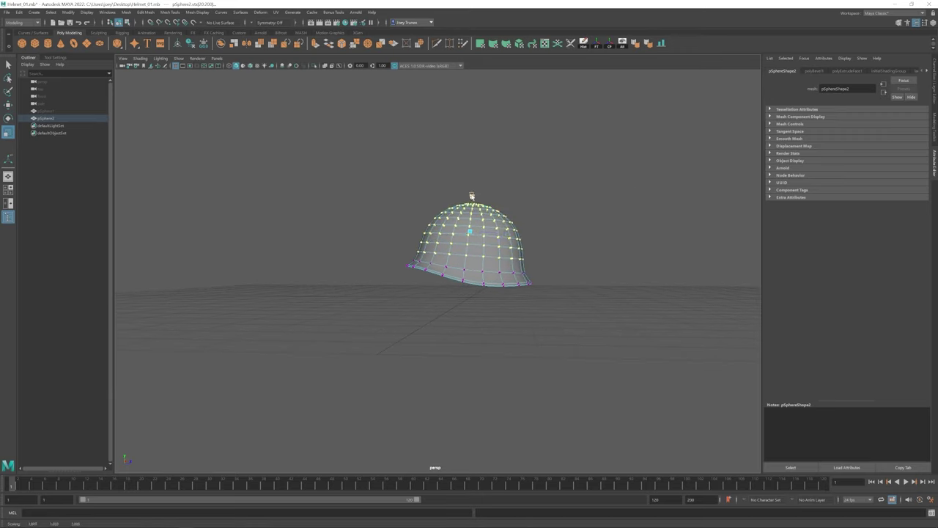
left_click(557, 207)
left_click_drag(557, 207, 430, 272, "alt")
left_click(429, 272)
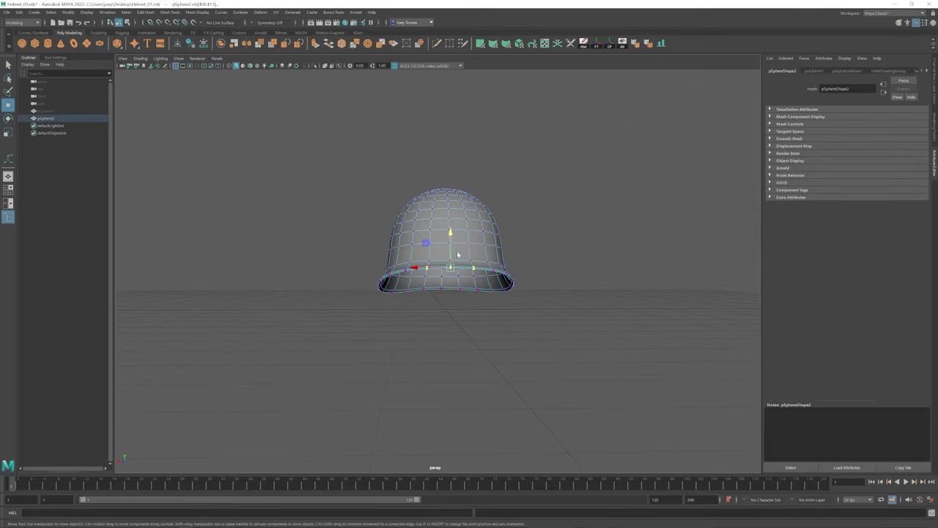
left_click(486, 289)
left_click_drag(485, 288, 461, 300, "alt")
left_click(455, 301)
left_click(456, 300)
scroll(503, 307, "up", 3)
left_click(448, 300)
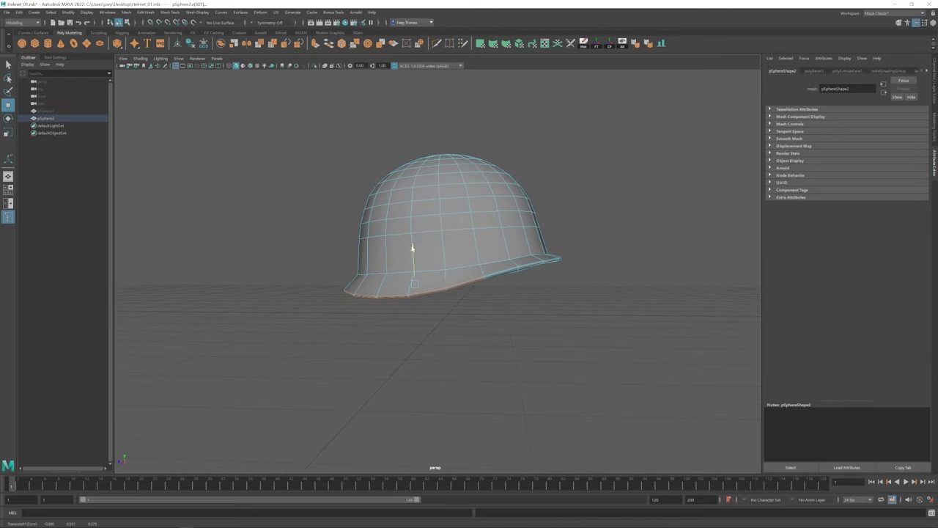
- Extrude all the helmet's faces with Ctrl+E to thicken the shell and brim
left_click_drag(471, 245, 540, 310, "alt")
key("ctrl+e")
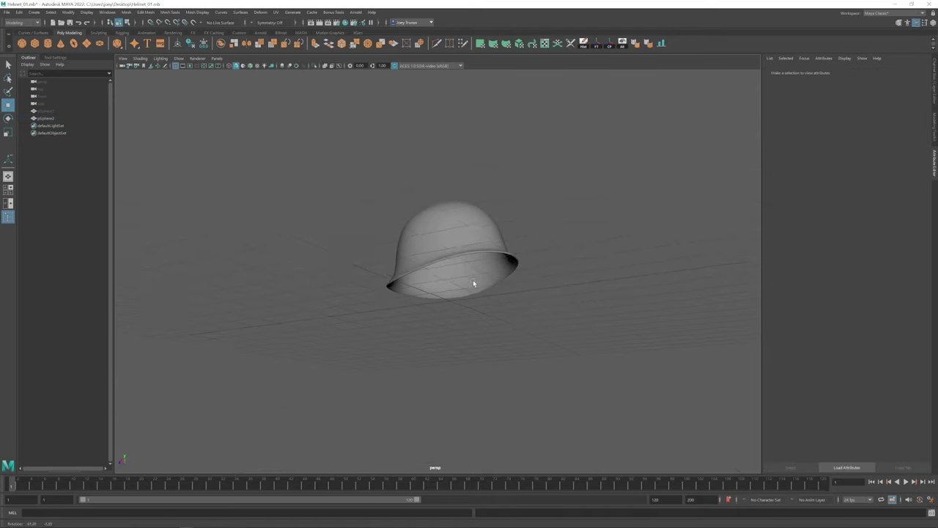
left_click_drag(473, 279, 454, 220, "alt")
left_click(442, 318)
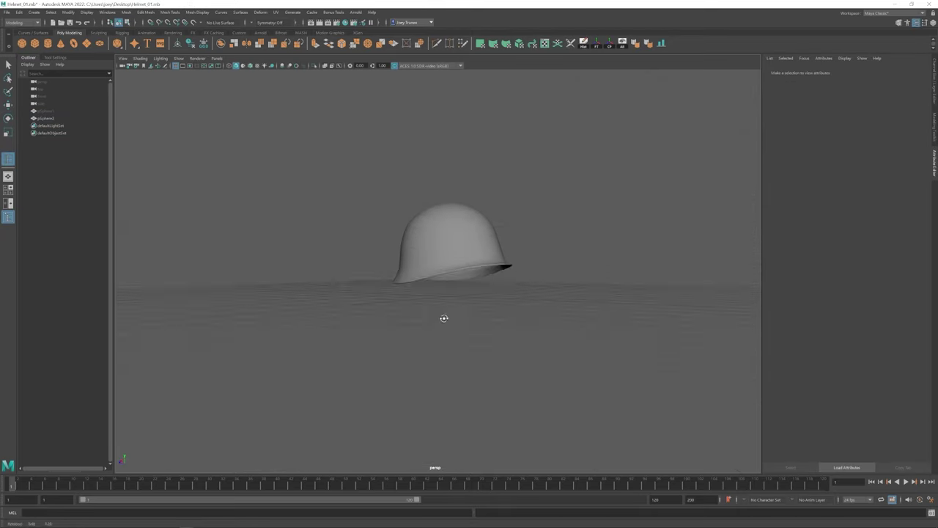
left_click_drag(441, 318, 477, 325, "alt")
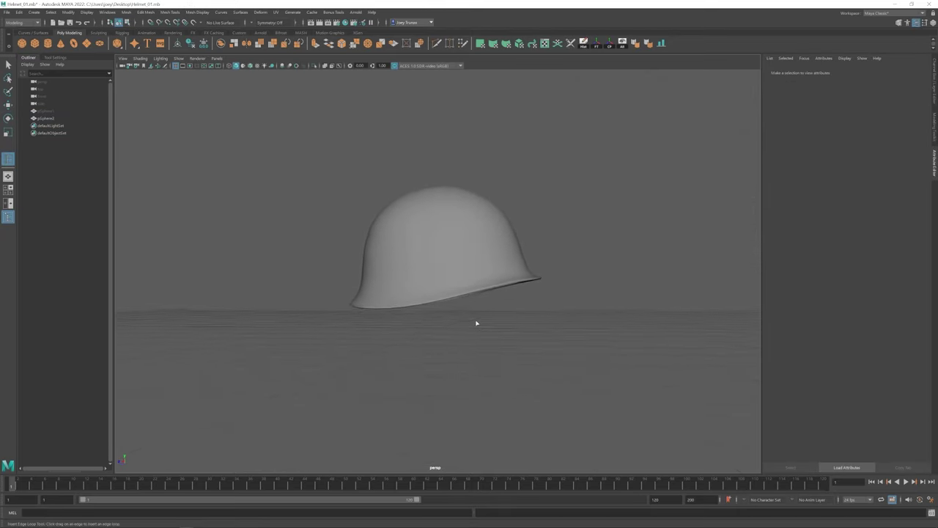
- Duplicate the helmet as pSphere3, isolate the copy, and switch it to face selection
left_click(411, 268)
left_click_drag(272, 157, 507, 343)
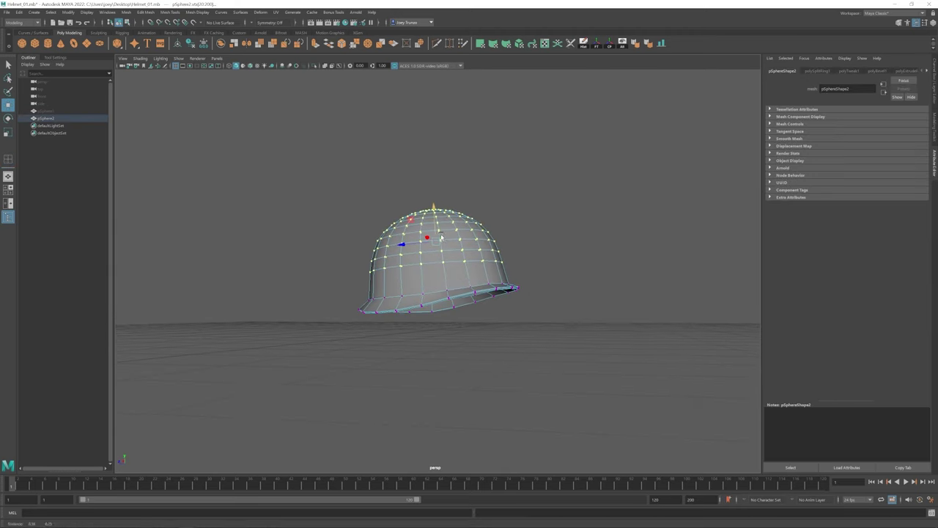
left_click(507, 344)
left_click_drag(456, 327, 447, 322, "alt")
left_click(415, 267)
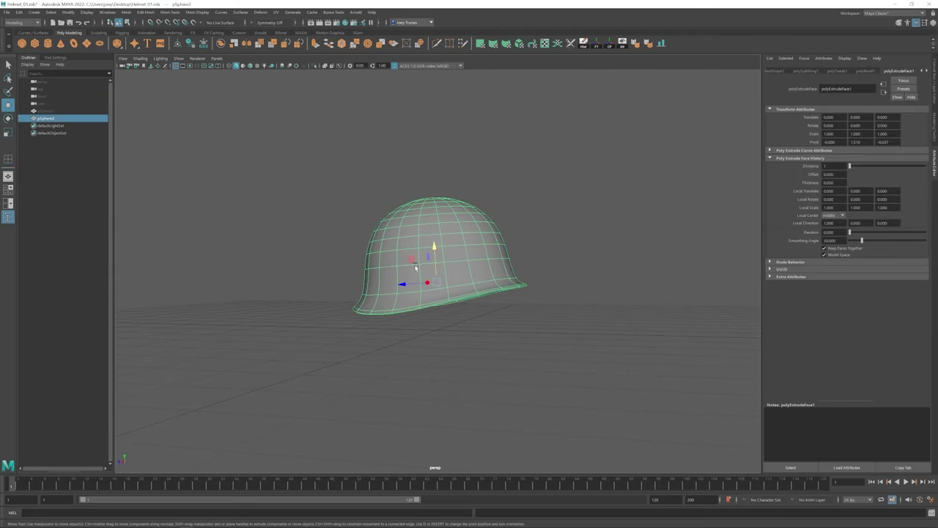
key("ctrl+d")
key("ctrl+1")
right_click_drag(474, 177, 466, 196)
left_click(144, 13)
- Extract the selected lower-dome face band as a separate piece and select it
mouse_move(126, 12)
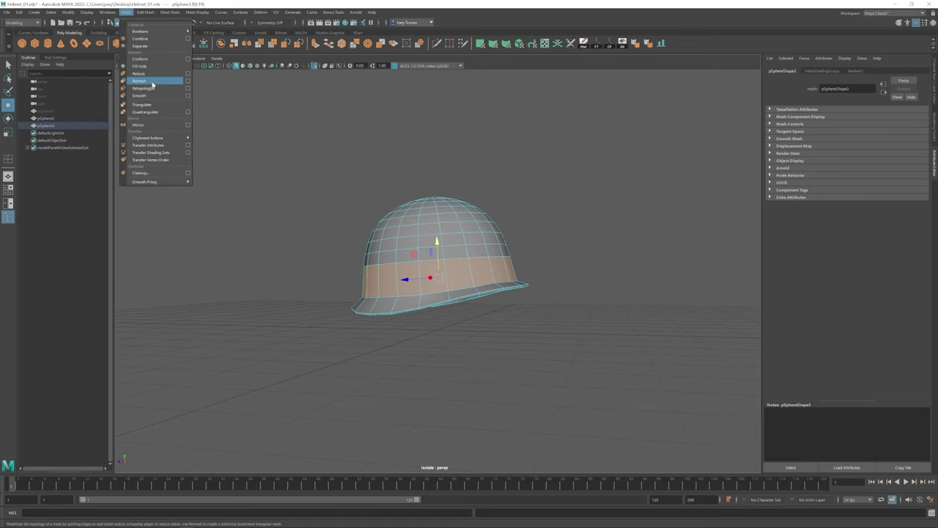
left_click(163, 217)
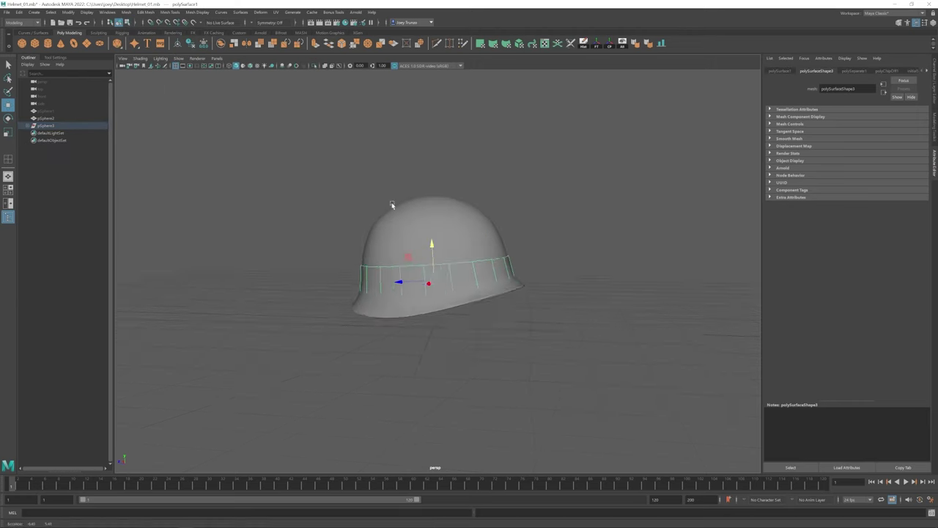
left_click_drag(392, 205, 432, 250, "alt")
key("r")
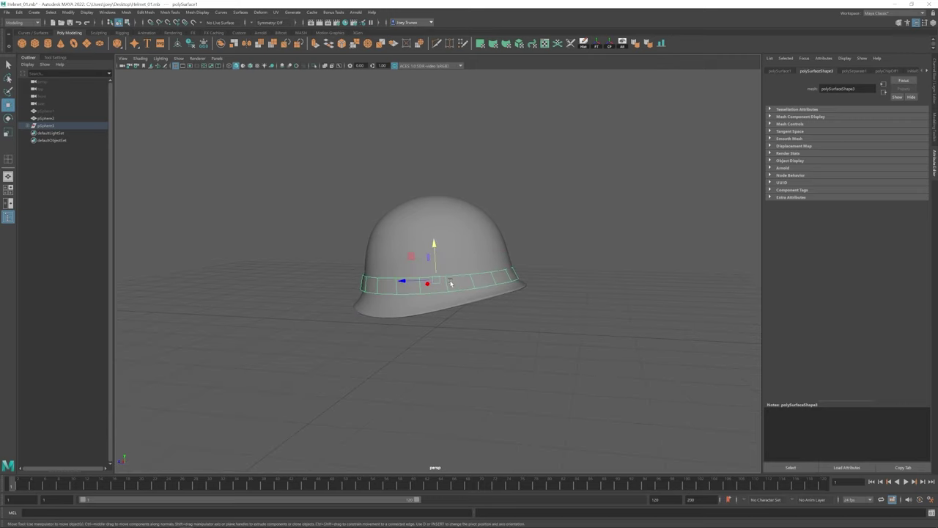
scroll(451, 283, "up", 2)
right_click_drag(440, 272, 469, 230)
scroll(469, 230, "up", 2)
left_click(429, 275)
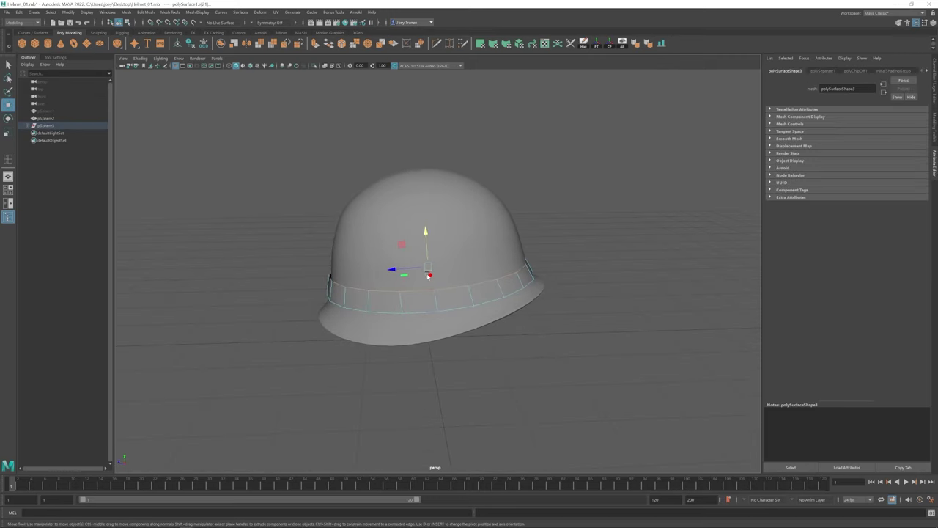
- Inspect the extracted band from low and top angles in the four-view layout
left_click_drag(429, 275, 380, 294, "alt")
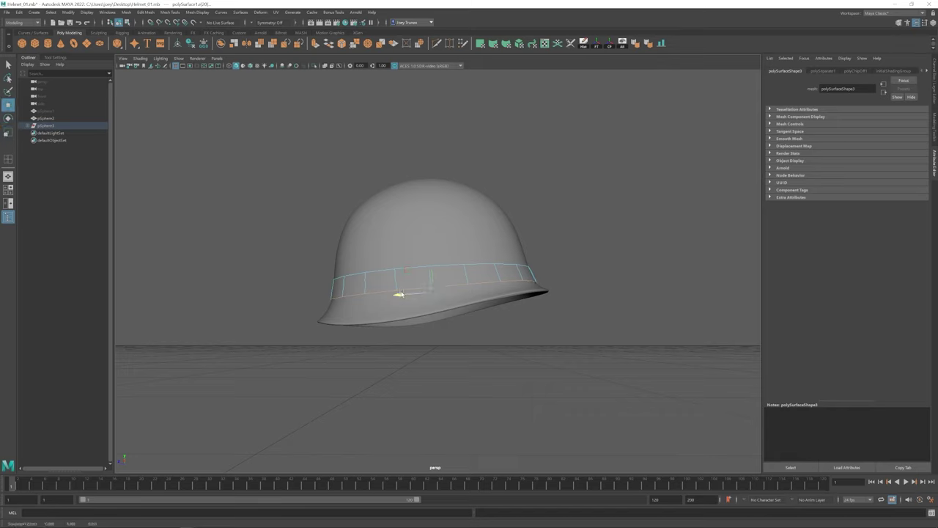
left_click_drag(432, 250, 429, 292, "alt")
key("w")
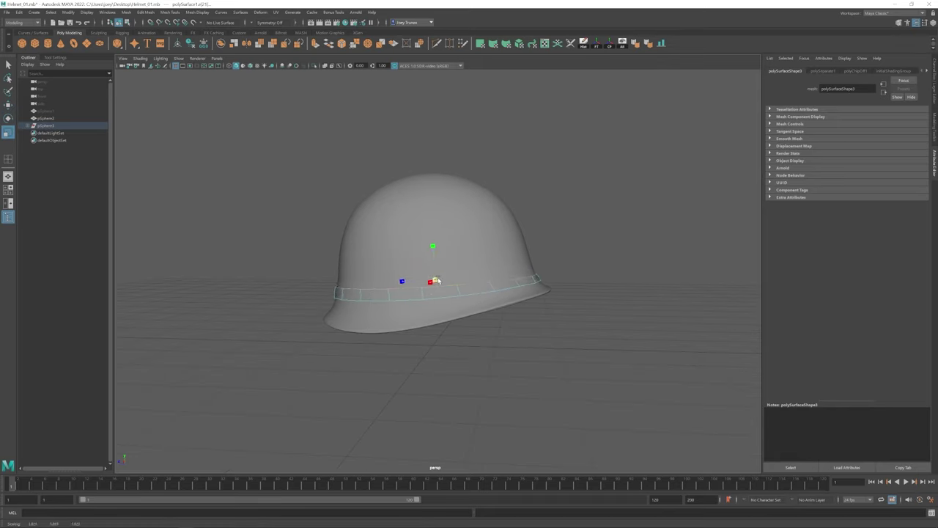
left_click_drag(439, 251, 498, 272, "alt")
key("w")
key("space")
scroll(535, 413, "up", 3)
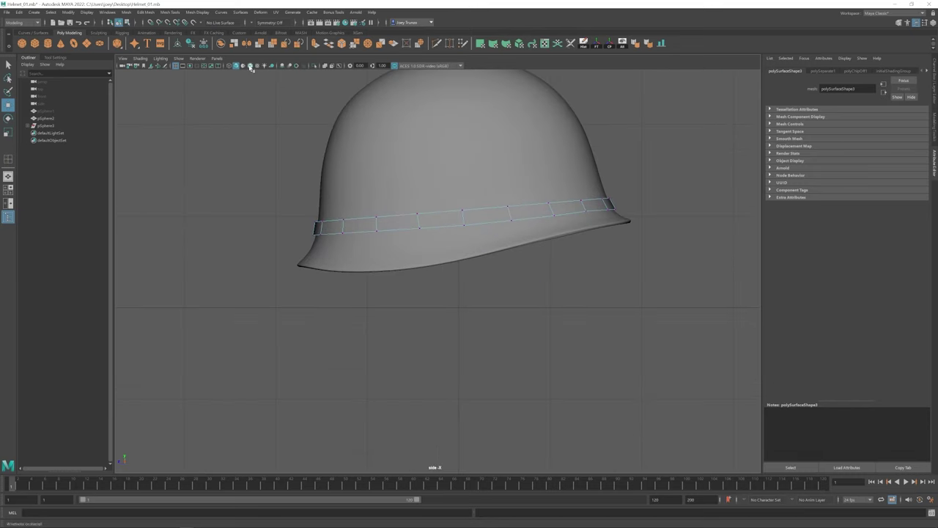
left_click_drag(536, 412, 419, 262, "alt")
scroll(419, 261, "down", 4)
scroll(402, 245, "up", 2)
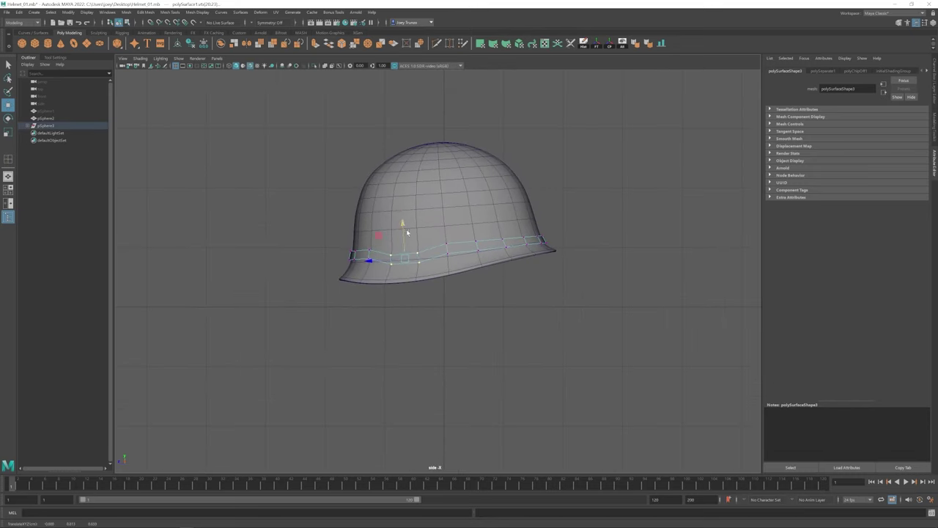
key("q")
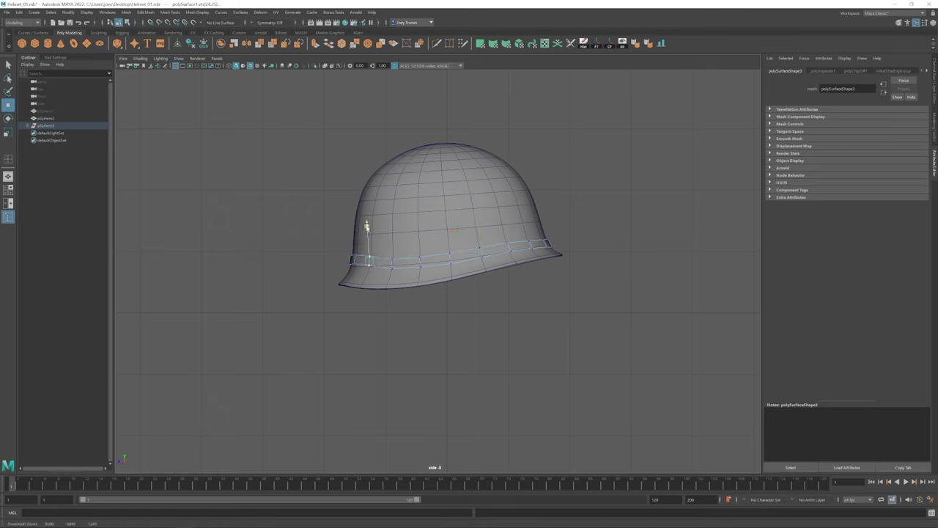
- Pan the side view and pick the left-end vertex of the edge ring
scroll(369, 251, "up", 1)
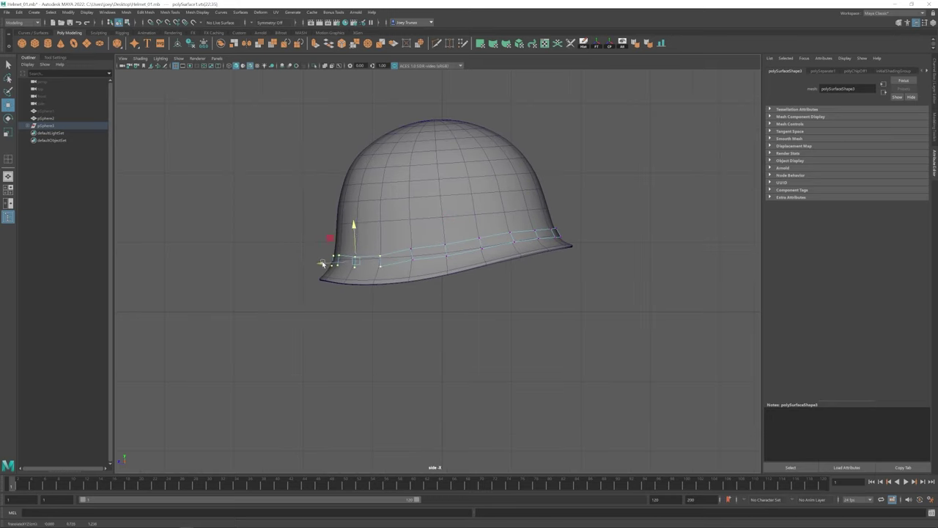
left_click_drag(322, 263, 445, 193, "alt")
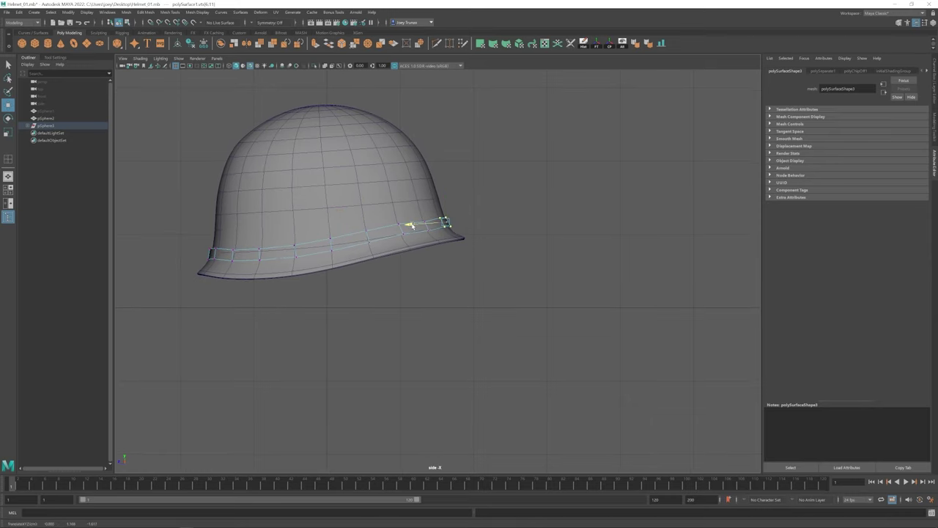
middle_click_drag(424, 192, 410, 226, "alt")
middle_click_drag(436, 191, 512, 181, "alt")
left_click(304, 242)
- Check the edge ring from three-quarter and side views, then return to the perspective view
left_click_drag(336, 252, 511, 290, "alt")
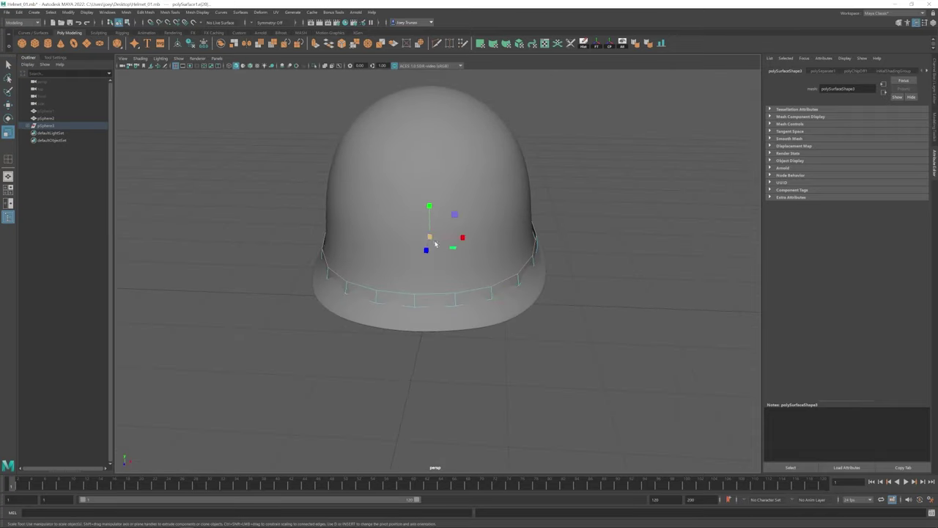
left_click_drag(434, 244, 469, 260, "alt")
scroll(486, 255, "down", 5)
scroll(486, 255, "up", 5)
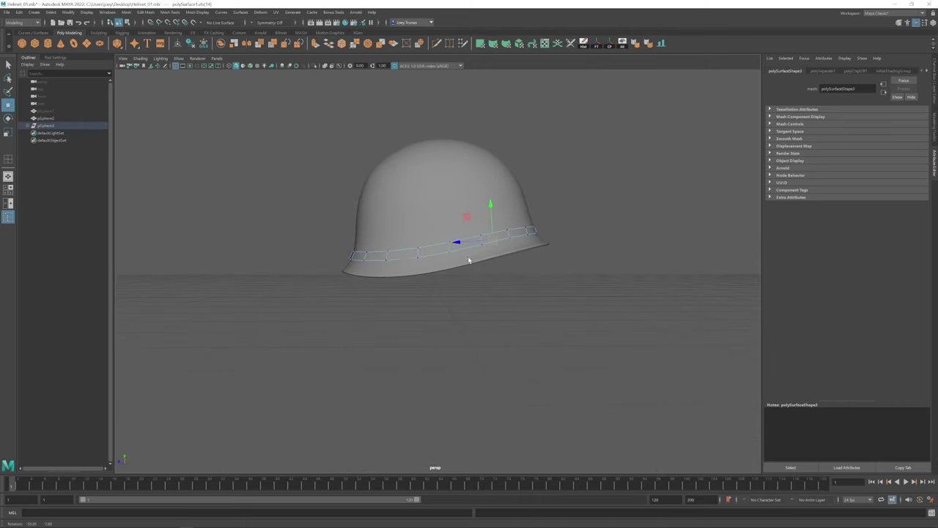
key("space")
scroll(564, 359, "up", 5)
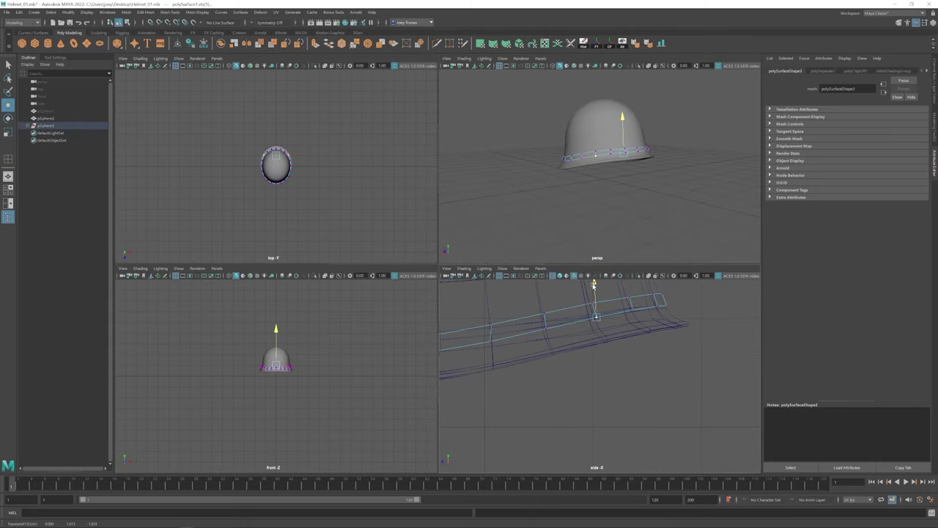
left_click_drag(593, 284, 568, 316, "alt")
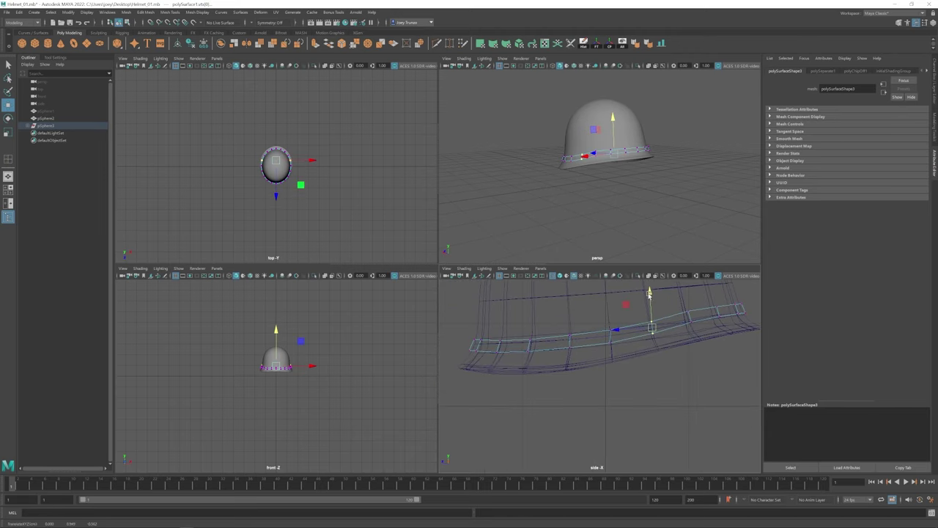
left_click_drag(687, 290, 645, 293, "alt")
key("w")
key("space")
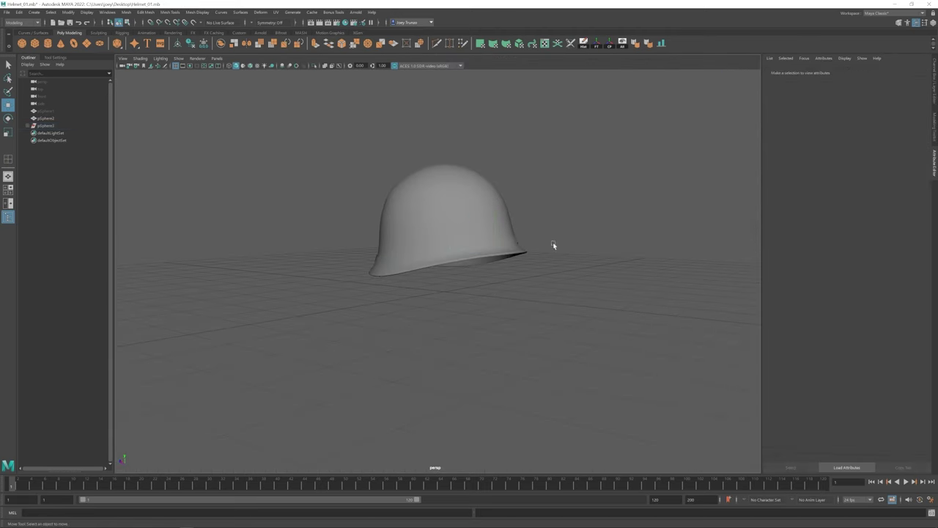
left_click_drag(552, 247, 445, 273, "alt")
key("r")
left_click(411, 268)
scroll(410, 268, "down", 3)
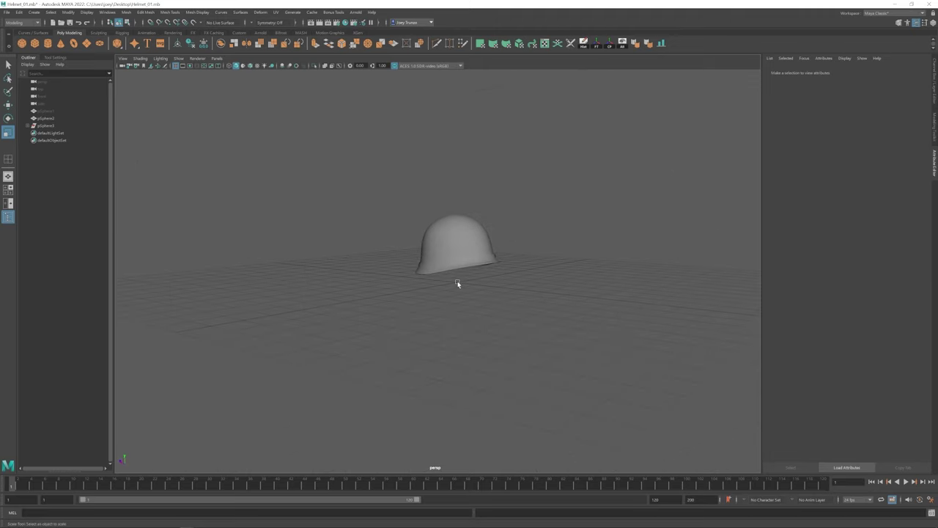
scroll(457, 283, "up", 3)
left_click(500, 247)
key("w")
left_click_drag(473, 207, 559, 332, "alt")
left_click(551, 247)
key("ctrl+z")
left_click_drag(420, 293, 440, 296, "alt")
key("w")
scroll(411, 297, "down", 4)
left_click(411, 298)
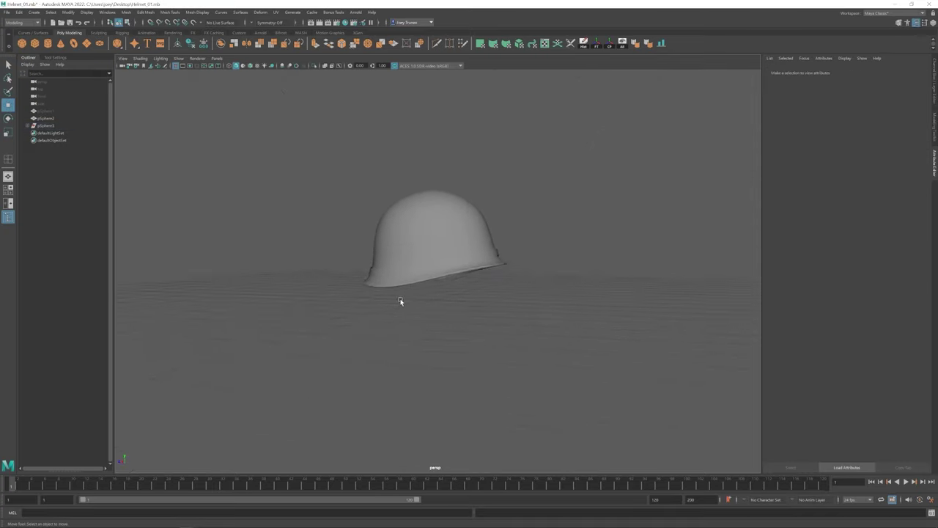
left_click_drag(401, 301, 418, 270, "alt")
- Create a polygon cube, stretch it into a long thin bar, and extrude its end edge upward
left_click(34, 43)
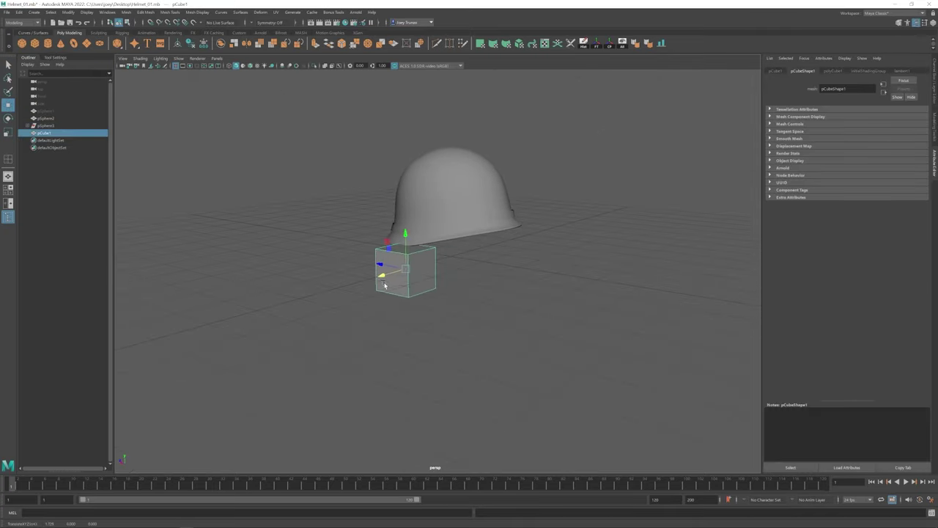
key("f")
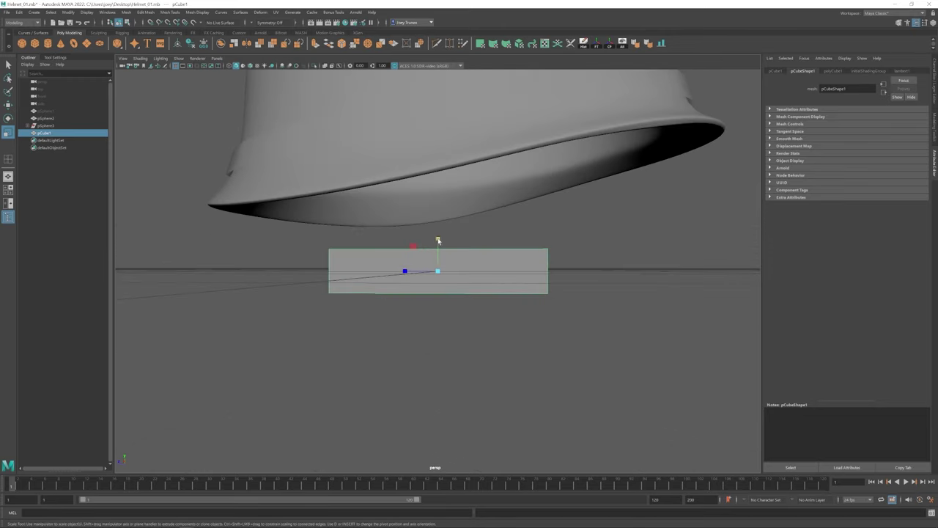
left_click_drag(440, 308, 436, 270, "alt")
left_click(507, 288)
left_click(507, 288)
left_click(436, 269, "ctrl")
key("ctrl+e")
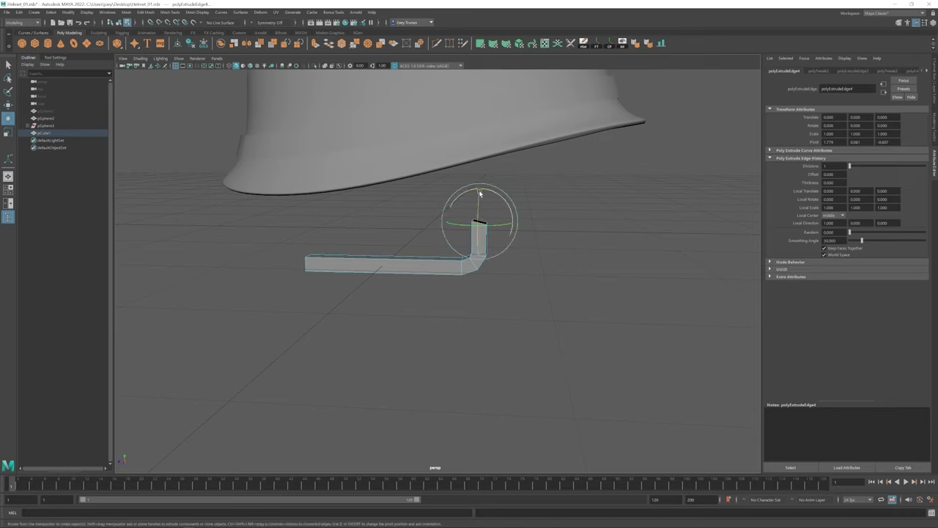
left_click_drag(484, 243, 389, 249, "alt")
- Combine the two bent pieces, pCube1 and pCube2, into one mesh
key("F8")
left_click(356, 261)
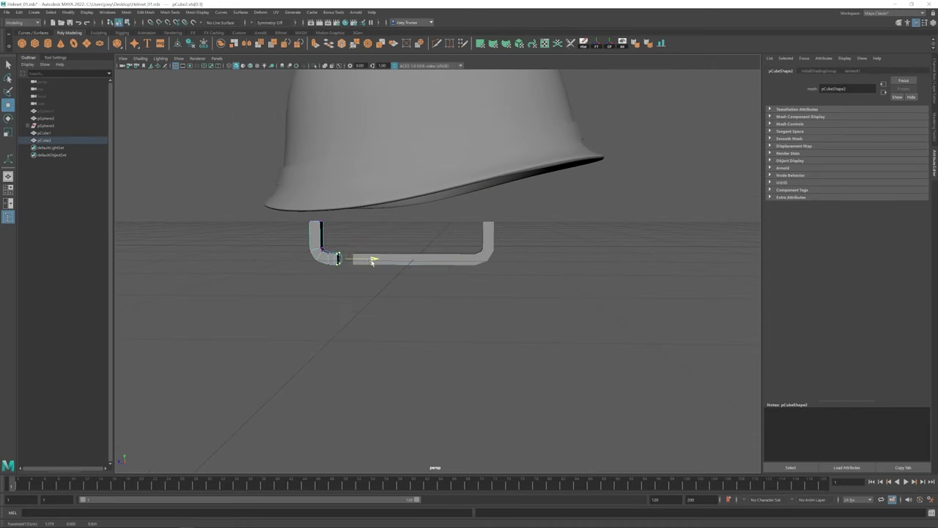
left_click(389, 257, "shift")
key("w")
left_click(126, 13)
left_click(140, 31)
key("q")
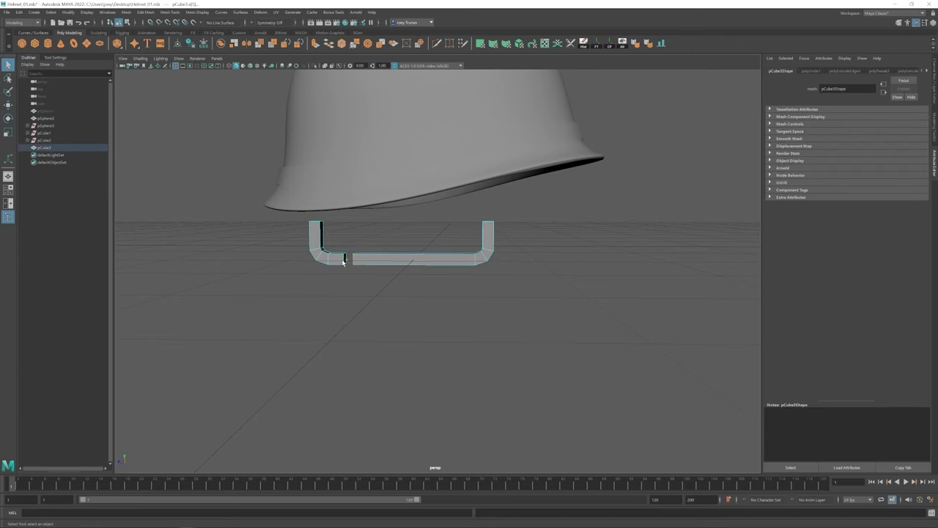
- Select the inner end face at the gap and apply an Edit Mesh operation to it
scroll(393, 269, "up", 3)
key("F11")
left_click_drag(333, 246, 307, 326)
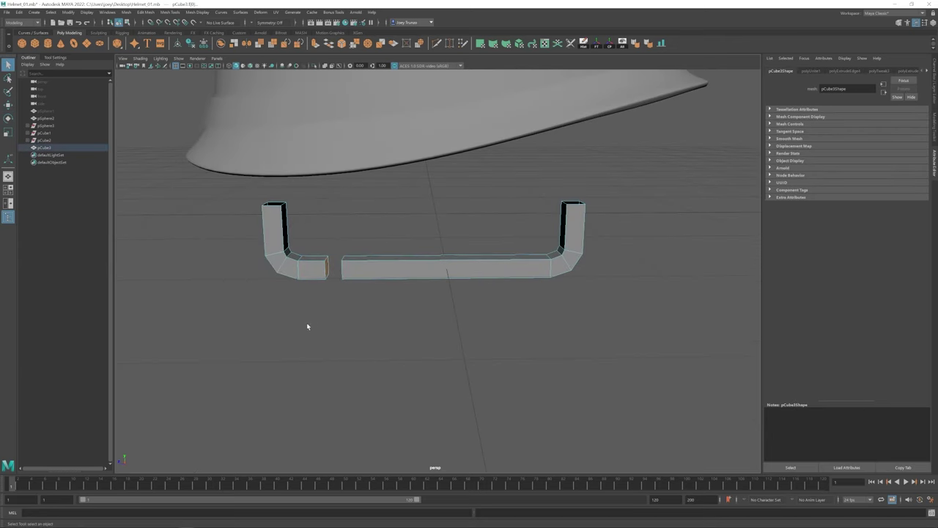
left_click(171, 13)
left_click(183, 110)
left_click_drag(364, 231, 406, 257, "alt")
- Bridge the gap between the two end pieces to close the U-shaped bracket pCube3
key("F8")
key("w")
left_click(382, 269)
left_click(370, 266)
left_click(146, 13)
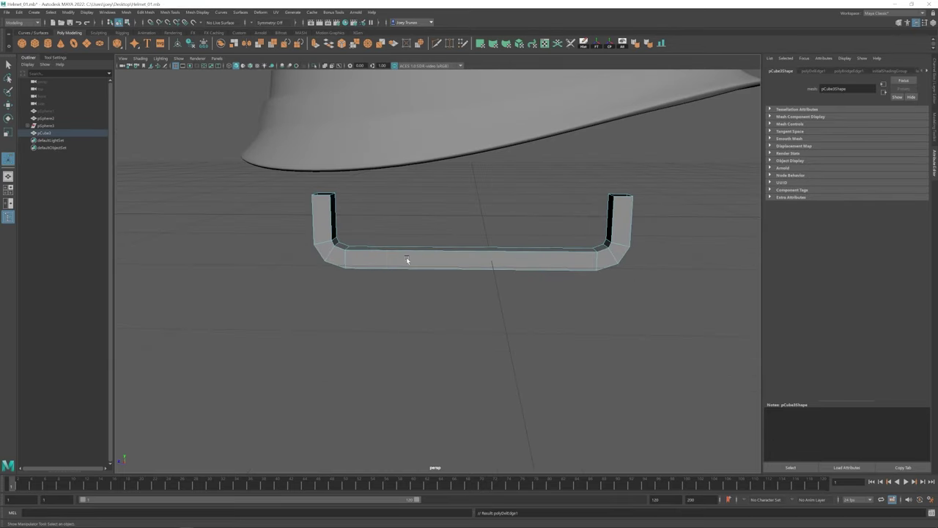
key("F8")
key("F8")
left_click_drag(343, 271, 374, 205)
left_click_drag(374, 205, 354, 235, "alt")
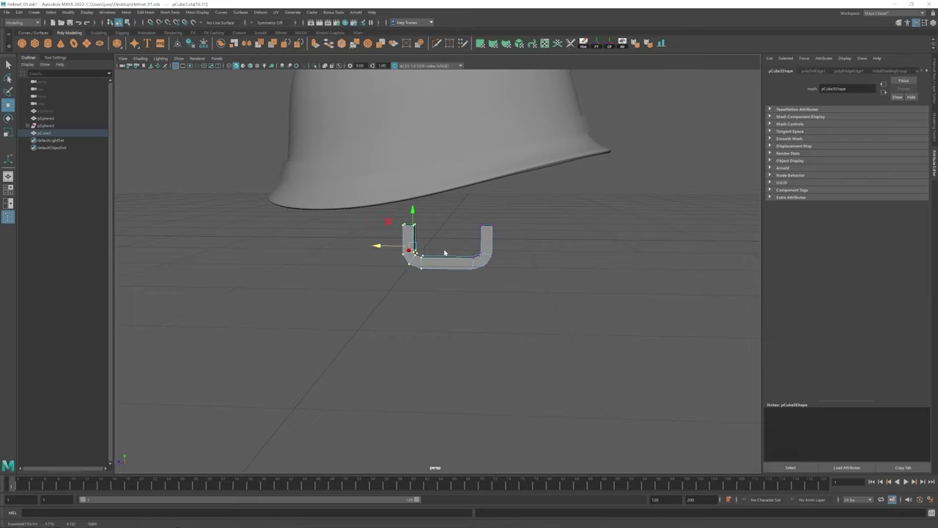
key("F8")
- Scale the bracket down, then move and tilt it about 11.5° under the helmet brim
key("r")
left_click_drag(472, 245, 457, 297, "alt")
key("w")
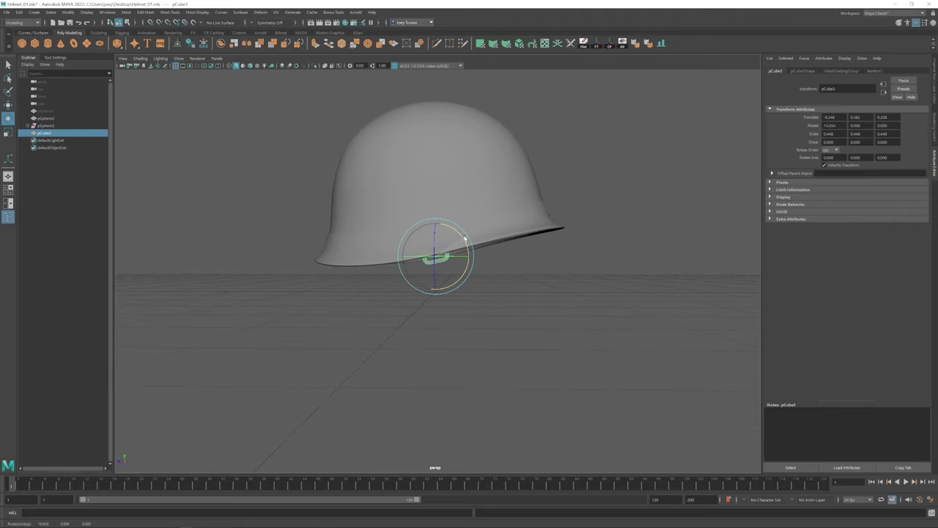
left_click_drag(464, 240, 454, 252)
left_click_drag(455, 253, 505, 308, "alt")
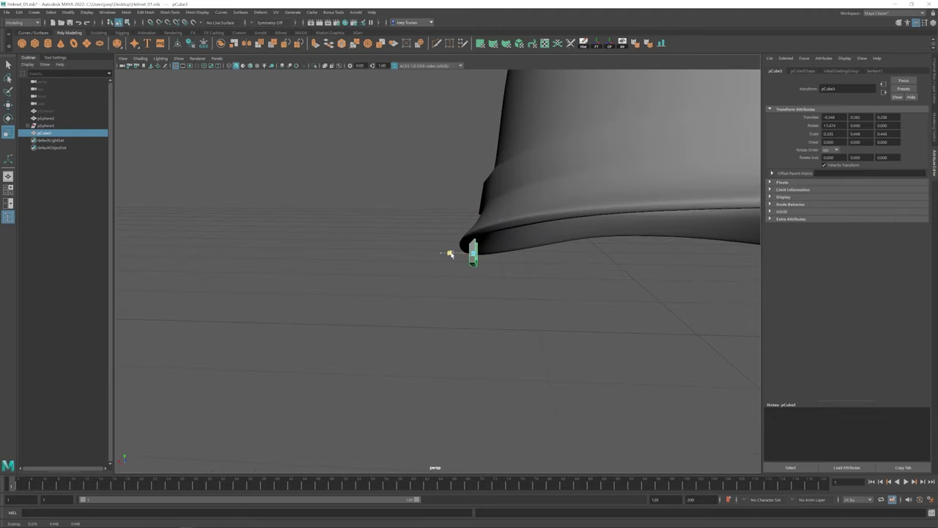
left_click_drag(450, 253, 454, 290, "alt")
left_click_drag(459, 297, 447, 262, "alt")
key("w")
key("w")
left_click_drag(455, 301, 473, 301, "alt")
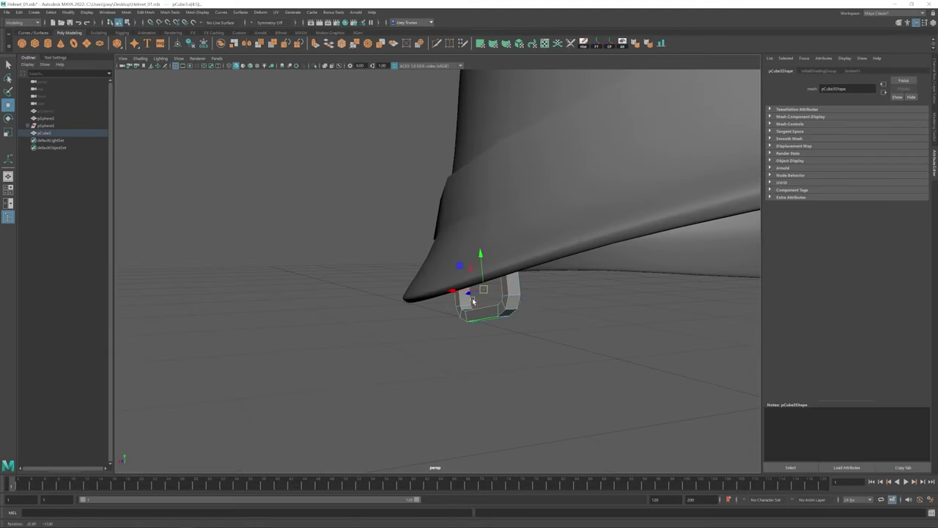
- Bevel the bracket's selected edges to round its corners
left_click(153, 12)
left_click(158, 38)
key("w")
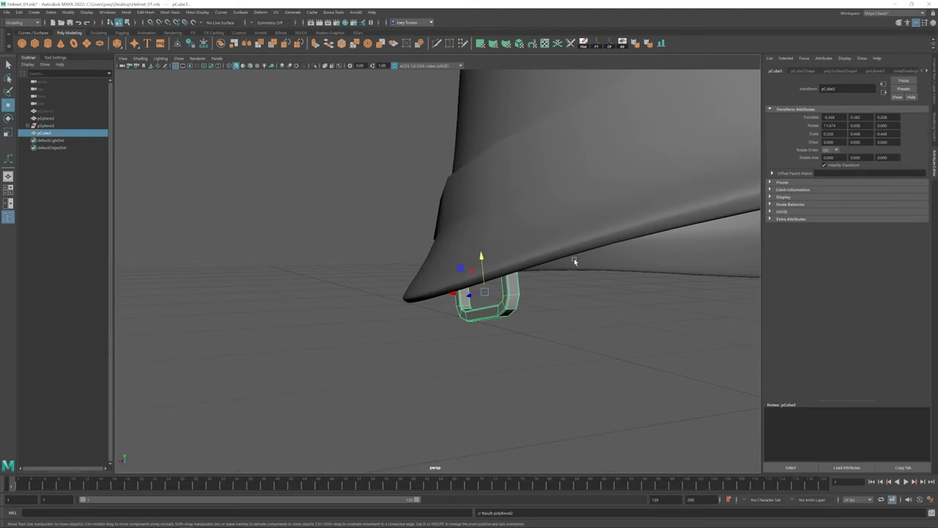
right_click_drag(576, 261, 544, 360, "alt")
left_click_drag(545, 360, 408, 270, "alt")
- Move the bracket's vertices so its arms meet the brim's underside
key("F8")
key("w")
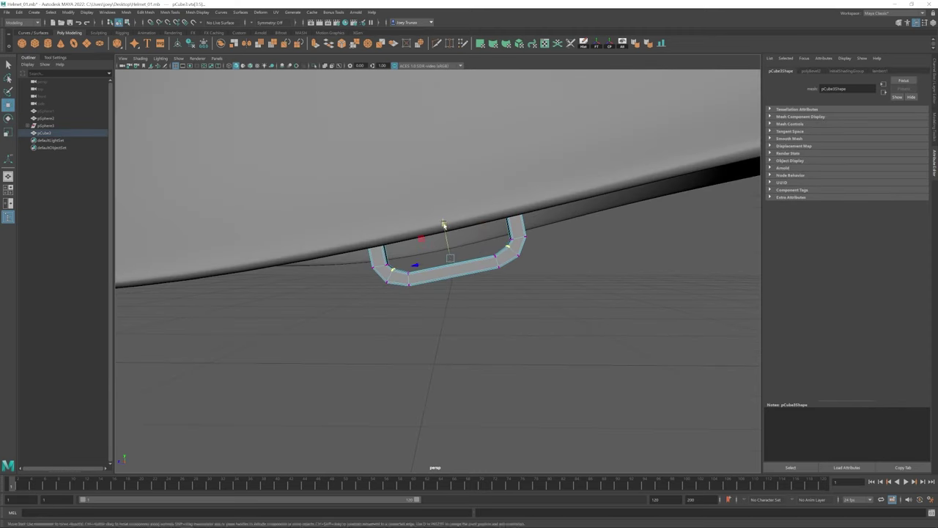
scroll(437, 279, "down", 2)
left_click(477, 345)
scroll(477, 345, "down", 6)
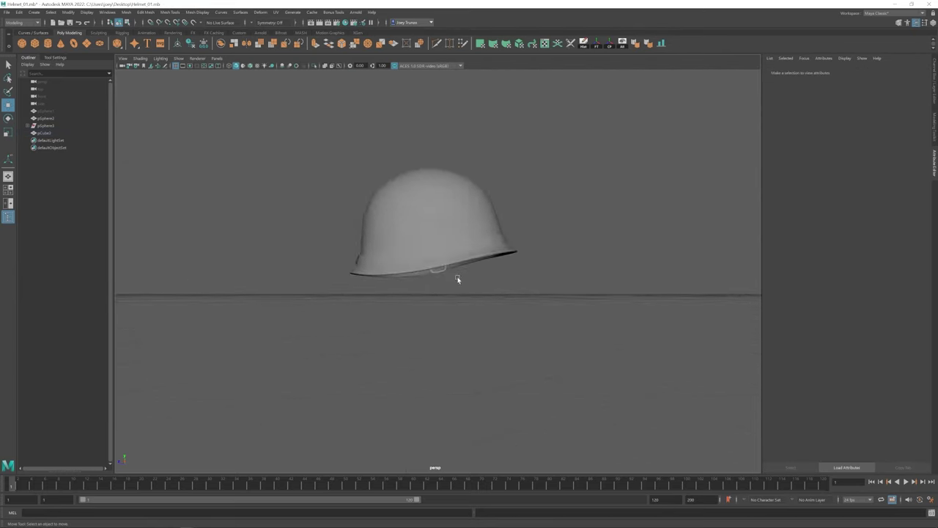
- Select the chinstrap bracket pCube3 under the brim and inspect its vertices
left_click_drag(456, 278, 369, 301, "alt")
scroll(427, 287, "up", 6)
left_click(440, 263)
key("F9")
left_click_drag(535, 236, 470, 265)
scroll(547, 318, "down", 8)
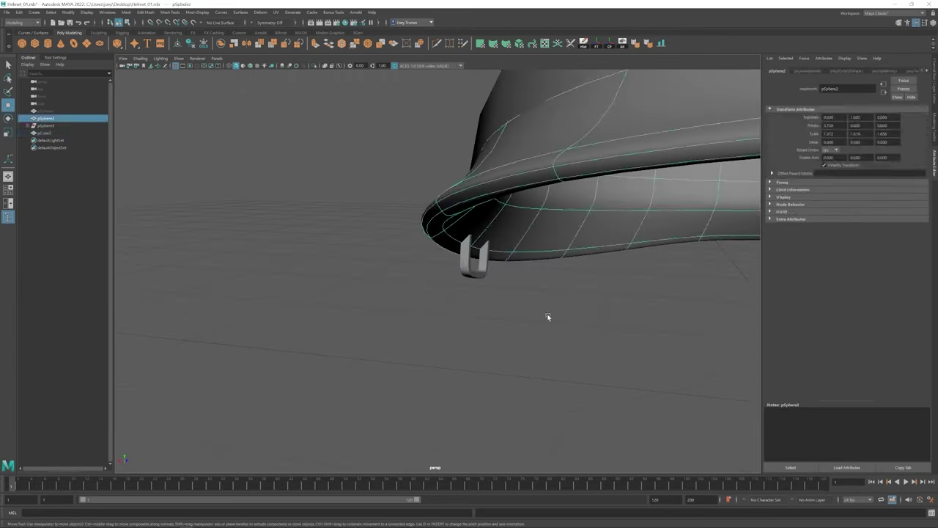
left_click(404, 299)
left_click_drag(404, 300, 345, 262, "alt")
- Duplicate the bracket as pCube4 and place it under the opposite side of the brim
left_click(411, 265)
key("ctrl+d")
scroll(523, 266, "up", 5)
scroll(523, 266, "down", 3)
left_click_drag(523, 266, 490, 308, "alt")
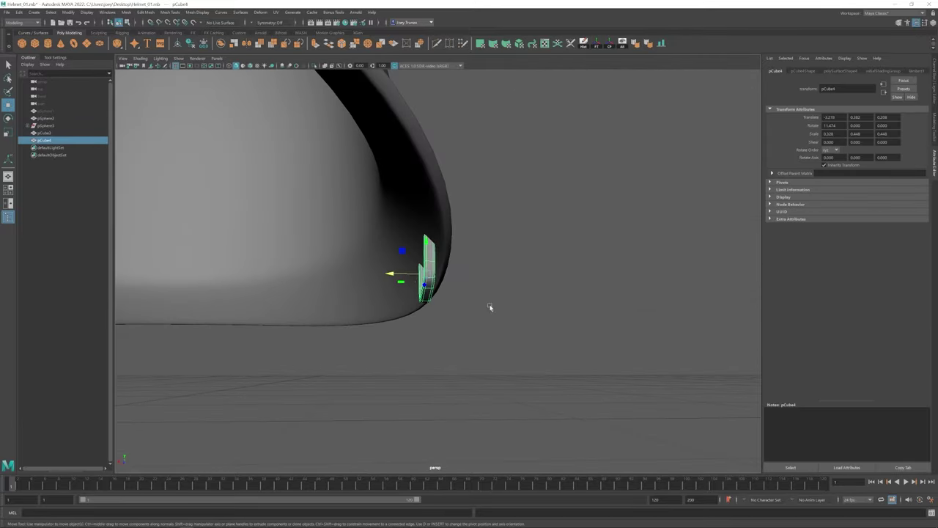
scroll(490, 308, "down", 5)
left_click_drag(408, 322, 408, 272, "alt")
scroll(306, 311, "down", 3)
- Select the helmet shell and switch it to component editing
left_click(307, 311)
left_click_drag(306, 311, 462, 331, "alt")
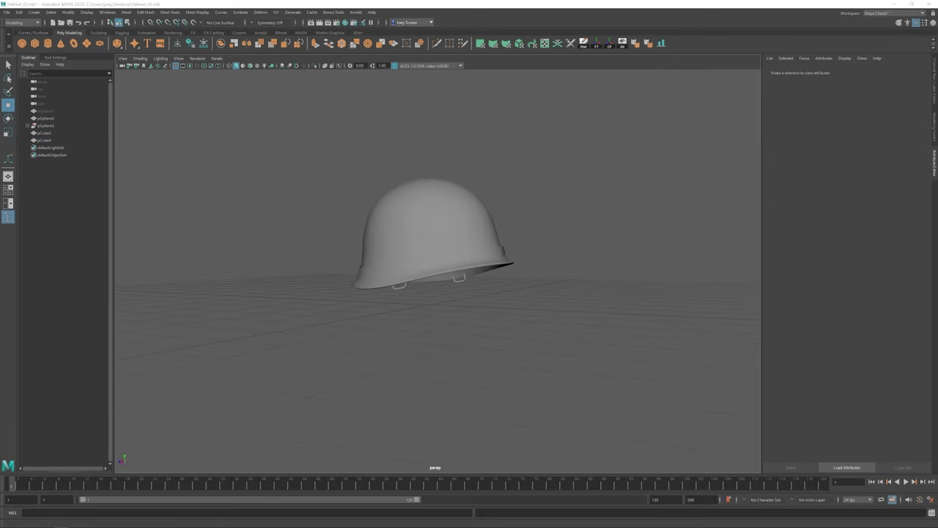
left_click(419, 299)
key("F9")
left_click_drag(419, 299, 489, 317, "alt")
- Select and inspect the helmet's bottom-rim and upper-dome vertices
left_click_drag(489, 317, 472, 264, "alt")
left_click_drag(500, 306, 464, 236, "alt")
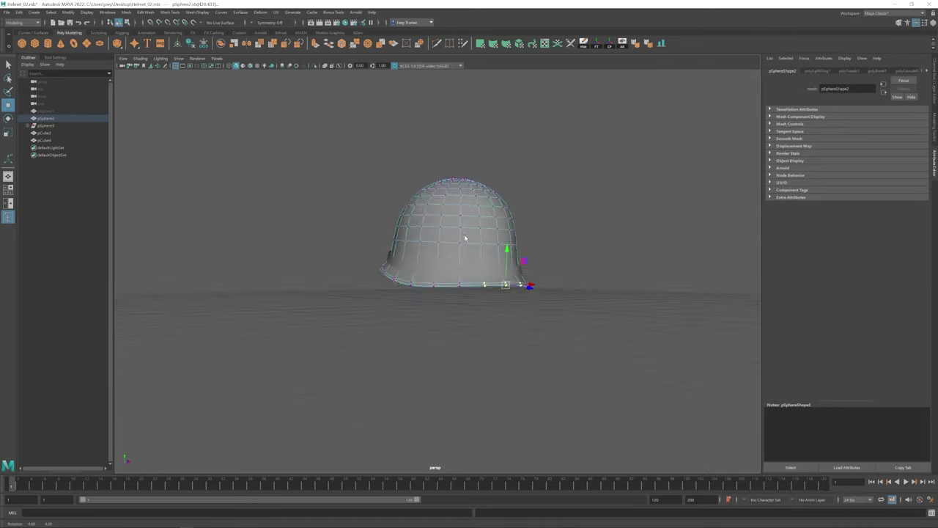
left_click_drag(387, 253, 386, 254)
left_click_drag(386, 254, 359, 249, "alt")
left_click(469, 316)
left_click_drag(469, 315, 405, 318, "alt")
- Select the brim band and switch it to vertex editing
left_click(435, 286)
left_click(237, 351)
left_click(395, 257)
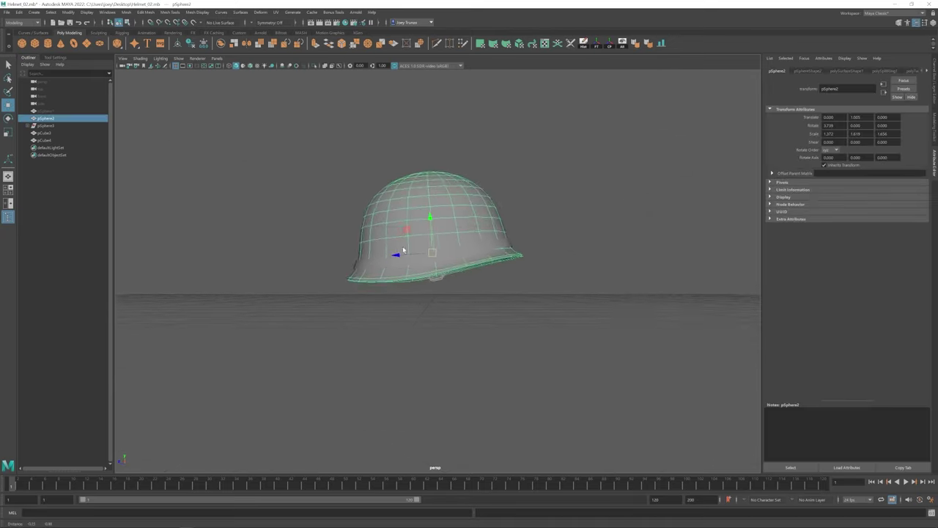
left_click_drag(396, 257, 410, 242, "alt")
left_click(421, 254)
key("F9")
- Inspect the brim band vertices in the side view, then return to the perspective view
key("space")
key("space")
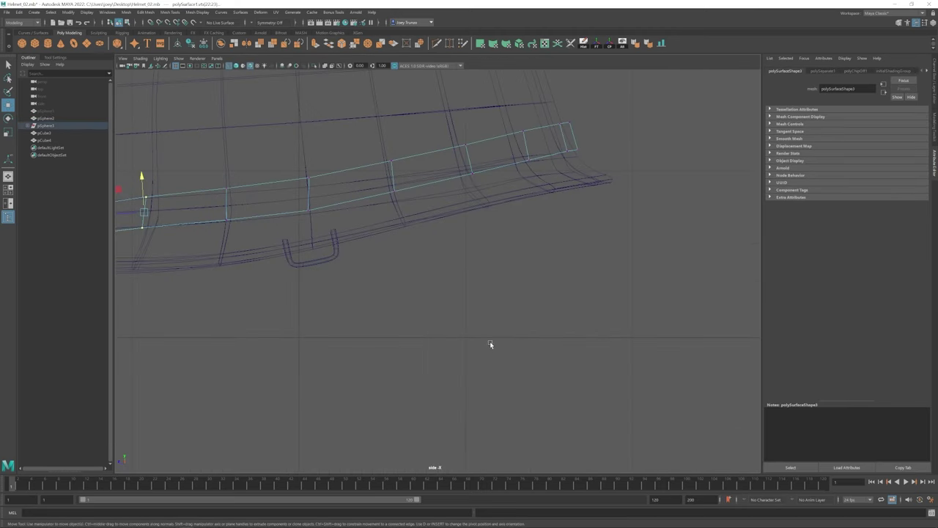
scroll(490, 344, "down", 5)
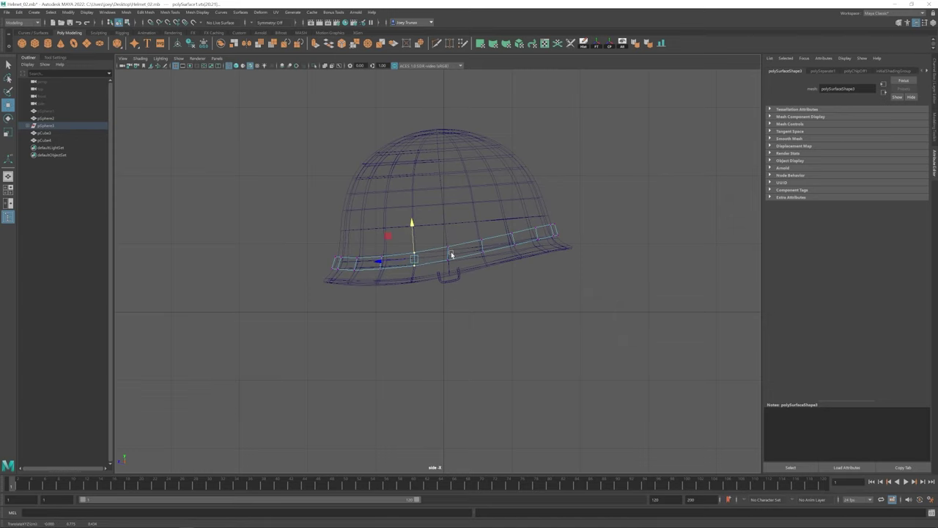
key("F8")
key("space")
key("space")
left_click(571, 216)
left_click_drag(571, 216, 434, 282, "alt")
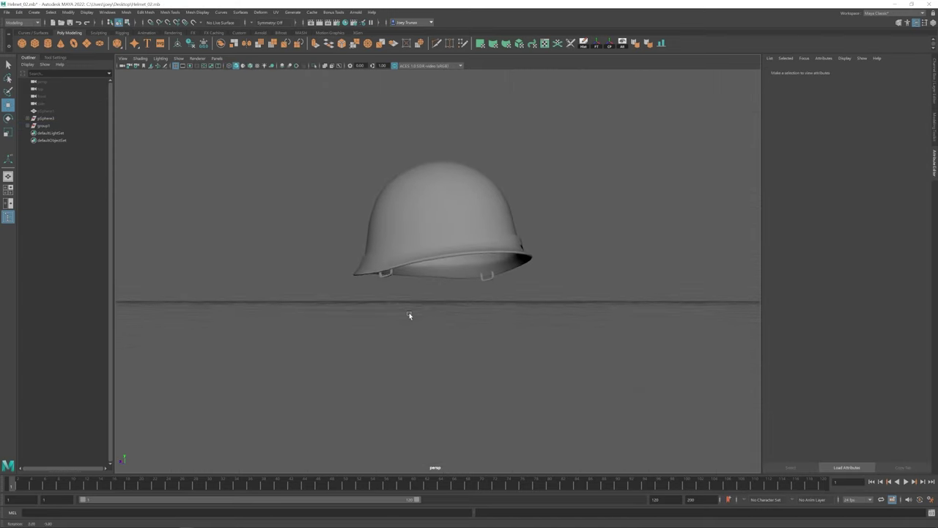
left_click_drag(409, 316, 422, 240, "alt")
- Select group1 in the Outliner and rotate that helmet slightly
left_click(42, 133)
key("e")
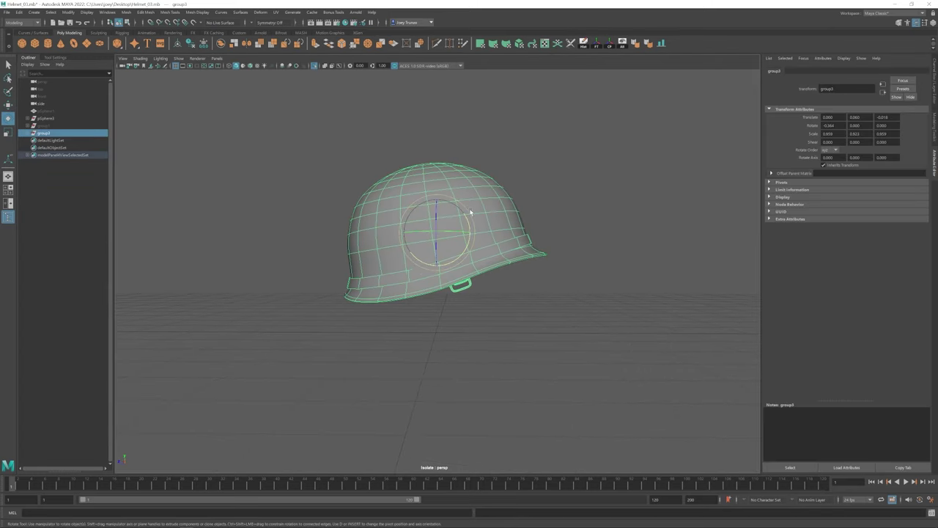
left_click(534, 252)
left_click_drag(520, 234, 425, 268, "alt")
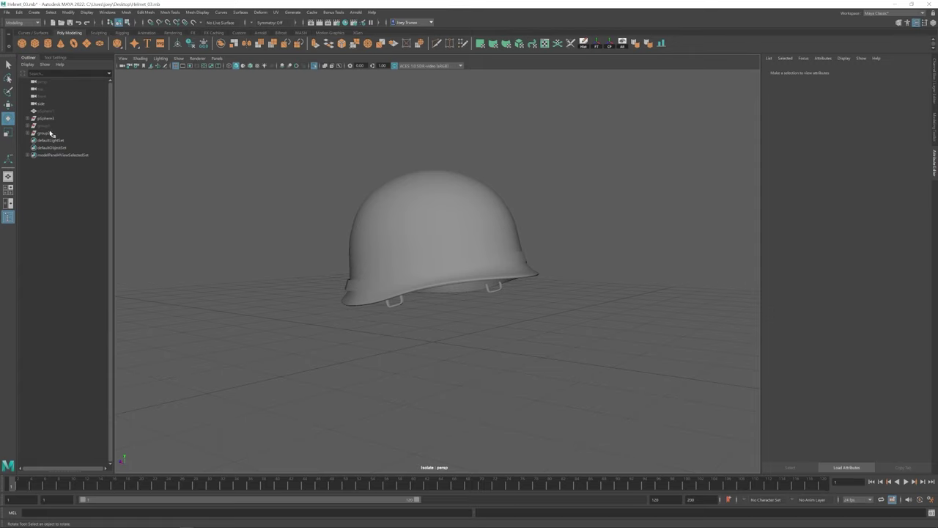
left_click(44, 125)
left_click_drag(111, 146, 518, 301)
key("w")
left_click(412, 258)
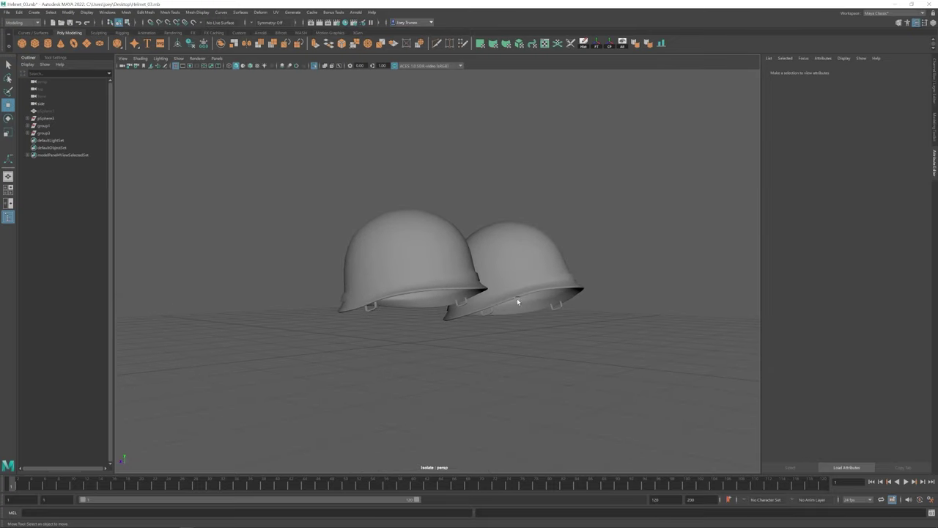
- Hide the group1 helmet with Ctrl+H so only the main helmet shows
left_click(522, 259)
left_click(620, 270)
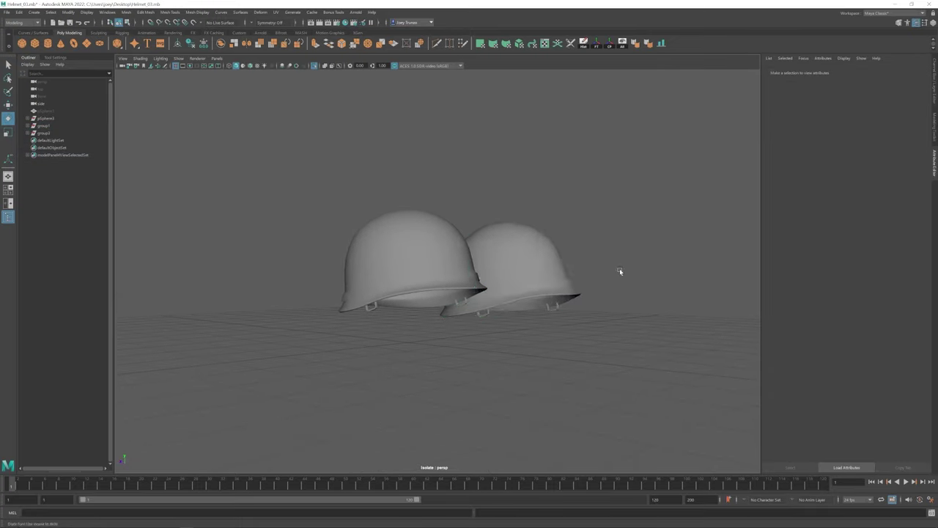
left_click_drag(620, 270, 536, 299, "alt")
left_click(42, 125)
key("ctrl+h")
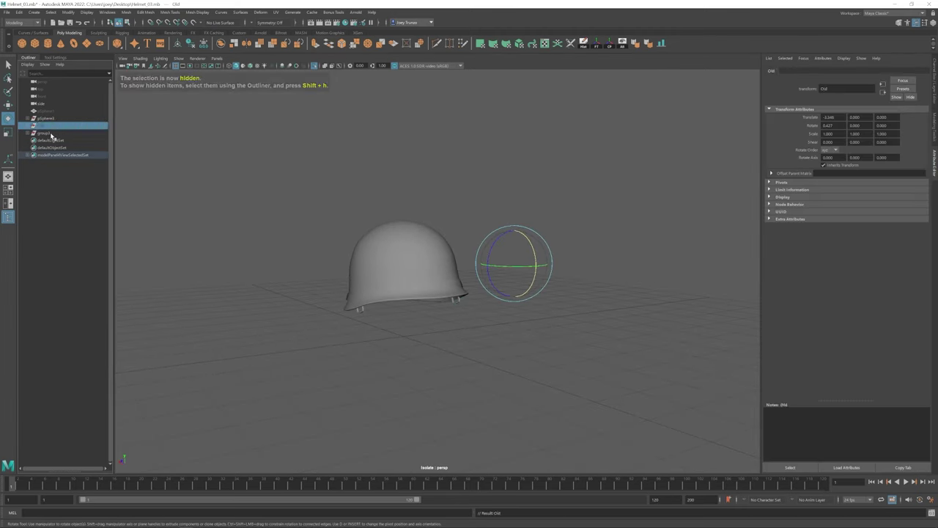
- Frame the group3 helmet and select a vertex on its front rim
left_click(44, 133)
key("f")
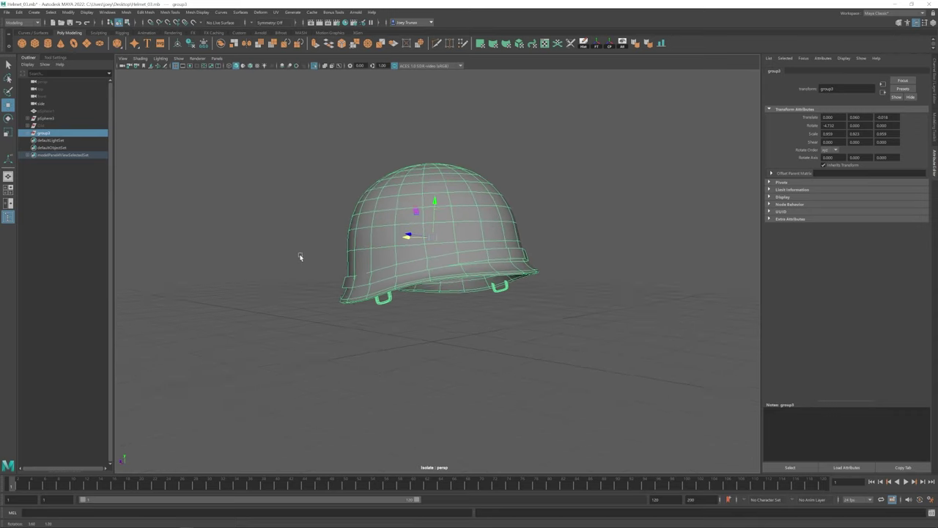
left_click(300, 257)
mouse_move(342, 259)
left_mouse_down("alt")
mouse_move(377, 259)
mouse_move(353, 258)
left_mouse_up("alt")
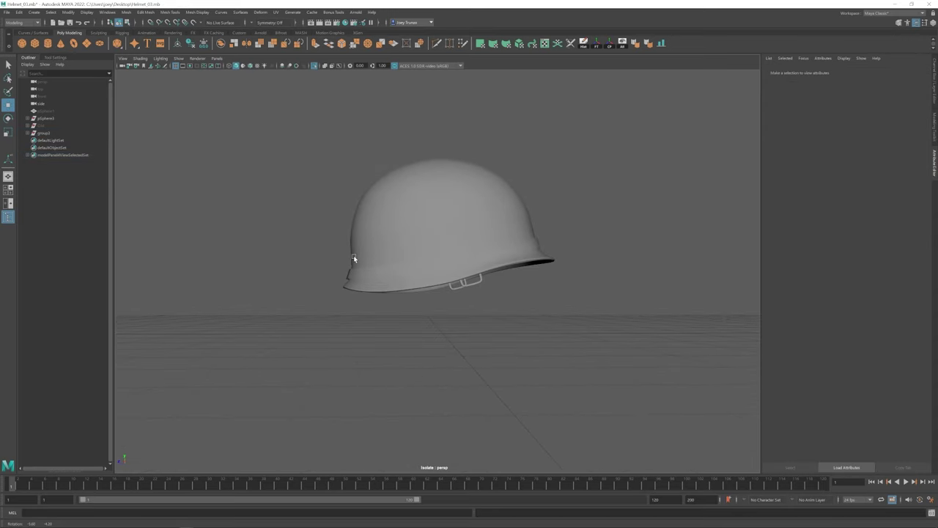
key("ctrl+z")
key("F9")
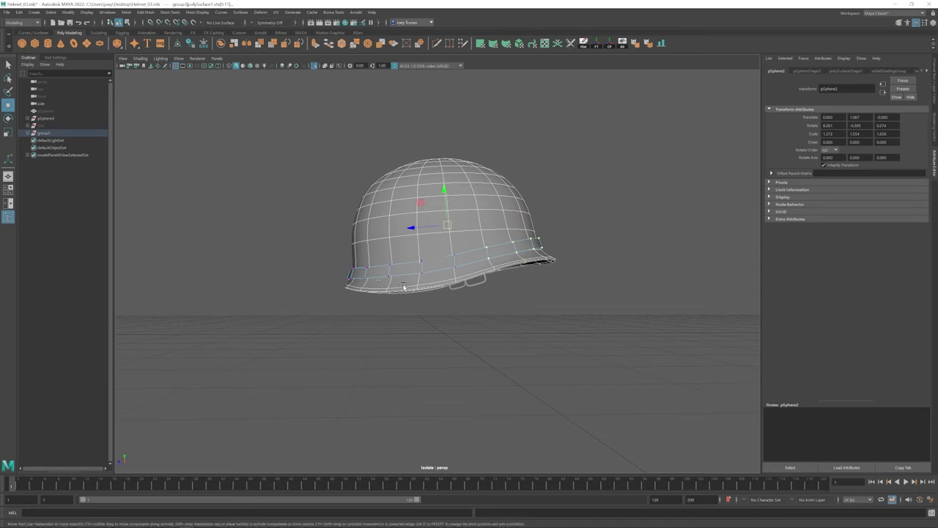
left_click(394, 288)
- Undo back past the bracket selections to the inner rim's last scale change
key("ctrl+z")
key("ctrl+z")
key("ctrl+z")
key("ctrl+z")
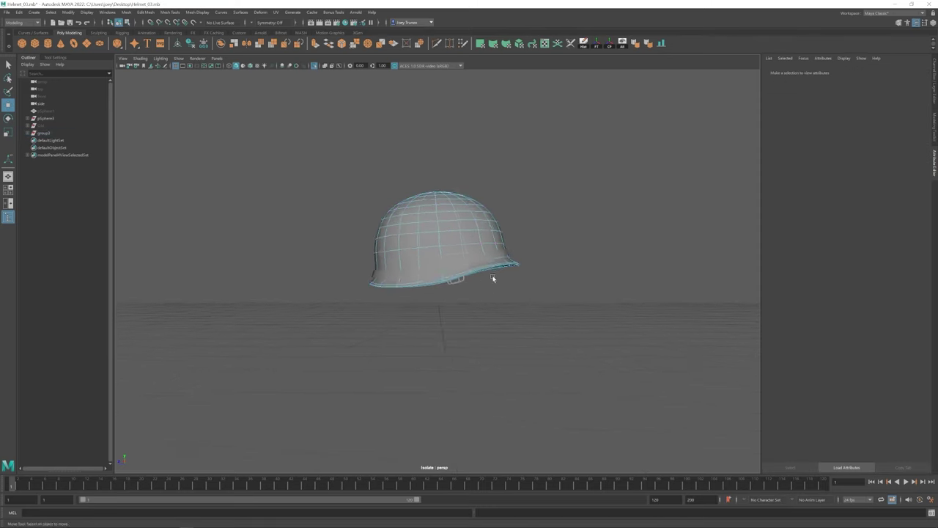
key("ctrl+z")
key("ctrl+z")
key("ctrl+z")
key("ctrl+z")
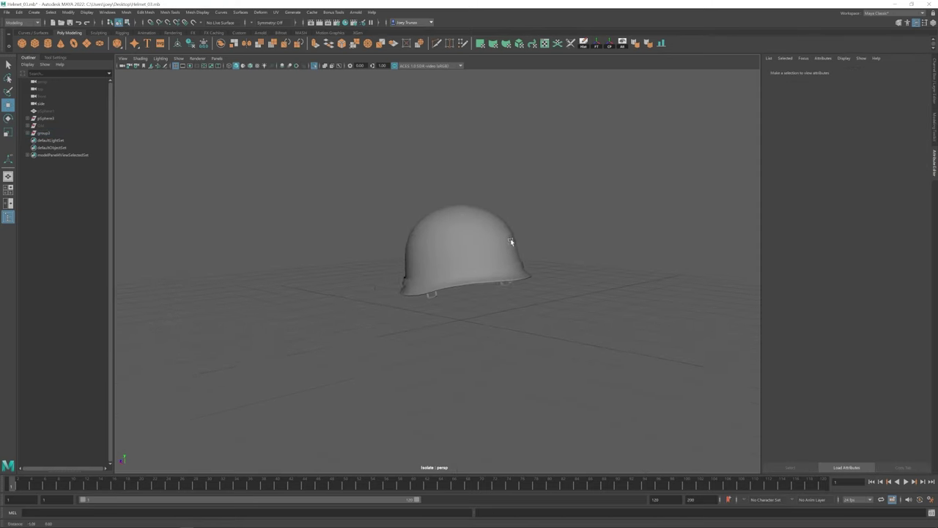
key("ctrl+z")
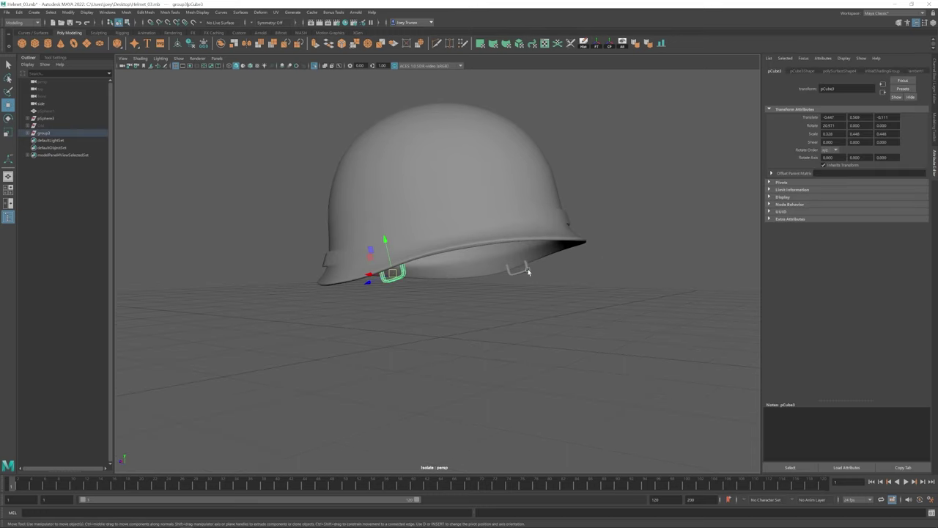
key("ctrl+z")
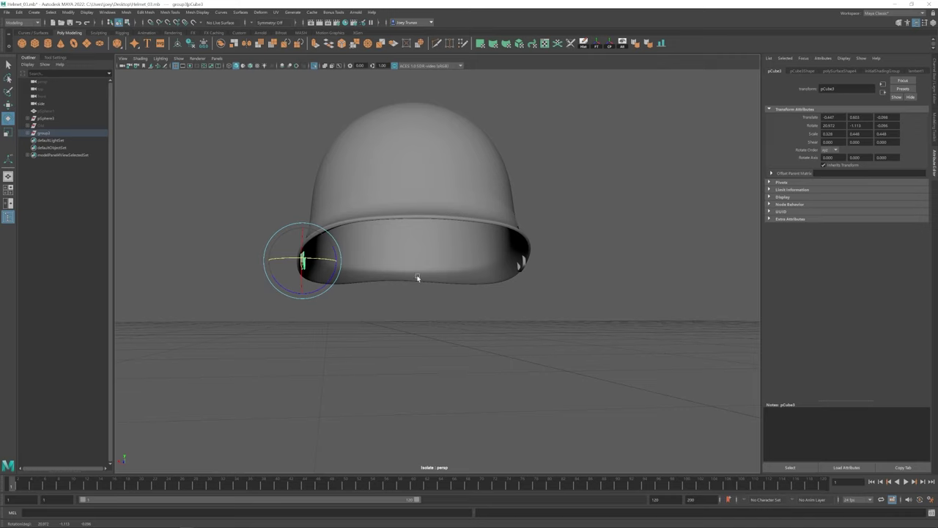
key("ctrl+z")
key("ctrl+z")
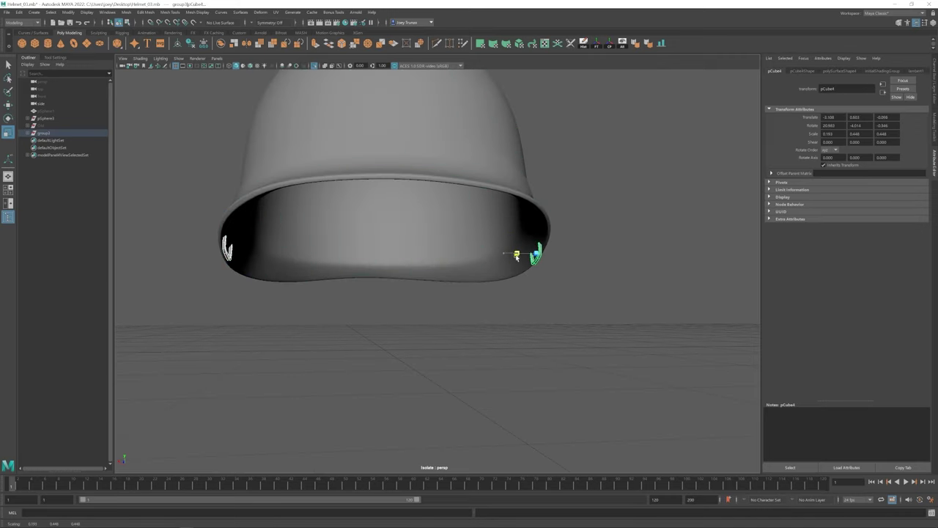
key("ctrl+z")
key("ctrl+z")
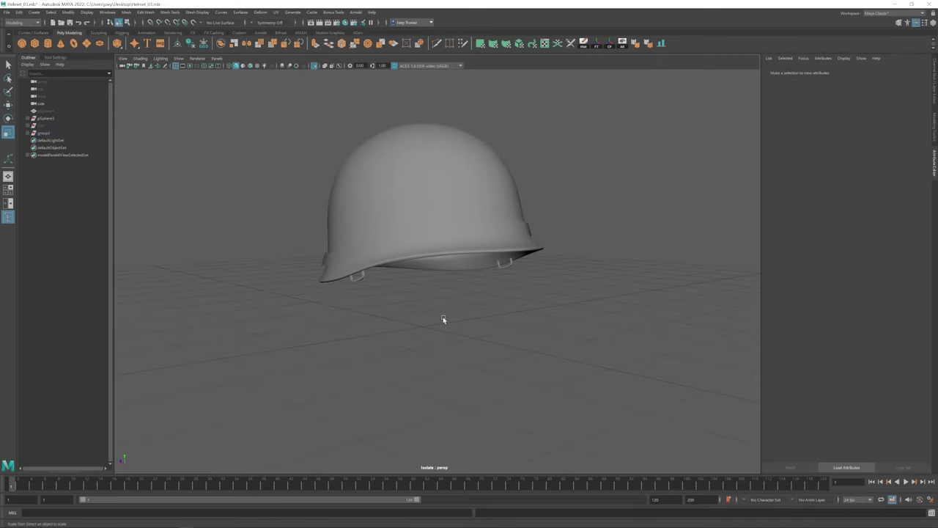
key("ctrl+z")
key("ctrl+z")
key("ctrl+z")
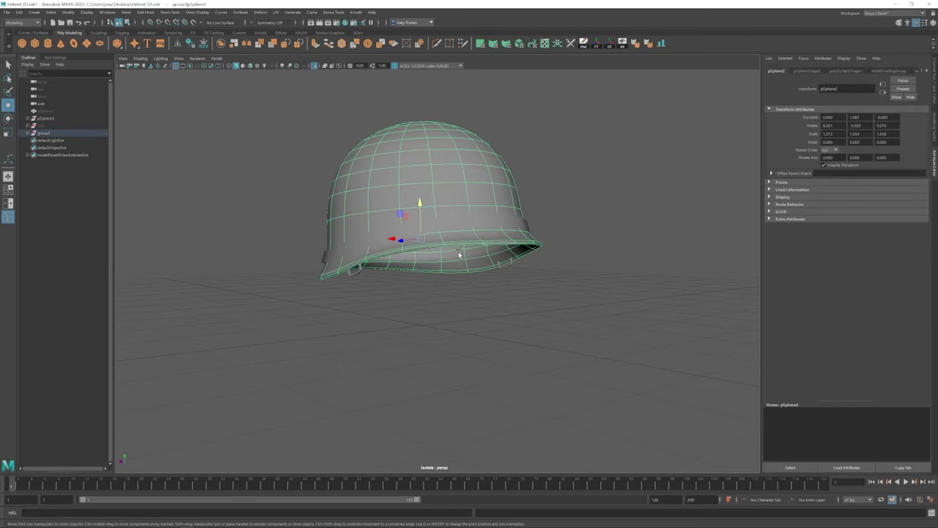
key("ctrl+z")
key("ctrl+z")
key("ctrl+z")
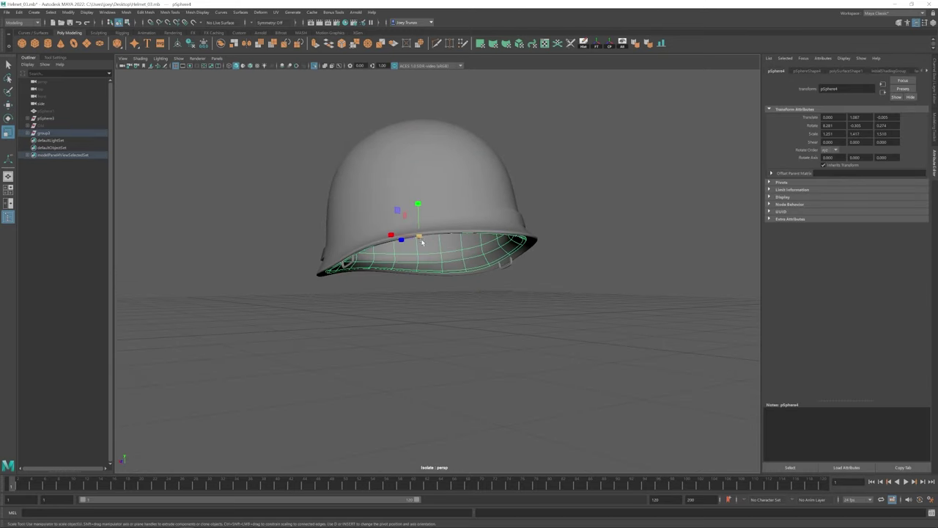
key("ctrl+z")
key("w")
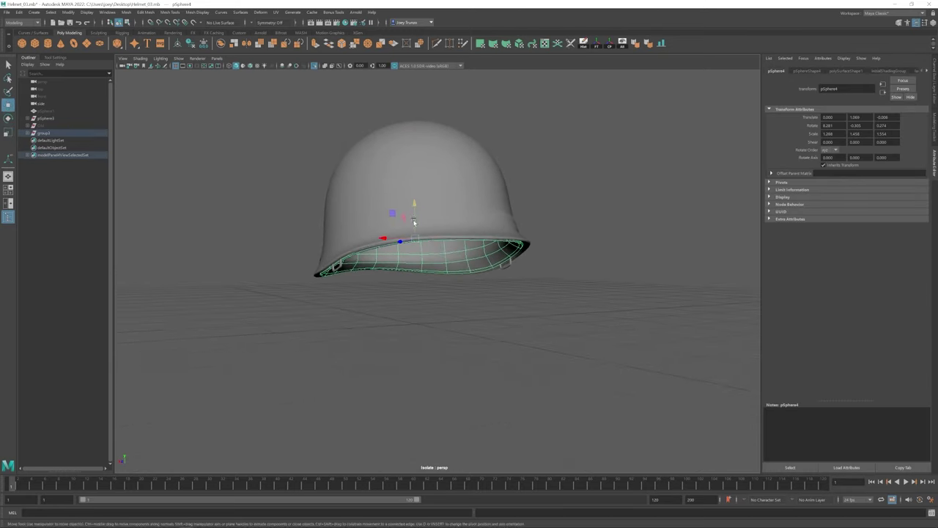
- Keep undoing through the rim face and liner selections back to the bracket box selection
key("ctrl+z")
key("ctrl+z")
key("ctrl+z")
key("ctrl+z")
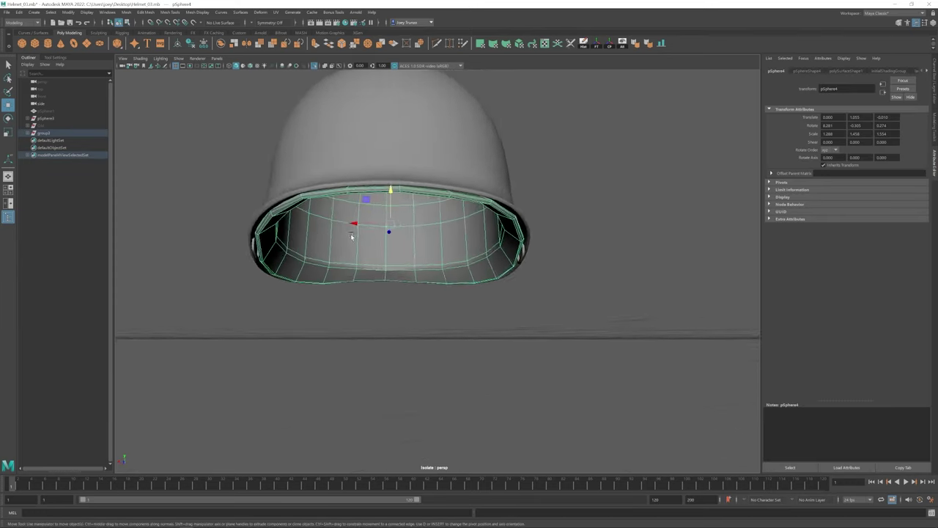
key("ctrl+z")
key("ctrl+z")
key("r")
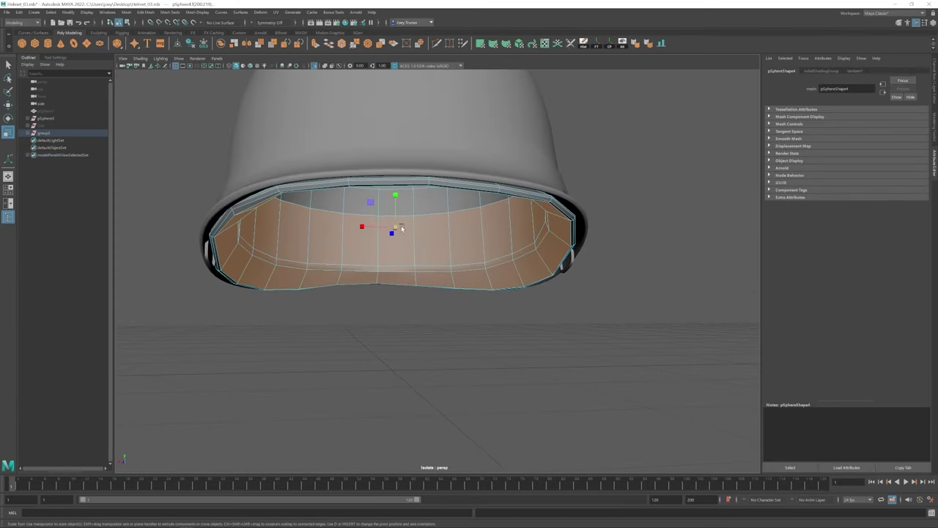
key("ctrl+z")
key("ctrl+z")
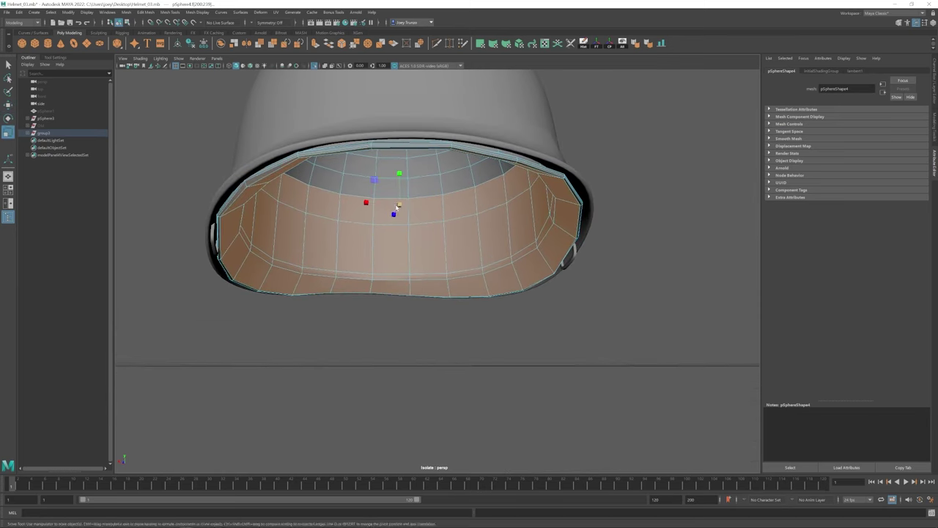
key("ctrl+z")
key("ctrl+z")
key("ctrl+z")
key("ctrl+z")
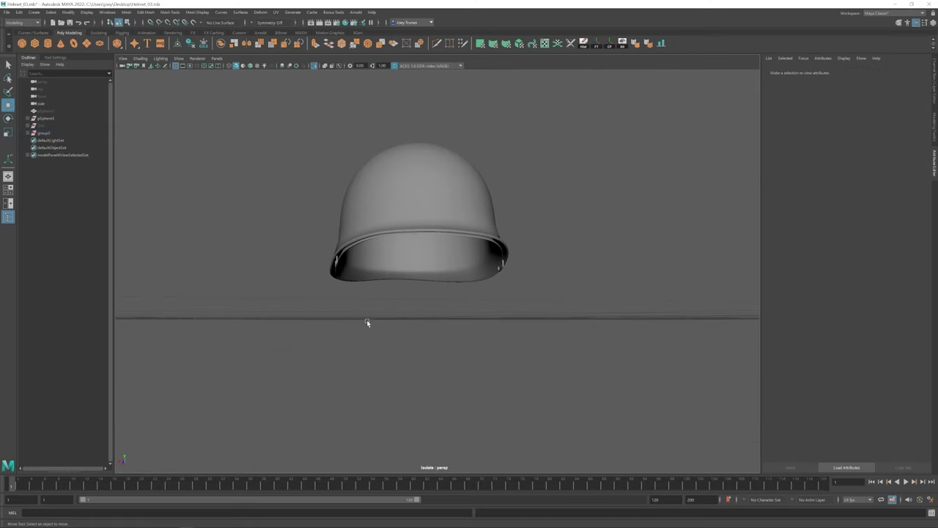
key("ctrl+z")
key("ctrl+z")
key("ctrl+z")
key("ctrl+z")
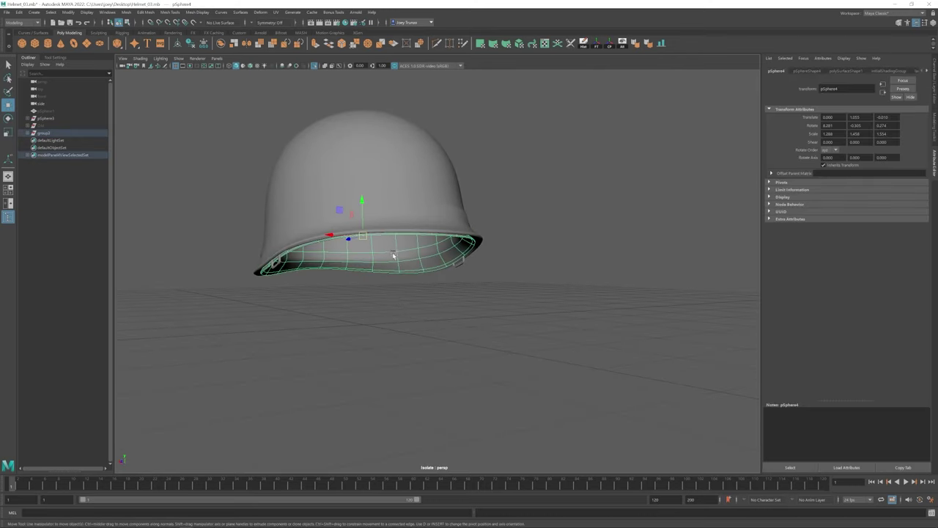
key("ctrl+z")
key("ctrl+z")
key("ctrl+z")
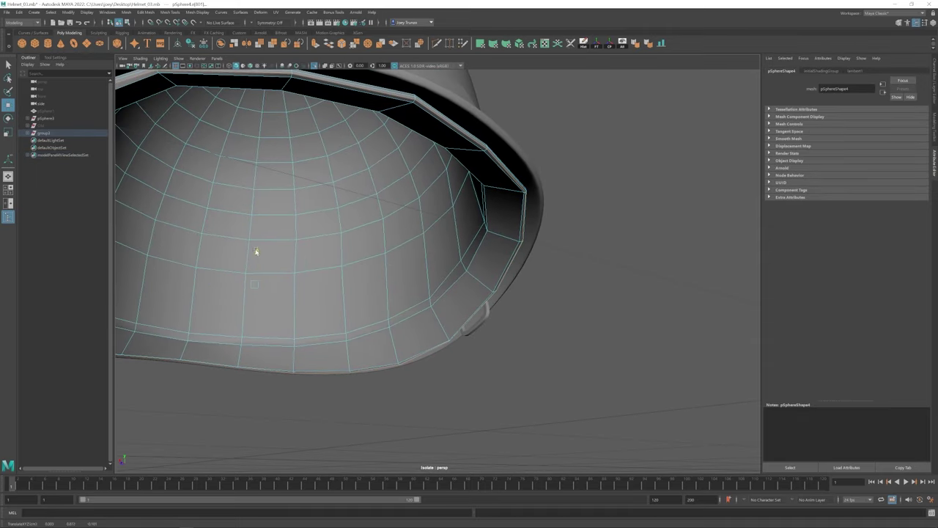
key("ctrl+z")
key("ctrl+z")
key("ctrl+z")
key("ctrl+z")
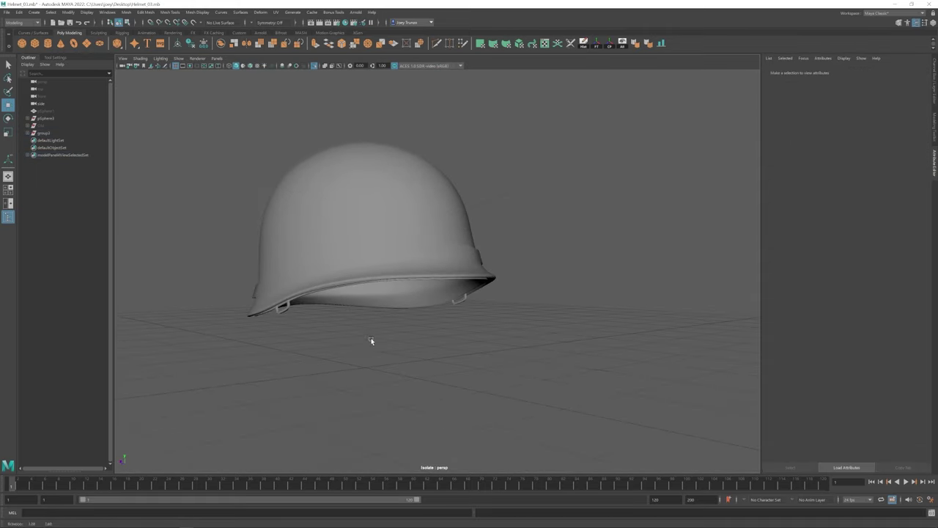
key("ctrl+z")
key("ctrl+z")
key("ctrl+z")
key("ctrl+z")
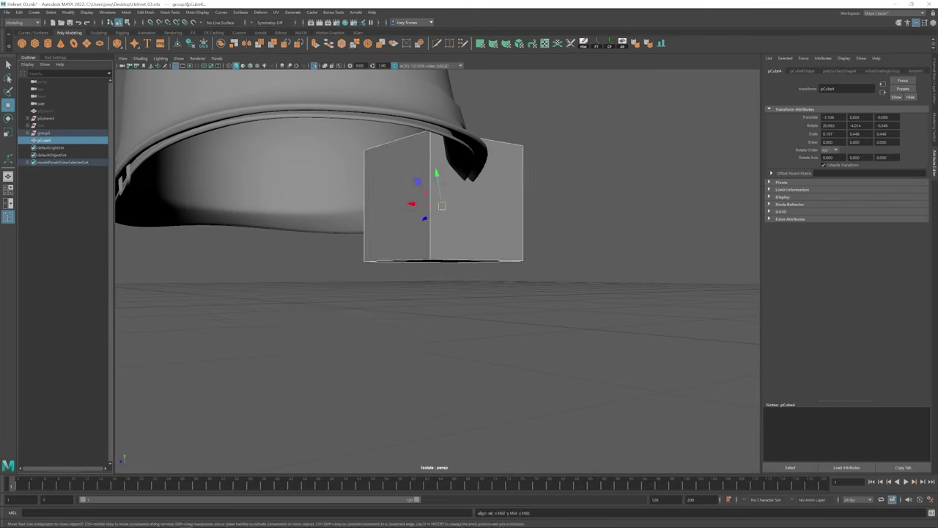
- Undo the recent position and size changes to the small box pCube5
key("ctrl+z")
key("ctrl+z")
key("ctrl+z")
key("ctrl+z")
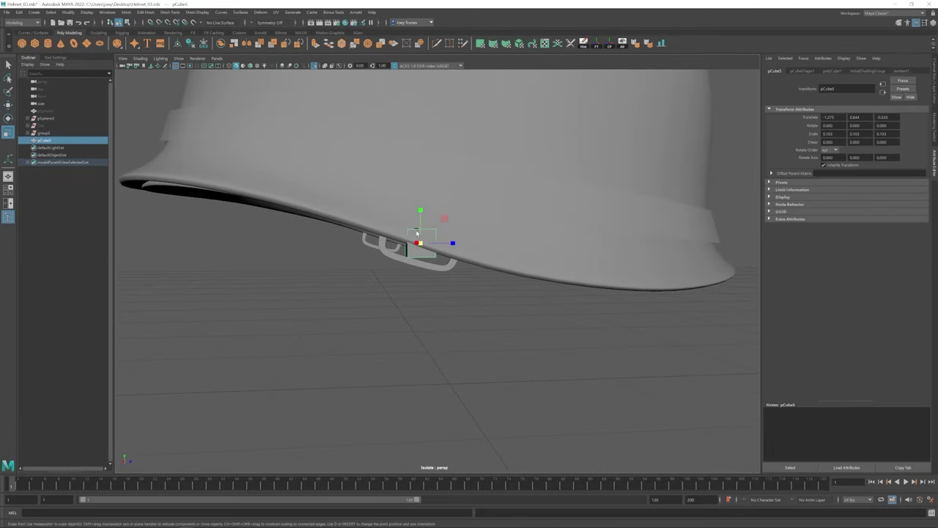
key("ctrl+z")
key("ctrl+z")
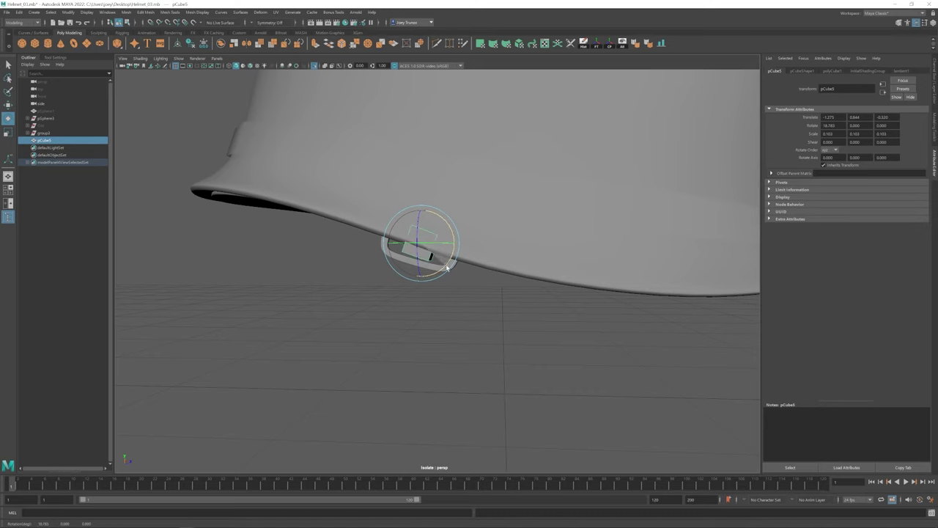
key("ctrl+z")
key("ctrl+z")
key("ctrl+z")
key("ctrl+z")
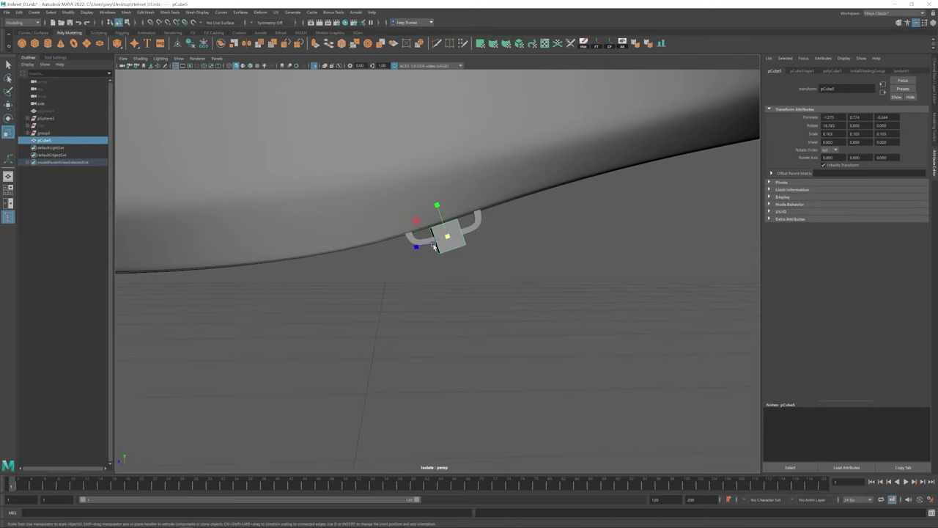
key("ctrl+z")
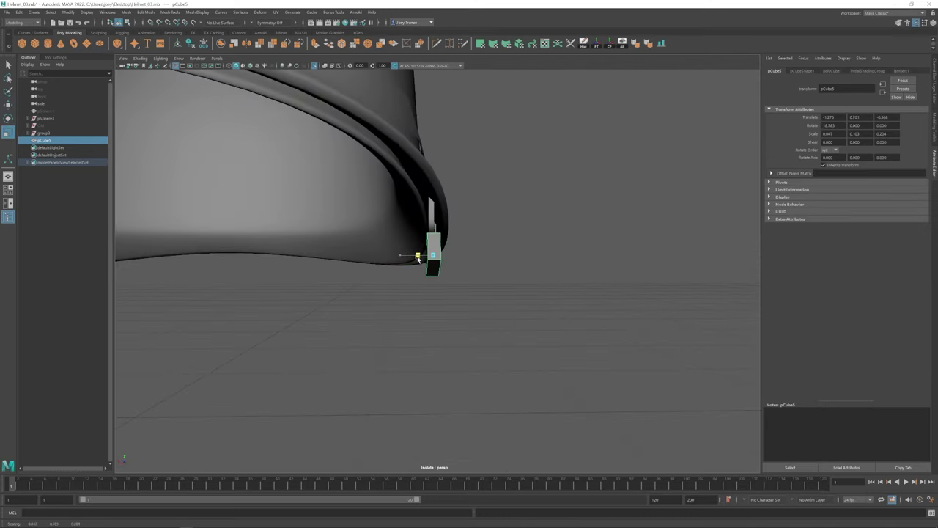
key("ctrl+z")
key("ctrl+z")
key("ctrl+z")
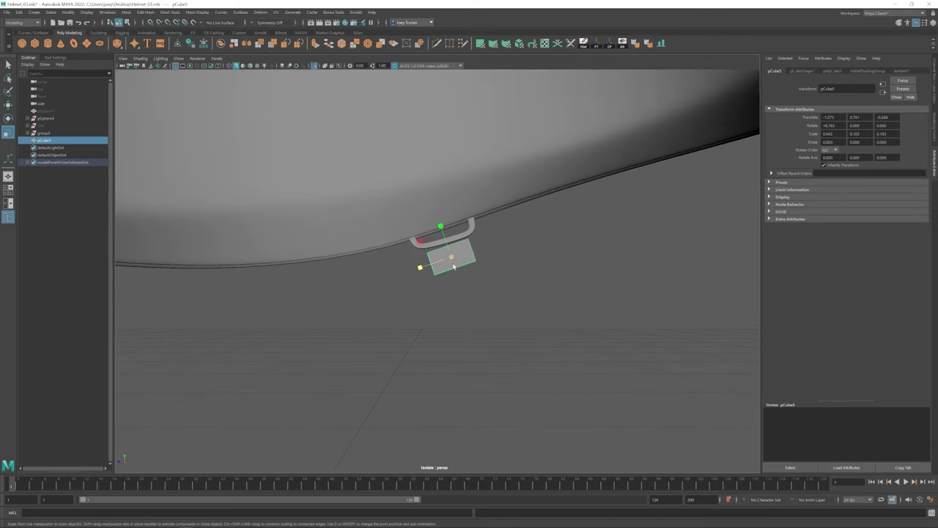
key("ctrl+z")
key("ctrl+z")
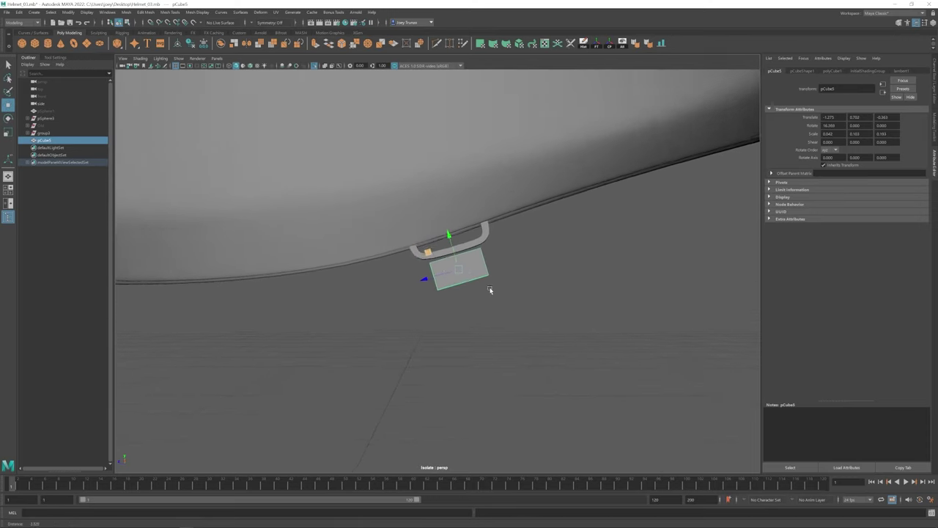
- Insert two edge loops across the plate and extrude its top edges upward around the bracket
left_click(170, 11)
left_click(187, 69)
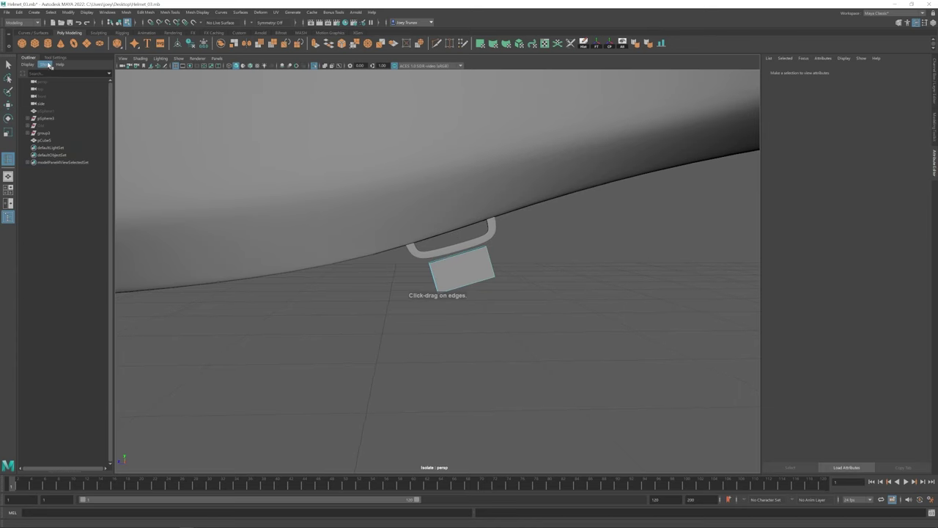
left_click(483, 285)
key("w")
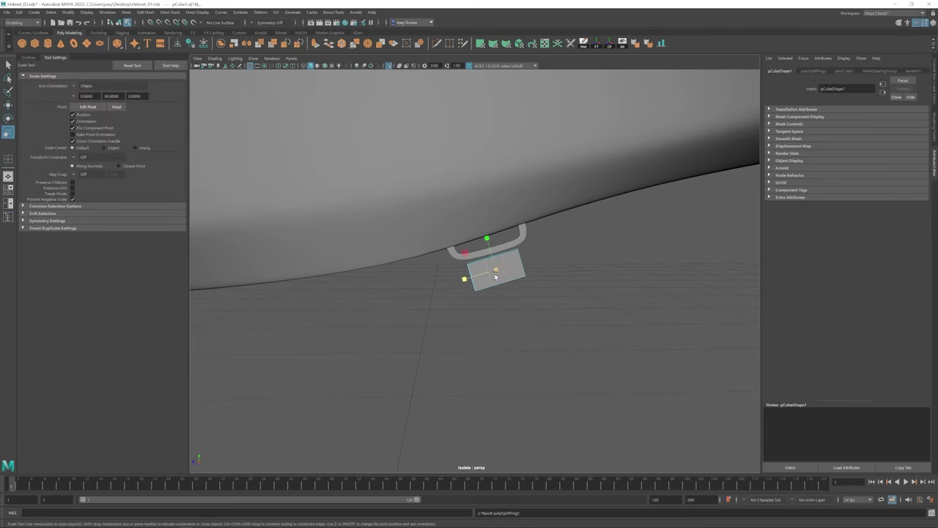
mouse_move(485, 284)
right_mouse_down()
mouse_move(492, 270)
mouse_move(503, 284)
mouse_move(485, 269)
right_mouse_up()
left_click(510, 259)
left_click_drag(484, 270, 509, 255, "alt")
- Bevel the top edge of one buckle tab
key("F8")
key("F10")
left_click(470, 238)
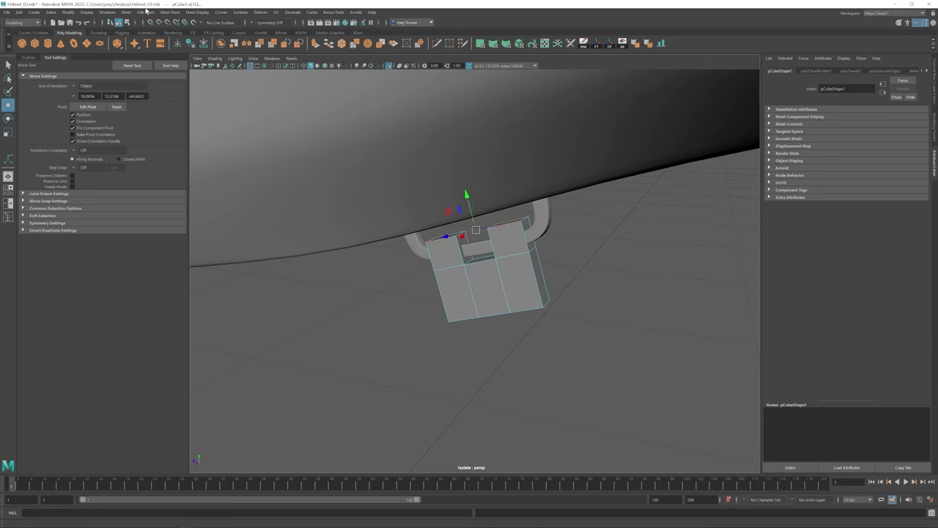
left_click(146, 12)
left_click(157, 33)
key("w")
key("F8")
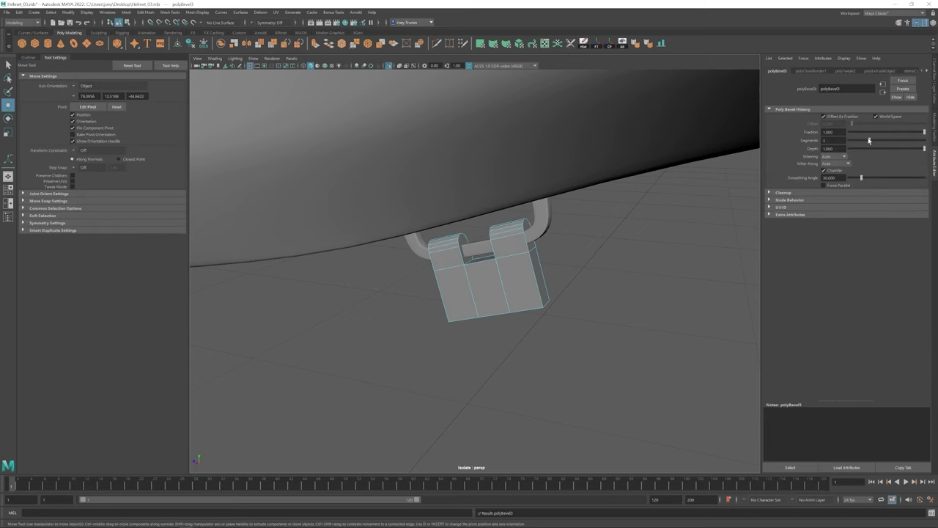
- Select the tab vertices on the plate and adjust their placement
mouse_move(454, 293)
left_mouse_down("alt")
mouse_move(469, 279)
mouse_move(484, 308)
mouse_move(467, 288)
left_mouse_up("alt")
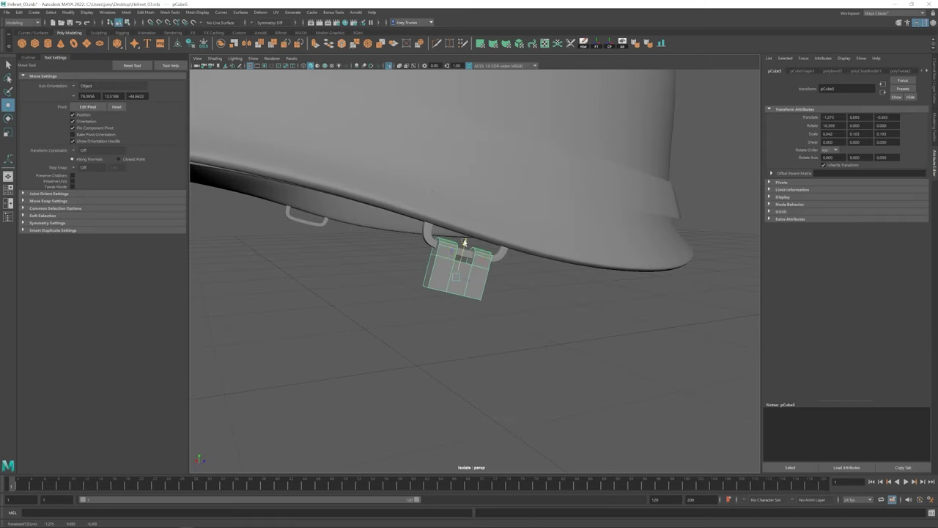
left_click_drag(465, 242, 475, 269, "alt")
key("F9")
left_click_drag(392, 313, 507, 268)
left_click_drag(506, 268, 464, 287, "alt")
key("F8")
key("e")
key("w")
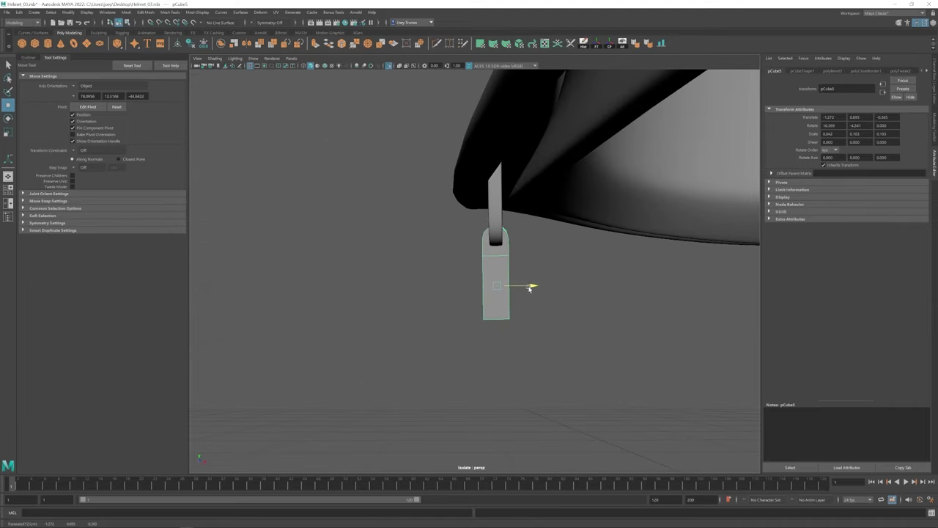
- Extrude a tab edge, scale it, and collapse the edges to close the tab over the bar
left_click_drag(535, 288, 488, 260, "alt")
key("F8")
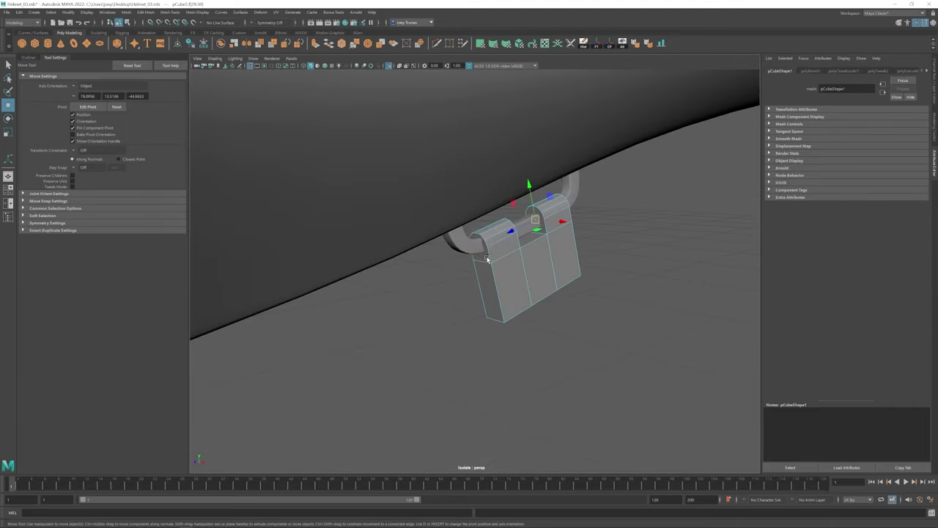
left_click(557, 229)
left_click_drag(557, 229, 513, 234, "alt")
key("ctrl+e")
key("r")
left_click(145, 12)
left_click(161, 63)
key("t")
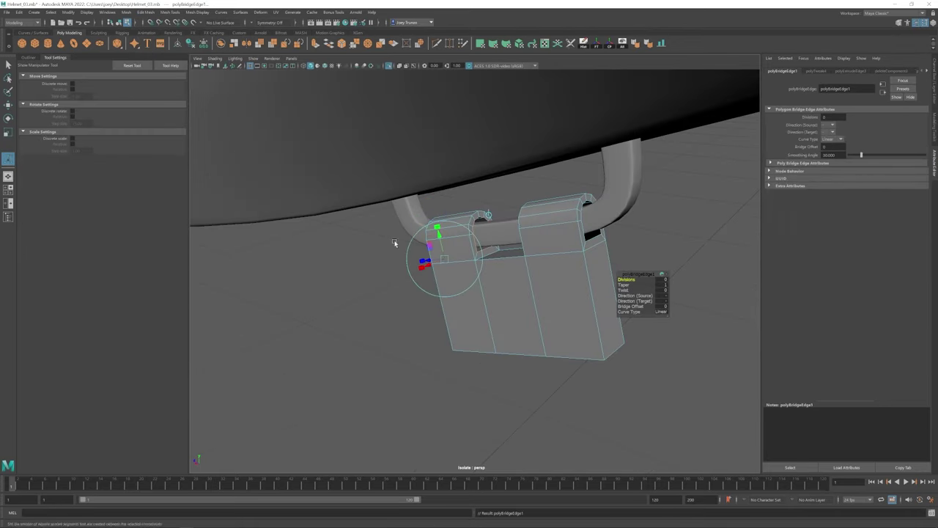
- Reselect and frame the buckle plate, then scale it around the bracket's top loop
left_click_drag(398, 241, 513, 220, "alt")
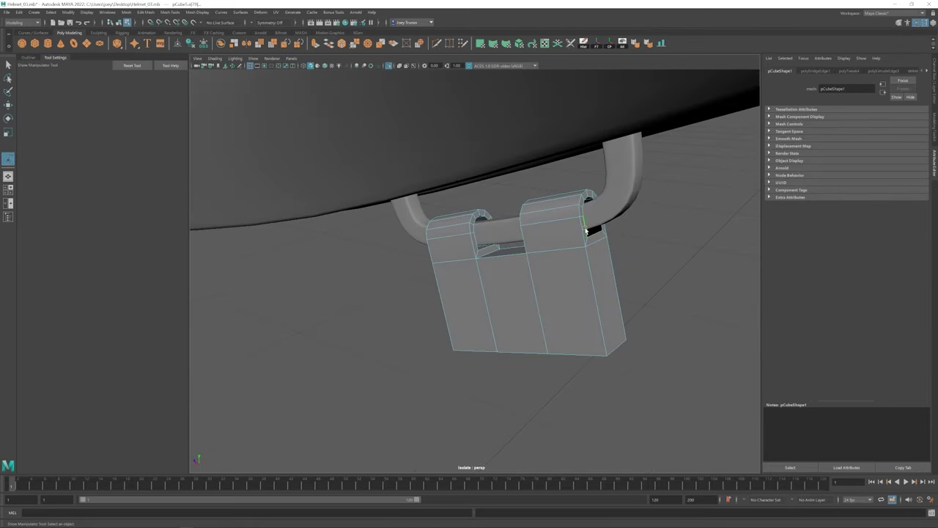
key("w")
right_click_drag(513, 219, 439, 249, "alt")
left_click_drag(440, 249, 382, 271, "alt")
right_click_drag(381, 271, 349, 292, "alt")
left_click(349, 292)
left_click(473, 271)
key("f")
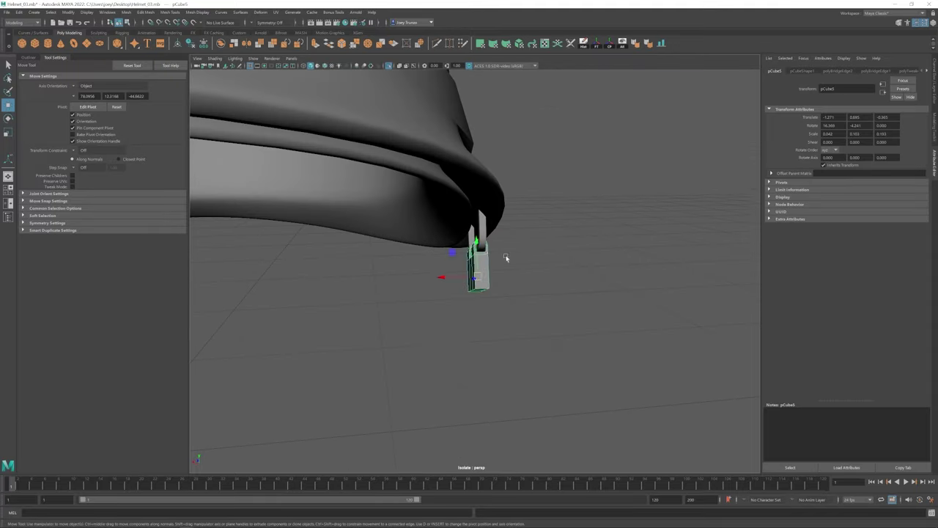
left_click_drag(506, 257, 484, 294, "alt")
key("r")
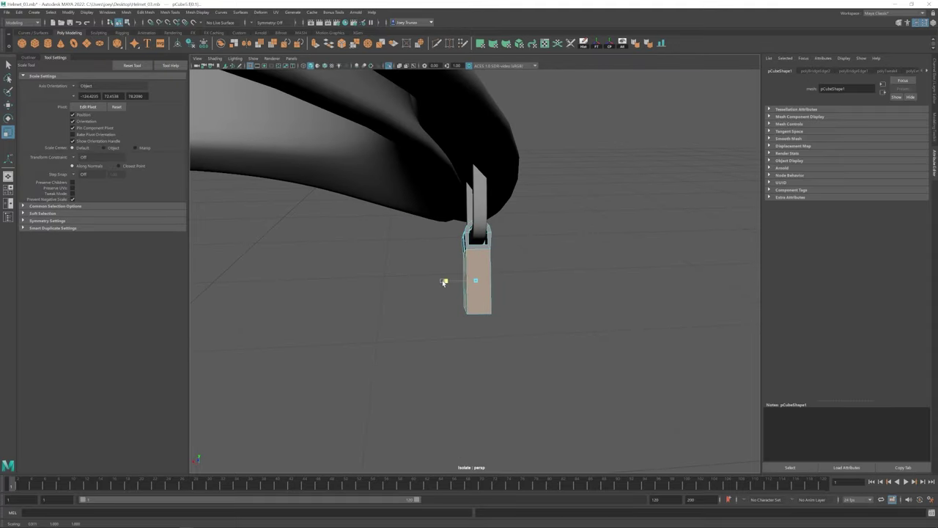
scroll(440, 292, "up", 3)
left_click_drag(437, 293, 441, 314, "alt")
- Reselect the buckle plate and fine-tune its scale and position beneath the bracket
key("w")
left_click(536, 247)
left_click(480, 264)
left_click_drag(480, 264, 562, 189, "alt")
key("r")
key("w")
scroll(491, 306, "down", 5)
key("f")
scroll(535, 304, "up", 3)
scroll(535, 305, "down", 4)
- Scale an edge on the hinge loop to fit around the bracket bar
key("F10")
left_click(513, 291)
scroll(513, 290, "up", 3)
key("r")
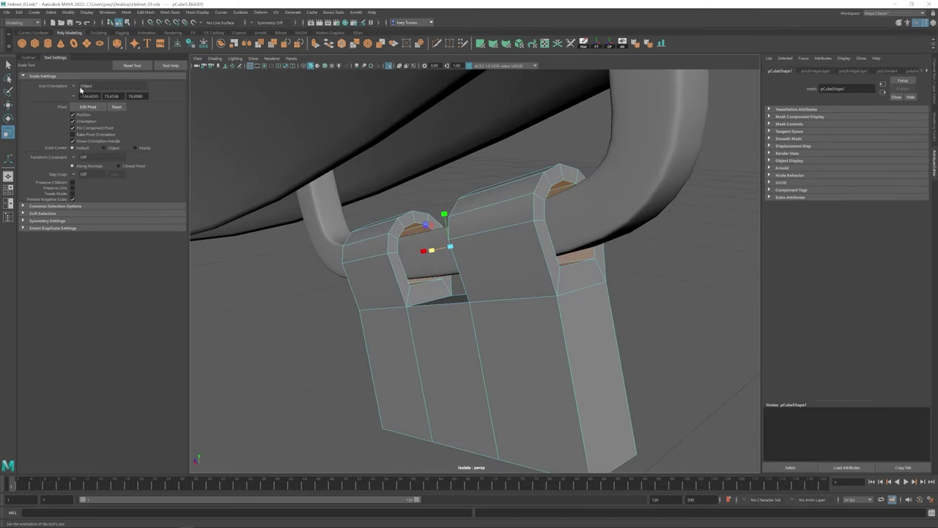
left_click_drag(400, 280, 422, 294, "alt")
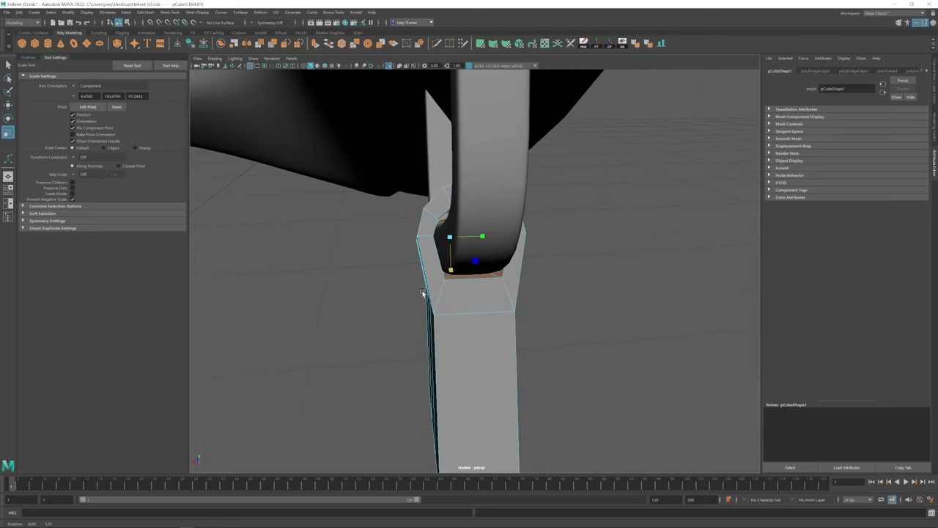
scroll(481, 236, "down", 5)
- Rotate the buckle plate so it hangs in line with the strap
key("F8")
left_click_drag(440, 121, 440, 312, "alt")
key("w")
key("e")
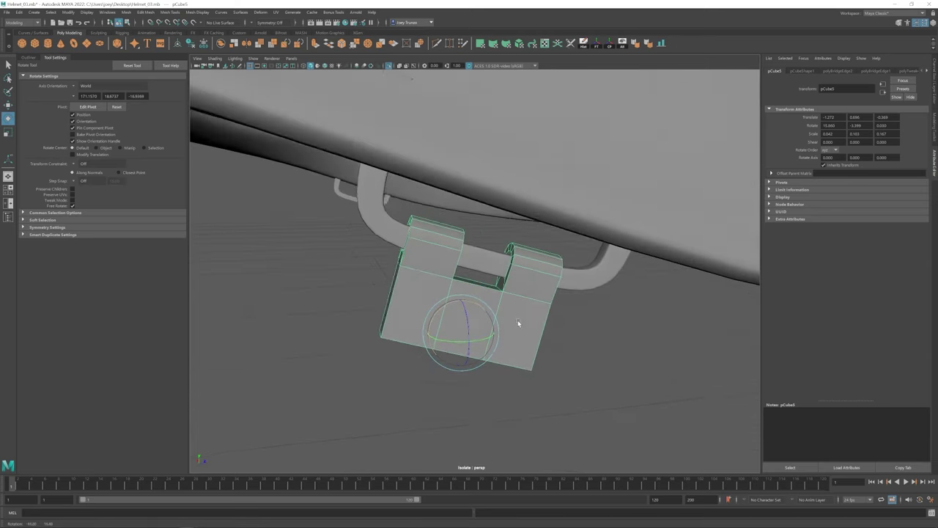
scroll(425, 313, "down", 6)
left_click(412, 315)
- Select the buckle plate and isolate it in the view
scroll(412, 314, "up", 5)
left_click(477, 315)
key("w")
key("ctrl+1")
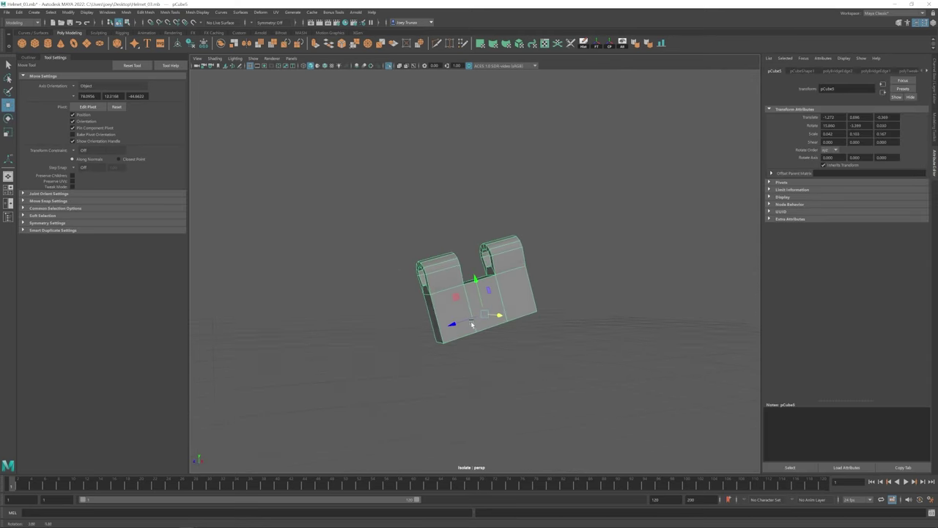
key("f")
left_click_drag(522, 291, 499, 278, "alt")
- Insert two more edge loops across the buckle plate
left_click(170, 12)
left_click(191, 52)
left_click(469, 264)
key("r")
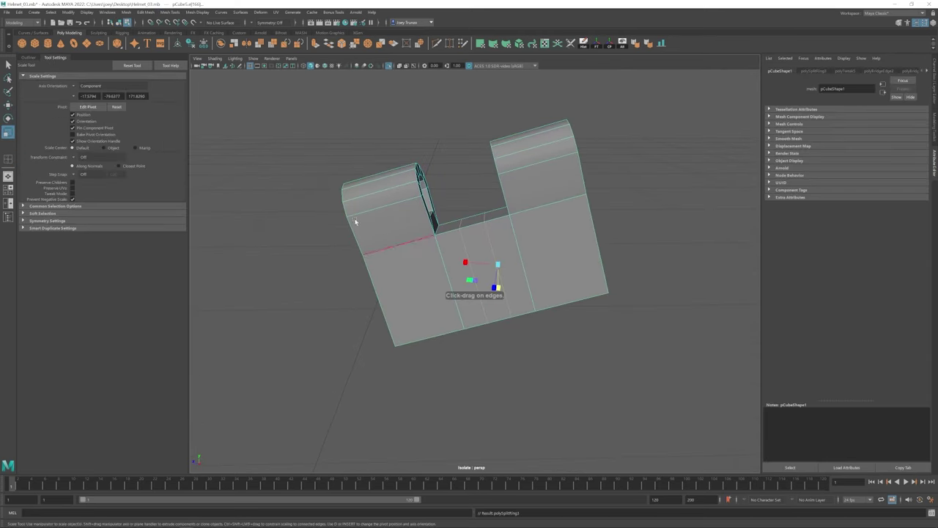
key("w")
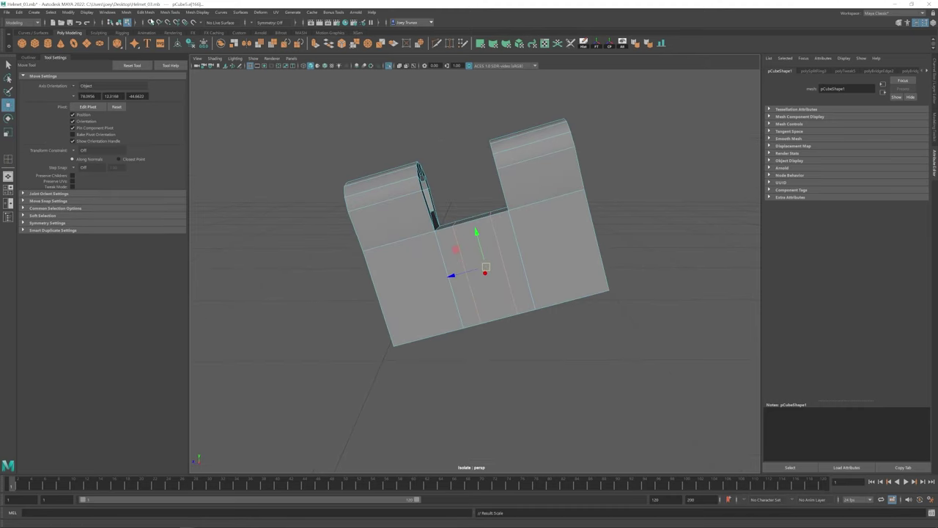
left_click(170, 12)
left_click(194, 67)
key("w")
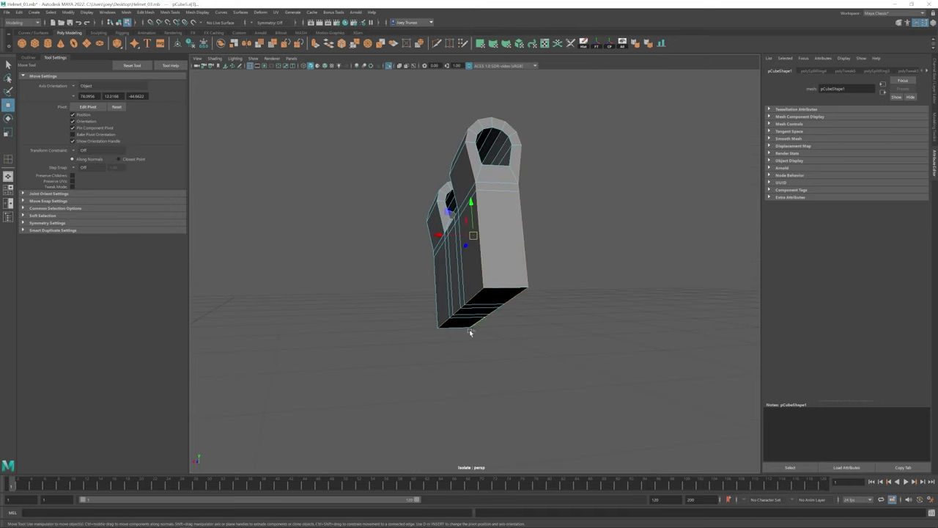
- Bevel the selected bracket-plate edges with a fraction of 0.142
left_click_drag(470, 332, 410, 249, "alt")
left_click_drag(352, 322, 330, 195, "alt")
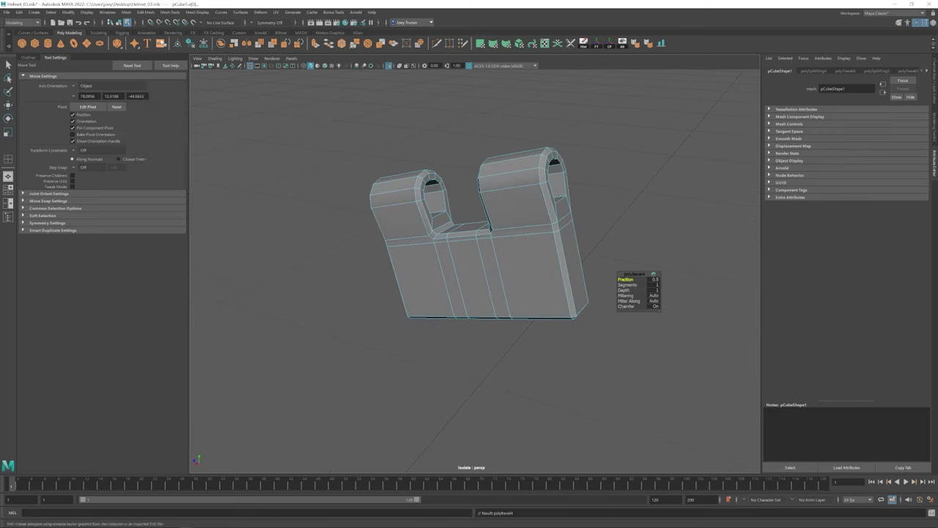
key("t")
left_click_drag(470, 242, 528, 220, "alt")
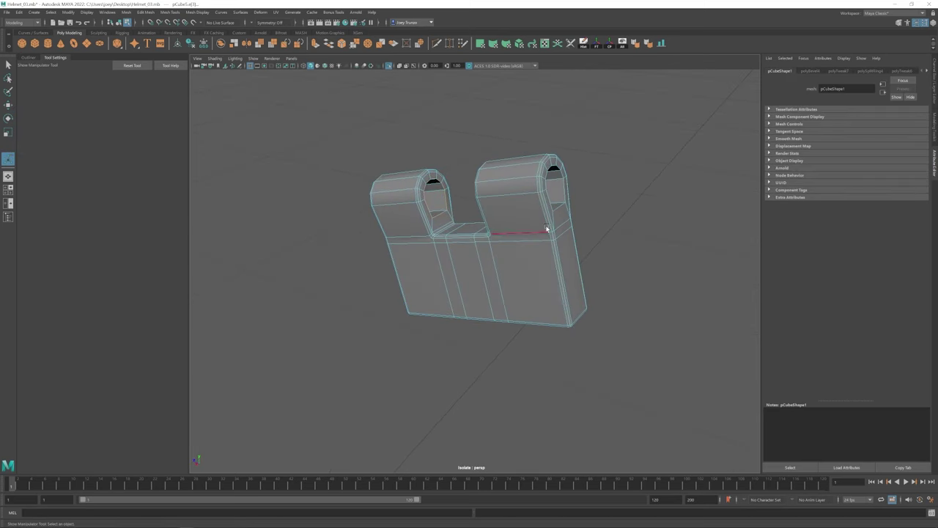
left_click(502, 206)
key("ctrl+b")
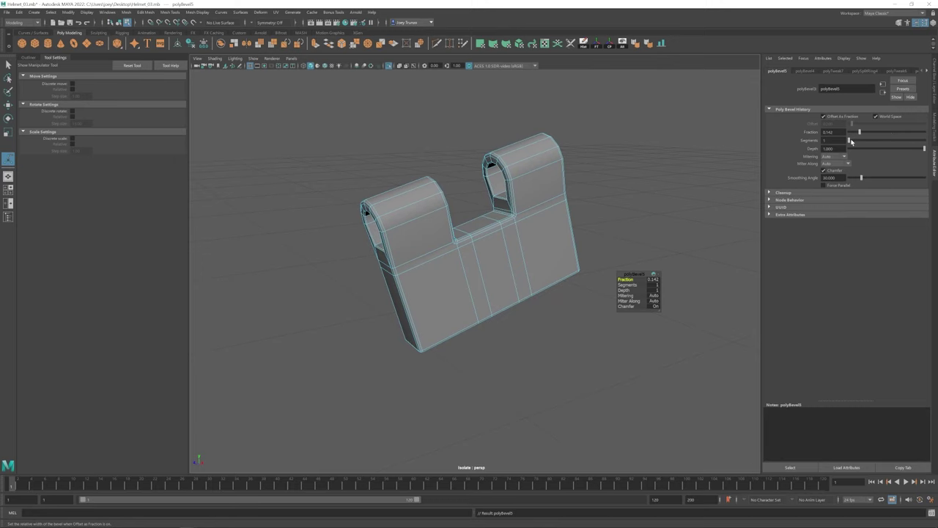
key("F8")
key("w")
- Clear the selection and bring the full helmet back into view
left_click(522, 268)
scroll(523, 268, "down", 10)
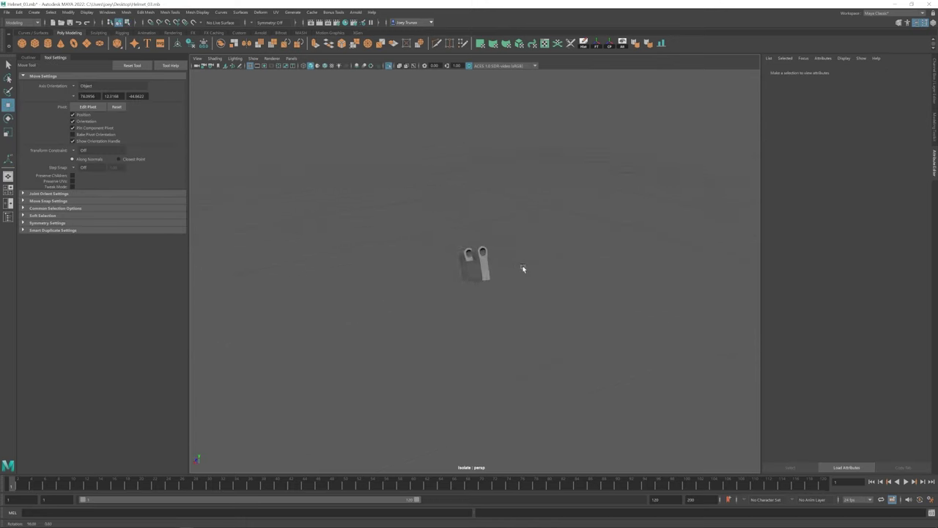
left_click(389, 66)
key("ctrl+z")
- Delete the middle strip of faces on the bracket plate
scroll(440, 271, "up", 10)
key("F8")
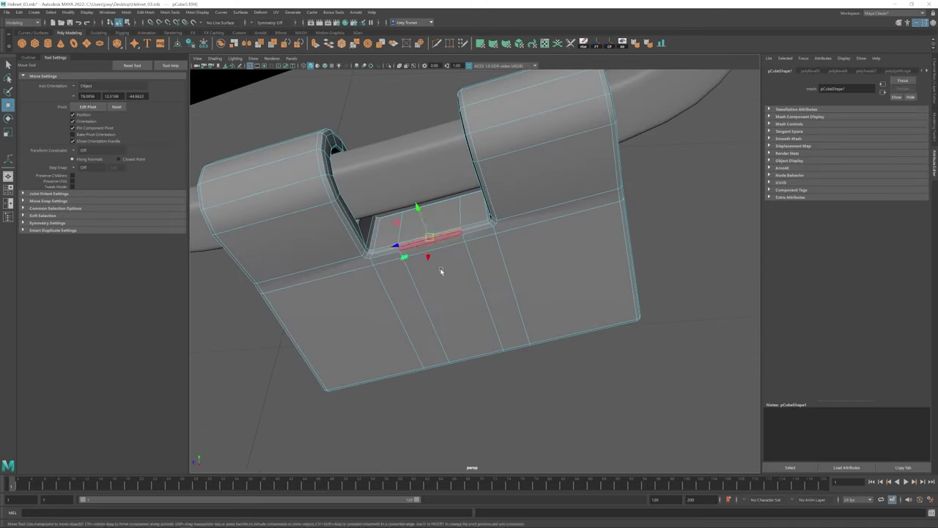
key("ctrl+F11")
left_click_drag(440, 271, 477, 266, "alt")
key("Delete")
- Patch the hole with Append to Polygon, then close the remaining sliver with Fill Hole
left_click(196, 12)
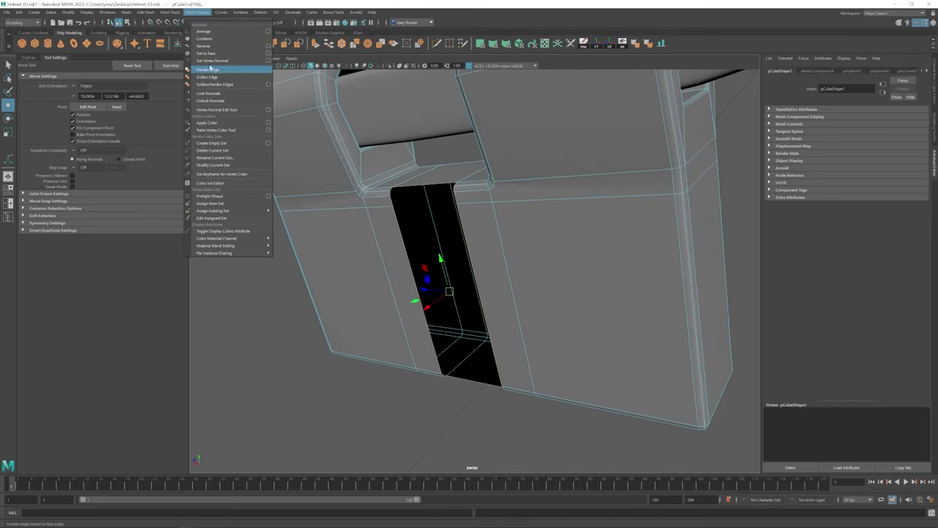
left_click(176, 35)
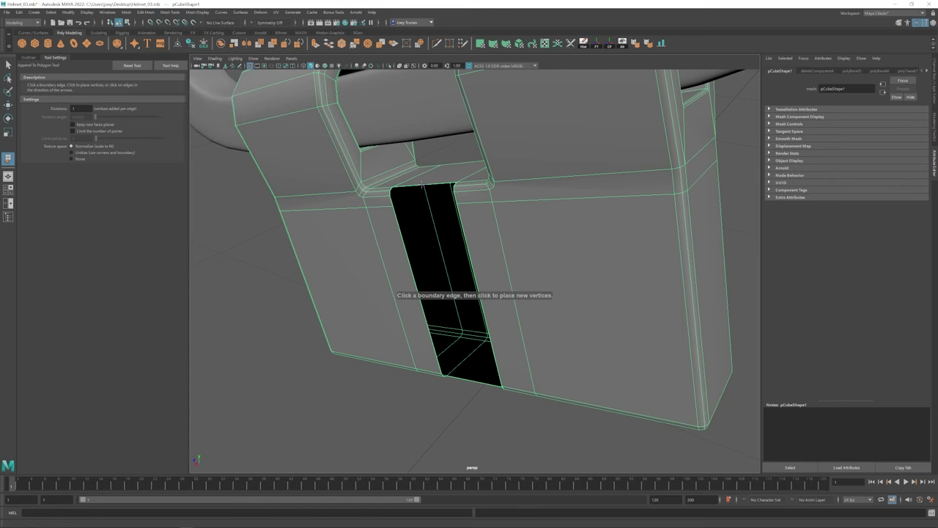
left_click(393, 220)
left_click(469, 294)
key("Return")
left_click(126, 11)
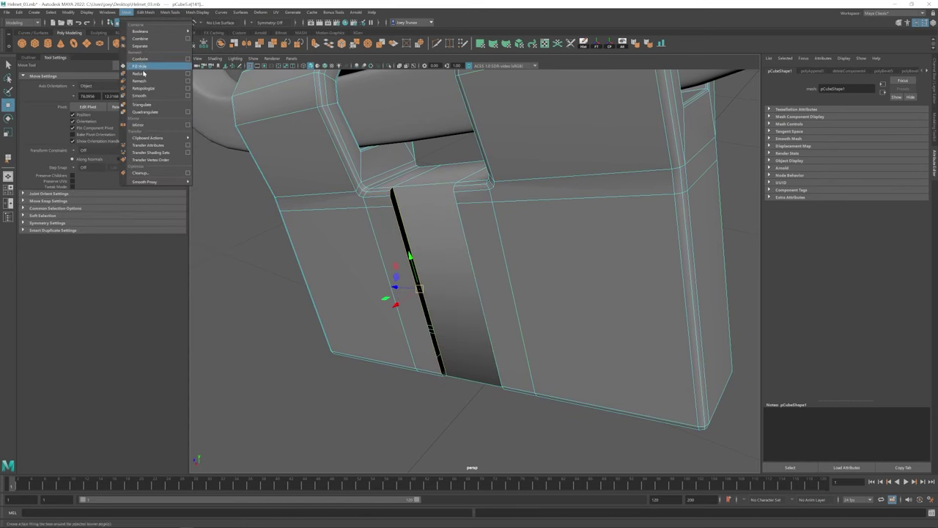
left_click(142, 67)
- Multi-Cut a new seam edge down the front of the plate
left_click_drag(477, 198, 511, 167, "alt")
left_click_drag(440, 264, 430, 227, "alt")
right_click_drag(429, 227, 439, 242, "shift")
left_click_drag(447, 220, 578, 289, "alt")
key("w")
right_click_drag(578, 289, 584, 275, "shift")
left_click(584, 275, "ctrl")
mouse_move(584, 275)
left_mouse_down("alt")
mouse_move(417, 237)
mouse_move(413, 258)
mouse_move(578, 260)
left_mouse_up("alt")
key("w")
- Bevel the selected seam edges into grooves and return to object mode
left_click(578, 260)
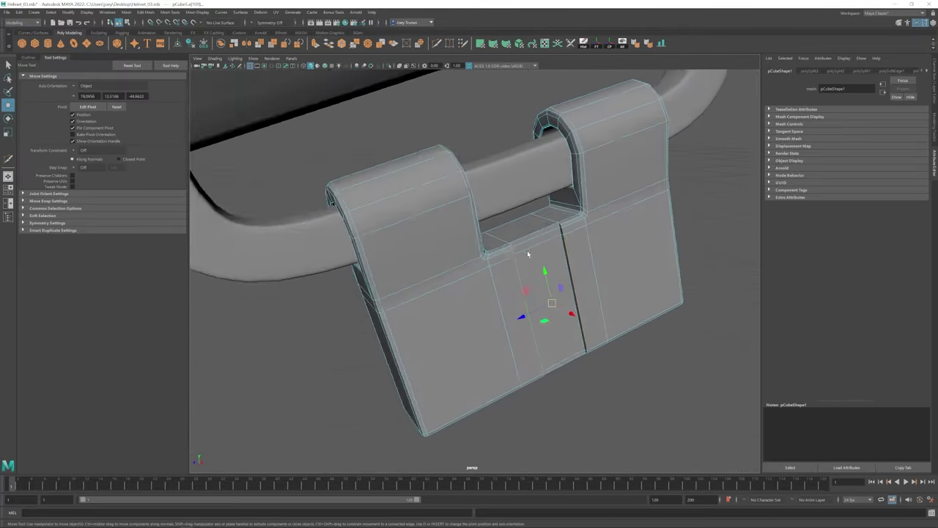
scroll(557, 234, "up", 5)
left_click_drag(534, 222, 475, 273, "alt")
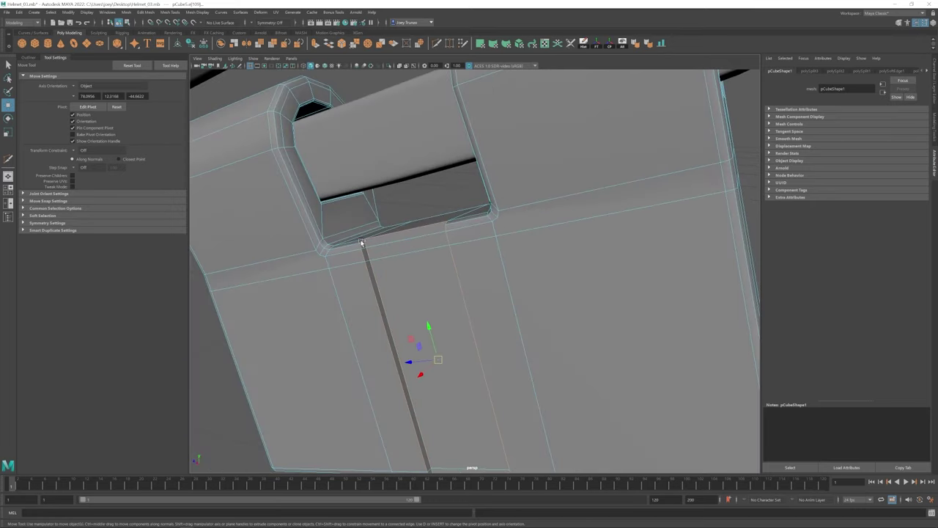
left_click_drag(362, 243, 439, 354, "alt")
left_click_drag(557, 305, 508, 285, "alt")
left_click(146, 12)
left_click(168, 37)
key("F8")
key("q")
- Insert a supporting edge loop across the plate
scroll(508, 285, "up", 5)
left_click(169, 13)
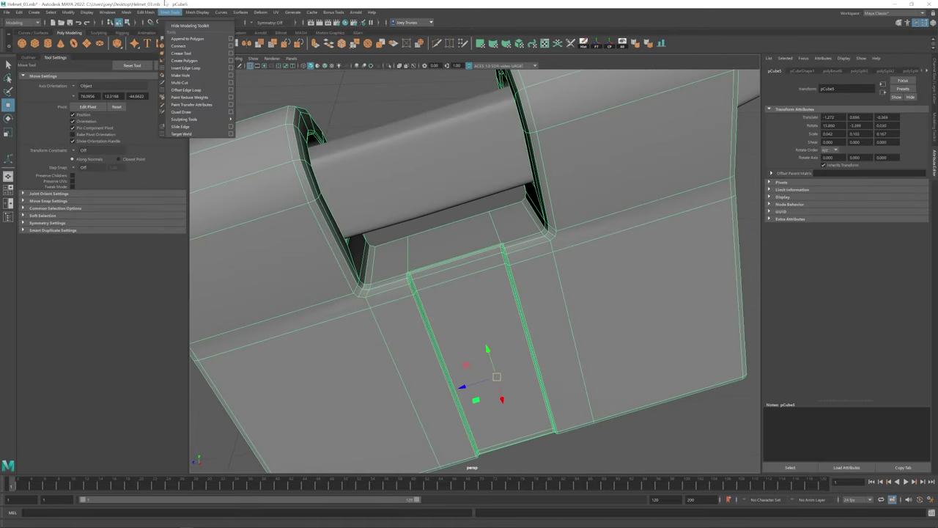
left_click(186, 65)
left_click(502, 242)
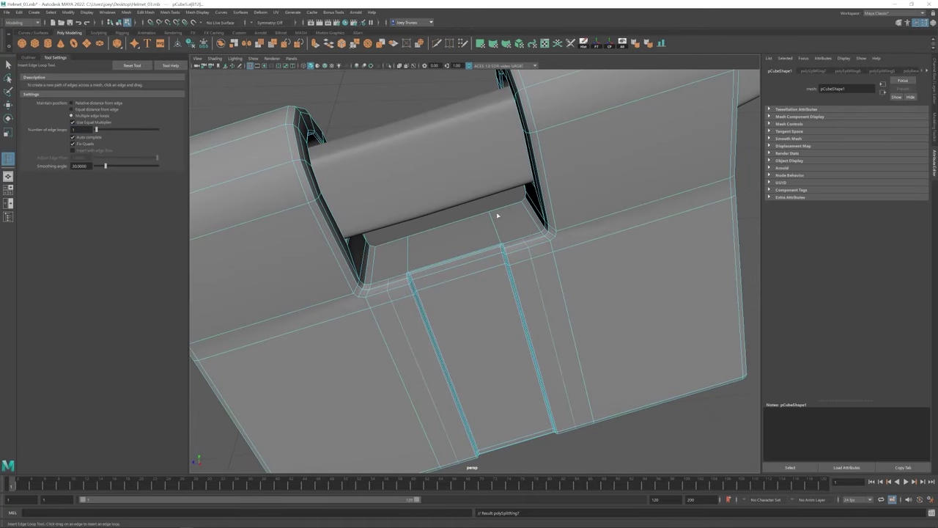
key("w")
left_click(442, 245)
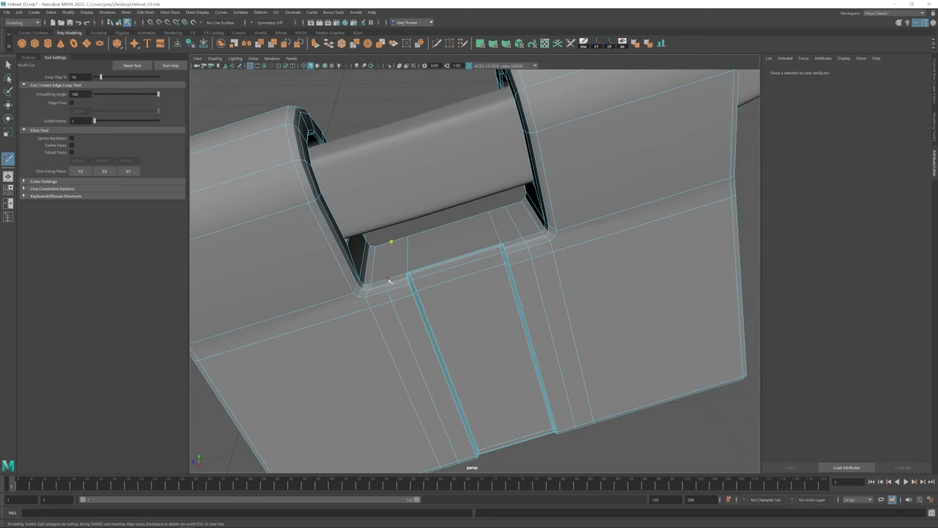
left_click_drag(442, 245, 464, 260, "alt")
- Add another edge loop near the hinge corner
key("ctrl+shift+x")
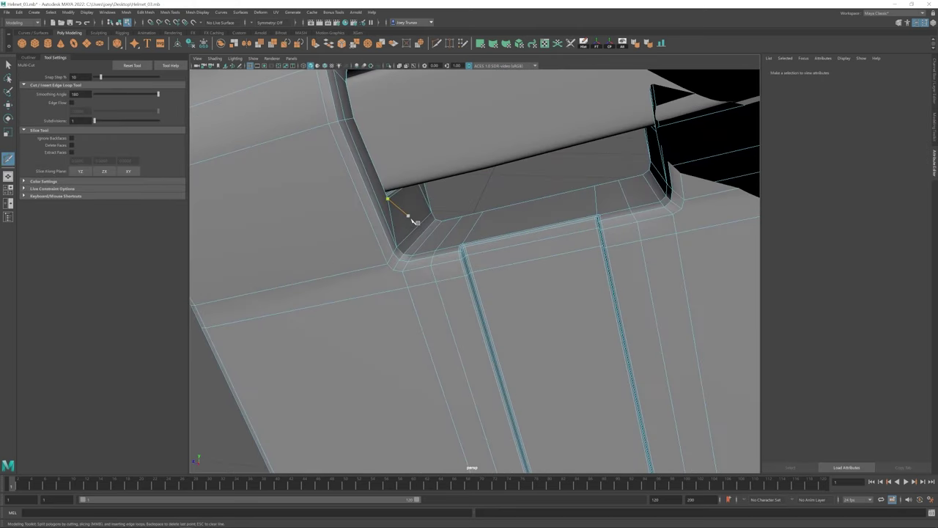
left_click(190, 13)
left_click(183, 61)
left_click(596, 200)
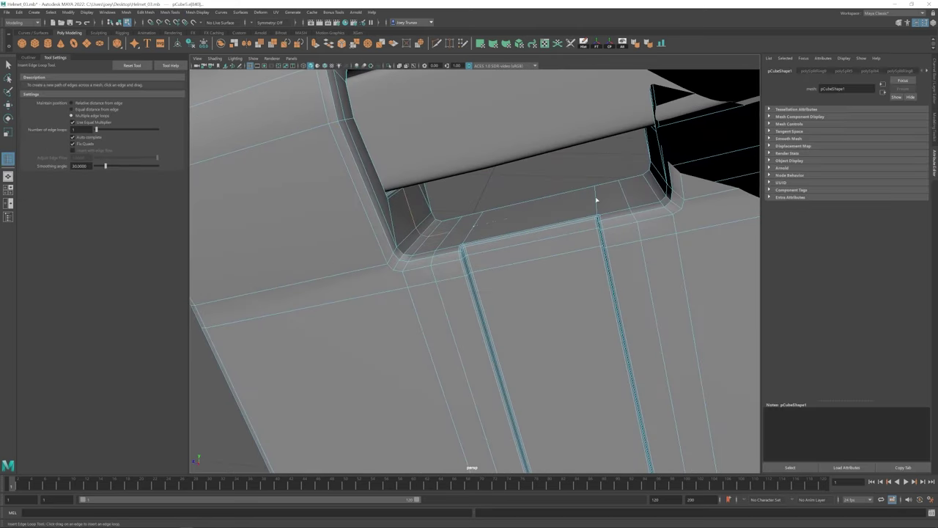
key("ctrl+shift+x")
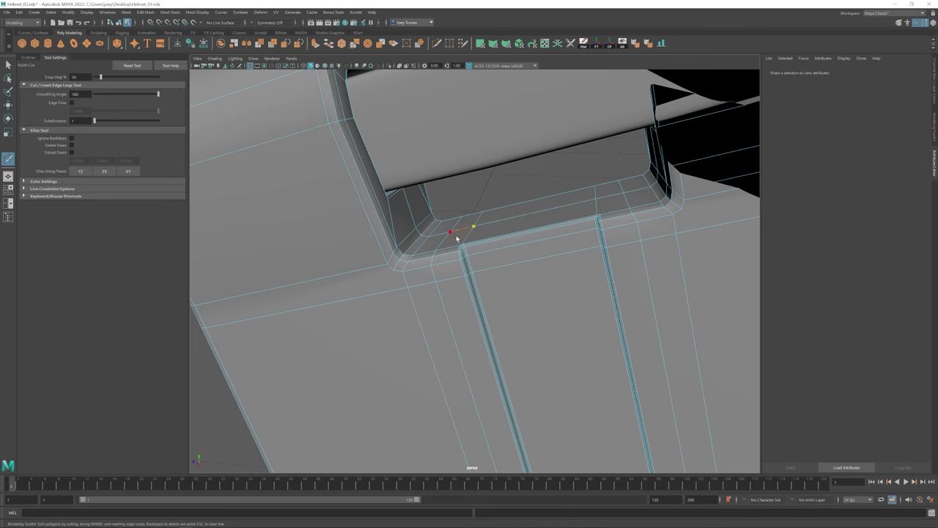
left_click_drag(456, 226, 467, 268, "alt")
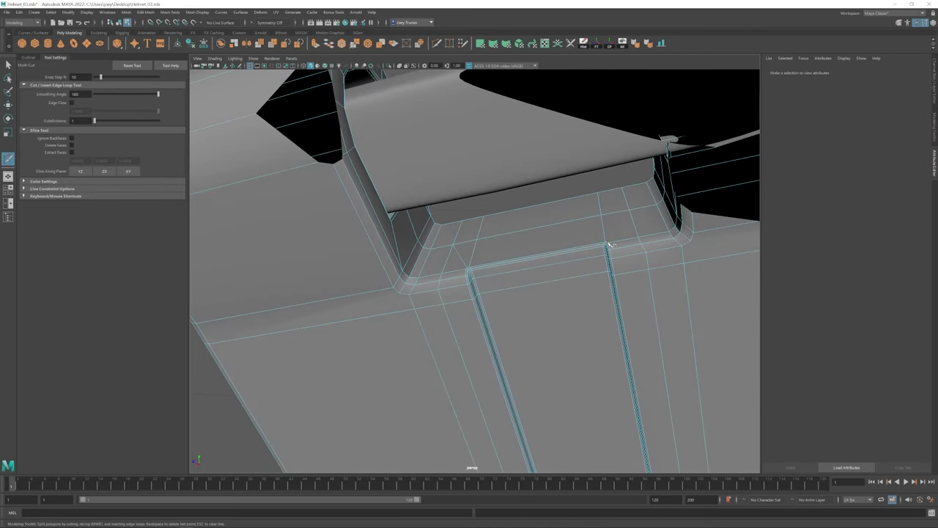
key("w")
- Lower the viewport camera's near clipping distance to see into the hinge corner
left_click_drag(629, 212, 557, 274, "alt")
left_click(198, 66)
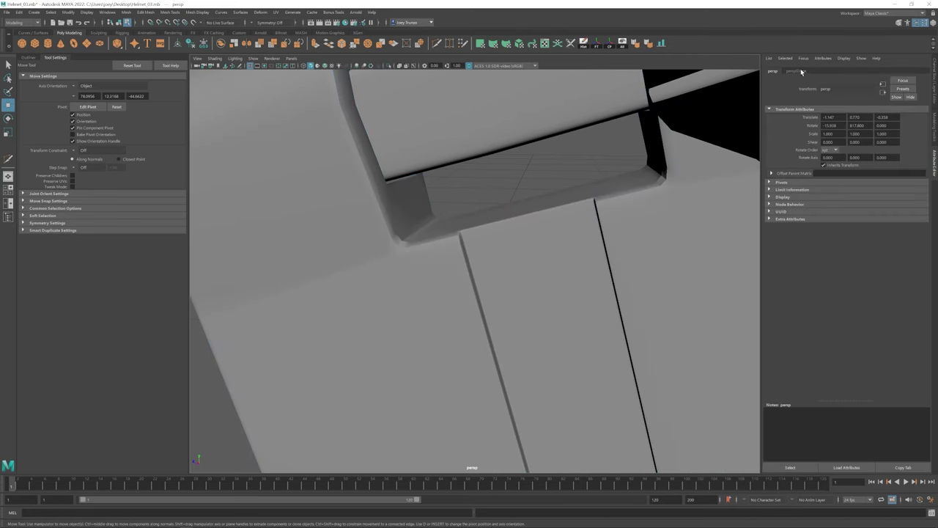
key("Return")
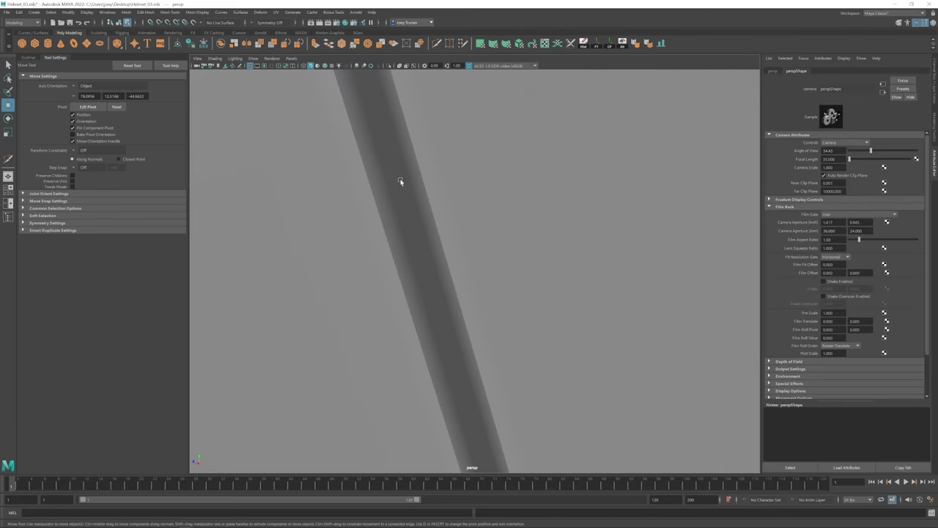
- Multi-Cut an edge at the seam's lower end on the bracket
left_click(400, 180)
left_click_drag(400, 180, 390, 285, "alt")
key("ctrl+shift+x")
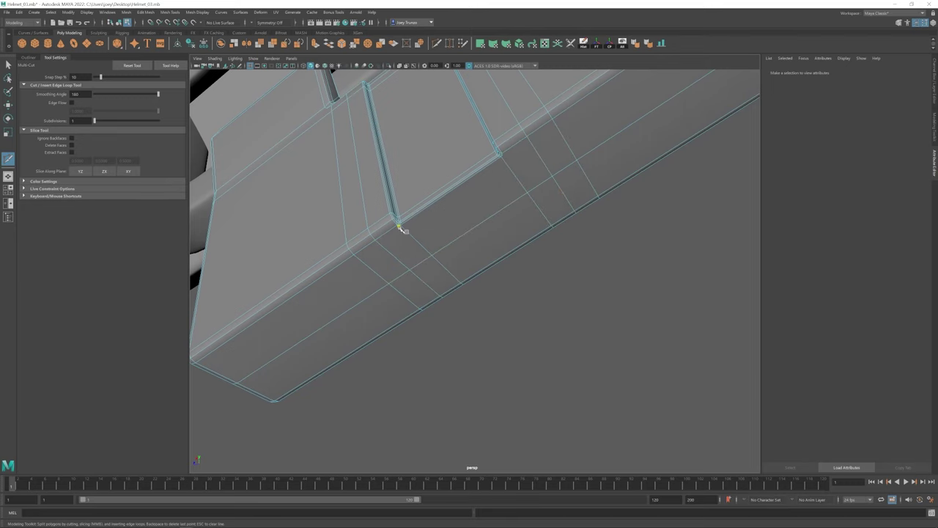
left_click(410, 272)
key("w")
left_click_drag(503, 156, 464, 254, "alt")
scroll(559, 261, "down", 5)
- Add Multi-Cut edges on the bracket's left side, then frame the bracket
scroll(531, 191, "up", 4)
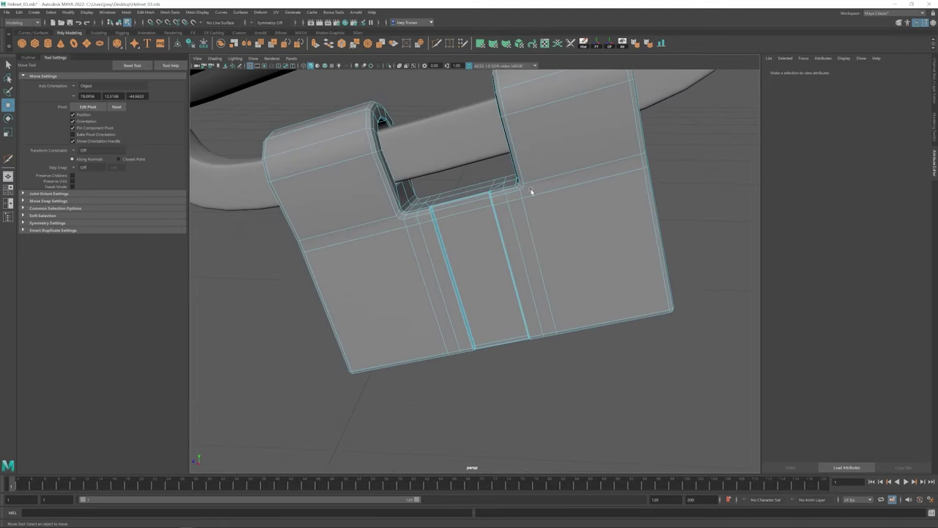
key("ctrl+shift+x")
left_click_drag(637, 175, 621, 166, "alt")
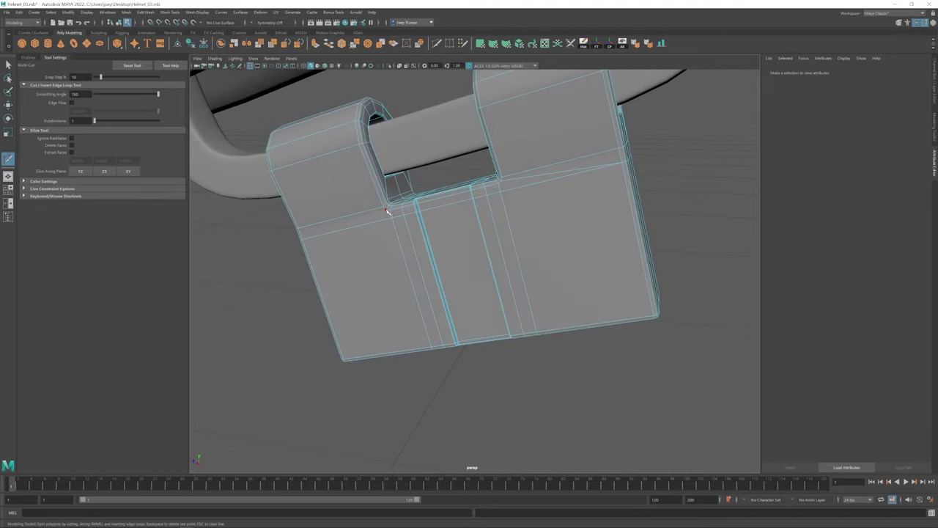
key("w")
left_click_drag(335, 236, 486, 296, "alt")
scroll(504, 264, "down", 6)
left_click(486, 295)
key("f")
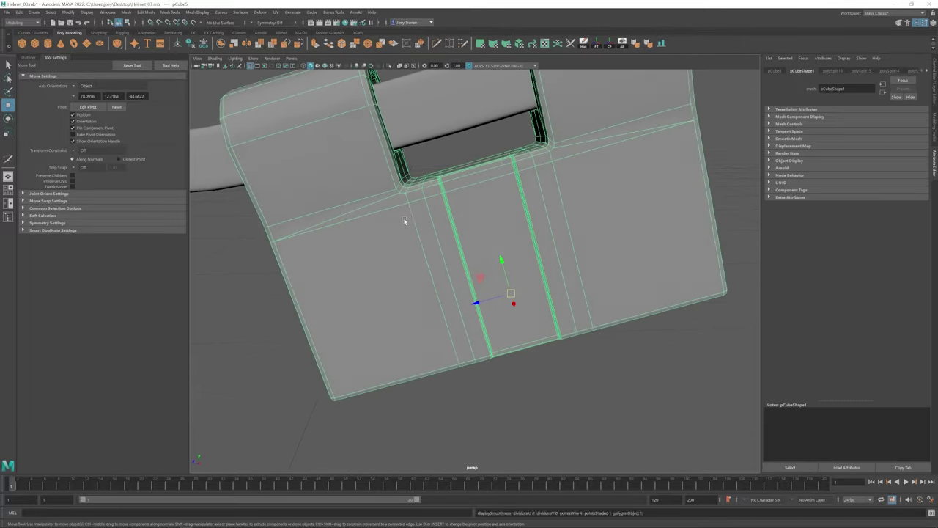
- Inspect the bracket's new edge flow in vertex mode from several angles
key("F9")
left_click_drag(584, 184, 439, 255, "alt")
scroll(454, 261, "up", 3)
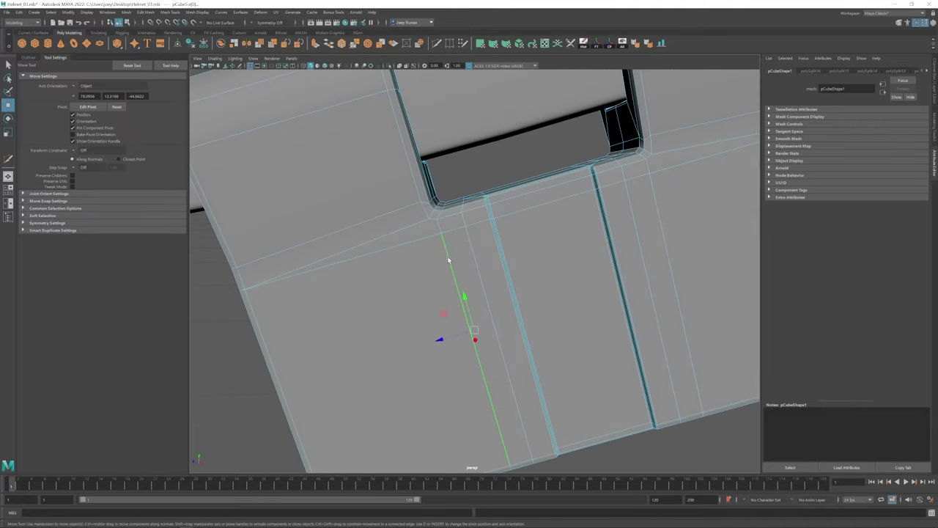
scroll(483, 228, "down", 2)
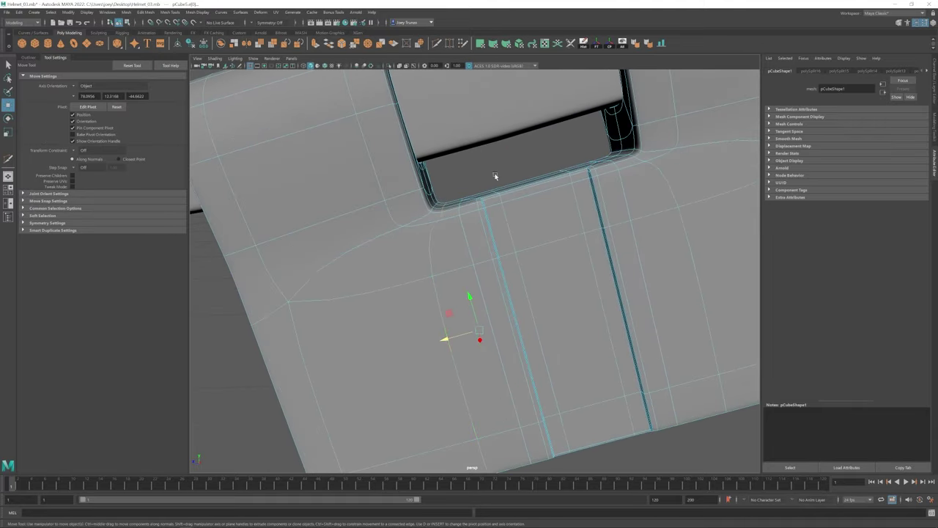
left_click(524, 341)
scroll(523, 342, "down", 5)
scroll(463, 318, "down", 3)
left_click_drag(463, 318, 567, 375, "alt")
left_click(433, 311)
key("f")
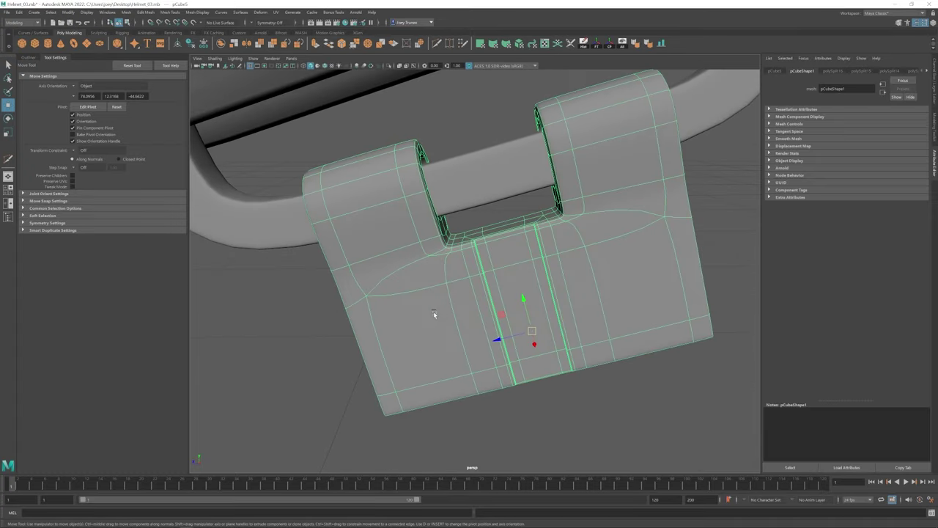
left_click_drag(434, 311, 439, 302, "alt")
- Check an edge on the plate's left section, then zoom out to the bracket under the rim
key("F10")
left_click(477, 264)
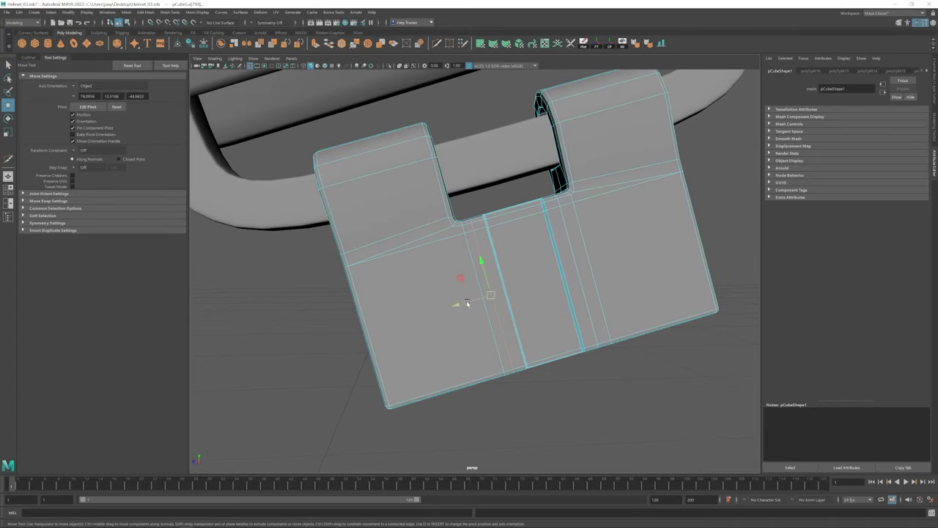
left_click_drag(477, 264, 362, 282, "alt")
scroll(469, 286, "up", 3)
scroll(430, 308, "down", 8)
left_click(430, 309)
scroll(430, 309, "down", 3)
scroll(427, 275, "down", 4)
left_click_drag(428, 275, 464, 277, "alt")
- Add a new cube, align it to the bracket, and scale it down to strap size
left_click(34, 43)
left_click(67, 13)
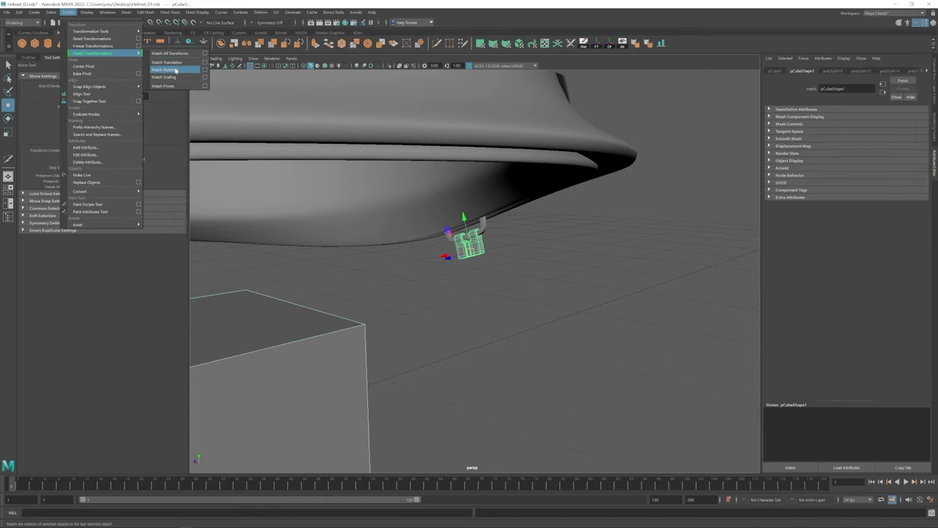
left_click(170, 68)
key("r")
left_click_drag(469, 243, 450, 268)
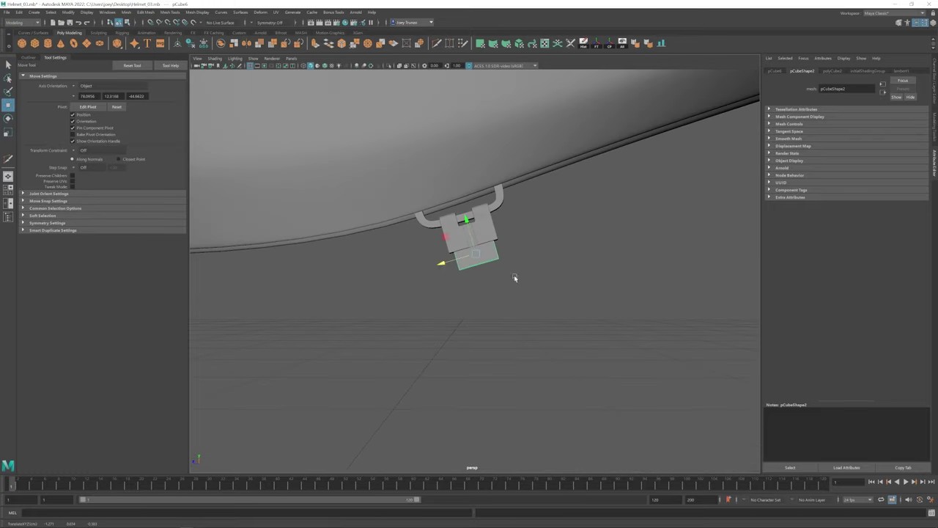
- Adjust the strap's scale and position while viewing it from below and the side
left_click_drag(515, 278, 452, 292, "alt")
key("r")
left_click_drag(487, 267, 437, 313, "alt")
key("r")
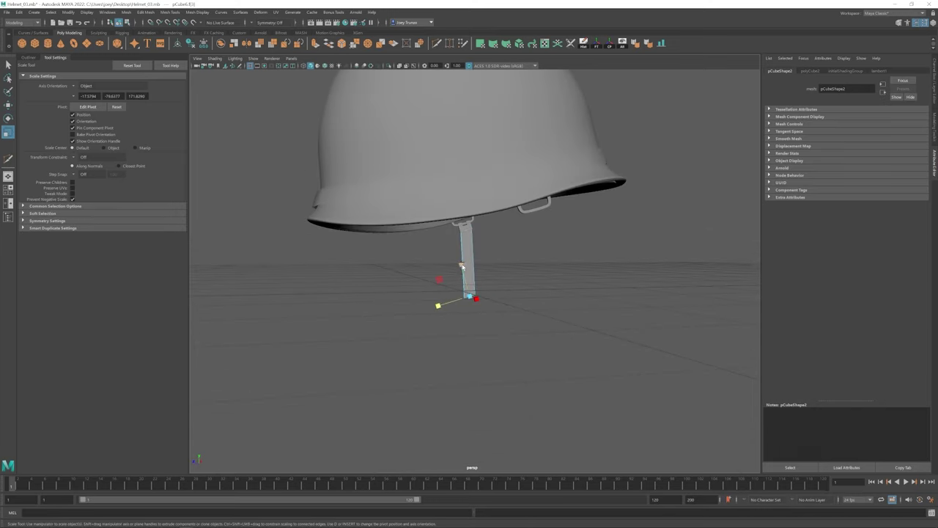
key("w")
left_click_drag(478, 265, 448, 299, "alt")
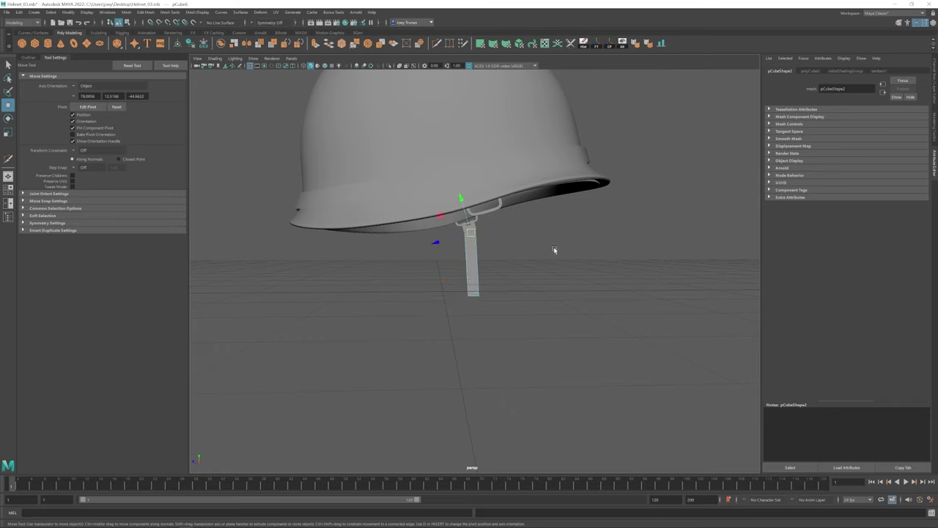
left_click(553, 250)
left_click_drag(554, 250, 482, 298, "alt")
scroll(482, 297, "up", 6)
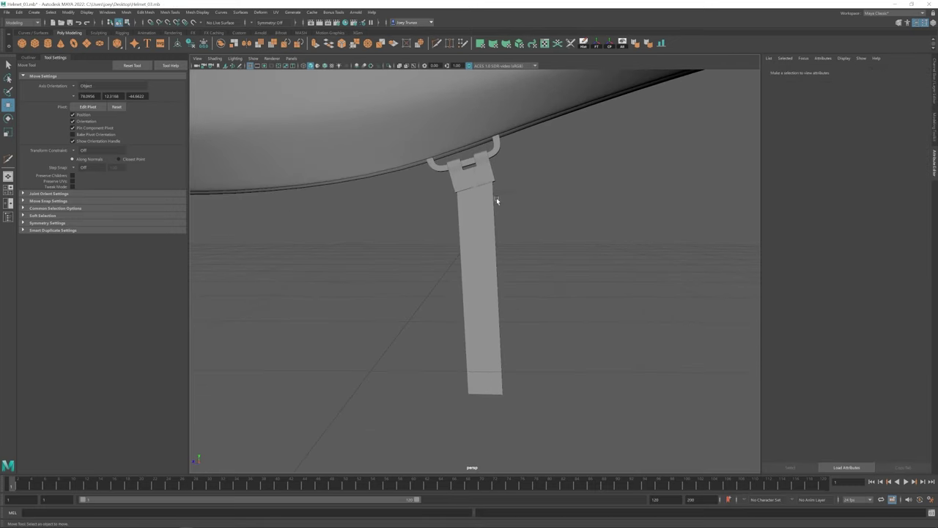
- Rotate the buckle piece to tilt the strap down from the bracket
left_click(496, 199)
key("e")
key("w")
key("e")
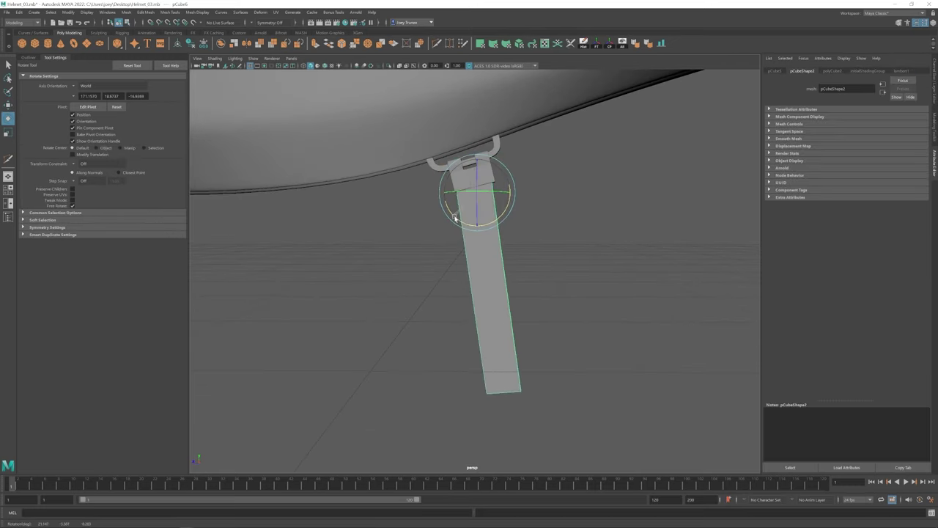
key("w")
left_click(464, 329)
scroll(463, 330, "down", 6)
left_click(490, 289)
right_click(477, 271)
left_click_drag(477, 272, 477, 311, "alt")
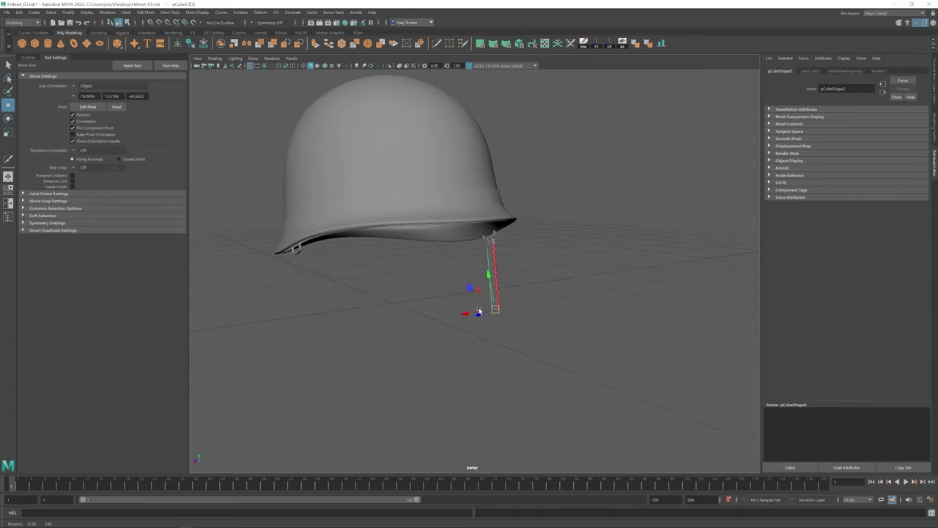
scroll(499, 309, "up", 5)
- Insert edge loops on the strap and return it to whole-object selection
left_click(187, 68)
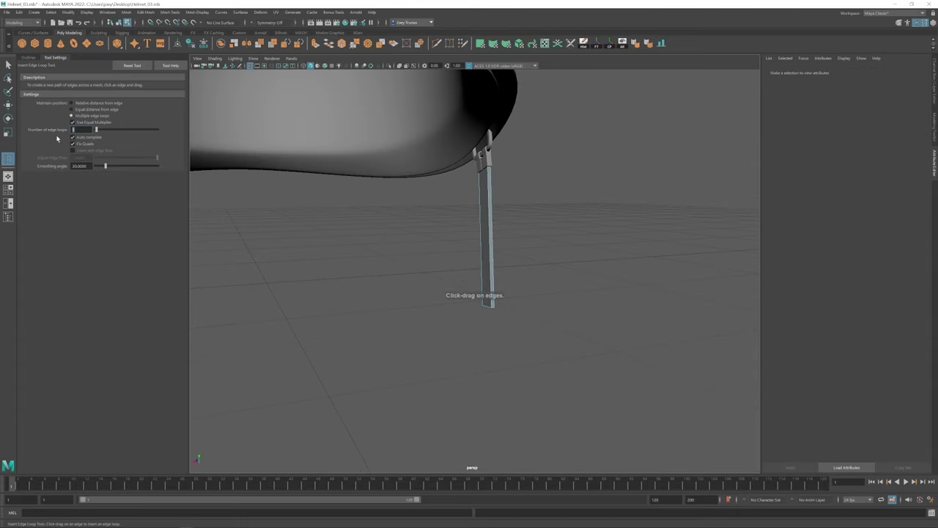
key("w")
left_click_drag(469, 223, 529, 258)
left_click_drag(457, 238, 457, 252, "alt")
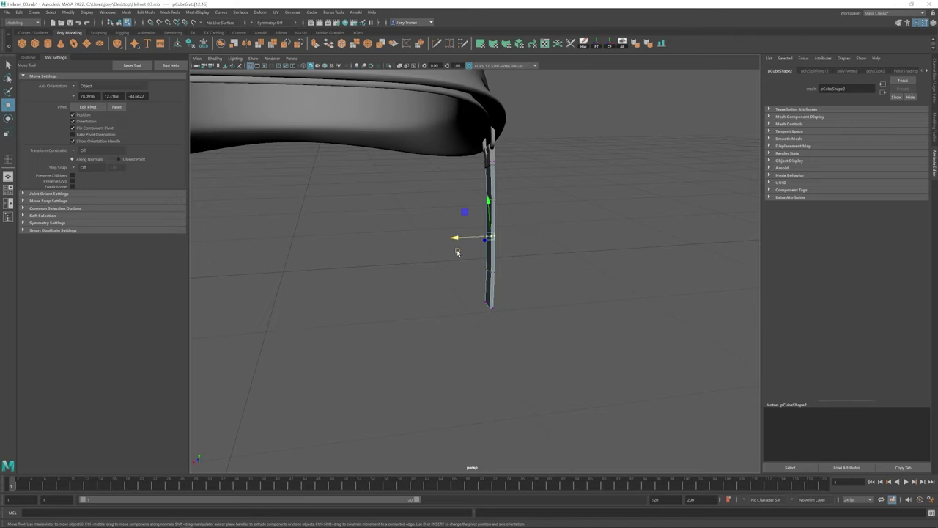
right_click_drag(543, 213, 558, 202)
left_click(473, 286)
left_click_drag(473, 286, 444, 299, "alt")
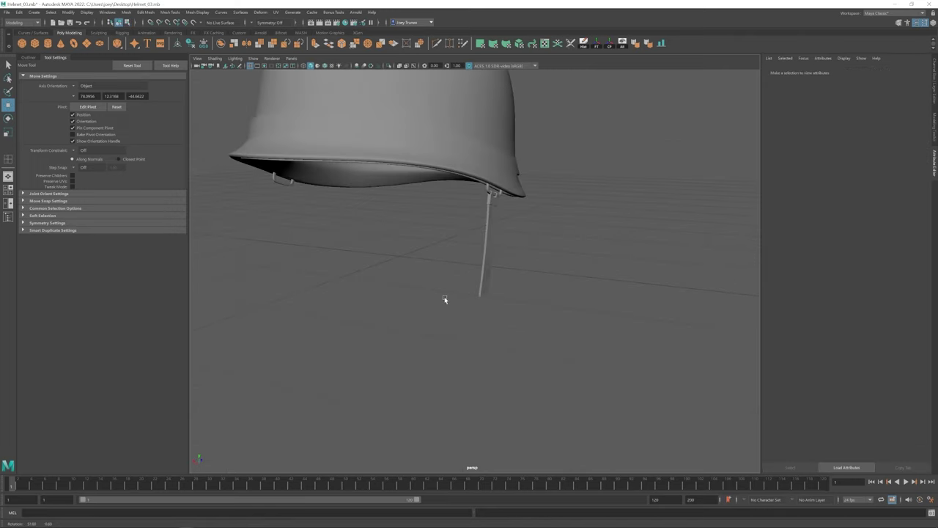
left_click(487, 245)
left_click_drag(487, 245, 488, 257, "alt")
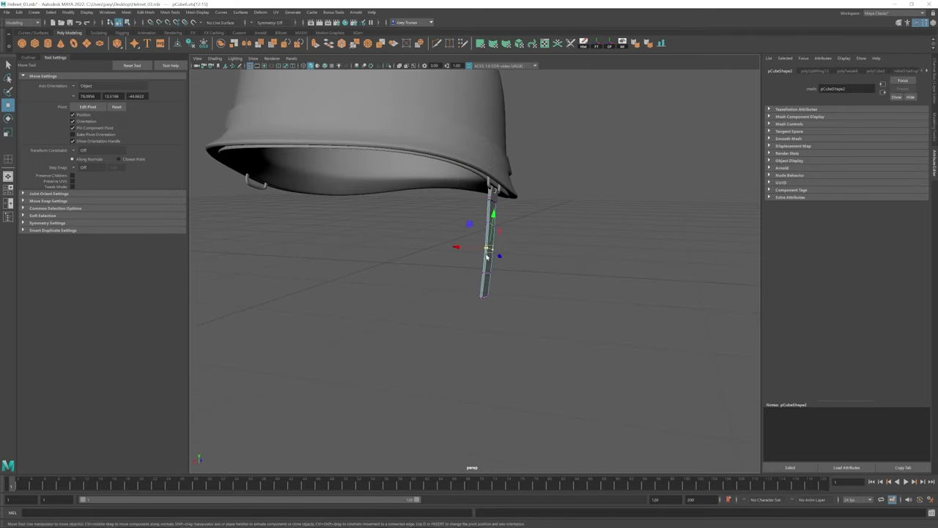
- Create a new polygon cube beside the strap below the brim
left_click(595, 285)
left_click_drag(595, 284, 435, 300, "alt")
left_click_drag(317, 261, 575, 249, "alt")
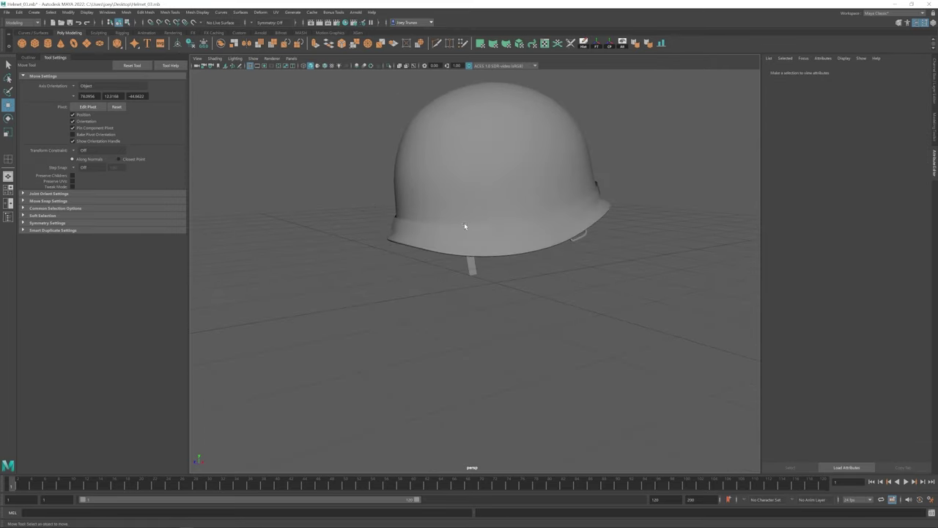
left_click_drag(464, 226, 472, 263, "alt")
scroll(501, 279, "up", 5)
left_click_drag(530, 294, 499, 301, "alt")
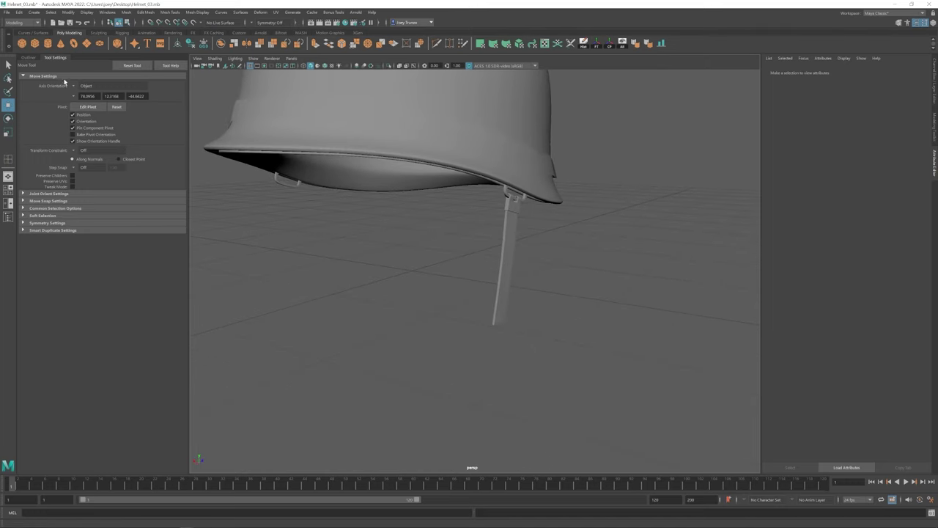
left_click(36, 45)
- Match the new cube's transforms to the strap, then scale, rotate and position it
left_click(68, 12)
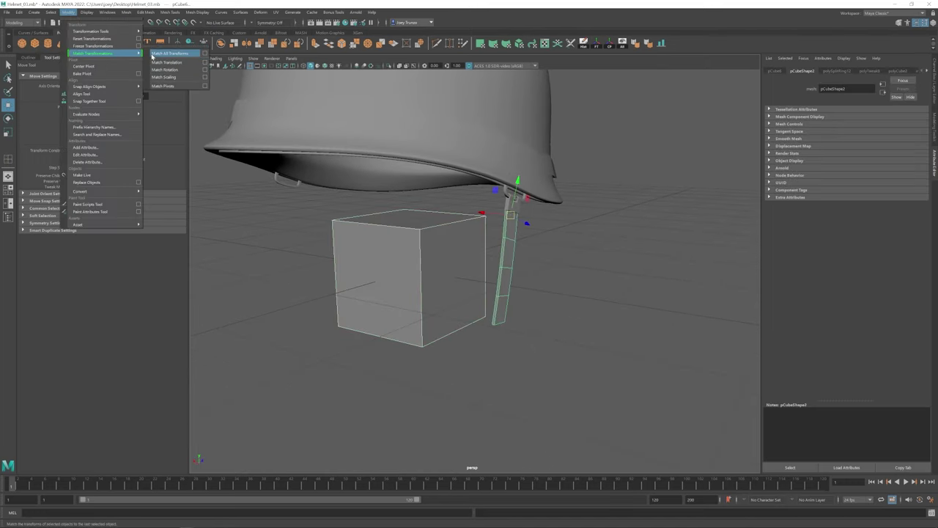
left_click(174, 69)
key("r")
left_click_drag(382, 261, 563, 296, "alt")
key("e")
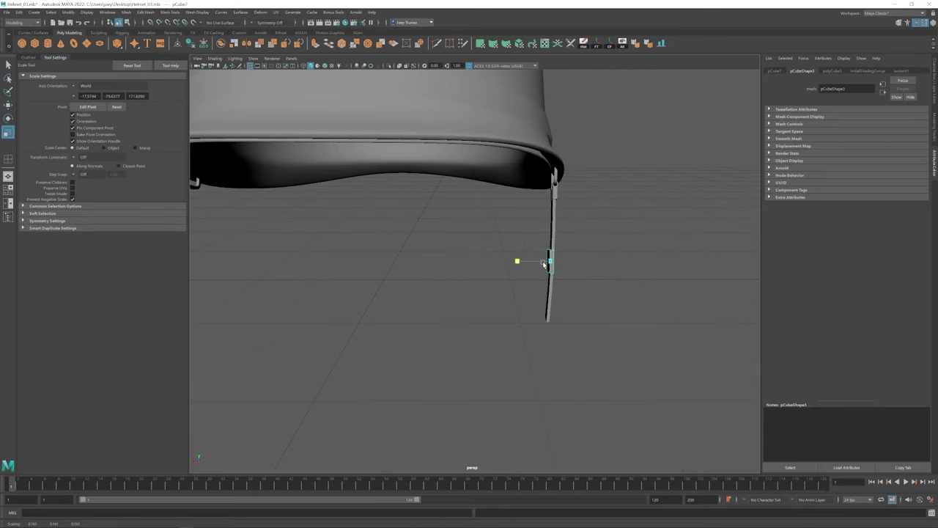
left_click_drag(544, 264, 493, 253, "alt")
key("e")
left_click_drag(603, 333, 538, 279, "alt")
key("w")
scroll(524, 298, "up", 4)
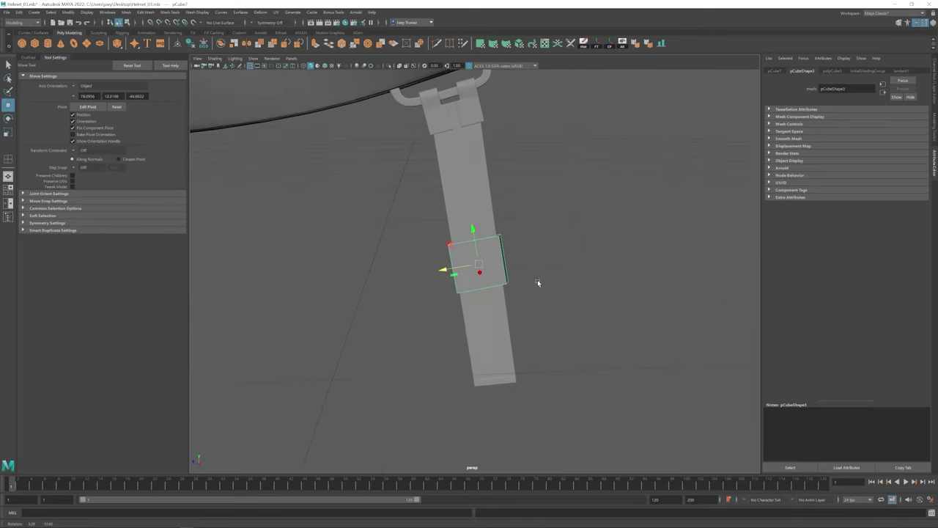
- Adjust the cube's faces and vertices to wrap the strap, then reselect the keeper piece
key("F11")
left_click(471, 264)
left_click_drag(443, 269, 542, 305, "alt")
key("ctrl+F9")
key("f")
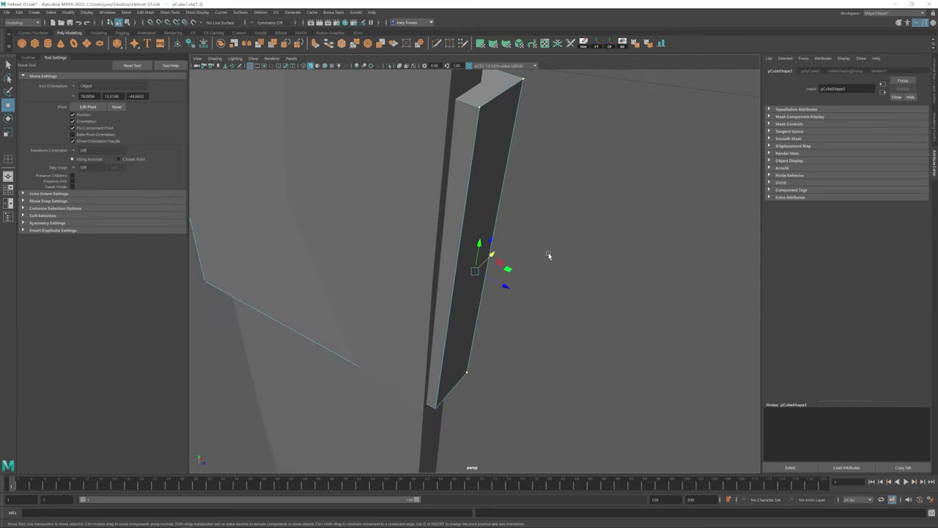
left_click_drag(549, 255, 554, 232, "alt")
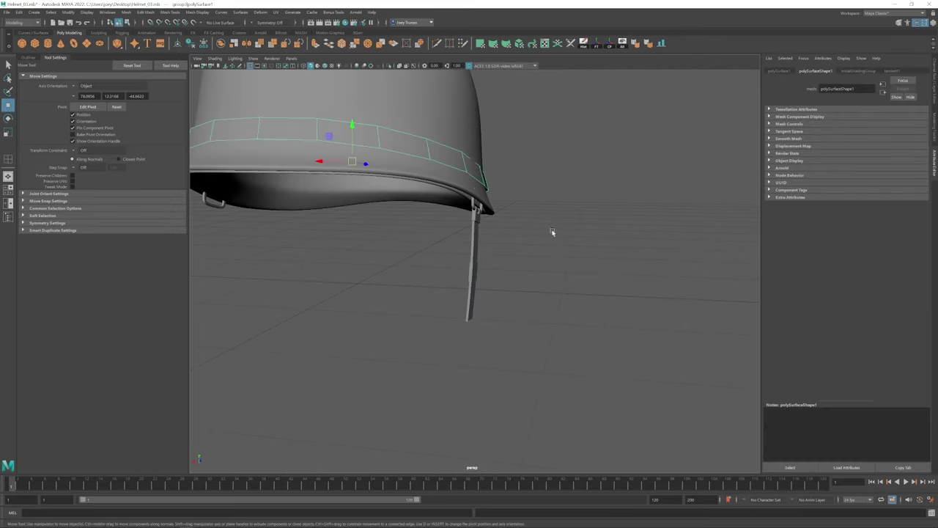
left_click(516, 280)
left_click_drag(517, 280, 433, 257, "alt")
left_click(475, 242)
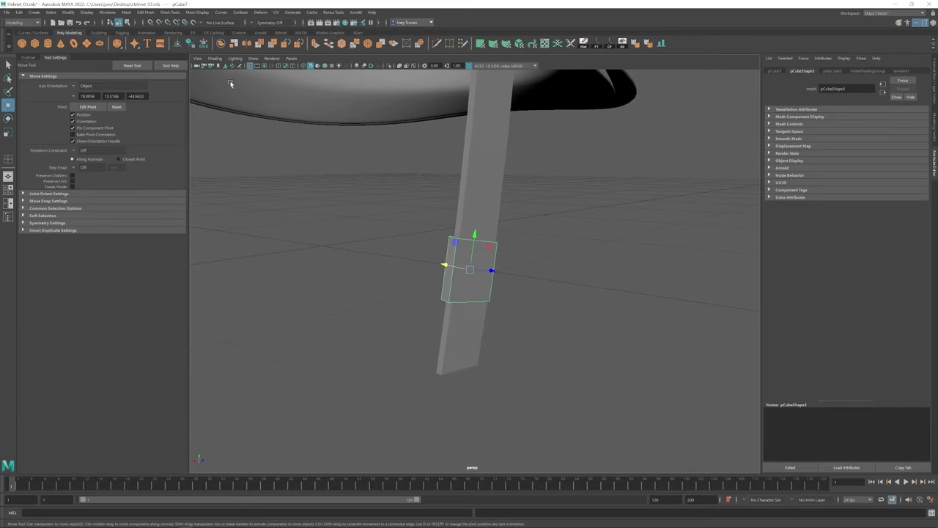
- Insert several edge loops across the keeper and try extruding its edges, undoing the extrudes
left_click(170, 12)
left_click(184, 63)
left_click(450, 261)
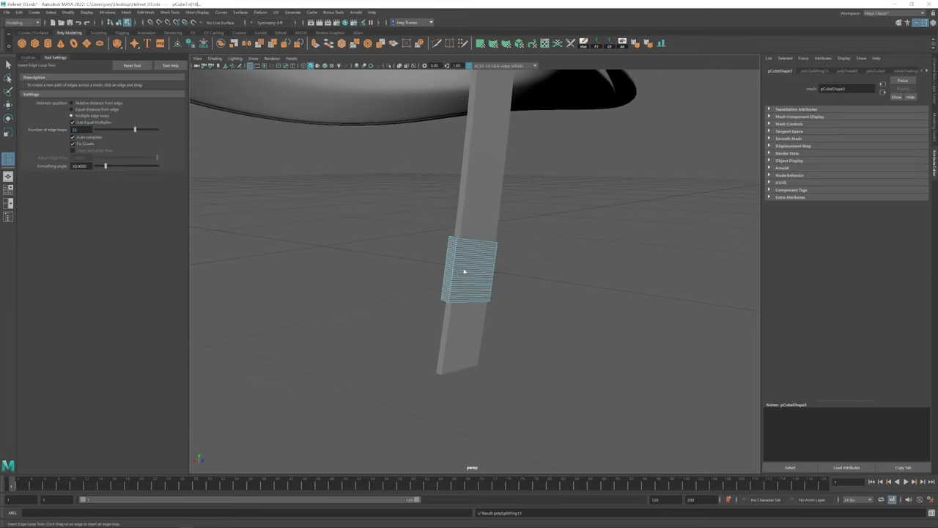
left_click_drag(454, 264, 502, 293, "alt")
key("w")
key("ctrl+e")
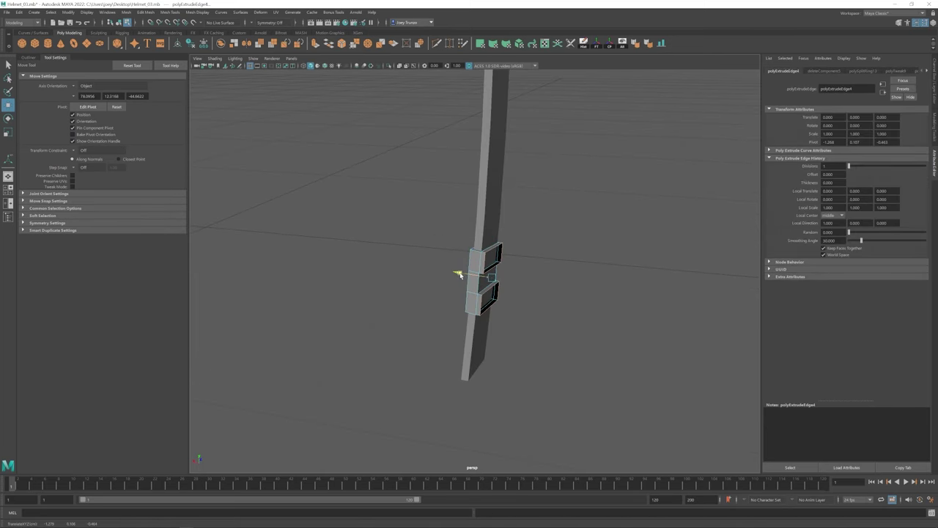
key("ctrl+z")
key("ctrl+z")
key("ctrl+z")
key("ctrl+z")
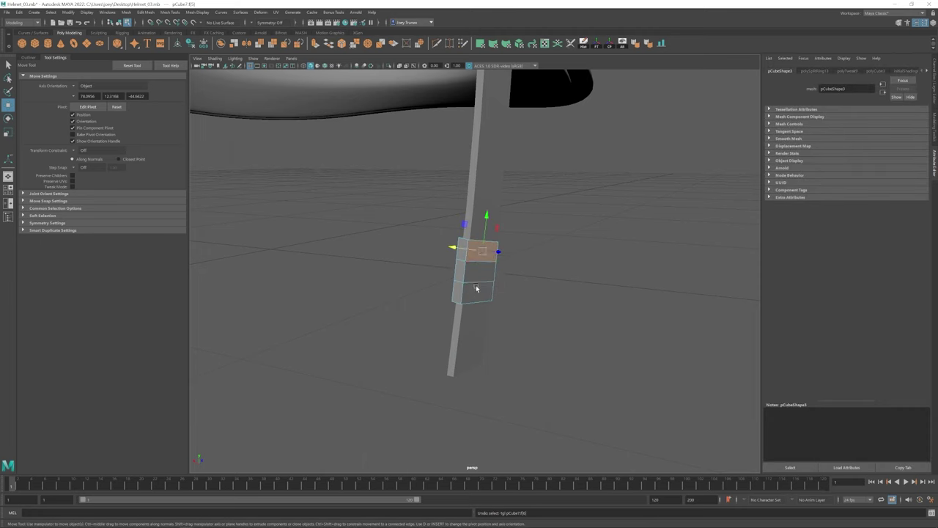
key("ctrl+e")
left_click_drag(476, 282, 452, 272, "alt")
key("ctrl+z")
key("ctrl+z")
key("ctrl+z")
key("ctrl+z")
key("ctrl+z")
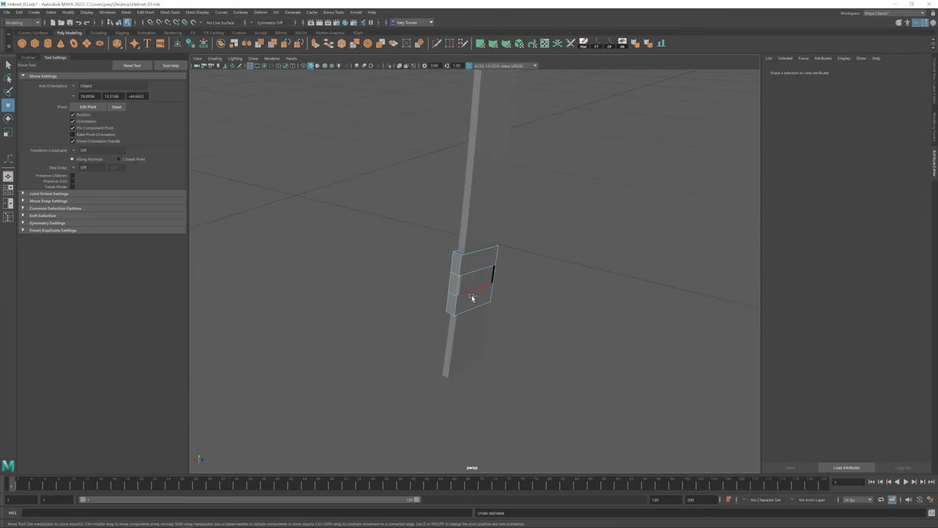
- Add another edge loop, scale that section outward in depth, and extrude the selected edges
left_click(170, 12)
left_click(187, 62)
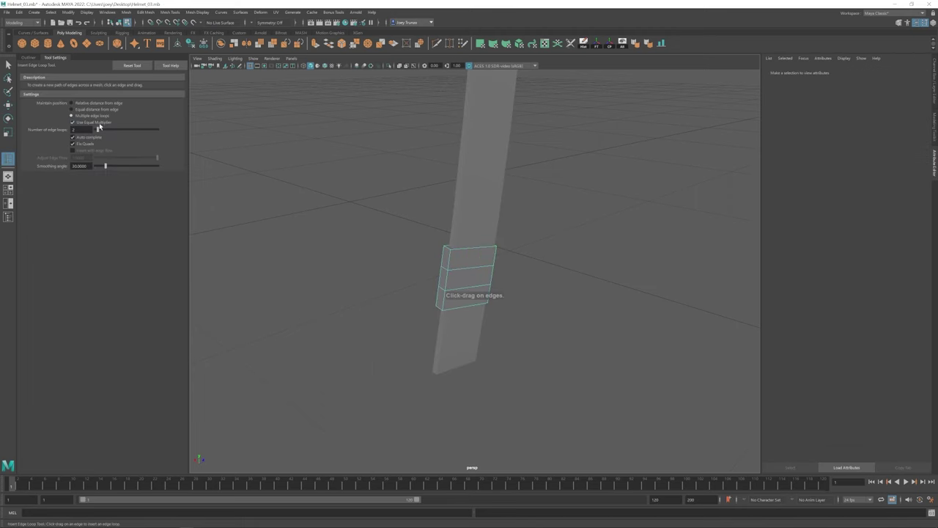
left_click(463, 269)
key("r")
scroll(399, 256, "up", 3)
left_click_drag(480, 272, 454, 277)
key("w")
key("ctrl+e")
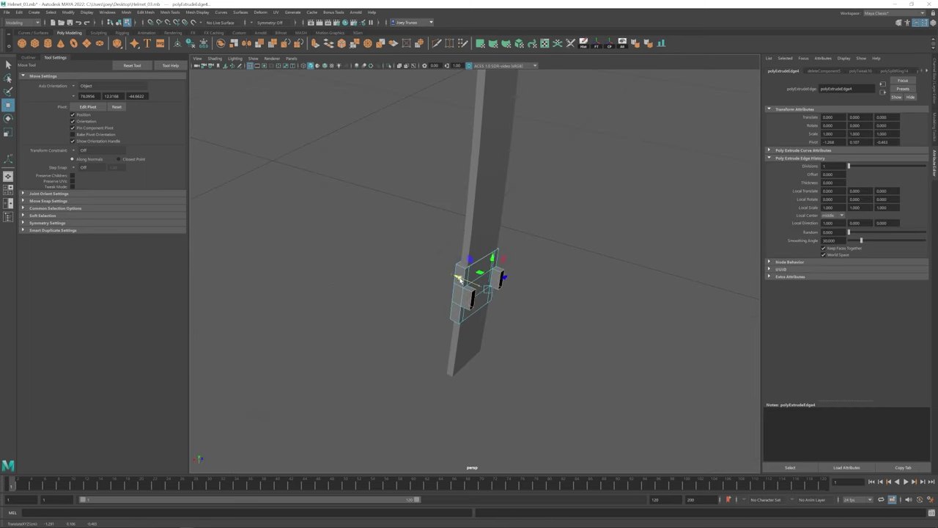
- Extrude the keeper's edges a second time and fill its open hole
key("ctrl+e")
left_click(126, 12)
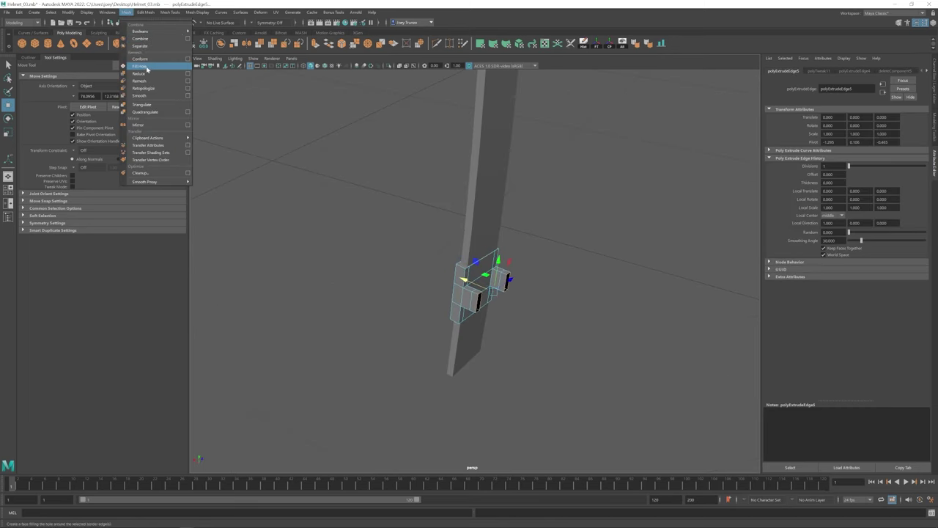
left_click(135, 64)
left_click_drag(495, 267, 447, 263, "alt")
left_click(145, 12)
left_click(513, 283)
scroll(513, 283, "down", 5)
left_click_drag(513, 283, 444, 304, "alt")
scroll(483, 300, "up", 5)
- Select the whole keeper object and scale, rotate and move it into place
left_click(518, 291)
key("f")
key("F8")
key("f")
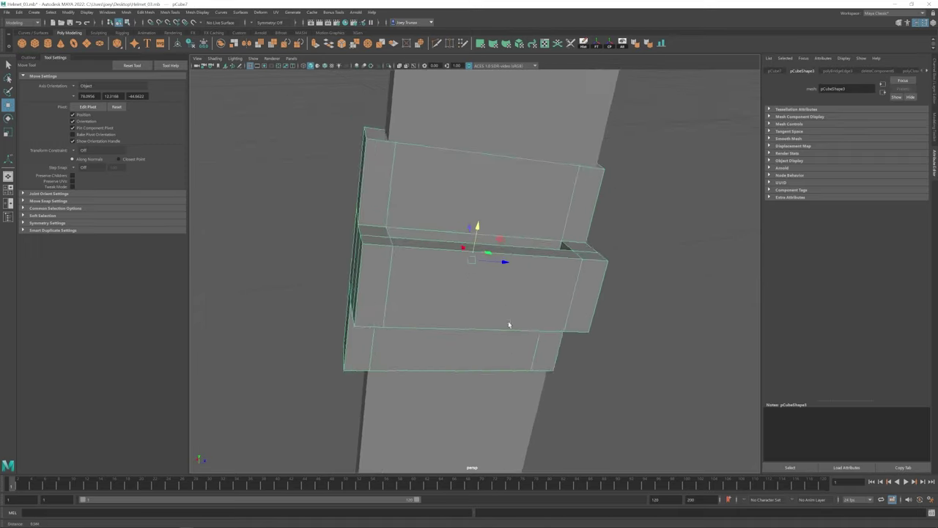
key("r")
left_click_drag(509, 324, 434, 269, "alt")
key("e")
key("w")
- Rotate and move the strap components near the keeper, then select the strap's bottom end face
left_click_drag(443, 227, 482, 252)
left_click_drag(481, 252, 472, 214, "alt")
key("e")
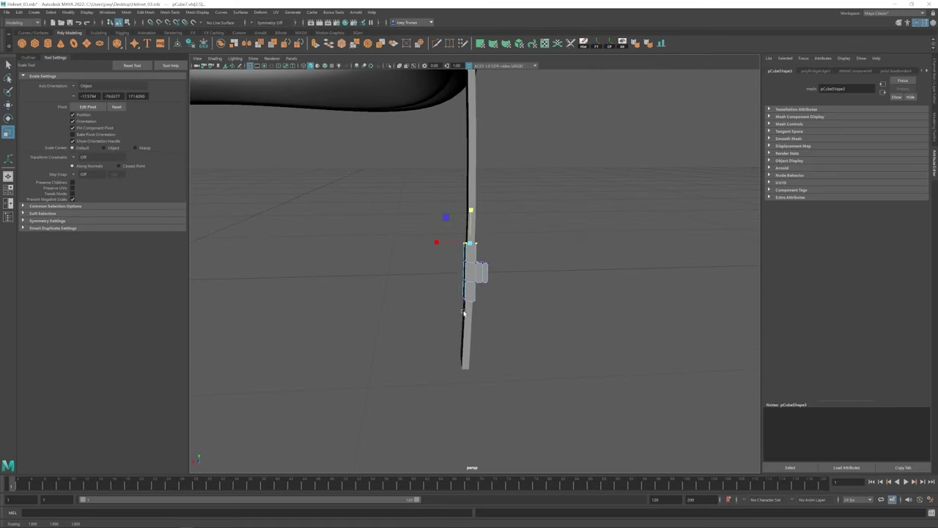
mouse_move(463, 313)
left_mouse_down("alt")
mouse_move(440, 310)
mouse_move(534, 327)
mouse_move(473, 330)
mouse_move(473, 315)
left_mouse_up("alt")
key("w")
right_click(473, 315)
left_click(471, 331)
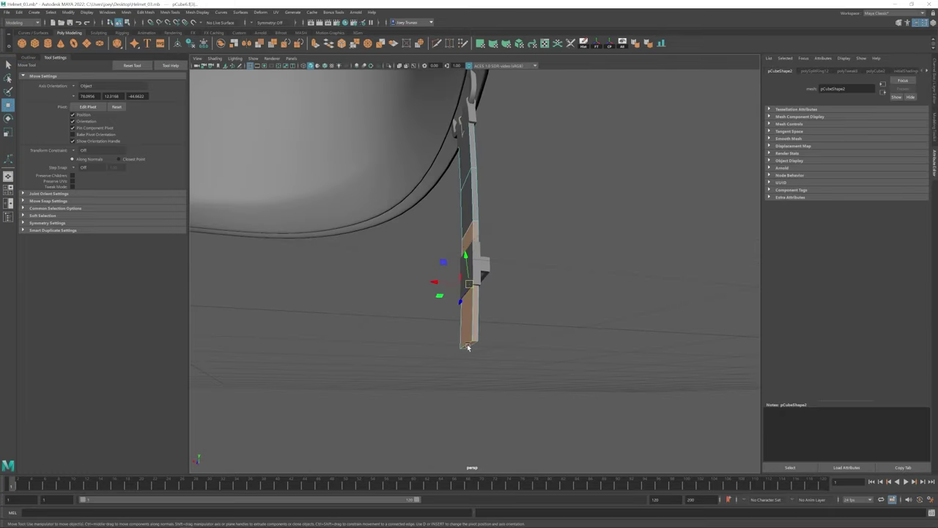
key("f")
left_click_drag(433, 302, 484, 271, "alt")
left_click(484, 287)
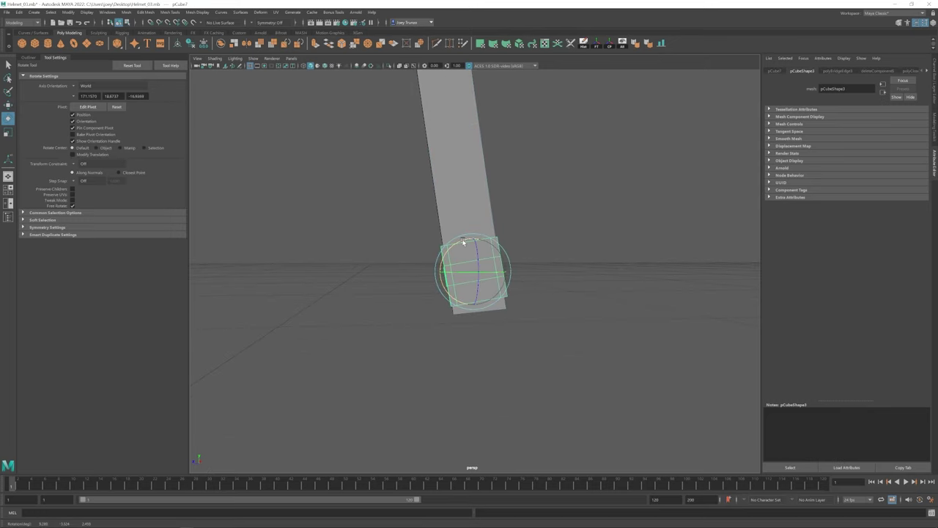
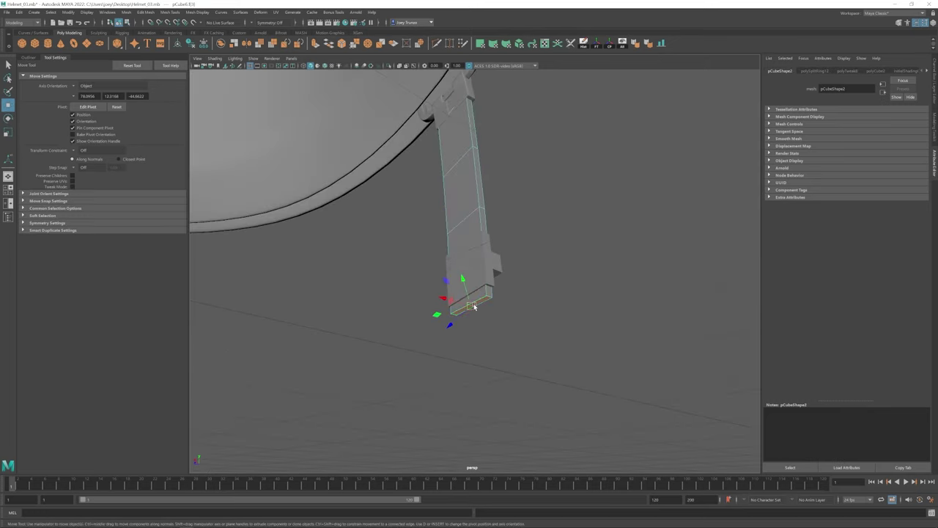
- Extrude the strap's bottom end edge to lengthen it, and angle the new section
key("ctrl+e")
left_click_drag(476, 302, 439, 323, "alt")
key("e")
key("w")
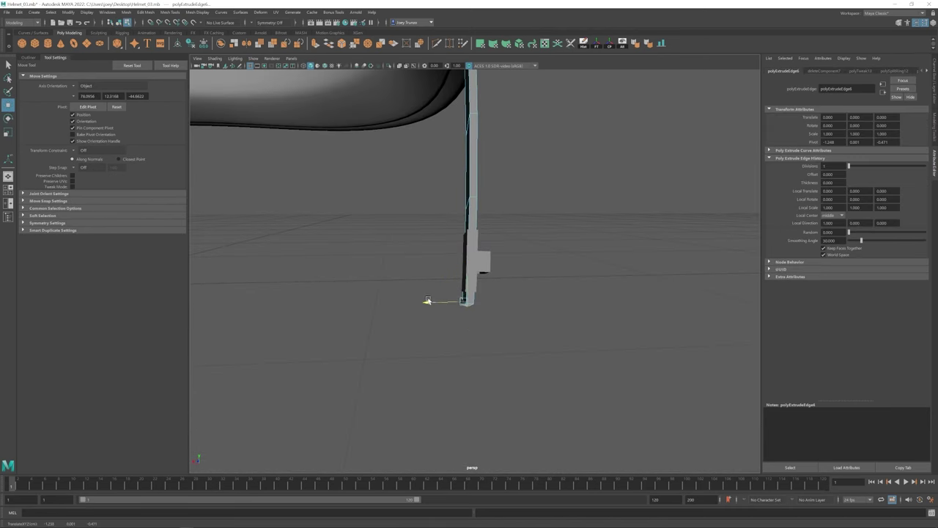
key("e")
key("w")
left_click_drag(476, 286, 494, 330, "alt")
key("e")
key("w")
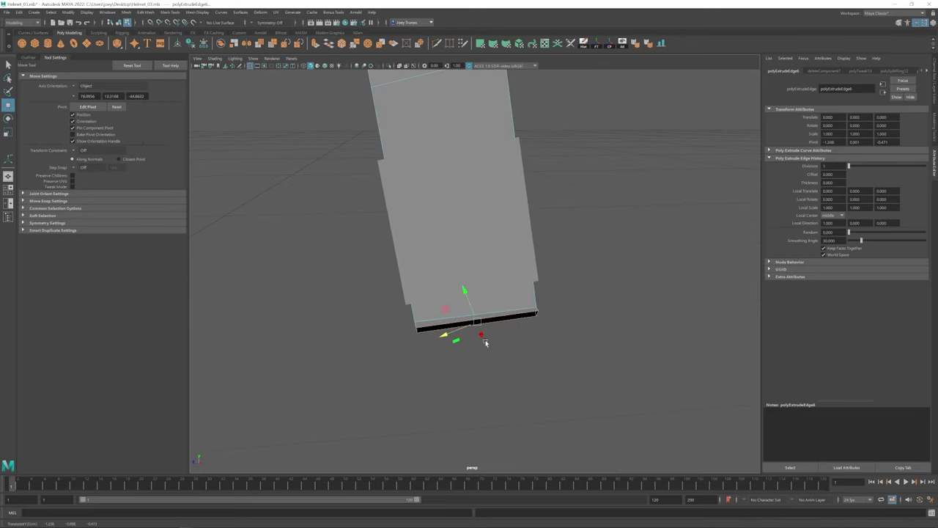
key("e")
left_click_drag(487, 342, 456, 297, "alt")
- Extrude the end edge again, aligning the rotation pivot to the strip edge before rotating
key("ctrl+e")
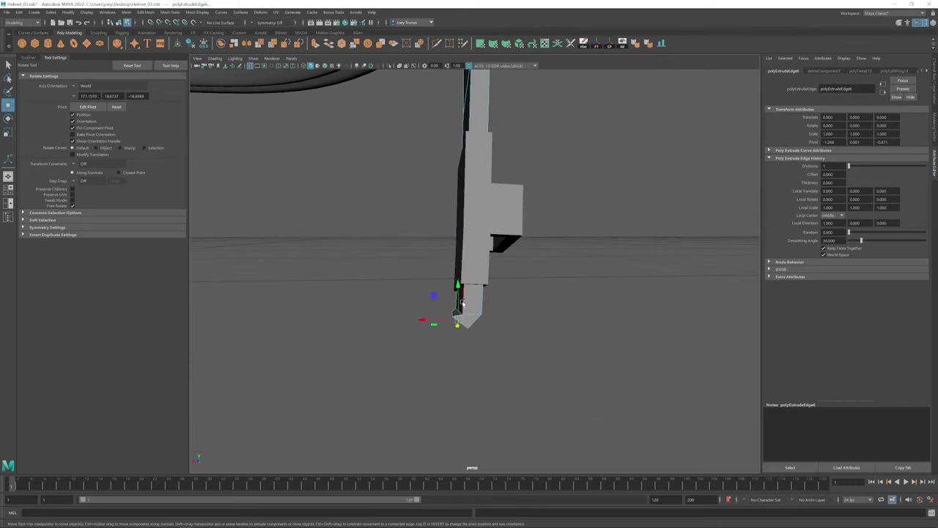
key("e")
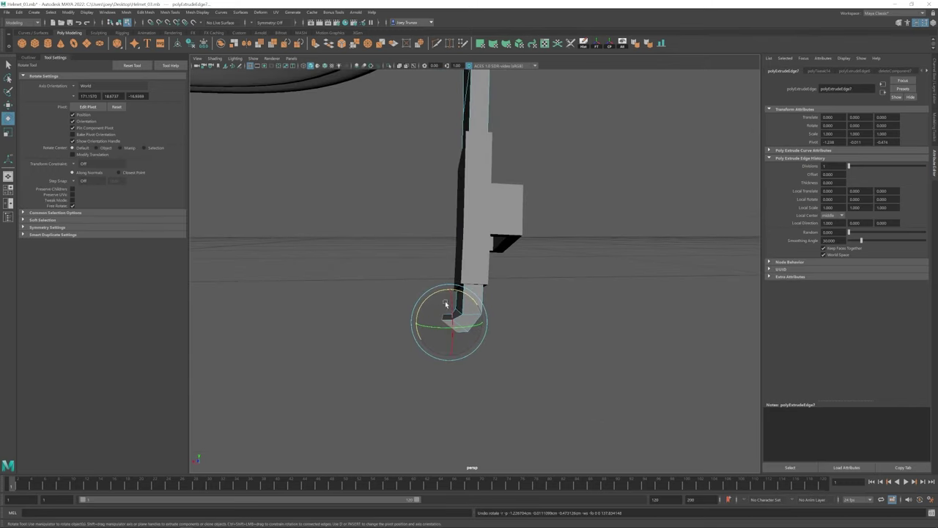
left_click_drag(471, 313, 525, 329, "alt")
key("w")
key("e")
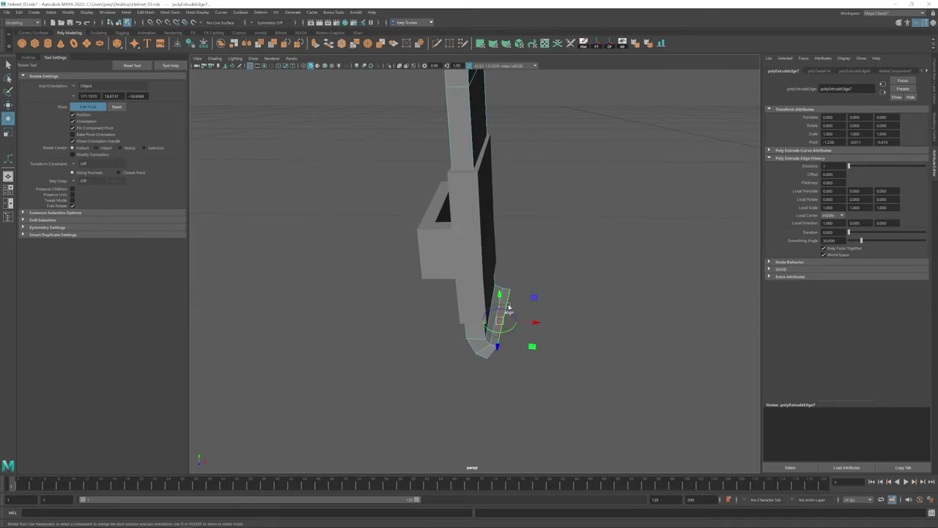
left_click(509, 307)
key("d")
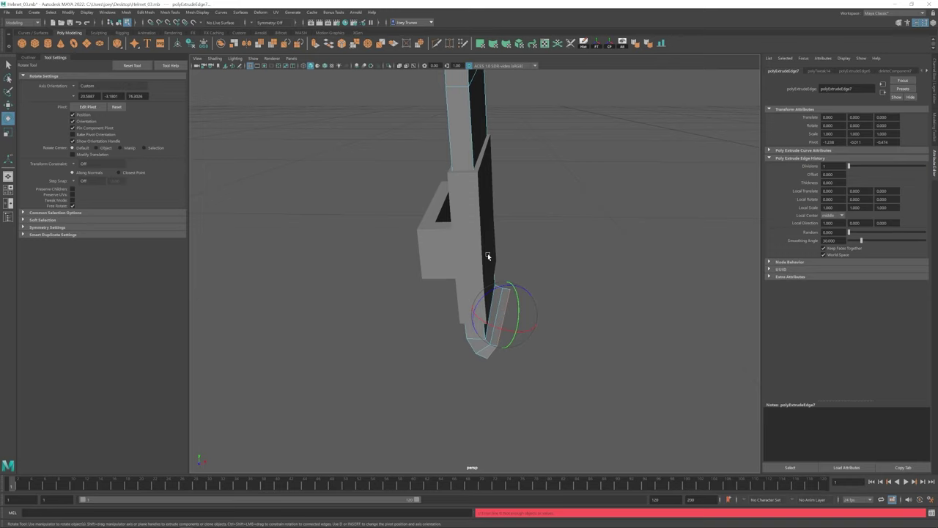
left_click(482, 177)
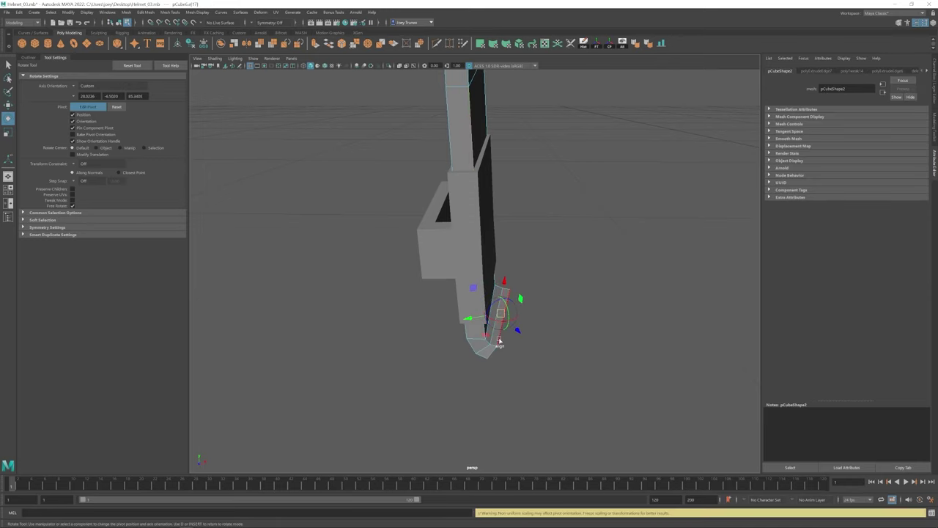
key("w")
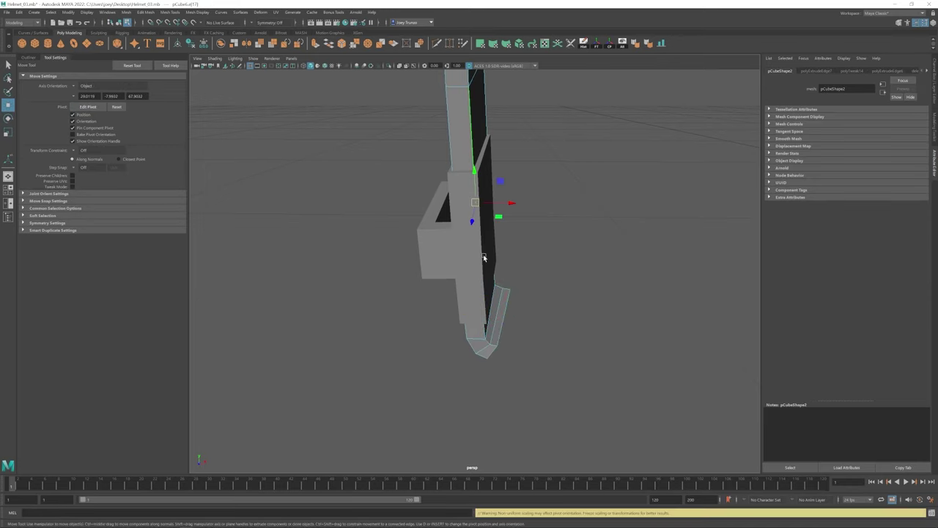
left_click_drag(484, 258, 508, 335, "alt")
- Add a third extrusion and rotate and move it to continue the strap
key("ctrl+e")
key("e")
key("w")
key("e")
key("w")
key("e")
key("w")
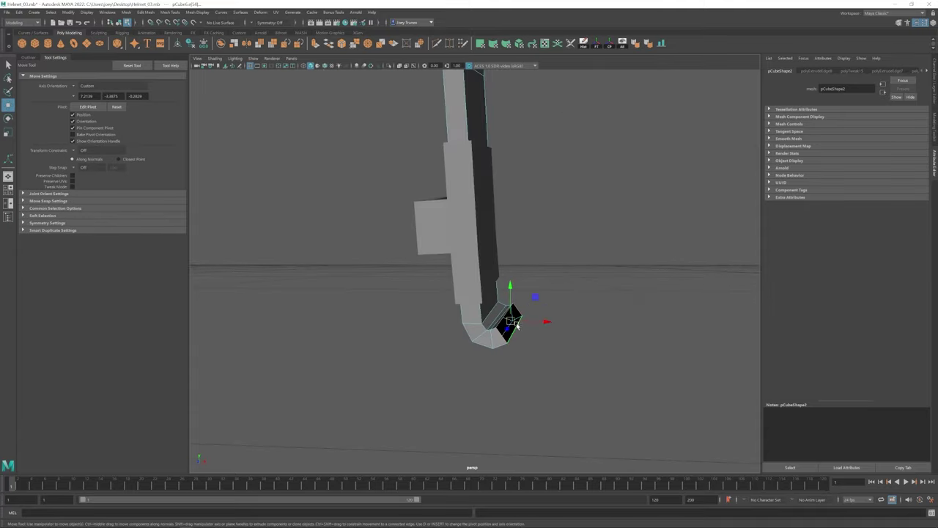
- Extrude two more sections, bending the end up into a hook and raising it beside the strap
key("ctrl+e")
key("e")
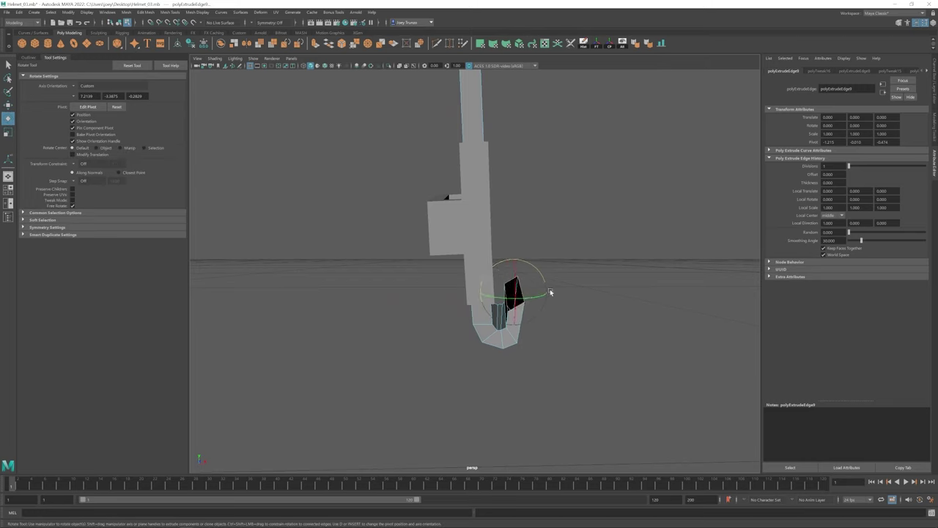
left_click_drag(551, 293, 545, 289)
key("ctrl+e")
key("w")
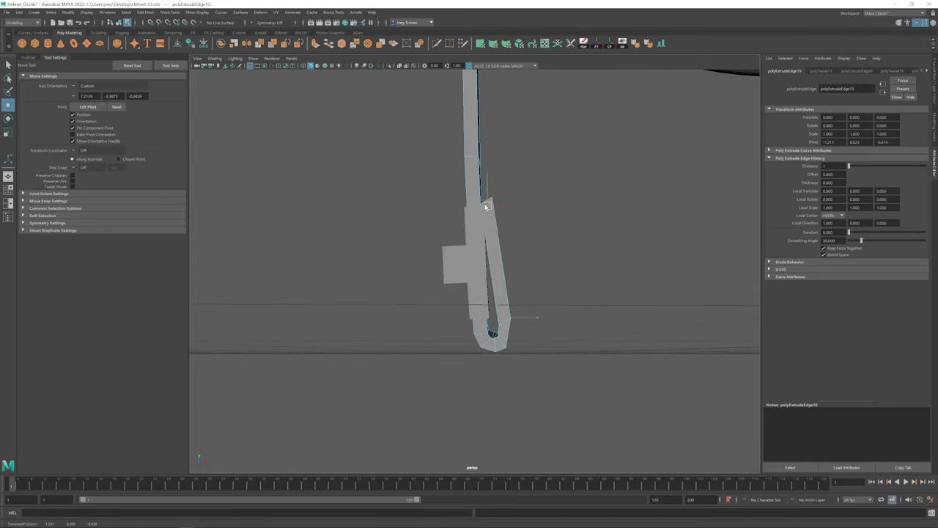
left_click_drag(485, 203, 498, 234, "alt")
key("e")
left_click_drag(511, 269, 519, 316, "alt")
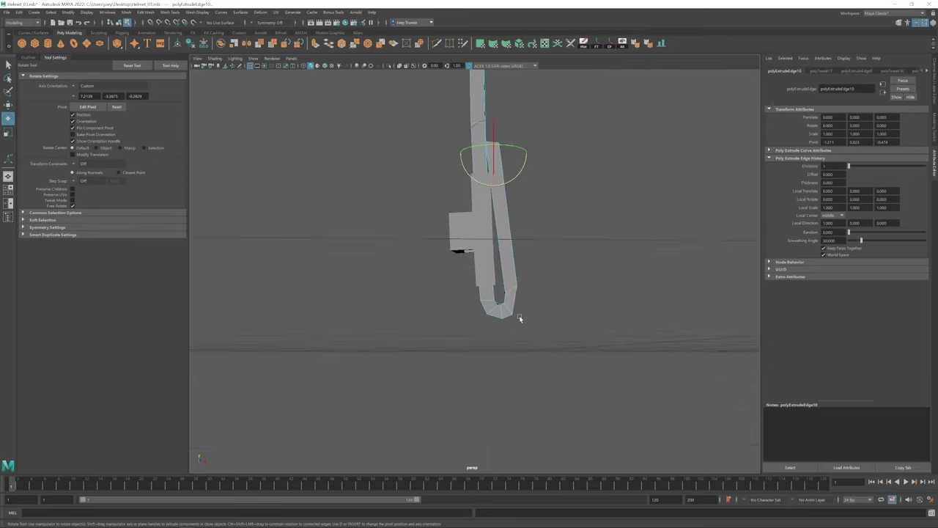
left_click(519, 318)
key("w")
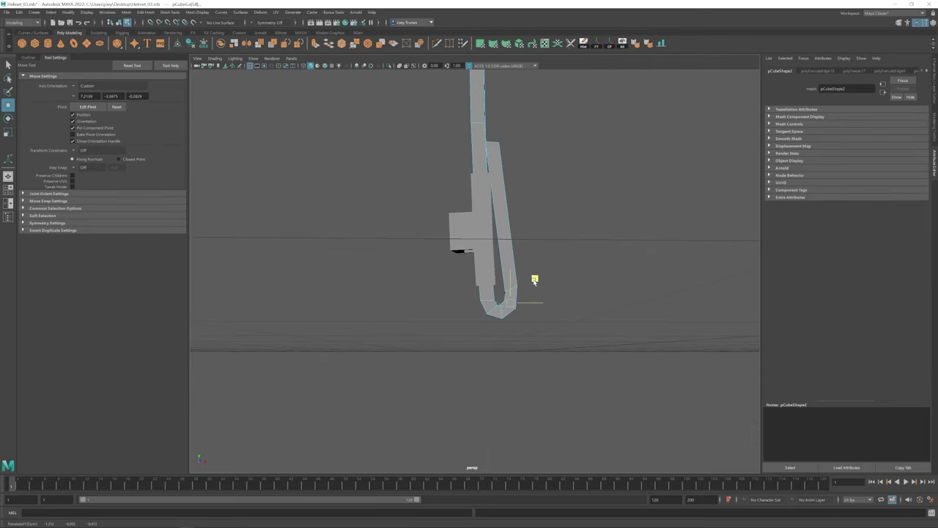
left_click_drag(544, 287, 542, 242, "alt")
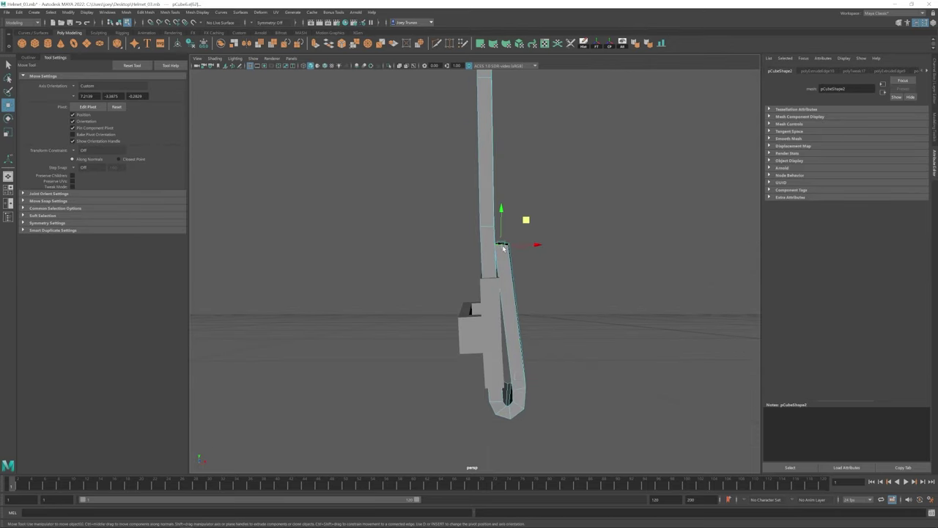
- Extrude the end edge once more and adjust its rotation and position to finish the fold
key("ctrl+e")
right_click_drag(542, 242, 540, 335, "alt")
left_click_drag(539, 335, 404, 308, "alt")
scroll(404, 308, "up", 2)
key("e")
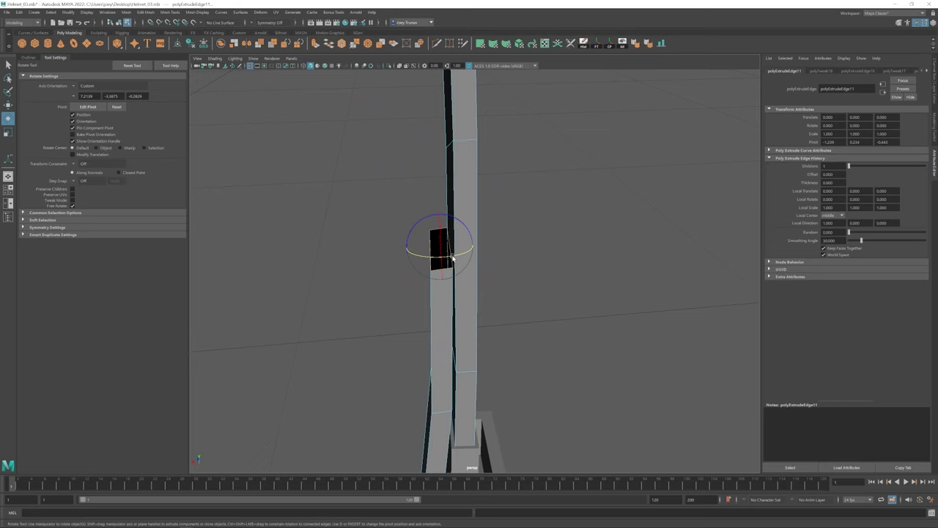
key("w")
scroll(452, 258, "down", 4)
left_click_drag(452, 258, 474, 272, "alt")
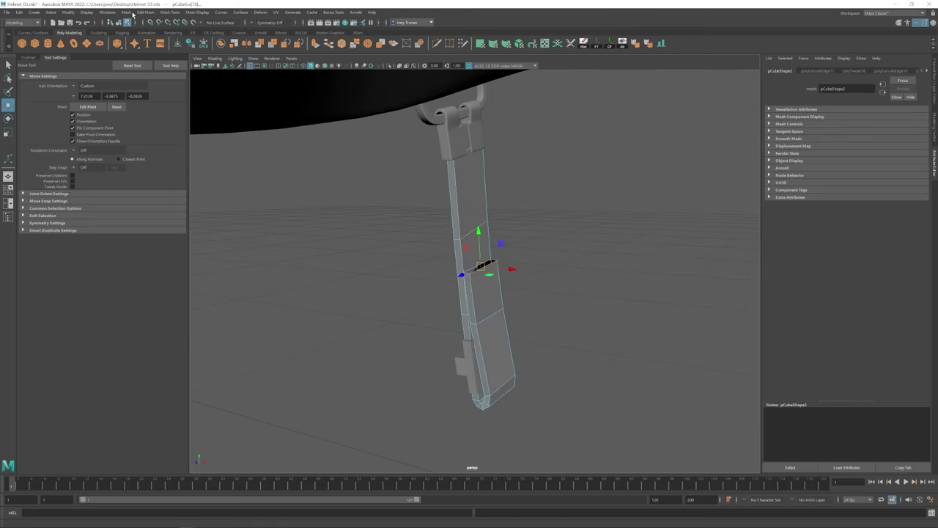
- Select the strap piece and pick an edge on its folded end
left_click(133, 15)
left_click(490, 345)
left_click_drag(490, 345, 455, 224, "alt")
left_click(480, 305)
scroll(503, 221, "up", 6)
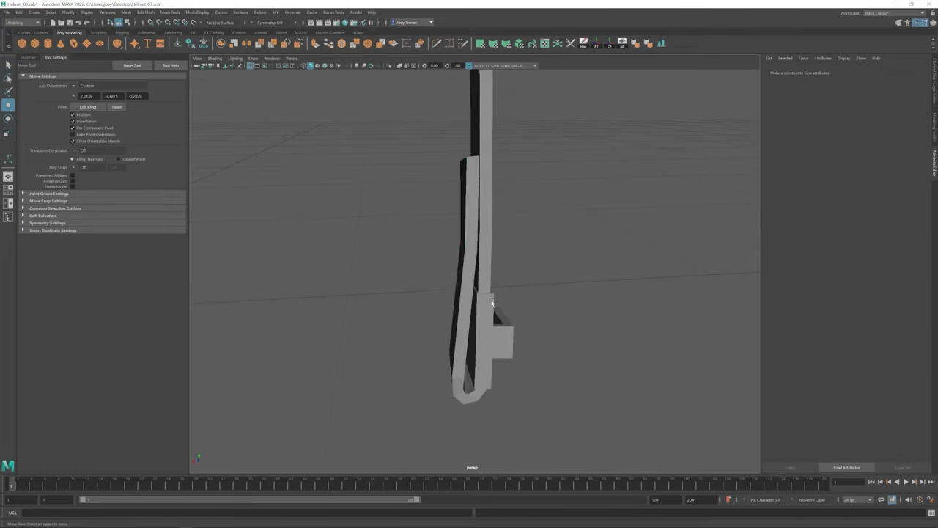
left_click(473, 252)
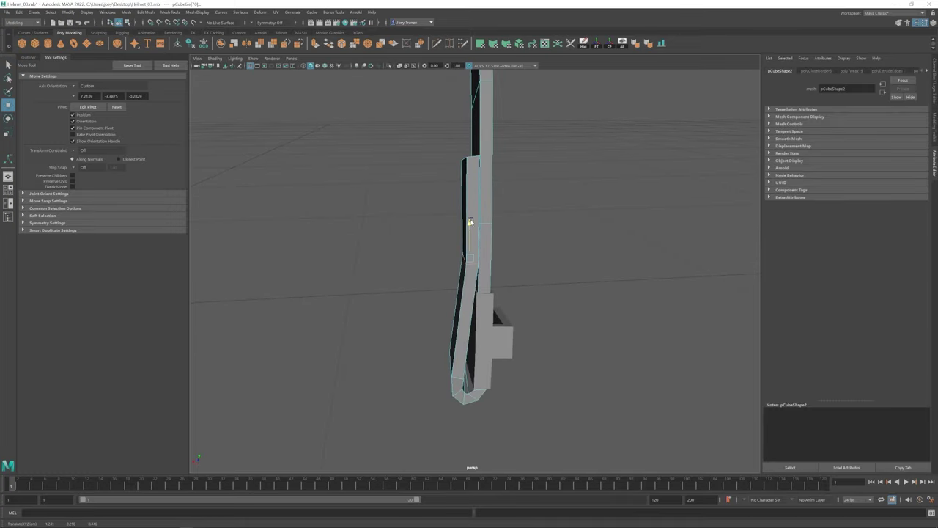
left_click_drag(470, 222, 452, 294, "alt")
key("e")
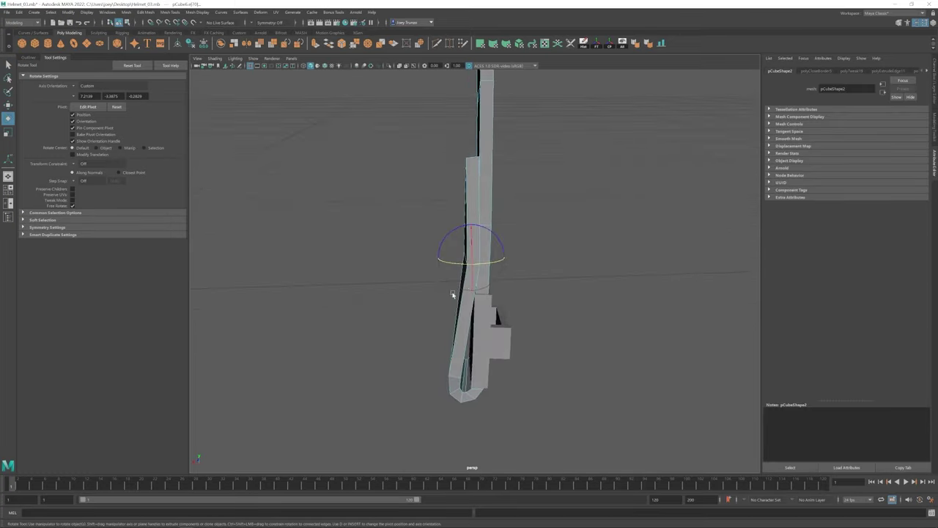
key("w")
left_click_drag(448, 258, 506, 278, "alt")
left_click_drag(481, 220, 461, 262, "alt")
- Apply Edit Mesh > Bevel to the selected edge and zoom out to the whole helmet
left_click(146, 12)
left_click(157, 43)
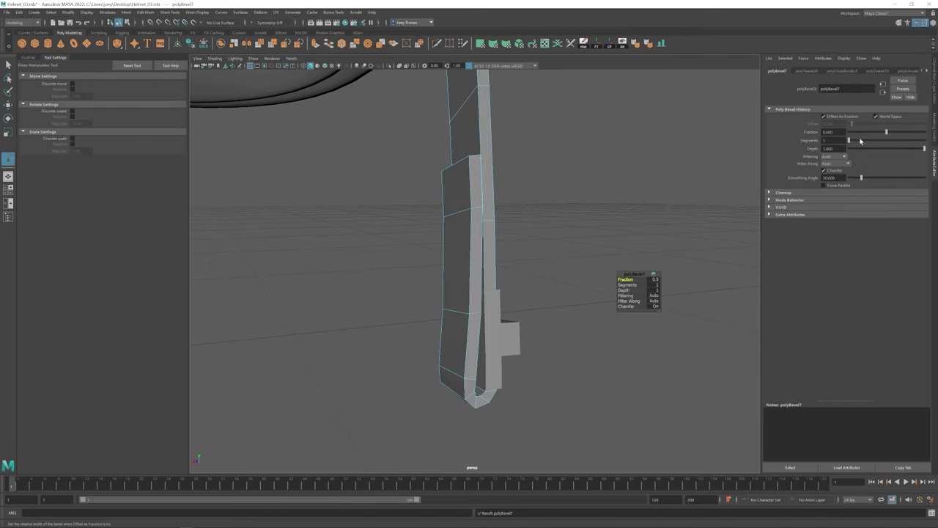
key("w")
scroll(519, 291, "down", 5)
left_click_drag(519, 291, 505, 257, "alt")
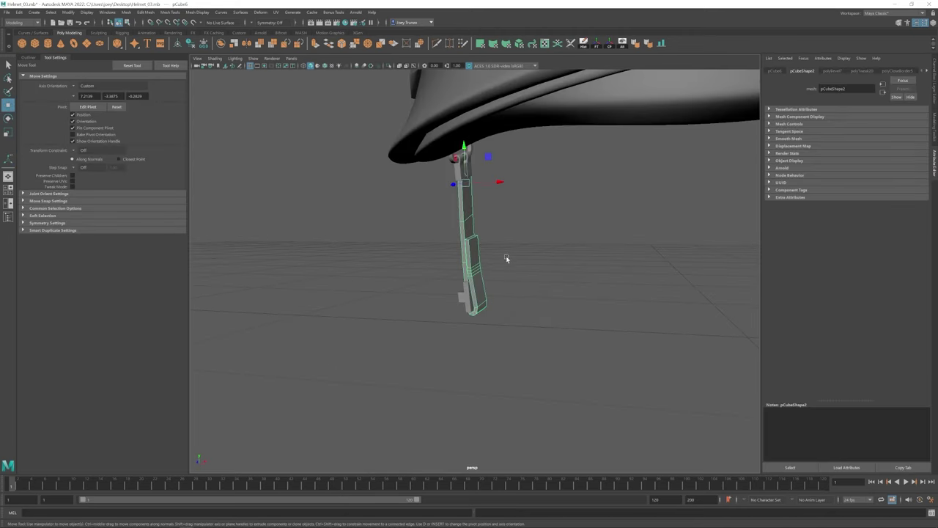
left_click(528, 336)
scroll(459, 279, "down", 5)
scroll(490, 304, "up", 3)
left_click_drag(491, 304, 568, 237, "alt")
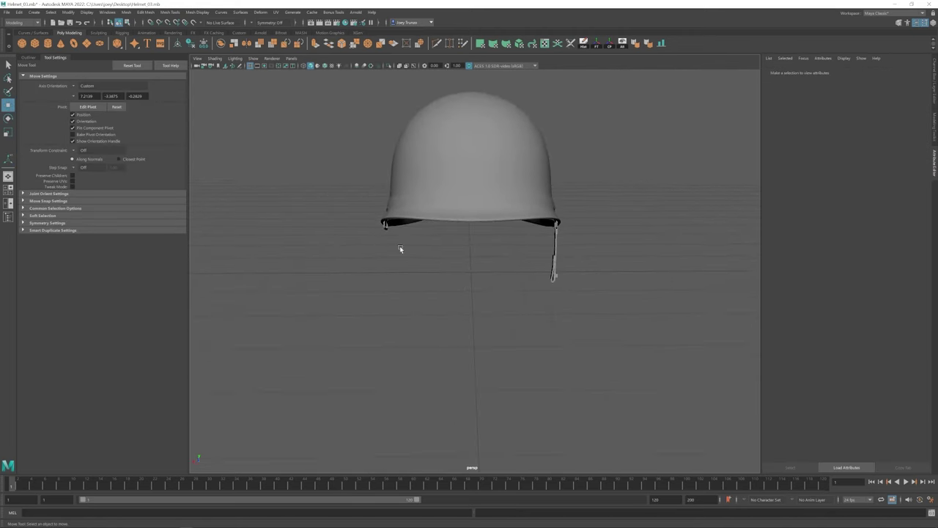
- Group the strap pieces and make a mirrored copy with Duplicate Special
left_click(557, 234)
key("ctrl+g")
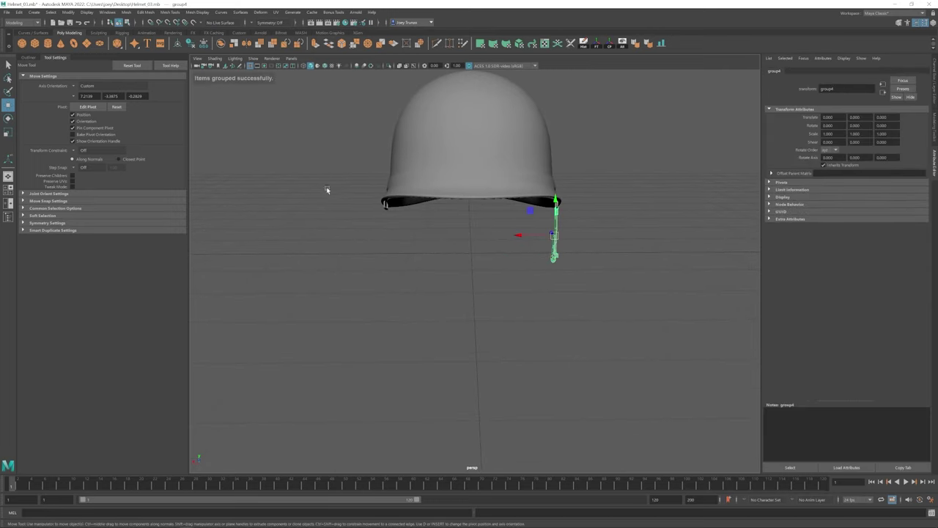
left_click(24, 13)
left_click(180, 141)
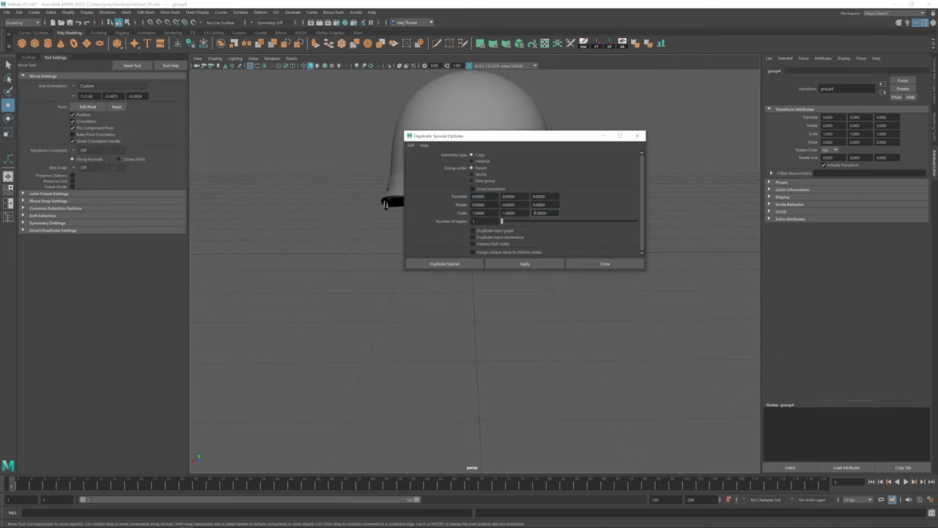
left_click(498, 267)
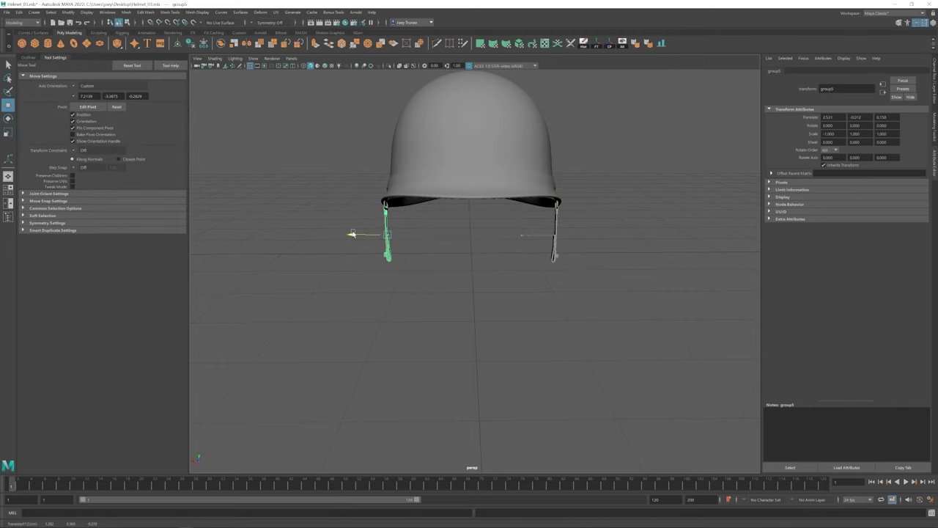
key("f")
mouse_move(364, 247)
left_mouse_down("alt")
mouse_move(410, 278)
mouse_move(440, 275)
mouse_move(429, 291)
mouse_move(440, 279)
mouse_move(349, 247)
left_mouse_up("alt")
key("e")
key("w")
key("f")
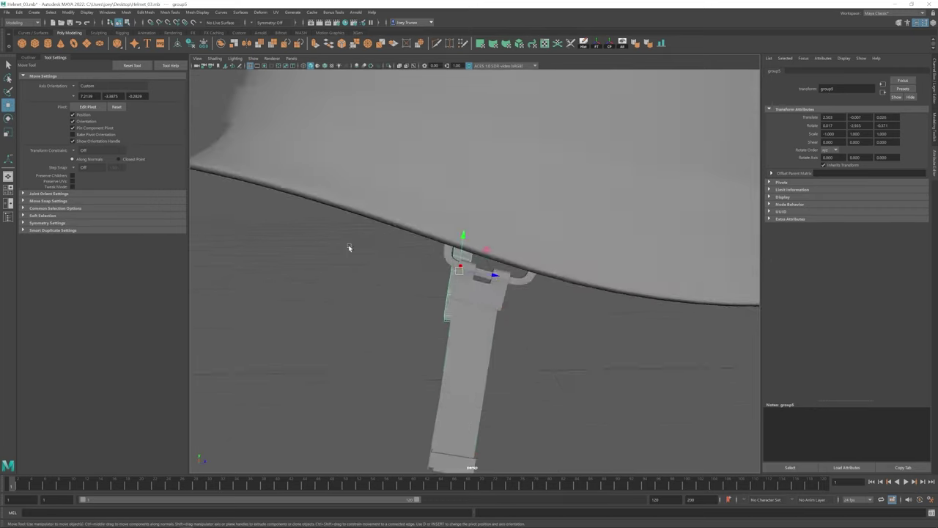
- Select the pCube3 strap part for scaling, then pick the right strap group
left_click(349, 248)
key("f")
left_click_drag(523, 321, 469, 251, "alt")
scroll(469, 251, "up", 5)
left_click(414, 220)
key("r")
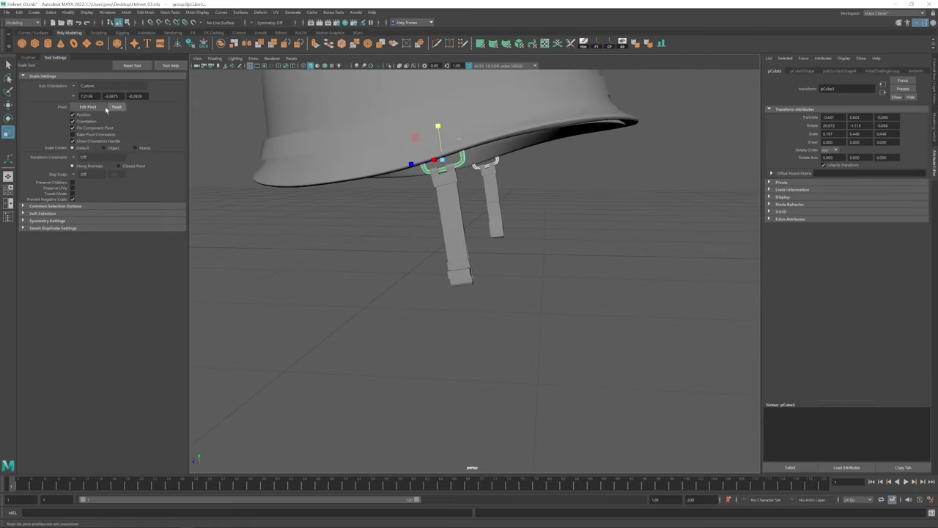
left_click(506, 280)
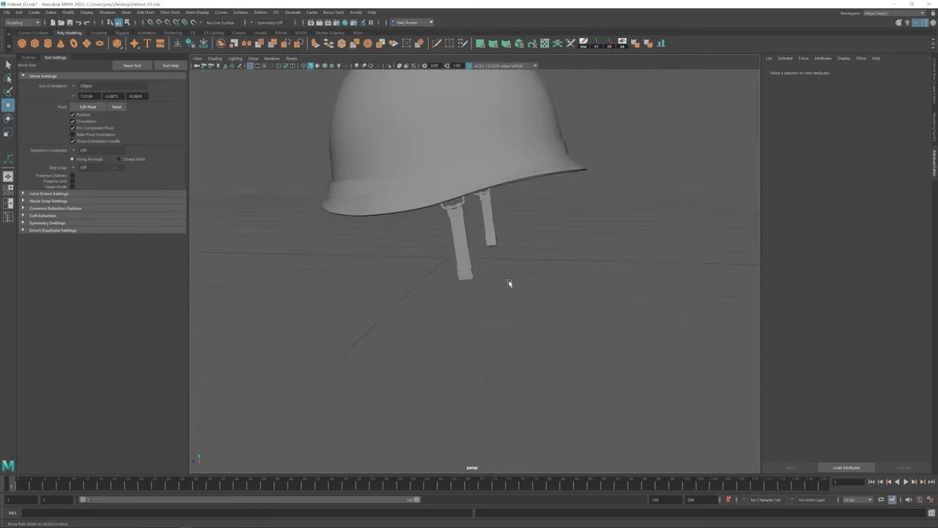
scroll(529, 260, "up", 3)
left_click(491, 192)
scroll(604, 274, "up", 3)
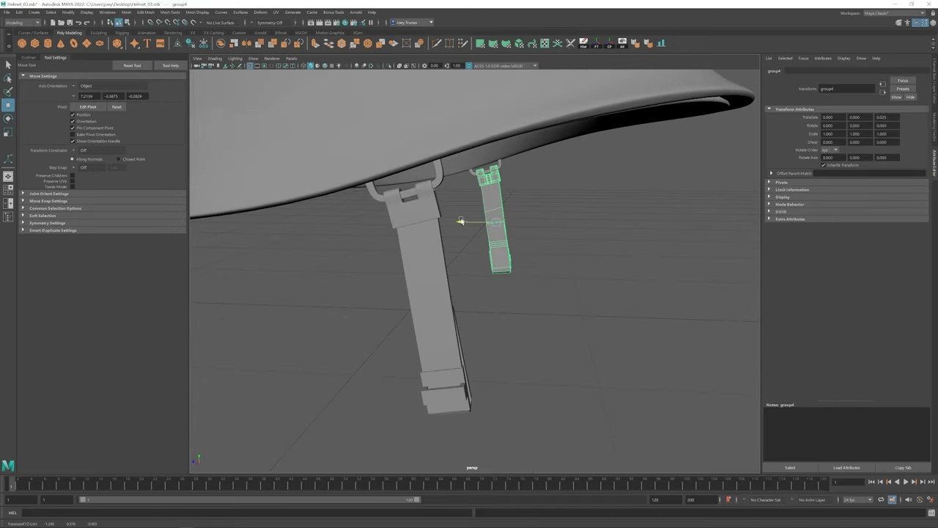
scroll(494, 189, "down", 5)
left_click_drag(440, 278, 440, 310, "alt")
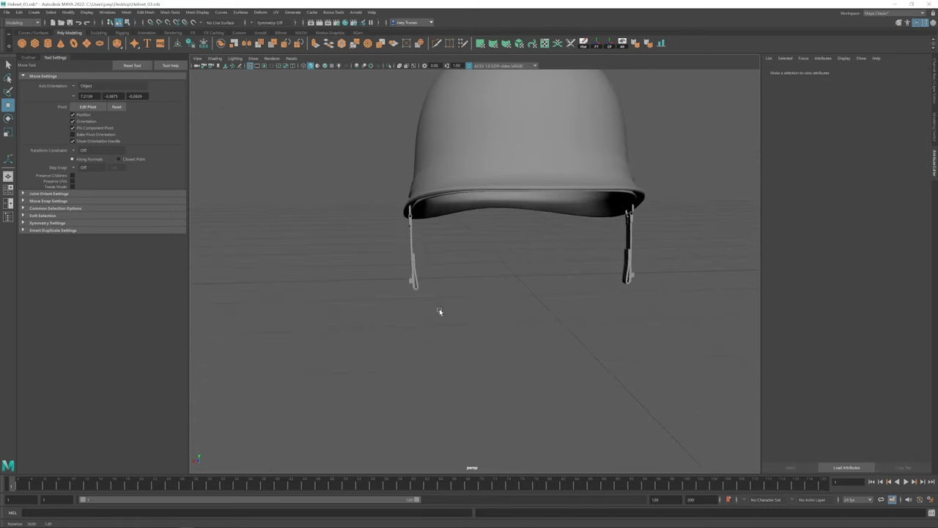
- Select the left strap's lower faces and move and rotate them downward
left_click(427, 233)
scroll(428, 255, "up", 2)
scroll(427, 255, "up", 2)
key("F11")
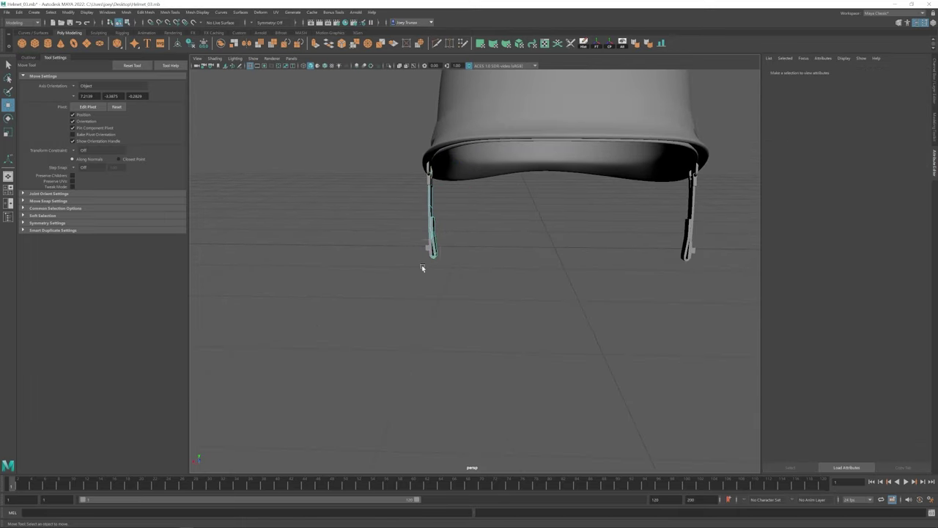
left_click_drag(421, 264, 480, 222)
left_click(430, 212)
left_click(86, 86)
left_click_drag(432, 258, 446, 283, "alt")
key("e")
right_click_drag(447, 283, 431, 341, "alt")
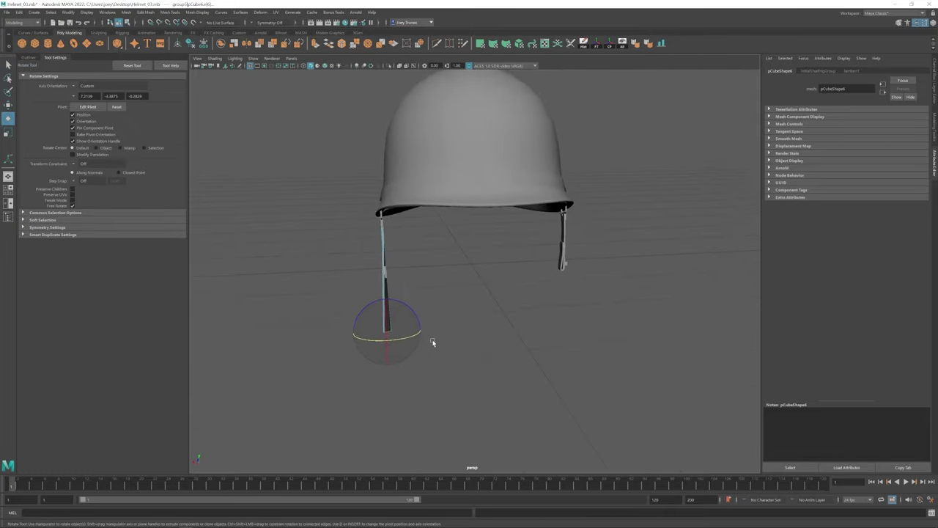
left_click_drag(432, 342, 402, 310, "alt")
right_click_drag(402, 310, 382, 261, "alt")
key("w")
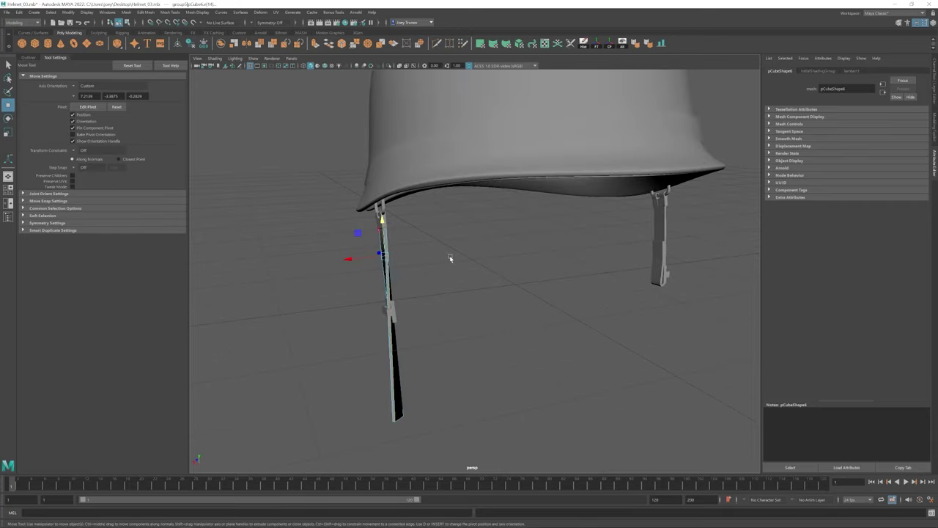
- Inspect the lengthened left strap alongside the other strap from several angles
left_click(449, 255)
scroll(443, 300, "down", 5)
right_click_drag(442, 314, 488, 313)
scroll(490, 299, "up", 5)
left_click_drag(490, 299, 466, 239, "alt")
left_click(493, 295)
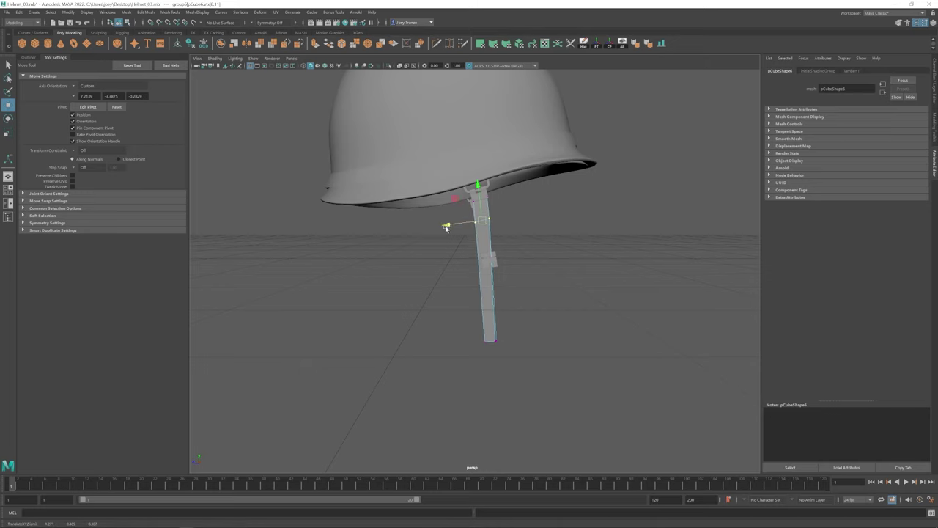
left_click(473, 331)
scroll(474, 330, "down", 5)
left_click_drag(474, 330, 481, 337, "alt")
scroll(481, 337, "up", 5)
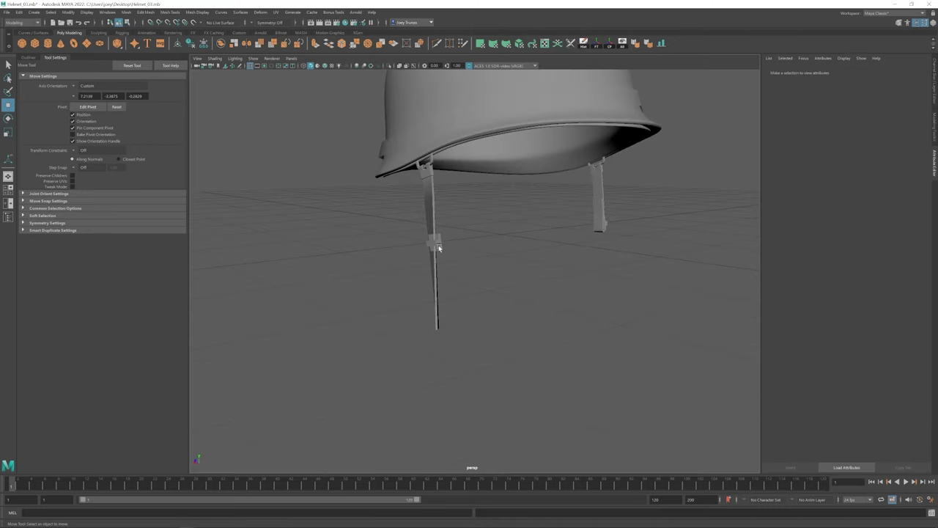
- Add a cube at the left strap's end and scale it down into a small block
left_click(439, 248)
left_click(34, 43)
left_click(437, 323)
left_click(459, 232)
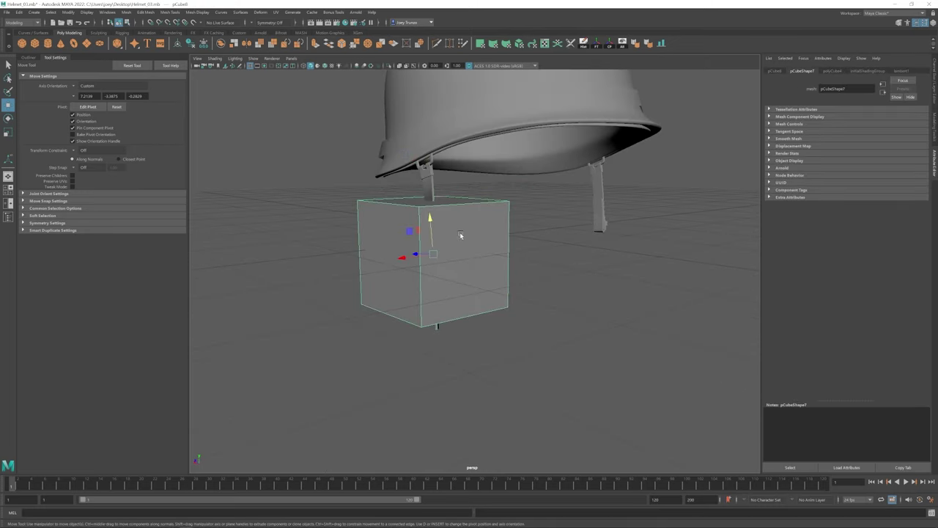
key("r")
left_click_drag(460, 235, 438, 259)
key("e")
key("r")
left_click_drag(451, 292, 467, 228, "alt")
key("e")
key("r")
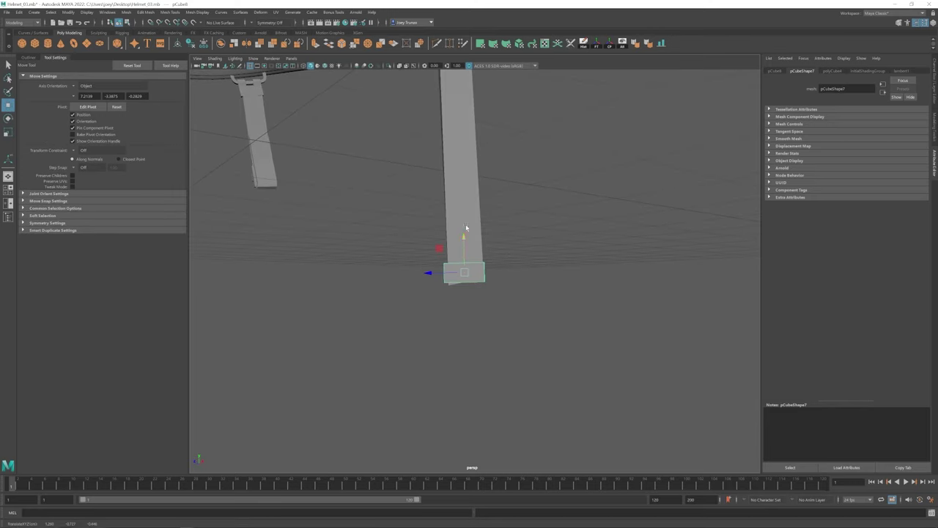
key("e")
key("w")
key("e")
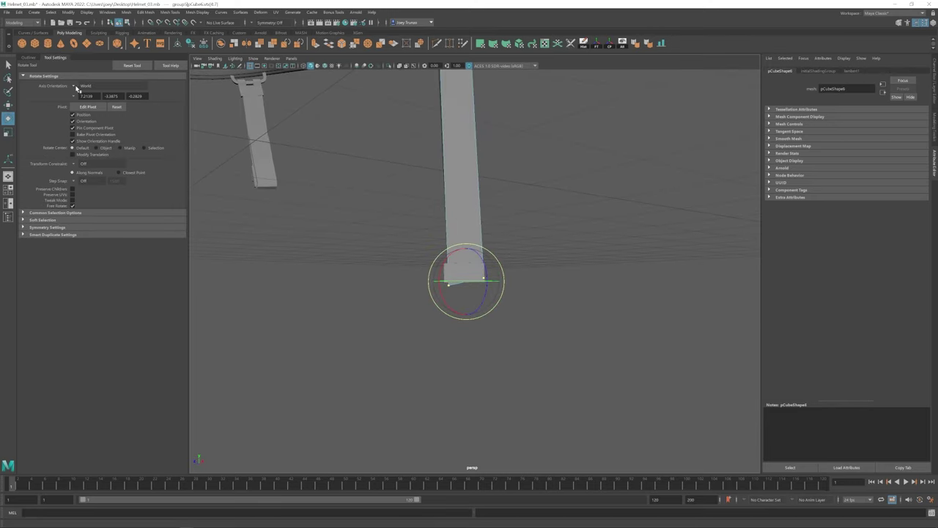
key("r")
key("w")
left_click_drag(466, 254, 480, 377, "alt")
scroll(480, 377, "up", 5)
left_click_drag(486, 335, 469, 264, "alt")
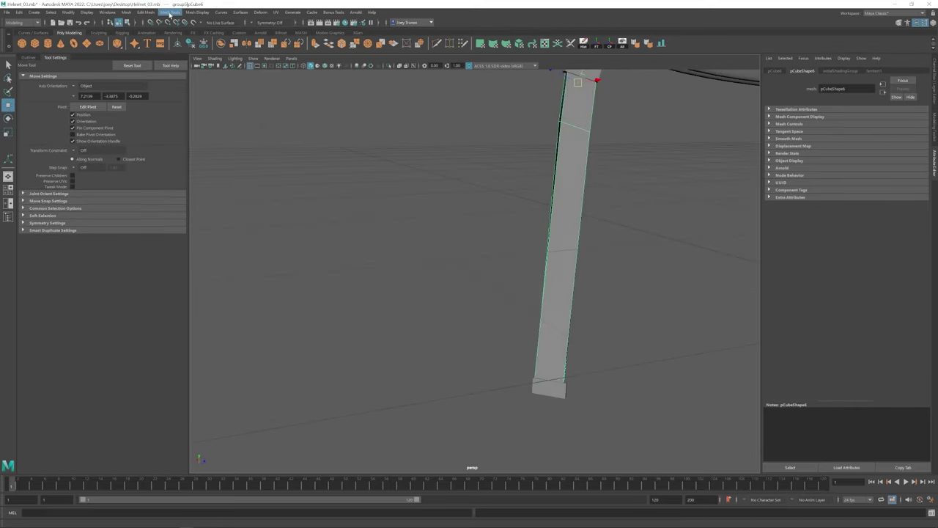
- Select the bottom face of the small block at the strap's lower end
left_click(170, 13)
left_click(192, 71)
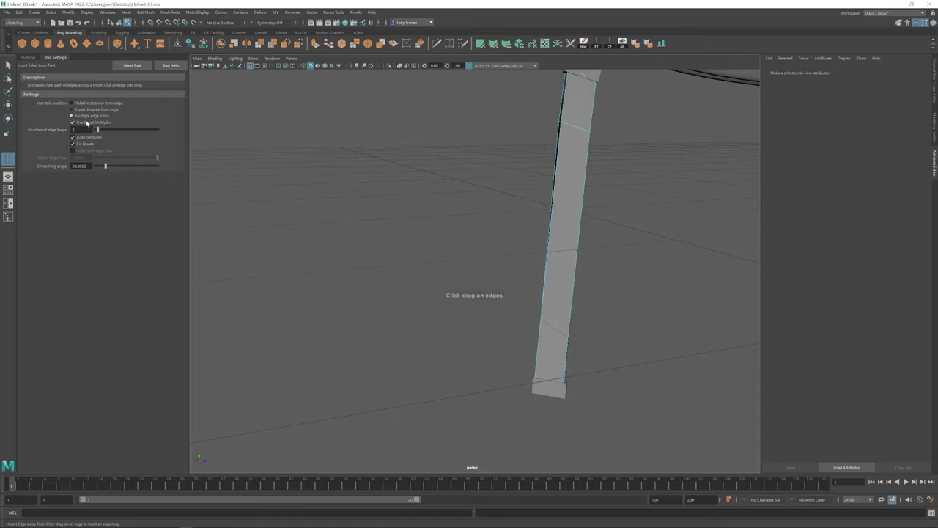
left_click(585, 114)
left_click_drag(585, 114, 463, 311, "alt")
key("w")
scroll(476, 286, "up", 5)
left_click_drag(488, 262, 481, 256, "alt")
mouse_move(481, 256)
right_mouse_down()
mouse_move(479, 243)
mouse_move(480, 267)
right_mouse_up()
left_click(480, 279)
- Bevel the edges of the block at the strap end
scroll(450, 266, "down", 4)
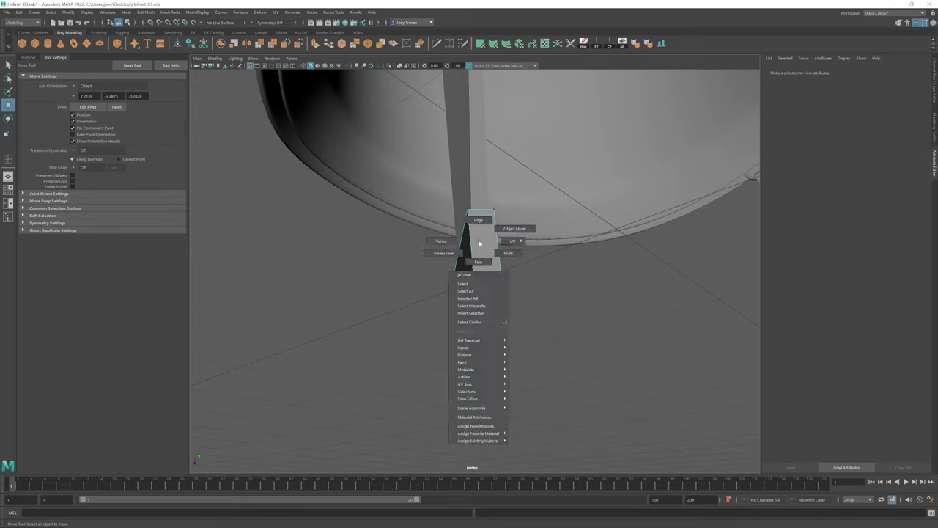
left_click_drag(450, 266, 418, 273, "alt")
scroll(505, 300, "up", 4)
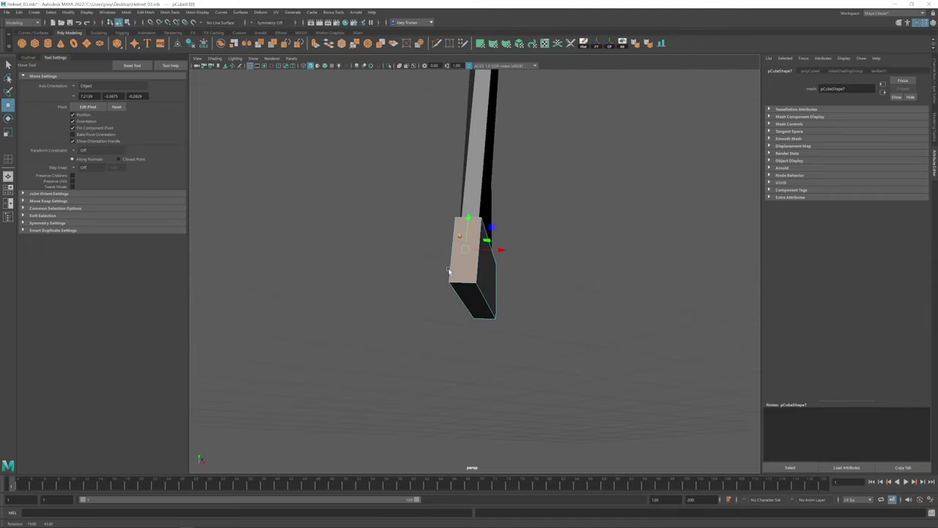
scroll(447, 269, "down", 4)
left_click_drag(499, 263, 540, 272, "alt")
left_click(146, 13)
left_click(153, 35)
key("w")
- Select the new block beneath the strap and enlarge it into the buckle piece
left_click(513, 256)
left_click(473, 238)
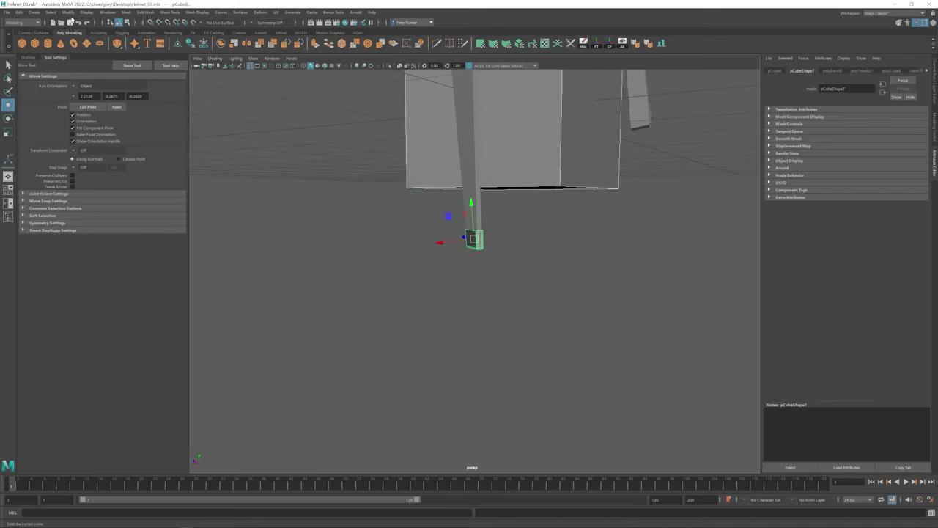
key("r")
left_click_drag(420, 217, 470, 286, "alt")
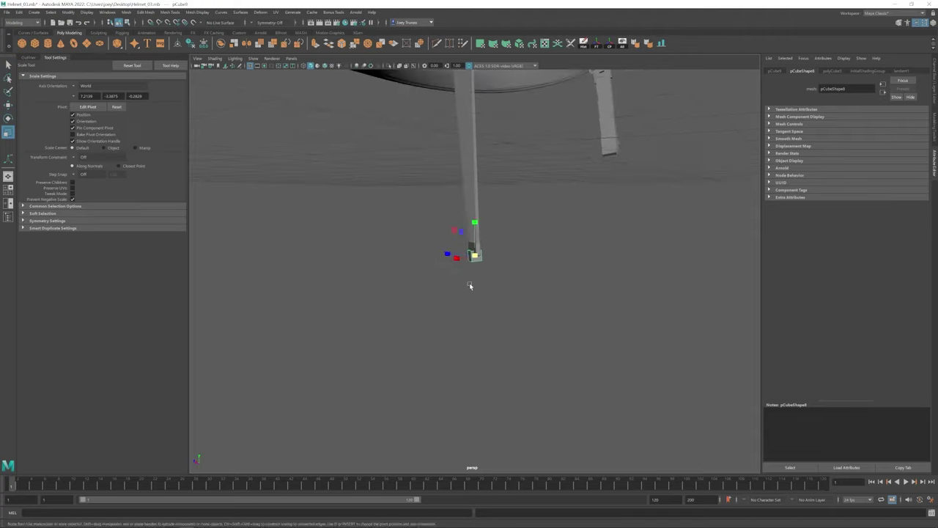
left_click_drag(443, 221, 439, 242, "alt")
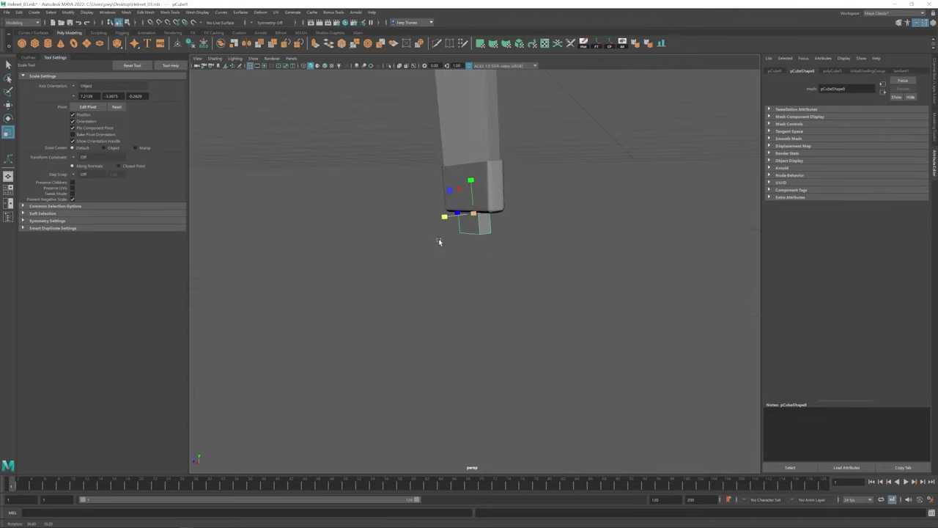
left_click_drag(483, 216, 482, 242, "alt")
key("w")
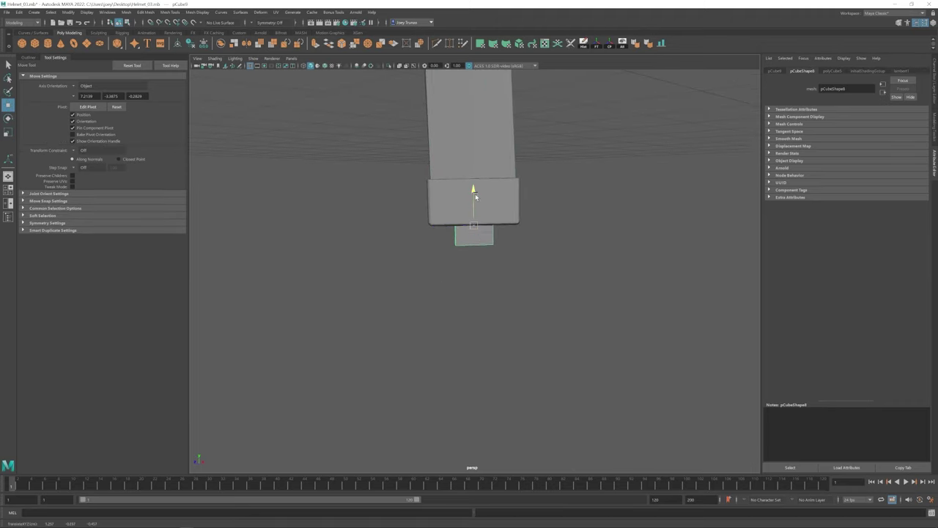
left_click_drag(475, 197, 502, 254, "alt")
key("r")
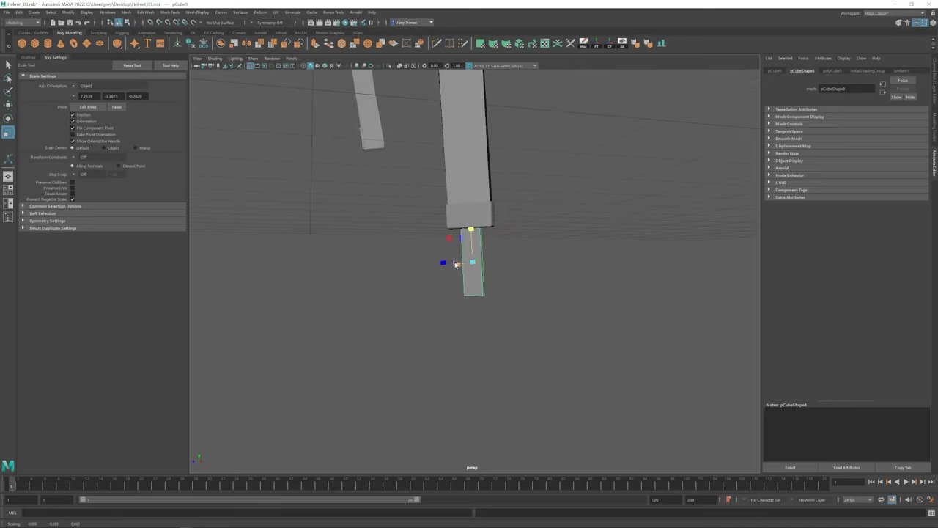
left_click_drag(426, 264, 480, 300, "alt")
key("w")
- Insert edge loops across the buckle block and bevel its edges
left_click(170, 12)
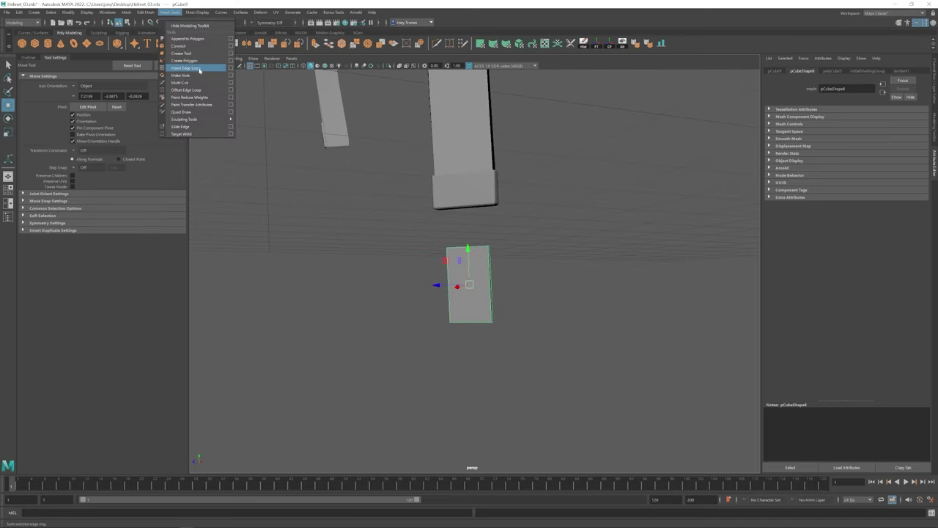
left_click(199, 68)
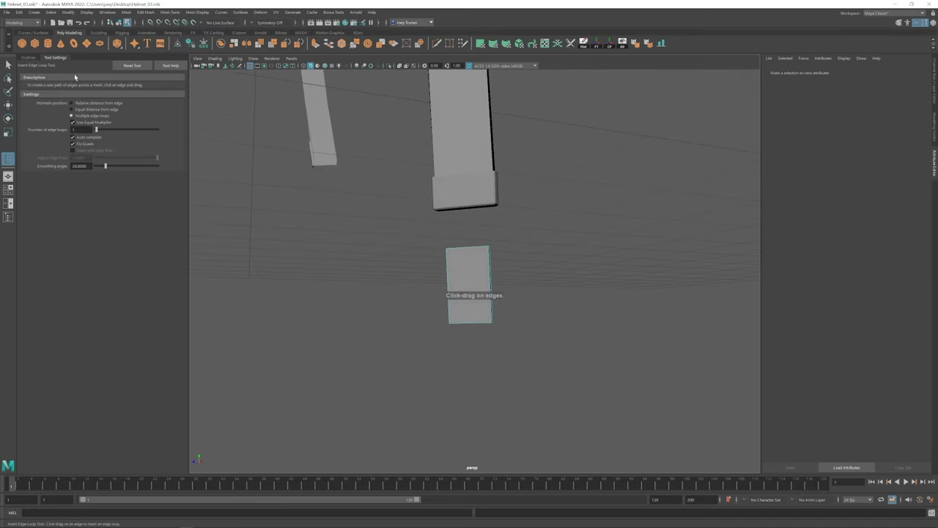
left_click(489, 282)
left_click(146, 11)
left_click(161, 34)
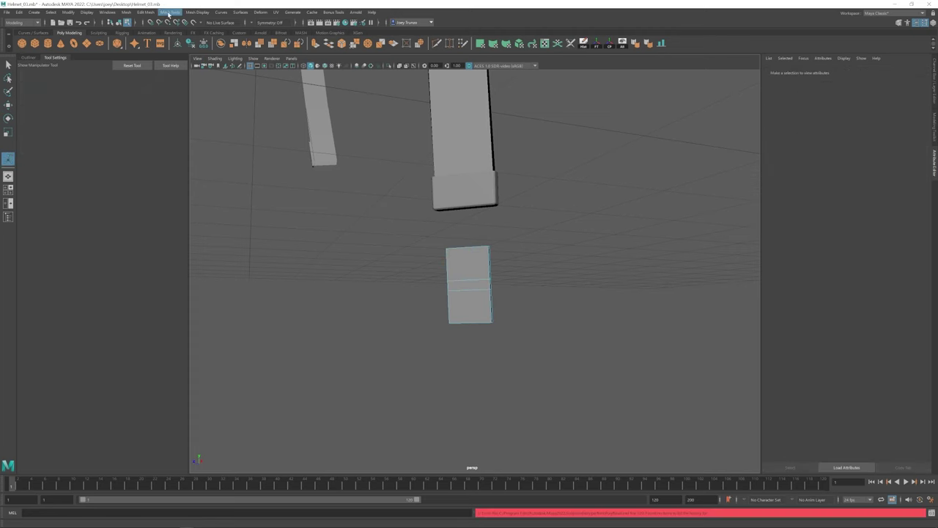
left_click(170, 12)
left_click(170, 68)
left_click(474, 296)
key("r")
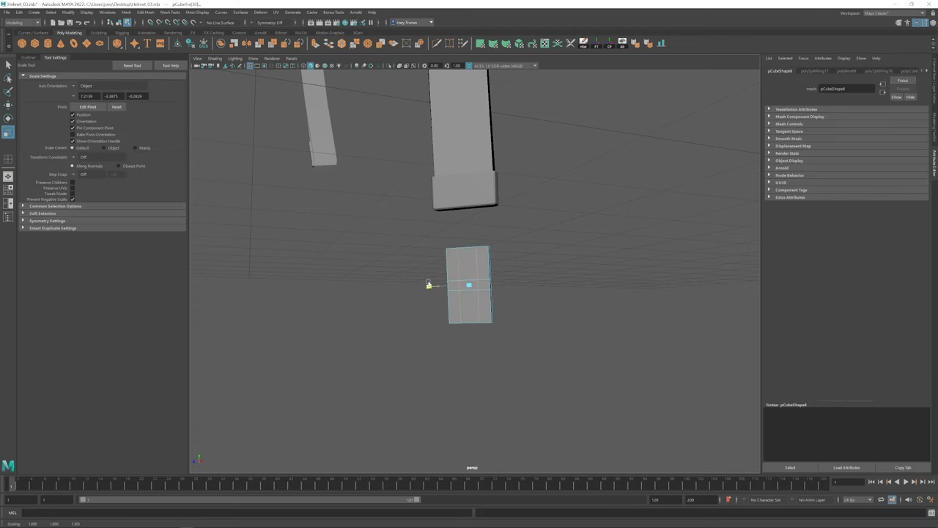
key("g")
left_click(476, 316)
key("w")
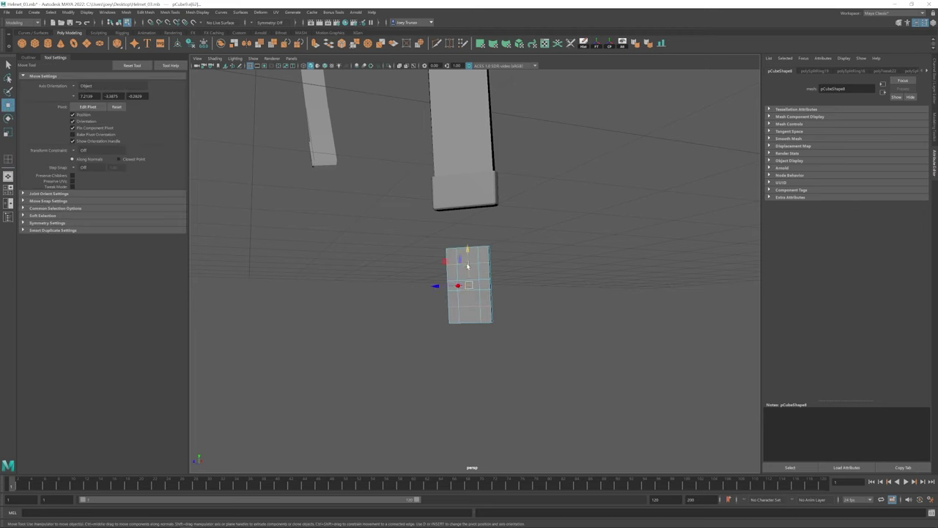
- Delete the upper and lower inner faces of the block to open holes
left_click(468, 301)
left_click(471, 264)
left_click(472, 307, "shift")
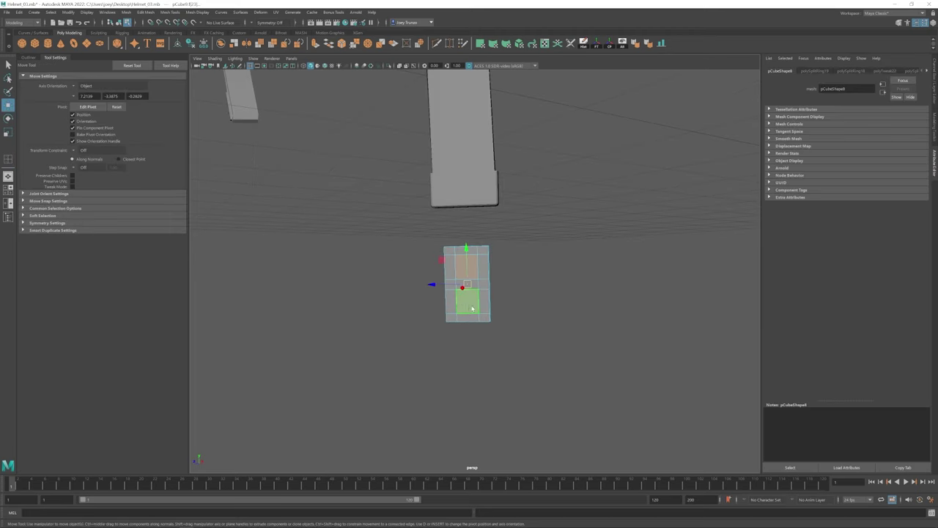
key("r")
left_click_drag(471, 288, 437, 285, "alt")
left_click(480, 236)
key("w")
left_click_drag(479, 237, 470, 269, "alt")
- Bridge the hole edges into a tunnel through the buckle block
left_click(146, 11)
left_click(155, 32)
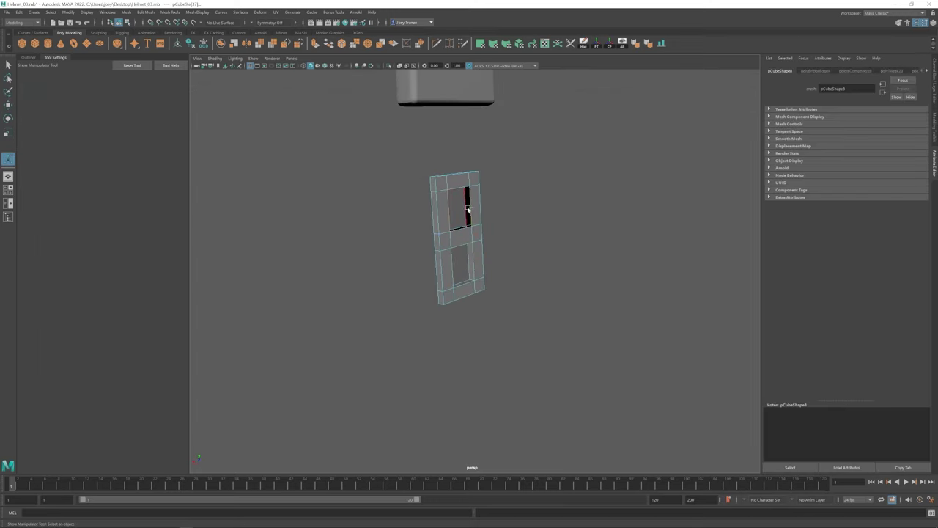
key("w")
left_click(482, 271)
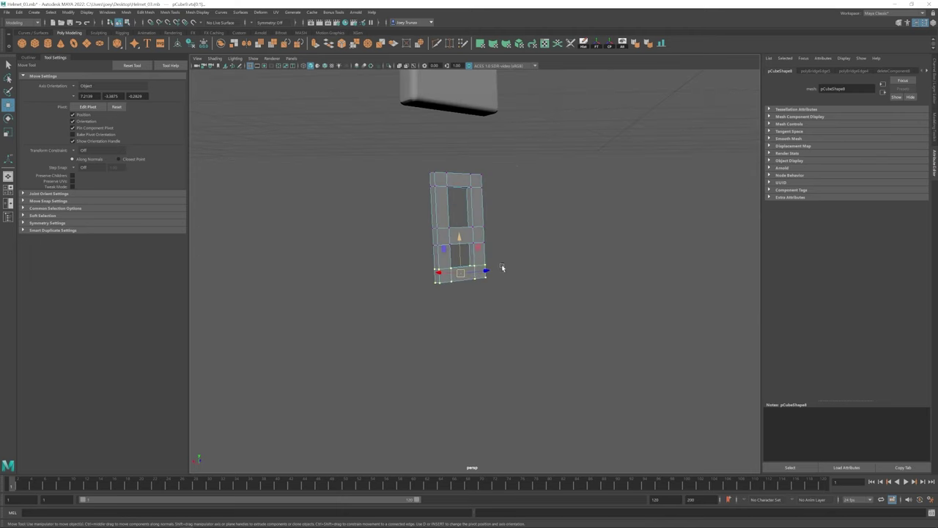
left_click_drag(453, 166, 454, 256, "alt")
- Extrude the block's bottom edges twice and rotate them into a hook
key("ctrl+e")
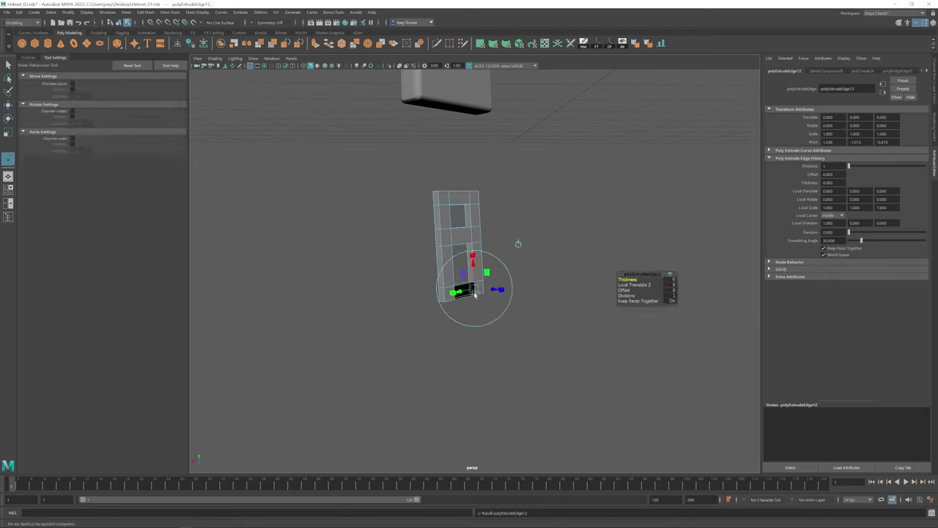
key("w")
key("ctrl+e")
key("e")
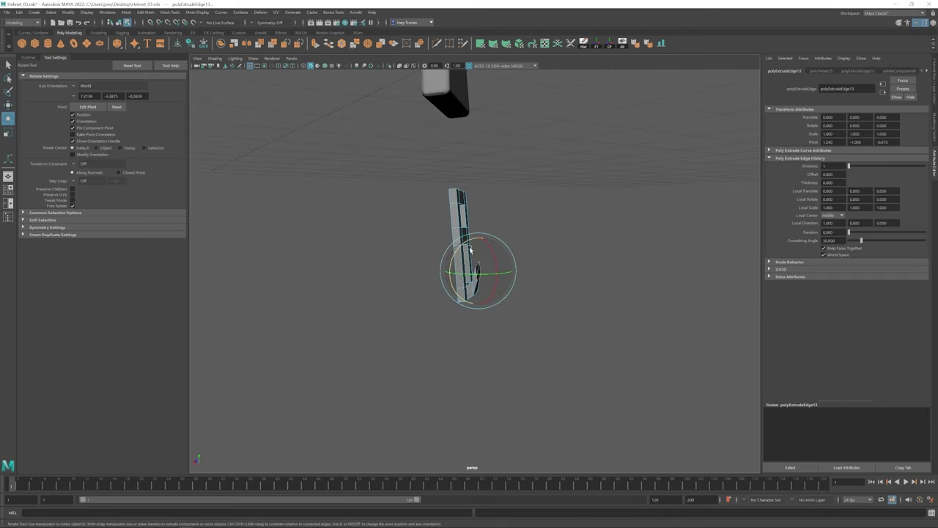
left_click_drag(448, 263, 478, 267, "alt")
- Apply a mesh menu command to the buckle piece and view it from the front
left_click(477, 267)
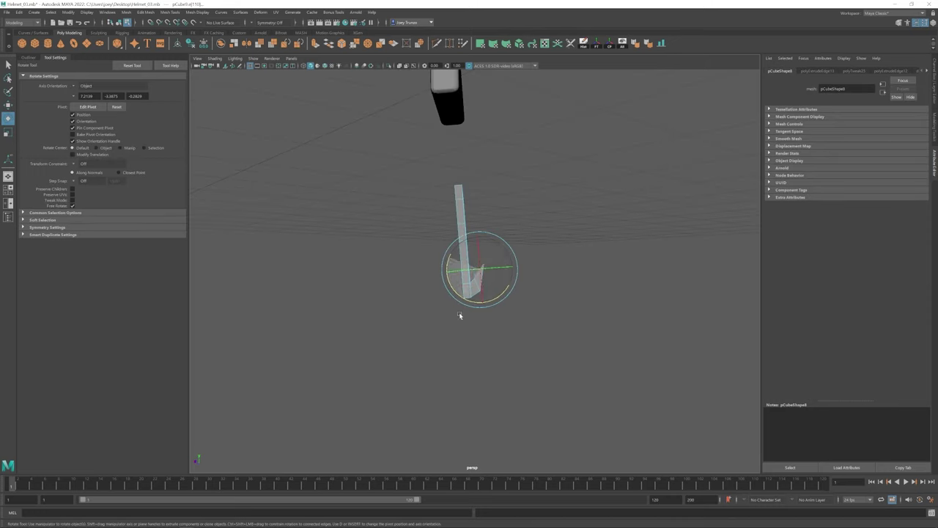
key("w")
left_click(142, 12)
left_click(144, 71)
mouse_move(470, 264)
left_mouse_down("alt")
mouse_move(479, 264)
mouse_move(511, 314)
mouse_move(477, 268)
left_mouse_up("alt")
left_click(477, 268)
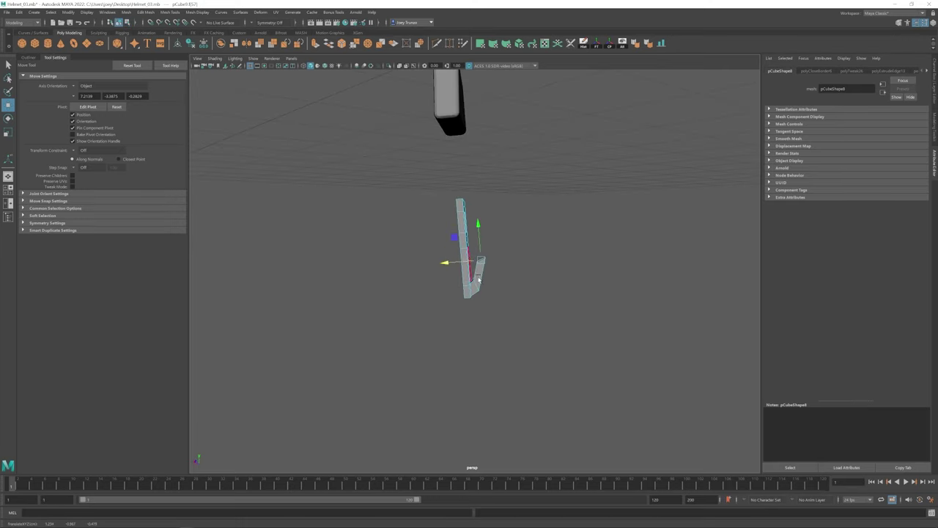
left_click(126, 12)
left_click(157, 84)
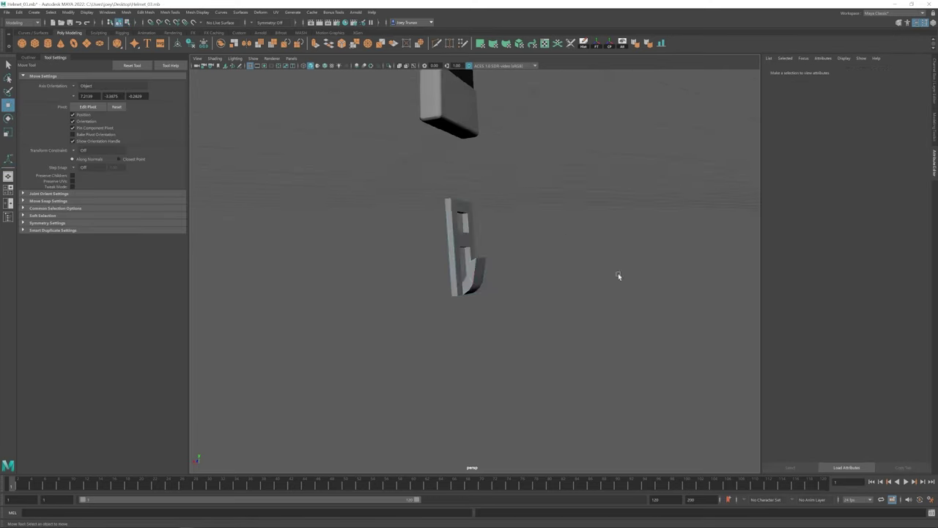
left_click_drag(618, 273, 484, 278, "alt")
- Select the buckle's top face and scale it to reshape the buckle
key("r")
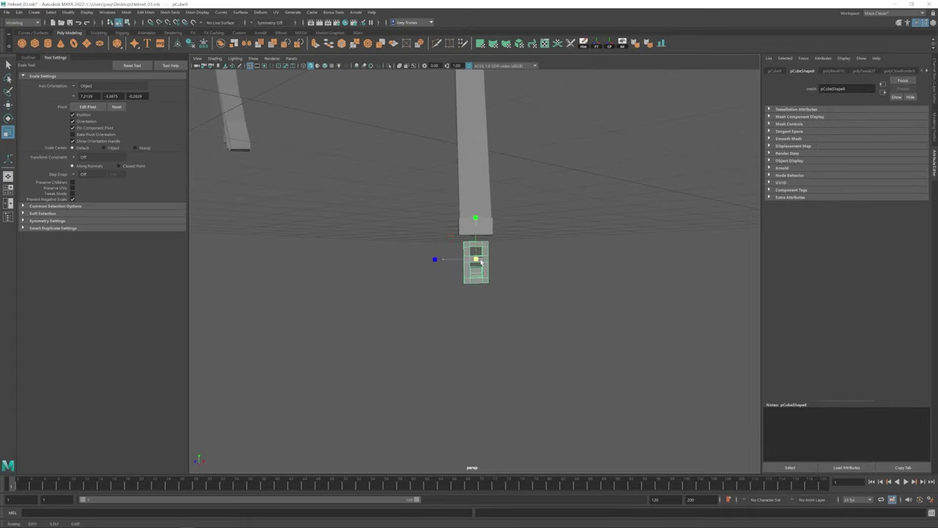
left_click(462, 308)
left_click_drag(461, 308, 574, 272, "alt")
scroll(475, 286, "up", 5)
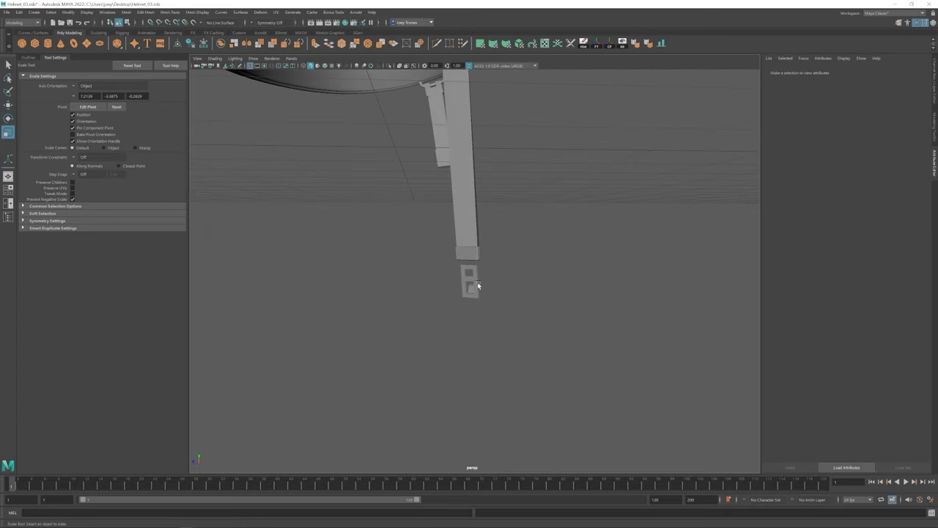
left_click(473, 283)
key("w")
left_click_drag(511, 296, 482, 283, "alt")
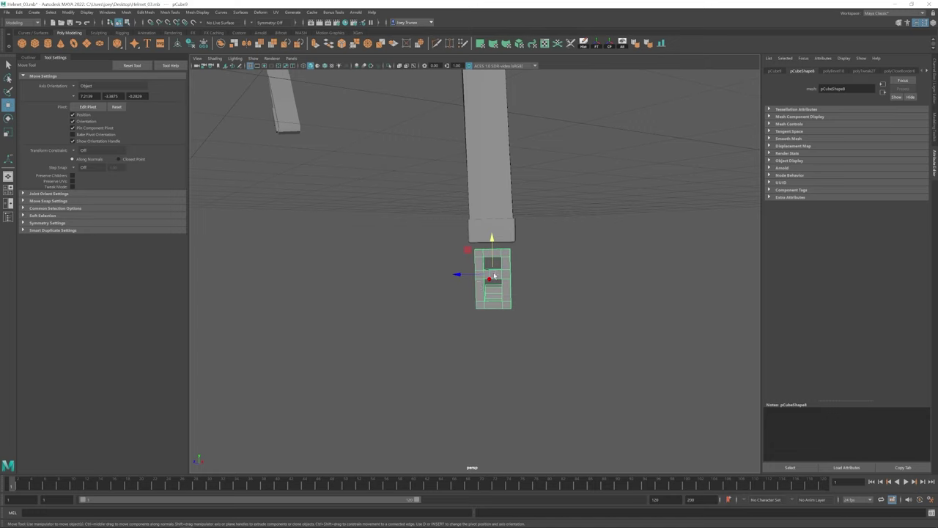
key("r")
key("F11")
left_click(492, 260)
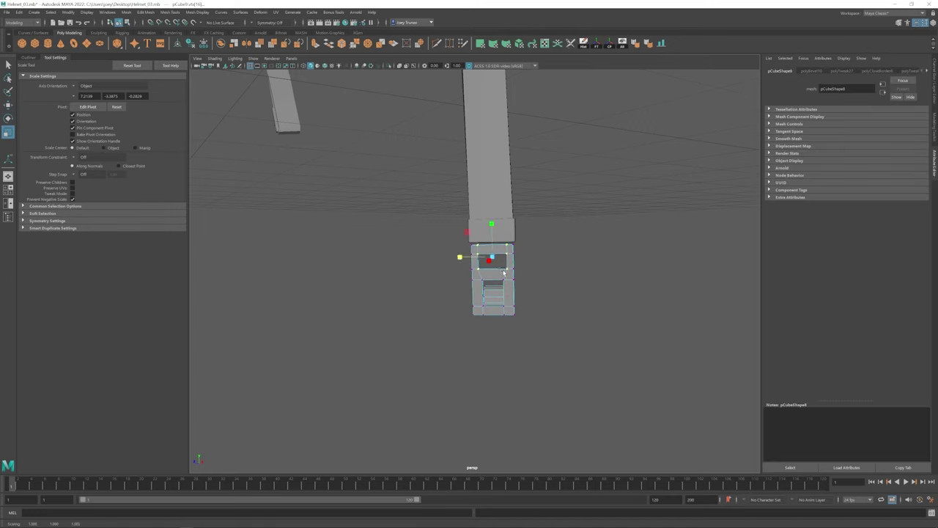
key("F8")
scroll(440, 305, "down", 5)
scroll(440, 305, "up", 5)
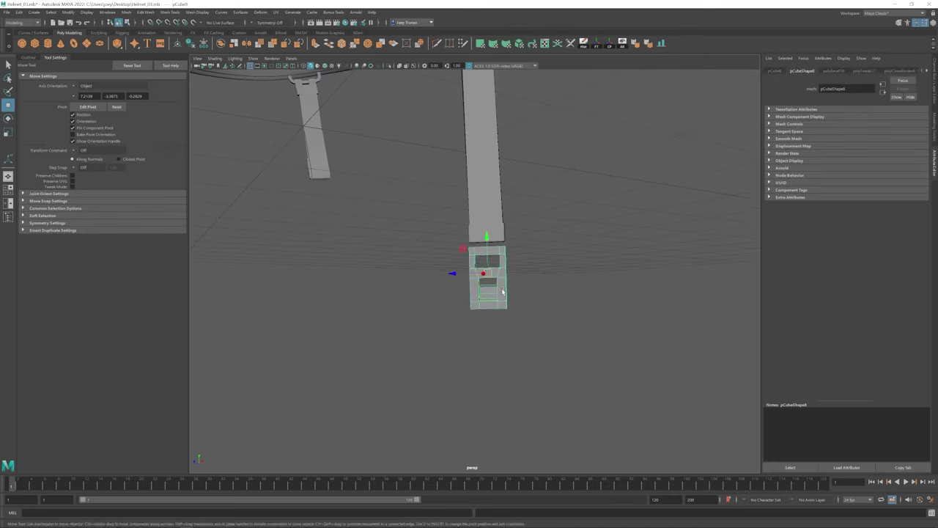
key("F9")
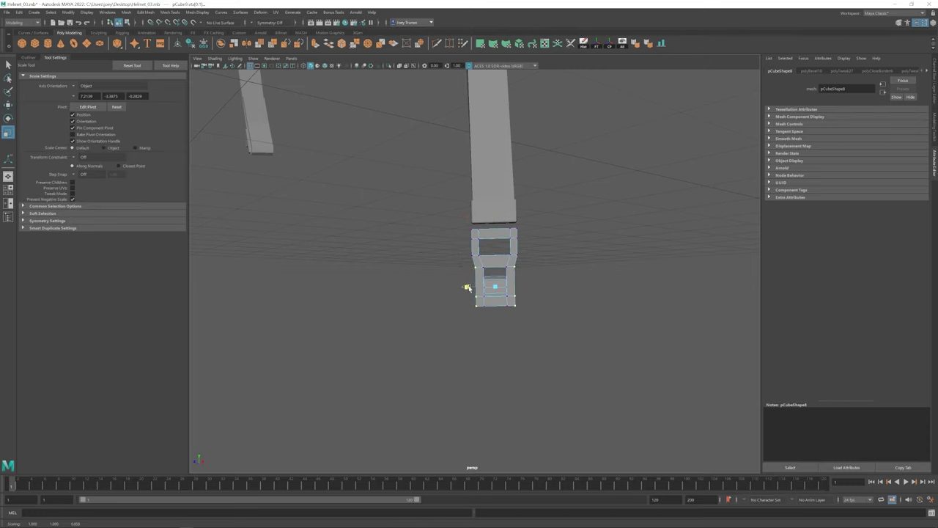
key("w")
- Isolate the long chin strap, angle its lower edges, then show the full model again
left_click(498, 184)
left_click_drag(498, 184, 464, 119, "alt")
key("ctrl+1")
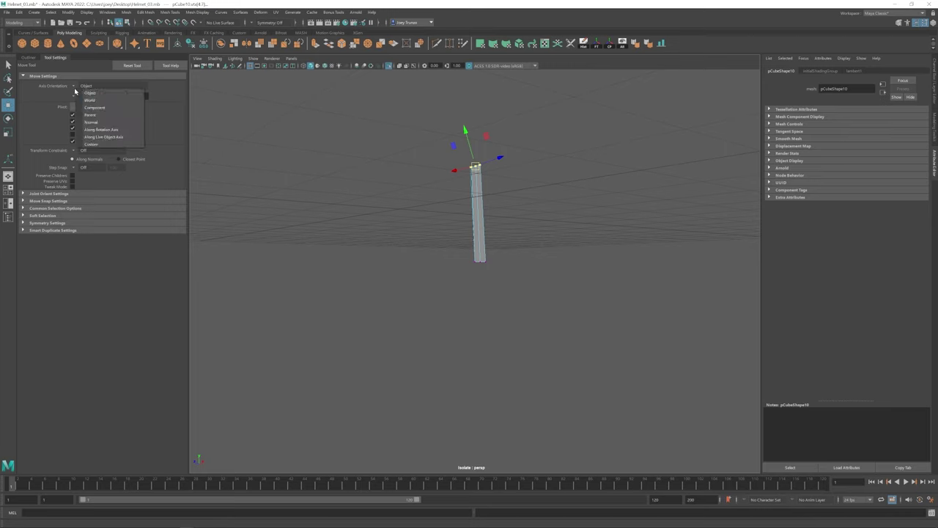
key("f")
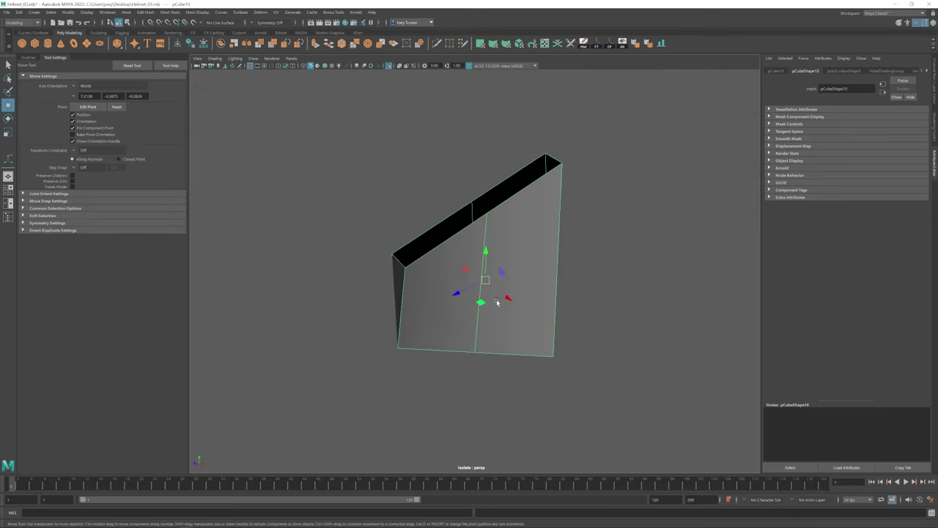
left_click_drag(513, 220, 484, 262, "alt")
key("e")
key("w")
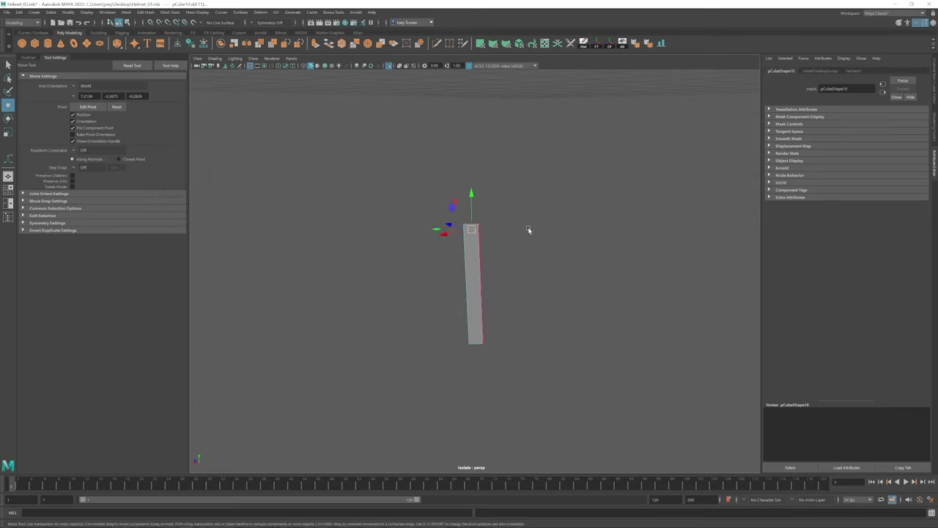
left_click_drag(527, 230, 371, 271, "alt")
key("ctrl+1")
- Set the manipulator axis orientation to Custom for scaling the strap faces
key("r")
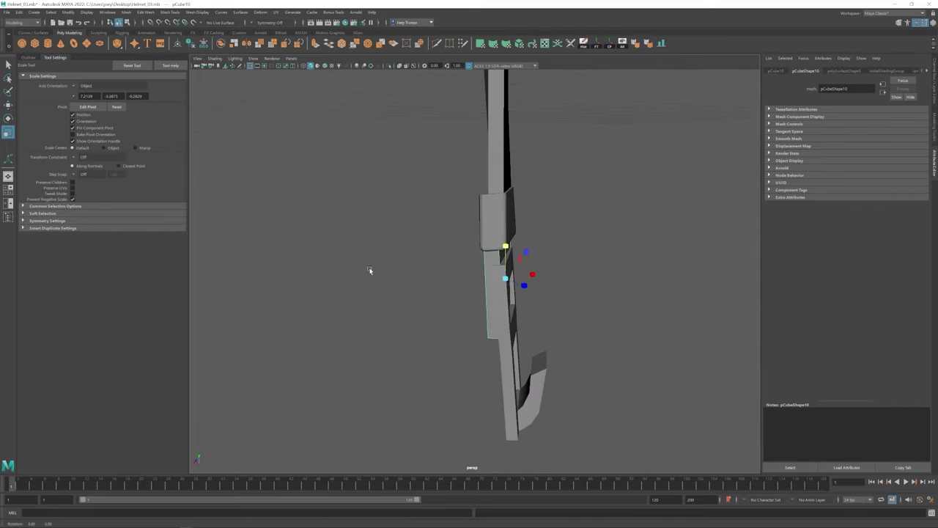
left_click(85, 85)
left_click(95, 130)
left_click_drag(439, 297, 495, 308, "alt")
scroll(501, 292, "up", 3)
- Extrude the strap's end edges twice and move the new section toward the buckle
left_click(469, 272)
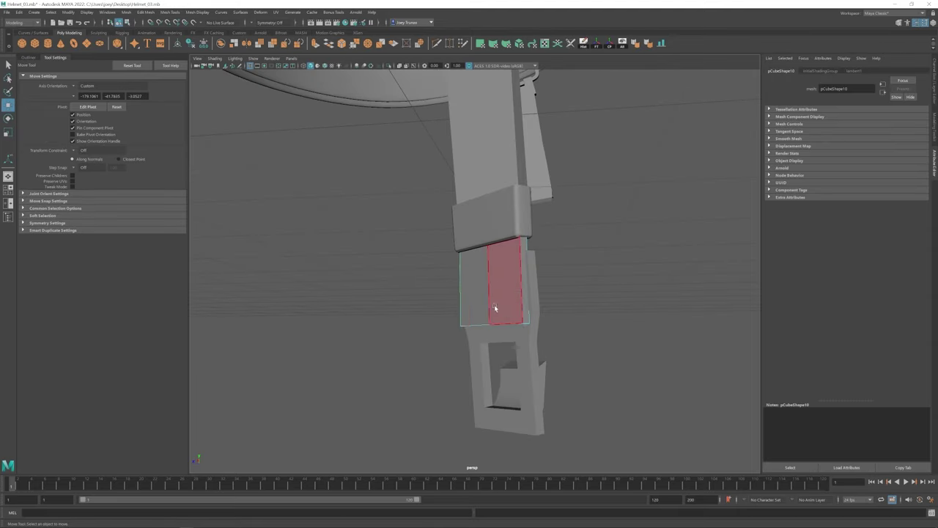
left_click_drag(494, 356, 494, 308, "alt")
key("ctrl+e")
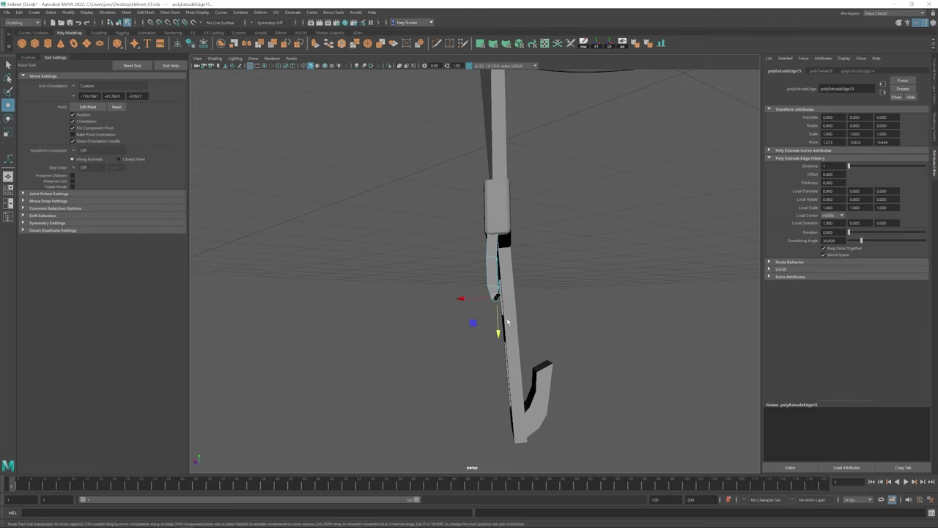
key("ctrl+e")
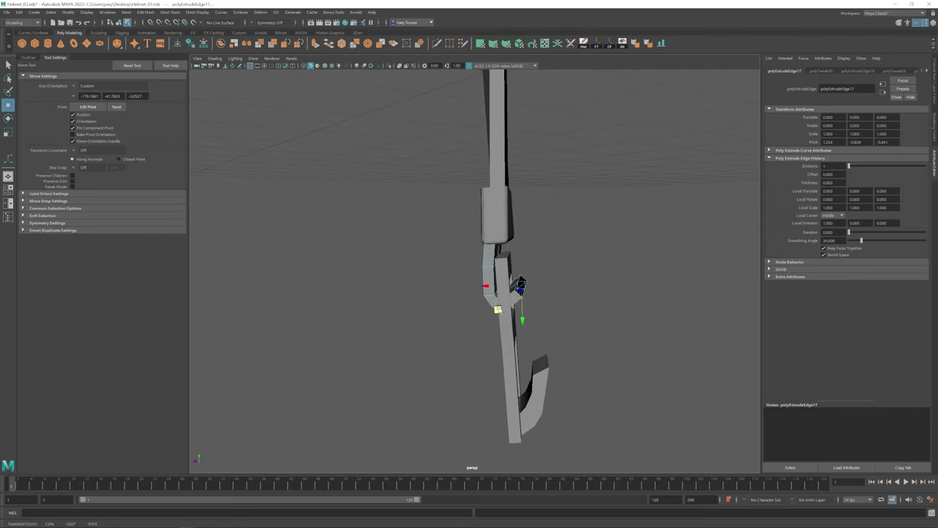
left_click_drag(497, 309, 425, 245, "alt")
key("w")
left_click(456, 266)
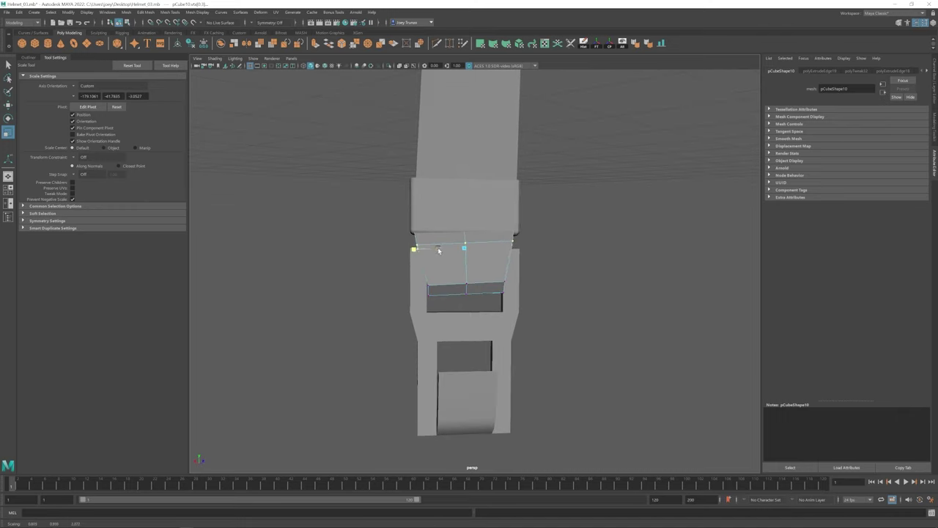
key("w")
left_click_drag(440, 252, 525, 258, "alt")
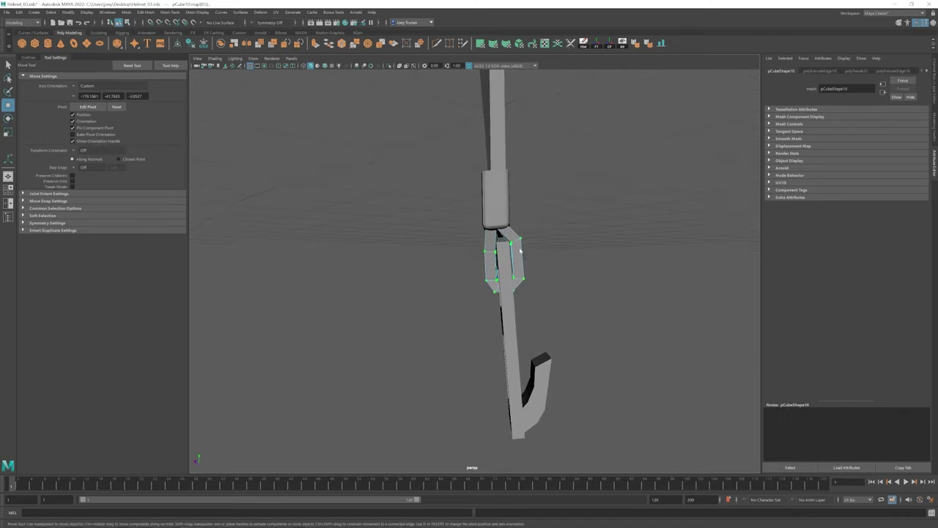
- Scale the strap's edge loop slightly inward and move the faces into place through the buckle
key("F8")
left_click_drag(463, 267, 534, 277, "alt")
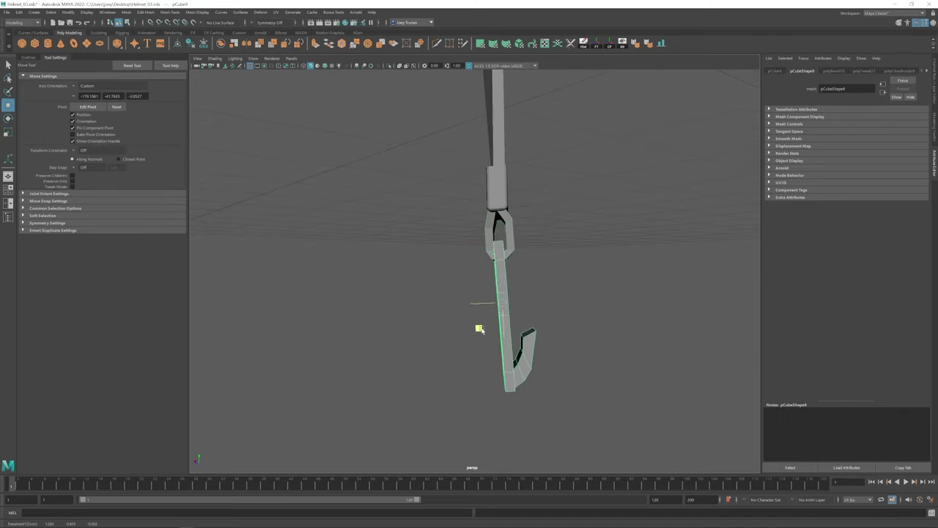
left_click_drag(480, 328, 443, 255, "alt")
key("F9")
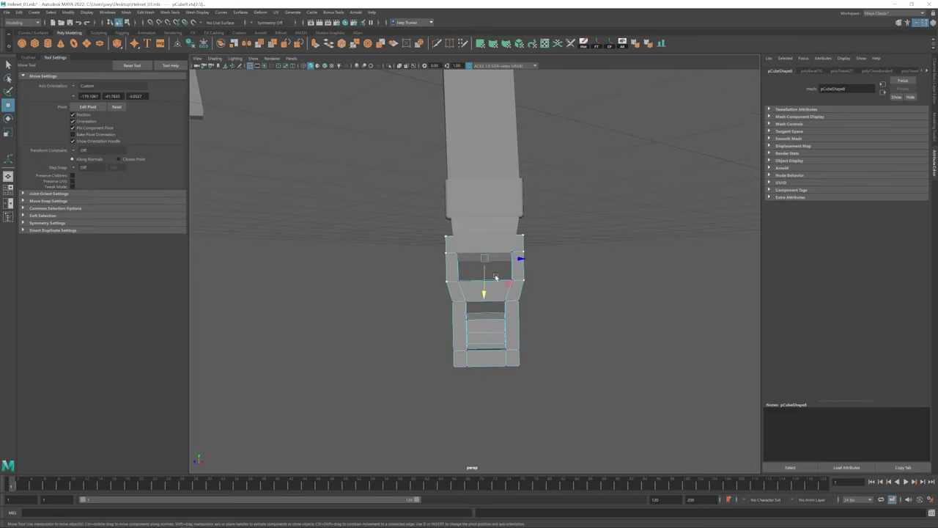
key("r")
left_click_drag(520, 258, 485, 181)
key("F8")
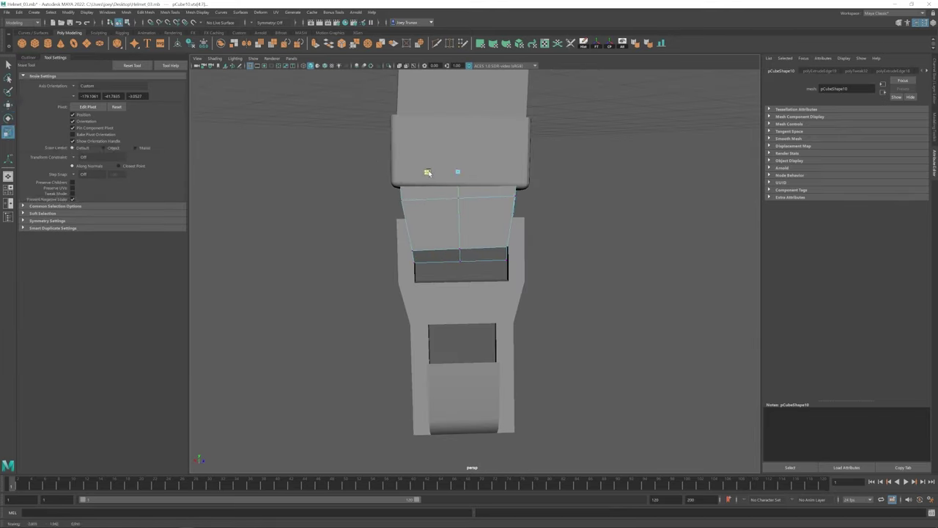
scroll(476, 168, "down", 5)
key("w")
key("4")
scroll(523, 193, "up", 4)
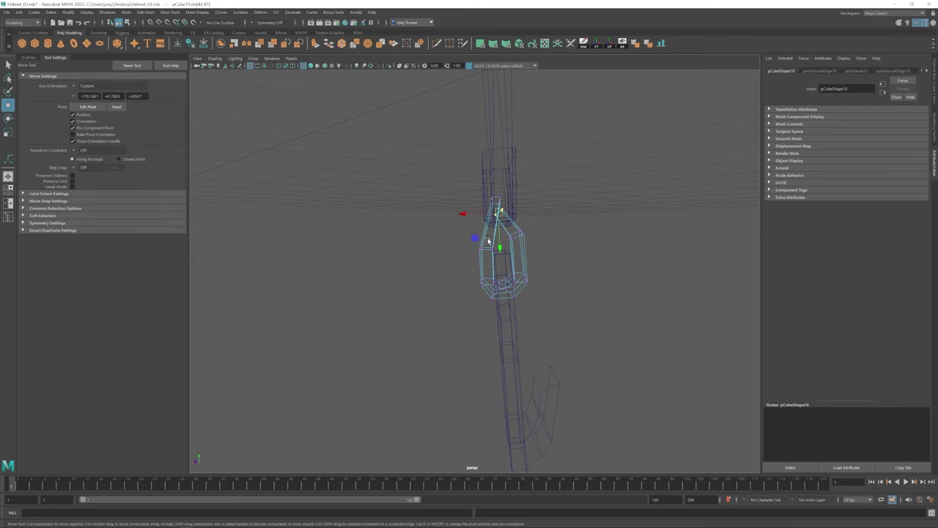
key("5")
left_click_drag(478, 231, 465, 272)
- Hide the extra sphere pSphere5 from the Outliner with Ctrl+H
left_click(635, 306)
scroll(635, 306, "down", 10)
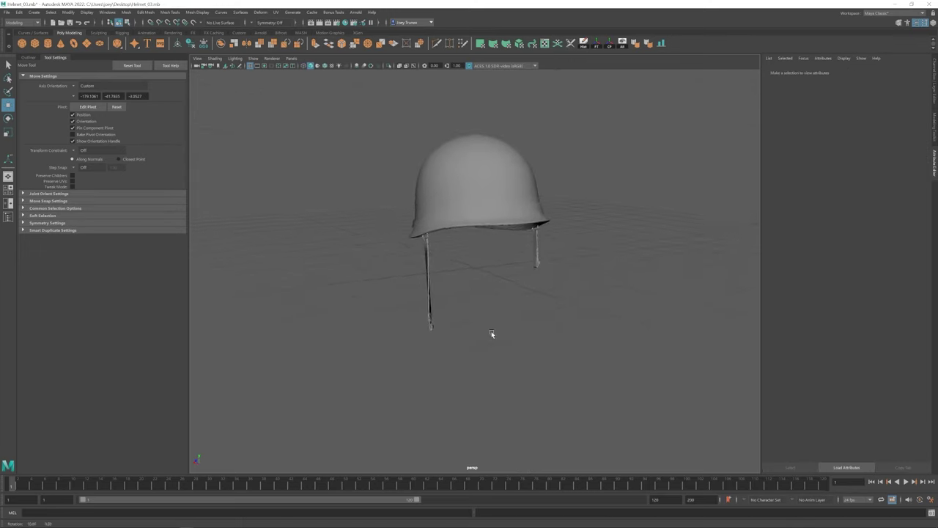
left_click_drag(469, 314, 497, 314, "alt")
left_click(469, 183)
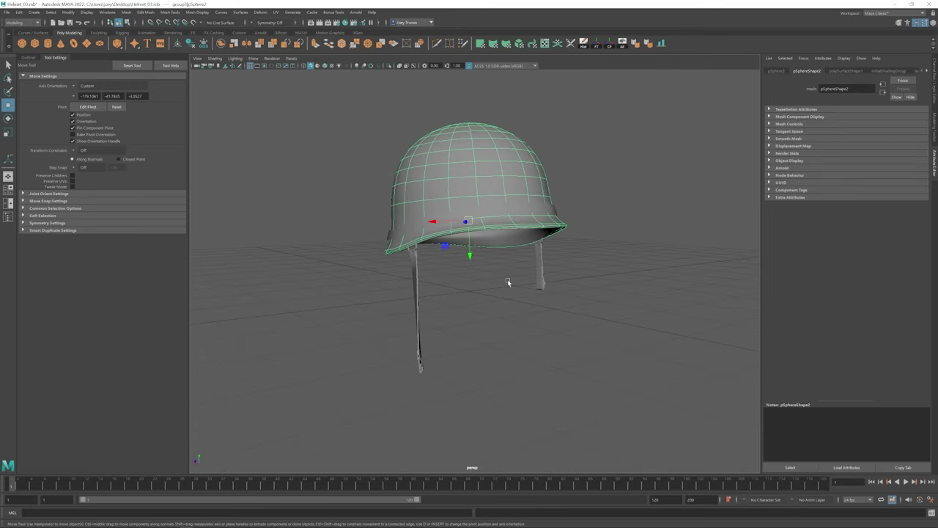
left_click(28, 58)
key("ctrl+h")
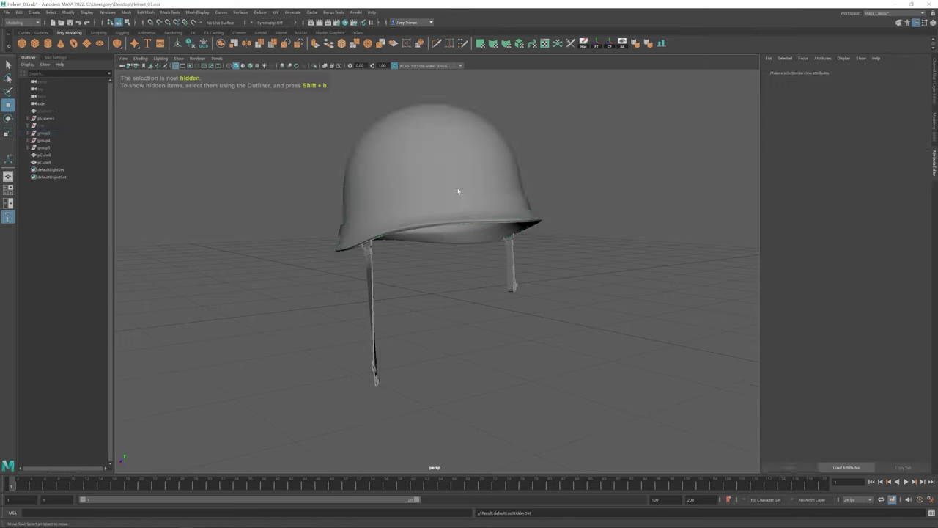
- Apply Mesh > Smooth to the helmet shell pSphere2
left_click(479, 256)
scroll(465, 284, "up", 2)
left_click_drag(464, 285, 439, 293, "alt")
left_click(127, 12)
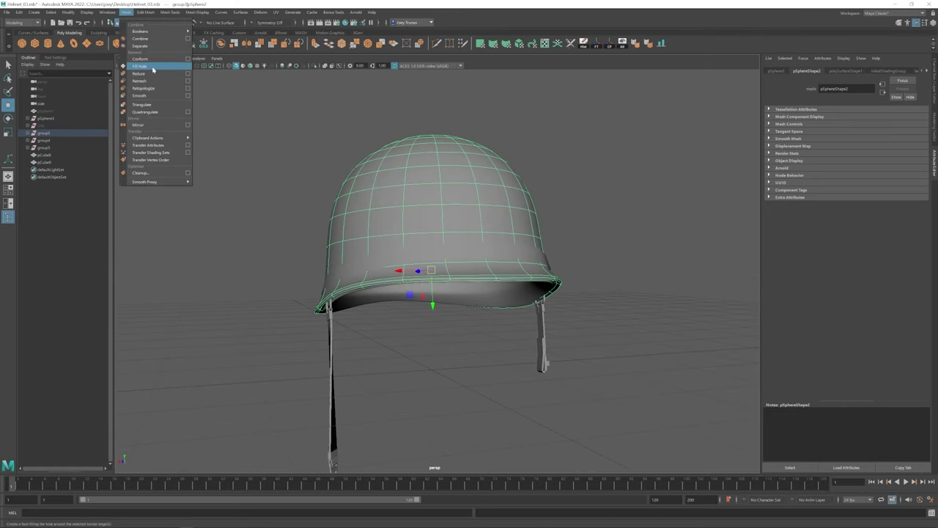
left_click(147, 97)
- Undo the smooth, then reapply it so the shell stays a denser, rounder mesh
left_click(585, 229)
key("ctrl+z")
key("ctrl+z")
key("ctrl+z")
key("ctrl+z")
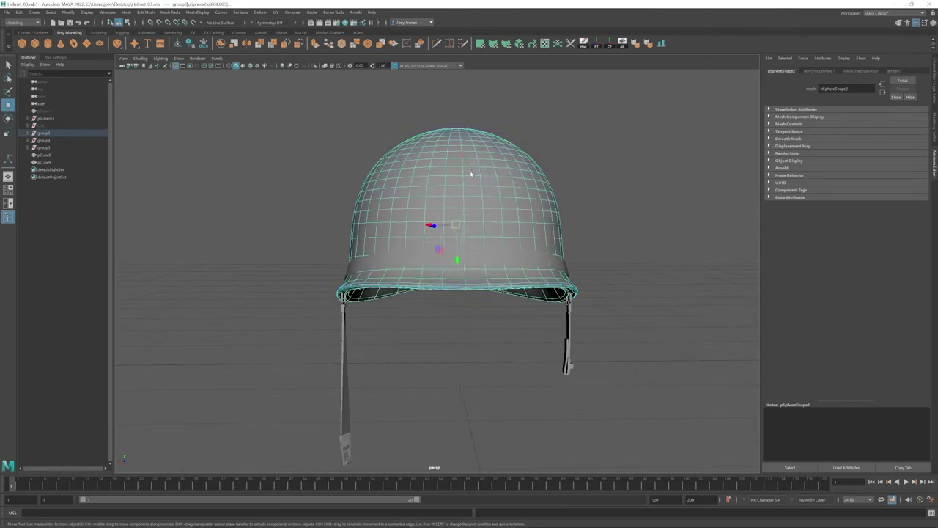
key("ctrl+z")
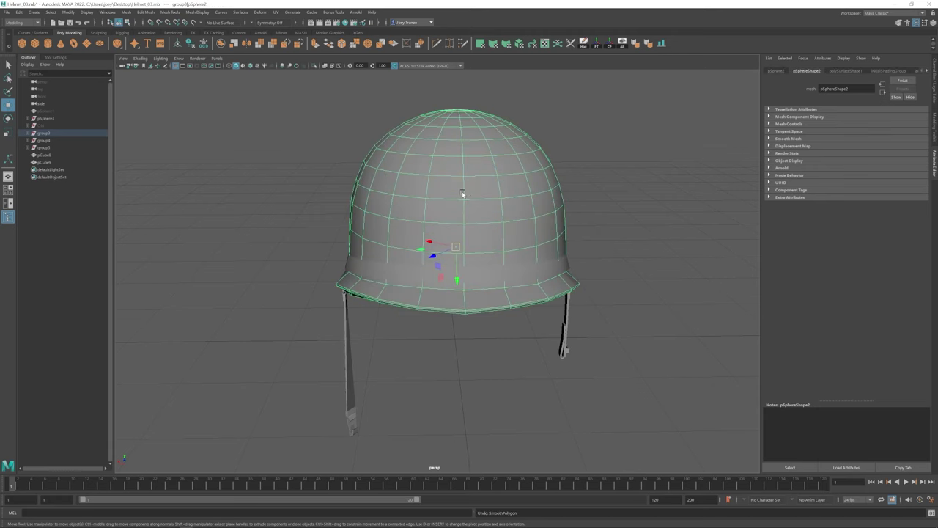
key("ctrl+z")
key("ctrl+z")
key("ctrl+z")
key("ctrl+z")
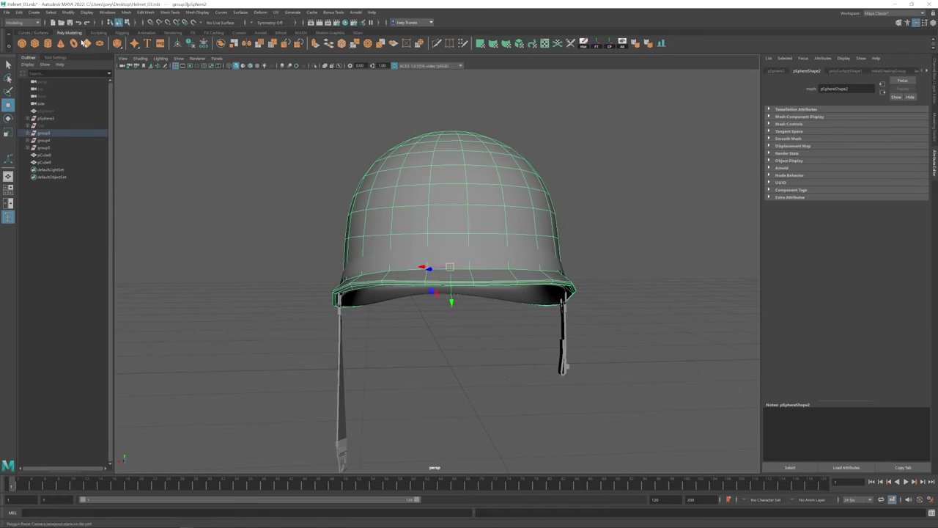
key("ctrl+z")
key("ctrl+z")
key("ctrl+z")
key("ctrl+z")
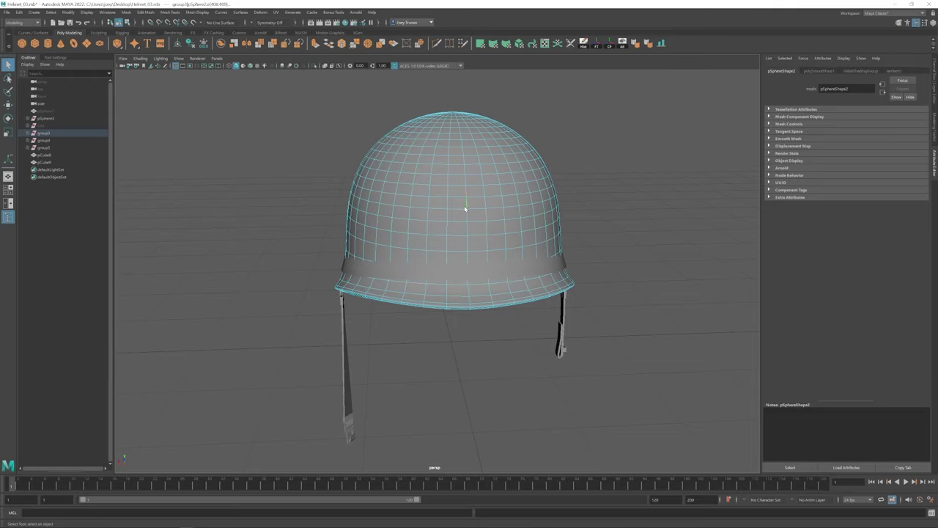
key("ctrl+z")
key("ctrl+z")
key("ctrl+z")
key("ctrl+z")
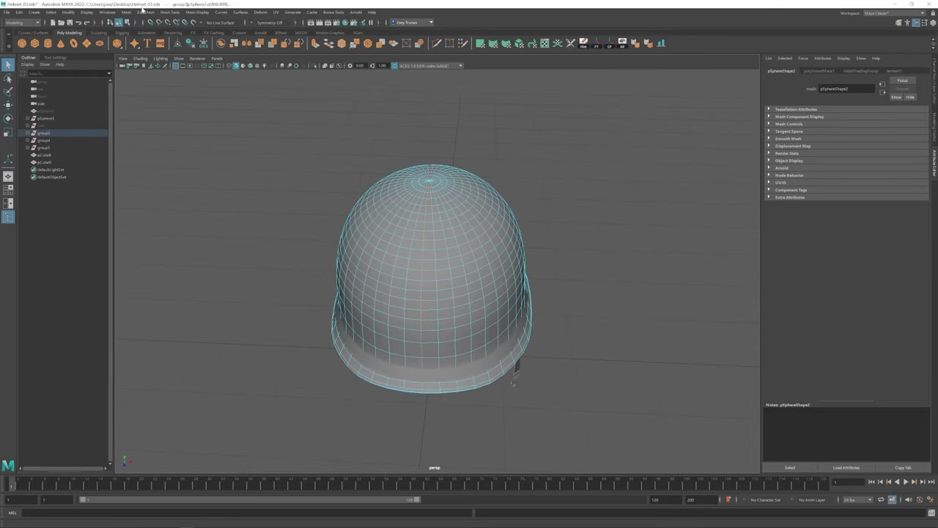
- Bevel the helmet shell with Fraction 1 and Segments 1, rounding the brim lip
left_click(142, 11)
left_click(158, 35)
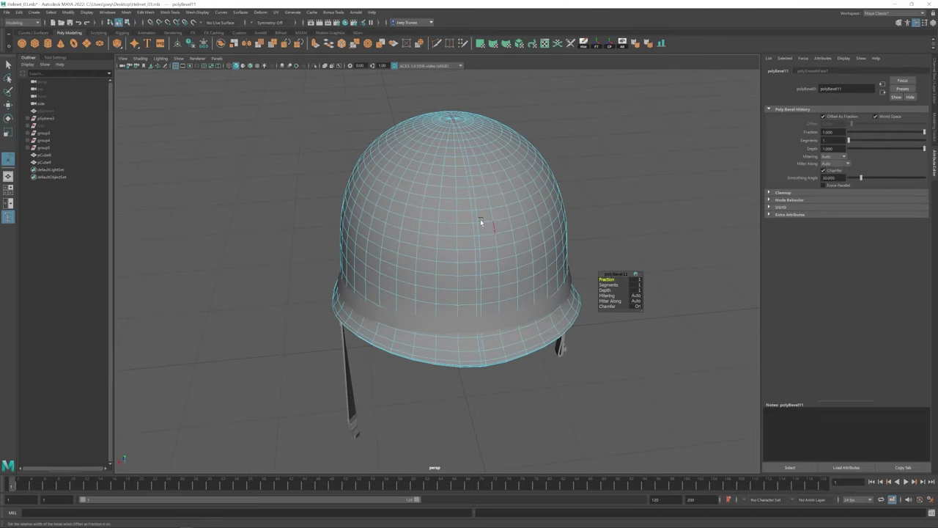
left_click_drag(480, 221, 452, 200, "alt")
left_click(450, 200)
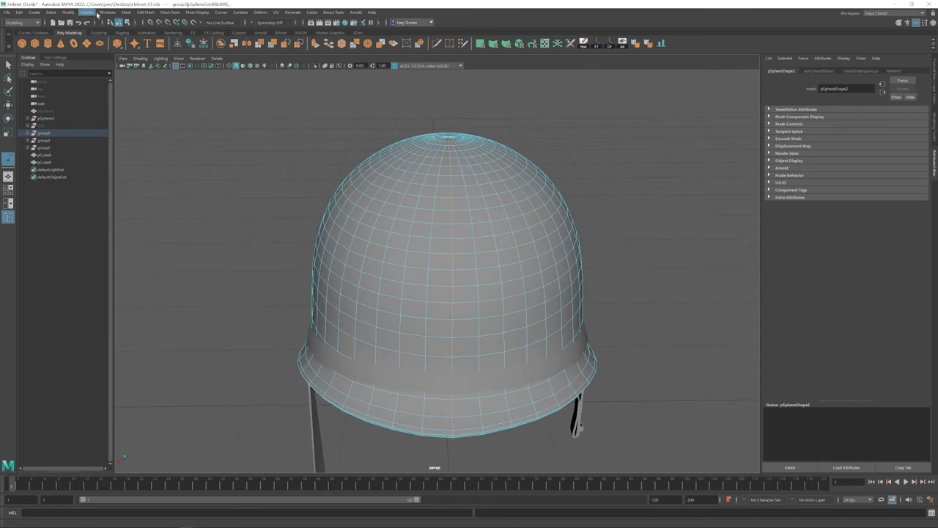
- Open the Modeling Toolkit and inspect the helmet dome and brim from several angles
scroll(473, 159, "up", 5)
key("w")
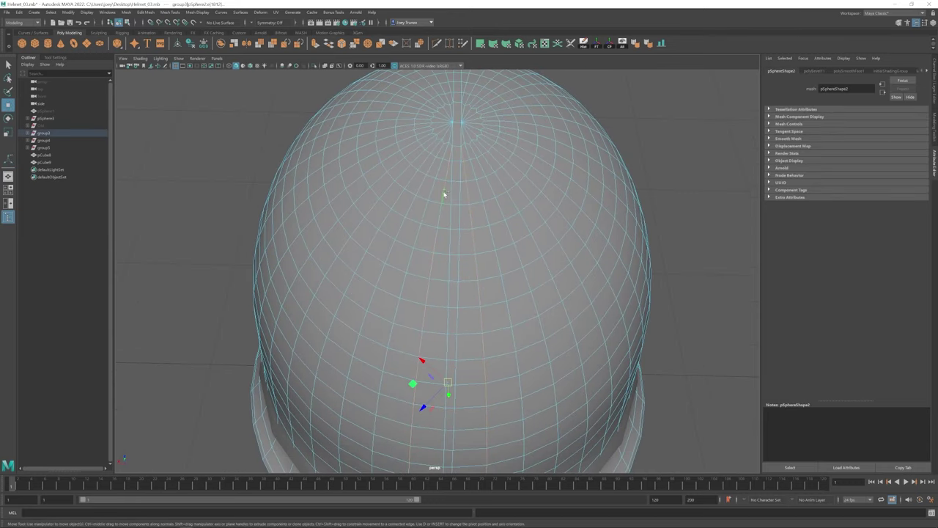
scroll(465, 84, "down", 3)
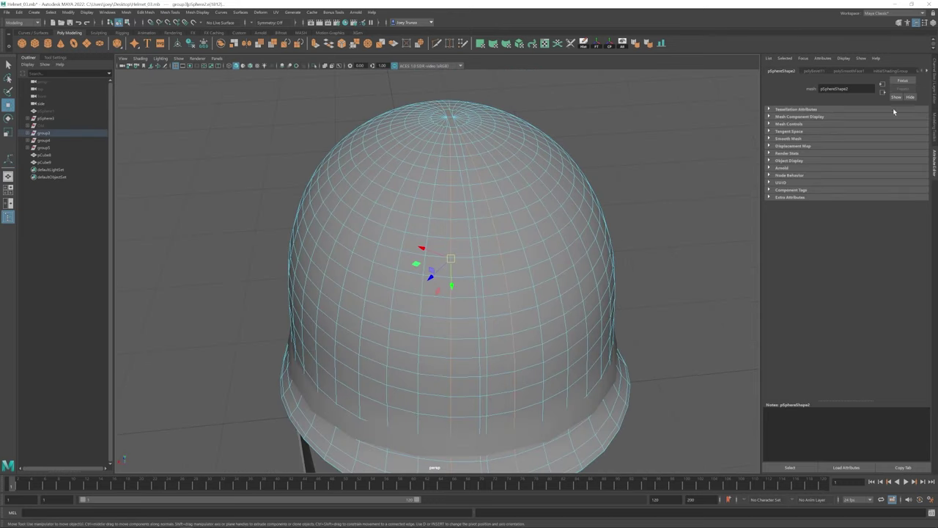
left_click(934, 126)
scroll(452, 278, "down", 2)
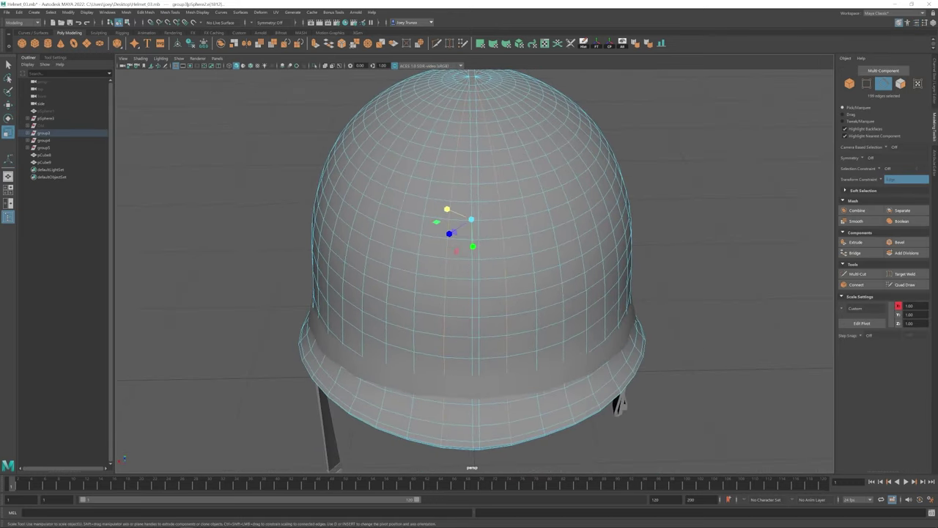
key("ctrl+shift+t")
key("w")
left_click_drag(459, 223, 511, 132, "alt")
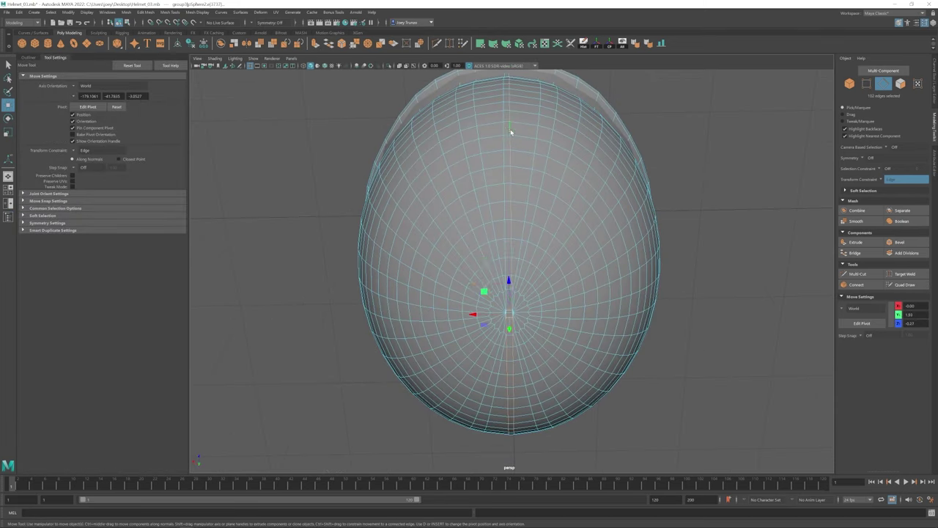
left_click_drag(389, 279, 526, 197, "alt")
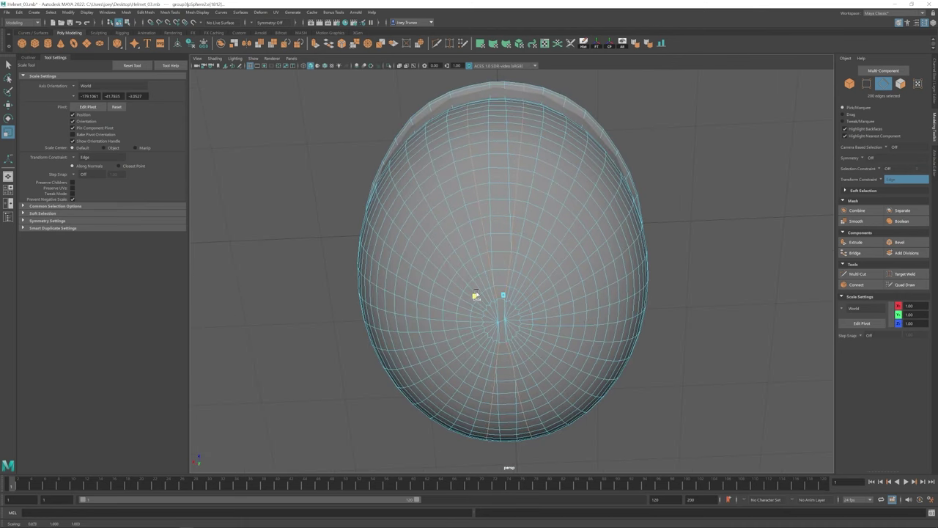
left_click_drag(476, 294, 471, 288, "alt")
scroll(521, 192, "up", 5)
- Select the vertex ring around the dome's pole and scale it
key("F9")
key("w")
left_click(473, 159)
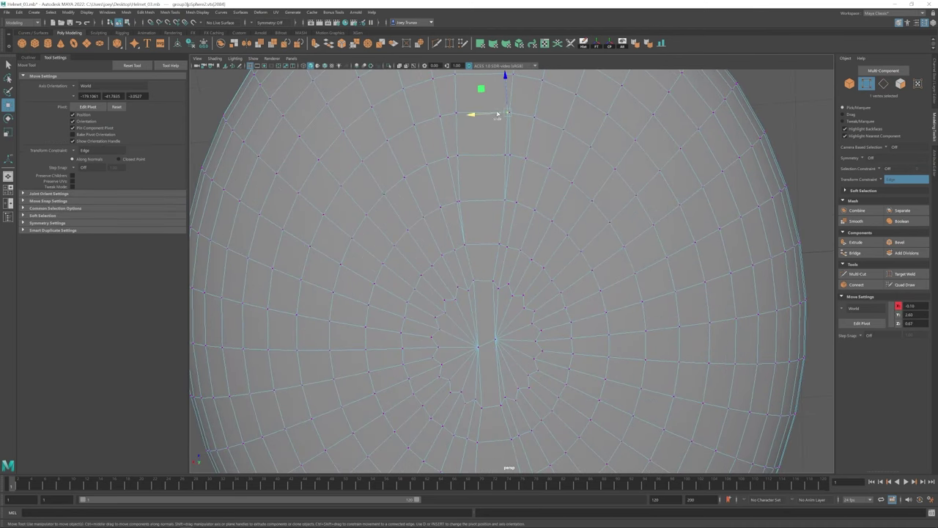
left_click(499, 246)
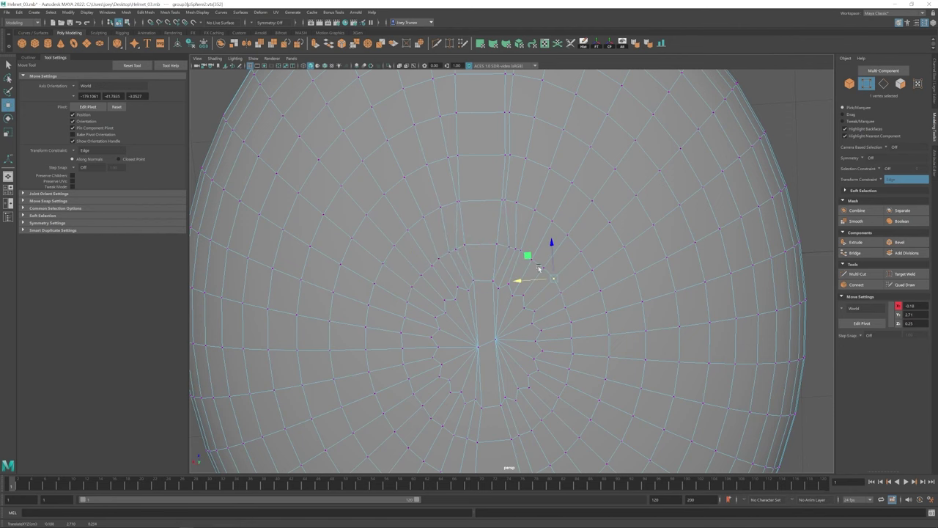
left_click_drag(539, 268, 505, 219, "alt")
double_click(427, 287, "shift")
key("r")
left_click_drag(419, 287, 460, 247, "alt")
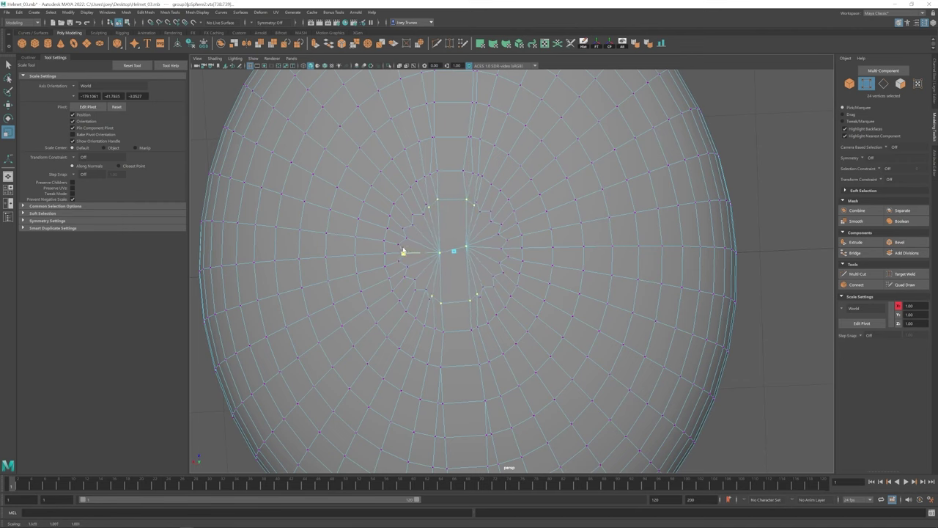
left_click_drag(404, 252, 425, 190, "alt")
- Slide pole vertices along their edges with Transform Constraint set to Edge
left_click(450, 211)
key("w")
left_click_drag(455, 220, 469, 146, "alt")
left_click(889, 179)
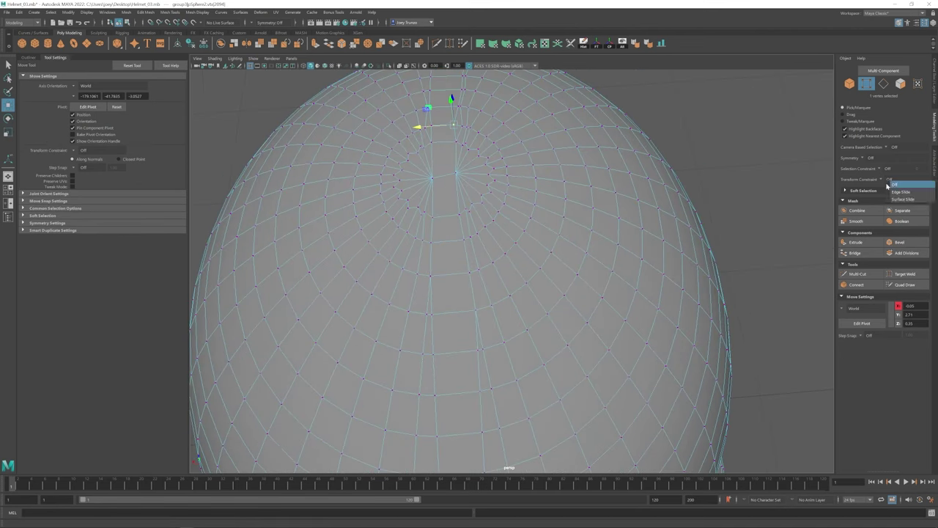
left_click_drag(468, 93, 469, 132, "alt")
left_click_drag(473, 128, 444, 129)
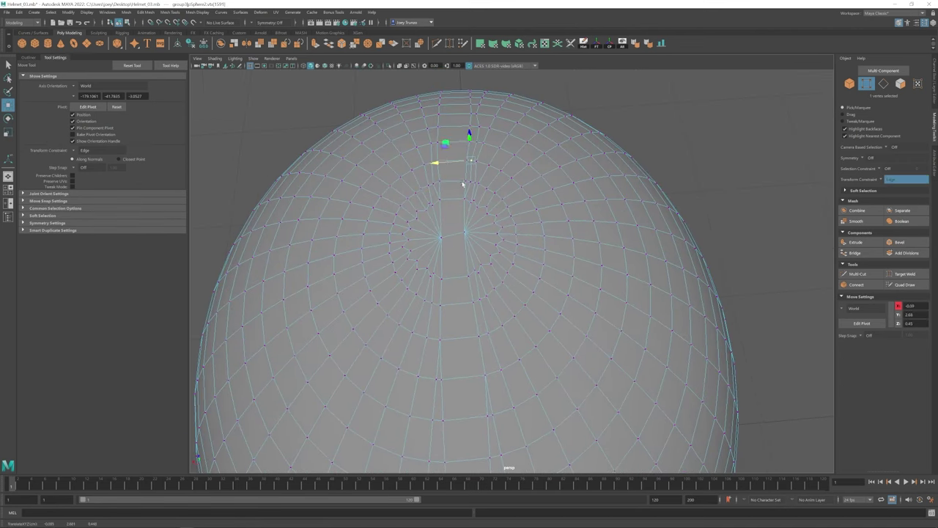
left_click_drag(449, 225, 400, 174, "alt")
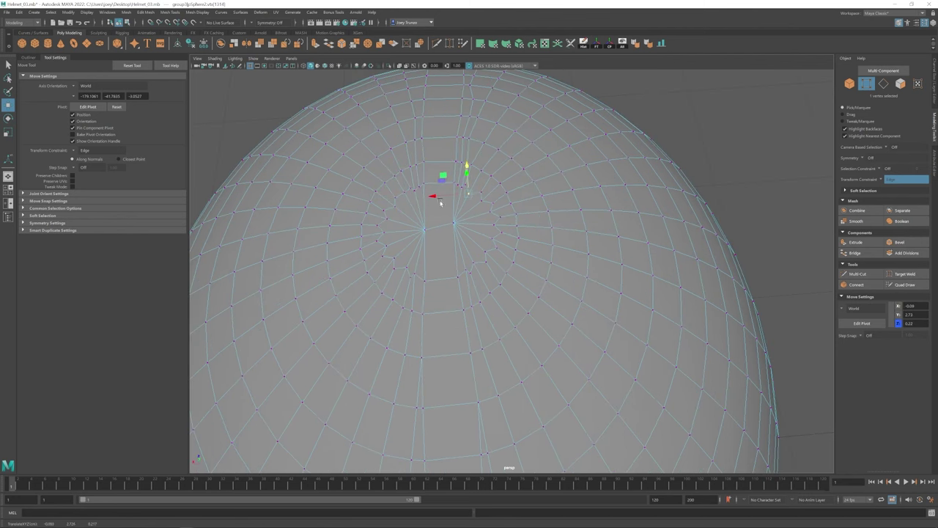
scroll(513, 213, "down", 5)
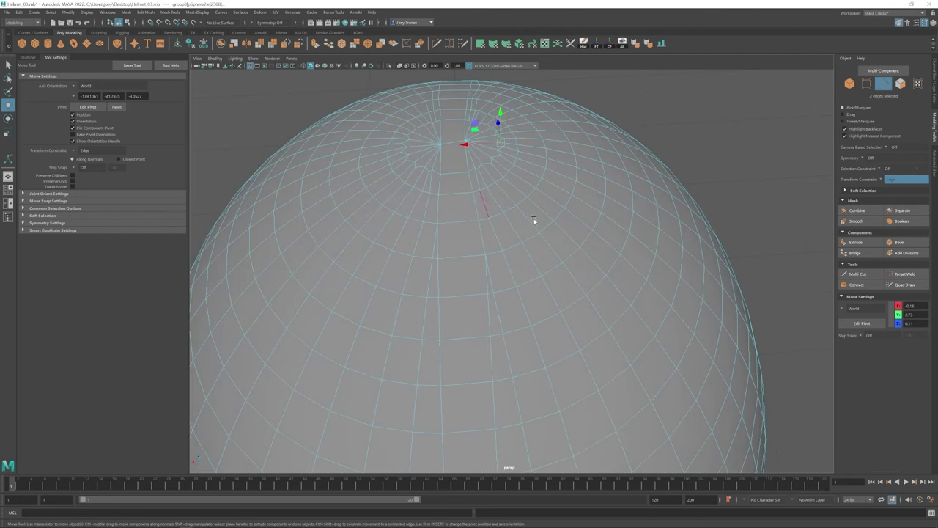
left_click_drag(486, 227, 479, 260, "alt")
- Add another edge loop, turn off the edge constraint, and shift the loops slightly along X
key("r")
left_click_drag(499, 304, 480, 199, "alt")
key("w")
double_click(423, 283, "shift")
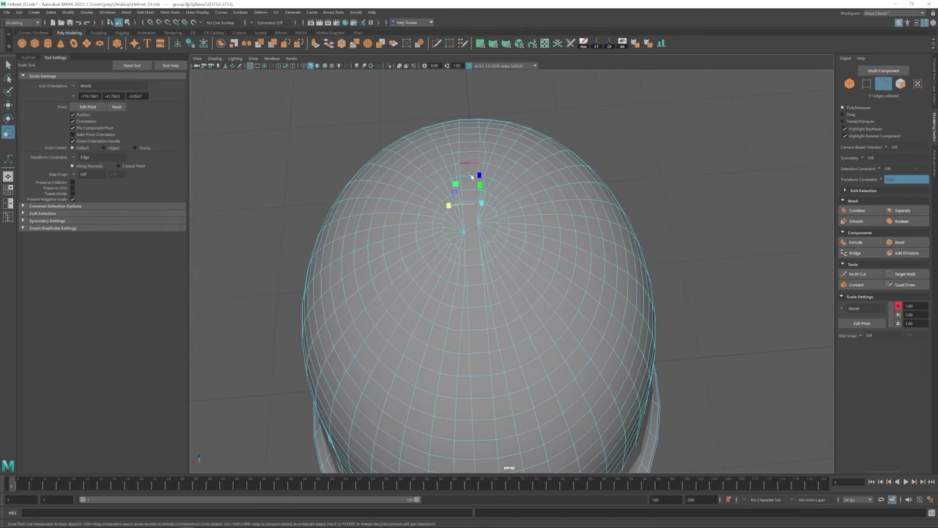
left_click_drag(511, 251, 477, 256, "alt")
left_click(895, 182)
mouse_move(469, 252)
left_mouse_down()
mouse_move(454, 252)
mouse_move(484, 242)
left_mouse_up()
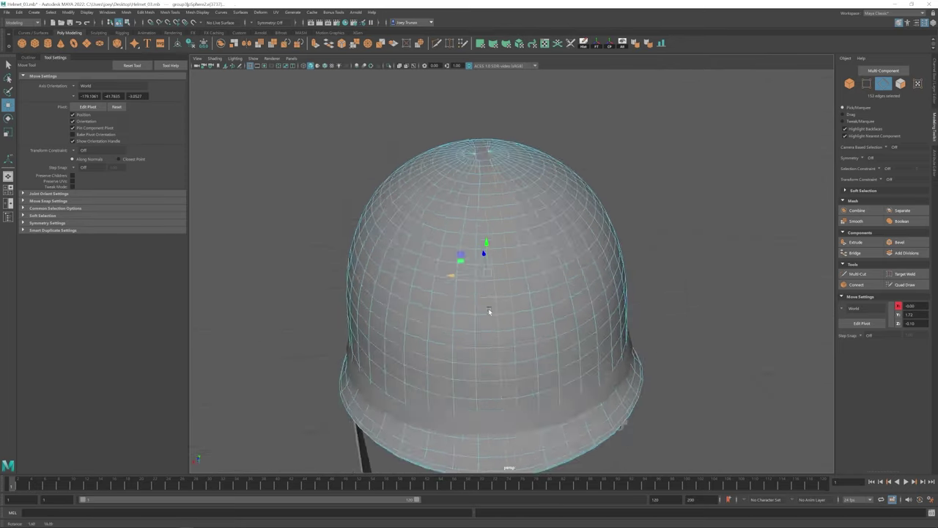
- Check the spacing around the pole from an angled front view in edge mode
key("f")
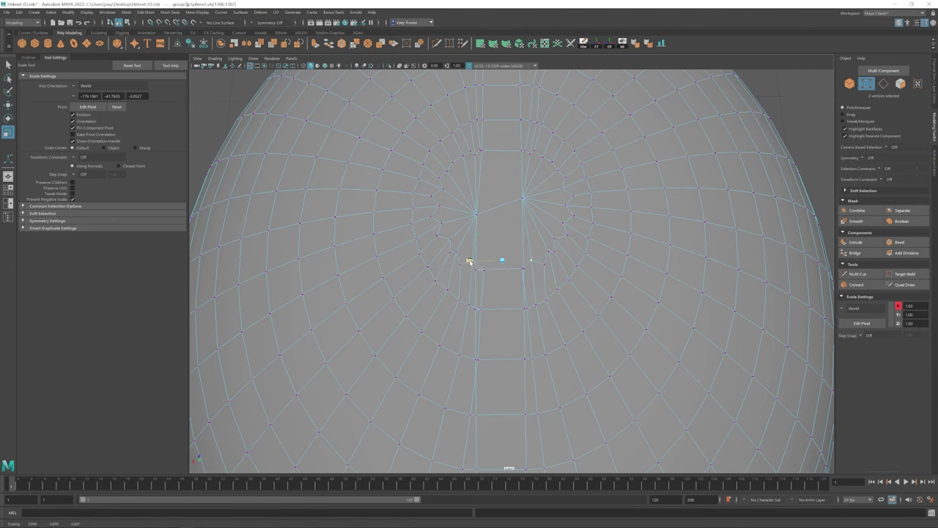
scroll(460, 312, "down", 3)
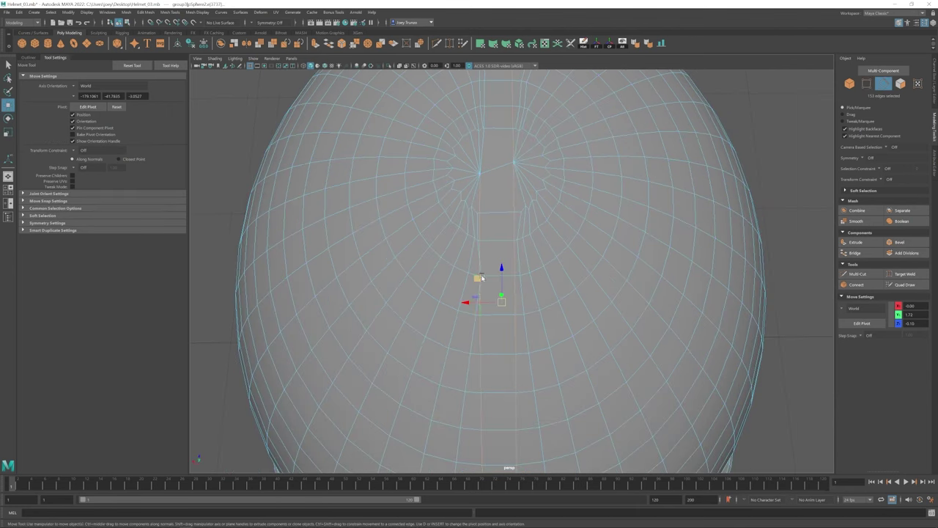
left_click_drag(460, 312, 472, 229, "alt")
key("F10")
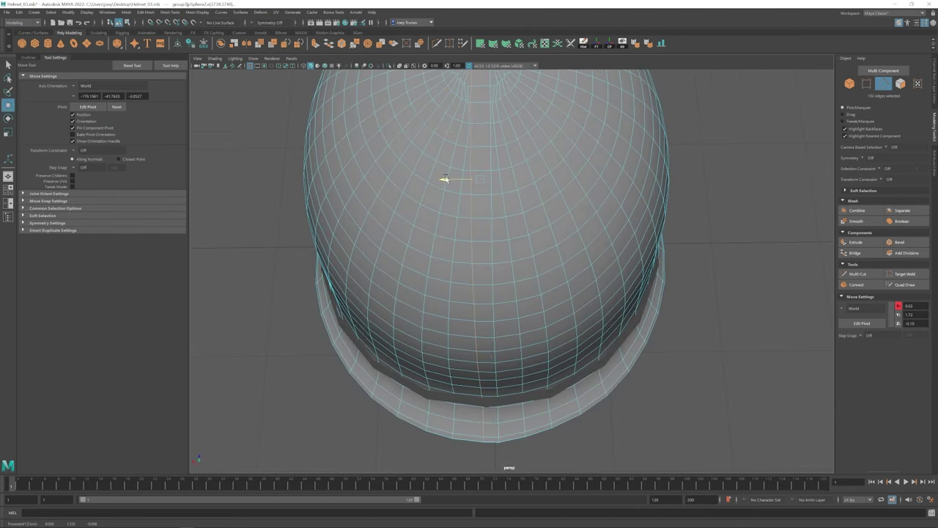
left_click_drag(445, 178, 512, 211, "alt+shift")
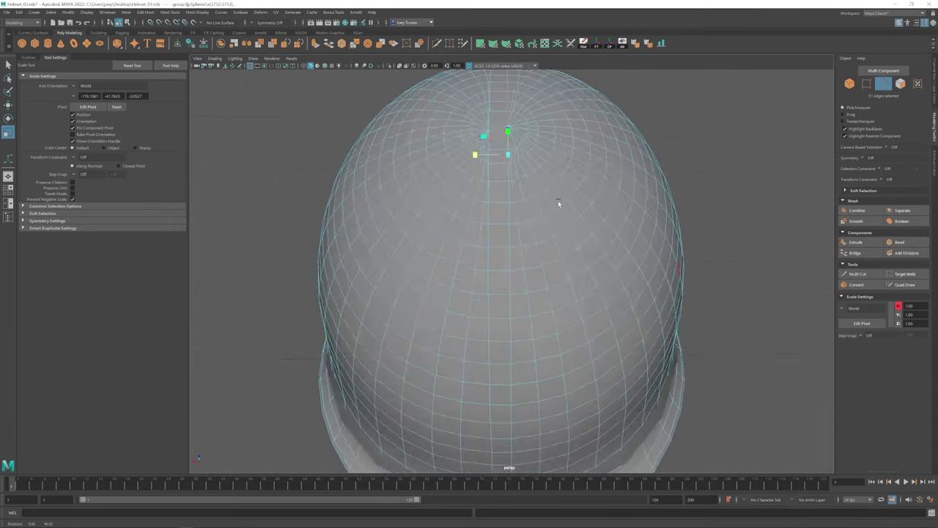
left_click(889, 179)
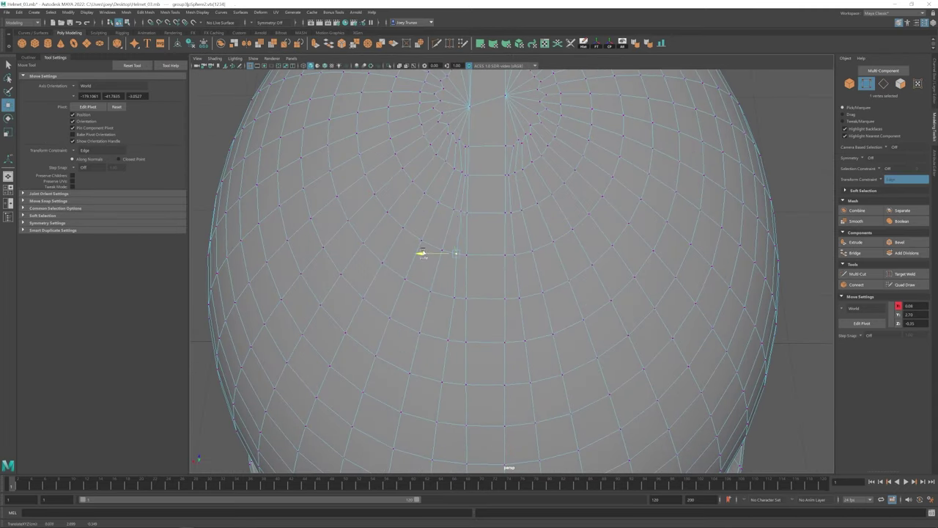
left_click_drag(423, 255, 471, 220, "alt")
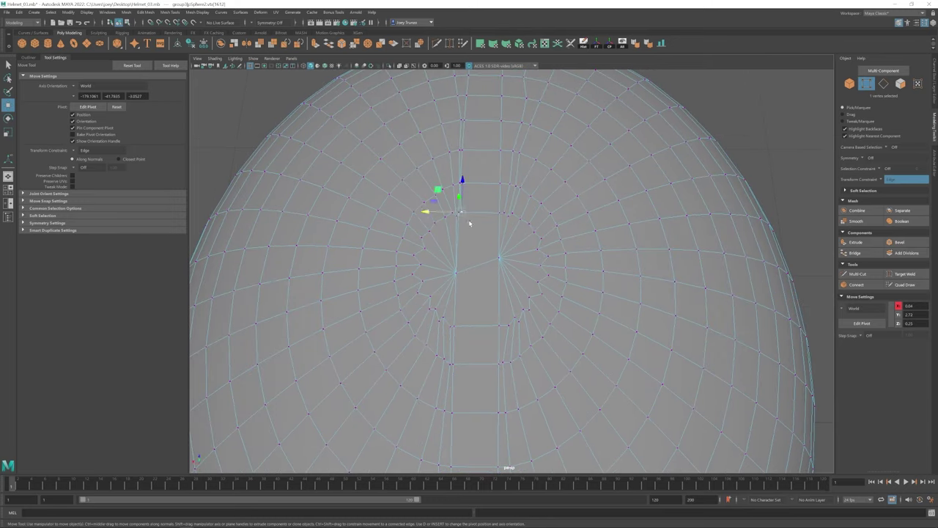
scroll(472, 230, "up", 5)
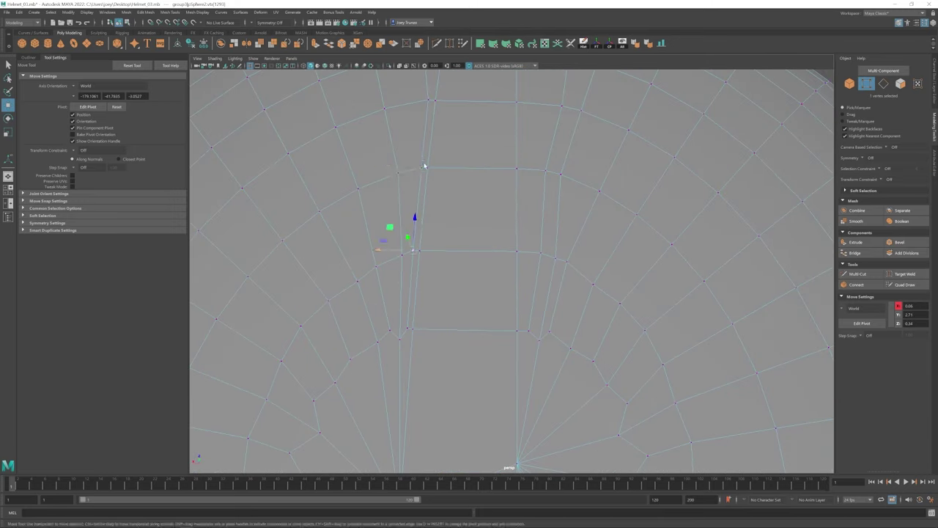
scroll(542, 191, "down", 10)
- Select a strip of faces over the dome and inspect it from the side
key("F11")
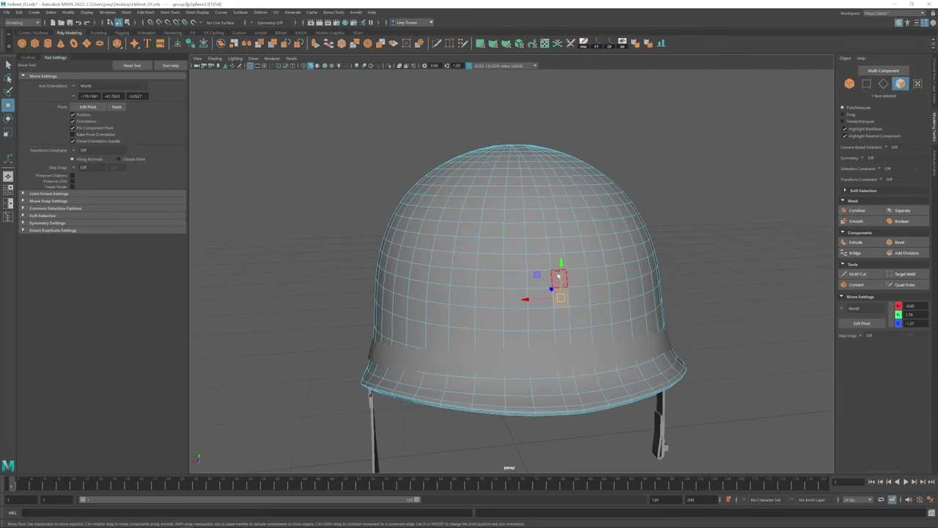
double_click(584, 264)
left_click_drag(564, 286, 528, 243, "alt")
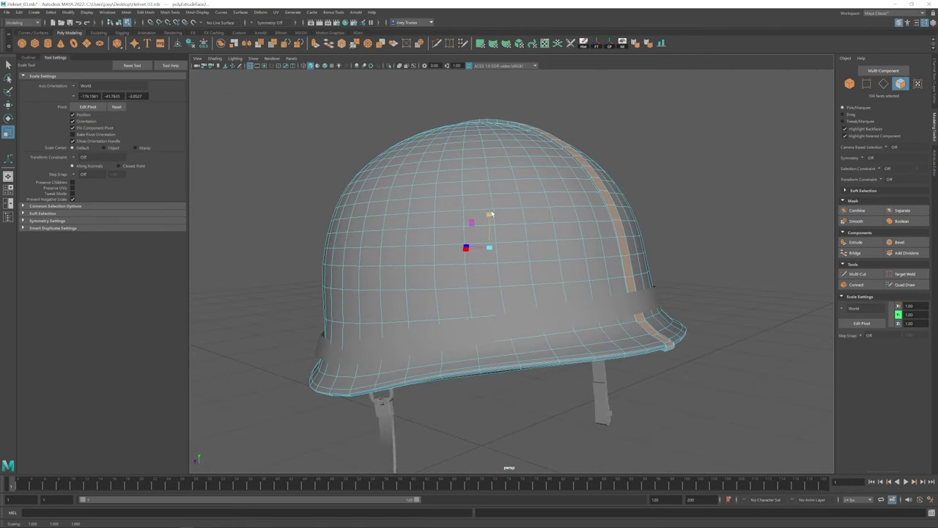
left_click_drag(492, 213, 437, 255, "alt")
key("w")
key("F8")
- Reselect the helmet shell and toggle between edge and object selection
left_click(643, 151)
scroll(538, 271, "down", 3)
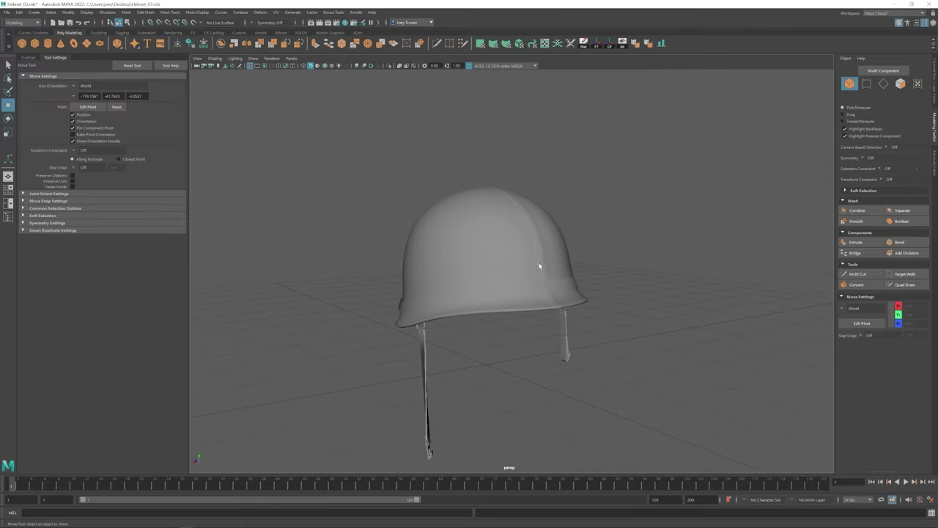
scroll(538, 266, "up", 3)
left_click(474, 207)
key("F10")
scroll(449, 221, "up", 2)
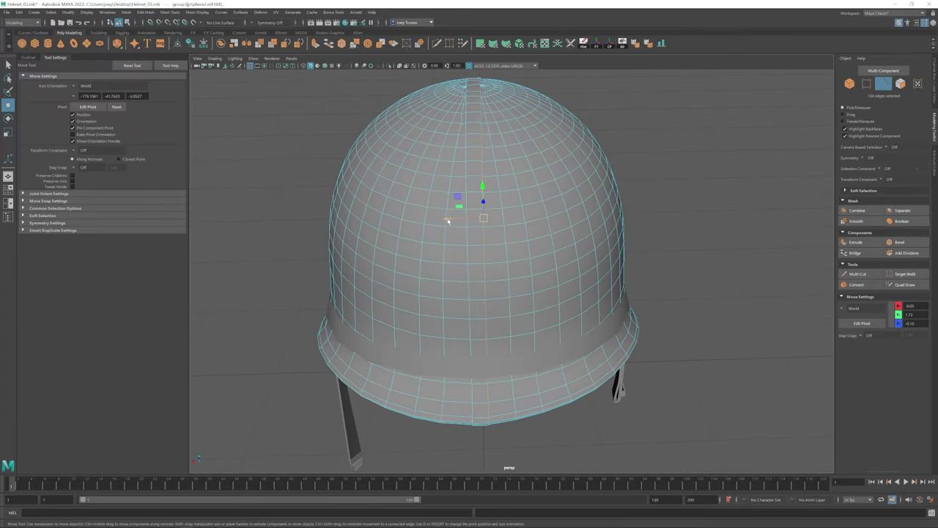
scroll(440, 217, "down", 2)
key("F8")
- Apply Edit Mesh > Bevel to the selected edge loop from a side-front view
left_click_drag(478, 224, 543, 300, "alt")
left_click(542, 299)
scroll(591, 327, "up", 5)
key("F10")
scroll(469, 168, "up", 3)
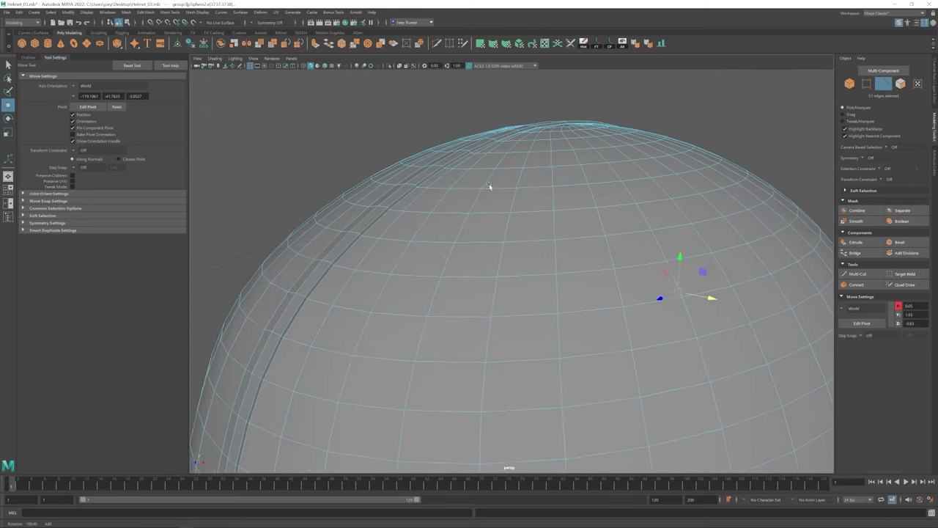
scroll(439, 173, "down", 4)
left_click(145, 12)
key("q")
- Frame the helmet and select the vertical edge loop running over the dome
key("F8")
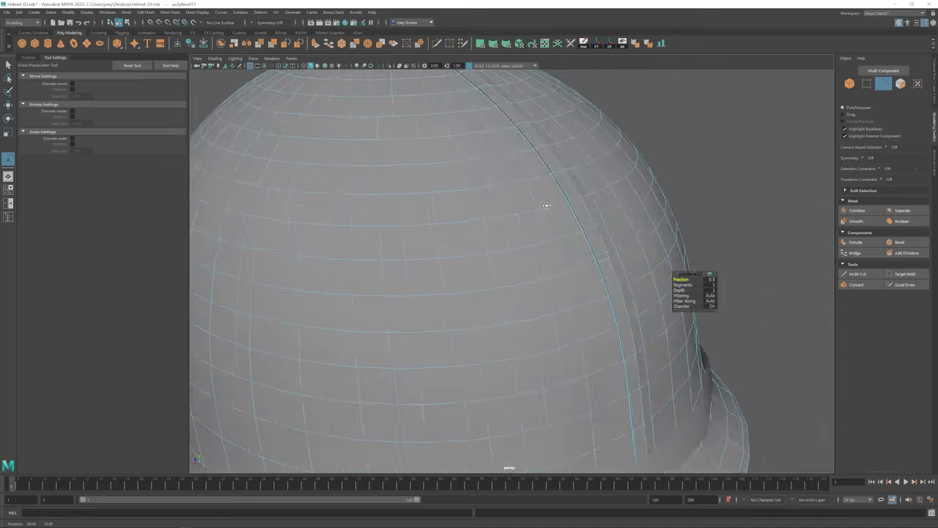
scroll(673, 116, "up", 3)
key("f")
scroll(514, 255, "up", 6)
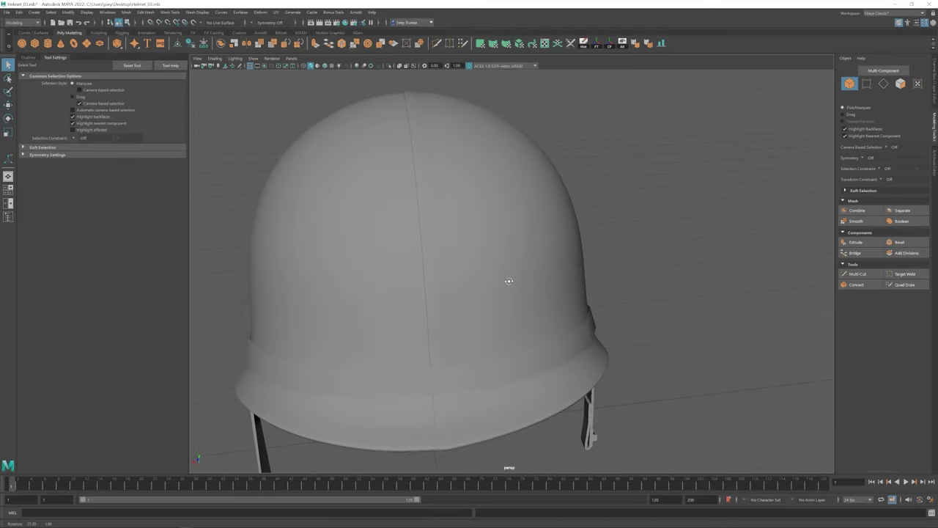
left_click(488, 176)
key("F10")
double_click(463, 145)
key("f")
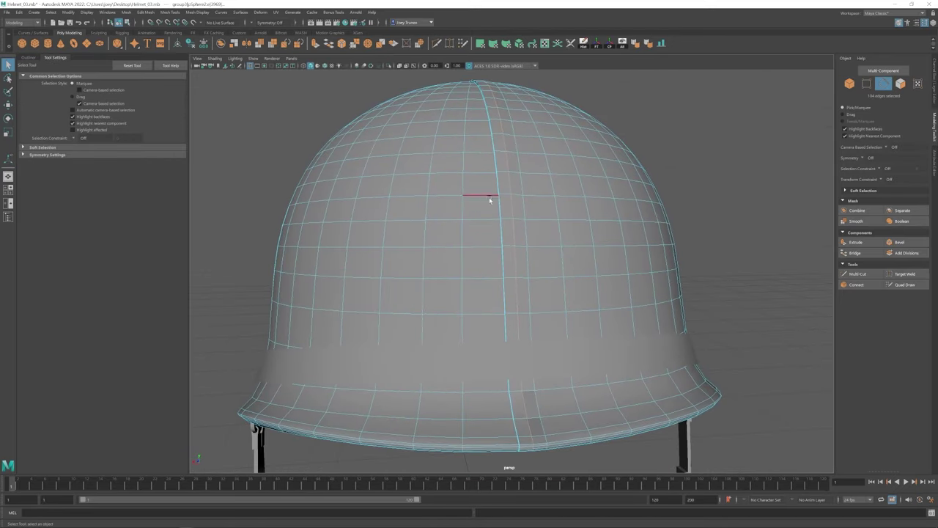
scroll(491, 199, "up", 3)
- Adjust the seam loop with the Scale and Move tools and check it from above
key("r")
key("w")
left_click_drag(477, 256, 505, 253, "alt")
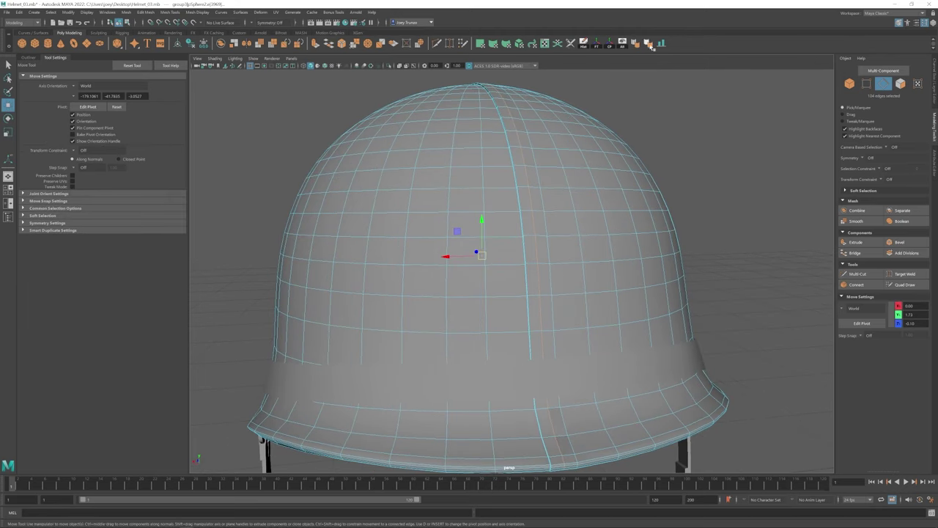
key("F8")
scroll(561, 200, "down", 6)
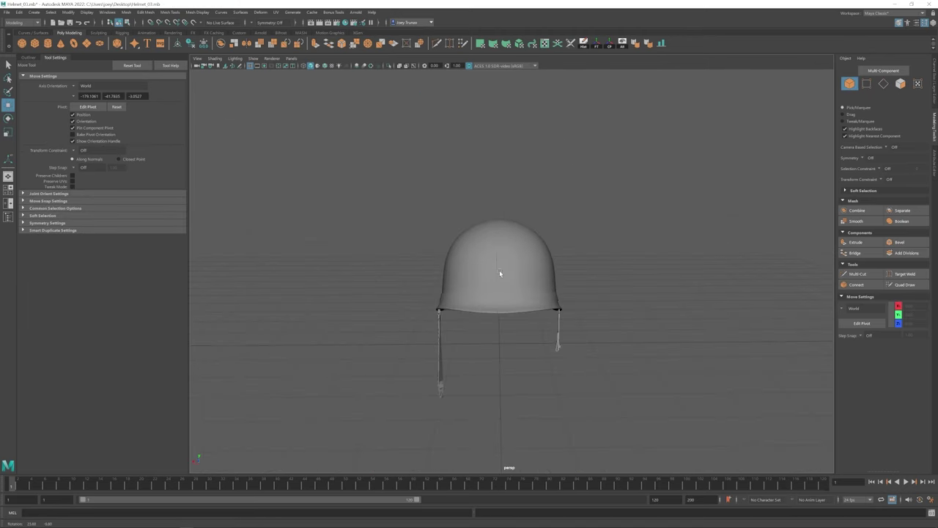
left_click_drag(521, 267, 554, 303, "alt")
- Select the helmet and apply Mesh > Smooth to it
left_click(521, 219)
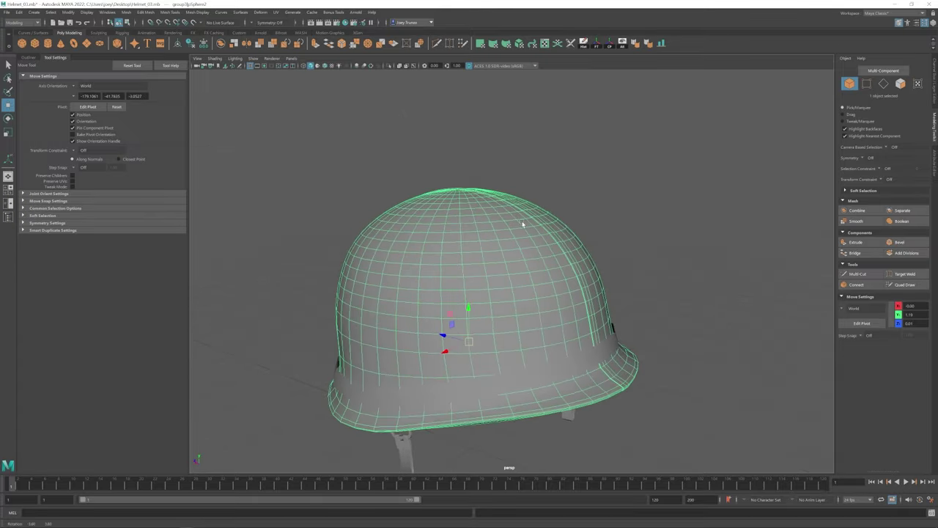
left_click_drag(521, 220, 494, 262, "alt")
left_click(126, 12)
left_click(156, 90)
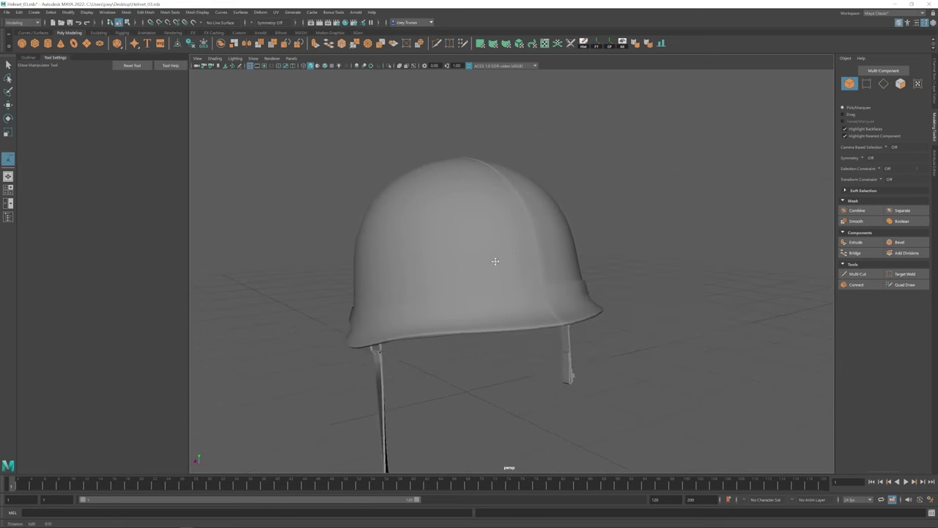
- Pick a face near the top of the smoothed dome and inspect it in vertex mode
scroll(484, 166, "up", 3)
key("ctrl+F11")
scroll(484, 166, "up", 1)
left_click(495, 154)
scroll(495, 155, "up", 3)
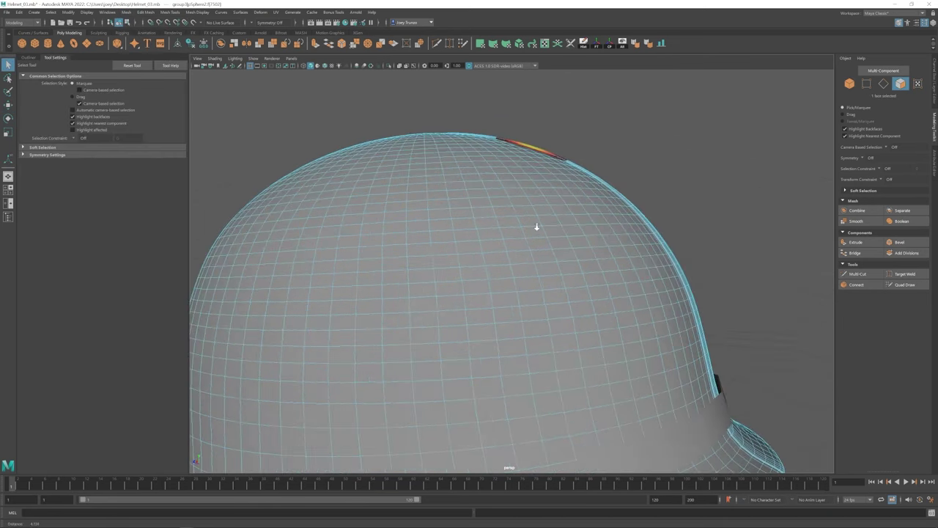
key("w")
key("F9")
left_click_drag(536, 153, 533, 108, "alt")
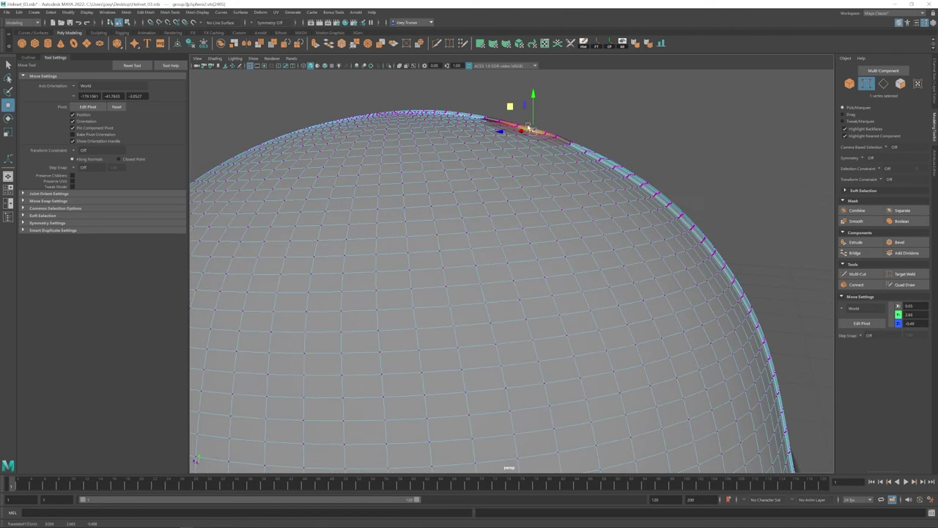
scroll(507, 242, "down", 10)
key("F8")
left_click_drag(506, 243, 463, 189, "alt")
scroll(469, 270, "up", 3)
- Select a face on the helmet top and view the dome from above and both sides
left_click(465, 224)
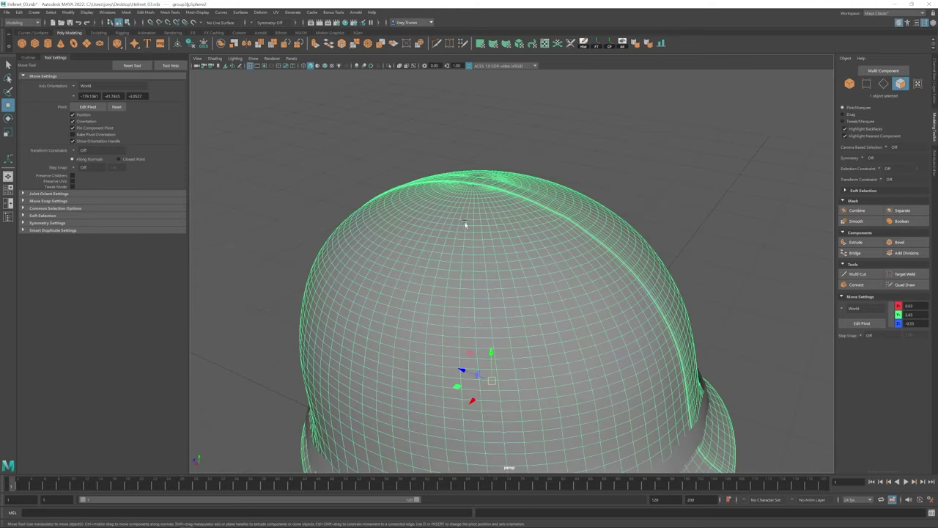
key("F11")
left_click_drag(465, 224, 461, 186, "alt")
left_click(461, 187)
left_click_drag(444, 164, 325, 303, "alt")
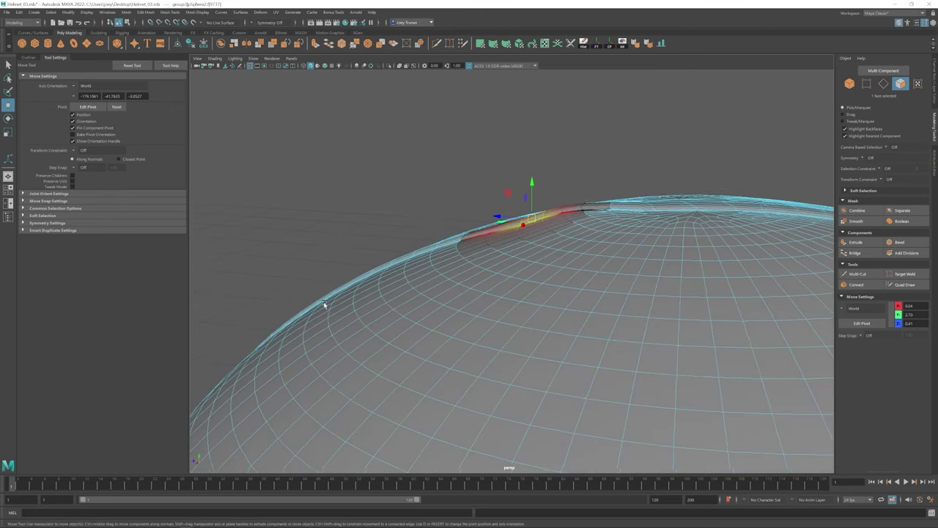
key("F8")
scroll(469, 329, "down", 3)
right_click_drag(464, 345, 540, 255, "alt")
key("F8")
left_click_drag(615, 226, 520, 256, "alt")
key("F8")
key("F8")
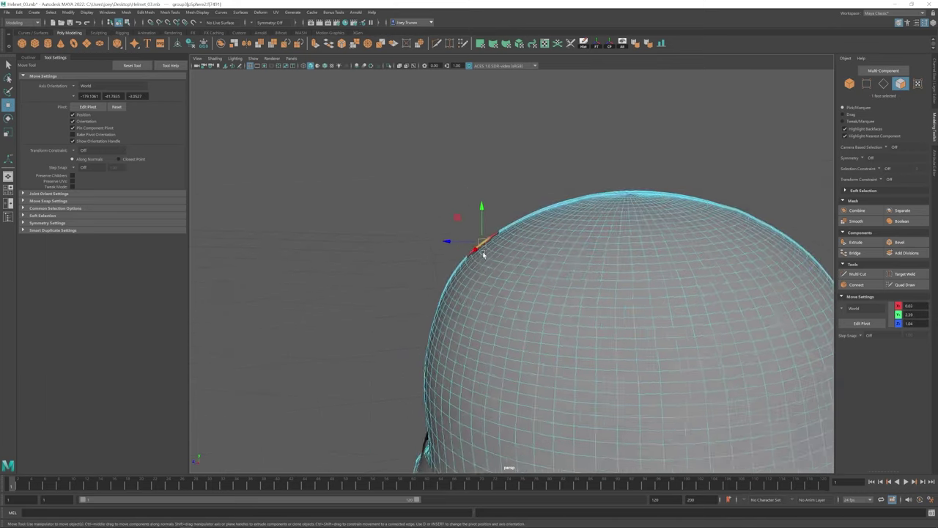
right_click_drag(477, 239, 462, 229, "alt")
left_click_drag(508, 201, 487, 286, "alt")
key("F8")
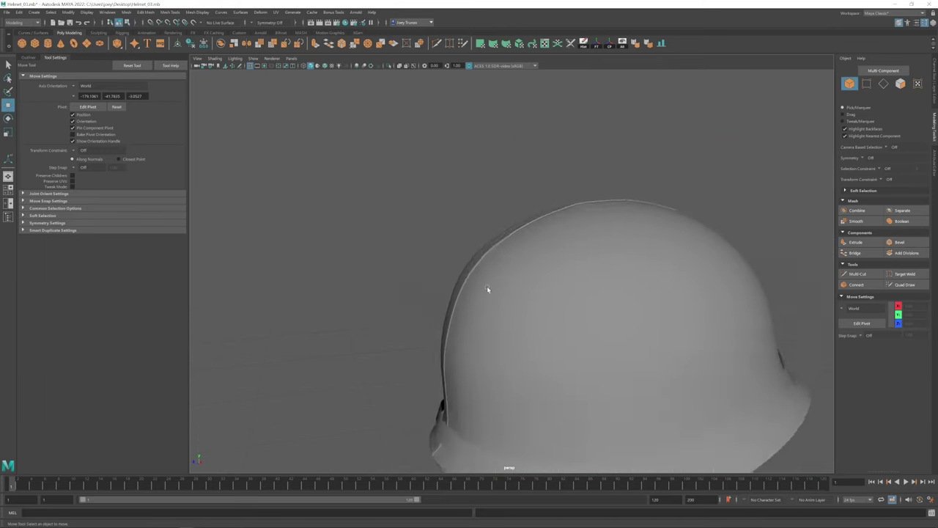
key("F8")
scroll(496, 284, "up", 5)
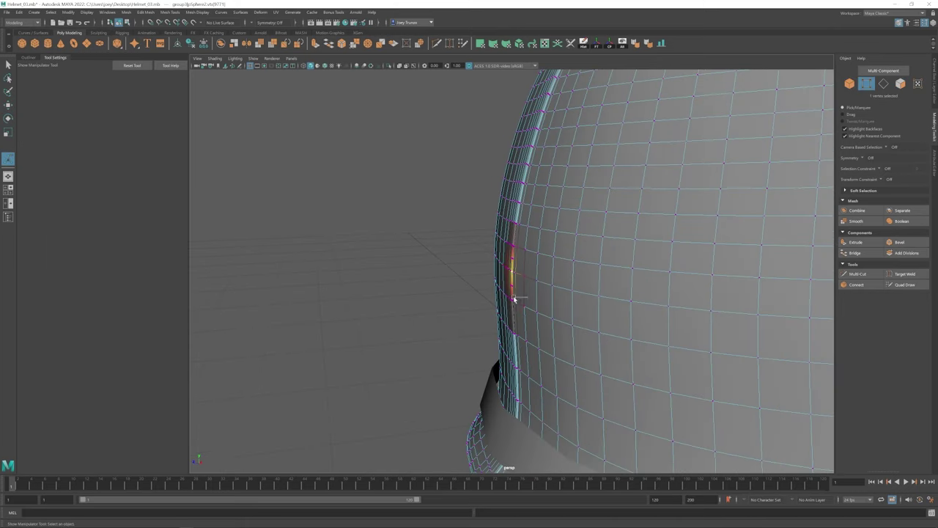
- Move a seam ridge vertex into place so the ridge follows the curve
key("w")
left_click(516, 289)
scroll(607, 283, "down", 3)
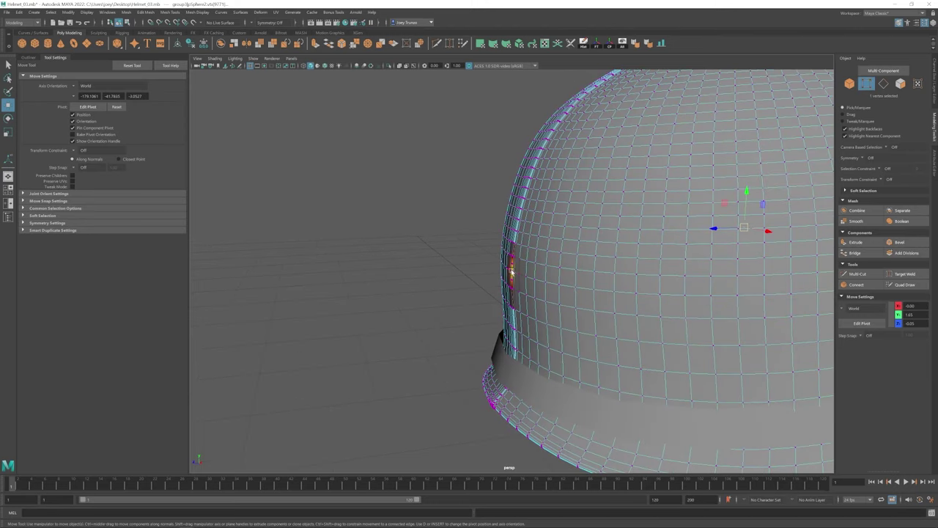
scroll(476, 275, "up", 3)
scroll(507, 256, "down", 2)
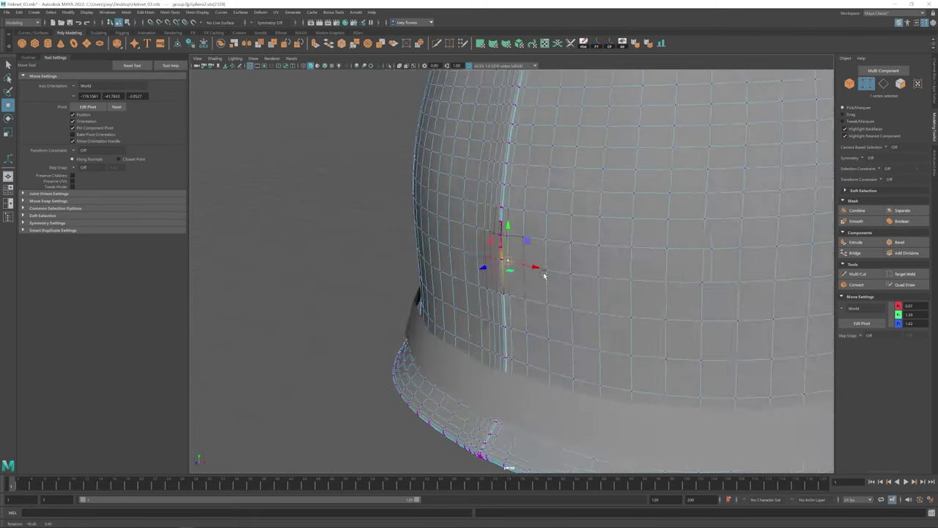
scroll(508, 268, "up", 2)
left_click_drag(508, 210, 469, 326, "alt")
left_click(468, 329)
scroll(468, 330, "down", 3)
scroll(578, 279, "down", 2)
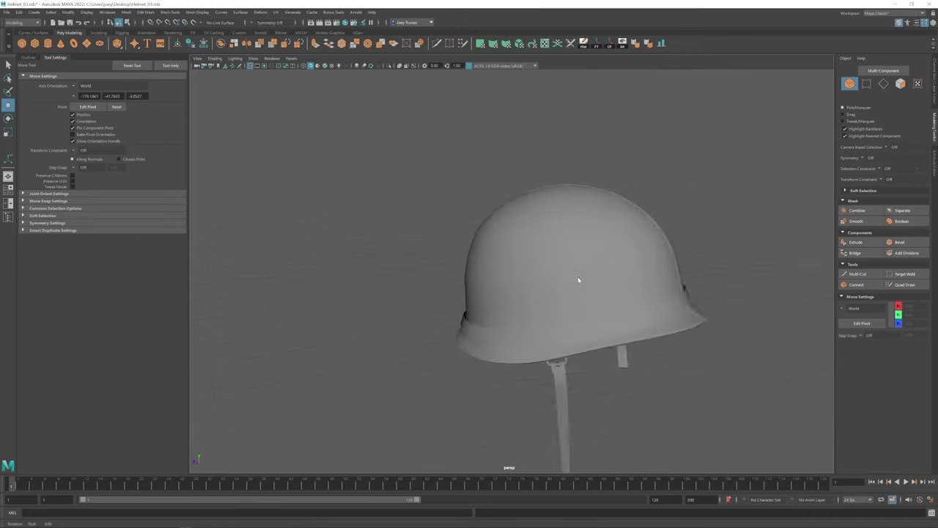
- Select edges beside the seam ridge and another ridge vertex to adjust
left_click(519, 251)
scroll(528, 208, "up", 5)
left_click_drag(529, 207, 547, 209, "alt")
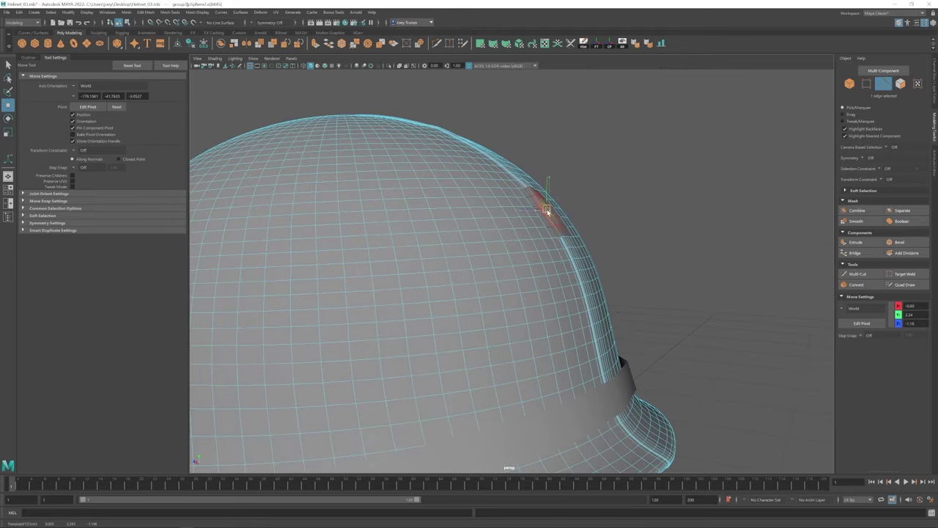
scroll(547, 210, "down", 5)
mouse_move(469, 242)
left_mouse_down("alt")
mouse_move(511, 235)
mouse_move(462, 242)
left_mouse_up("alt")
left_click(462, 242)
key("F8")
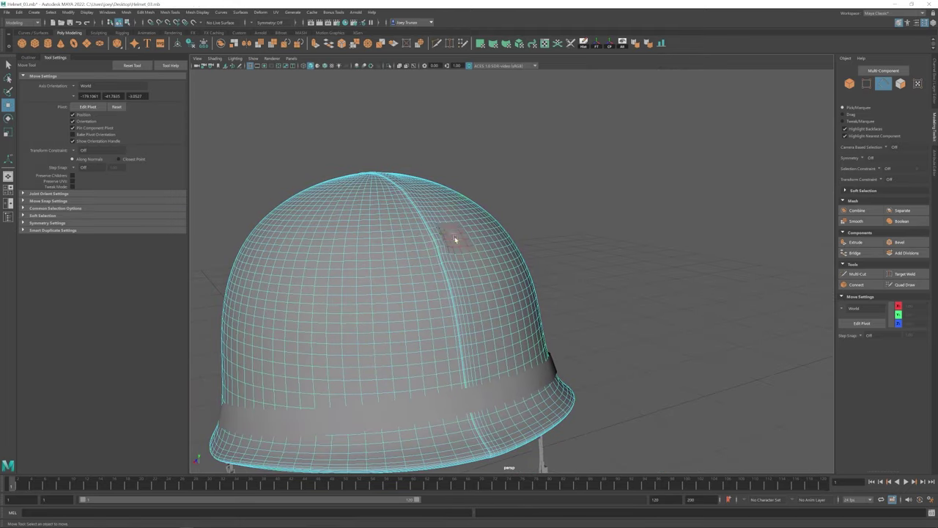
left_click(455, 239)
scroll(513, 257, "up", 3)
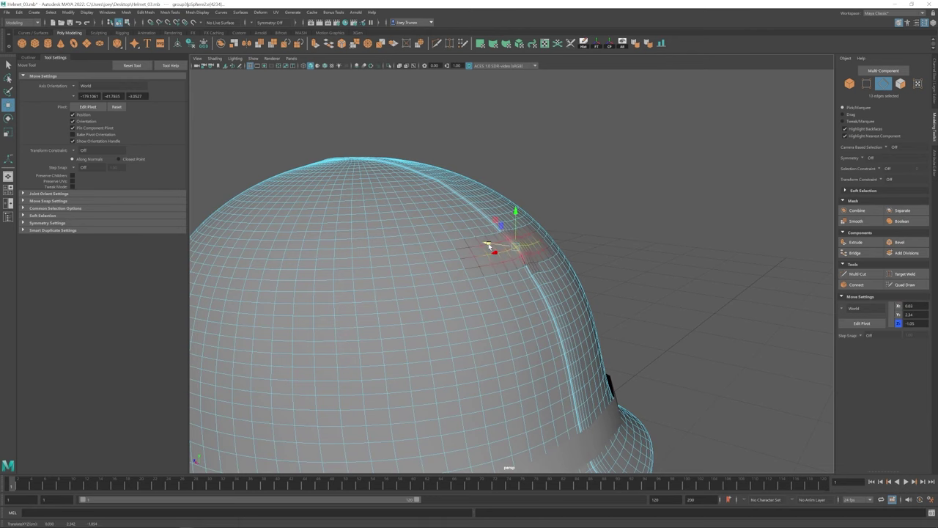
scroll(525, 240, "down", 5)
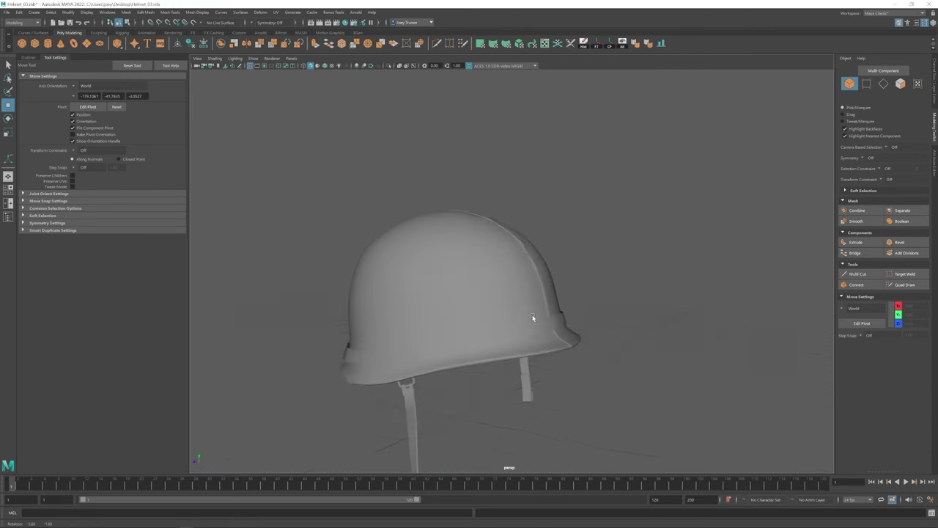
left_click(517, 314)
scroll(408, 253, "up", 5)
key("F9")
left_click(460, 278)
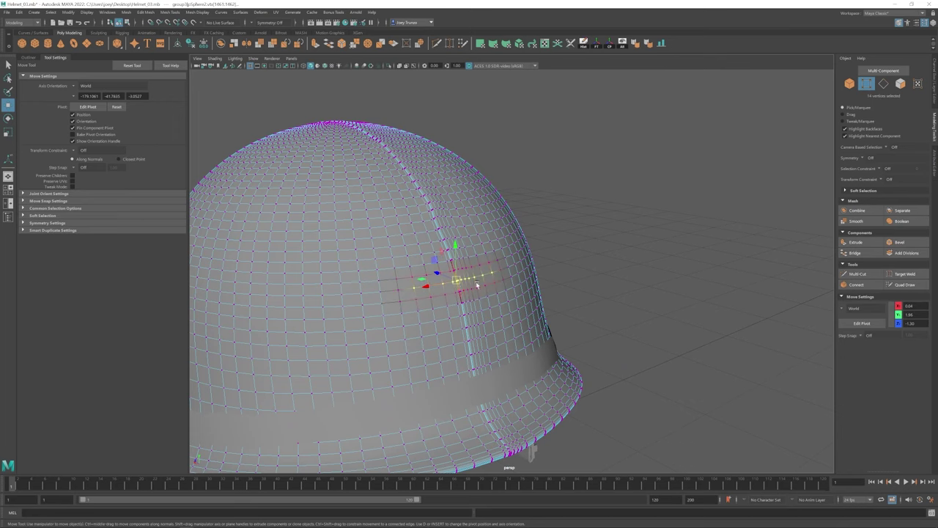
- Orbit around the dome to check the ridge and the helmet's silhouette
left_click_drag(478, 285, 546, 274, "alt")
scroll(569, 234, "down", 5)
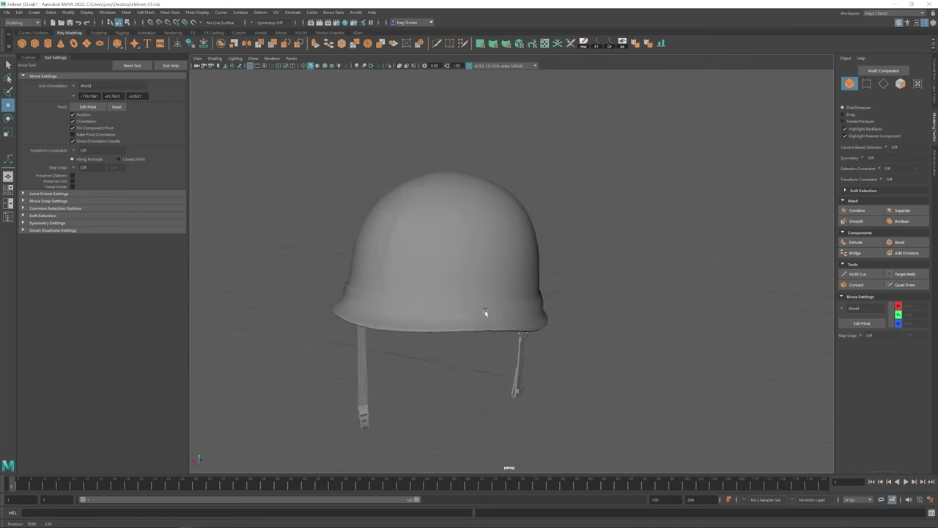
left_click_drag(486, 310, 472, 276, "alt")
scroll(547, 272, "up", 5)
key("F8")
scroll(523, 278, "down", 5)
scroll(473, 275, "up", 5)
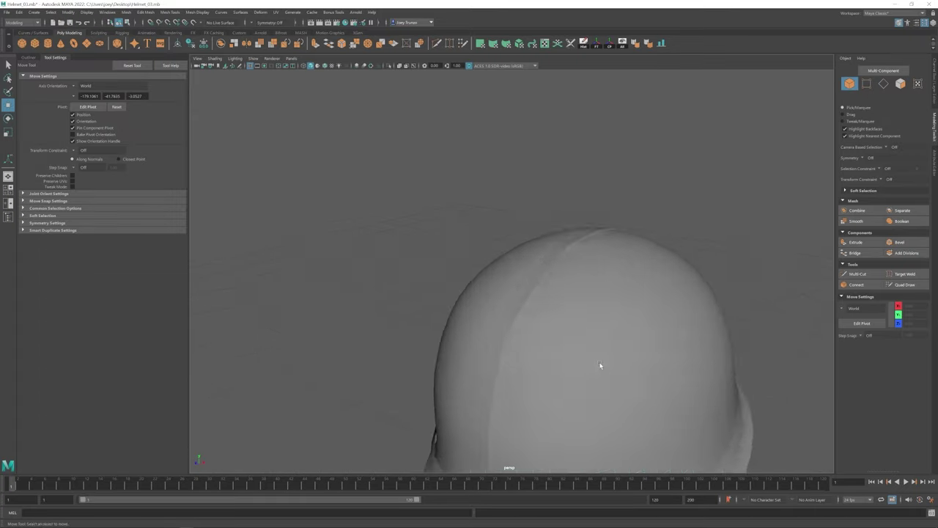
key("F8")
left_click_drag(601, 367, 471, 139, "alt")
scroll(526, 169, "up", 3)
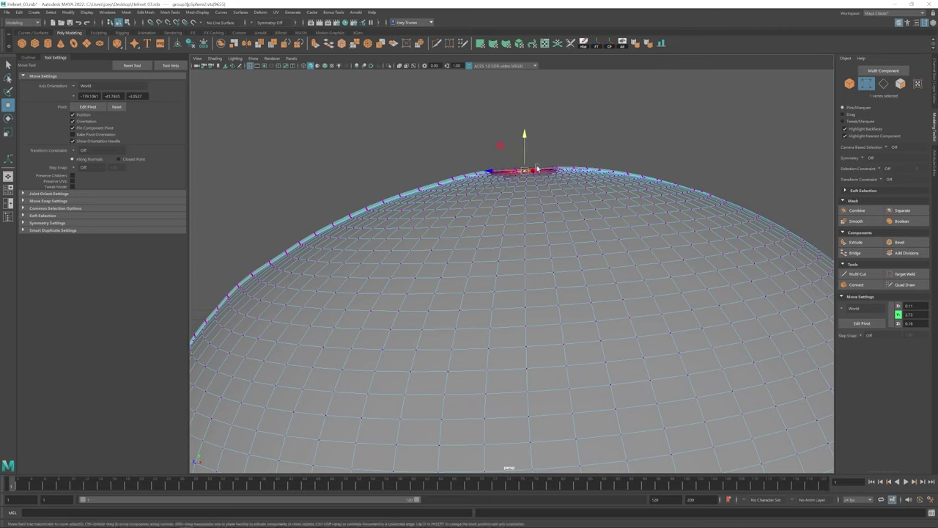
key("F8")
scroll(558, 173, "down", 5)
left_click_drag(577, 230, 480, 256, "alt")
- Create a polygon cube, then scale, rotate and place it on the helmet's side above the brim
left_click(35, 44)
key("r")
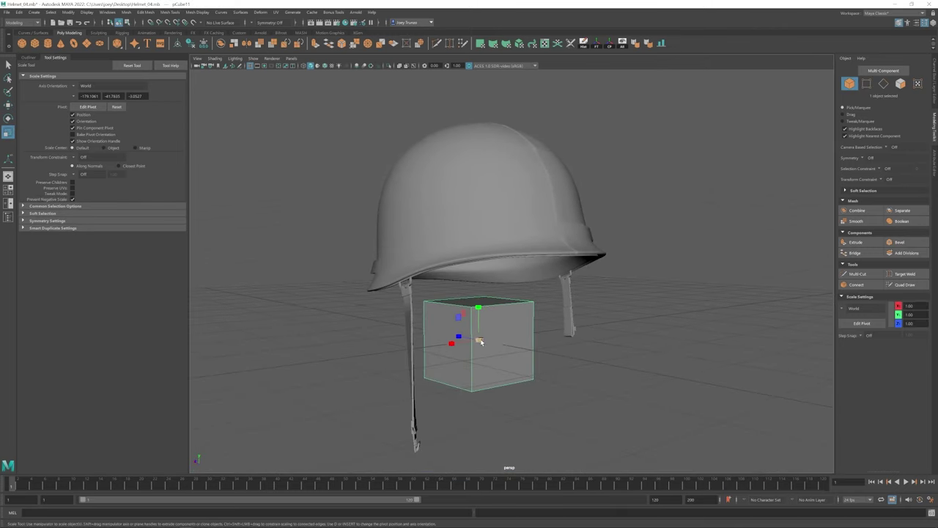
left_click_drag(513, 323, 308, 260, "alt")
left_click_drag(351, 222, 503, 281, "alt")
scroll(346, 278, "up", 3)
key("w")
scroll(342, 272, "up", 3)
key("e")
left_click_drag(553, 262, 418, 273, "alt")
key("r")
left_click(96, 91)
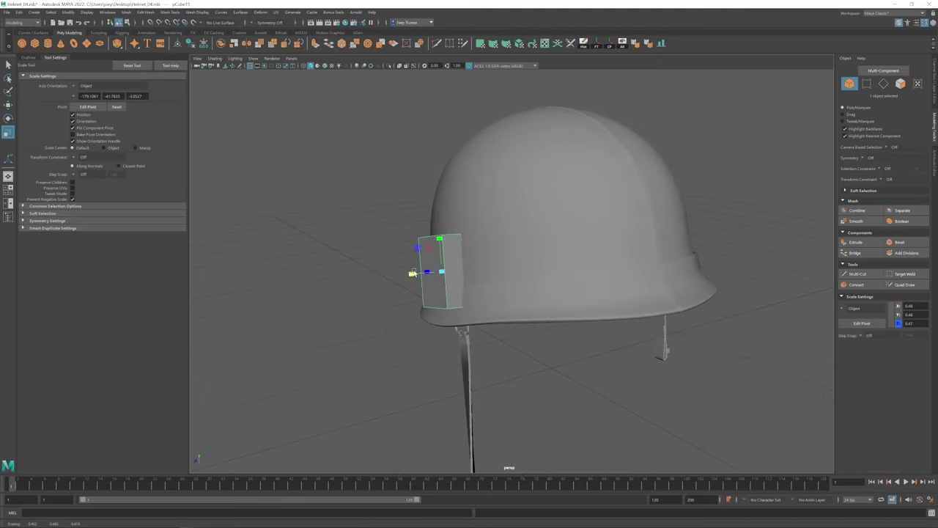
key("w")
scroll(426, 277, "up", 3)
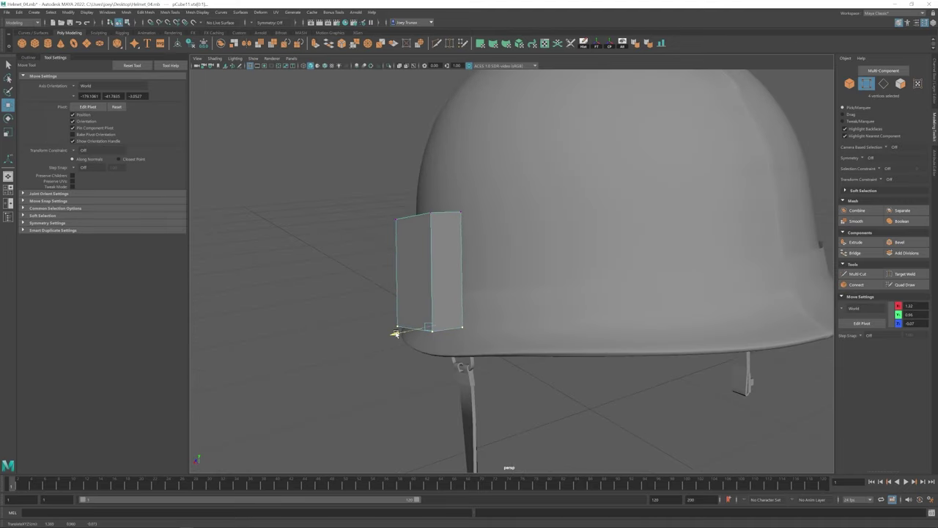
- Insert an edge loop on the block and adjust it along the block's own axes
left_click(145, 12)
left_click(192, 69)
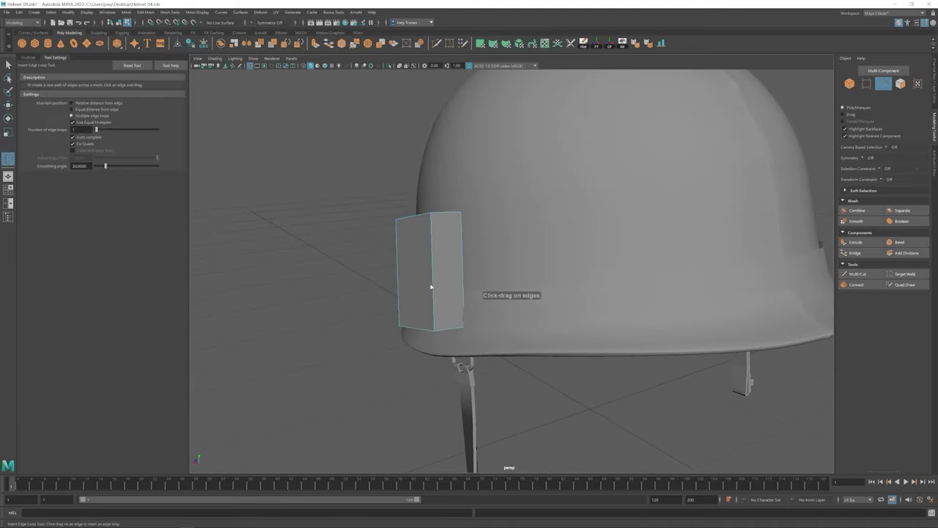
key("w")
left_click_drag(433, 281, 391, 254, "alt")
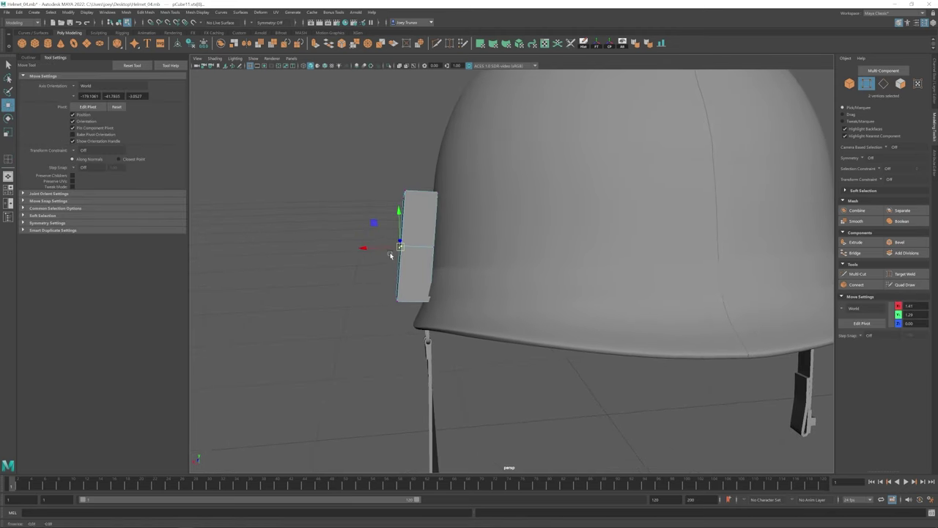
left_click_drag(419, 227, 478, 232, "alt")
left_click(87, 87)
mouse_move(455, 264)
left_mouse_down("alt")
mouse_move(410, 249)
mouse_move(408, 268)
mouse_move(425, 293)
mouse_move(372, 281)
mouse_move(461, 251)
left_mouse_up("alt")
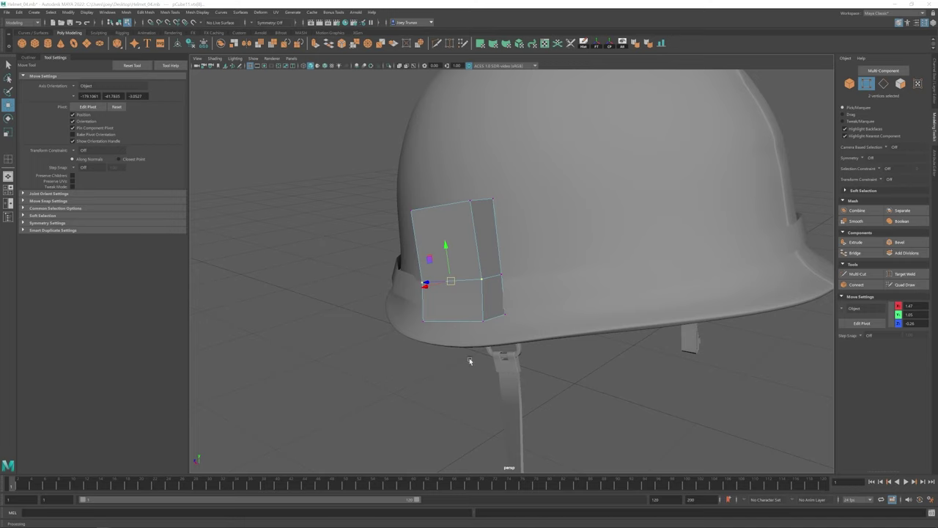
left_click_drag(538, 286, 527, 283, "alt")
- Bevel the block's edges twice
key("ctrl+b")
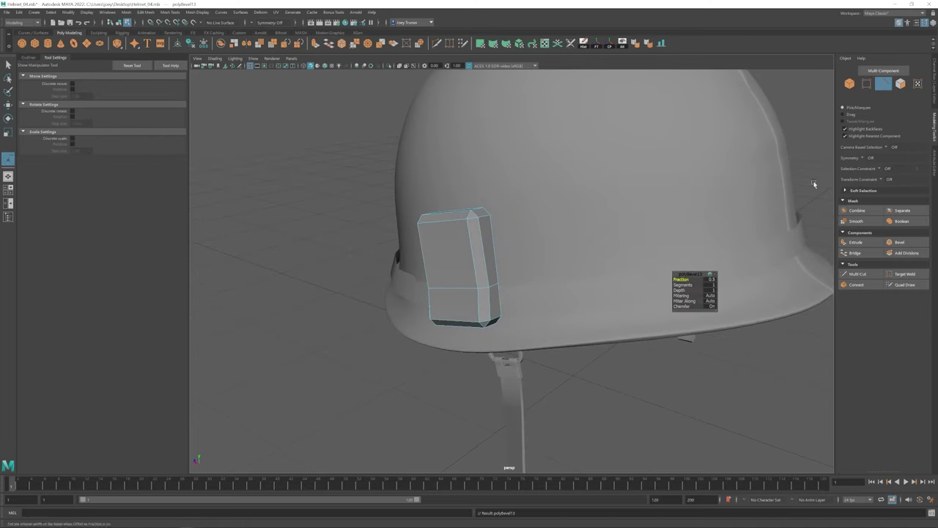
left_click(933, 163)
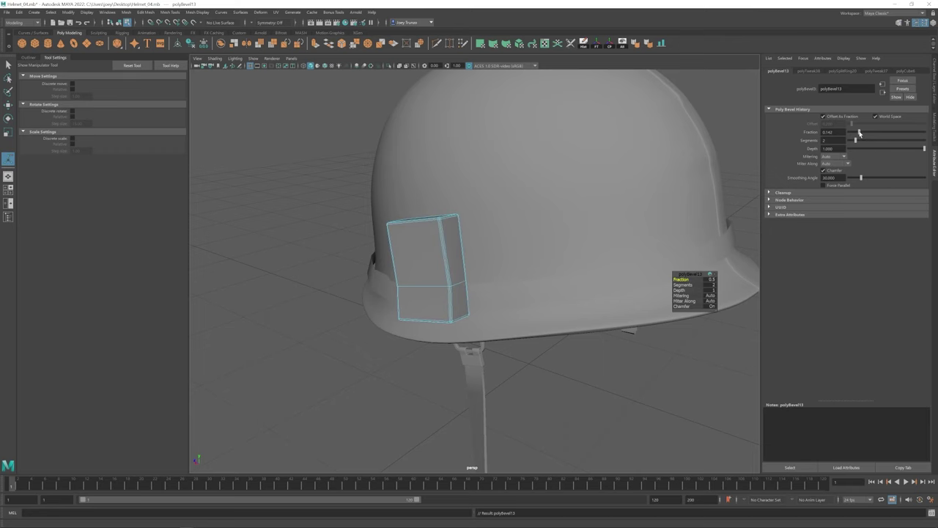
key("ctrl+b")
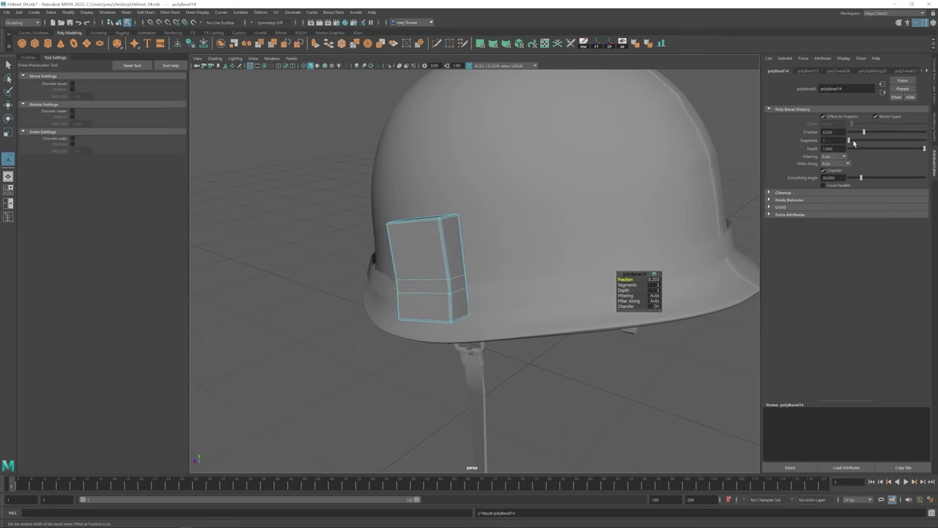
key("w")
left_click_drag(474, 269, 447, 275, "alt")
right_click_drag(446, 274, 447, 249)
left_click_drag(446, 250, 388, 254, "alt")
- Push the band vertices beside the side block outward so the band wraps over it
key("f")
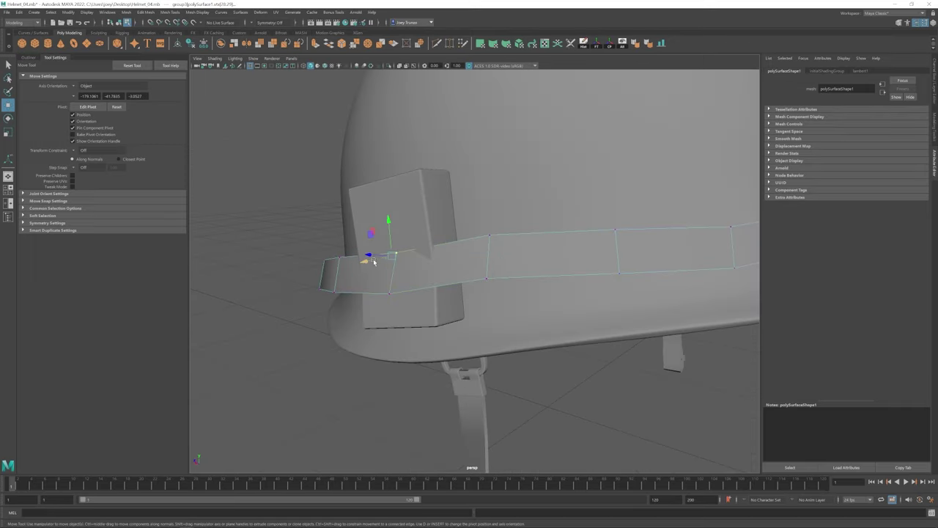
scroll(362, 258, "down", 5)
left_click_drag(320, 293, 412, 263, "alt")
left_click_drag(542, 233, 477, 262, "alt")
left_click(421, 303)
scroll(415, 277, "down", 3)
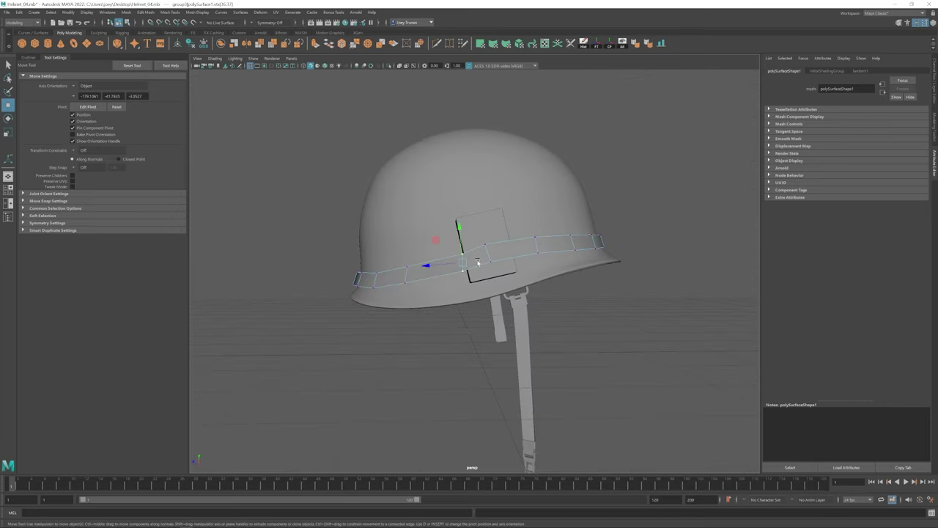
left_click_drag(484, 228, 340, 253, "alt")
left_click(372, 271)
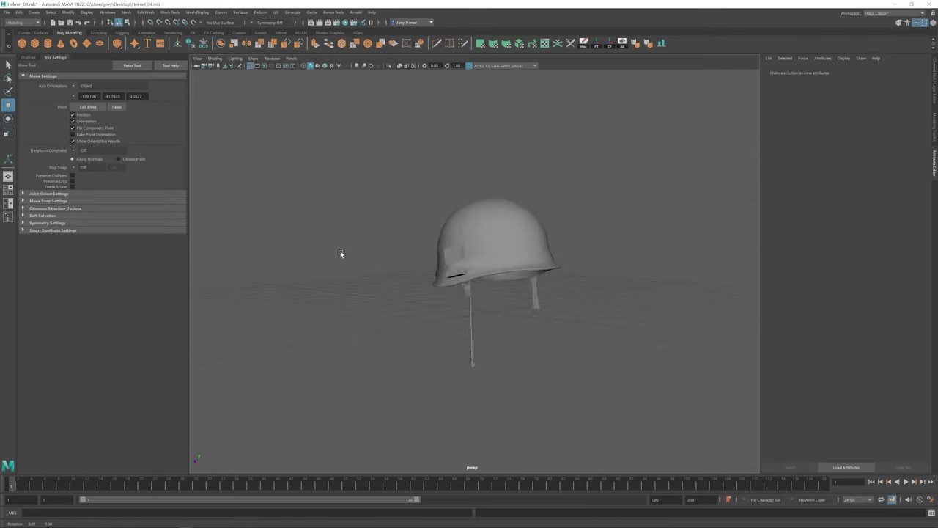
- Create a polygon cylinder, shrink it and place it upright beside the band
key("f")
left_click(47, 43)
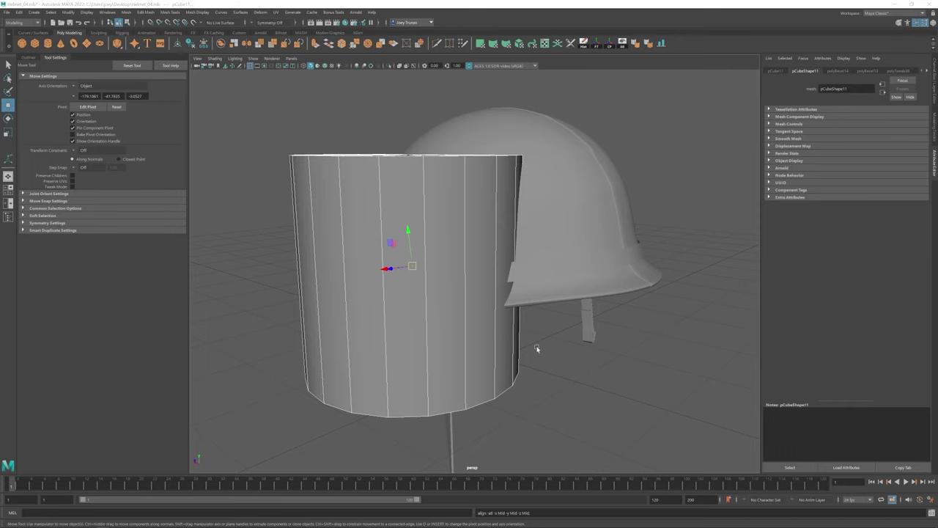
key("r")
left_click_drag(423, 299, 402, 252)
scroll(403, 278, "up", 3)
scroll(403, 285, "up", 2)
key("w")
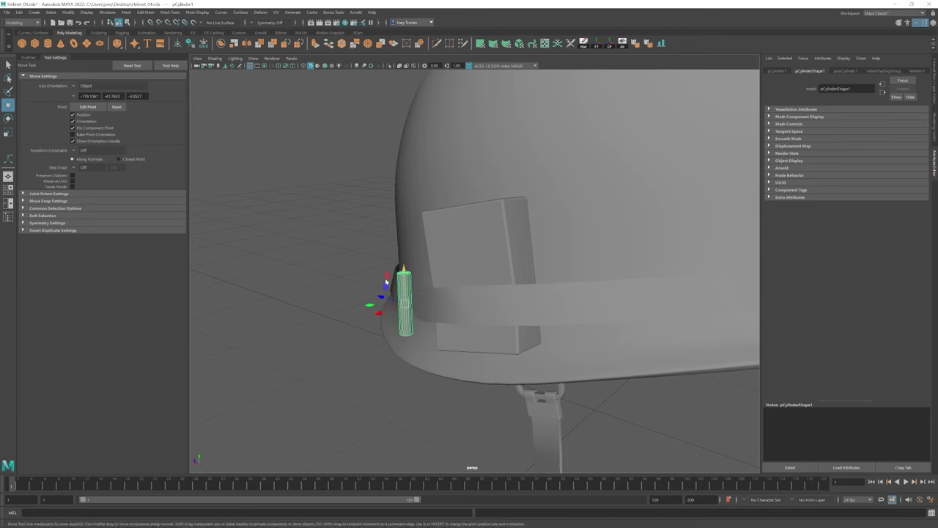
left_click_drag(403, 315, 427, 314, "alt")
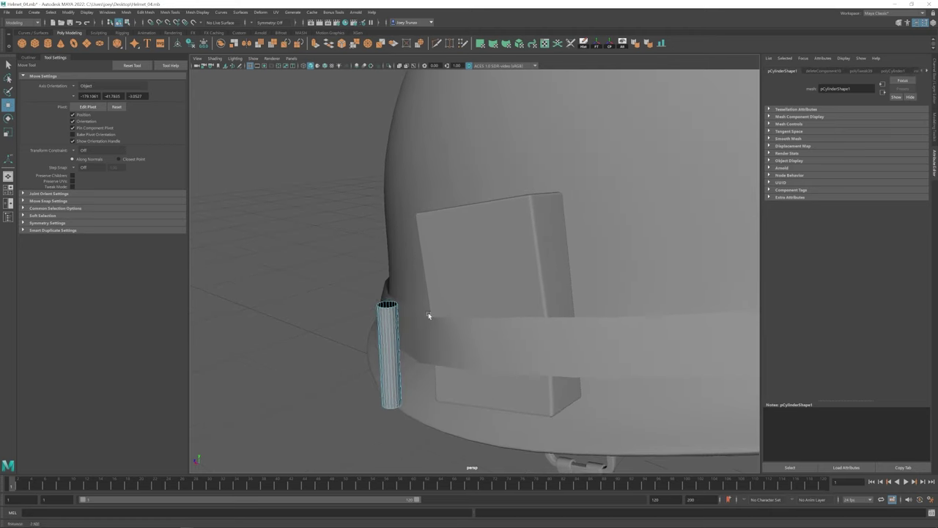
- Extrude the cylinder's top edge twice and pinch it into a pointed tip
right_click_drag(383, 315, 383, 348, "shift")
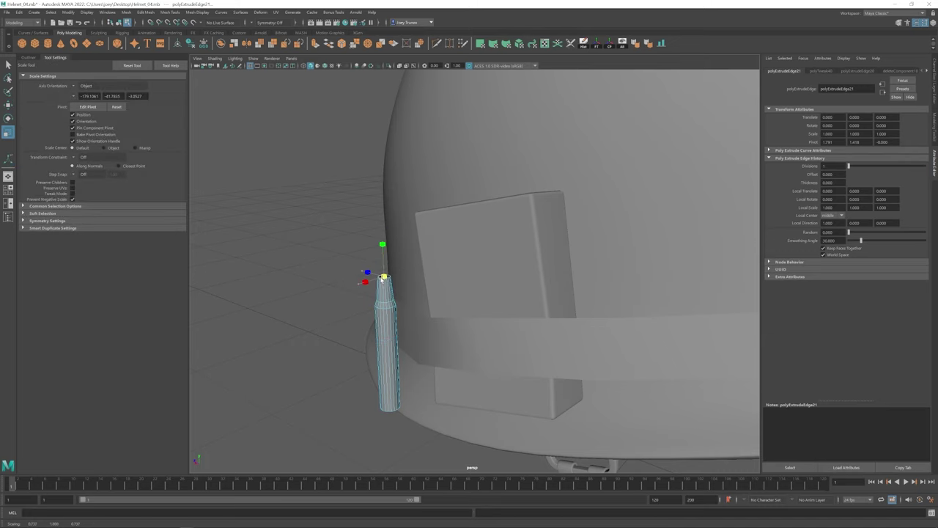
left_click(390, 277)
left_click_drag(384, 288, 389, 283, "alt")
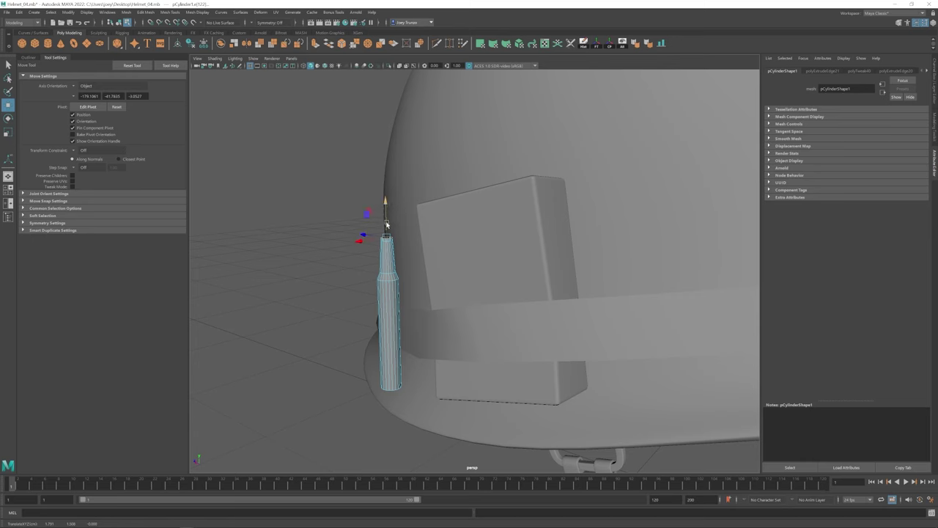
left_click_drag(392, 250, 388, 257, "alt")
right_click_drag(389, 257, 388, 286, "shift")
left_click_drag(389, 275, 381, 276, "alt")
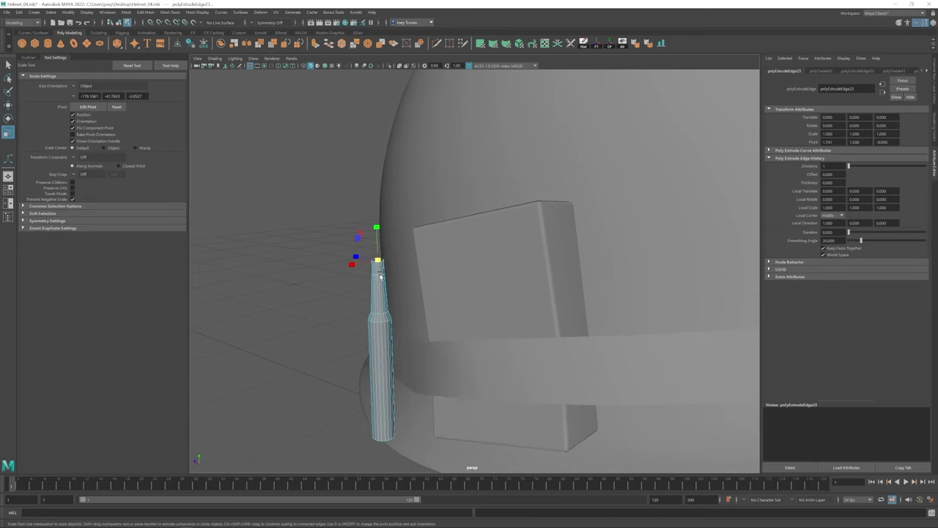
key("w")
scroll(374, 215, "up", 4)
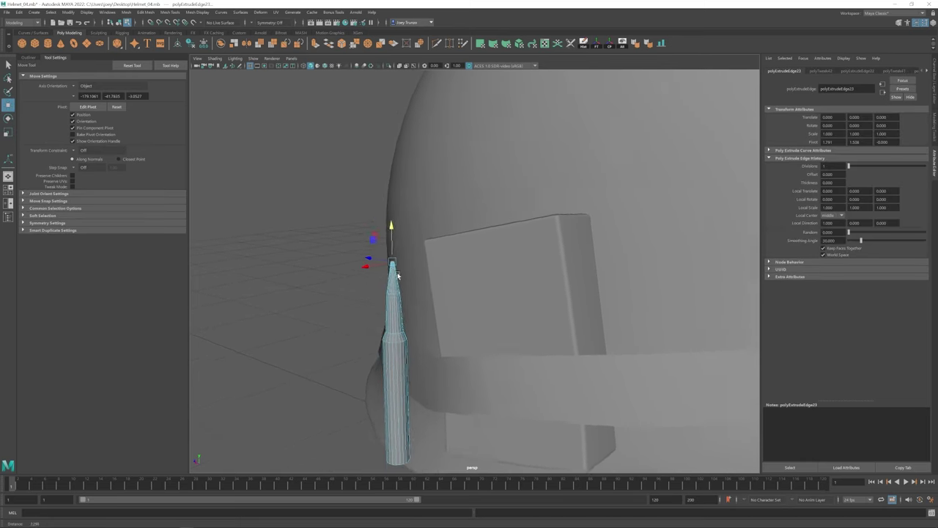
scroll(389, 235, "up", 4)
key("r")
left_click_drag(339, 286, 382, 257, "alt")
key("F8")
key("w")
- Insert an edge loop near the bullet tip and resize it
left_click(197, 12)
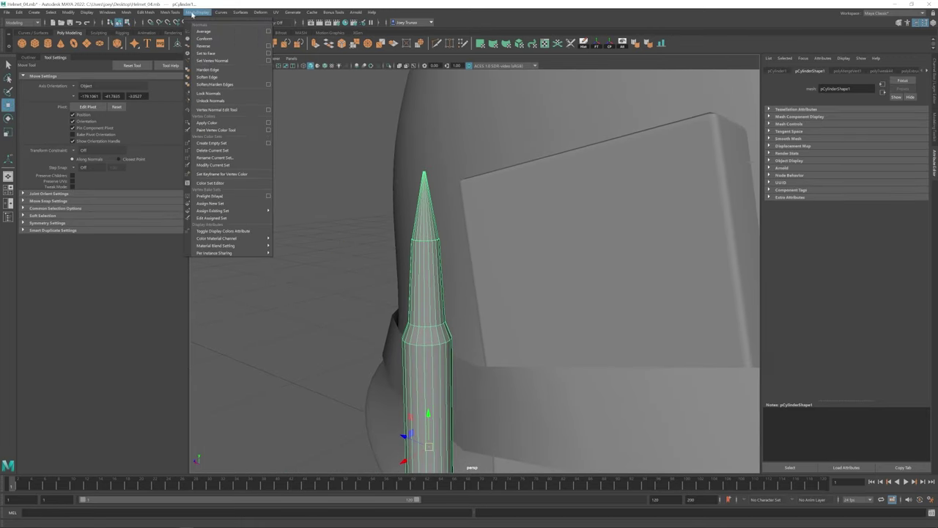
left_click(187, 58)
left_click(434, 218)
key("w")
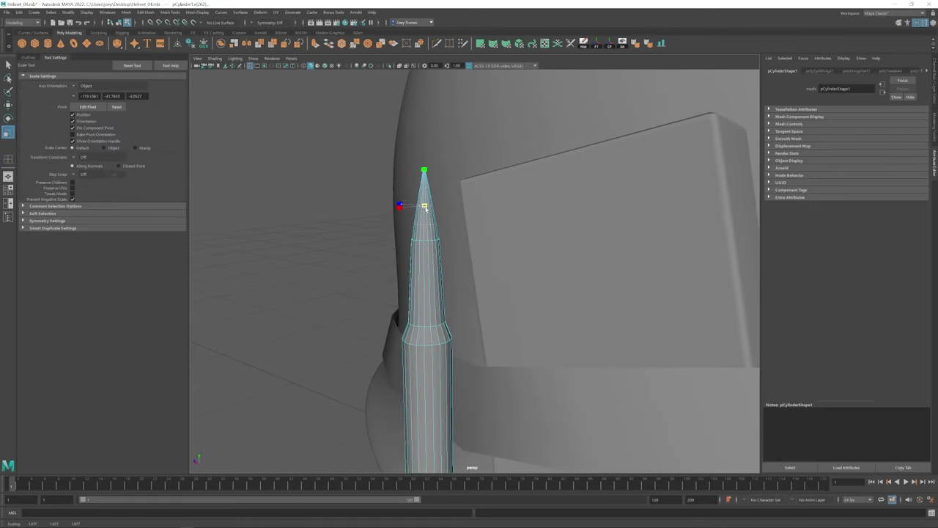
left_click_drag(434, 218, 498, 223, "alt")
key("r")
key("r")
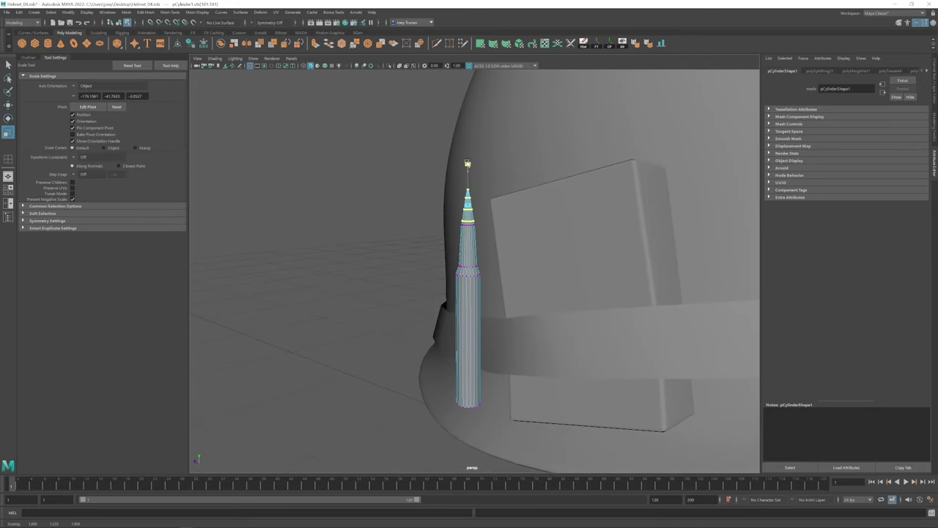
key("F8")
scroll(408, 241, "up", 8)
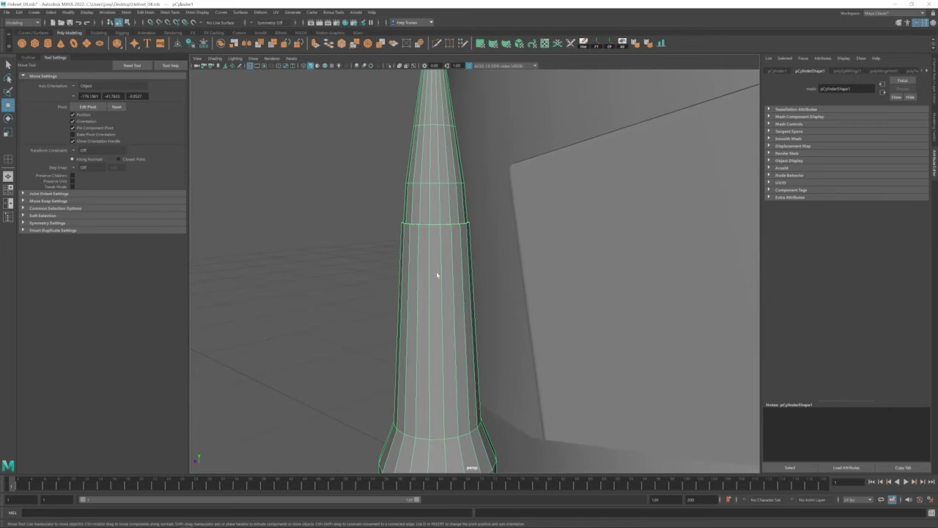
key("F8")
- Select the bullet's top vertices and ready them for moving
scroll(491, 242, "down", 10)
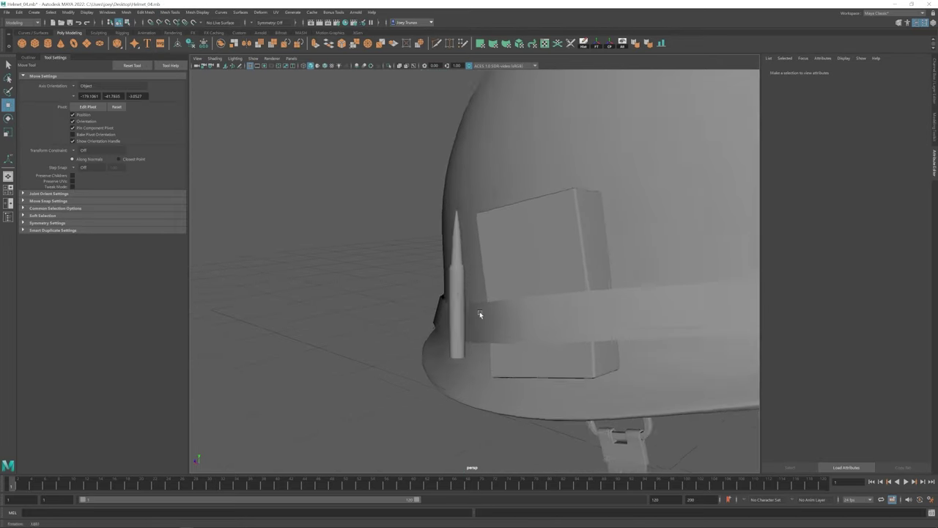
scroll(487, 265, "down", 2)
key("F8")
left_click_drag(506, 253, 469, 163)
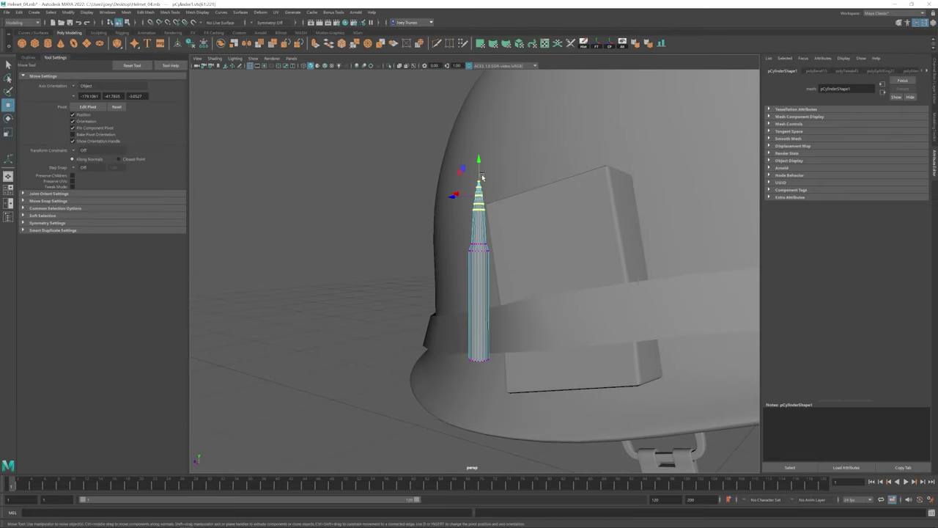
key("w")
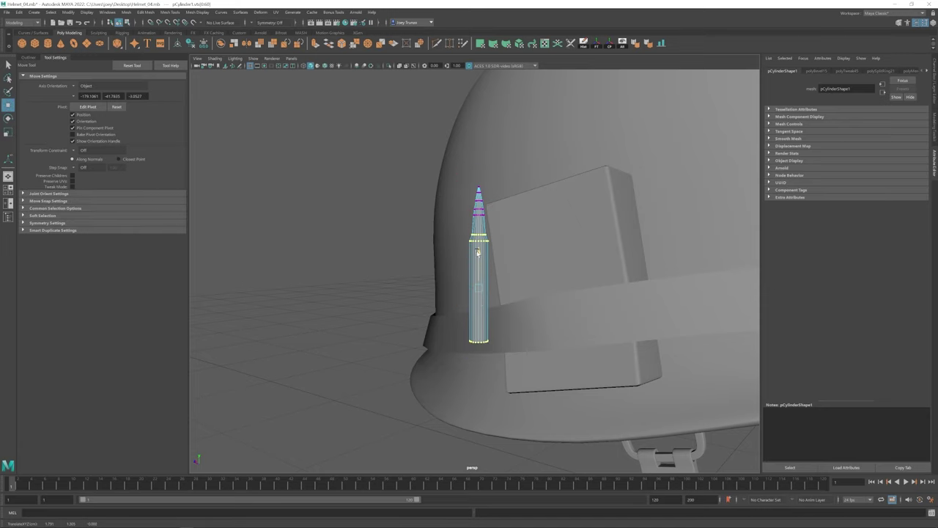
- Undo the trial tip vertex moves and the bevel, restoring the earlier bullet shape
key("ctrl+z")
key("ctrl+z")
key("ctrl+z")
key("ctrl+z")
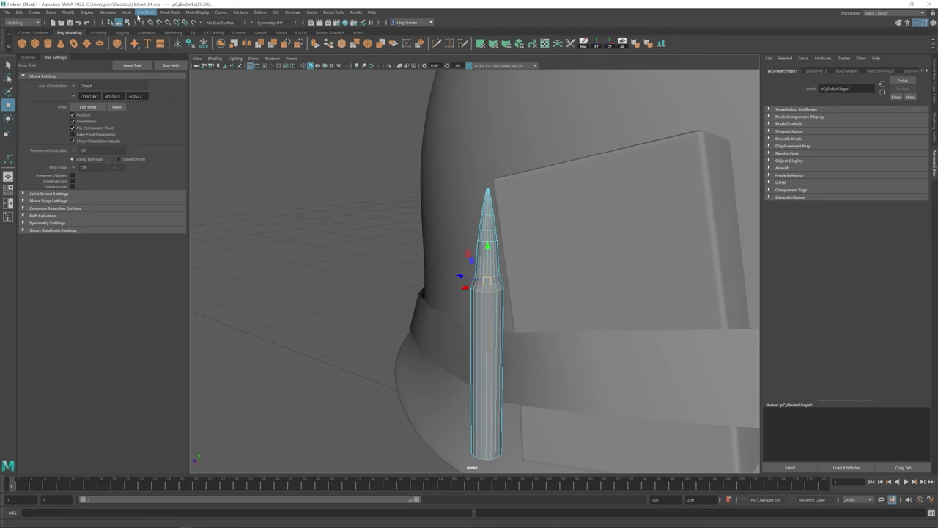
key("ctrl+b")
key("ctrl+z")
key("ctrl+z")
key("ctrl+z")
key("ctrl+z")
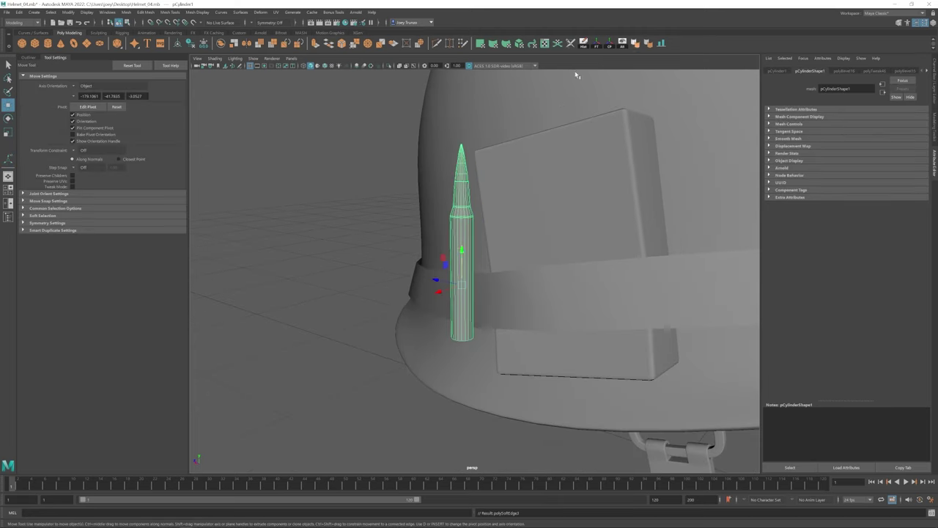
key("ctrl+z")
key("ctrl+z")
key("ctrl+z")
key("ctrl+z")
key("ctrl+z")
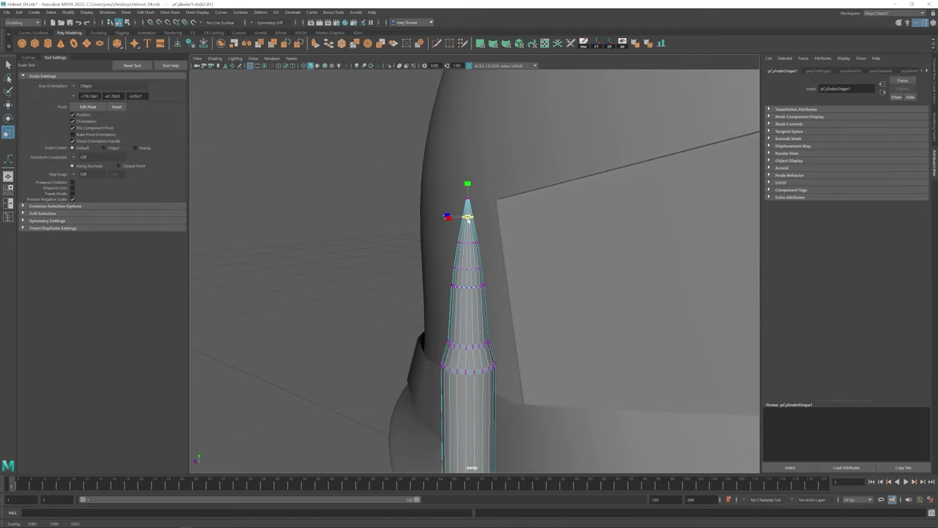
key("ctrl+z")
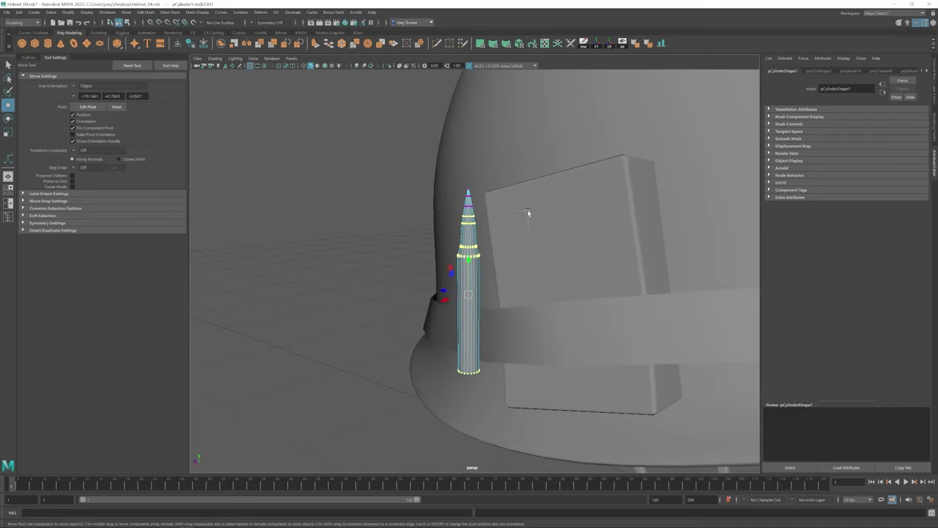
key("r")
key("ctrl+z")
key("ctrl+z")
key("ctrl+z")
key("ctrl+z")
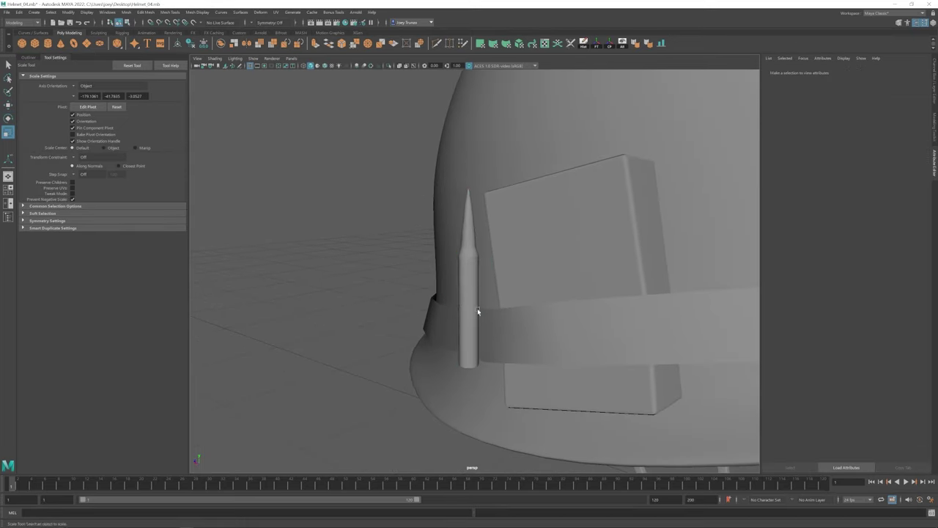
key("w")
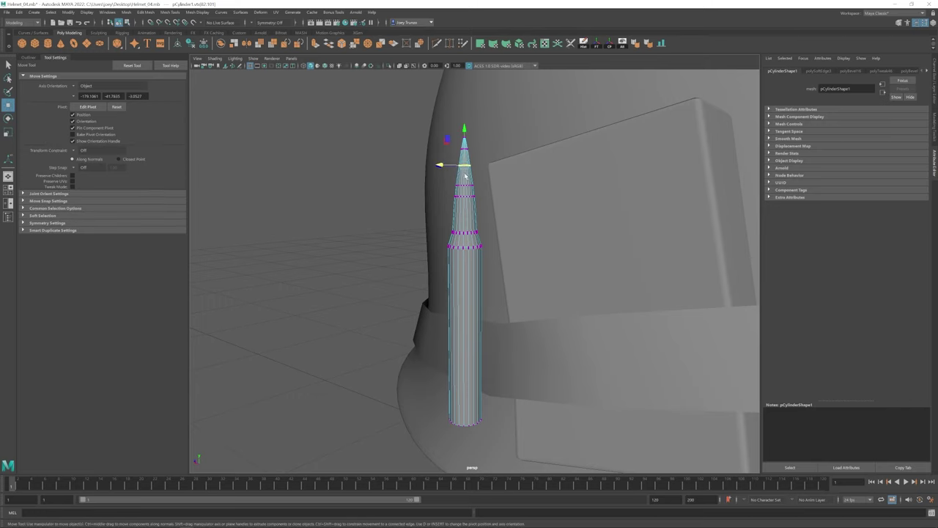
key("ctrl+z")
key("ctrl+z")
key("ctrl+z")
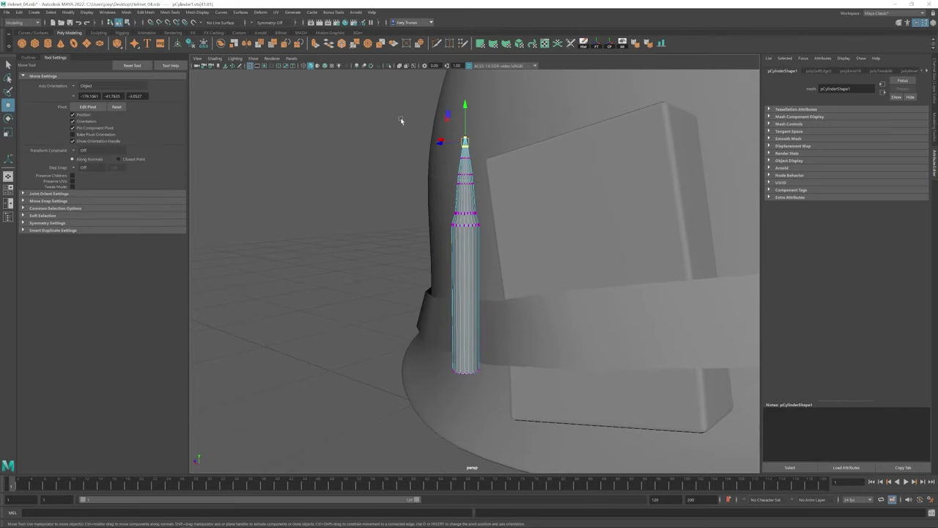
key("r")
key("ctrl+z")
key("ctrl+z")
key("ctrl+z")
key("ctrl+z")
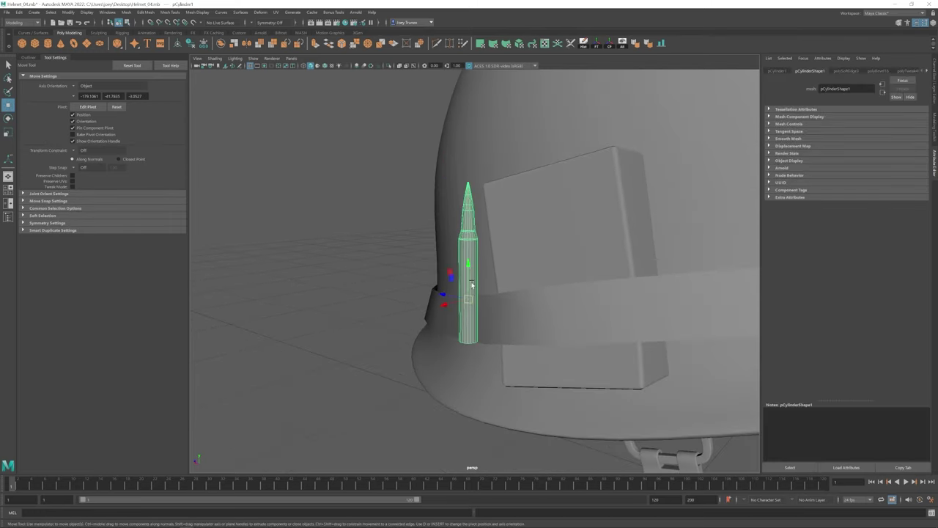
- Extrude the bullet cylinder's bottom edge and scale the new ring inward to close the base
key("shift+z")
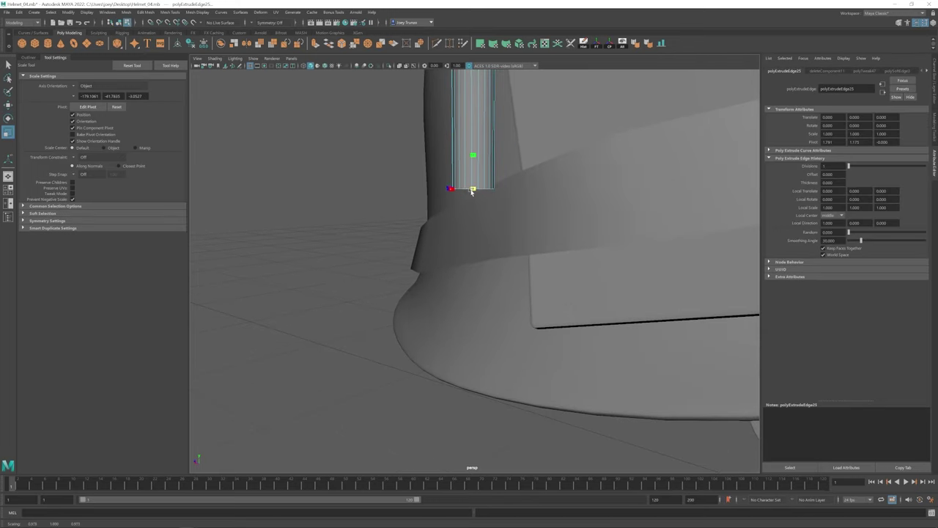
key("shift+z")
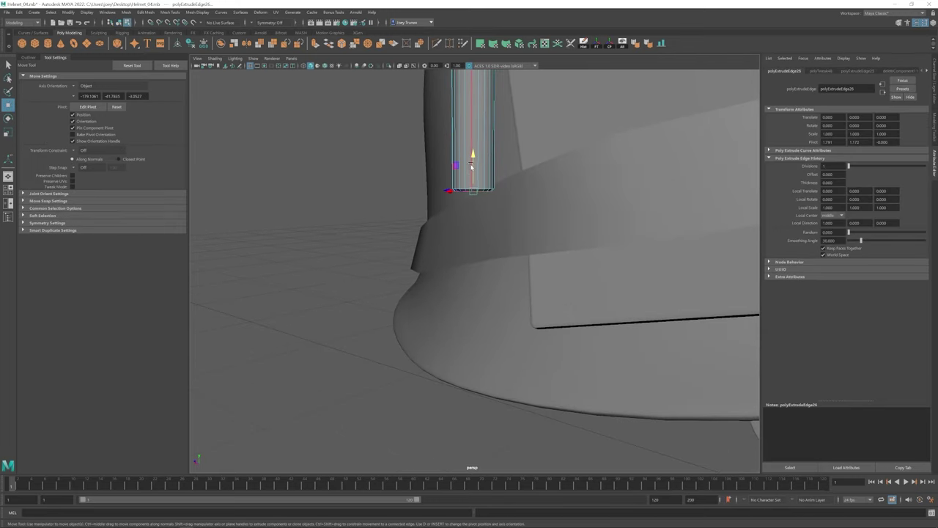
left_click(473, 155)
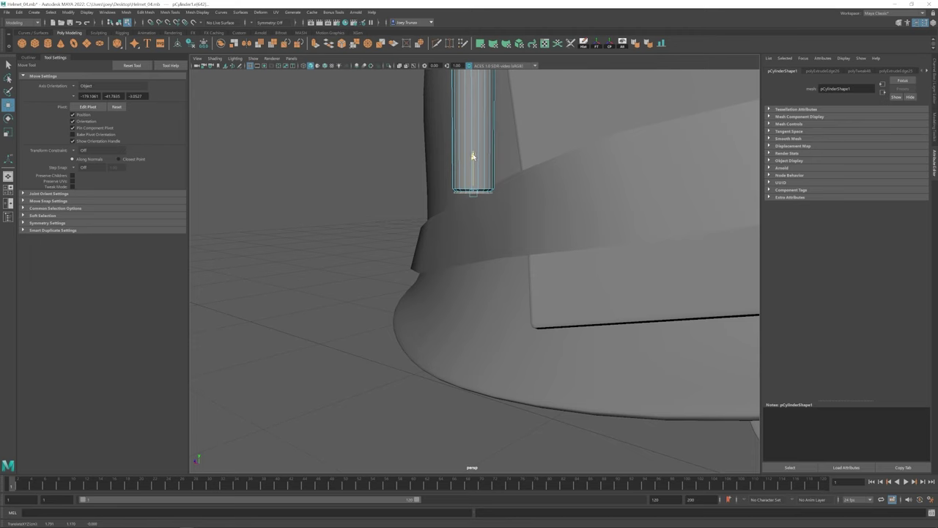
key("ctrl+e")
scroll(473, 161, "up", 3)
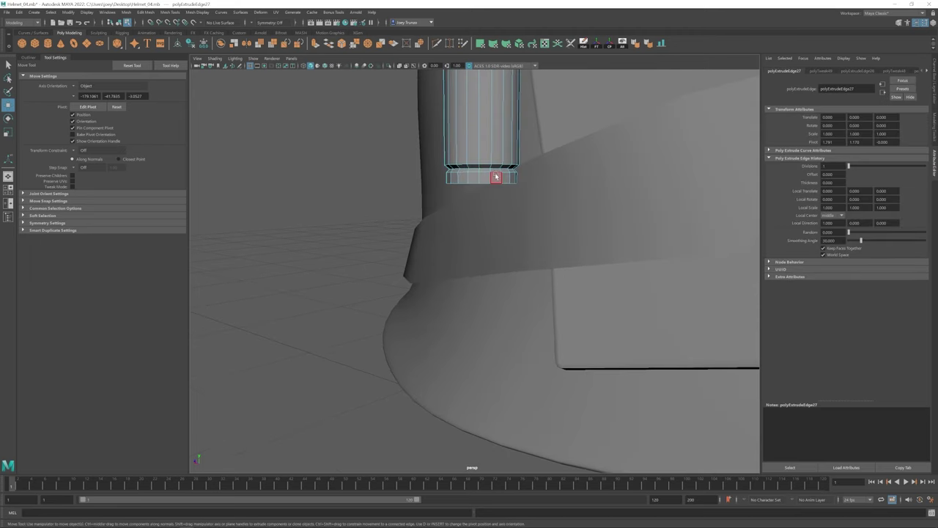
key("r")
right_click_drag(491, 184, 473, 208, "shift")
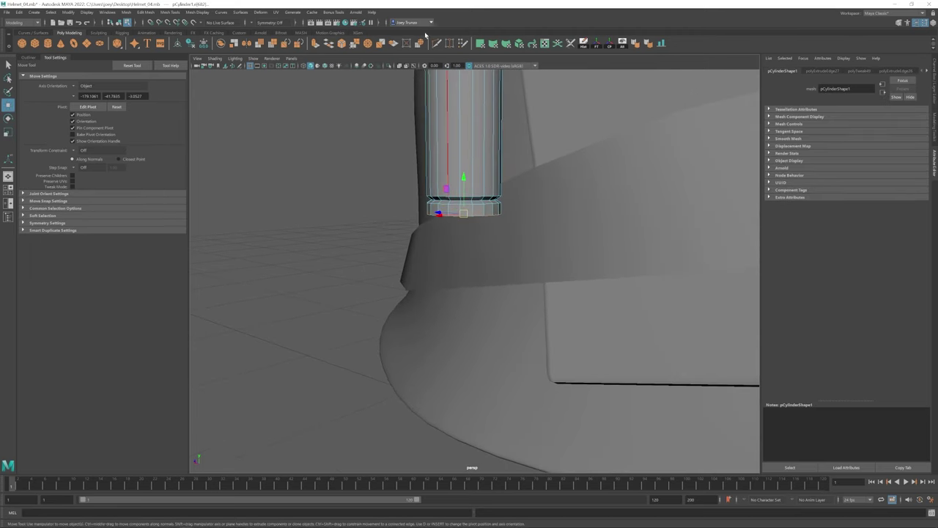
key("w")
- Bevel the bullet's bottom edges and select the bottom vertex ring for scaling
left_click(145, 12)
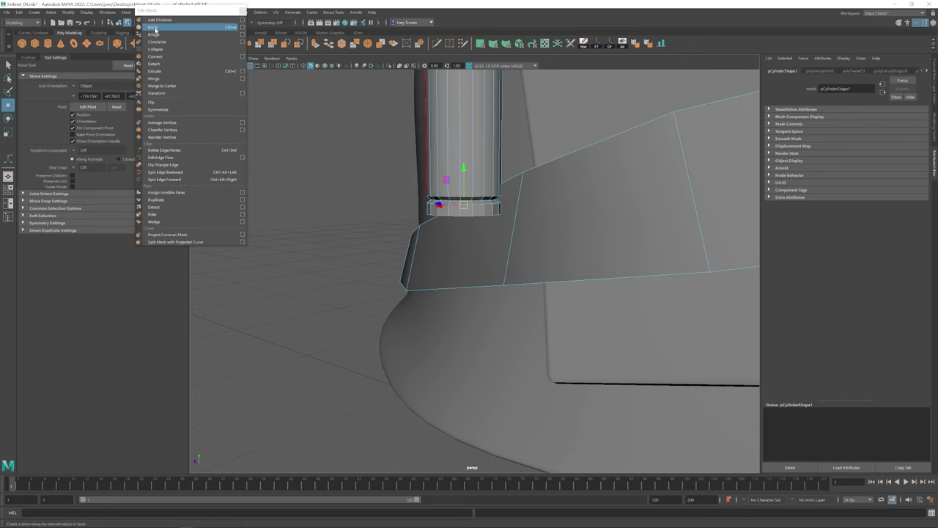
left_click(153, 27)
key("w")
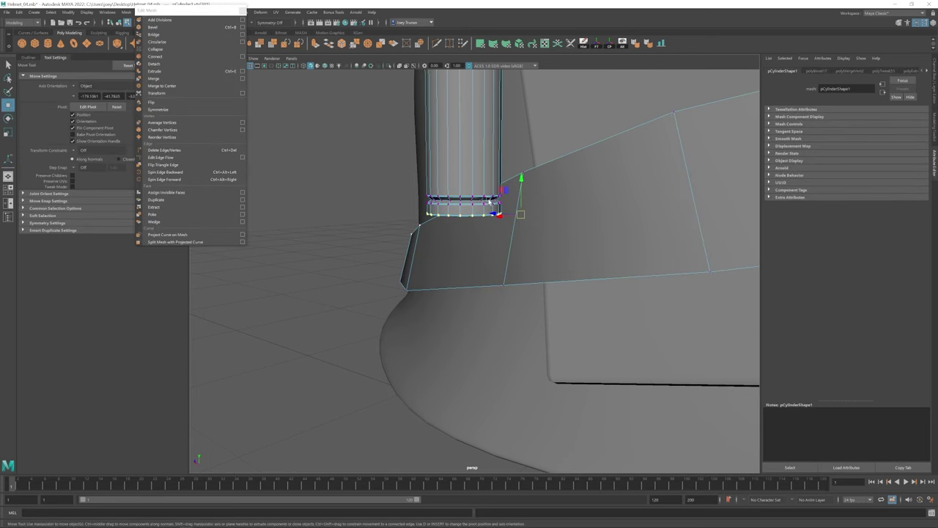
left_click_drag(413, 224, 533, 174)
middle_click_drag(461, 144, 461, 157, "alt")
key("r")
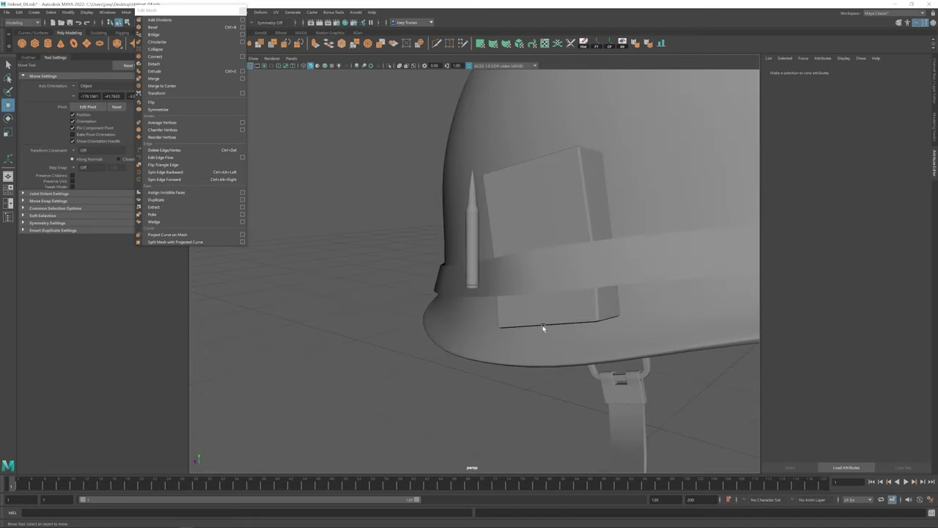
- Select the bullet on the helmet and inspect it from several angles
left_click(467, 256)
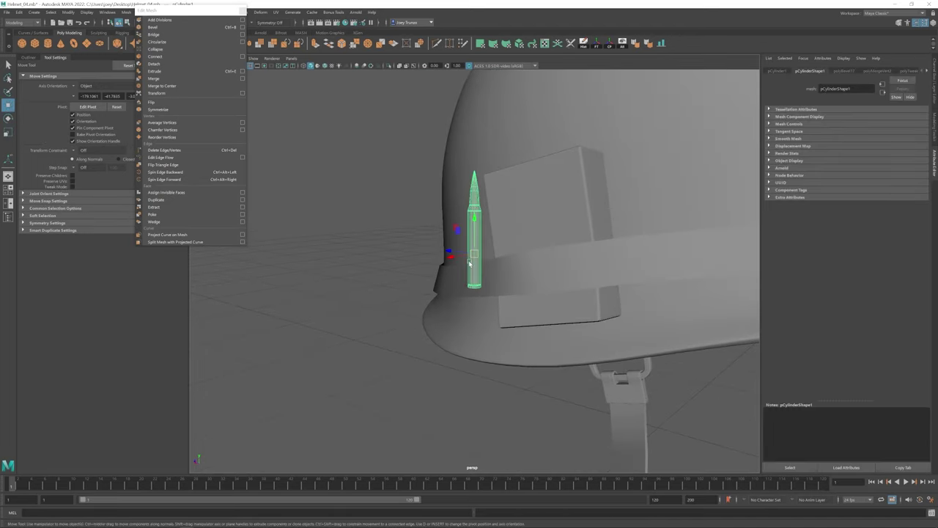
mouse_move(468, 256)
left_mouse_down("alt")
mouse_move(444, 277)
mouse_move(503, 311)
mouse_move(469, 294)
mouse_move(484, 260)
left_mouse_up("alt")
left_click(462, 288)
scroll(462, 288, "up", 3)
left_click(455, 264)
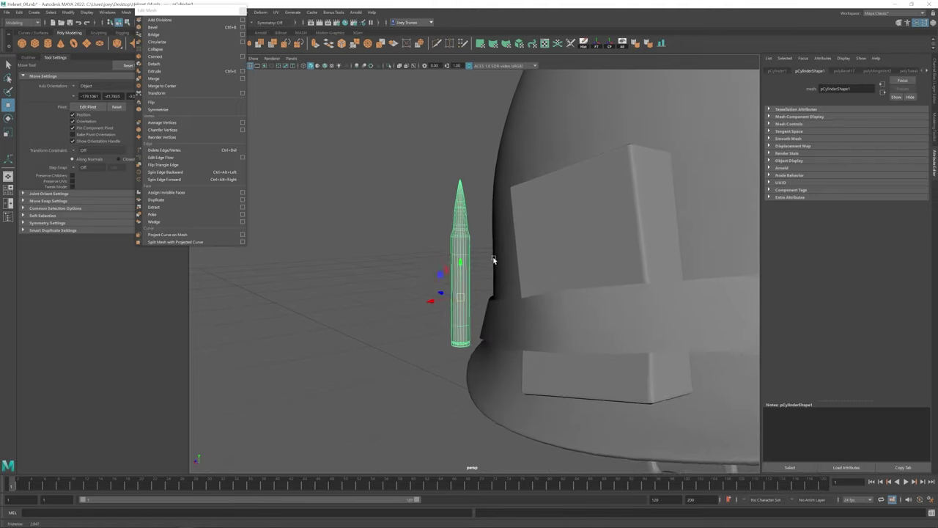
right_click_drag(465, 230, 452, 198)
scroll(453, 197, "up", 3)
scroll(452, 198, "up", 2)
left_click(455, 220)
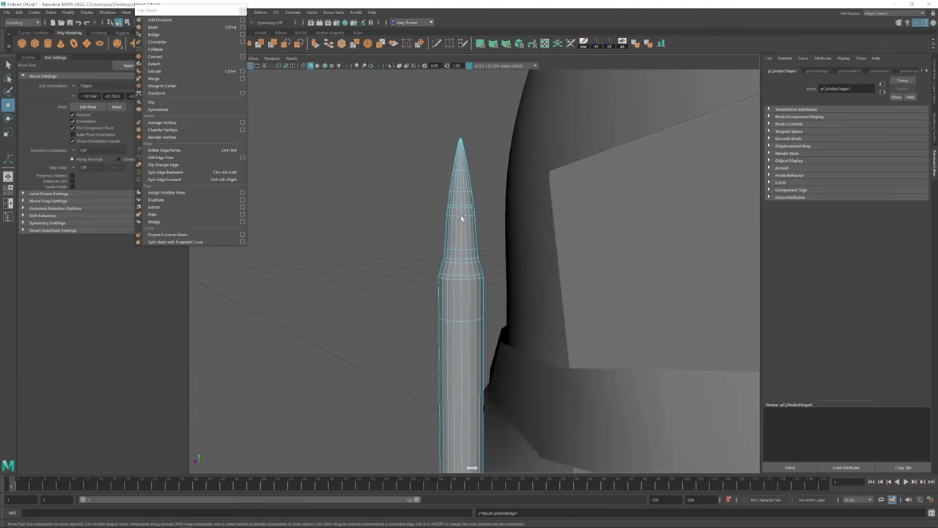
left_click_drag(454, 220, 466, 293, "alt")
- Clear the selection and return to editing the bullet's vertex rings
left_click(352, 308)
key("Escape")
key("r")
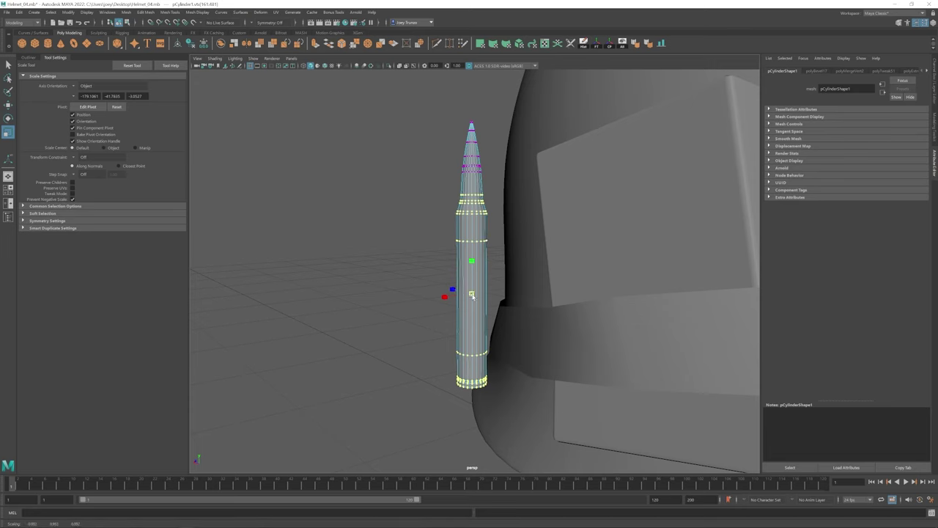
key("w")
left_click_drag(473, 284, 331, 211, "alt")
- Browse the mesh tools list, select the whole bullet, and undo the last two edits
left_click(170, 12)
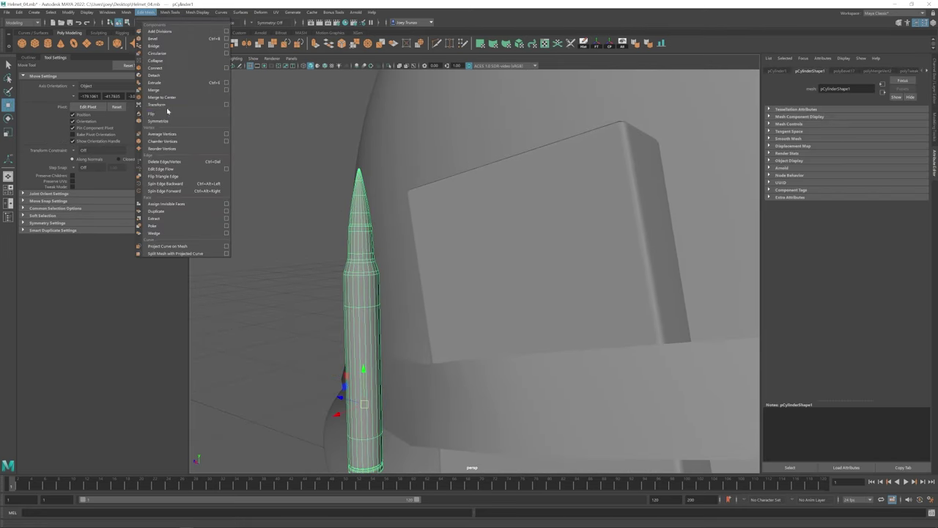
scroll(424, 203, "down", 3)
left_click(404, 318)
left_click_drag(403, 318, 429, 362, "alt")
left_click_drag(429, 362, 485, 305)
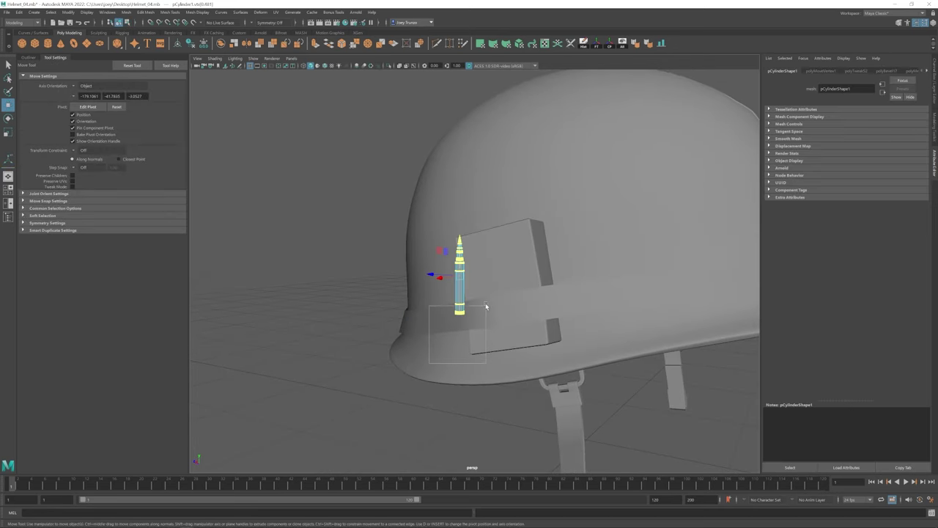
key("ctrl+z")
scroll(439, 295, "up", 3)
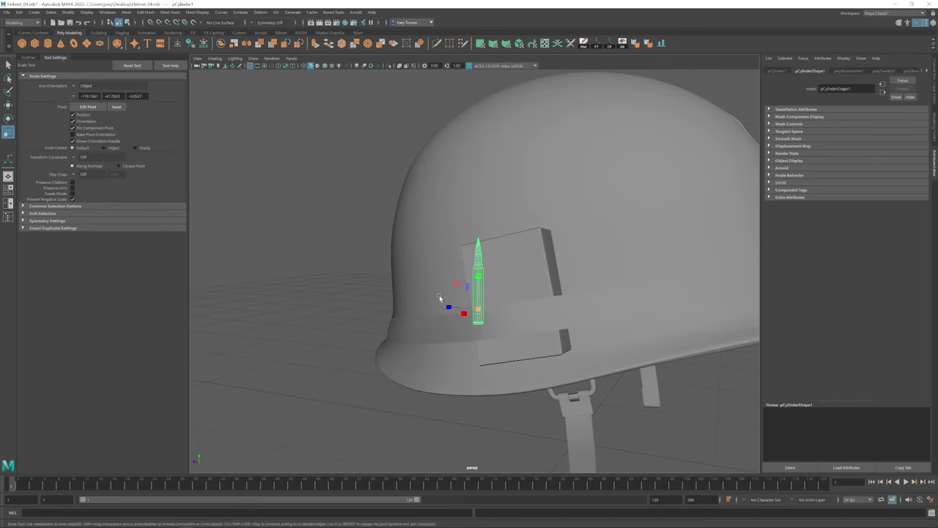
key("ctrl+z")
- Try Edit Mesh > Transform on the bullet's vertices twice, undoing each attempt
left_click(457, 297)
left_click(145, 13)
left_click(170, 102)
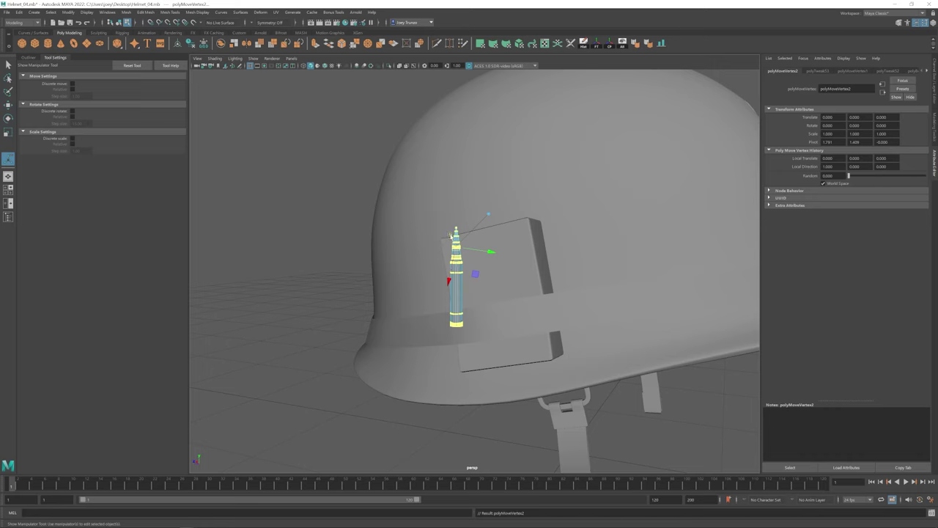
key("w")
left_click(504, 291)
key("ctrl+z")
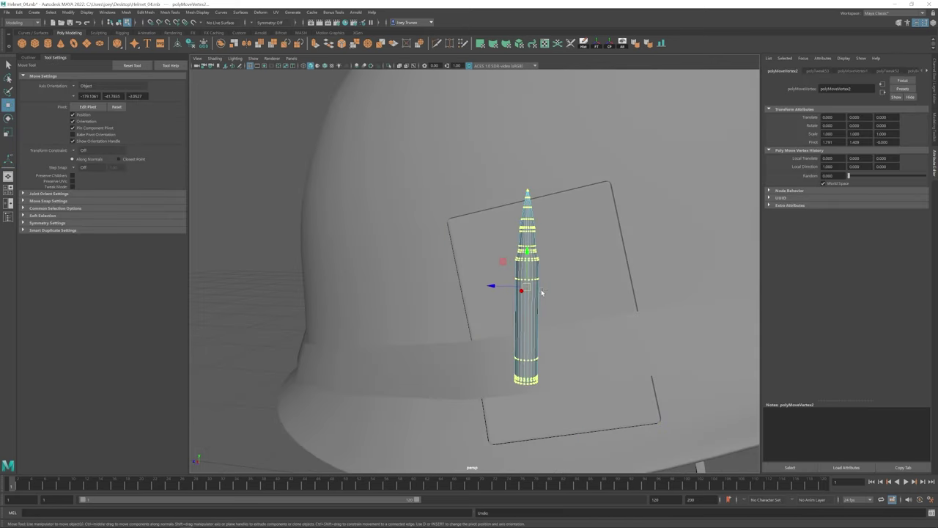
left_click(149, 15)
left_click(160, 101)
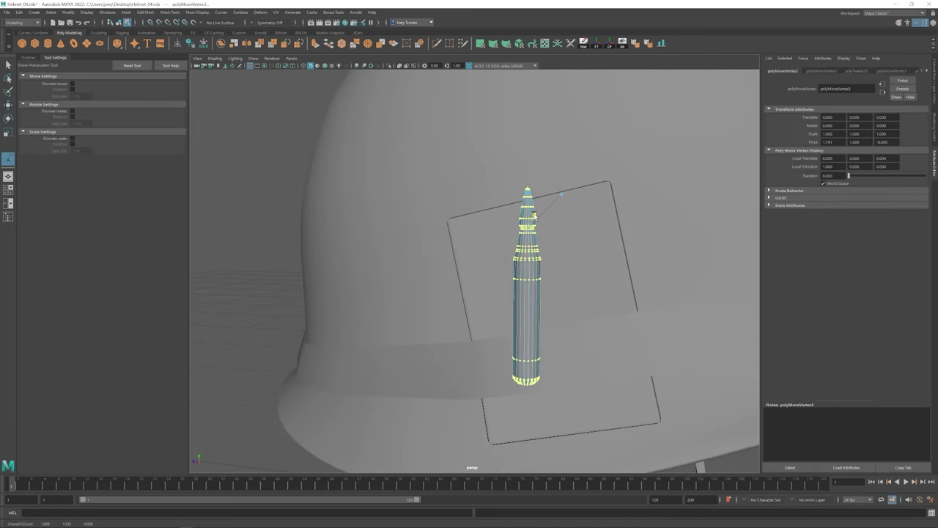
key("ctrl+z")
key("ctrl+z")
key("ctrl+z")
key("ctrl+z")
key("ctrl+z")
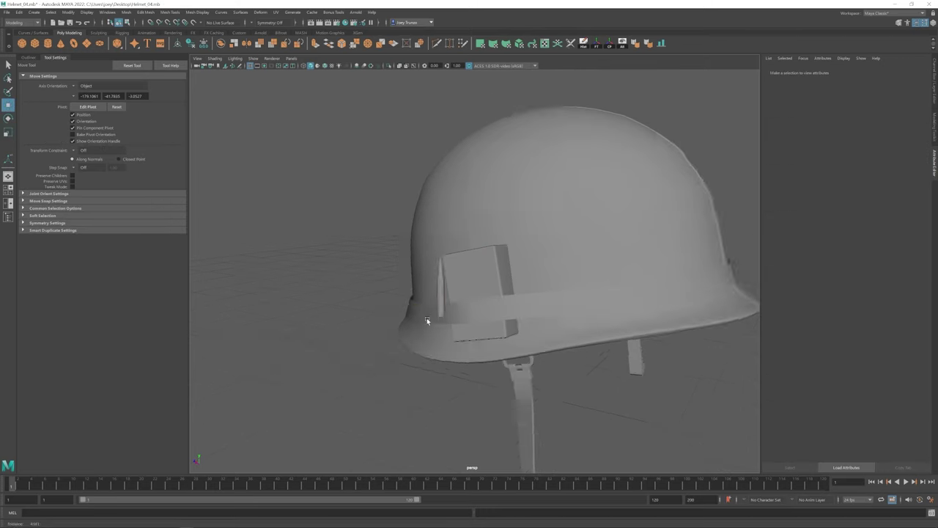
- Select the bullet's upper vertex rings, then undo back to the plain bullet selection
key("w")
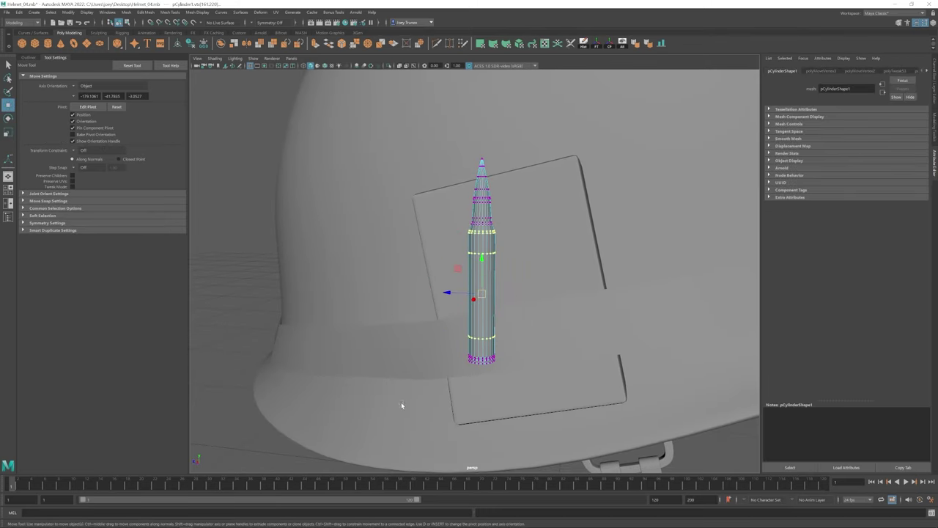
key("ctrl+z")
key("ctrl+z")
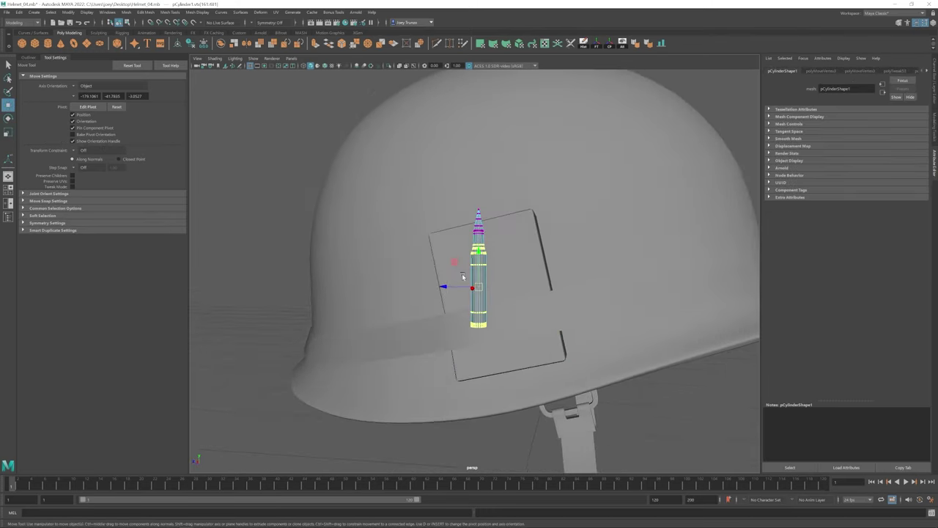
left_click_drag(528, 199, 439, 240)
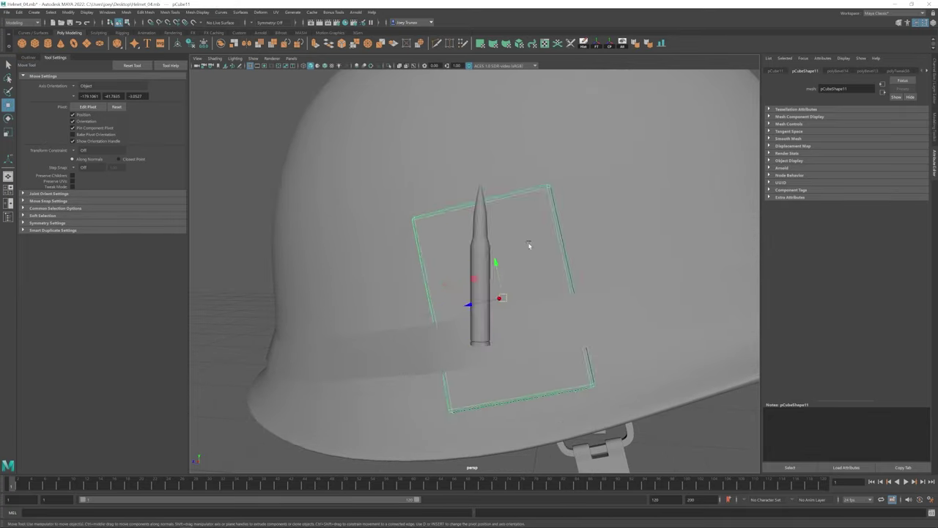
key("ctrl+z")
key("ctrl+z")
key("ctrl+z")
key("ctrl+z")
key("ctrl+z")
key("ctrl+z")
key("ctrl+z")
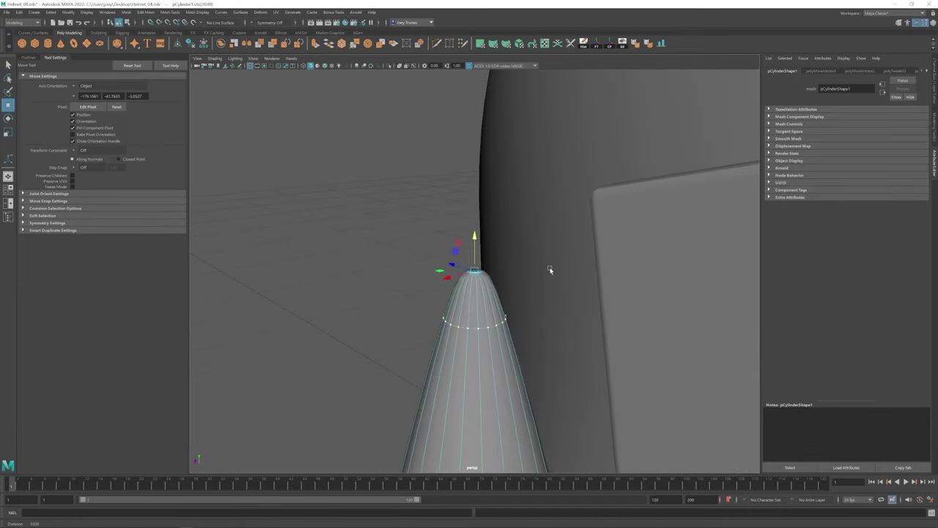
key("shift+z")
key("shift+z")
key("shift+z")
key("shift+z")
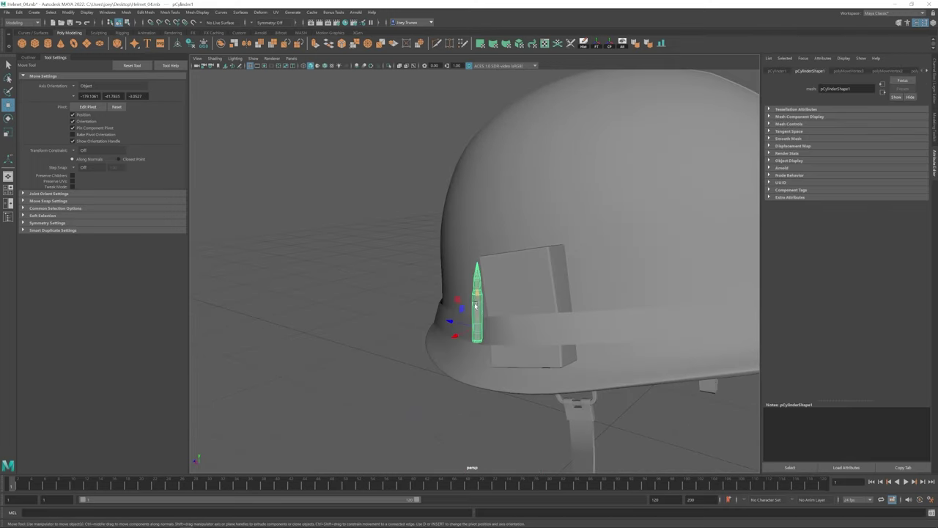
- Step back through earlier camera views to the bullet standing on the band
key("shift+z")
key("shift+z")
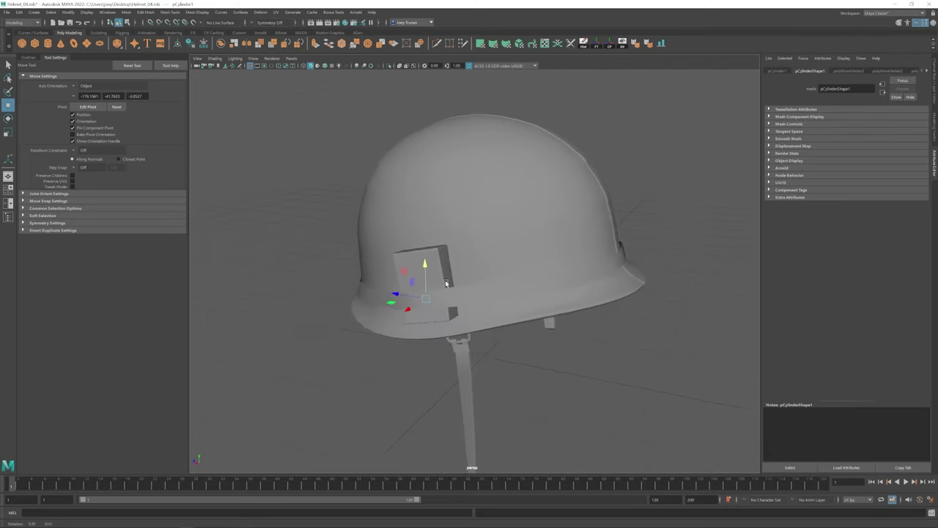
key("shift+z")
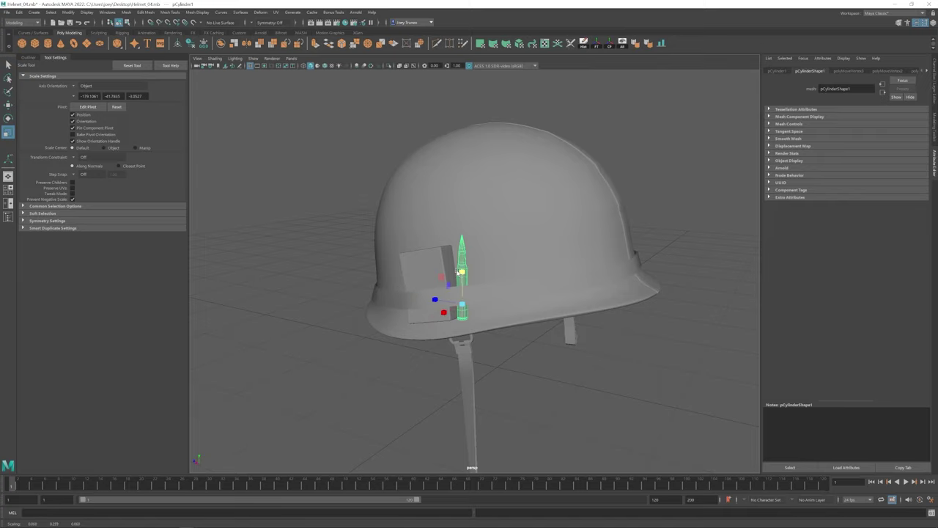
key("shift+z")
key("shift+z")
key("e")
key("shift+z")
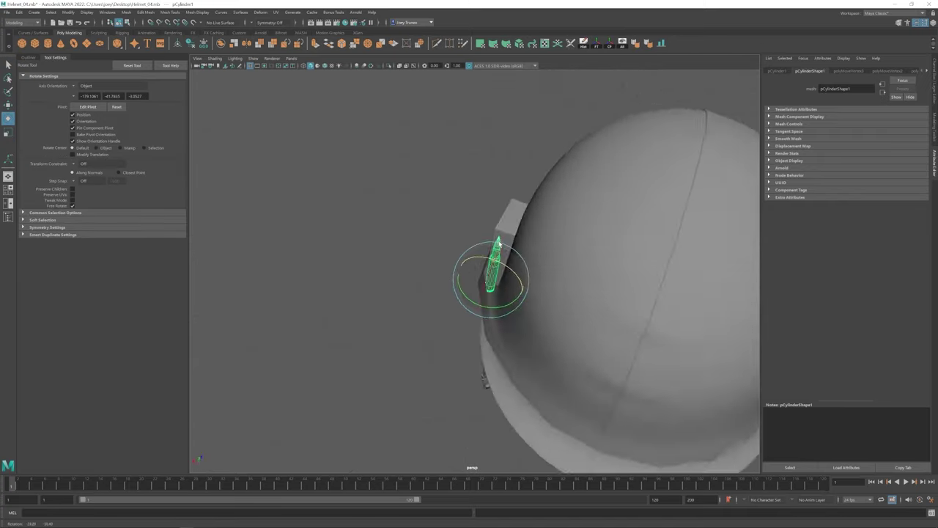
key("shift+z")
key("shift+z")
key("w")
key("shift+z")
key("shift+z")
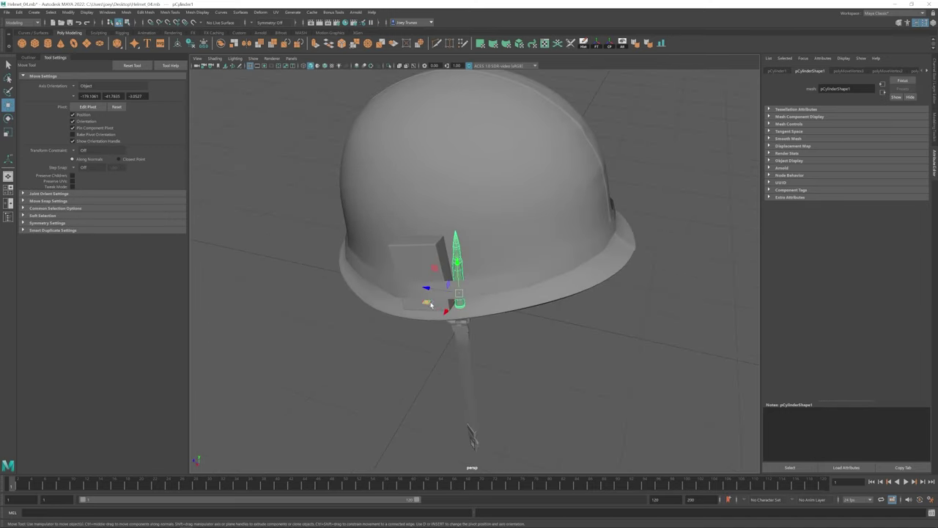
key("shift+z")
key("shift+z")
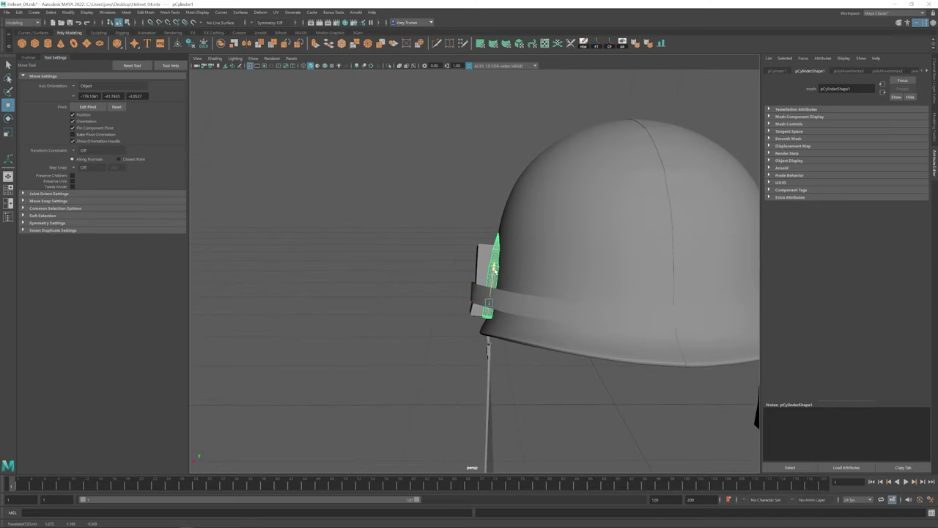
- Duplicate the bullet three times and slide each copy along the band into a row of four
left_click(494, 270)
left_click_drag(457, 297, 431, 305, "alt")
key("ctrl+d")
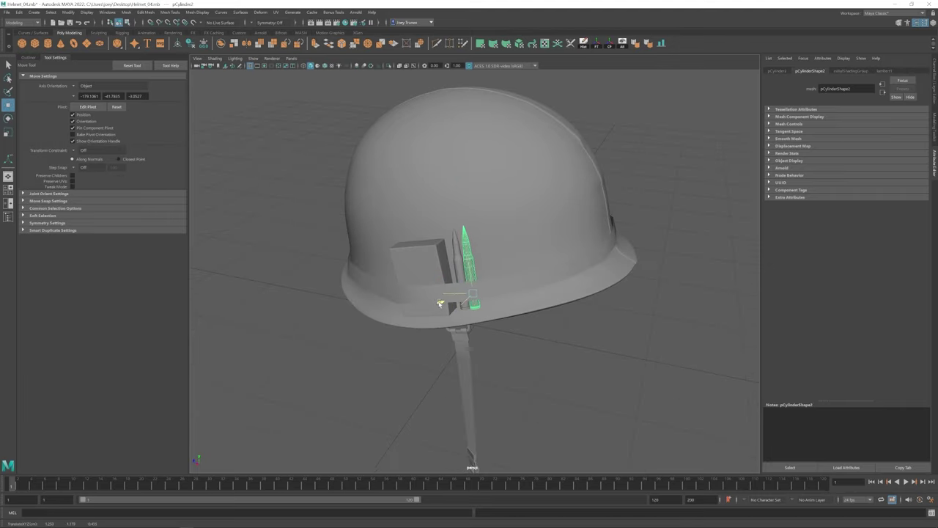
key("f")
scroll(455, 330, "down", 5)
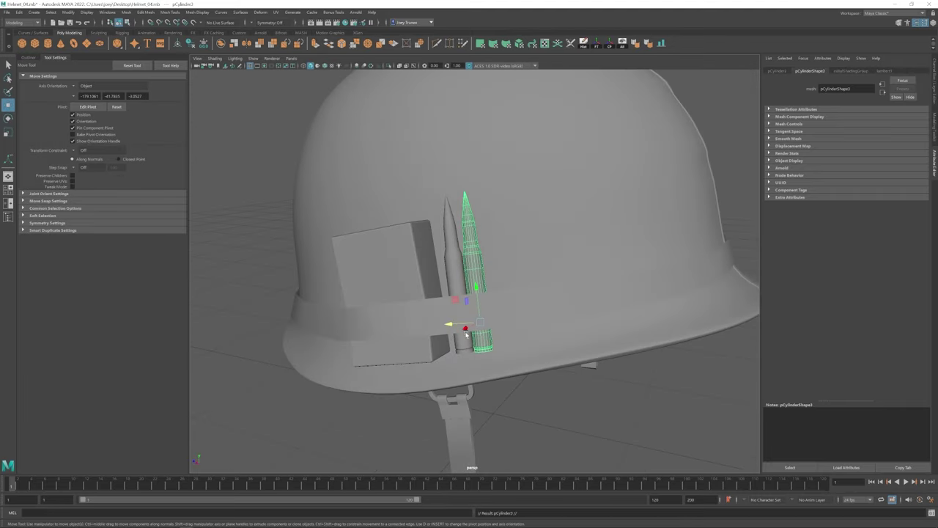
key("ctrl+d")
left_click_drag(466, 334, 443, 339, "alt")
key("ctrl+d")
left_click_drag(444, 339, 481, 299)
- Check the leftmost and neighbouring bullets in the row, then orbit around the whole helmet
scroll(459, 339, "down", 5)
scroll(460, 338, "up", 5)
left_click(429, 290)
key("e")
scroll(429, 367, "down", 5)
scroll(430, 366, "up", 5)
left_click(443, 315)
key("w")
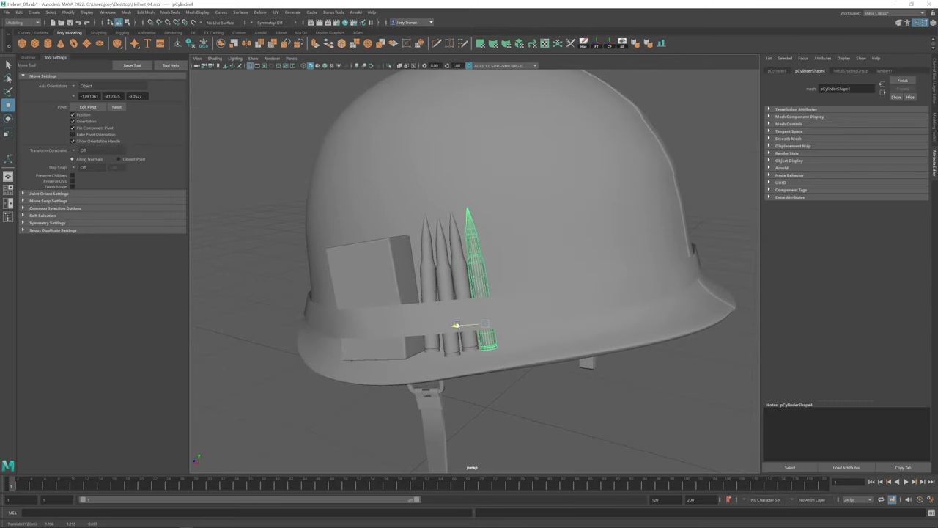
scroll(444, 329, "down", 5)
left_click(418, 324)
left_click_drag(419, 325, 489, 327, "alt")
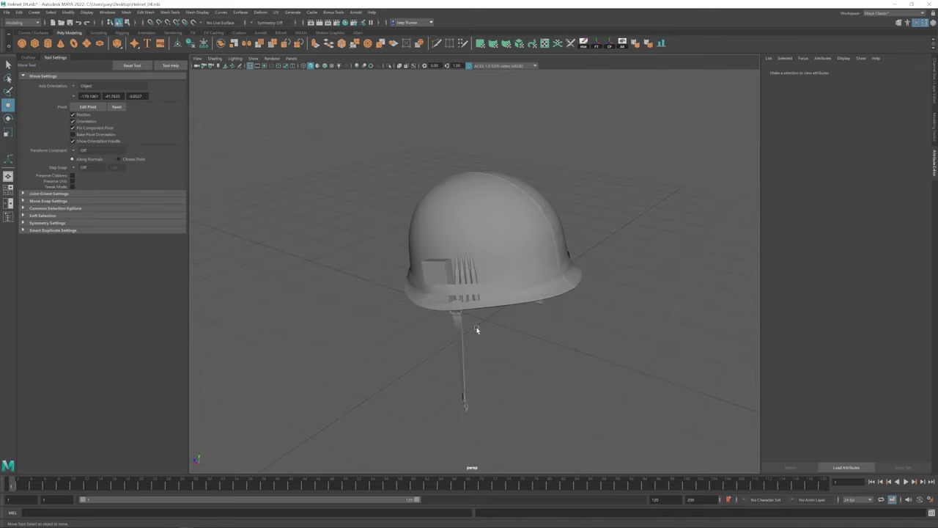
- Select the helmet band and switch it to vertex editing
scroll(476, 330, "up", 5)
left_click(521, 295)
right_click(477, 287)
left_click_drag(477, 287, 441, 284, "alt")
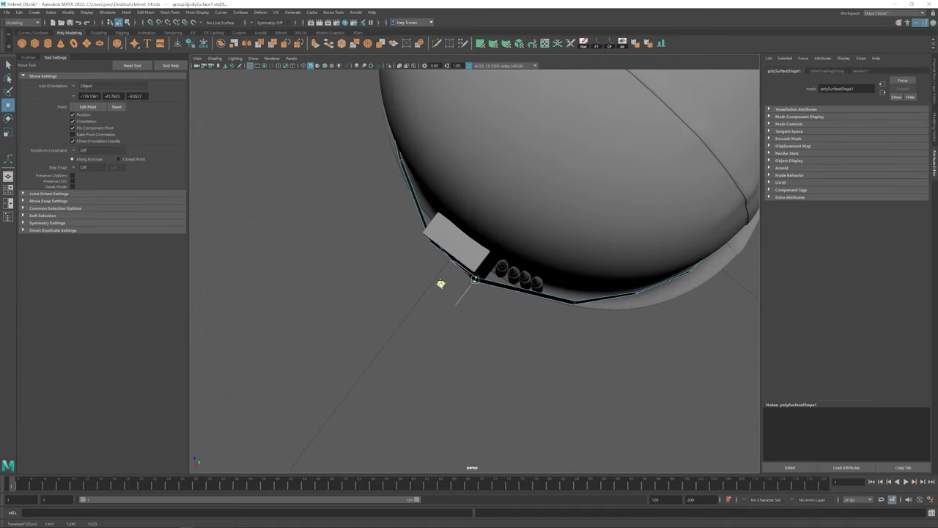
key("bracketleft")
key("bracketleft")
key("bracketright")
key("bracketright")
key("bracketleft")
key("bracketleft")
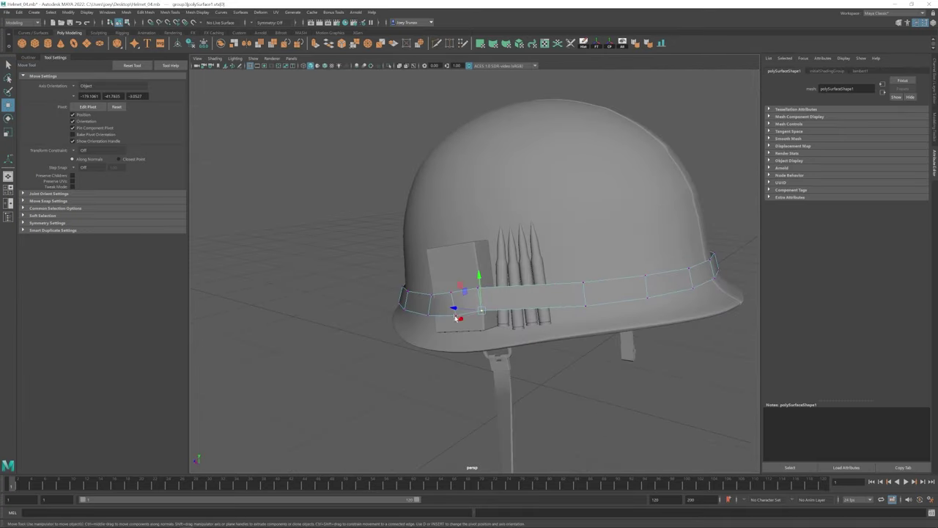
key("bracketright")
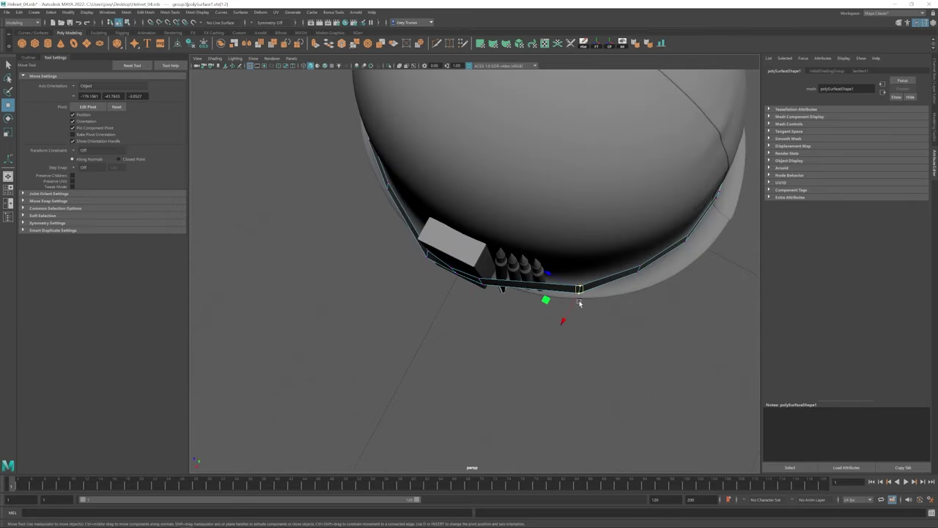
key("bracketleft")
key("bracketleft")
key("bracketleft")
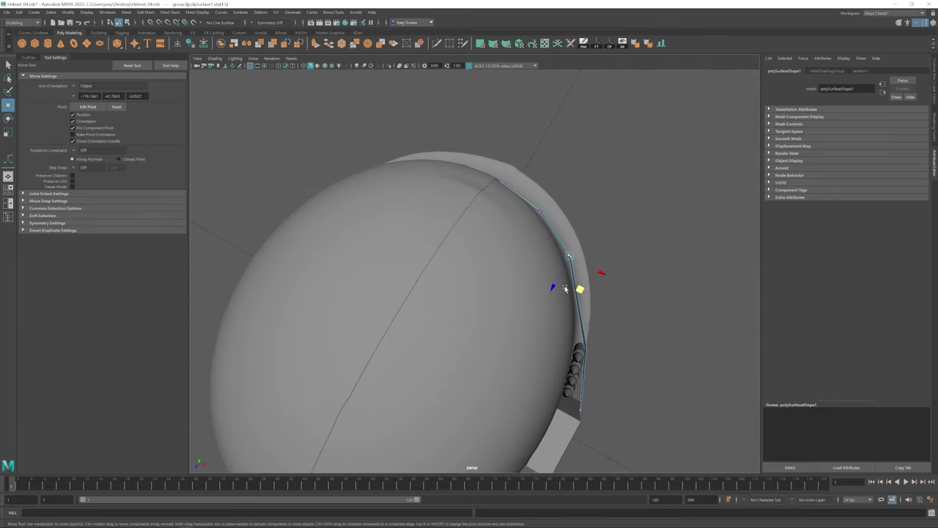
- Inspect the selected brim edge loop from the side, above and other angles
key("bracketleft")
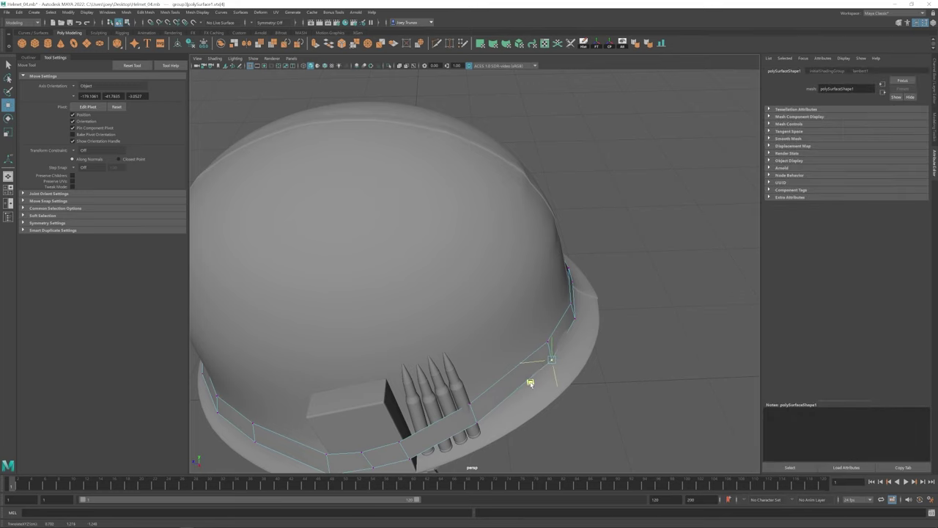
key("bracketleft")
key("bracketleft")
key("bracketleft")
key("bracketleft")
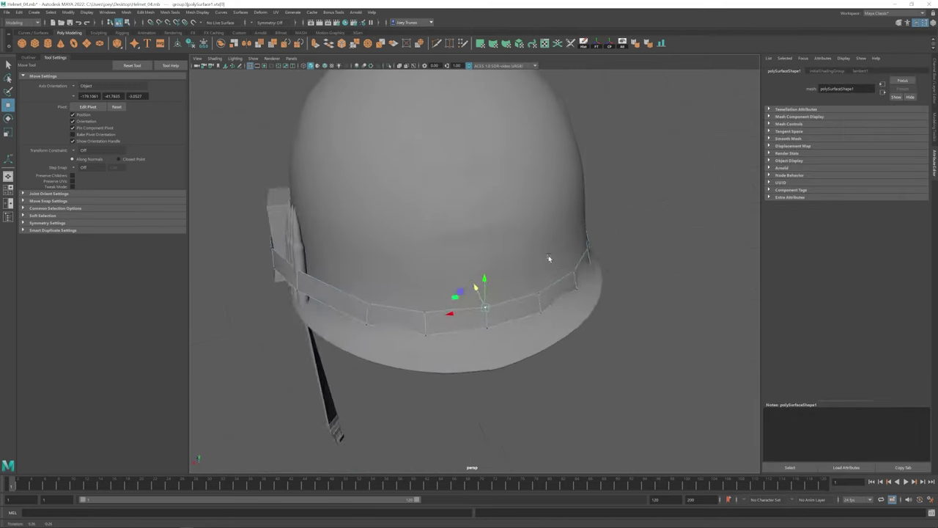
key("bracketleft")
key("bracketleft")
key("bracketleft")
key("bracketleft")
key("bracketleft")
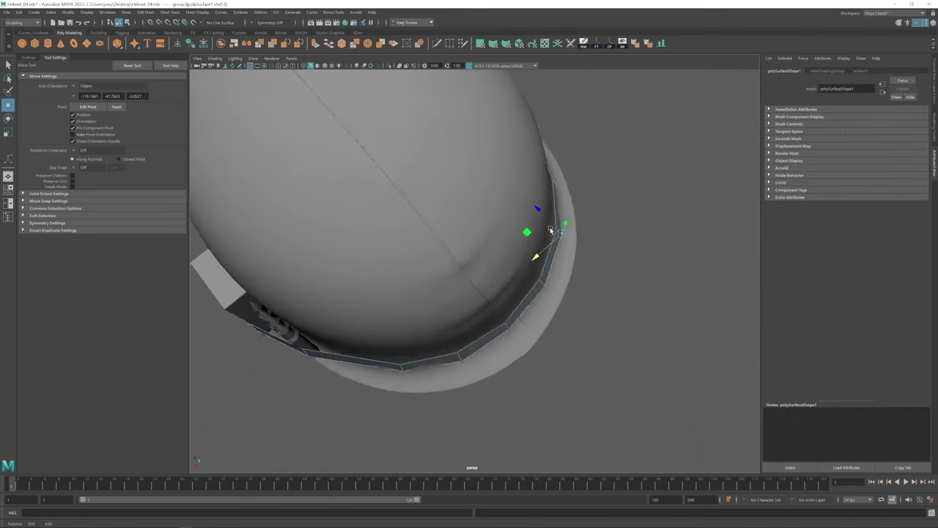
key("bracketleft")
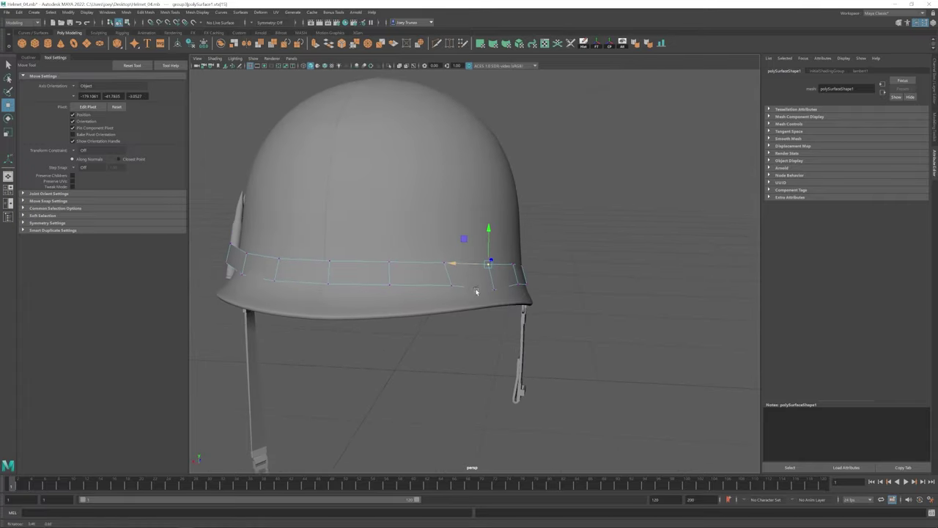
key("bracketleft")
key("bracketleft")
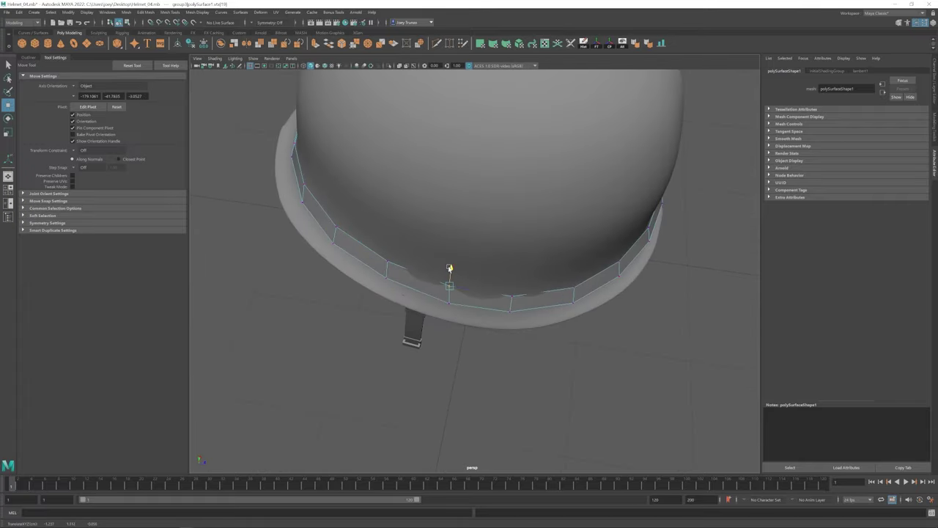
key("bracketleft")
key("bracketleft")
key("bracketleft")
key("bracketleft")
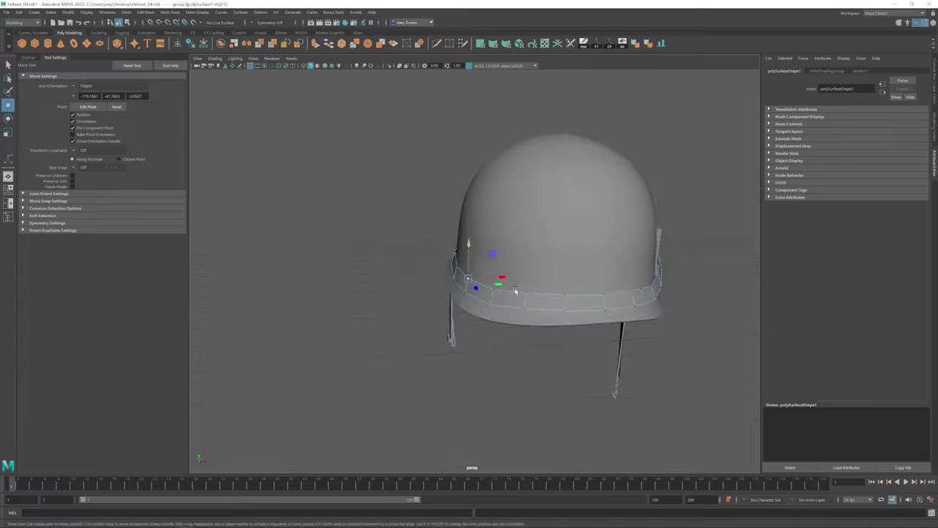
key("bracketleft")
key("bracketleft")
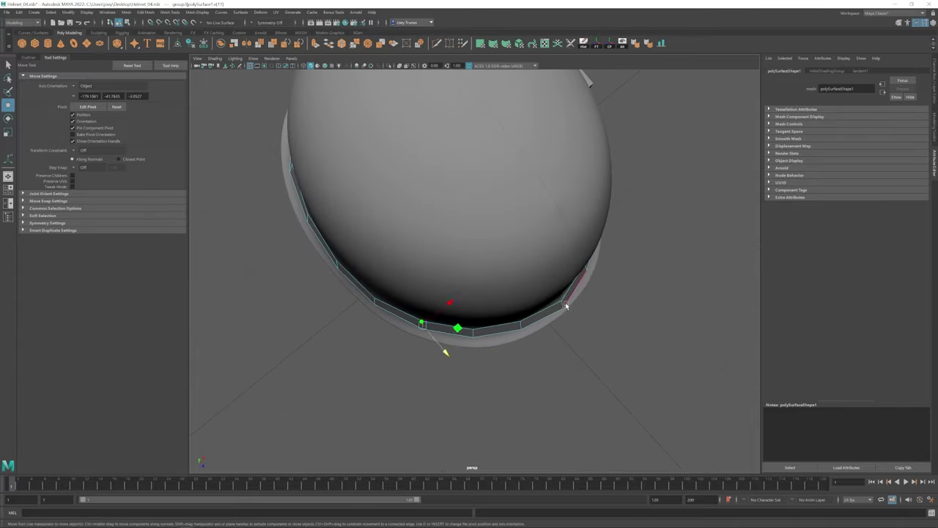
key("bracketleft")
key("bracketleft")
key("bracketleft")
key("bracketleft")
- Select band edges near the bracket patch and shift the band's front end into place
left_click(714, 274)
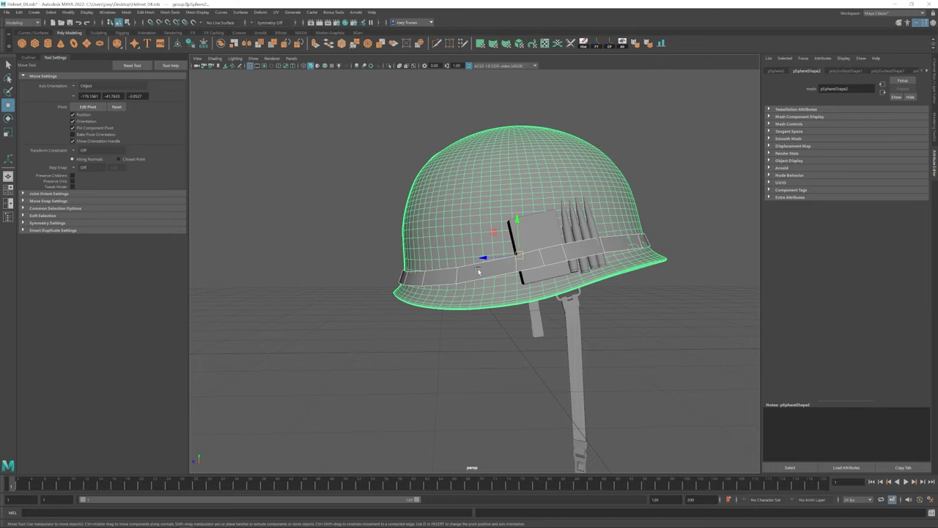
left_click(457, 273)
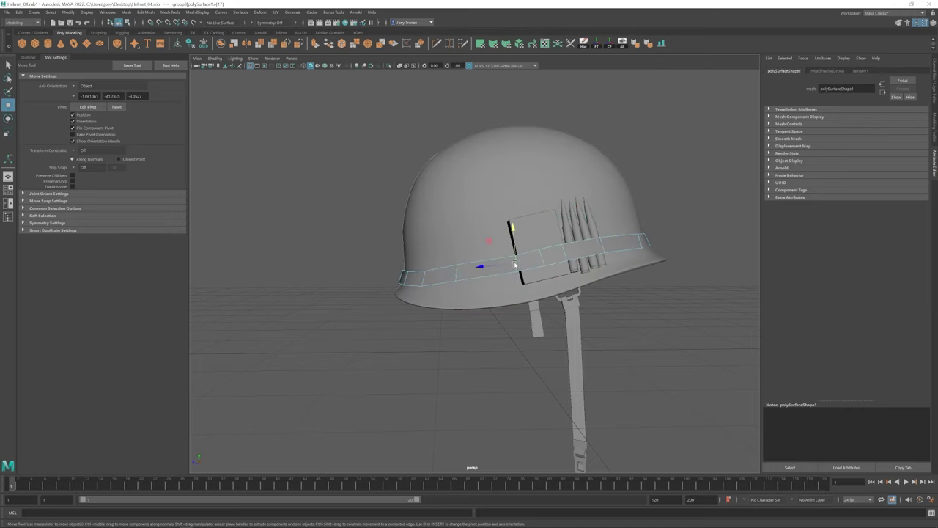
key("bracketleft")
key("bracketleft")
key("bracketleft")
key("bracketleft")
key("bracketleft")
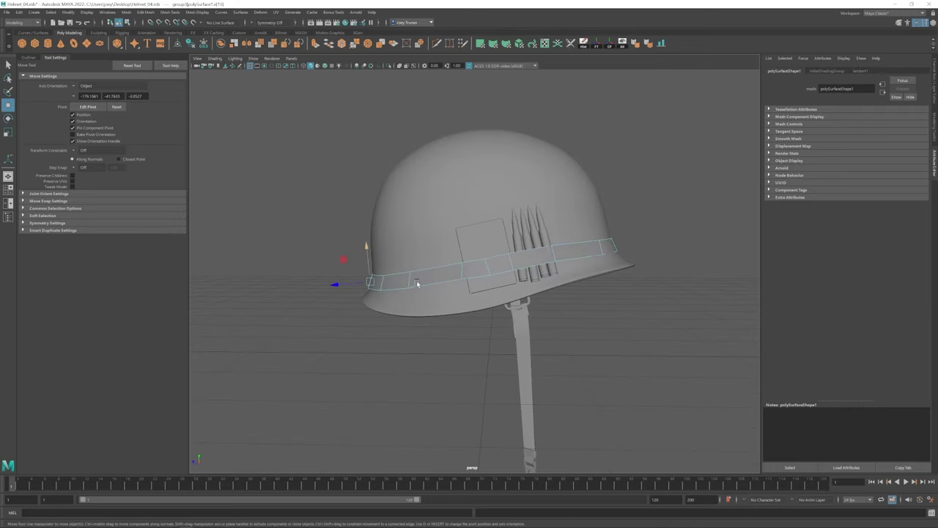
key("bracketleft")
left_click(471, 266)
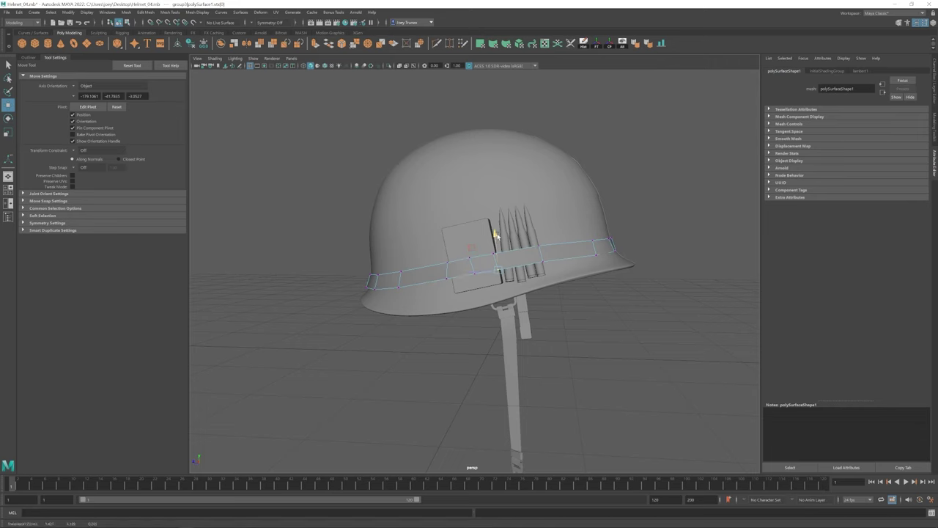
key("bracketleft")
key("bracketleft")
key("bracketleft")
key("bracketleft")
left_click(545, 339)
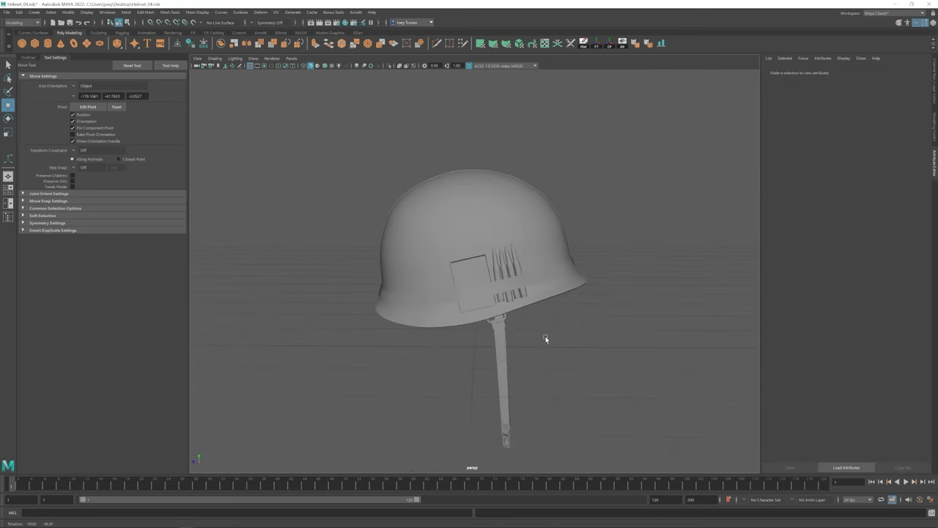
key("bracketleft")
key("bracketleft")
- Select helmet shell edges with soft selection on, then reselect the band to adjust it
key("bracketleft")
key("ctrl+z")
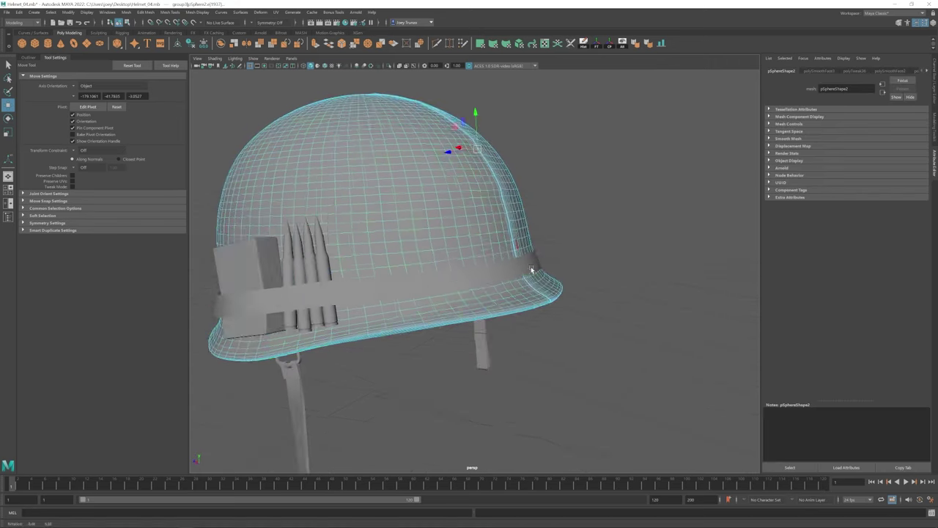
key("bracketleft")
key("bracketleft")
key("bracketleft")
key("b")
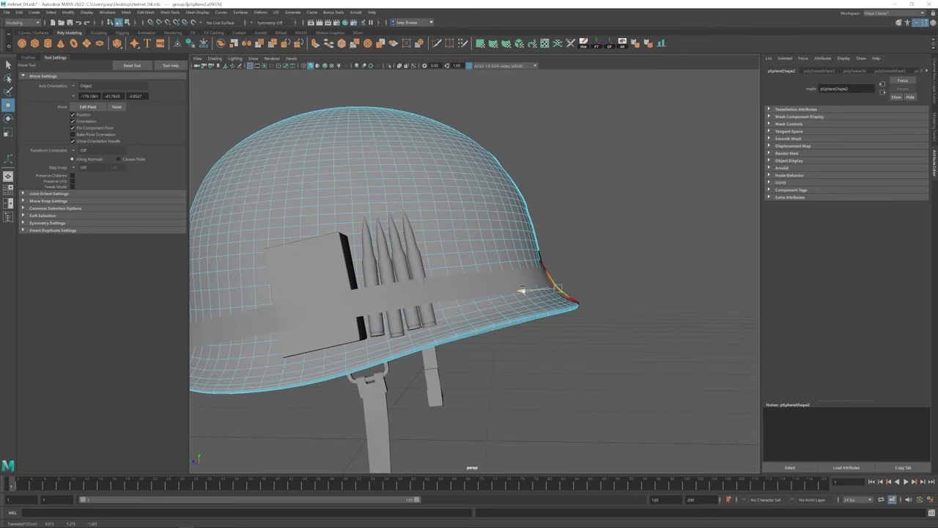
key("bracketleft")
key("bracketleft")
key("bracketleft")
left_click(544, 310)
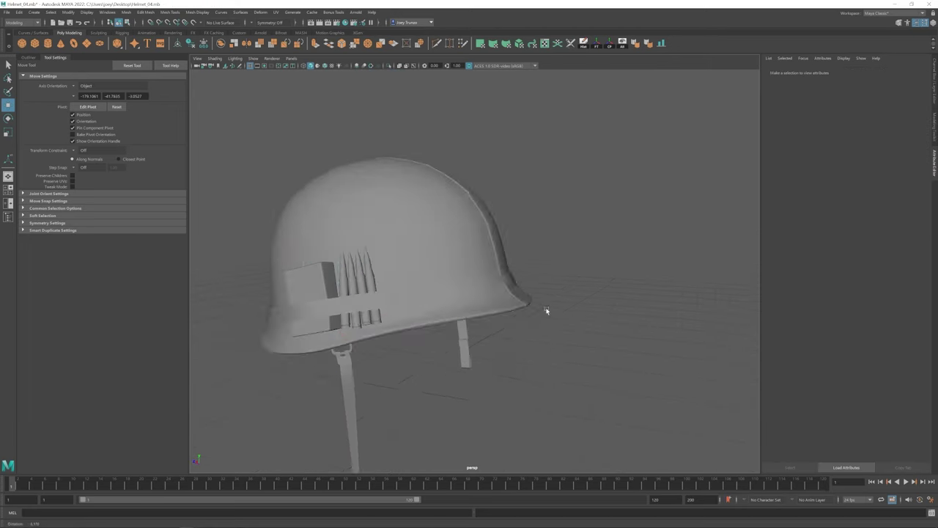
key("bracketleft")
key("bracketleft")
key("bracketleft")
left_click(538, 283)
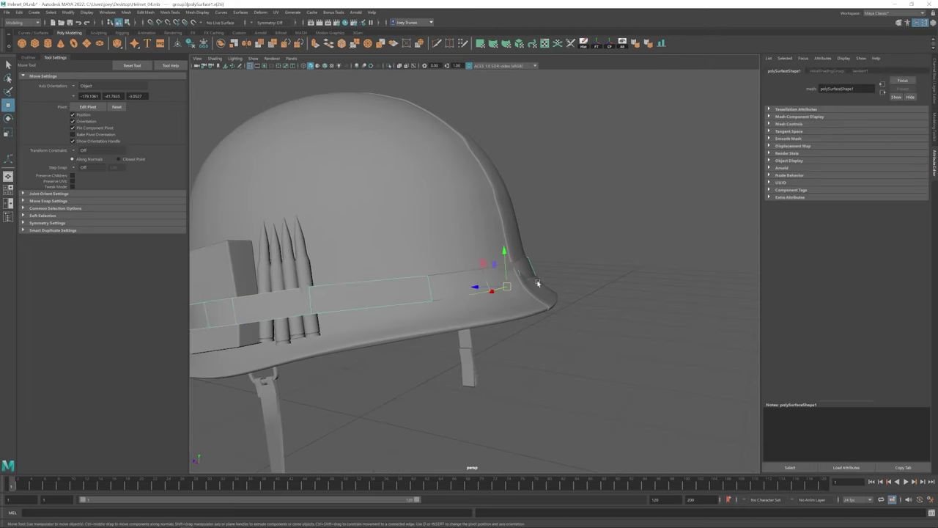
key("bracketleft")
key("bracketleft")
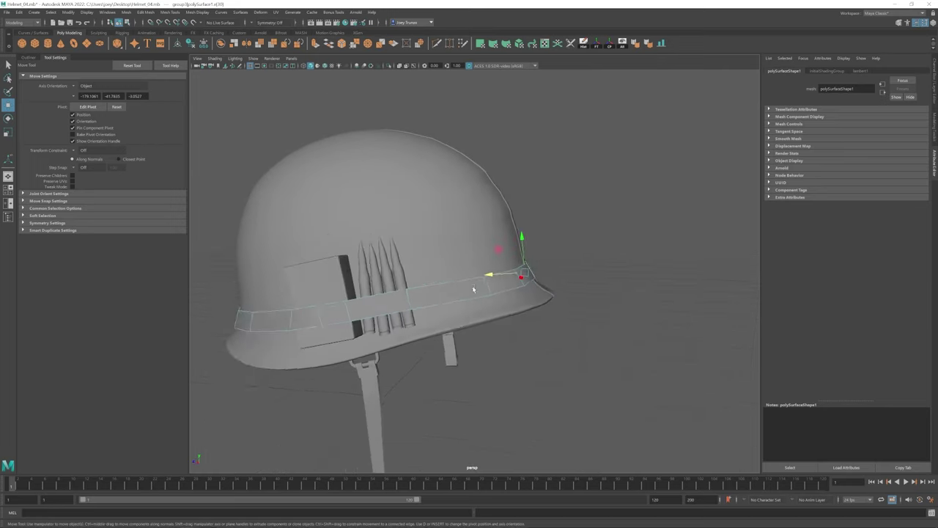
left_click(576, 245)
key("bracketleft")
key("bracketleft")
key("bracketright")
key("bracketright")
key("bracketright")
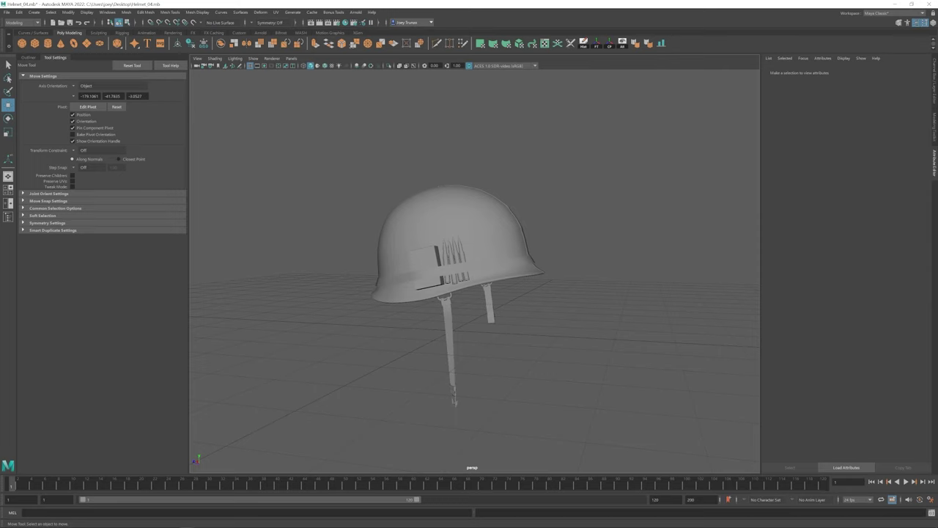
- Select the cube pCube12 beneath the helmet with the Scale tool active
key("bracketright")
left_click(474, 337)
key("r")
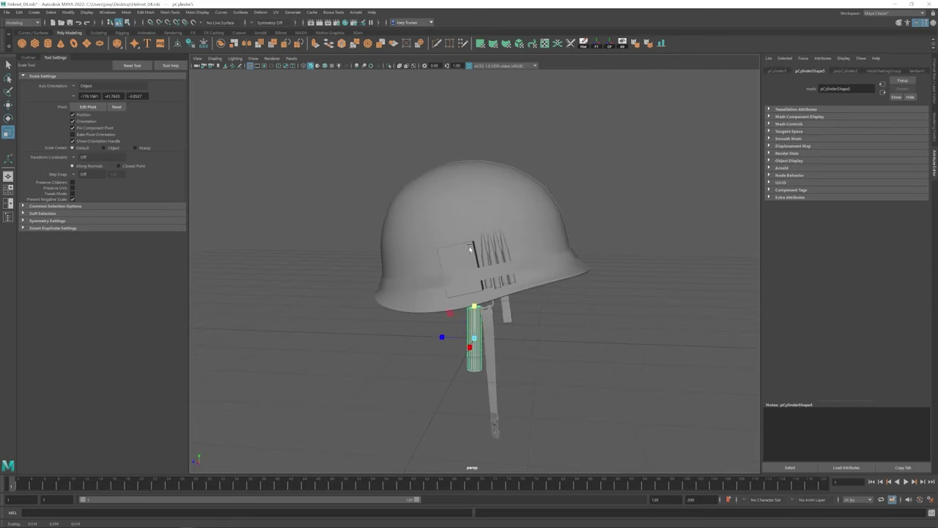
key("bracketleft")
left_click(469, 327)
key("bracketleft")
key("bracketleft")
left_click(493, 302)
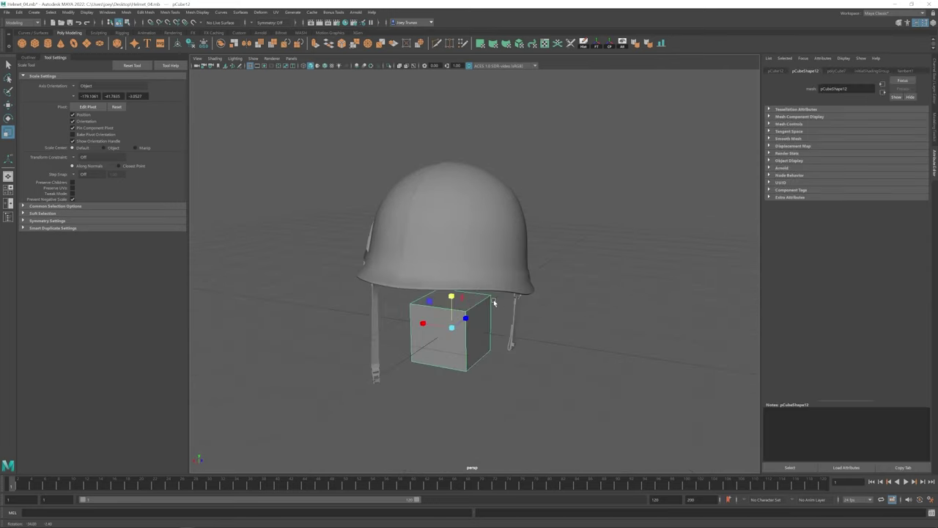
- Flatten pCube12 into a thin slab and stretch it taller into an upright panel
key("bracketleft")
key("ctrl+z")
key("w")
key("bracketleft")
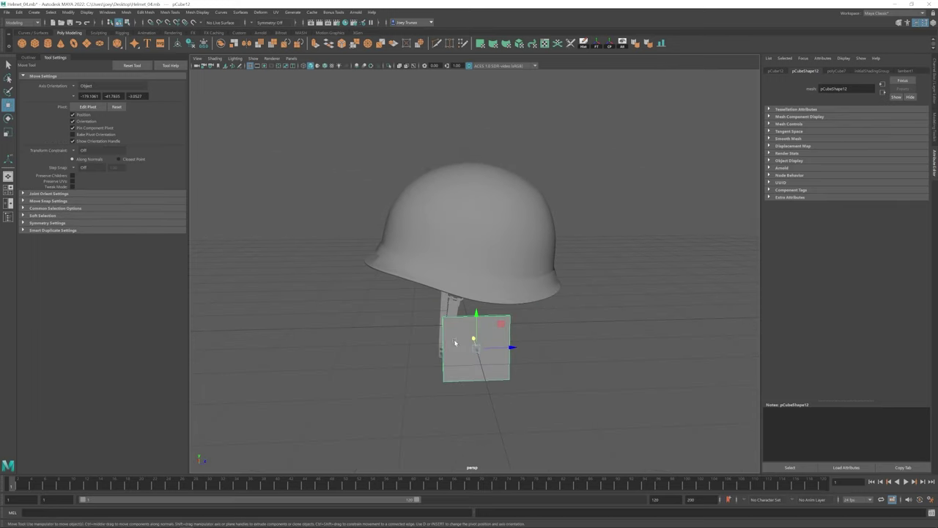
key("r")
key("bracketleft")
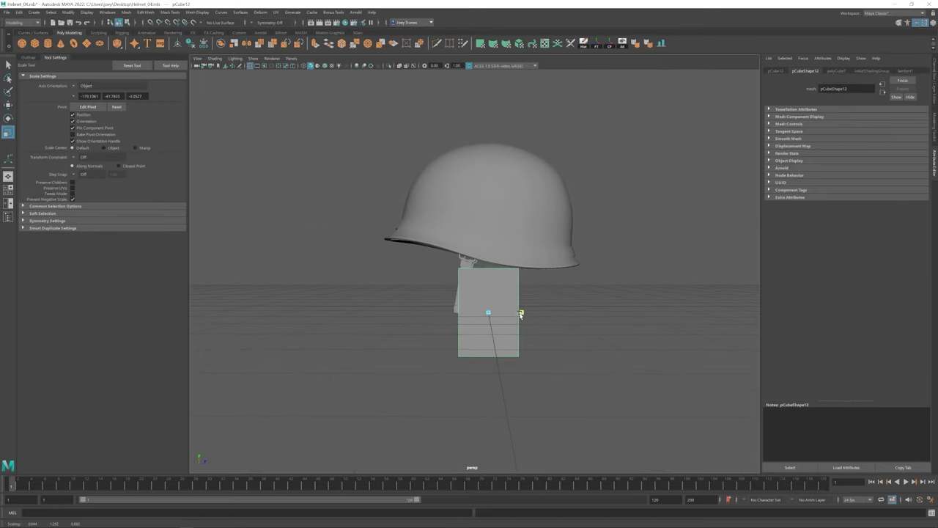
key("bracketleft")
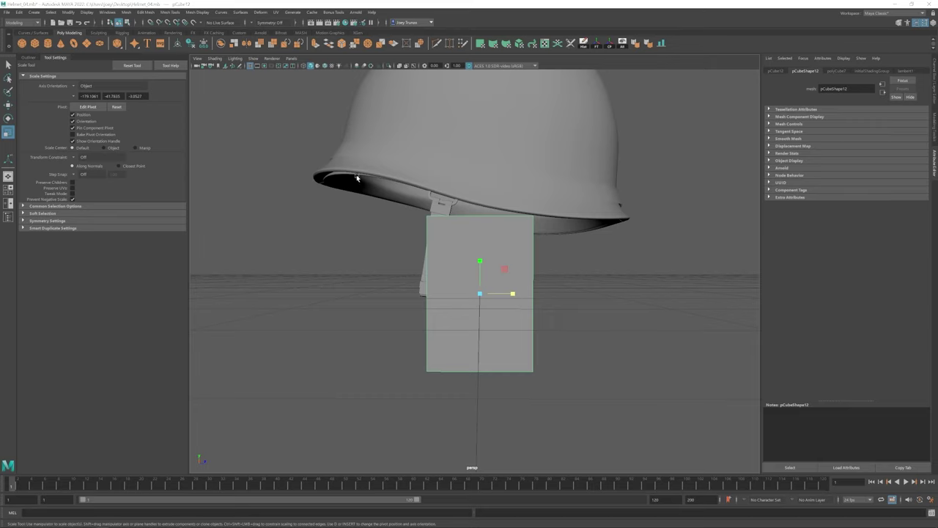
- Scale, move and rotate the card plane pCube12 toward the helmet's side, checking from above
key("bracketleft")
key("bracketleft")
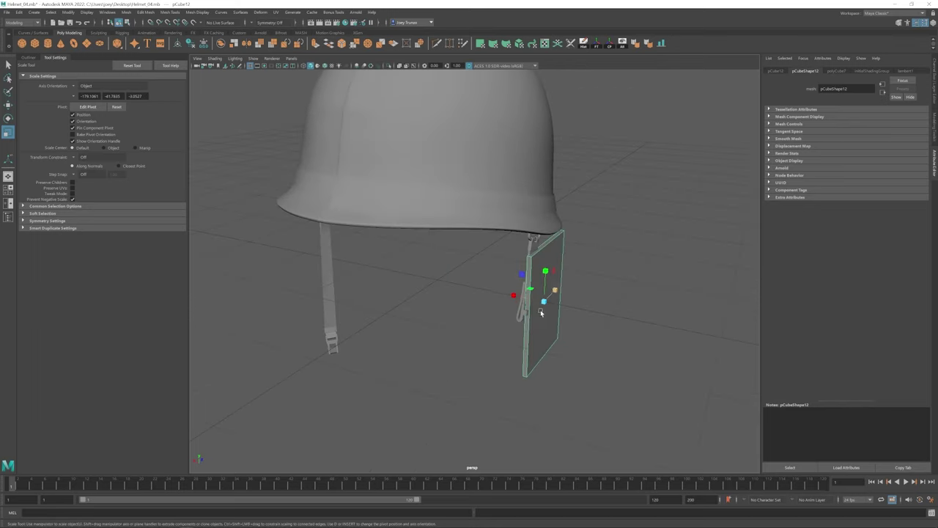
key("w")
key("bracketleft")
key("bracketleft")
key("bracketleft")
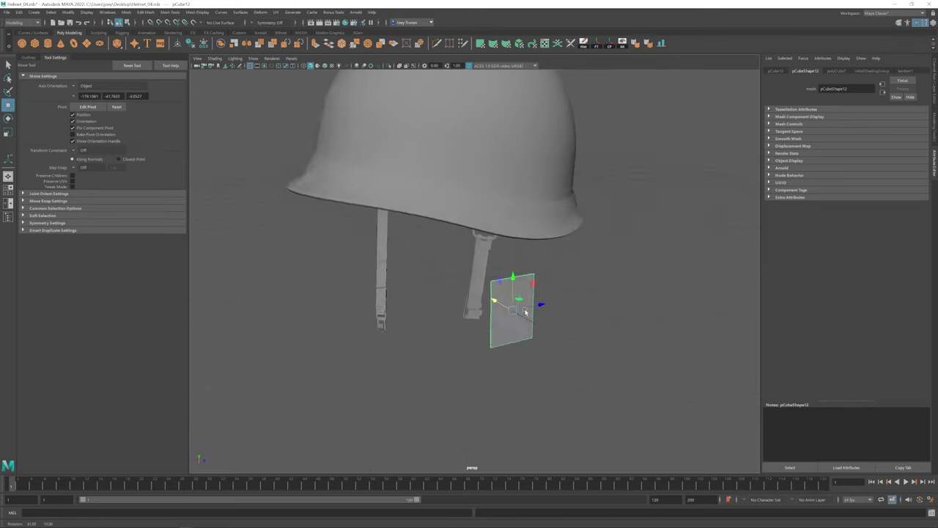
key("bracketleft")
key("bracketleft")
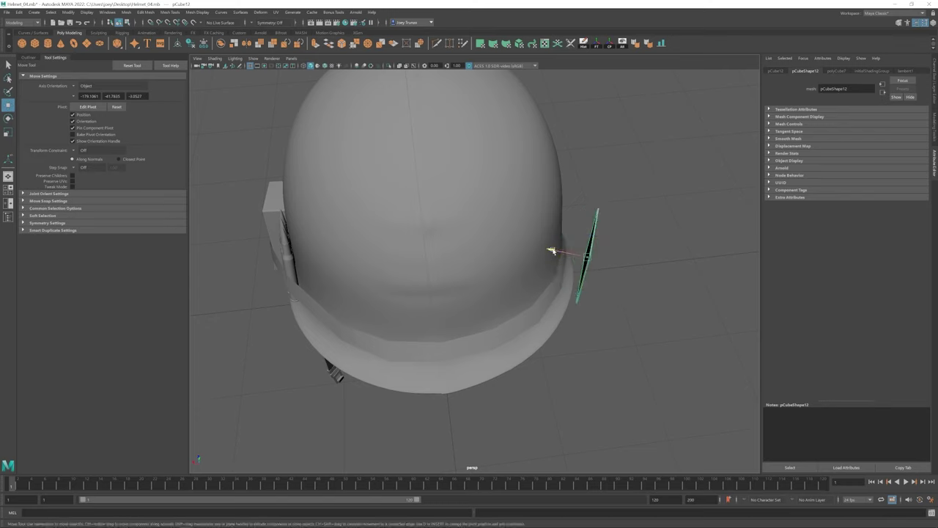
left_click_drag(512, 241, 448, 297, "alt")
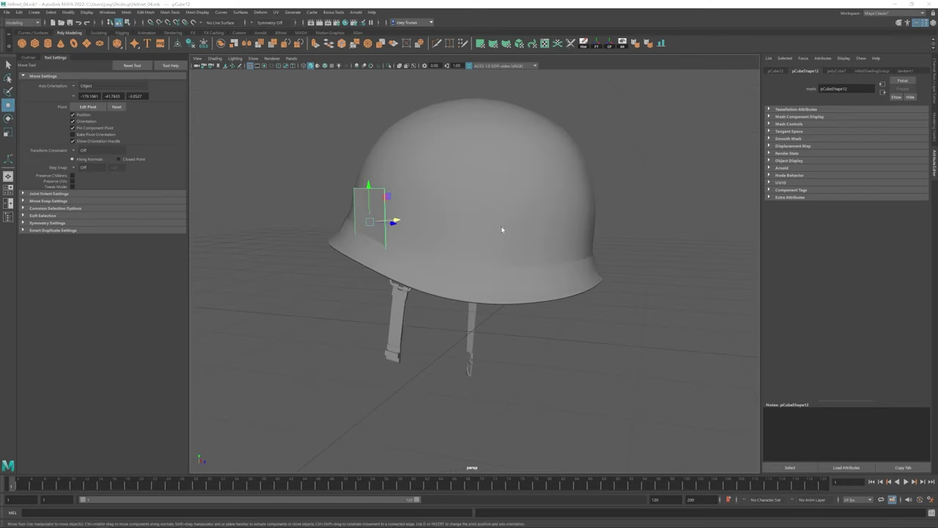
left_click_drag(502, 231, 459, 334, "alt")
key("e")
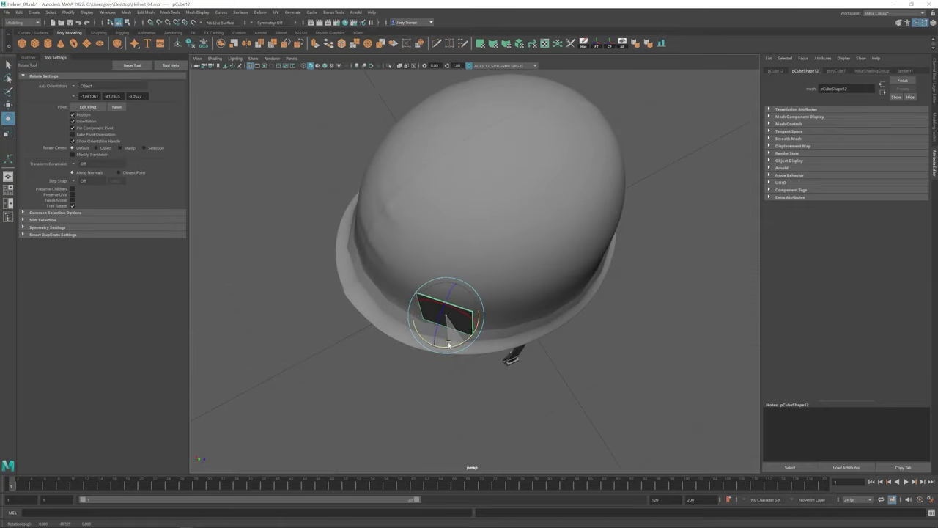
key("bracketleft")
key("bracketleft")
key("bracketleft")
key("bracketleft")
key("w")
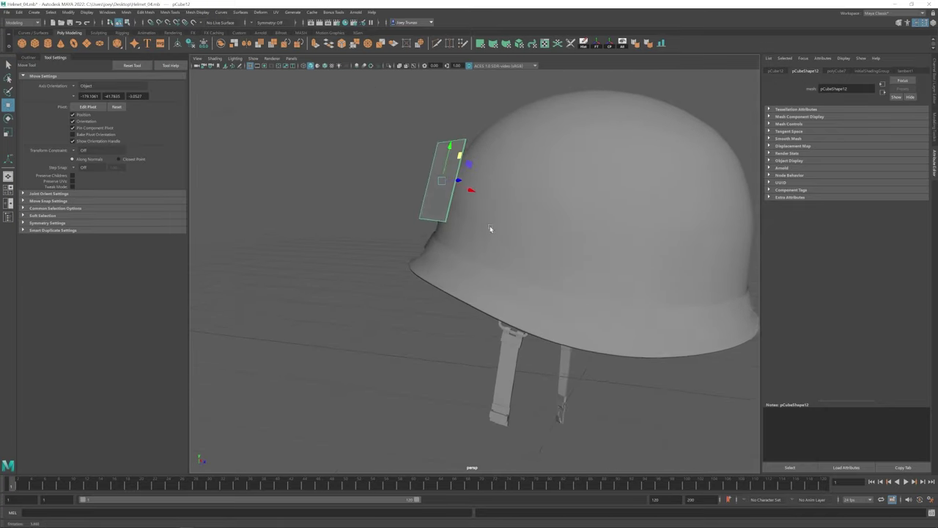
key("bracketleft")
- Align the plane flush with the helmet side above the brim, then select the Insert Edge Loop Tool
left_click_drag(474, 210, 504, 197, "alt")
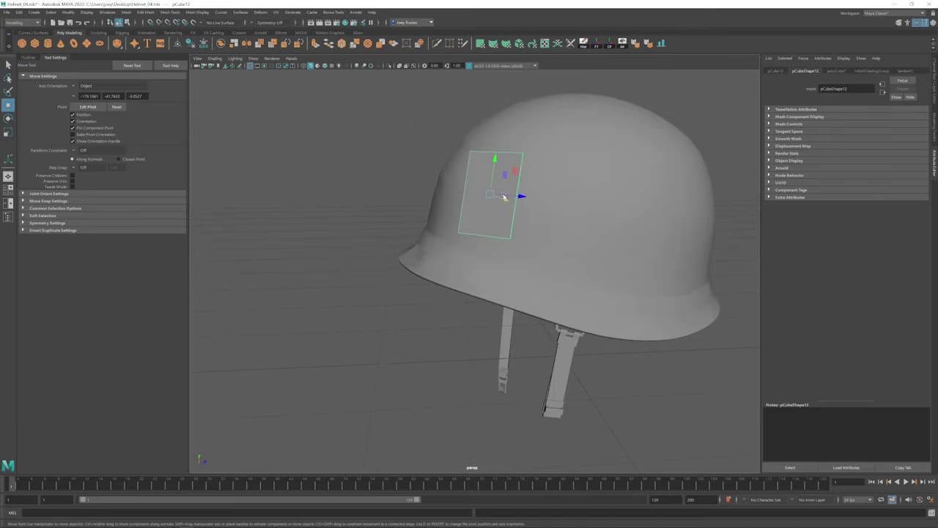
scroll(438, 196, "up", 4)
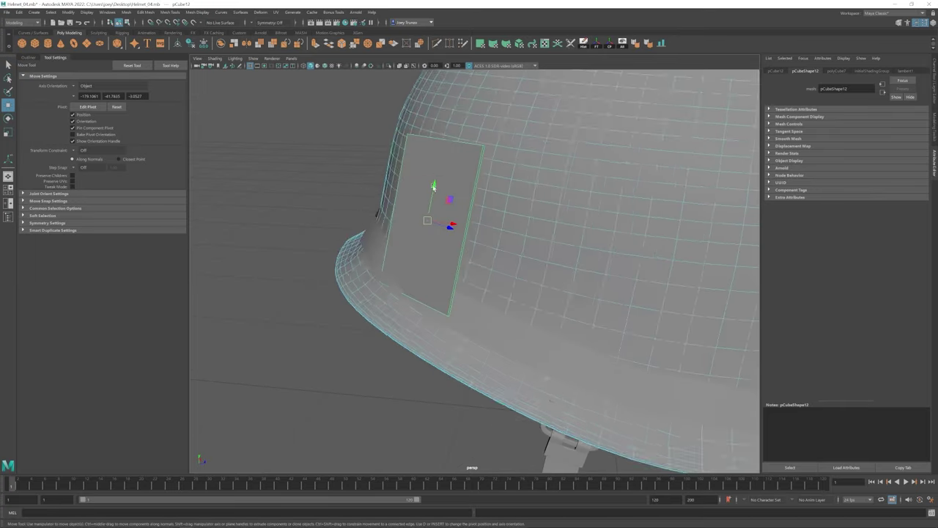
left_click_drag(433, 187, 381, 189, "alt")
right_click_drag(356, 198, 353, 213)
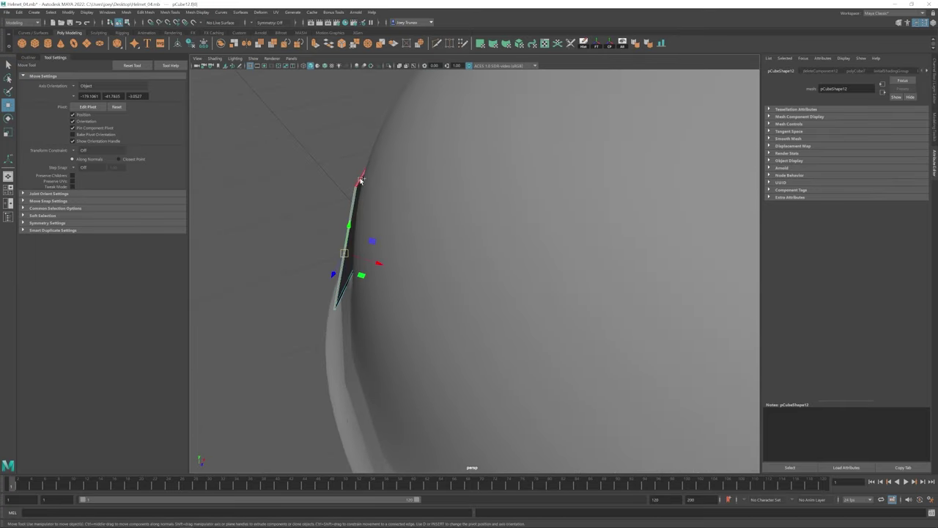
left_click_drag(403, 177, 439, 190, "alt")
left_click(169, 11)
left_click(187, 57)
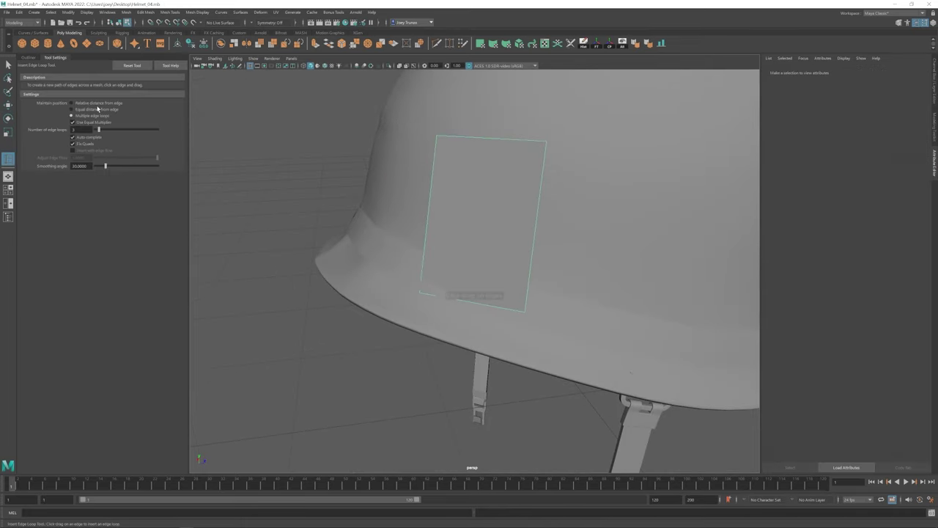
- Insert edge loops across the card plane to form a 2×4 face grid
left_click(431, 196)
key("w")
left_click_drag(476, 242, 429, 256, "alt")
left_click(404, 242)
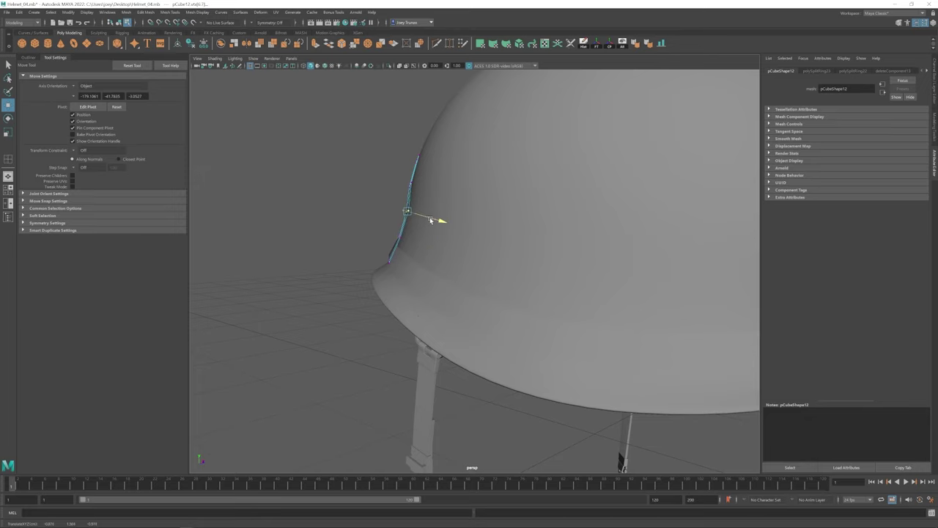
left_click_drag(431, 220, 465, 195, "alt")
- Pull the card's corner vertices toward the dome so it bends along the helmet's curve
left_click_drag(490, 231, 513, 245, "alt")
left_click_drag(522, 249, 564, 272)
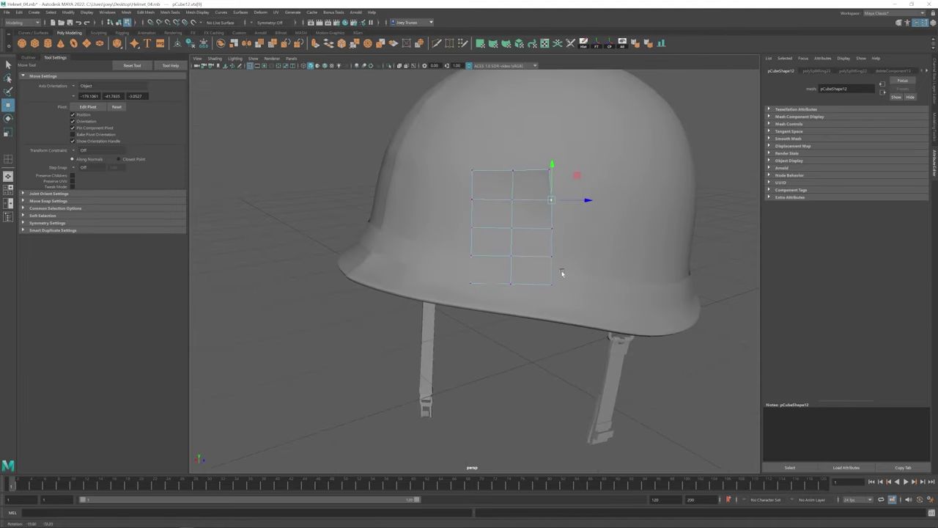
left_click_drag(559, 177, 469, 242, "alt")
key("F8")
left_click_drag(410, 220, 428, 206, "alt")
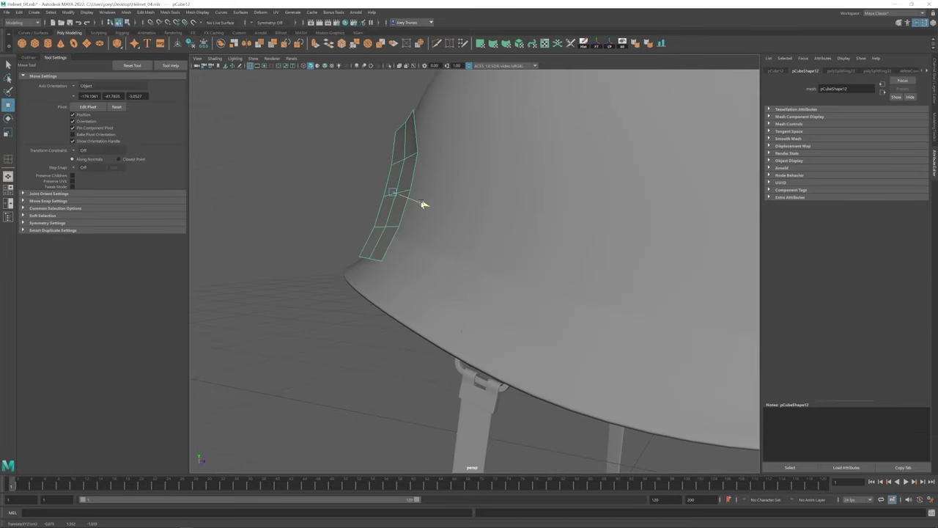
scroll(423, 203, "down", 10)
left_click_drag(468, 242, 461, 268, "alt")
- Put the brim band in edge selection and inspect the brim from several angles, including underneath
scroll(512, 277, "up", 8)
left_click(511, 277)
right_click(511, 277)
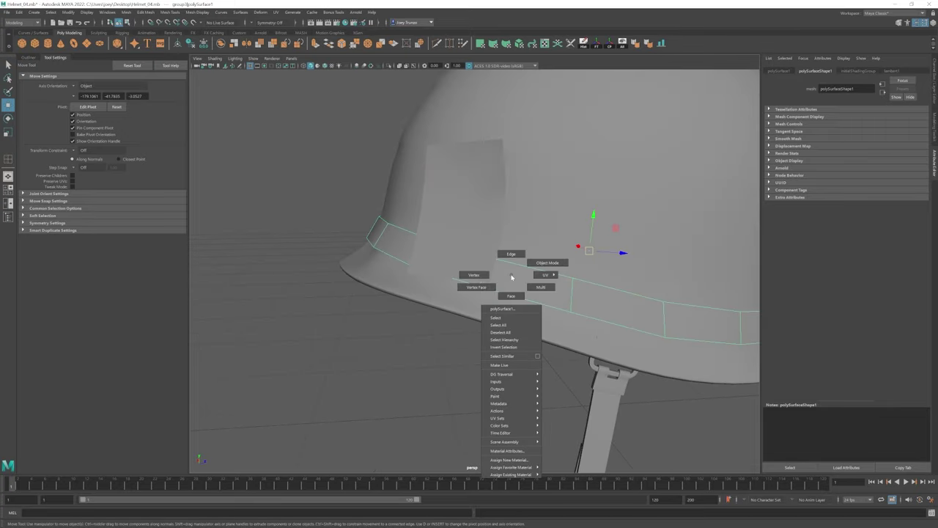
left_click(499, 262)
left_click_drag(471, 310, 399, 322, "alt")
scroll(409, 348, "down", 5)
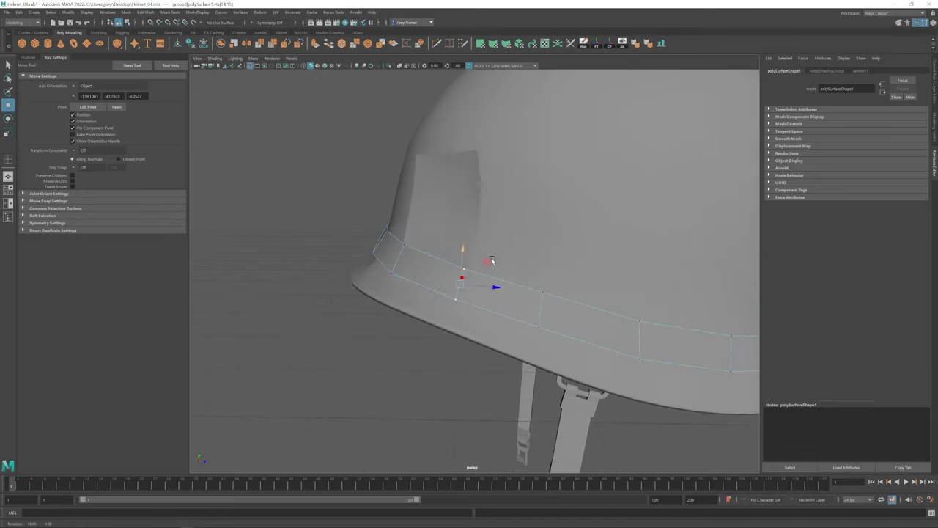
scroll(408, 311, "up", 5)
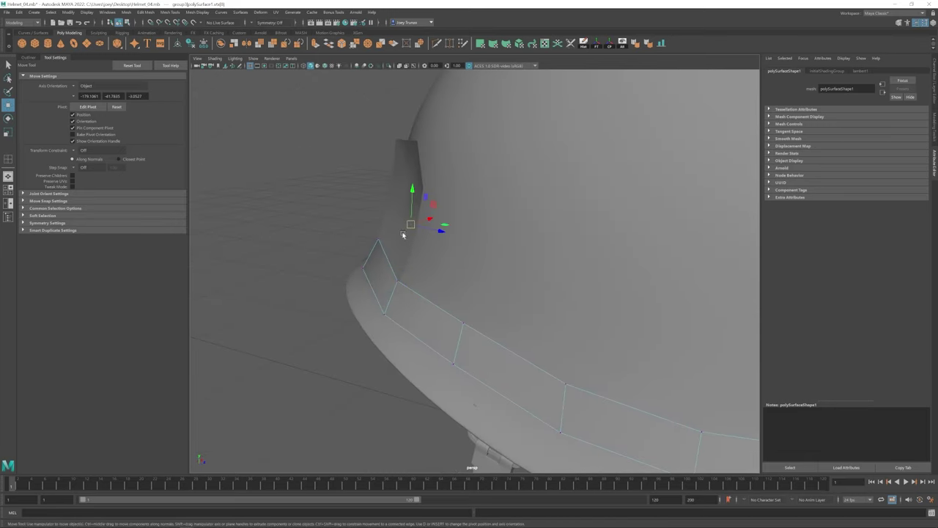
left_click_drag(418, 315, 366, 317, "alt")
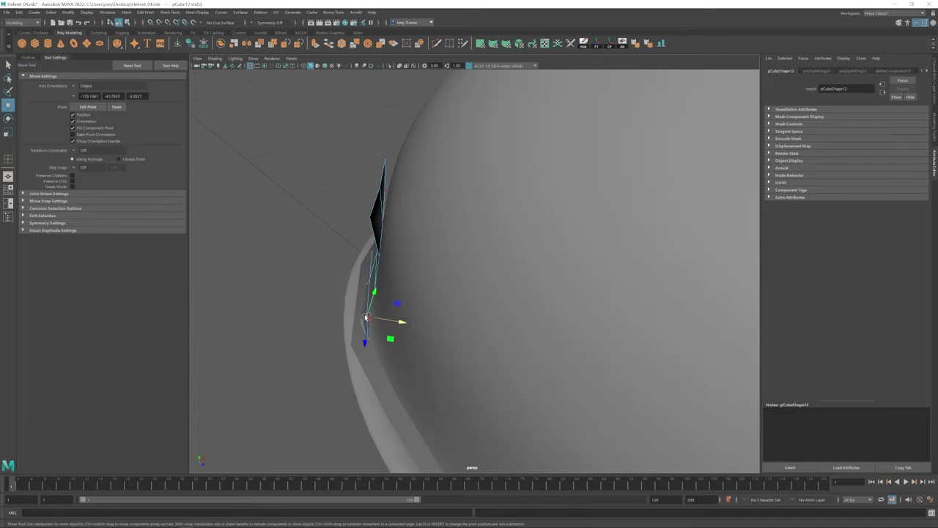
left_click_drag(415, 295, 526, 284, "alt")
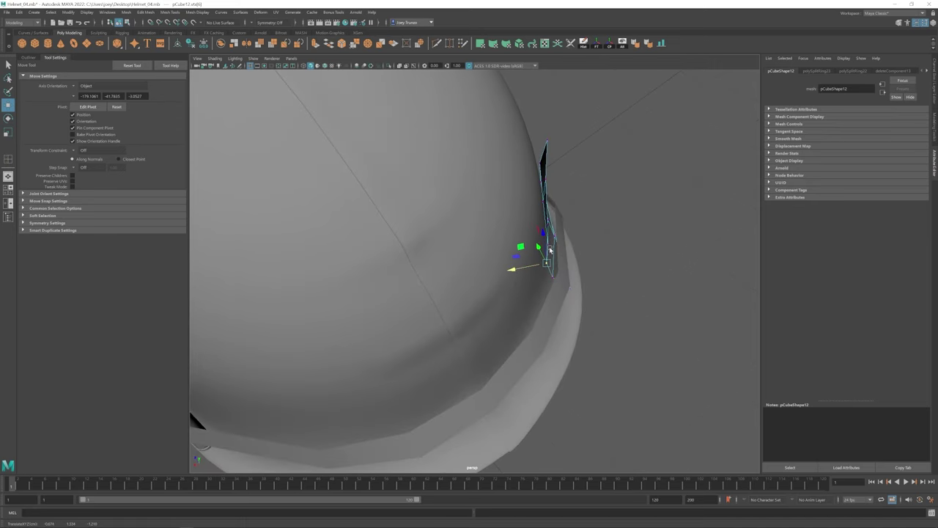
- Switch the card to component selection and check its fit against the dome from the front
right_click_drag(550, 250, 511, 249)
left_click_drag(511, 249, 440, 242, "alt")
scroll(440, 242, "down", 5)
scroll(507, 234, "up", 5)
scroll(507, 233, "down", 5)
scroll(409, 192, "up", 5)
scroll(429, 196, "down", 5)
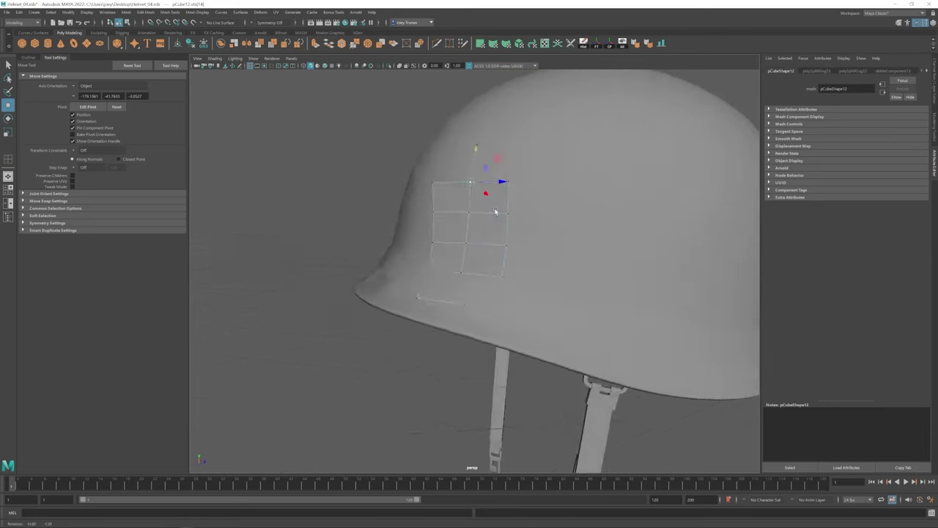
scroll(289, 275, "down", 5)
- Clear the face selection and recheck the card from the front and left side
left_click(524, 317)
left_click_drag(289, 274, 555, 291, "alt")
scroll(524, 317, "up", 5)
scroll(558, 365, "down", 5)
left_click(555, 291)
left_click_drag(554, 255, 571, 299, "alt")
left_click(586, 307)
- Extrude the card faces with Edit Mesh > Extrude to a 0.004 thickness
left_click(607, 318)
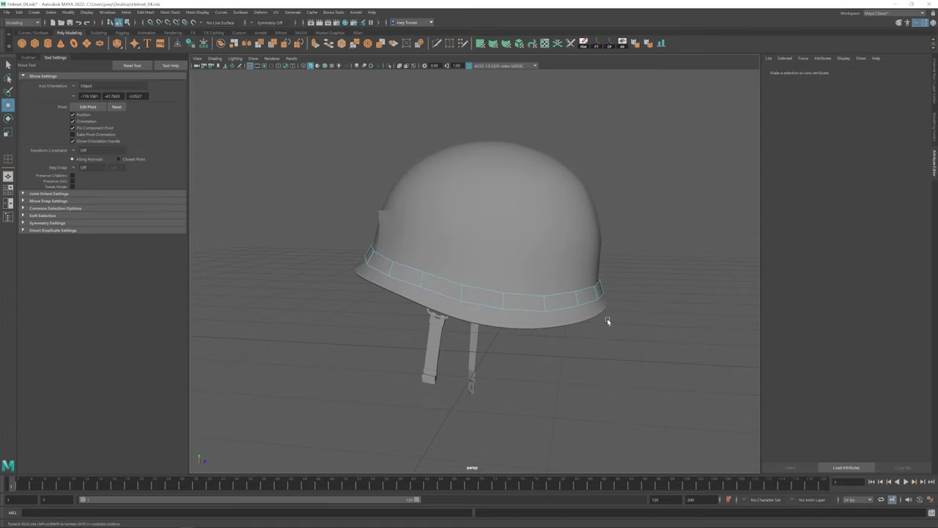
scroll(607, 318, "down", 3)
left_click(513, 286)
mouse_move(513, 286)
left_mouse_down("alt")
mouse_move(496, 274)
mouse_move(515, 281)
left_mouse_up("alt")
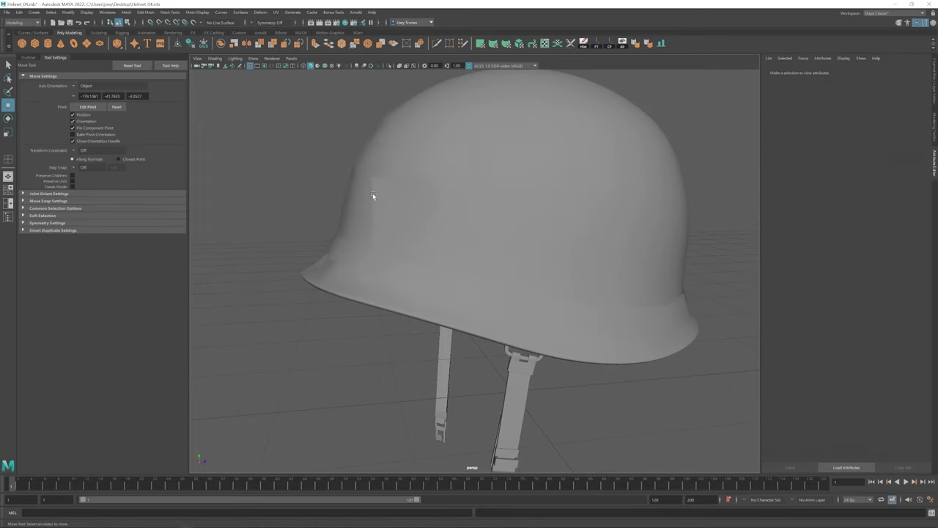
left_click_drag(372, 180, 438, 261)
left_click(145, 12)
left_click(154, 82)
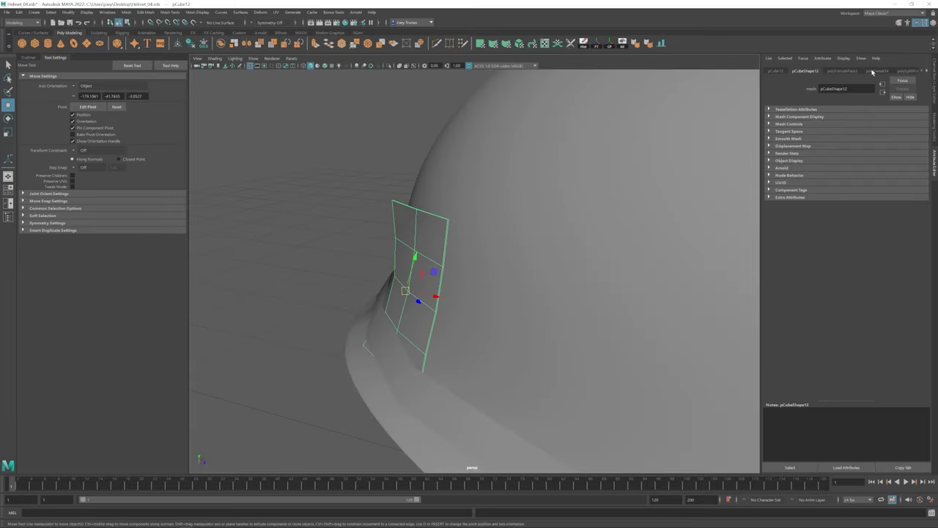
left_click(843, 72)
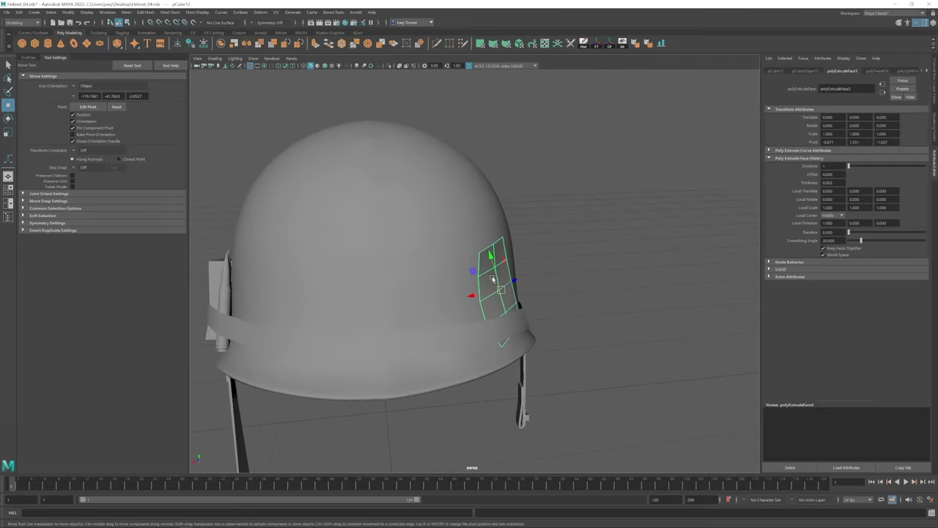
right_click_drag(588, 285, 576, 342, "alt")
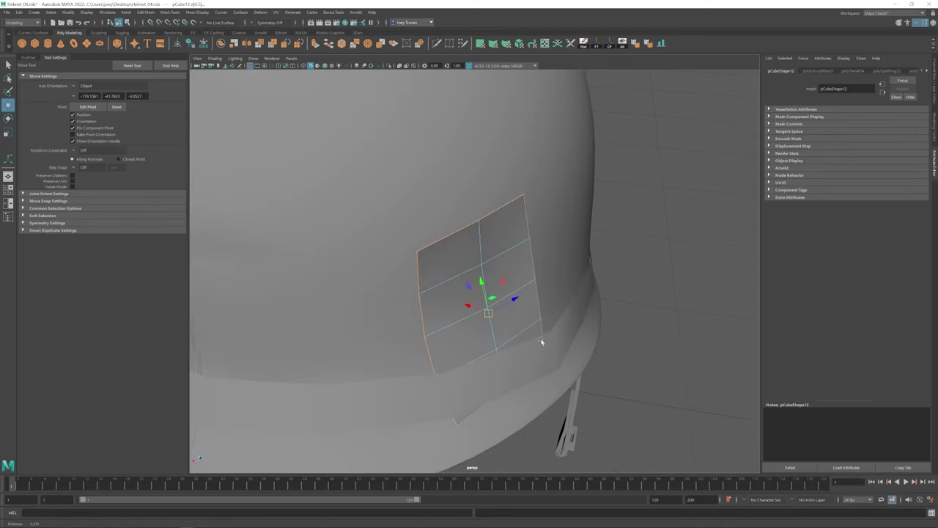
- Bevel the card's edges with 2 segments and briefly preview it smoothed
left_click(145, 13)
left_click(158, 35)
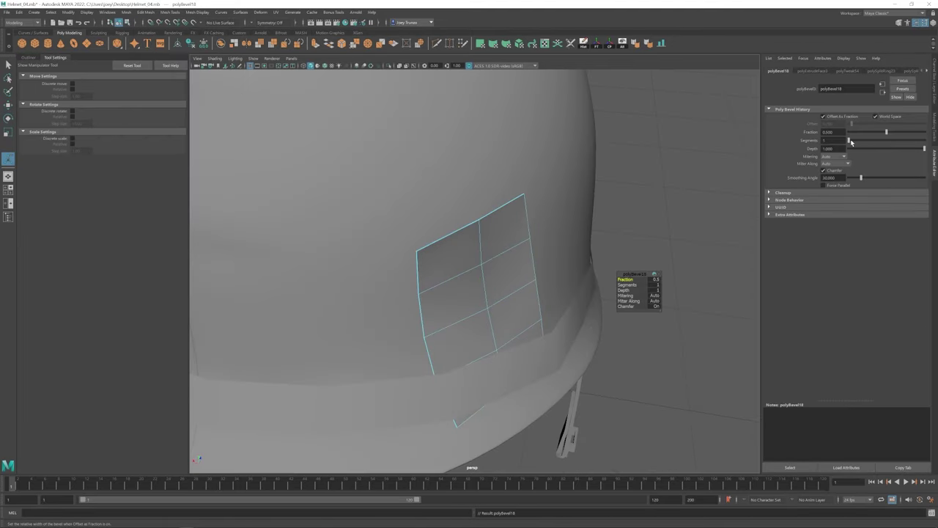
left_click_drag(854, 141, 856, 141)
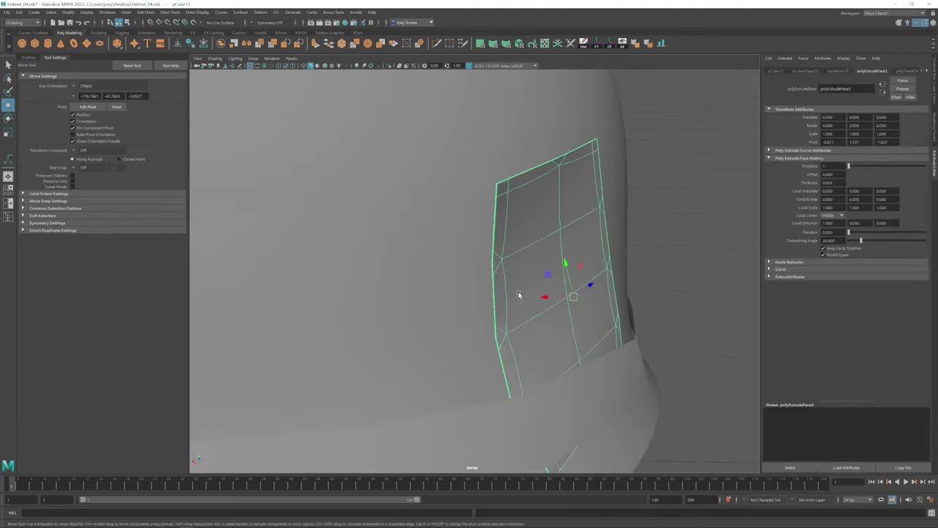
key("3")
key("ctrl+z")
key("1")
- Select edges on the card flap and inspect the beveled plate from several angles
left_click_drag(527, 296, 559, 300, "alt")
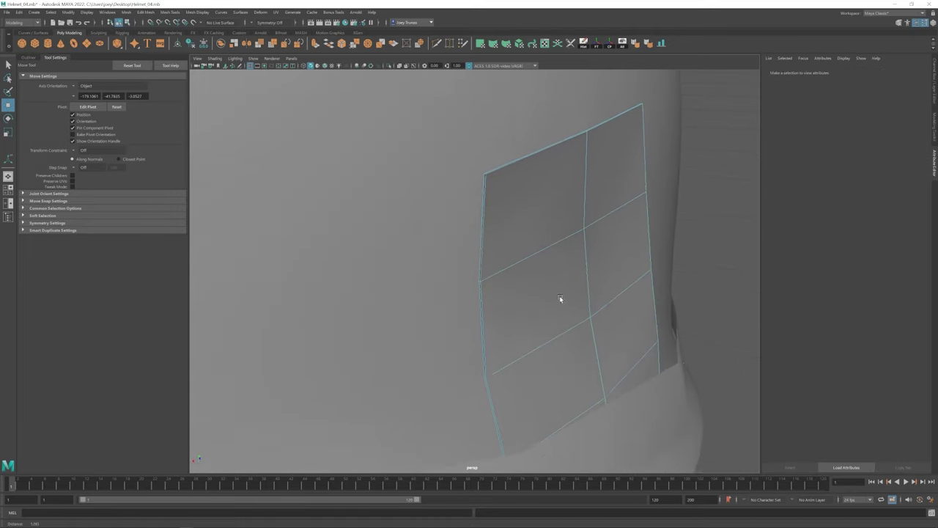
left_click(484, 247)
left_click_drag(513, 174, 359, 262, "alt")
left_click(358, 262)
right_click_drag(359, 262, 454, 321, "alt")
left_click_drag(454, 321, 603, 429, "alt")
right_click_drag(603, 429, 659, 410, "alt")
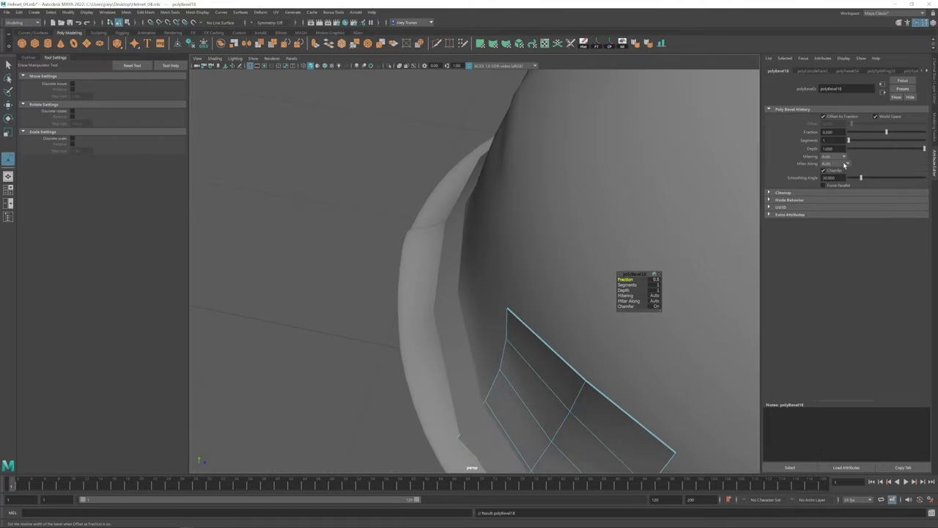
left_click_drag(513, 308, 491, 246, "alt")
right_click(490, 246)
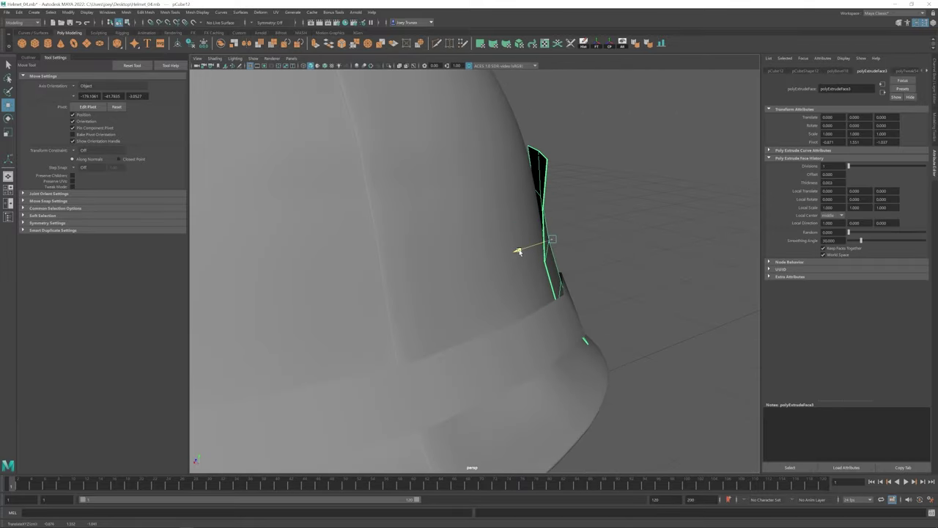
left_click_drag(518, 251, 499, 327, "alt")
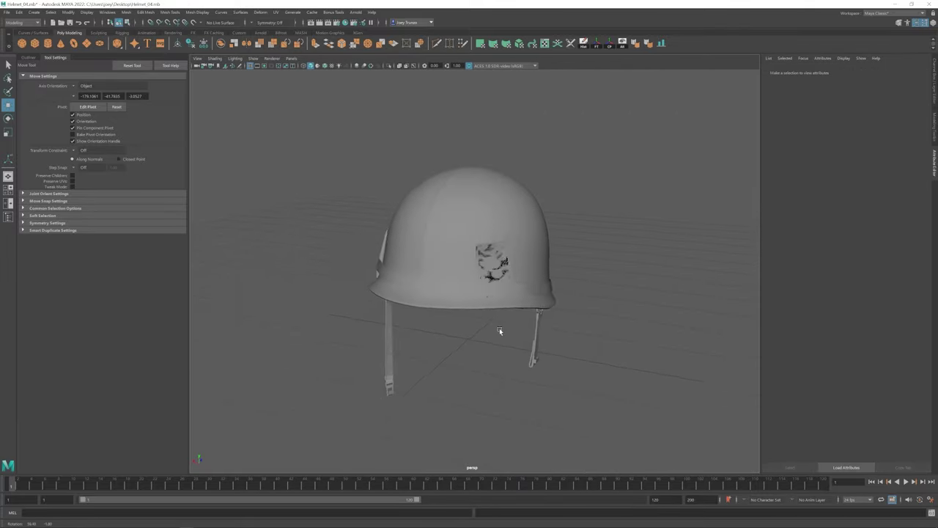
right_click_drag(499, 327, 511, 275, "alt")
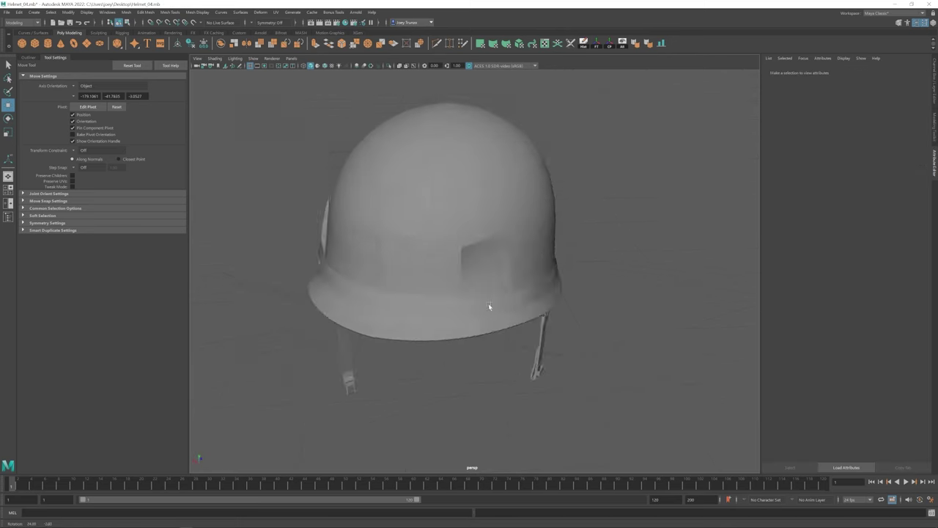
- Clear the selection, switch the band to edge selection and view it from the side
left_click_drag(488, 308, 453, 261, "alt")
left_click(452, 262)
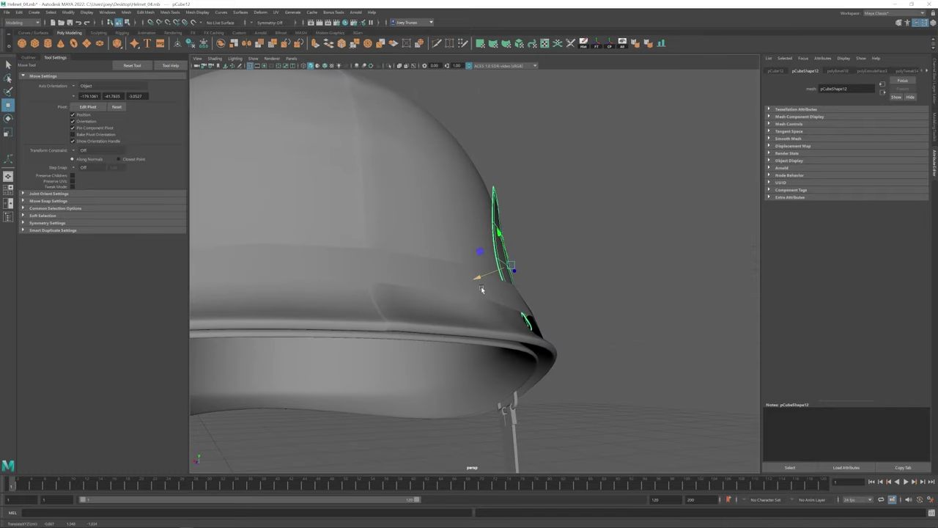
right_click(523, 318)
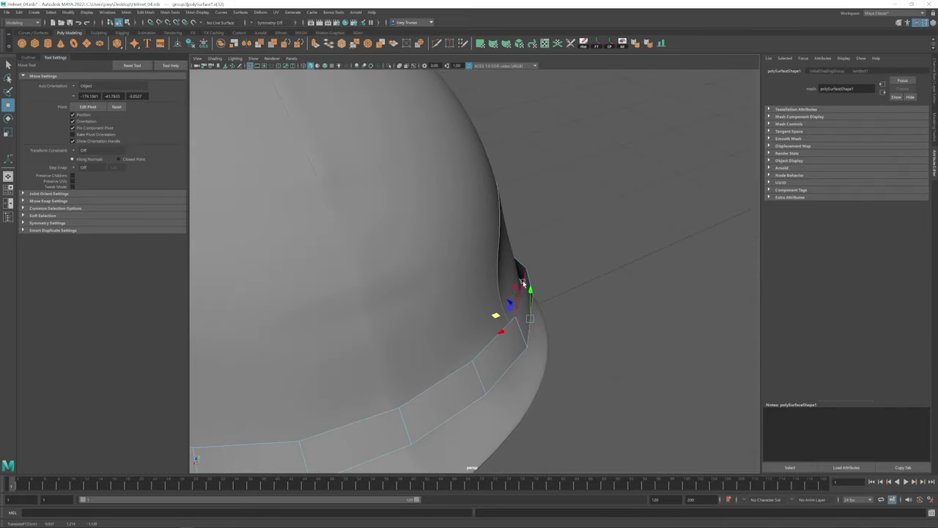
left_click_drag(479, 290, 421, 308, "alt")
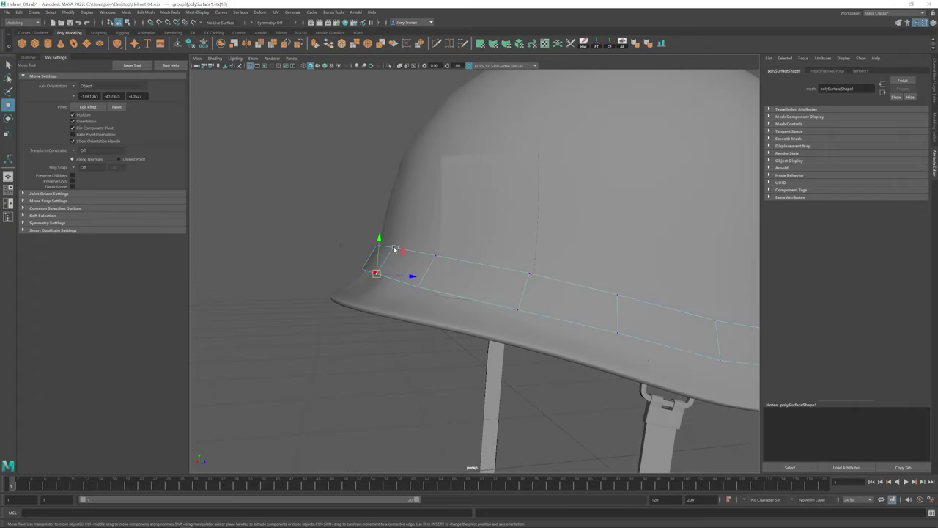
left_click_drag(384, 261, 513, 268, "alt")
- Select the band's brim corner vertex and an edge under the brim to fit it snugly
left_click(611, 277)
left_click(611, 277)
scroll(469, 273, "up", 3)
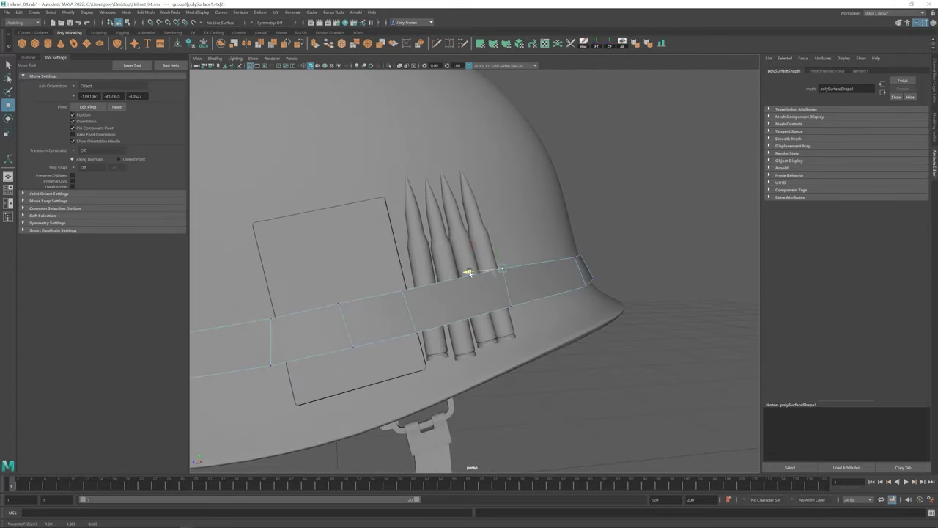
left_click_drag(417, 326, 499, 329, "alt")
left_click(390, 272)
scroll(515, 318, "down", 3)
scroll(498, 329, "up", 4)
left_click(392, 249)
- Frame the helmet with F and select the card box's lower vertices for reshaping
right_click_drag(330, 213, 347, 222, "shift")
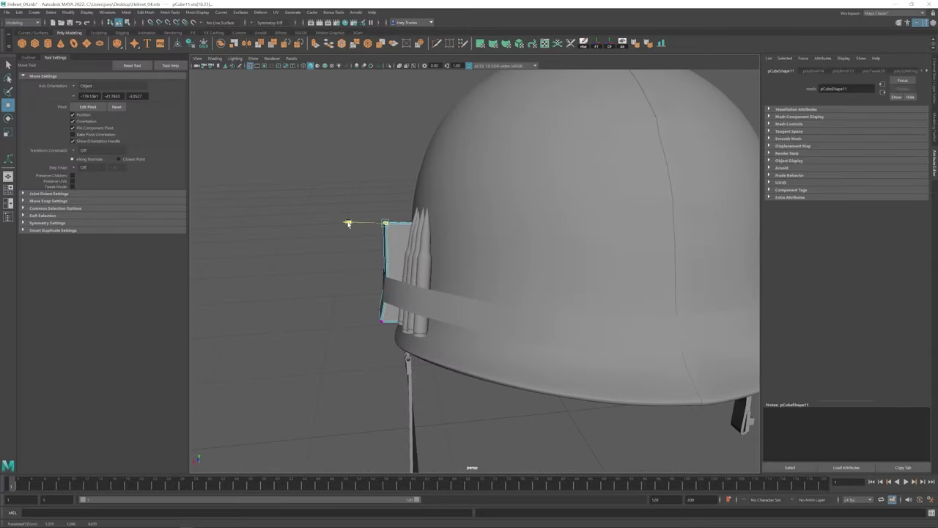
left_click_drag(347, 222, 360, 234, "alt")
key("w")
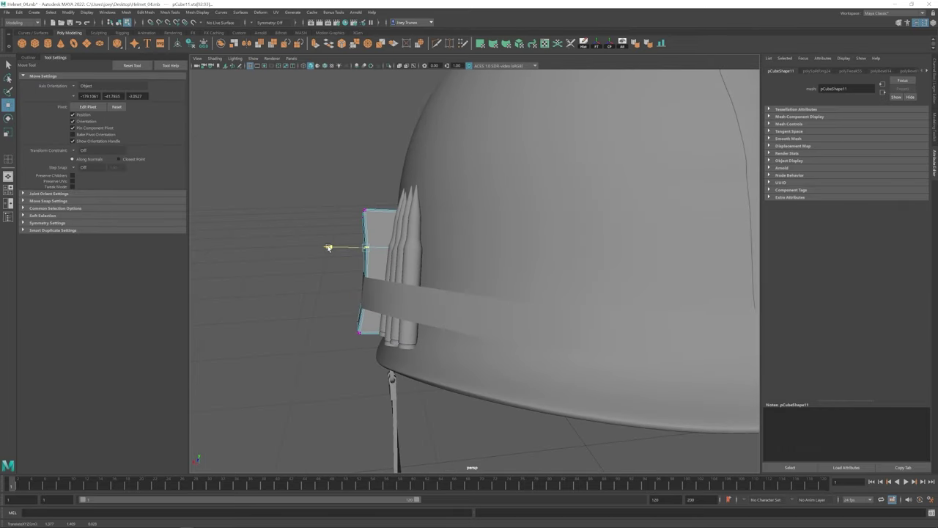
left_click(576, 251)
key("f")
scroll(478, 297, "up", 5)
left_click_drag(478, 297, 440, 293, "alt")
left_click(389, 272)
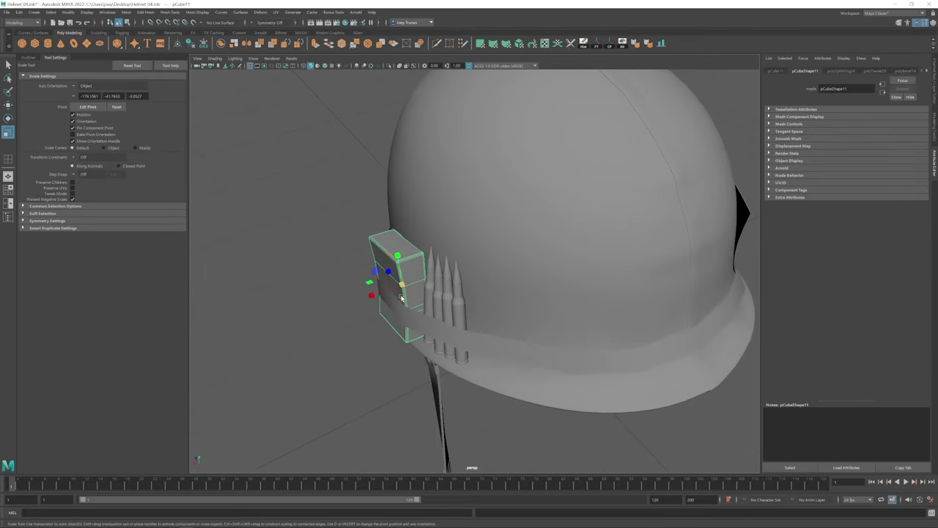
left_click_drag(388, 271, 396, 247, "alt")
left_click(396, 247)
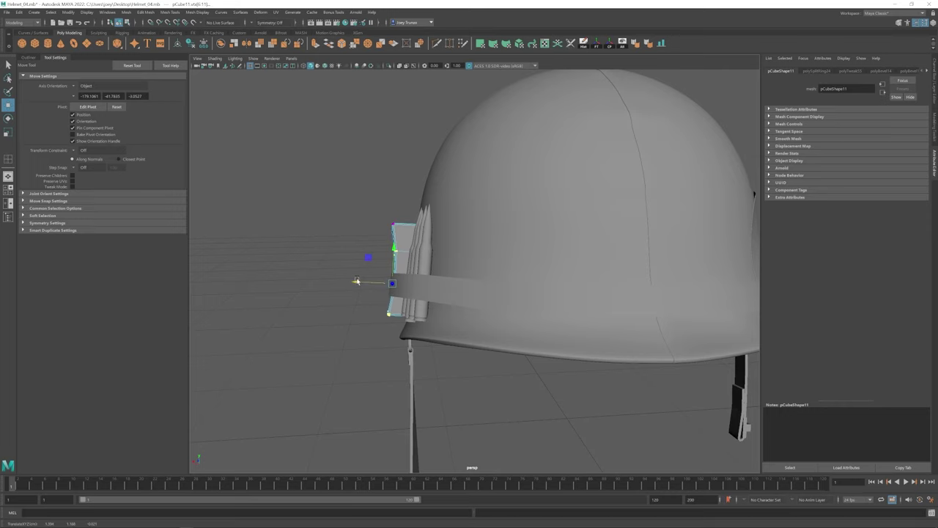
- Check the strap, then frame the side patch close up and switch it to vertex editing
left_click(440, 272)
left_click_drag(440, 272, 540, 413, "alt")
left_click(382, 286)
key("F8")
scroll(448, 329, "down", 5)
left_click(448, 329)
left_click(441, 283)
key("f")
key("F9")
left_click(327, 283)
- Bevel the selected edges of the pCube12 patch with Ctrl+B
left_click(419, 299)
left_click_drag(418, 299, 701, 276, "alt")
key("ctrl+b")
key("w")
key("F8")
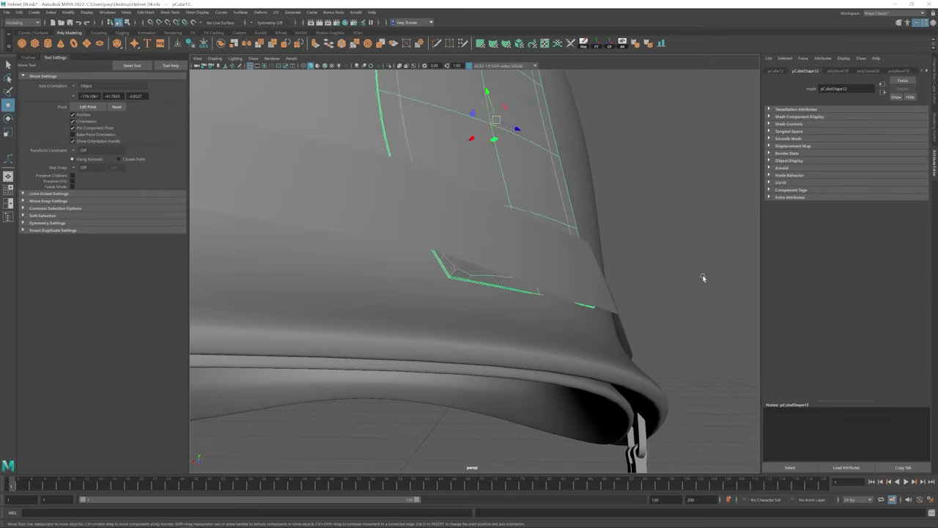
scroll(474, 326, "down", 5)
left_click_drag(474, 325, 431, 189, "alt")
scroll(446, 286, "up", 5)
left_click_drag(446, 286, 454, 291, "alt")
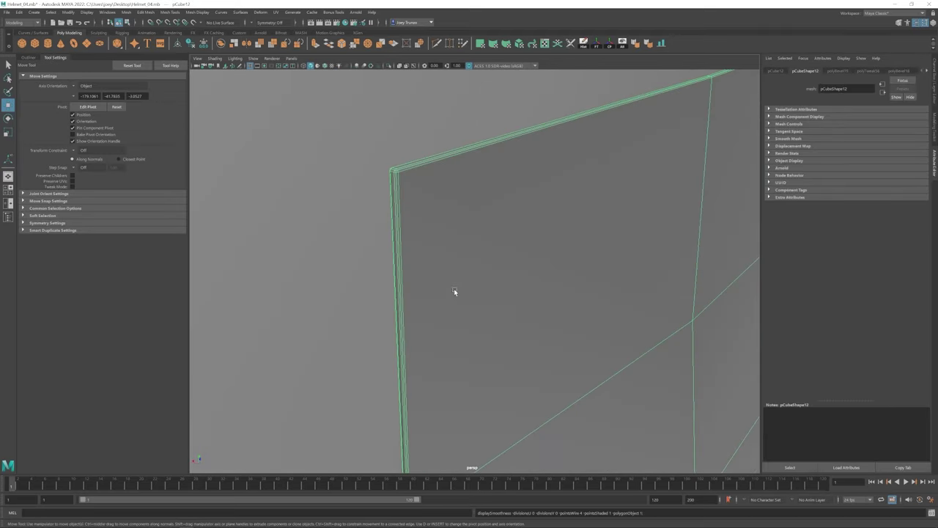
scroll(479, 192, "down", 5)
left_click_drag(479, 193, 553, 241, "alt")
- Isolate the patch in vertex mode and preview it smoothed to inspect its corner
key("F9")
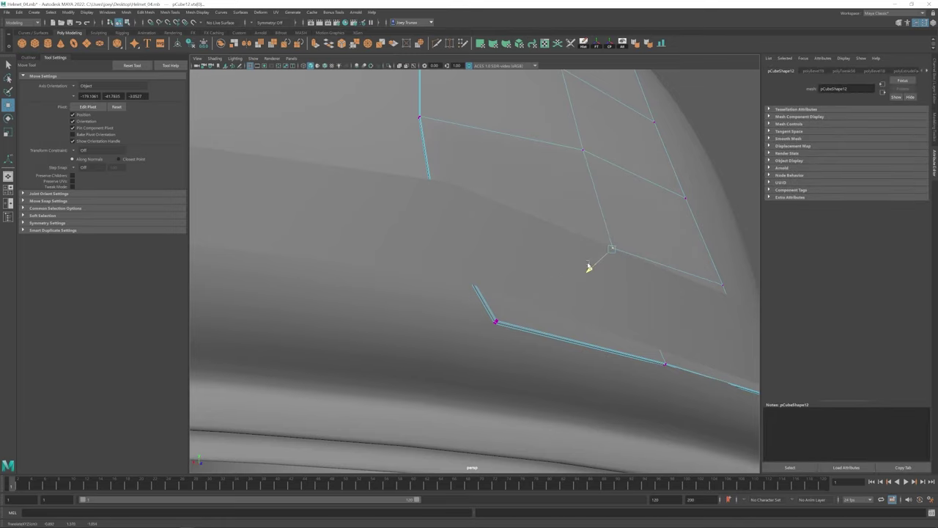
left_click_drag(476, 100, 533, 270, "alt")
scroll(483, 205, "down", 4)
key("ctrl+1")
key("ctrl+1")
left_click_drag(520, 228, 486, 231, "alt")
key("ctrl+1")
key("ctrl+1")
scroll(404, 219, "down", 5)
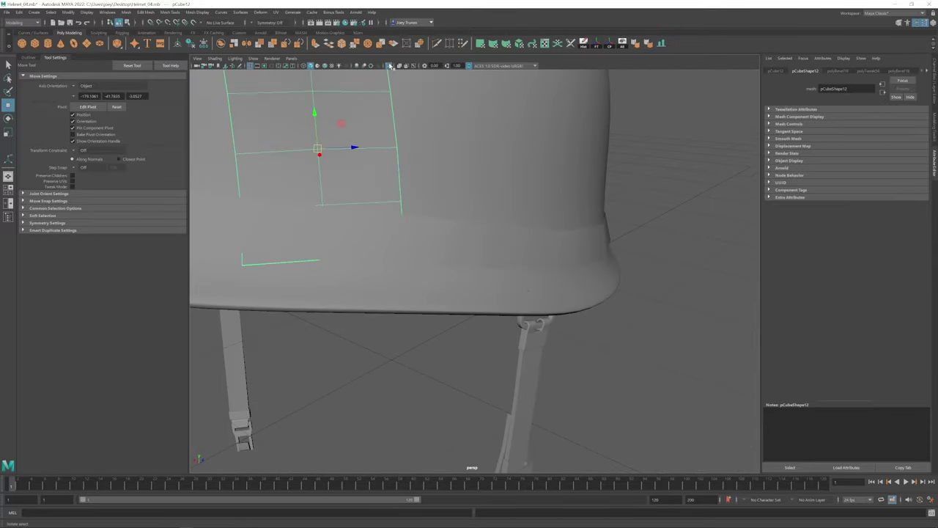
key("ctrl+1")
left_click_drag(438, 171, 453, 241, "alt")
key("3")
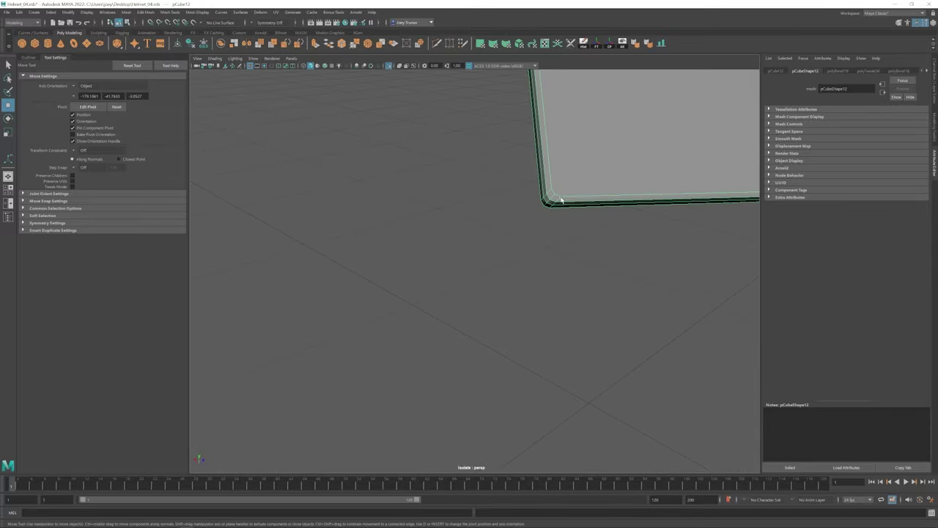
right_click_drag(559, 198, 552, 202, "shift")
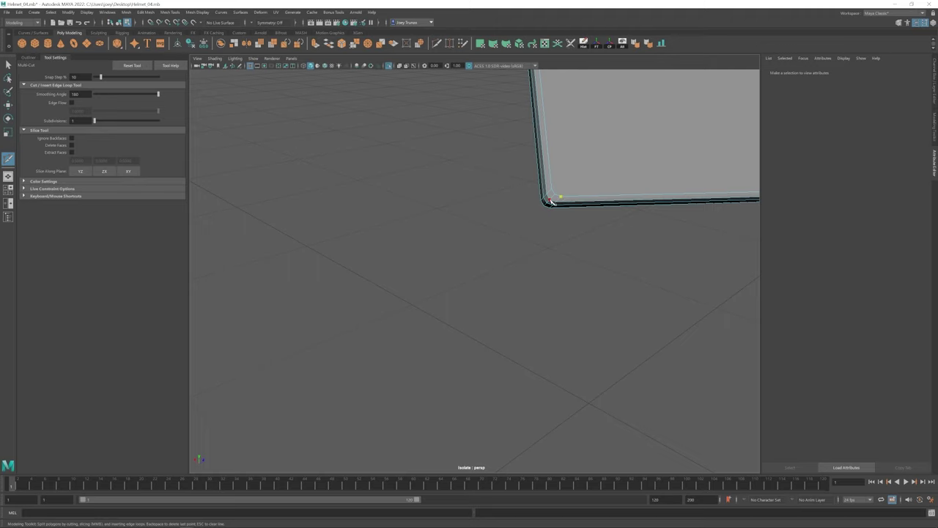
key("w")
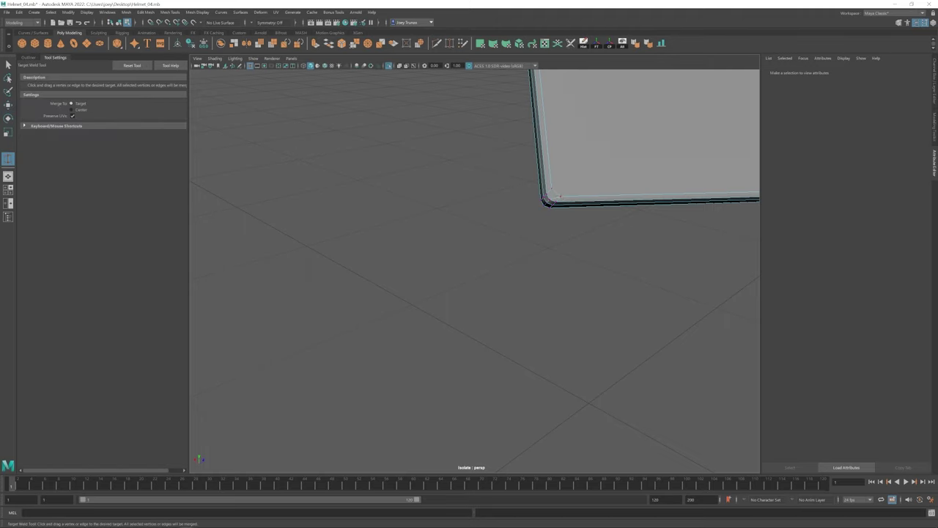
left_click_drag(514, 109, 415, 268, "alt")
- Reselect the patch, review its bevel settings and cut new edges near the bevelled corner
left_click(416, 246)
right_click(415, 246)
left_click(414, 268)
scroll(579, 362, "up", 5)
scroll(513, 278, "down", 5)
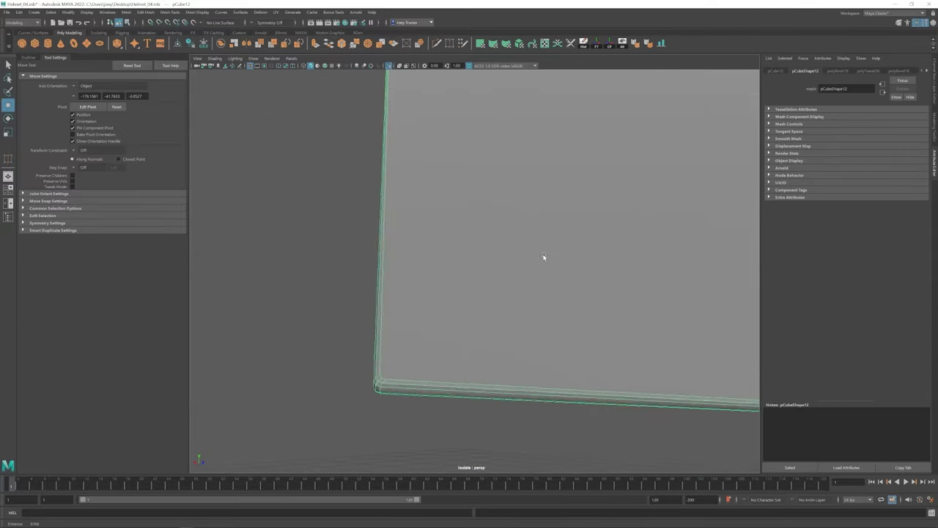
left_click_drag(542, 257, 586, 242, "alt")
left_click(836, 70)
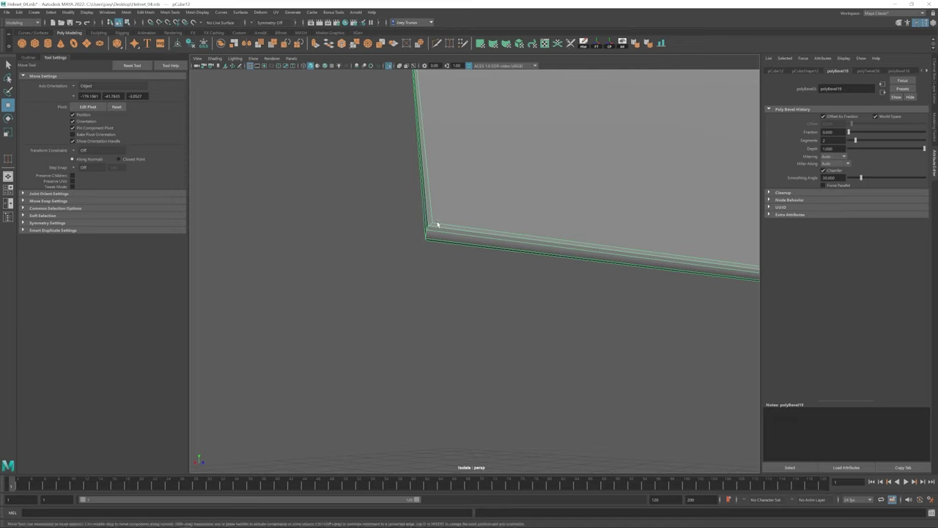
right_click_drag(438, 224, 435, 244, "shift")
left_click_drag(433, 244, 744, 364, "alt")
scroll(586, 213, "up", 3)
key("w")
- Select the patch's corner vertex and cut new edges to clean up the corner
left_click(679, 195)
left_click_drag(679, 195, 484, 242, "alt")
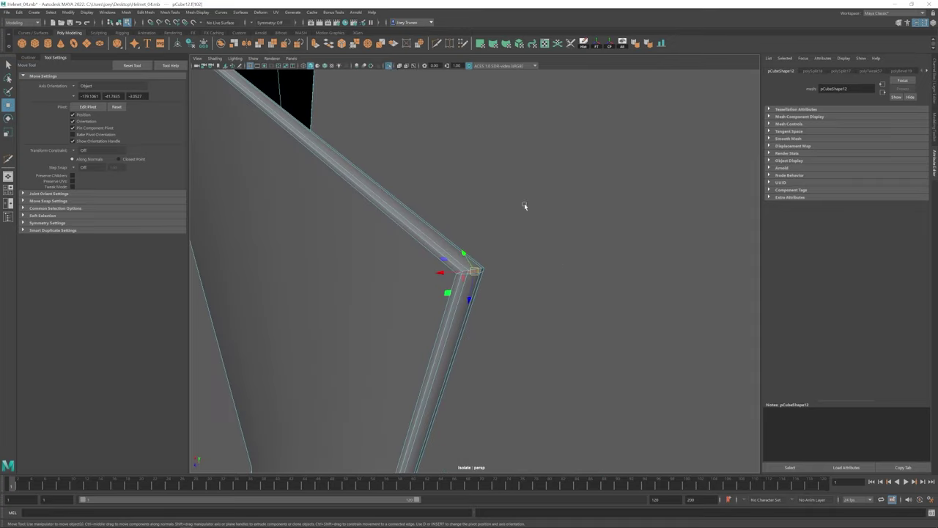
right_click_drag(484, 242, 461, 284, "shift")
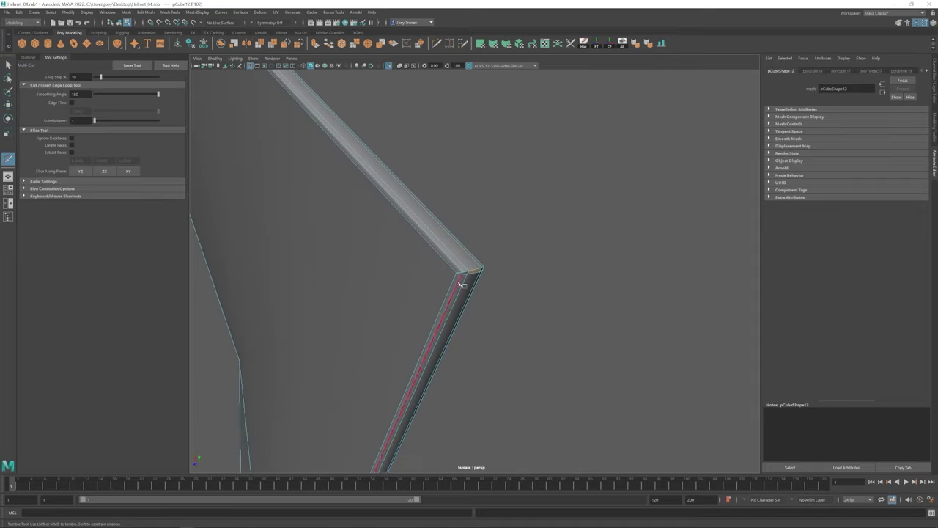
left_click_drag(464, 267, 425, 143, "alt")
key("q")
key("w")
key("q")
key("w")
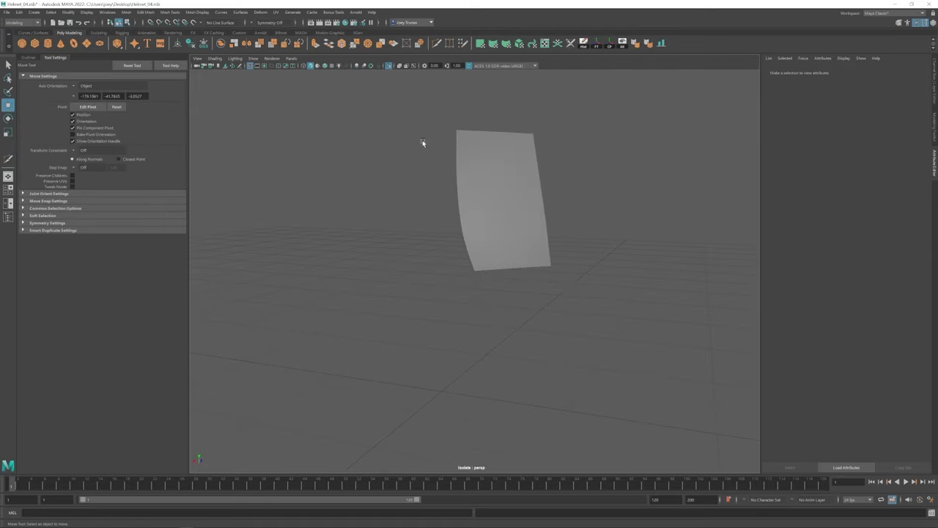
- Exit isolation to show the whole helmet and clear the vertex selection
key("ctrl+1")
left_click_drag(505, 256, 382, 318, "alt")
left_click_drag(449, 265, 513, 241, "alt")
left_click(480, 296)
scroll(480, 296, "down", 3)
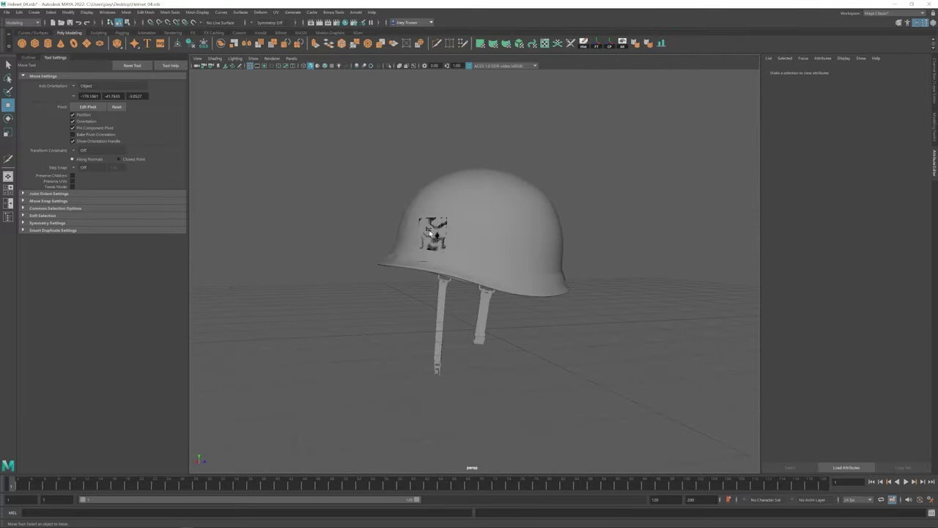
- Select the patch on the helmet's side and scale it up slightly
left_click(196, 65)
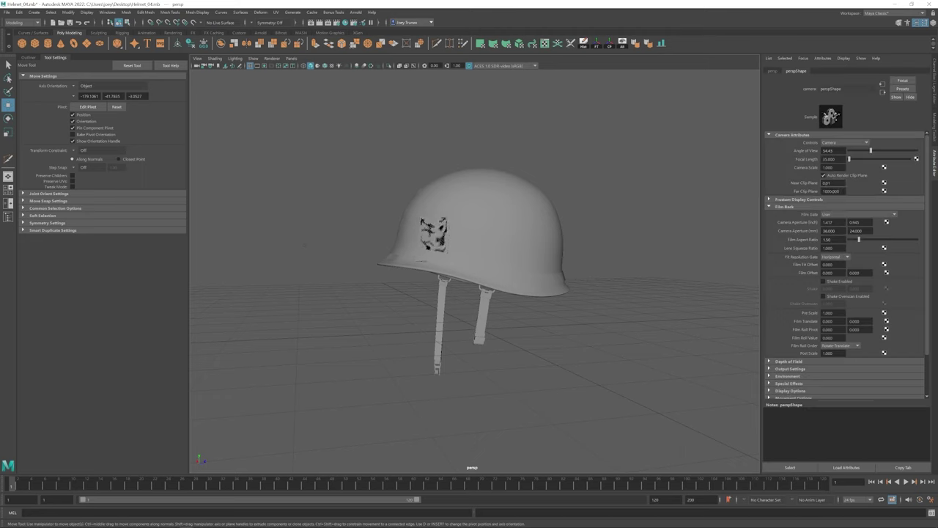
left_click(672, 197)
left_click_drag(672, 196, 584, 291, "alt")
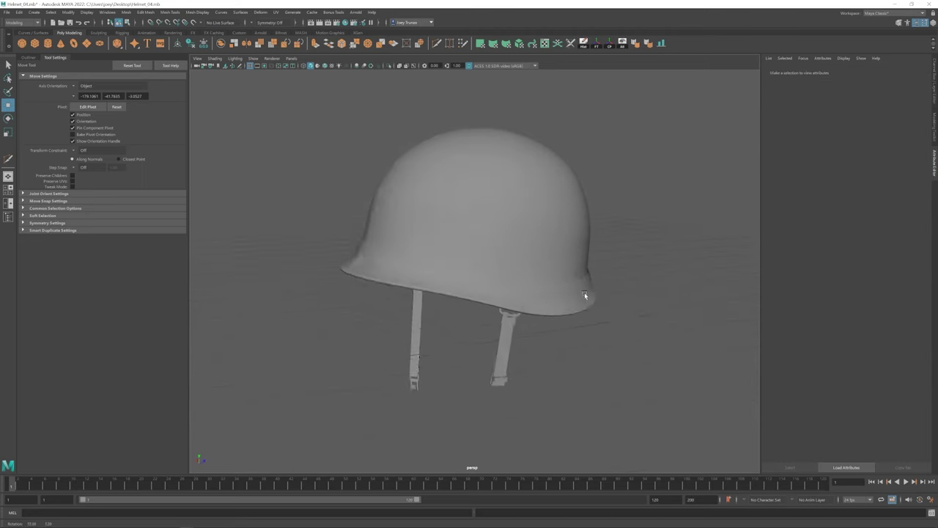
left_click(502, 247)
key("r")
left_click_drag(471, 236, 477, 240)
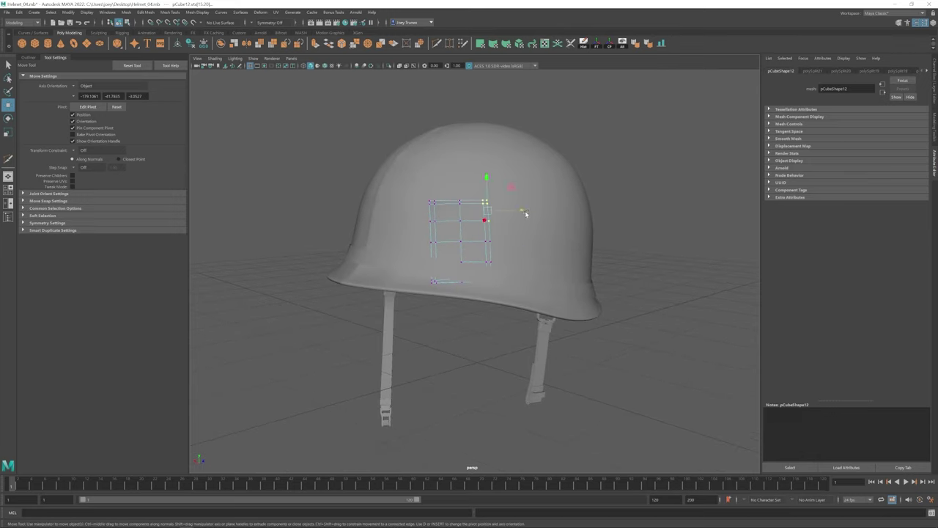
key("F8")
left_click_drag(560, 215, 507, 282, "alt")
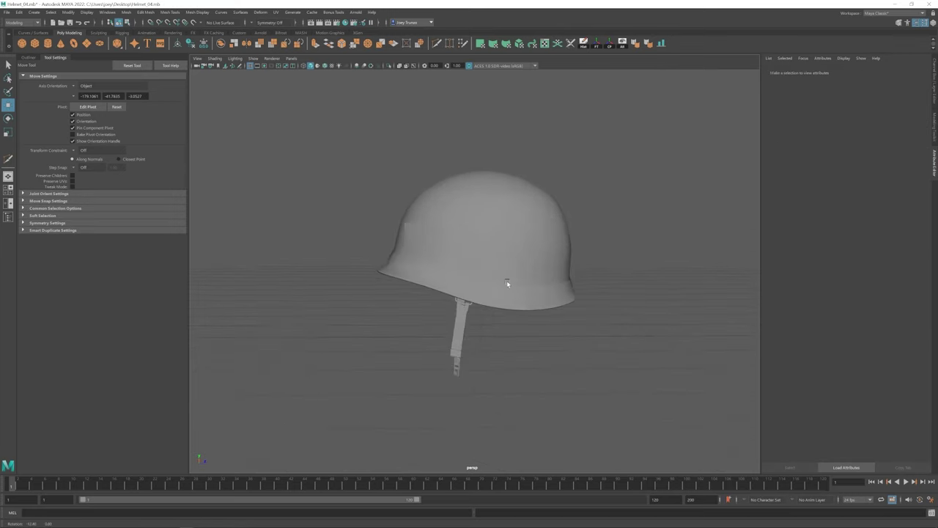
left_click_drag(422, 277, 479, 292, "alt")
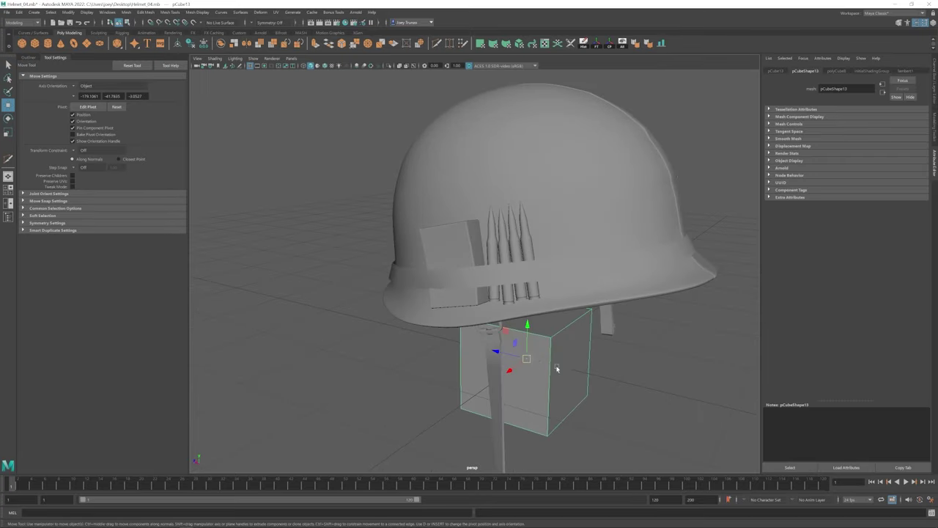
- Move the new cube onto the helmet beside the card and squash it into a thin, tall block
key("r")
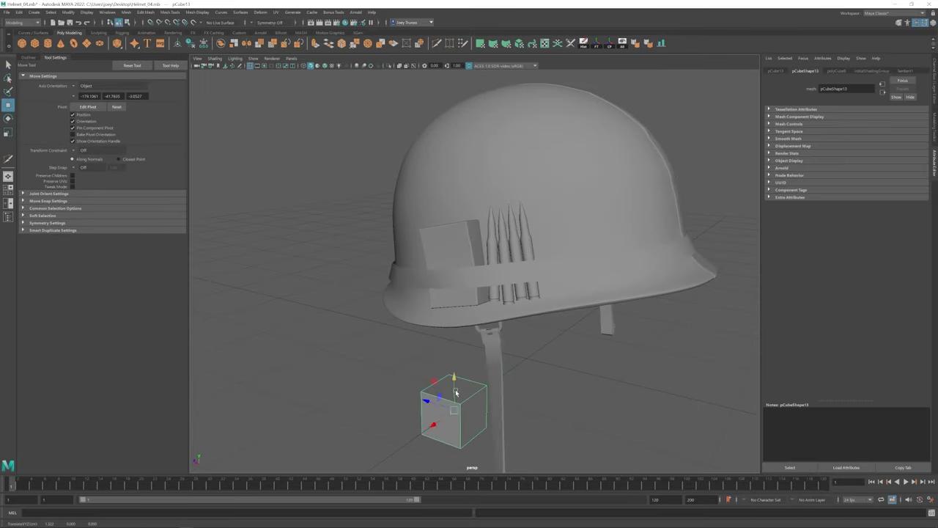
left_click_drag(455, 393, 493, 272)
scroll(402, 253, "up", 5)
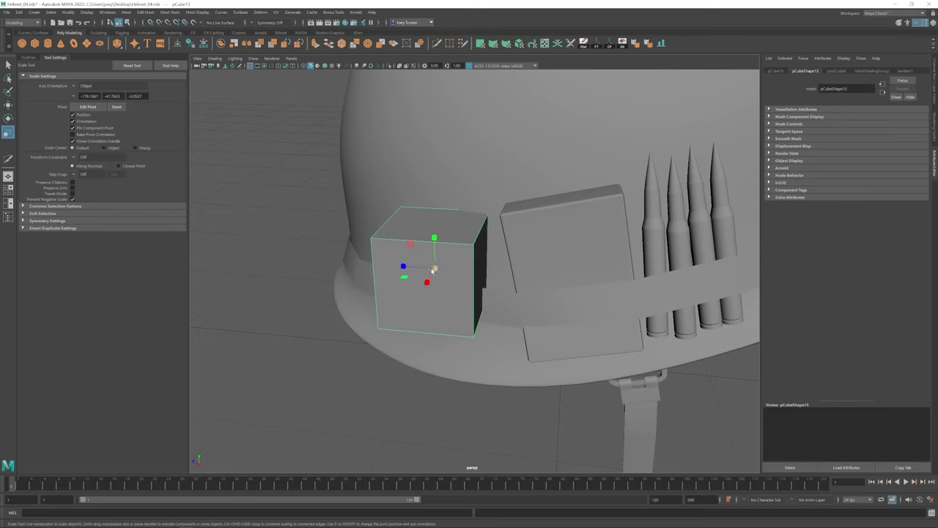
scroll(433, 270, "down", 3)
left_click_drag(432, 277, 507, 379)
scroll(387, 325, "up", 4)
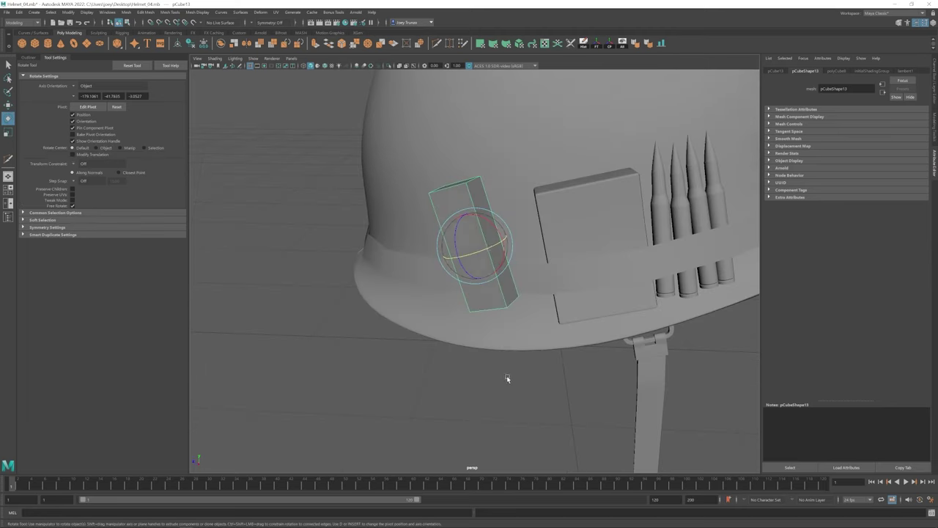
- Bevel the thin block's edges and adjust its scale against the helmet's side
key("ctrl+b")
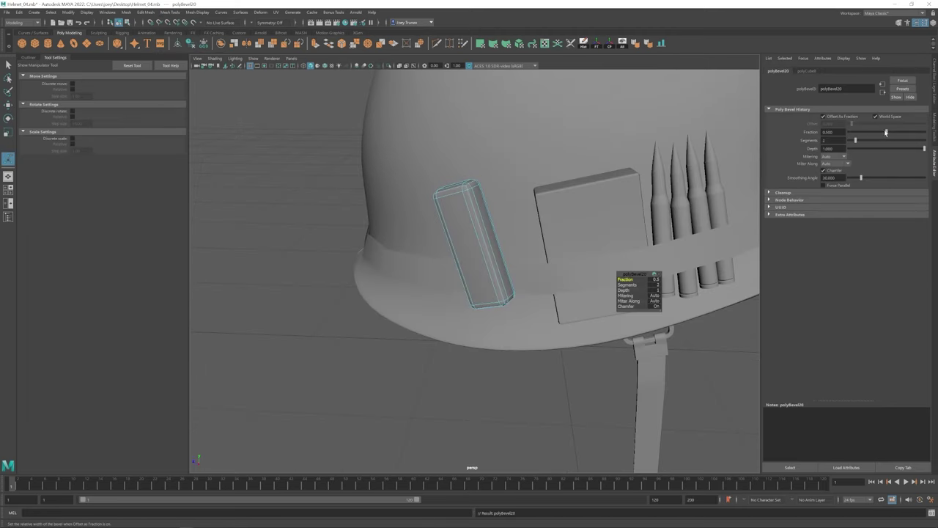
key("r")
left_click_drag(469, 264, 359, 335, "alt")
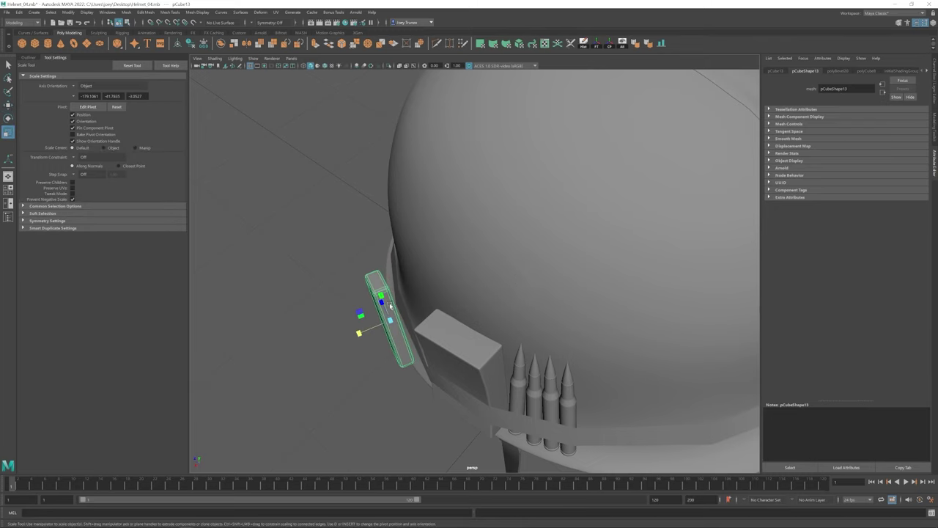
left_click_drag(390, 304, 496, 308, "alt")
scroll(488, 293, "up", 3)
key("w")
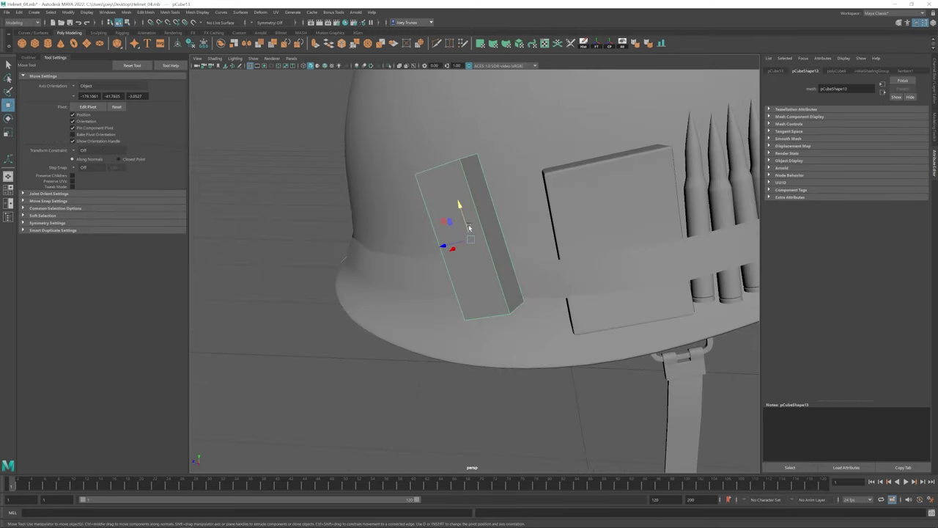
key("r")
left_click_drag(462, 212, 396, 381, "alt")
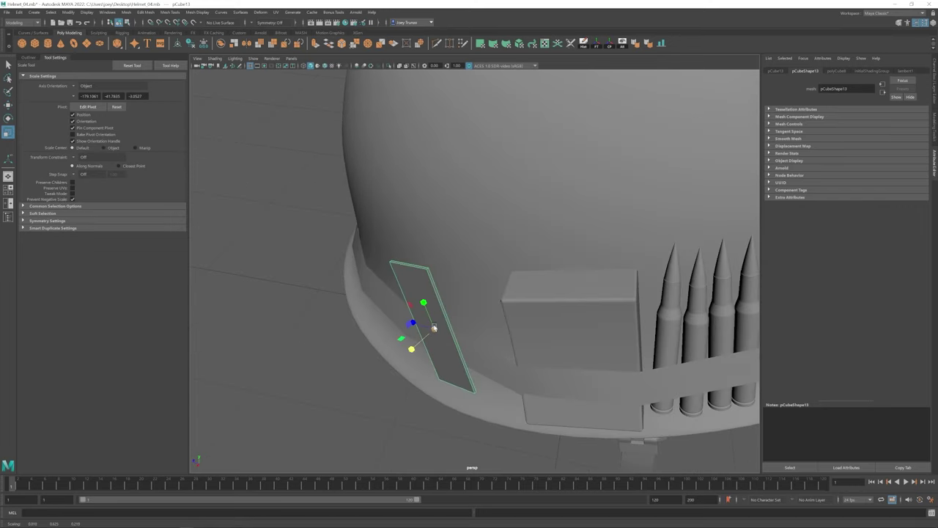
scroll(459, 313, "down", 4)
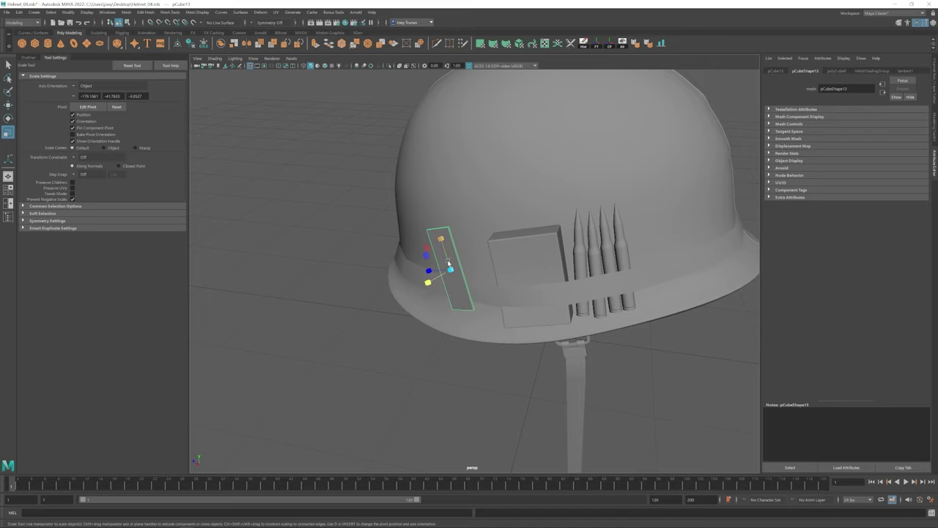
left_click_drag(448, 262, 301, 309, "alt")
key("w")
left_click_drag(287, 261, 288, 263, "alt")
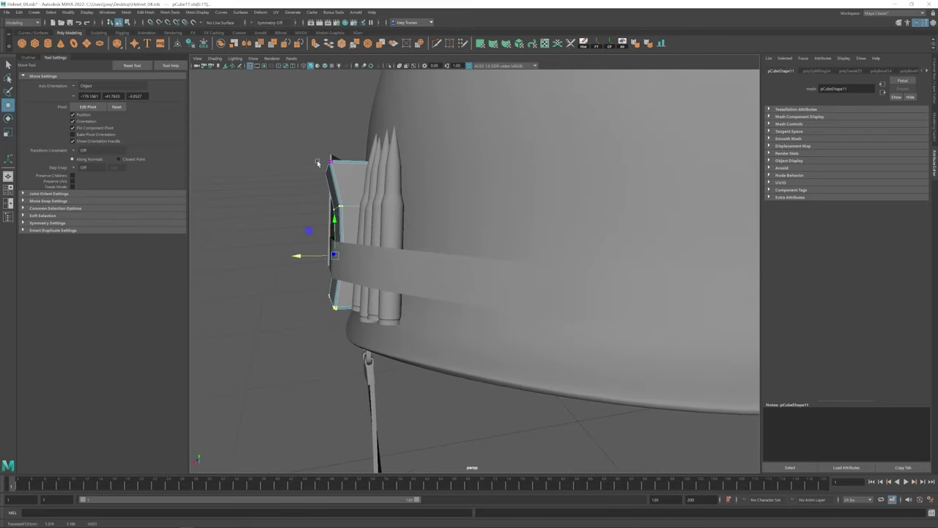
- Adjust the card plate's vertices and the band where it meets the plate
left_click_drag(294, 176, 349, 249, "alt")
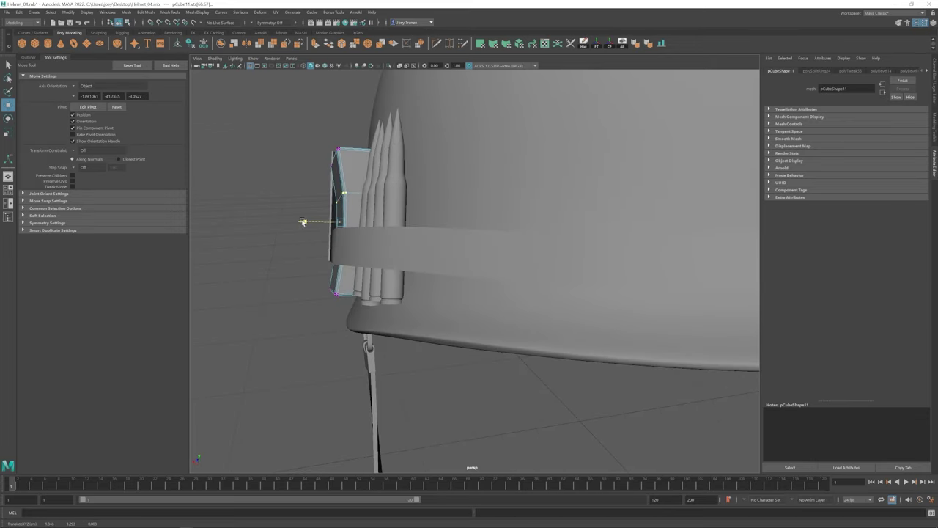
left_click(440, 191)
left_click(264, 197)
left_click_drag(264, 197, 308, 242, "alt")
left_click(344, 316)
left_click_drag(345, 315, 284, 308, "alt")
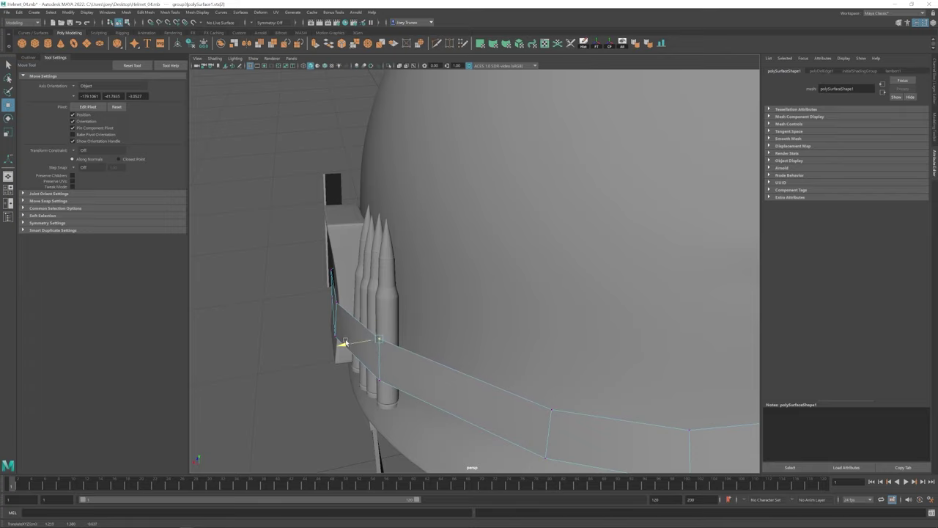
left_click_drag(344, 343, 371, 310, "alt")
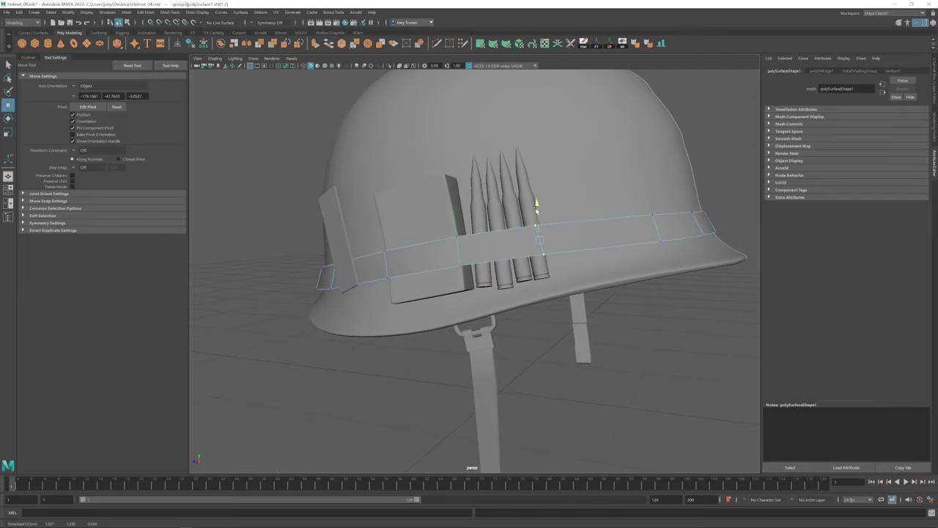
- Select all the bullets together and group them
left_click_drag(651, 211, 528, 293, "alt")
left_click(462, 289)
left_click(449, 308)
mouse_move(483, 220)
left_mouse_down("alt")
mouse_move(440, 264)
mouse_move(469, 219)
left_mouse_up("alt")
left_click(602, 45)
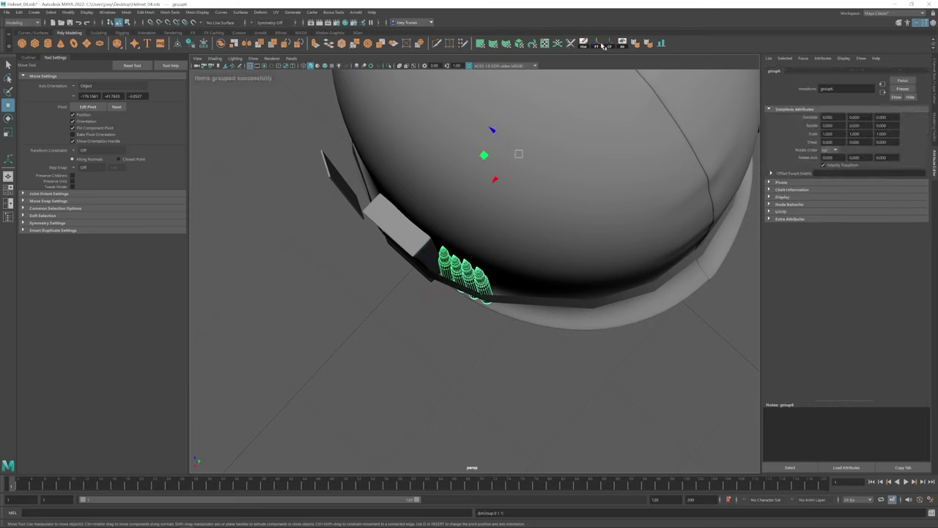
- Select the band, then the thin plate on the helmet, and clear the selection with Delete
left_click_drag(437, 281, 386, 269, "alt")
left_click(519, 250)
left_click(377, 325)
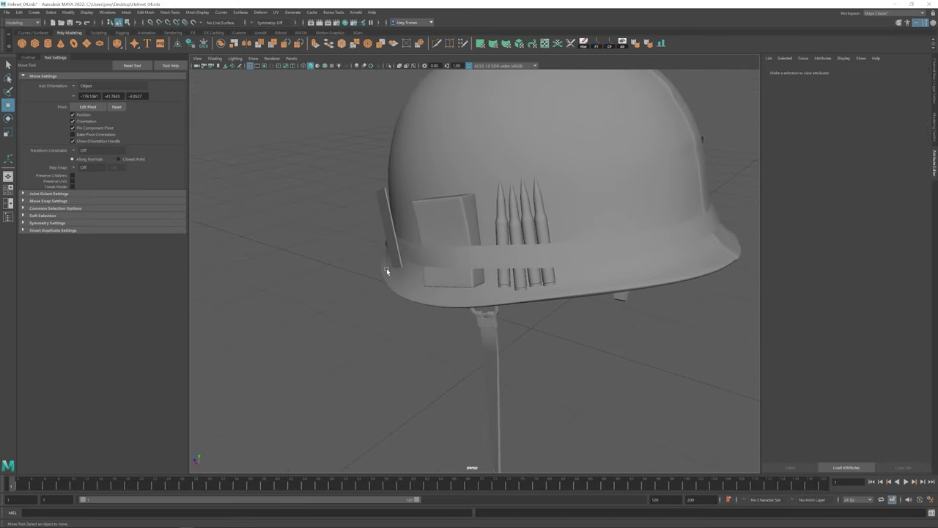
left_click(381, 270)
key("Delete")
- Create a new polygon cylinder and stretch it taller
left_click(48, 44)
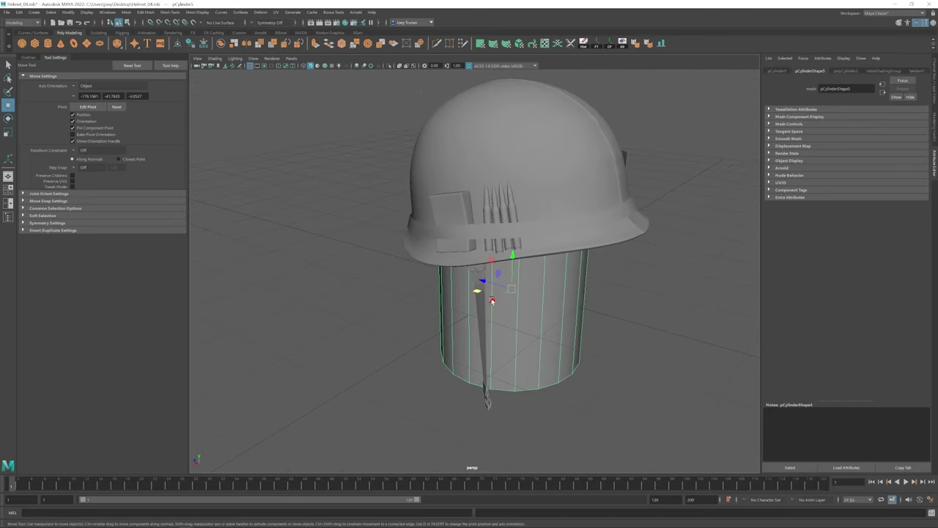
key("r")
scroll(399, 342, "down", 3)
left_click(846, 70)
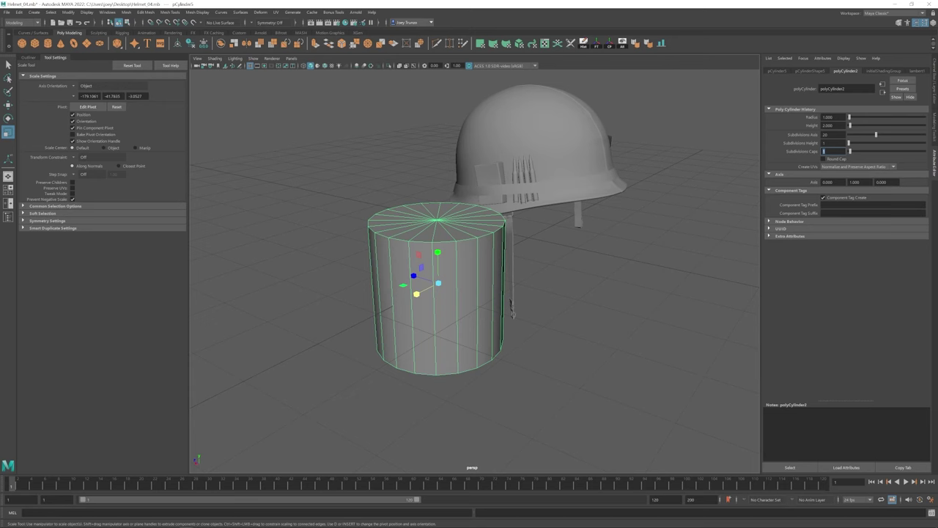
left_click_drag(642, 160, 502, 210, "alt")
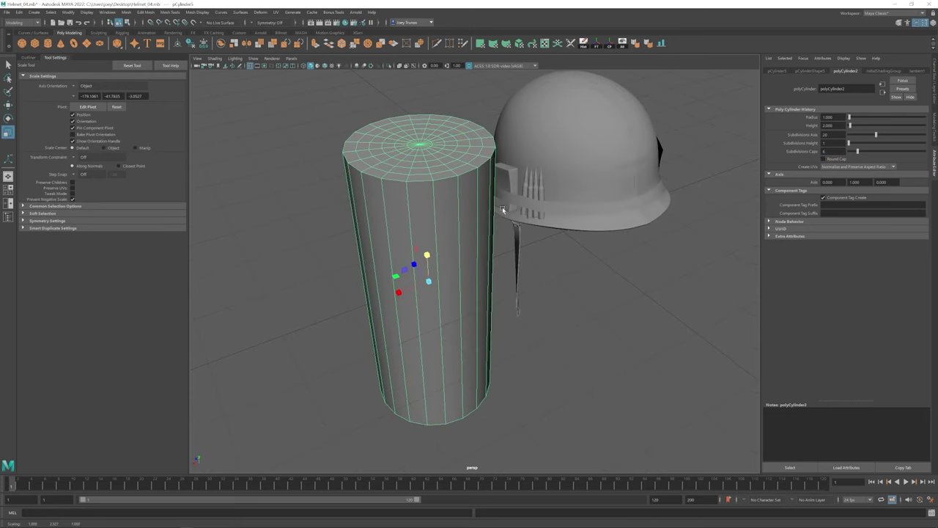
scroll(367, 192, "up", 2)
- Select a ring of top faces, extrude it and sink it to form grooves
key("F11")
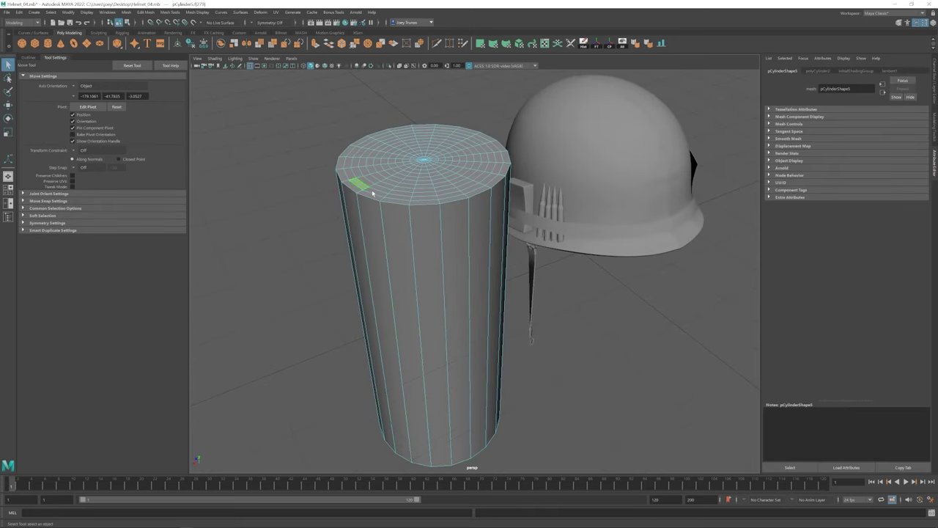
key("q")
double_click(364, 171)
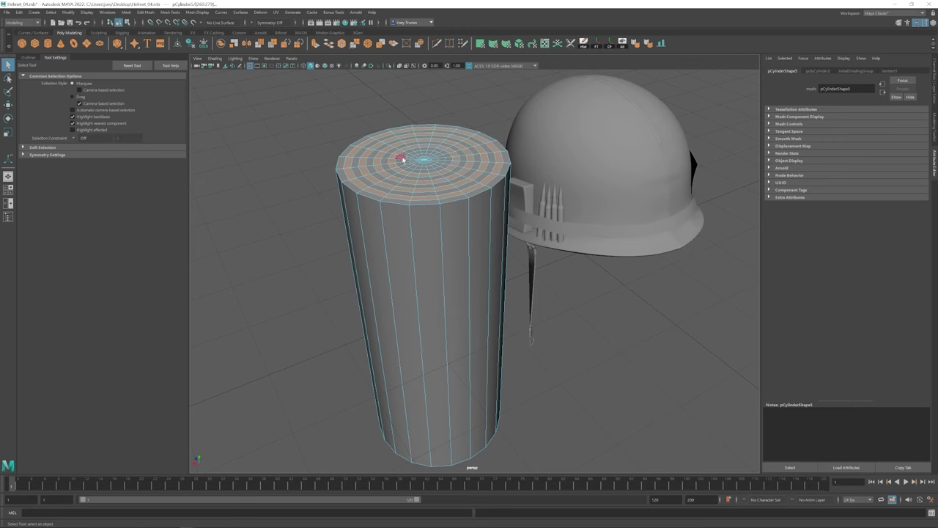
left_click_drag(418, 168, 419, 151)
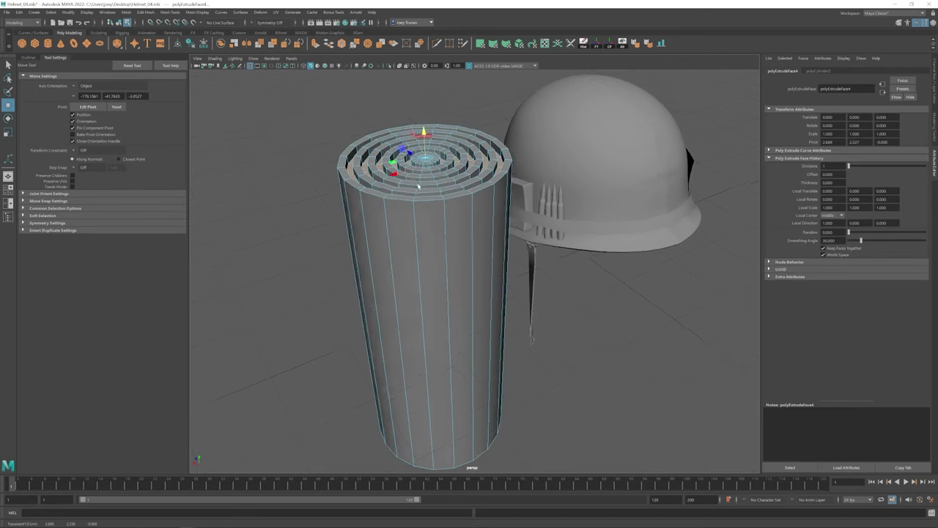
right_click_drag(396, 180, 362, 233)
left_click_drag(362, 233, 362, 233, "alt")
- Bevel the grooved top edges using Edit Mesh > Bevel
left_click(328, 211)
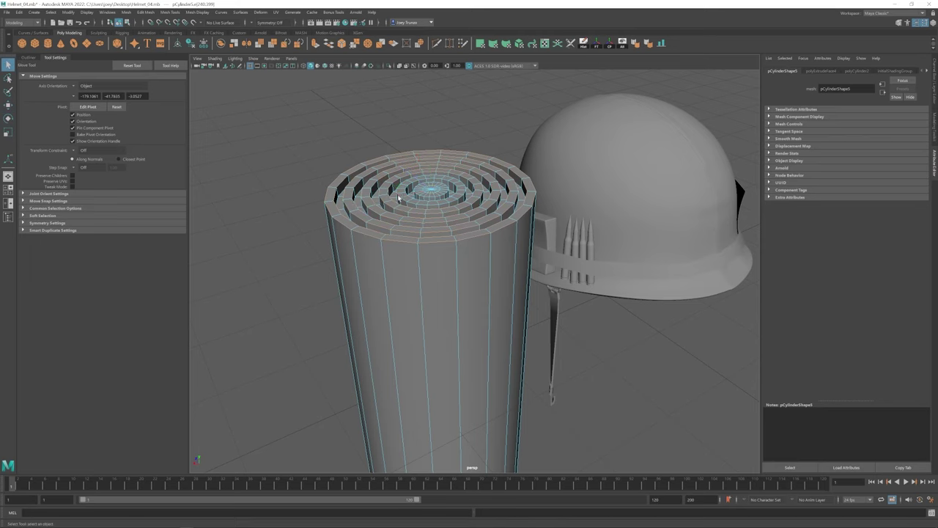
key("q")
left_click(146, 12)
left_click(161, 38)
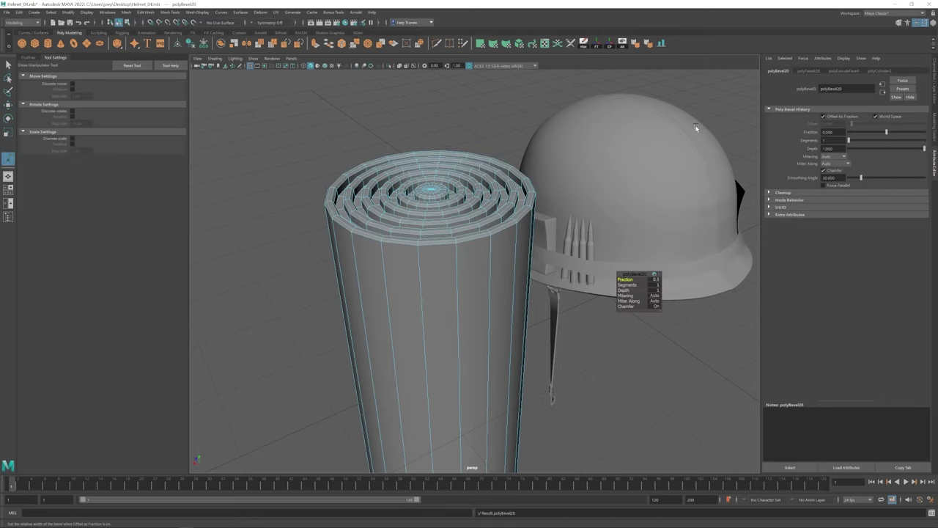
left_click(450, 115)
scroll(540, 329, "down", 3)
left_click_drag(541, 329, 469, 234, "alt")
- Select faces on the cylinder's top rings and move them
key("F11")
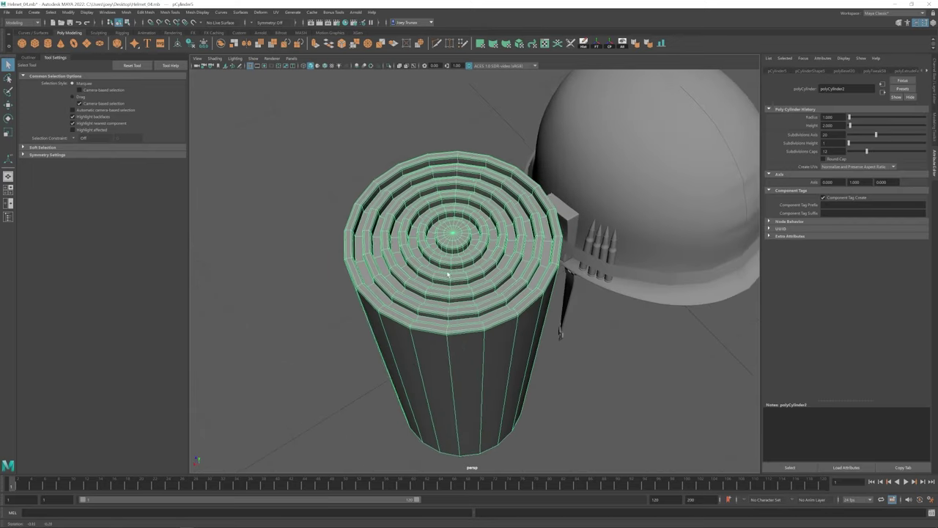
left_click(361, 227)
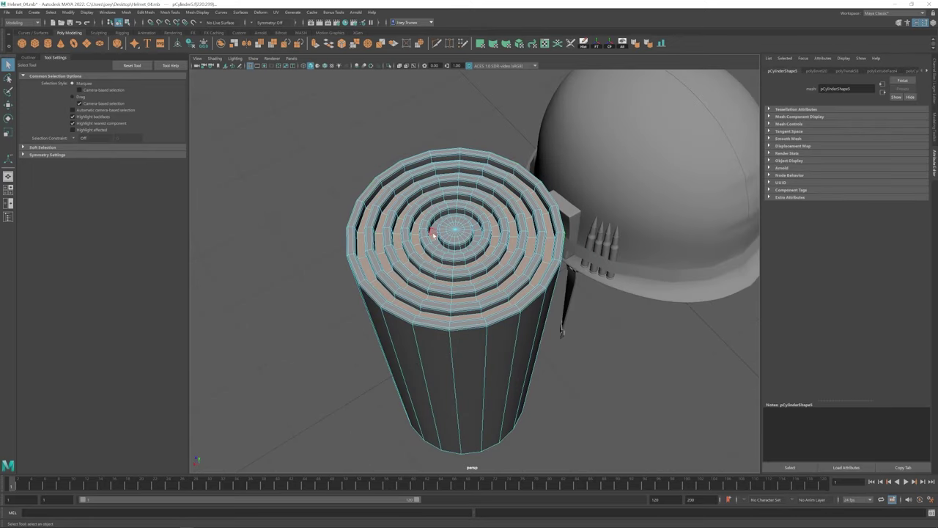
key("w")
left_click_drag(455, 258, 462, 293, "alt")
scroll(465, 302, "down", 5)
key("F8")
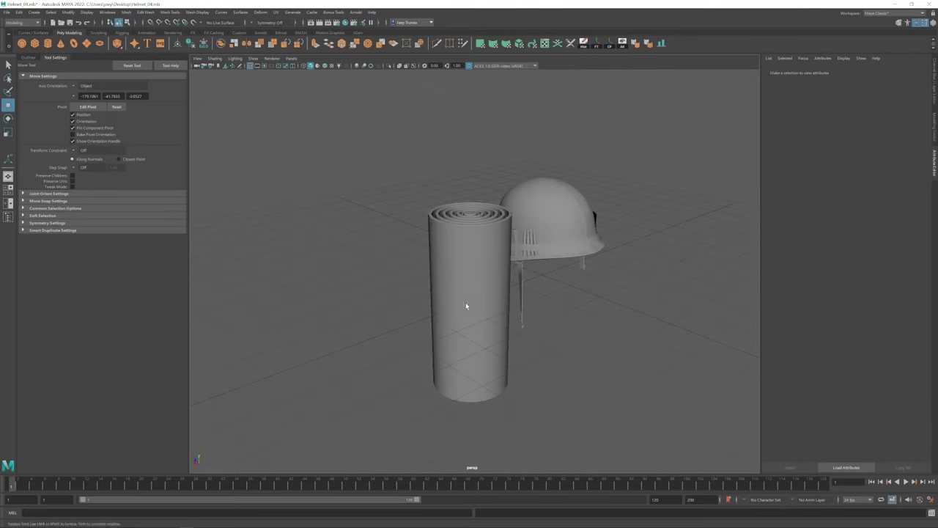
scroll(460, 284, "up", 3)
- Insert an edge loop around the roll's middle and scale it inward to pinch it
left_click(441, 307)
key("r")
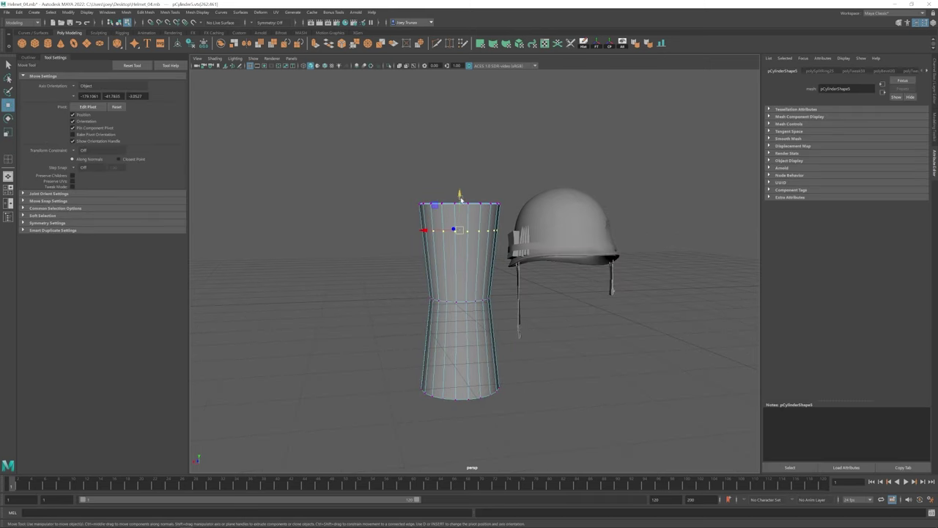
left_click(341, 208)
scroll(638, 220, "down", 5)
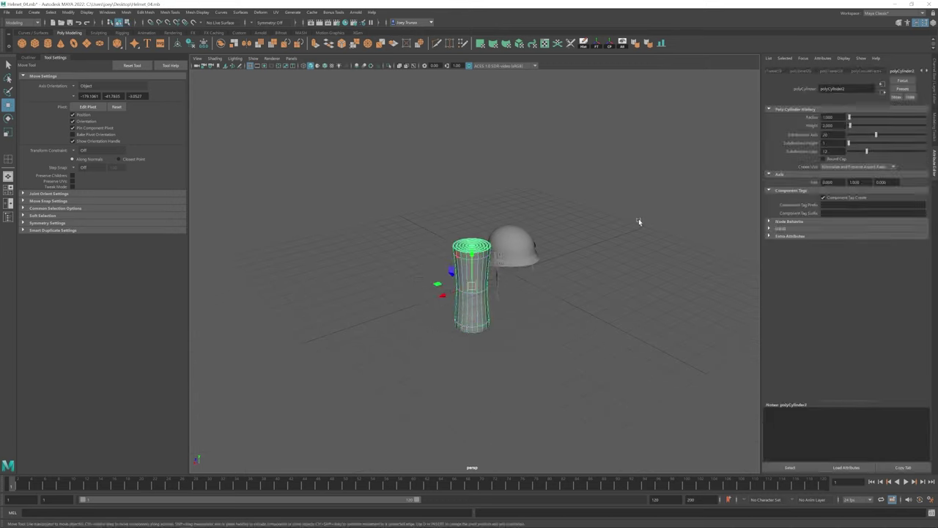
key("3")
key("w")
scroll(418, 232, "up", 8)
- Select a top ring edge loop and twist it around the roll's centre
double_click(398, 168)
left_click_drag(424, 167, 506, 238, "alt")
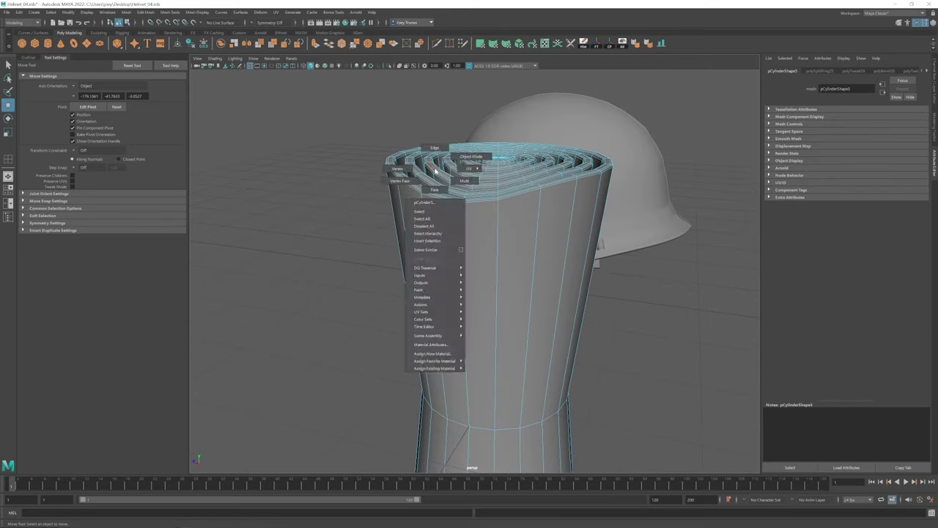
right_click_drag(435, 170, 434, 189)
left_click_drag(435, 189, 419, 215, "alt")
key("q")
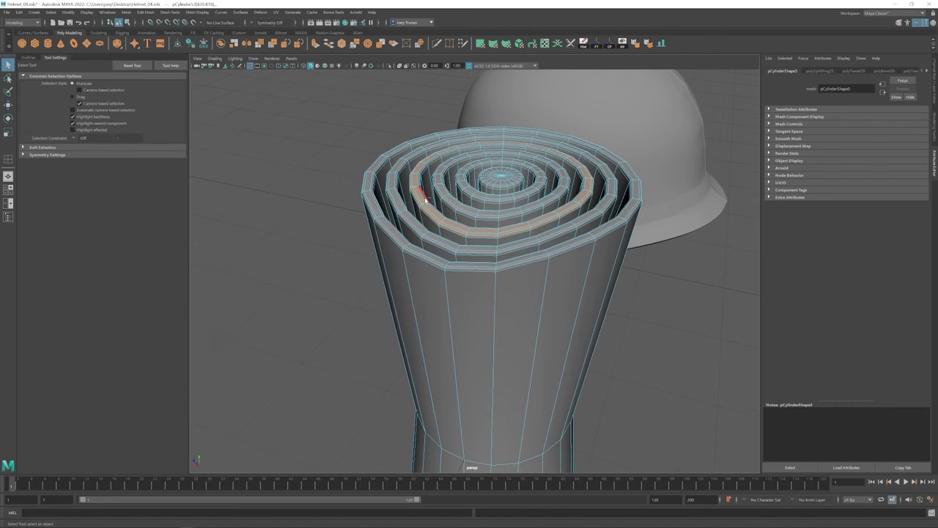
key("w")
double_click(430, 167)
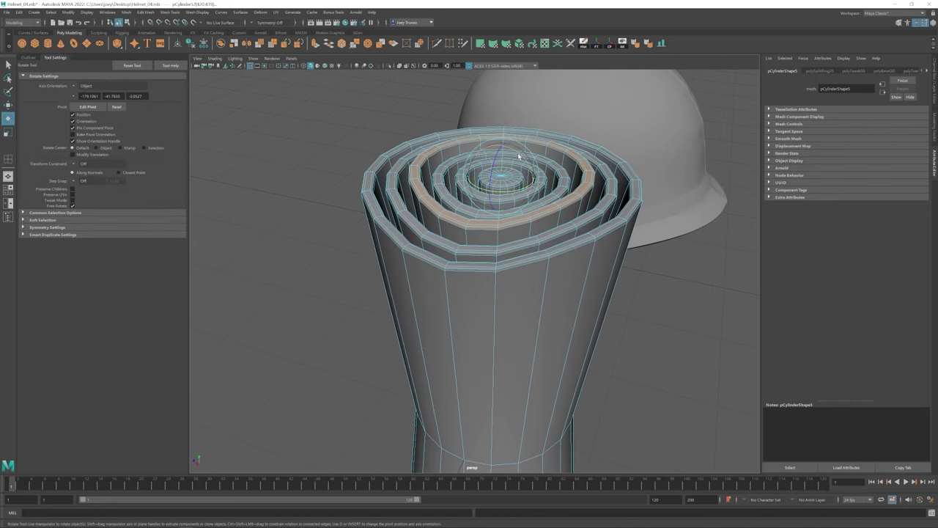
left_click_drag(518, 156, 425, 115, "alt")
key("w")
left_click(427, 160)
key("q")
- Offset another top rim ring so the cap reads as an uneven spiral
left_click(427, 154)
key("w")
scroll(486, 268, "down", 5)
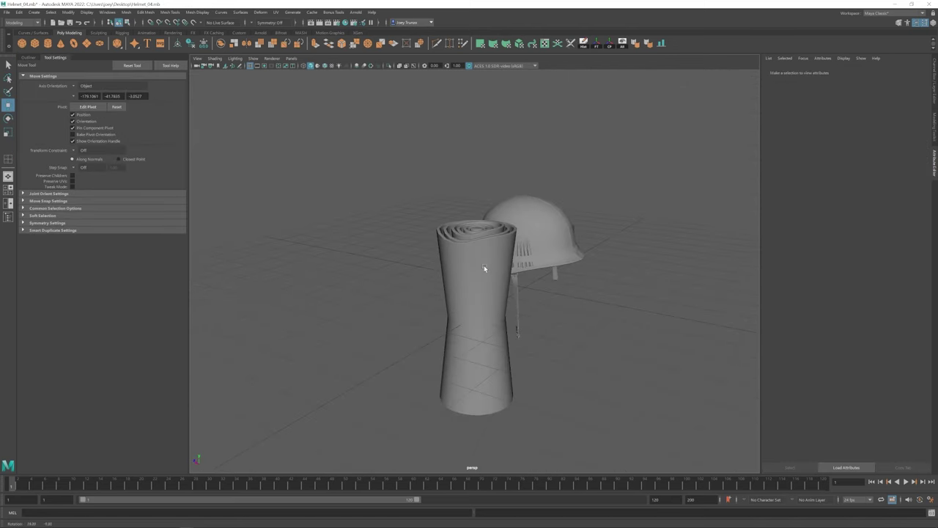
left_click(486, 268)
left_click_drag(486, 268, 623, 152, "alt")
left_click(638, 403)
scroll(638, 403, "up", 3)
- Scale and shift the inner cap rim strip so the innermost rings look wound too
scroll(402, 289, "down", 5)
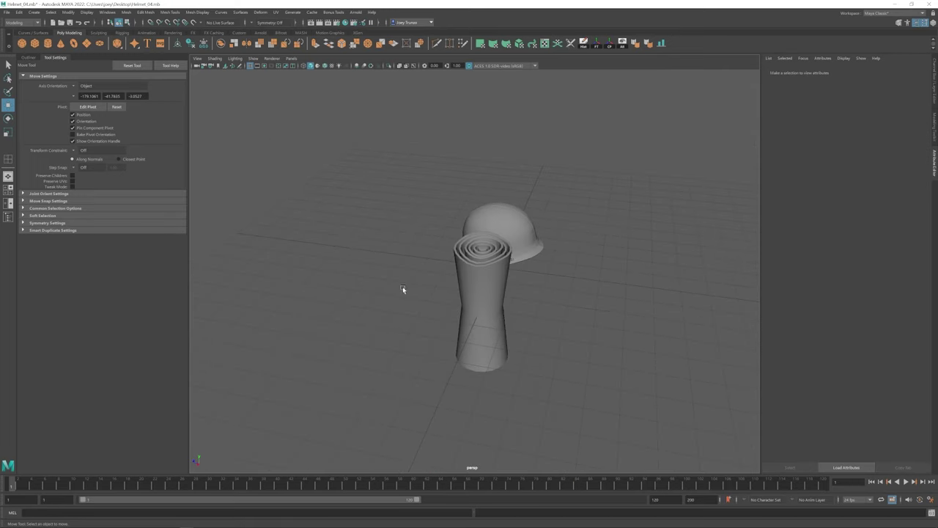
left_click_drag(402, 289, 509, 272, "alt")
scroll(509, 272, "up", 5)
left_click(494, 247)
key("q")
scroll(510, 236, "up", 2)
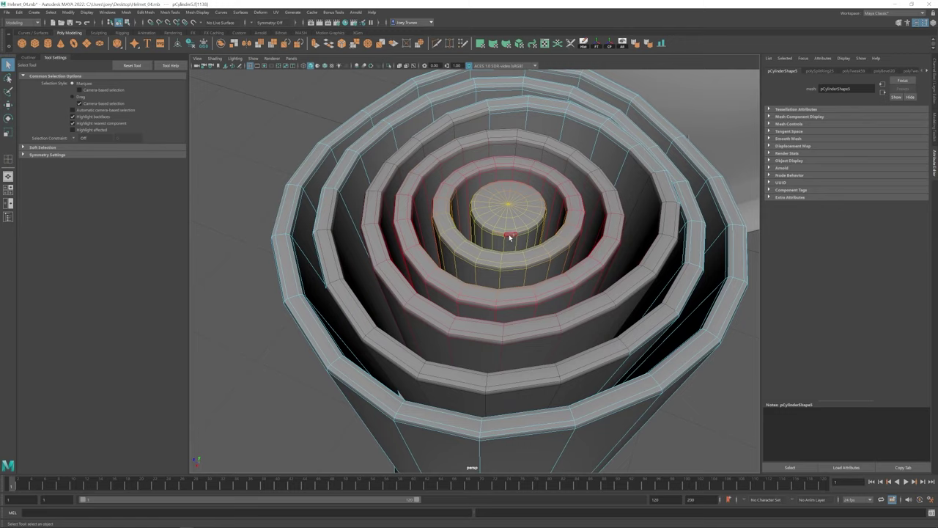
left_click(499, 231)
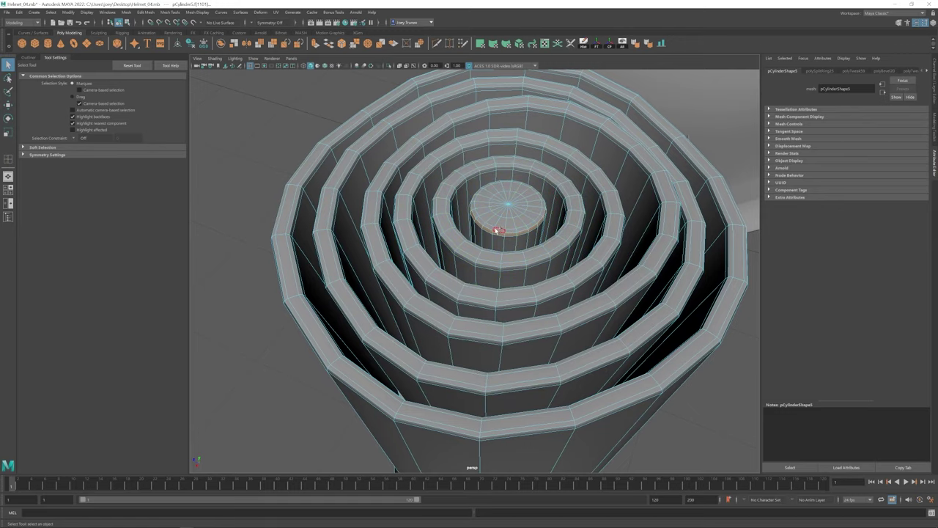
left_click_drag(484, 212, 548, 281, "alt")
key("r")
scroll(550, 222, "up", 4)
scroll(499, 250, "down", 5)
key("w")
scroll(635, 356, "up", 4)
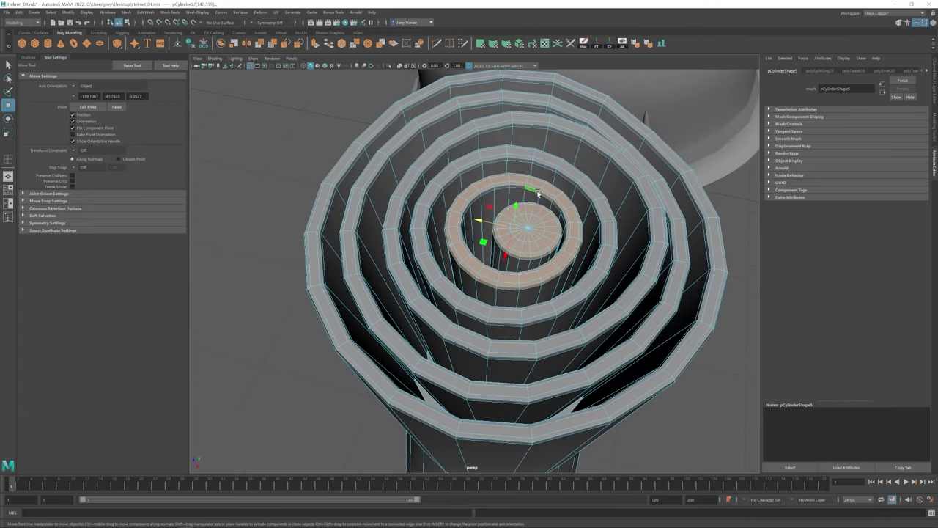
left_click_drag(490, 225, 509, 251, "alt")
scroll(509, 251, "down", 8)
left_click(555, 242)
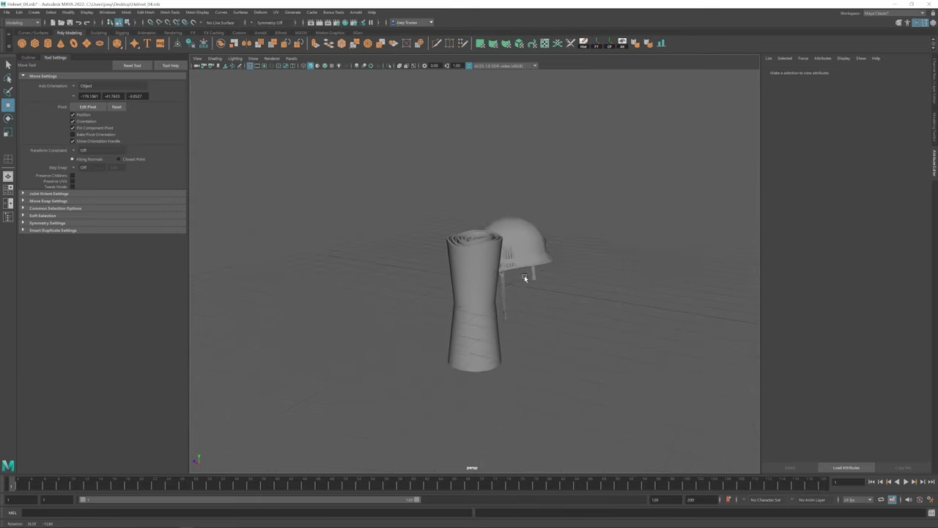
- Delete a vertical strip of faces down the roll's side to open a slot
left_click(477, 315)
left_click_drag(477, 315, 454, 352, "alt")
key("q")
left_click(508, 315)
left_click(496, 310)
key("f")
key("w")
key("F11")
double_click(494, 227)
key("Delete")
key("F8")
left_click_drag(691, 462, 465, 249)
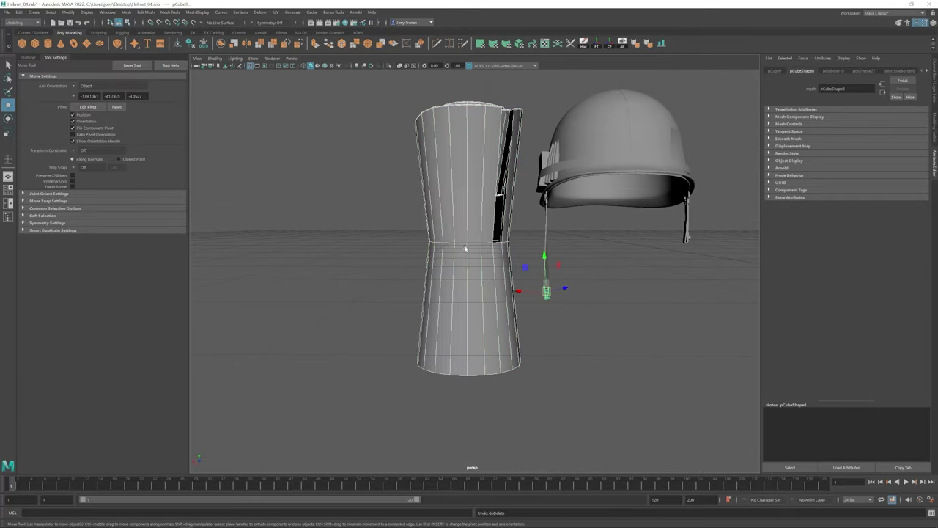
- Undo the last two actions and extrude the slot edge into a loose flap
key("ctrl+z")
key("ctrl+z")
key("ctrl+z")
key("ctrl+z")
key("ctrl+z")
key("ctrl+z")
key("ctrl+z")
key("ctrl+z")
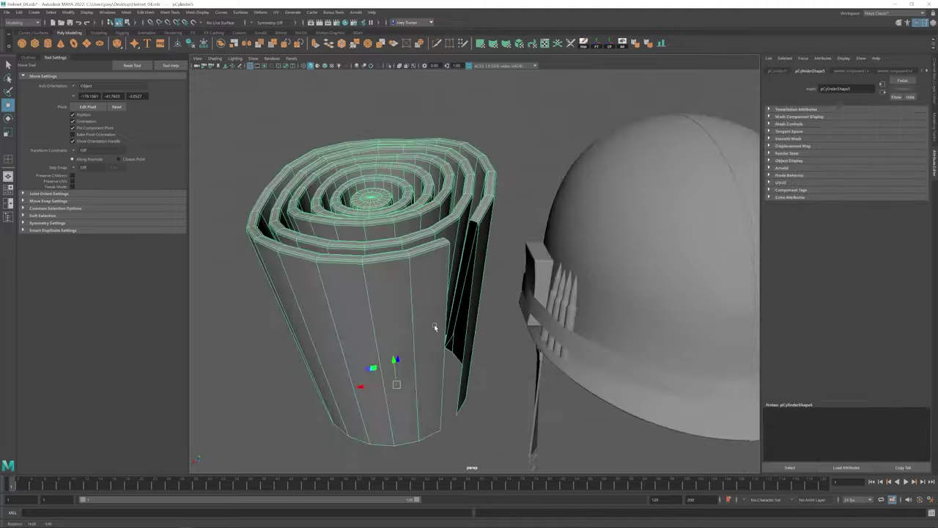
key("ctrl+z")
key("ctrl+z")
right_click_drag(477, 176, 479, 189)
left_click_drag(478, 188, 471, 258, "alt")
key("ctrl+e")
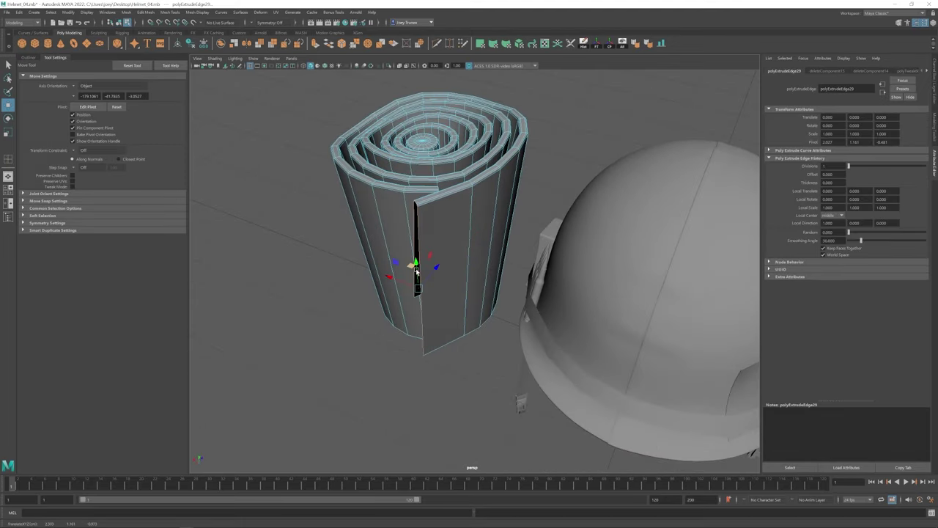
left_click_drag(416, 271, 488, 294, "alt")
left_click(454, 258)
scroll(518, 321, "up", 5)
left_click_drag(518, 321, 514, 318, "alt")
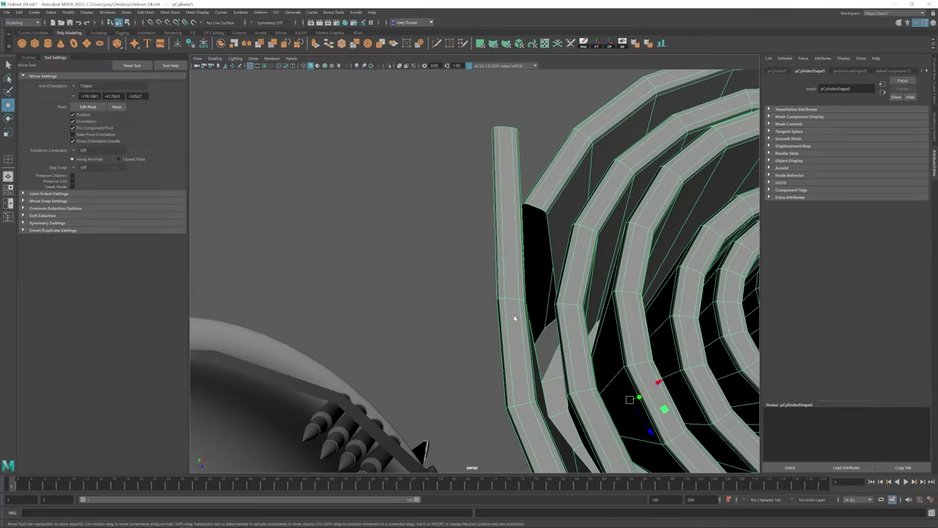
- Fill the gap at the spiral's loose end with Append to Polygon
left_click(180, 40)
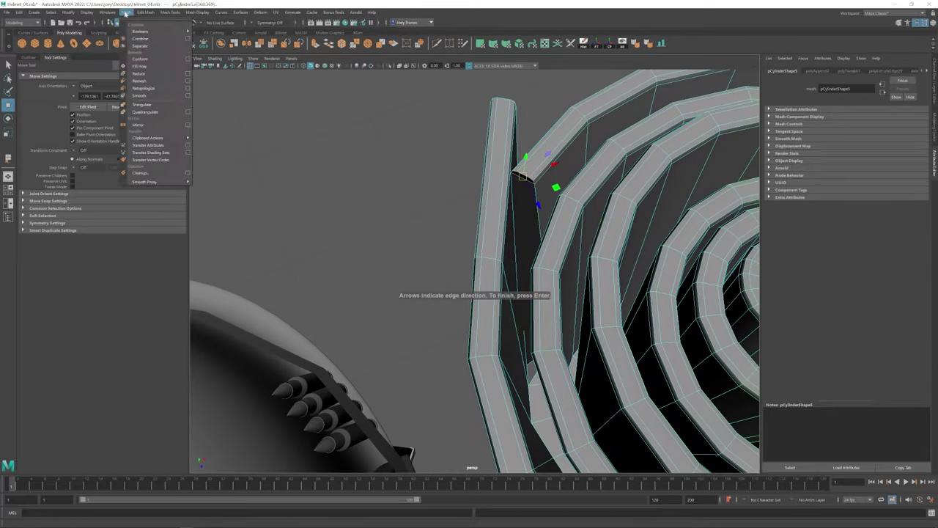
key("Escape")
left_click_drag(410, 183, 578, 266, "alt")
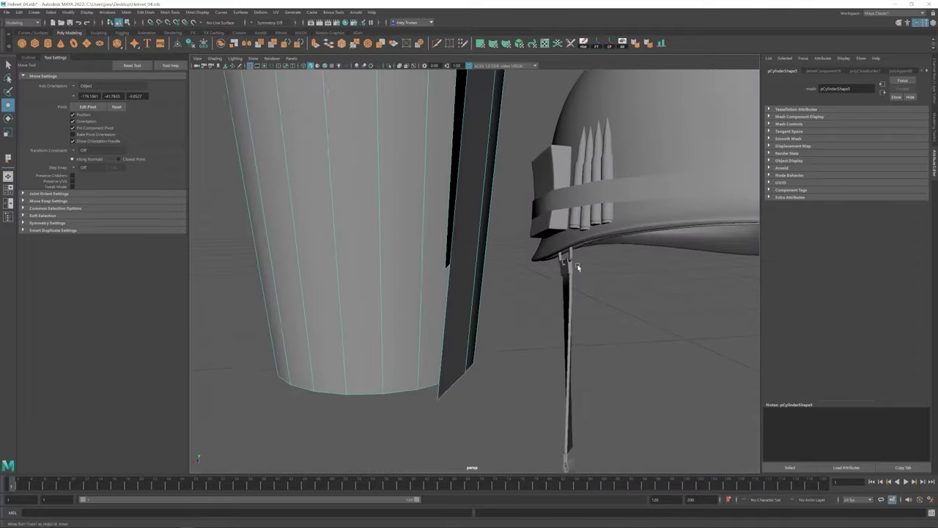
right_click_drag(579, 266, 251, 94, "alt")
left_click(169, 12)
left_click(183, 55)
left_click(96, 109)
left_click_drag(439, 297, 532, 251, "alt")
key("w")
scroll(518, 316, "up", 5)
- Append more polygons across the spiral's open edges and inspect the filled end
left_click(146, 11)
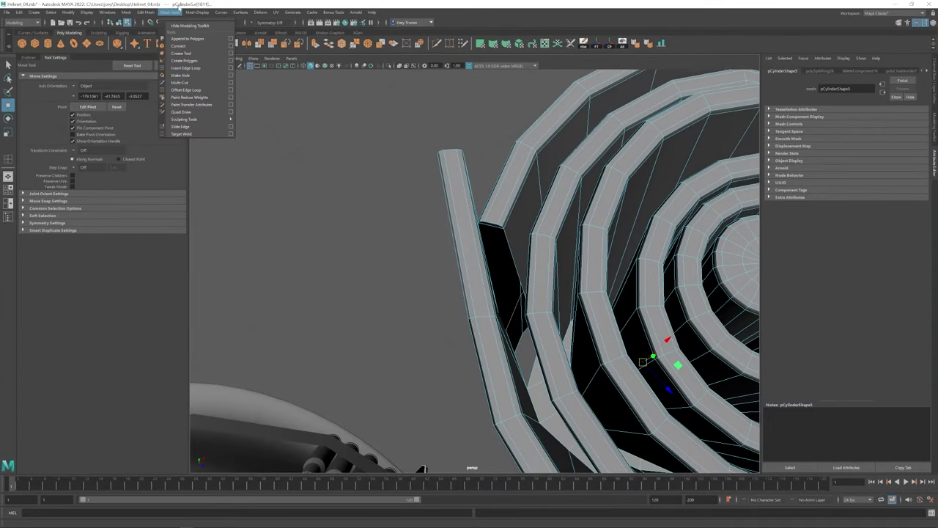
left_click(183, 34)
left_click_drag(440, 293, 601, 202, "alt")
key("w")
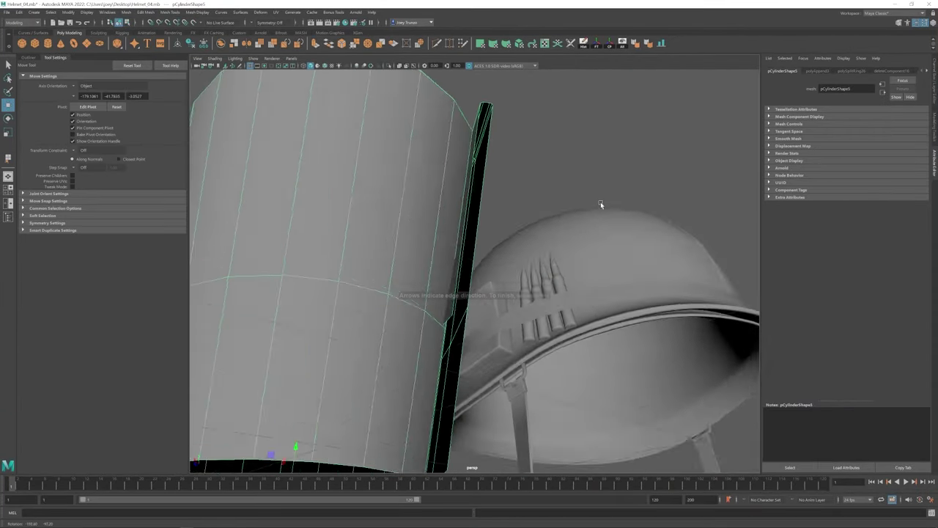
scroll(460, 296, "up", 3)
left_click_drag(460, 297, 473, 313, "alt")
scroll(473, 313, "down", 6)
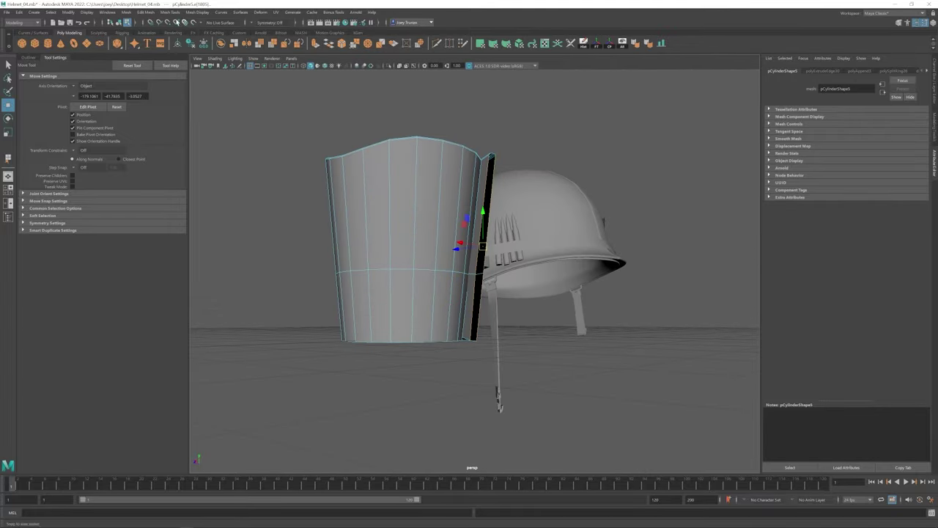
left_click_drag(342, 179, 505, 293, "alt")
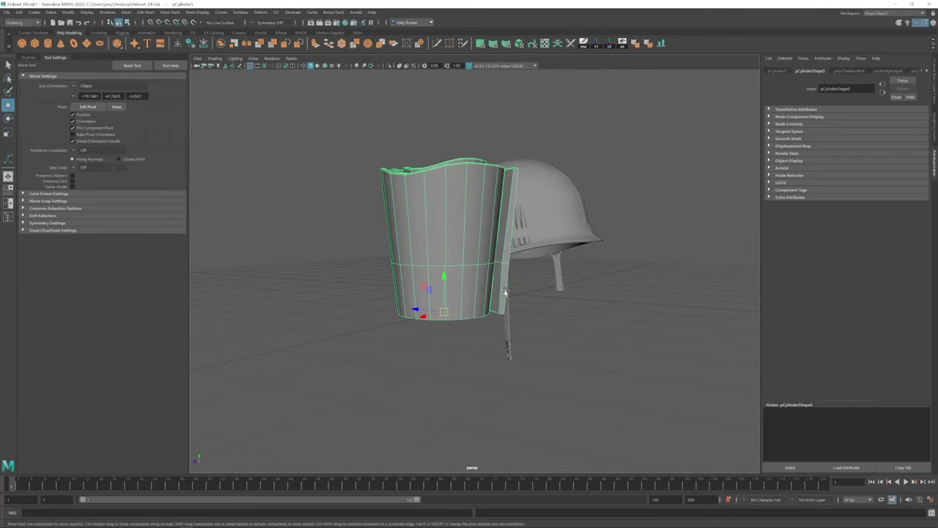
- Create a mirrored copy of the roll with Duplicate Special using negative Y scale
left_click(18, 12)
left_click(103, 139)
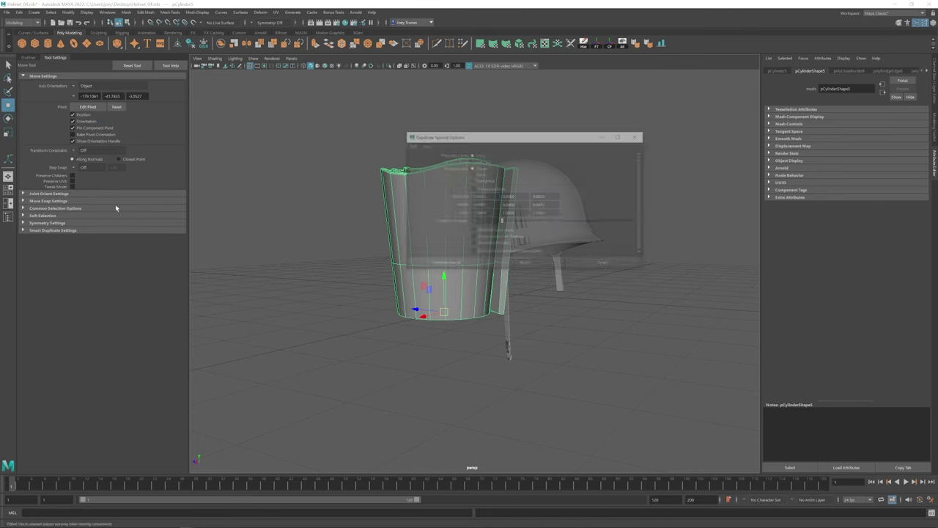
left_click(524, 263)
left_click(637, 135)
left_click_drag(513, 220, 410, 206, "alt")
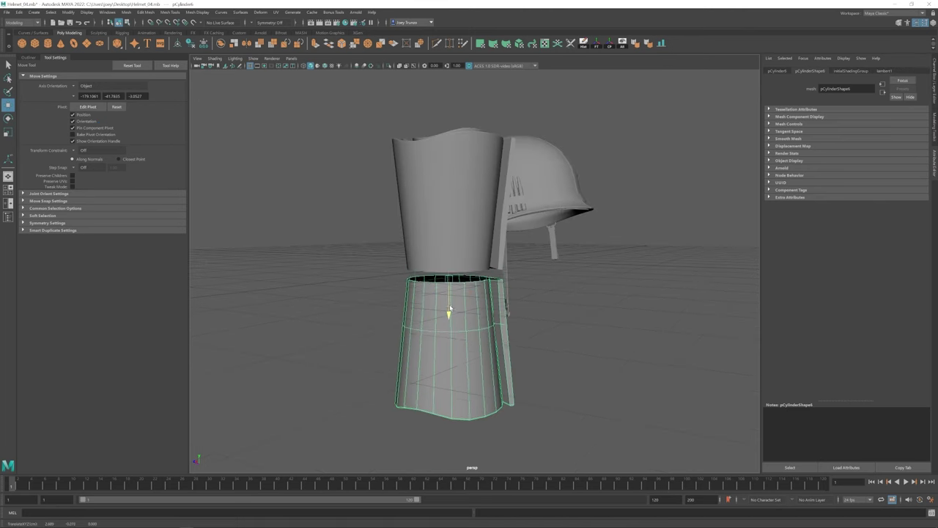
scroll(267, 183, "up", 5)
- Combine the two rolls into one mesh and bridge their facing rims together
double_click(410, 271)
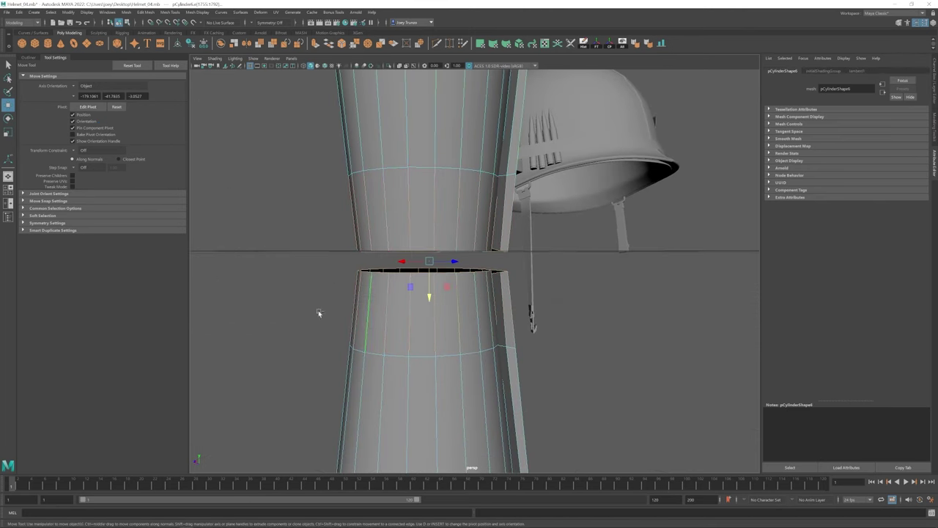
left_click(145, 12)
left_click_drag(470, 220, 431, 175, "alt")
left_click(126, 12)
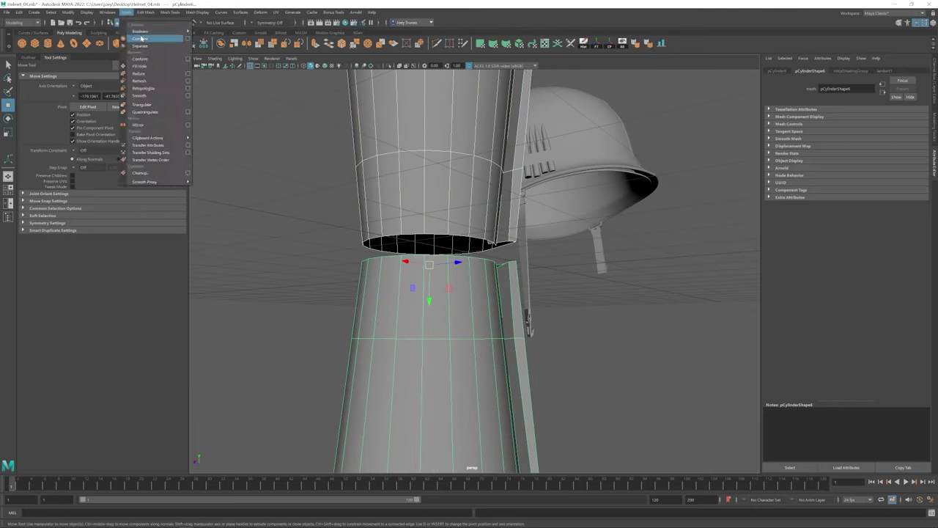
left_click_drag(308, 219, 260, 232, "alt")
right_click_drag(535, 204, 615, 273, "shift")
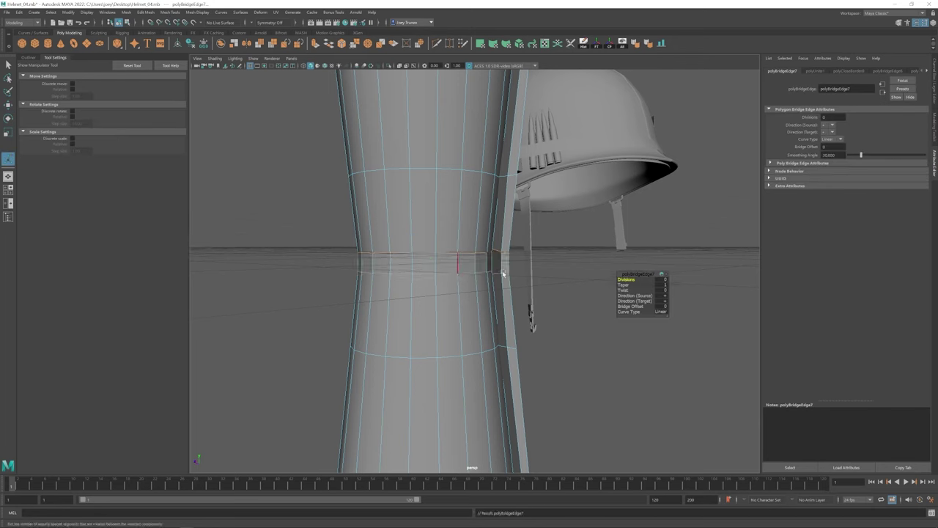
left_click_drag(616, 272, 376, 232, "alt")
- Scale the joined bandage roll down and frame it in the view
key("r")
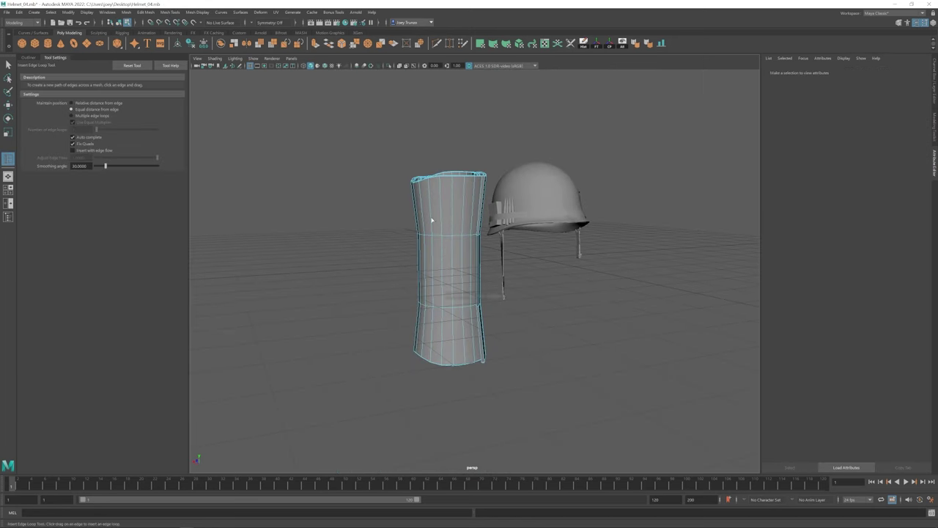
left_click_drag(665, 252, 447, 261, "alt")
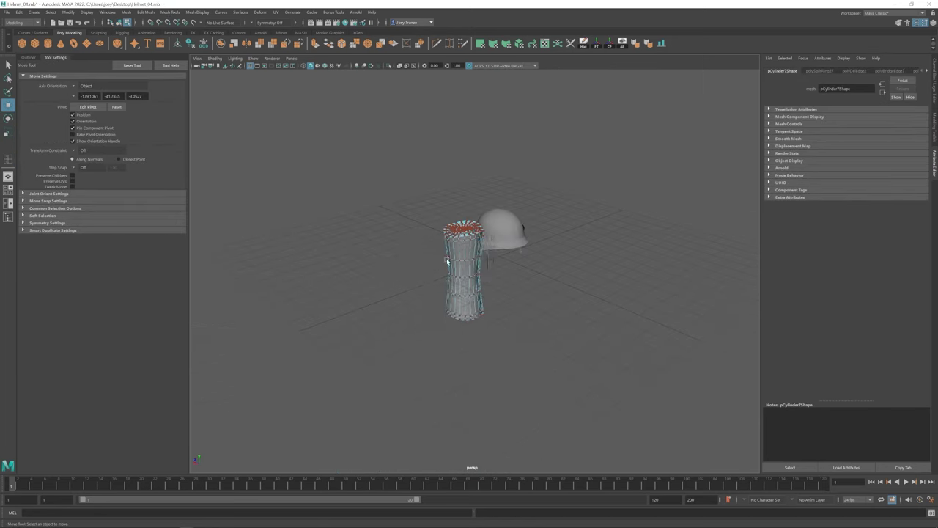
left_click(590, 199)
left_click(440, 271)
key("r")
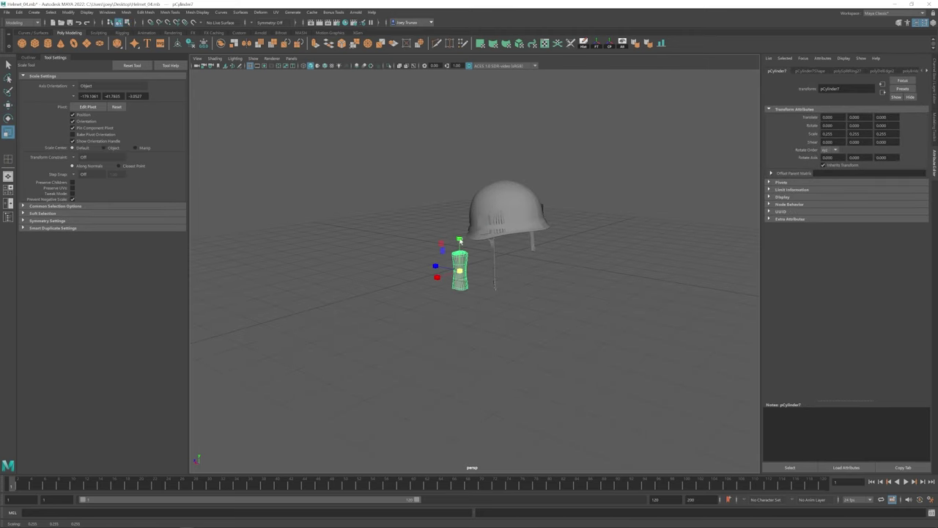
left_click_drag(477, 250, 391, 251, "alt")
key("w")
key("F9")
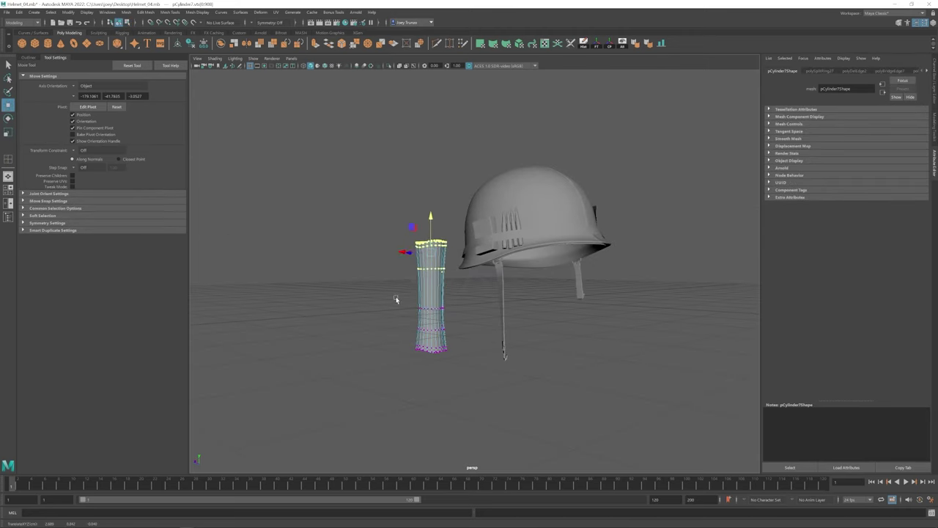
key("F8")
key("f")
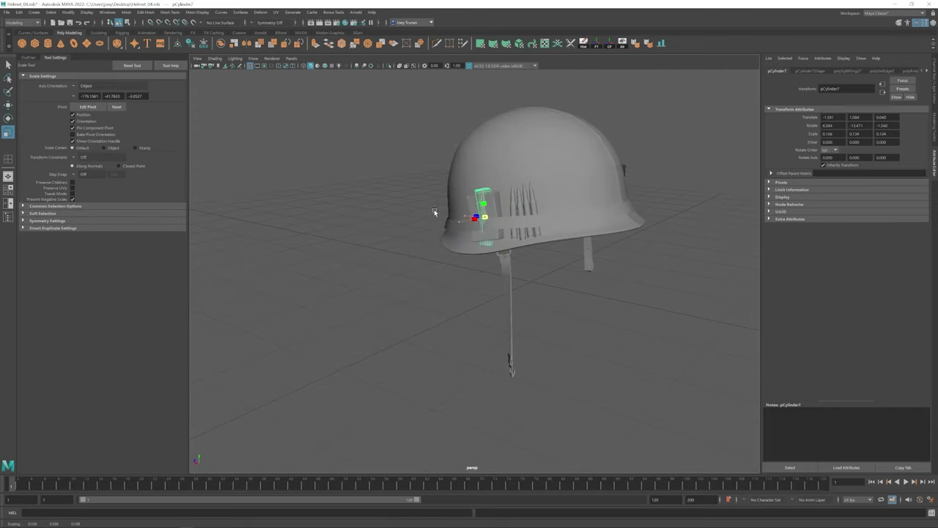
- Rotate the roll under the helmet band and select its lower vertices to fit
scroll(479, 217, "up", 5)
scroll(450, 264, "down", 5)
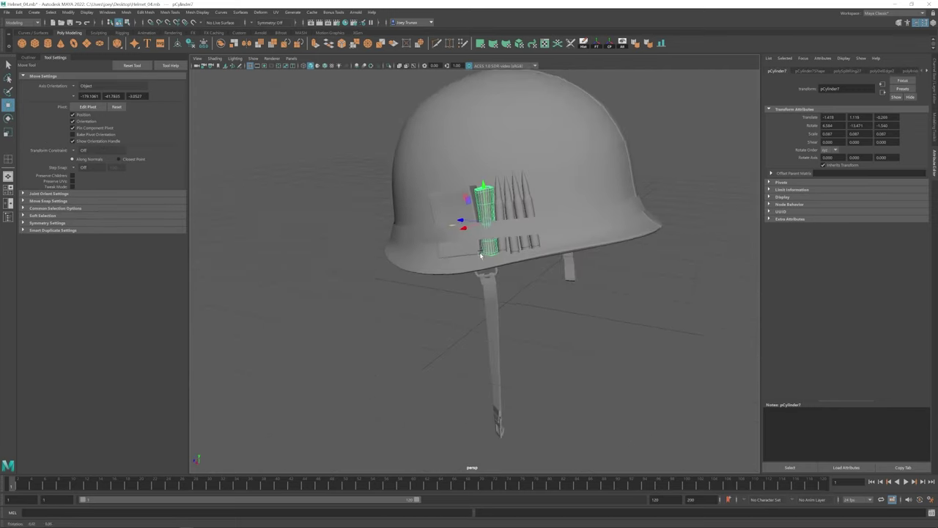
scroll(469, 220, "up", 6)
key("e")
left_click_drag(421, 240, 477, 221, "alt")
left_click(469, 228)
left_click(440, 220)
right_click_drag(477, 222, 470, 194)
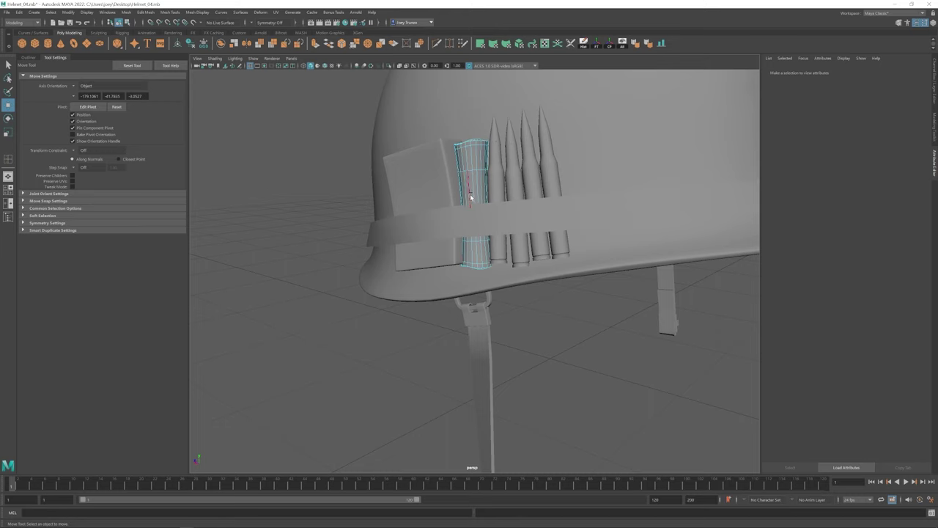
left_click_drag(446, 204, 429, 262, "alt")
scroll(511, 279, "down", 5)
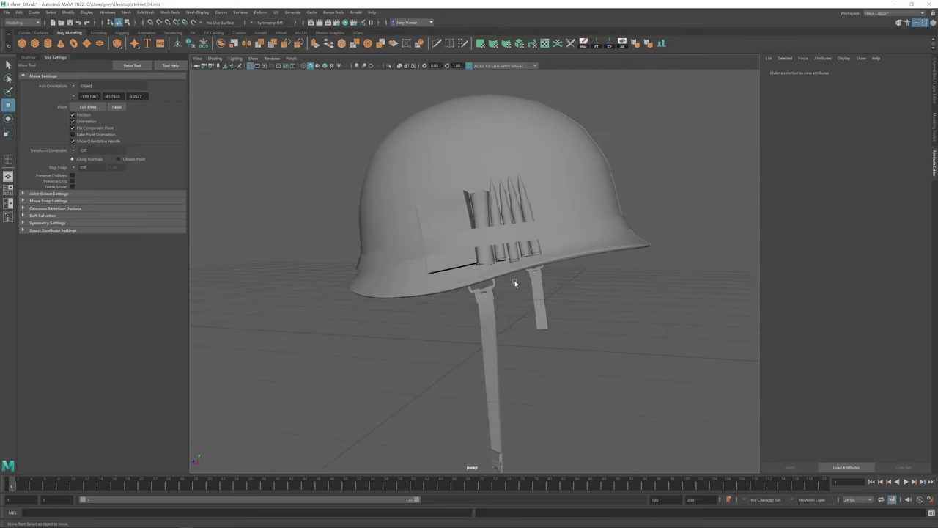
right_click_drag(510, 278, 497, 236)
scroll(496, 236, "up", 3)
left_click_drag(522, 272, 419, 264)
- View the band from the side and select an edge loop around it
left_click_drag(454, 229, 492, 233, "alt")
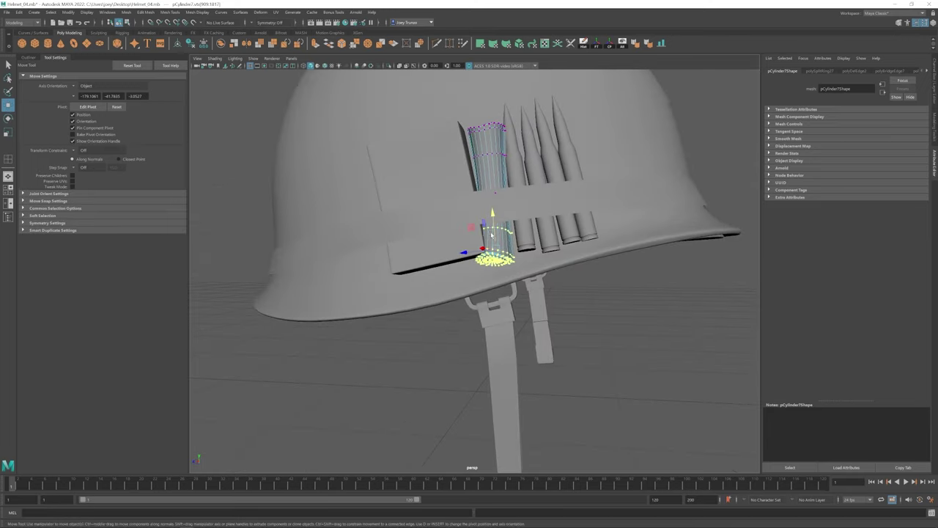
left_click_drag(525, 269, 482, 220, "alt")
scroll(483, 220, "down", 5)
left_click(497, 296)
key("w")
scroll(518, 305, "up", 3)
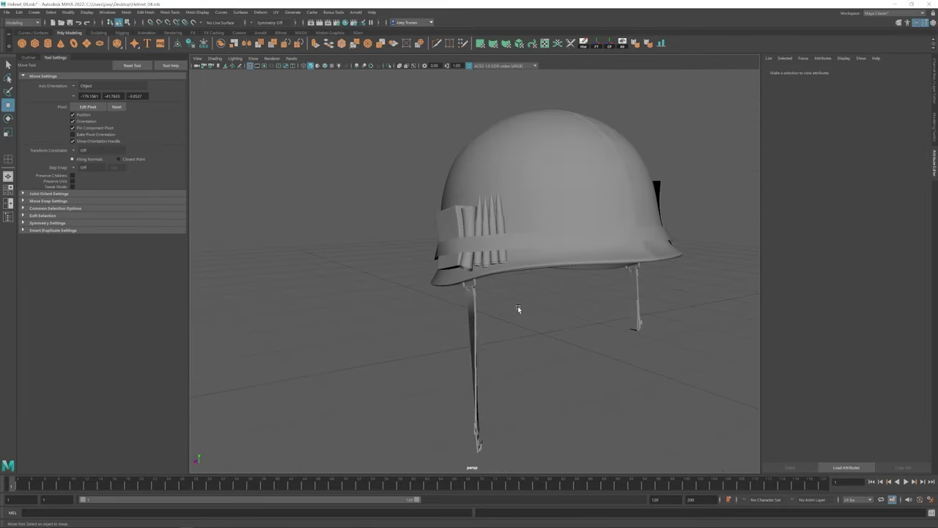
left_click_drag(491, 294, 469, 282, "alt")
scroll(469, 282, "up", 5)
double_click(450, 245)
scroll(450, 250, "down", 2)
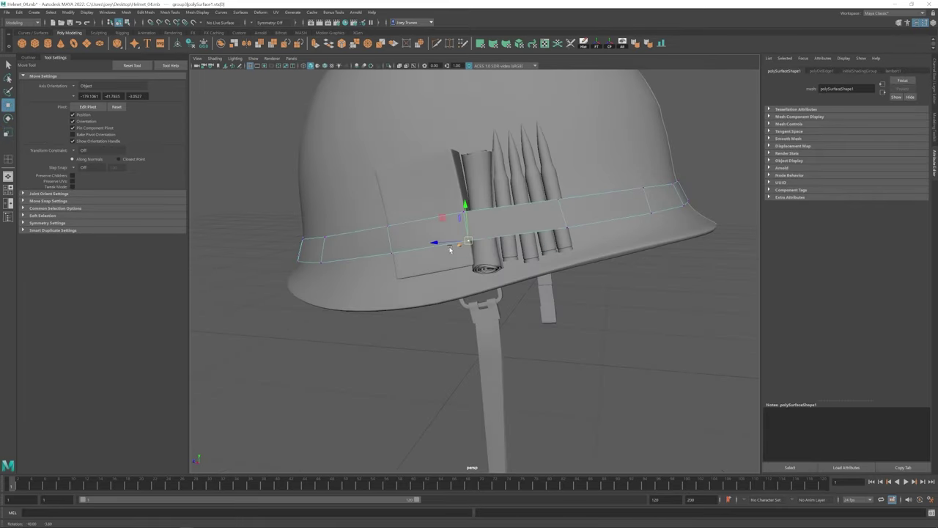
scroll(544, 202, "down", 5)
- Check the roll's fit between the card and bullets, then deselect everything
left_click(421, 220)
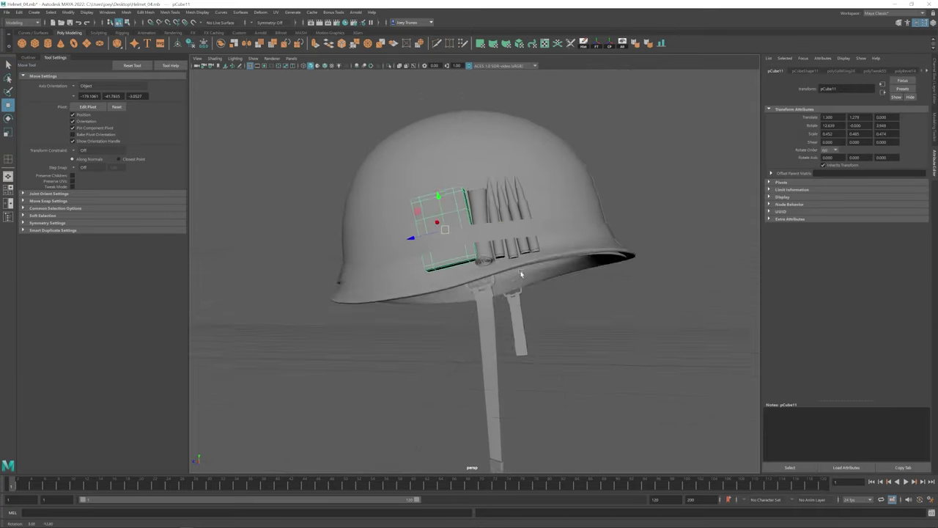
scroll(400, 228, "up", 5)
scroll(456, 198, "up", 2)
scroll(469, 205, "down", 3)
left_click(483, 219)
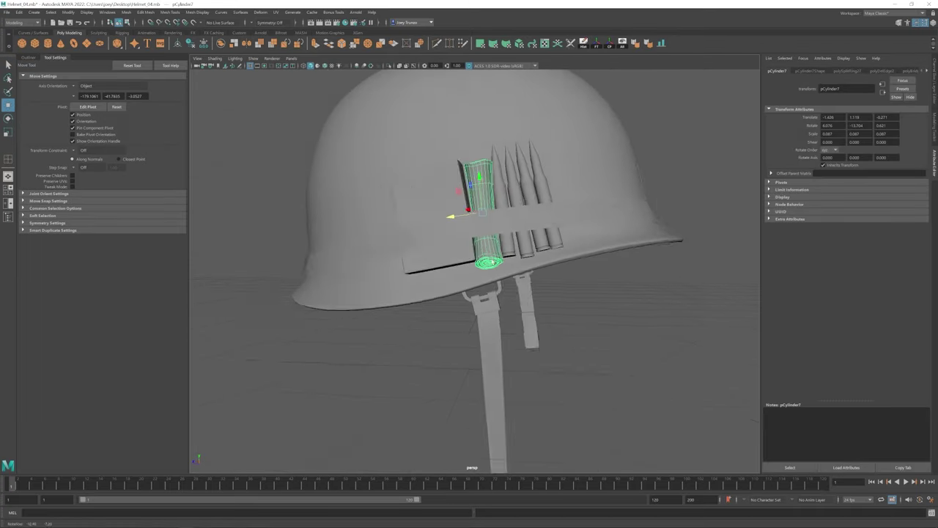
left_click(623, 386)
scroll(623, 386, "down", 3)
left_click_drag(623, 386, 587, 356, "alt")
scroll(587, 353, "up", 4)
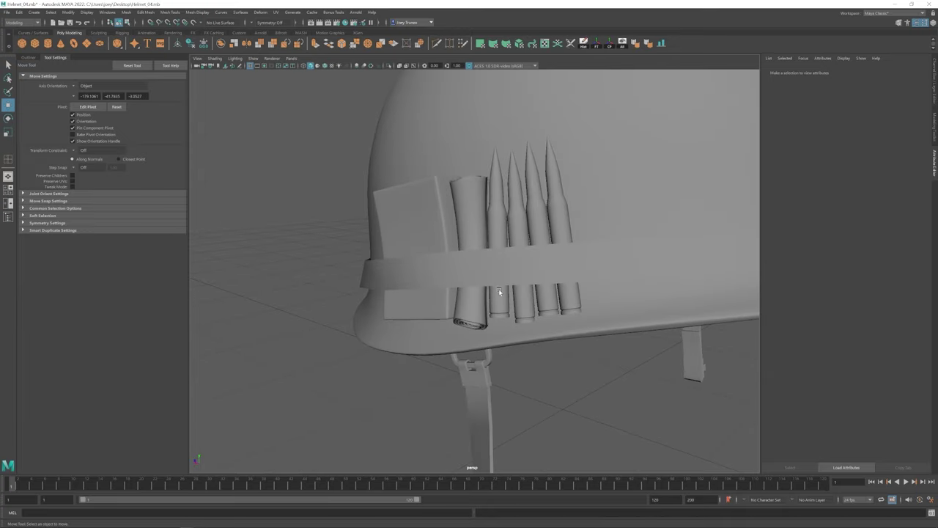
- Shift the first bullet into place and tilt it slightly against the helmet
left_click(523, 244)
left_click_drag(532, 232, 473, 313, "alt")
key("w")
left_click_drag(420, 250, 465, 208, "alt")
left_click_drag(465, 208, 436, 208)
left_click_drag(437, 208, 495, 224)
- Tilt another bullet under the band so it leans against the helmet's curve
left_click(392, 274)
key("e")
left_click(384, 264)
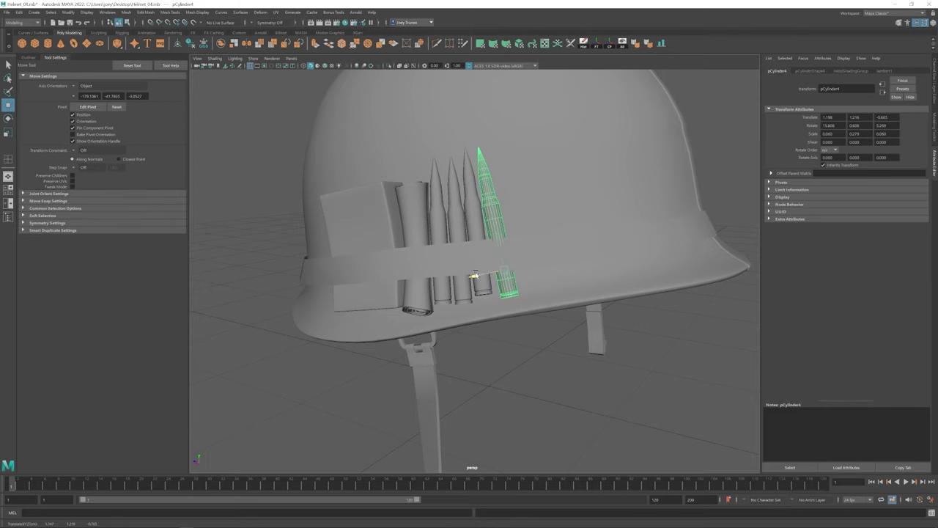
left_click_drag(474, 275, 414, 242, "alt")
left_click_drag(404, 283, 410, 248, "alt")
key("w")
left_click_drag(411, 247, 367, 257, "alt")
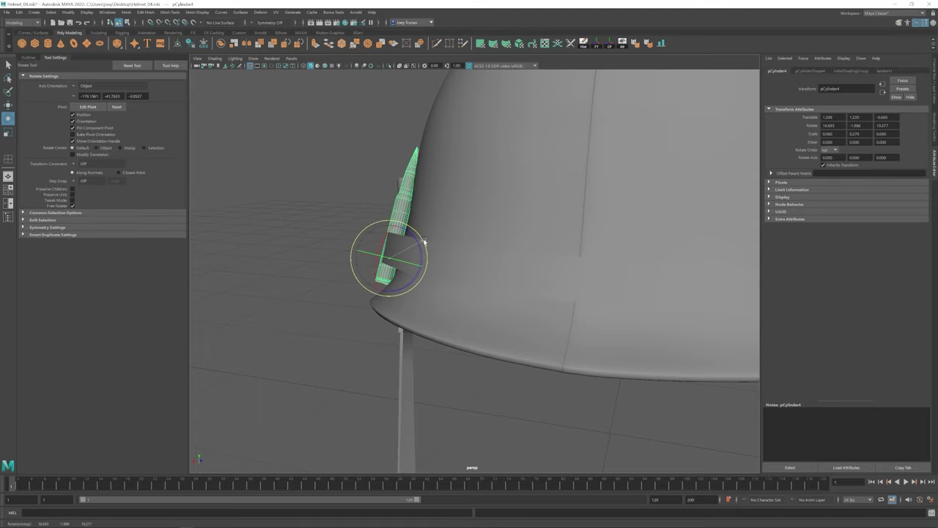
left_click_drag(360, 252, 409, 236, "alt")
- Rotate a further bullet to follow the helmet, then deselect and review the band
left_click(398, 293)
left_click(488, 367)
key("e")
right_click_drag(396, 252, 299, 237, "alt")
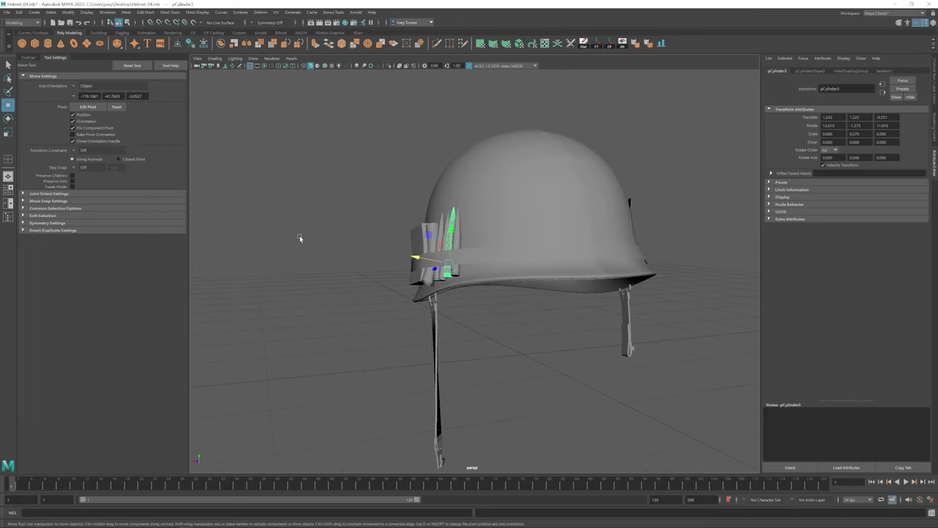
left_click(300, 237)
left_click_drag(300, 236, 434, 216, "alt")
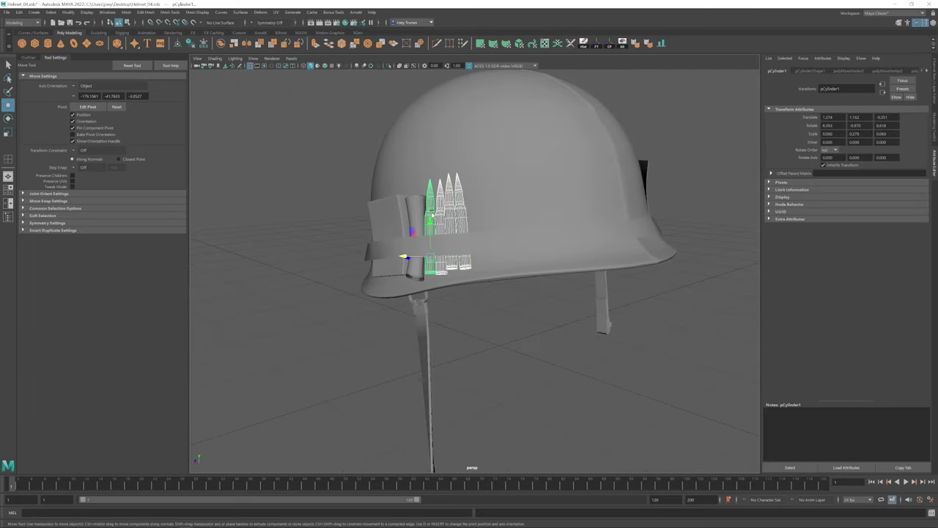
left_click(430, 225)
right_click_drag(431, 225, 412, 271, "alt")
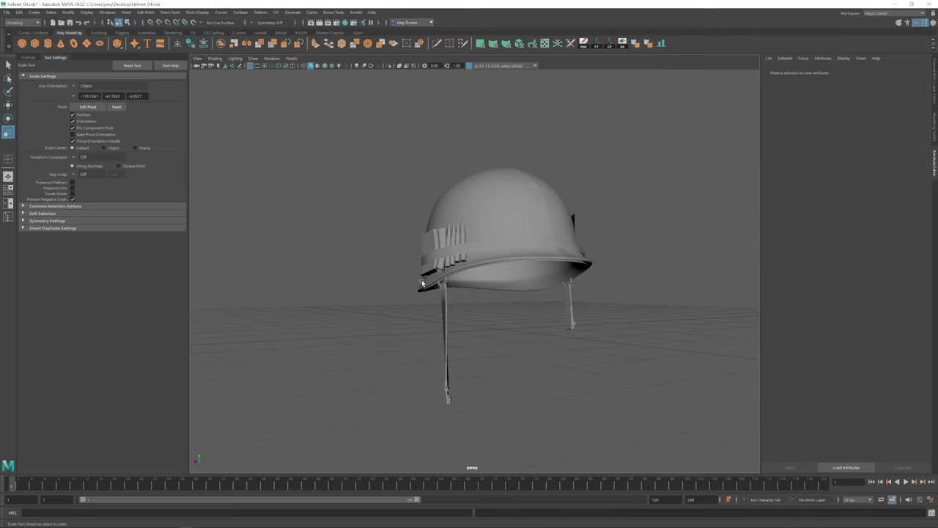
- Rotate the card plate pCube13 on the helmet's side to tilt it into place
left_click_drag(421, 282, 453, 312, "alt")
left_click_drag(496, 343, 450, 310, "alt")
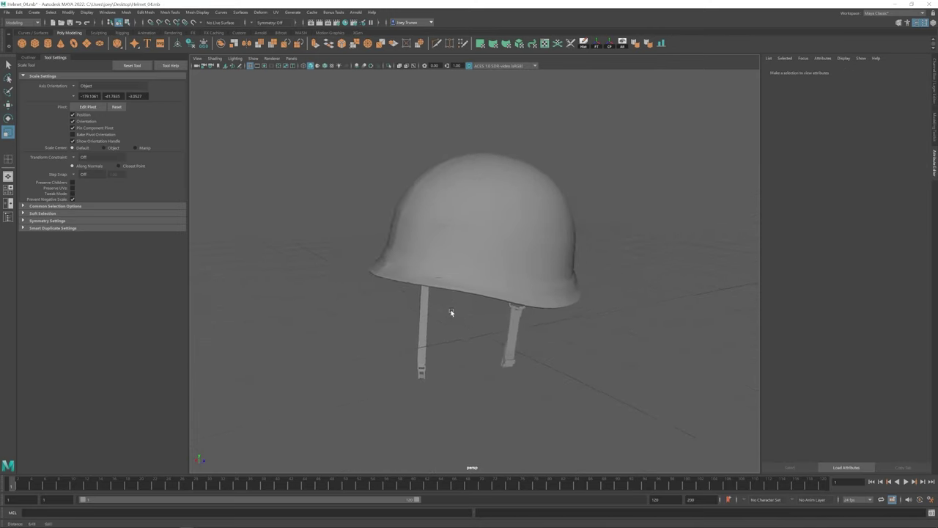
scroll(450, 310, "up", 3)
left_click(435, 230)
left_click_drag(435, 230, 336, 266, "alt")
key("r")
left_click_drag(376, 242, 410, 245, "alt")
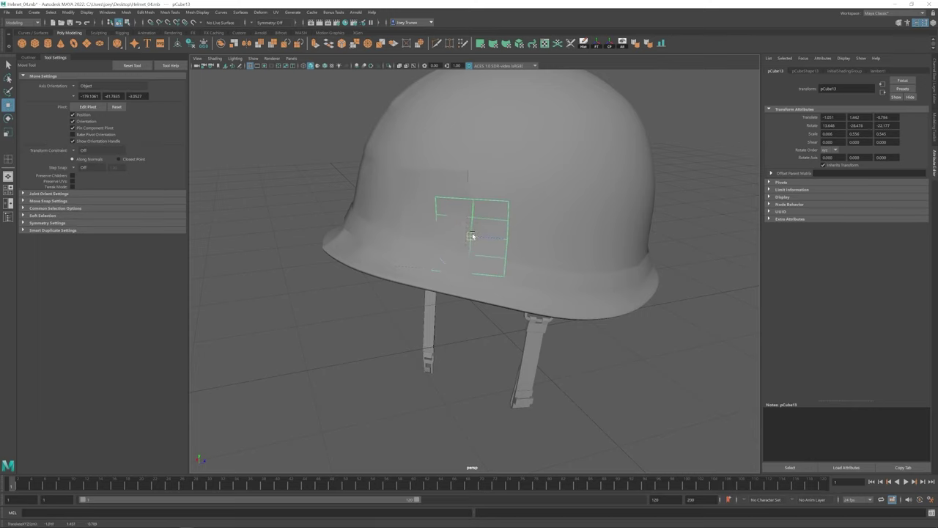
left_click_drag(503, 254, 386, 245, "alt")
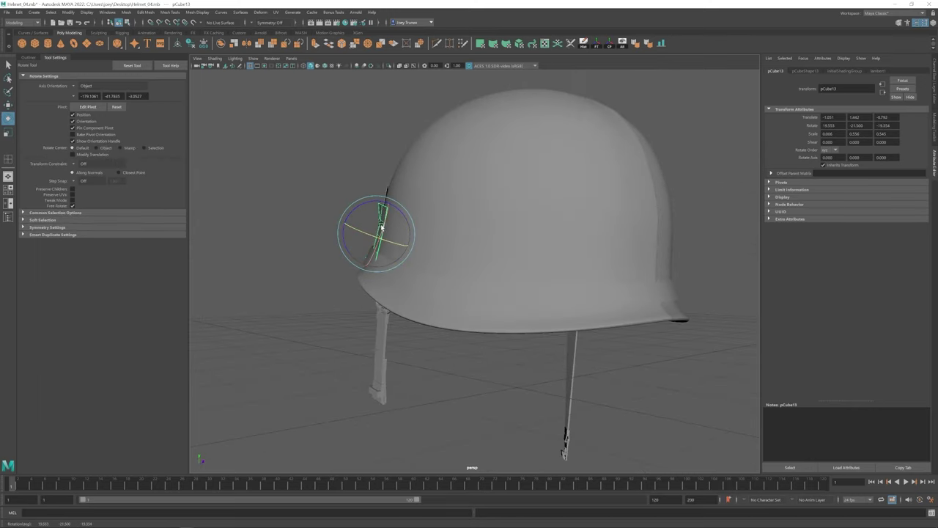
key("e")
right_click_drag(389, 256, 433, 287, "alt")
left_click_drag(433, 287, 415, 280, "alt")
- Apply Edit Mesh > Bevel to the edges of the band around the helmet
key("w")
left_click(400, 220)
left_click(402, 310)
mouse_move(402, 291)
left_mouse_down("alt")
mouse_move(410, 244)
mouse_move(497, 237)
mouse_move(471, 264)
mouse_move(435, 268)
mouse_move(465, 278)
mouse_move(385, 268)
mouse_move(504, 273)
mouse_move(490, 268)
mouse_move(474, 318)
mouse_move(482, 295)
mouse_move(404, 295)
left_mouse_up("alt")
left_click(411, 244)
left_click(386, 268)
left_click(160, 44)
key("w")
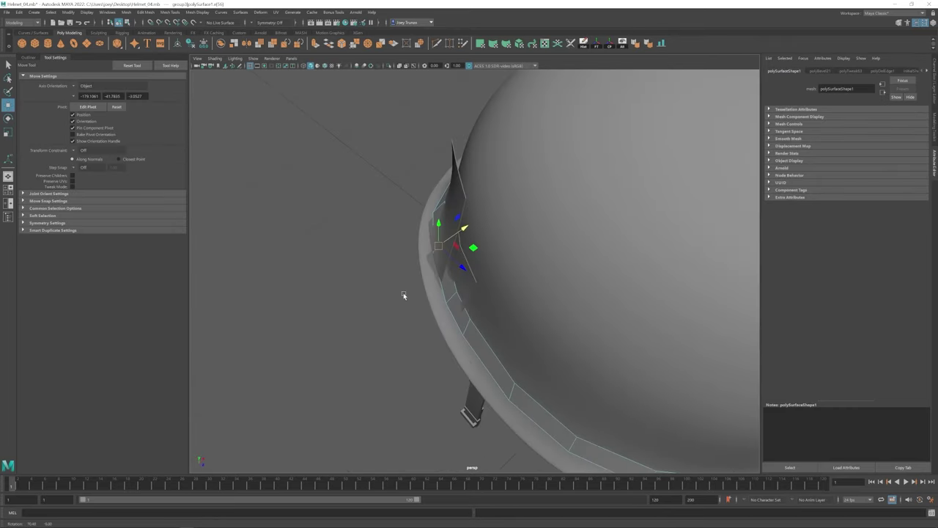
- Inspect the bevelled band and chin straps from several angles, ending with the band selected
left_click_drag(475, 280, 482, 265, "alt")
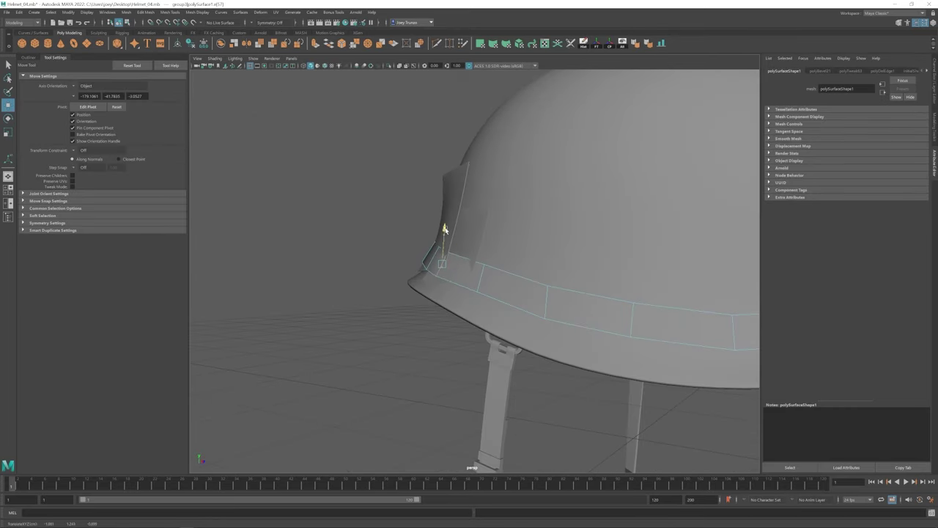
left_click_drag(444, 229, 359, 247, "alt")
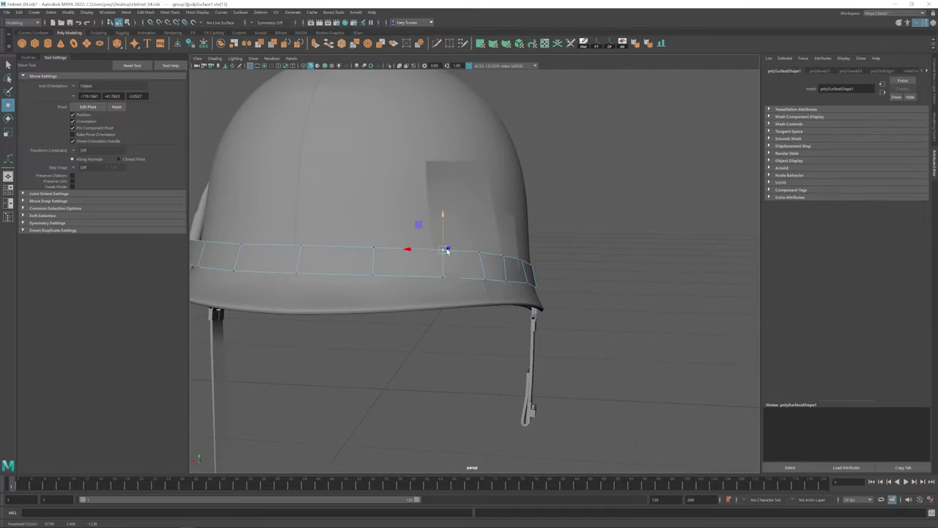
scroll(442, 242, "up", 2)
left_click_drag(469, 271, 469, 308, "alt")
scroll(461, 268, "up", 3)
left_click(518, 330)
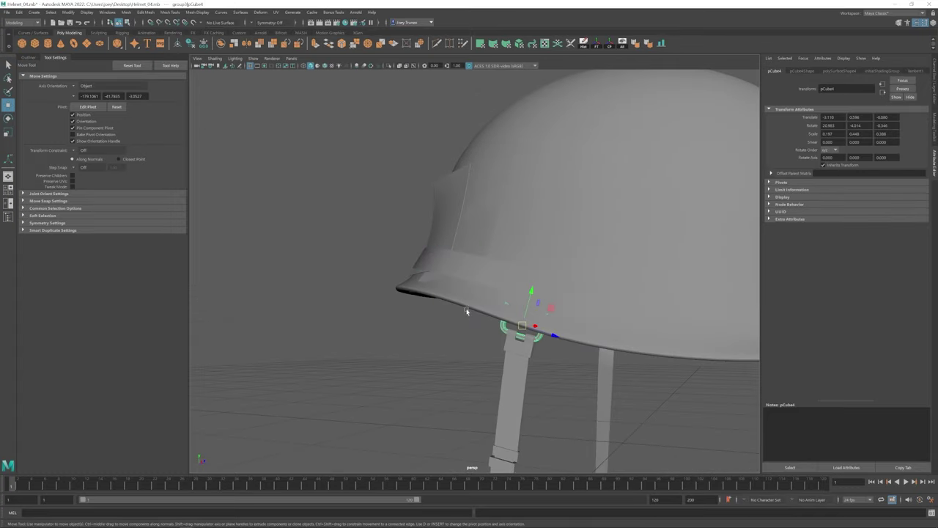
left_click_drag(518, 329, 526, 296, "alt")
scroll(571, 286, "down", 3)
left_click(385, 339)
left_click_drag(386, 339, 545, 259, "alt")
left_click(461, 267)
- Rotate the first small side plate and check its fit in wireframe and shaded views
left_click_drag(458, 229, 513, 242, "alt")
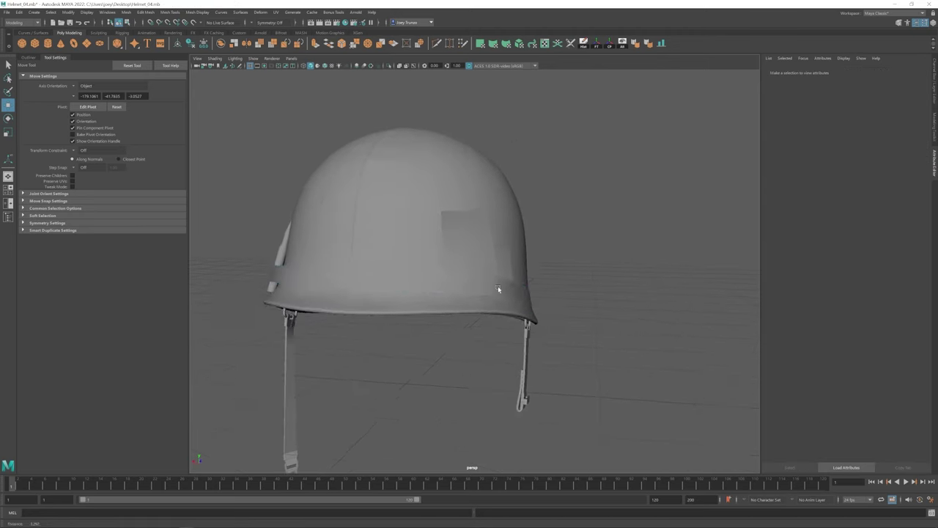
scroll(450, 213, "up", 4)
left_click(450, 212)
mouse_move(450, 213)
left_mouse_down("alt")
mouse_move(513, 249)
mouse_move(481, 287)
mouse_move(497, 320)
mouse_move(447, 335)
mouse_move(477, 331)
mouse_move(469, 326)
mouse_move(469, 235)
mouse_move(470, 254)
mouse_move(543, 297)
mouse_move(513, 242)
mouse_move(527, 291)
left_mouse_up("alt")
key("e")
key("F9")
scroll(477, 331, "up", 3)
key("4")
key("5")
scroll(527, 291, "down", 5)
left_click(527, 291)
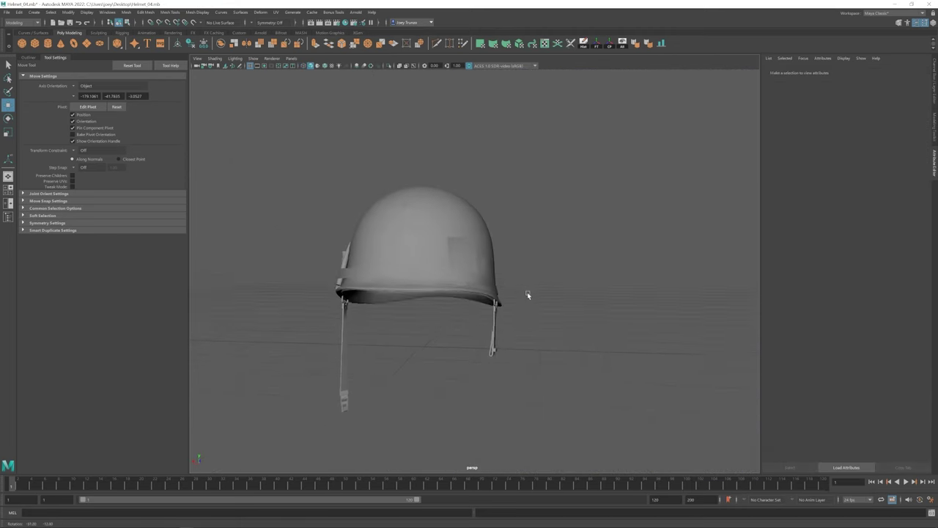
scroll(527, 291, "up", 3)
- Rotate the other side plate and move its corner vertex down onto the brim
left_click(465, 267)
key("e")
left_click_drag(465, 268, 496, 315, "alt")
right_click_drag(496, 314, 480, 315)
left_click(498, 328)
key("w")
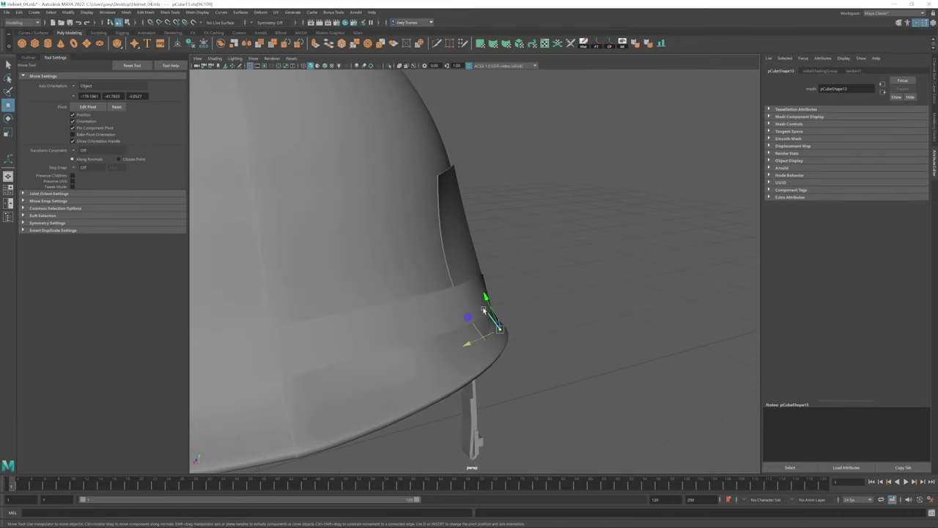
mouse_move(484, 310)
left_mouse_down("alt")
mouse_move(430, 320)
mouse_move(496, 313)
mouse_move(469, 293)
mouse_move(454, 316)
mouse_move(444, 308)
mouse_move(372, 326)
mouse_move(439, 330)
left_mouse_up("alt")
key("4")
key("5")
scroll(439, 330, "up", 5)
left_click_drag(499, 344, 527, 352, "alt")
scroll(579, 357, "up", 3)
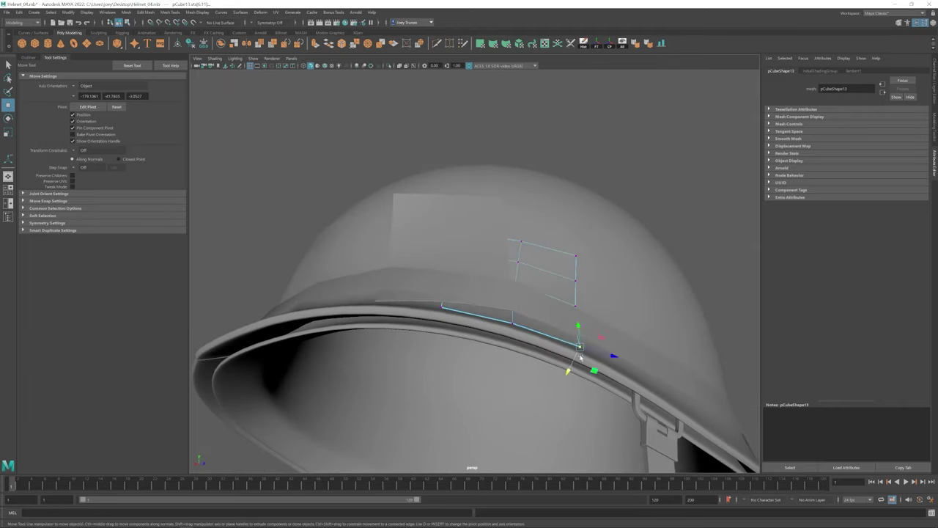
scroll(579, 375, "down", 3)
- Review the whole helmet and select the hanging chin strap
left_click(601, 282)
scroll(601, 283, "down", 4)
left_click(440, 242)
left_click(564, 312)
scroll(564, 312, "up", 2)
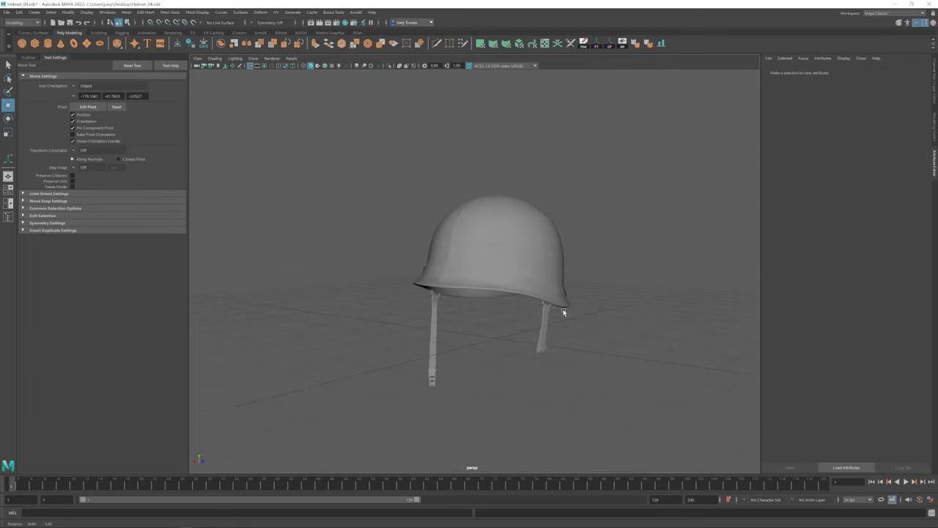
left_click_drag(564, 312, 554, 340, "alt")
scroll(555, 339, "up", 3)
left_click(520, 297)
- Bevel the selected edges of the chin strap with Ctrl+B
key("f")
left_click_drag(511, 299, 435, 255, "alt")
left_click(485, 194)
left_click_drag(491, 236, 306, 105, "alt")
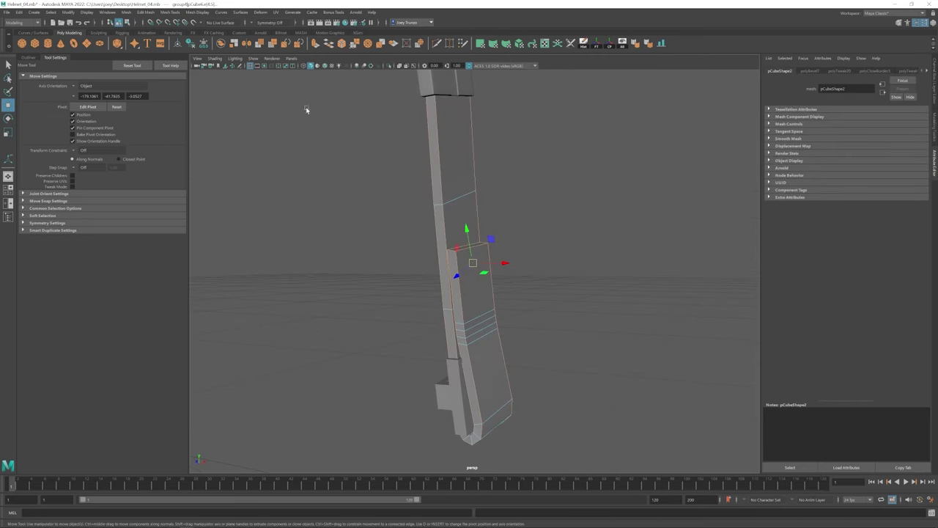
key("ctrl+b")
left_click_drag(469, 293, 410, 183, "alt")
- Select faces and vertices on the strap, then undo back to the earlier selection
key("q")
left_click_drag(389, 188, 581, 211)
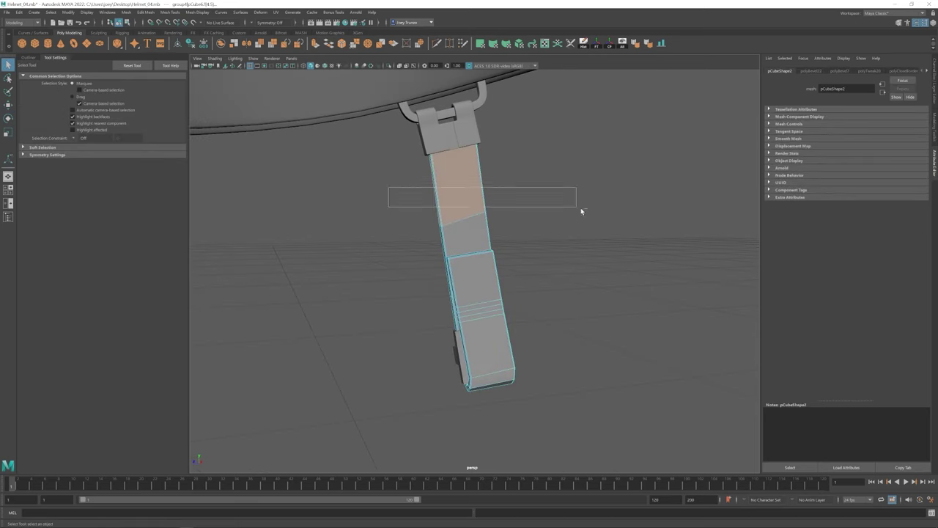
key("w")
left_click_drag(467, 187, 413, 213, "alt")
left_click(505, 261)
left_click(476, 339)
key("F9")
key("F8")
key("ctrl+z")
key("ctrl+z")
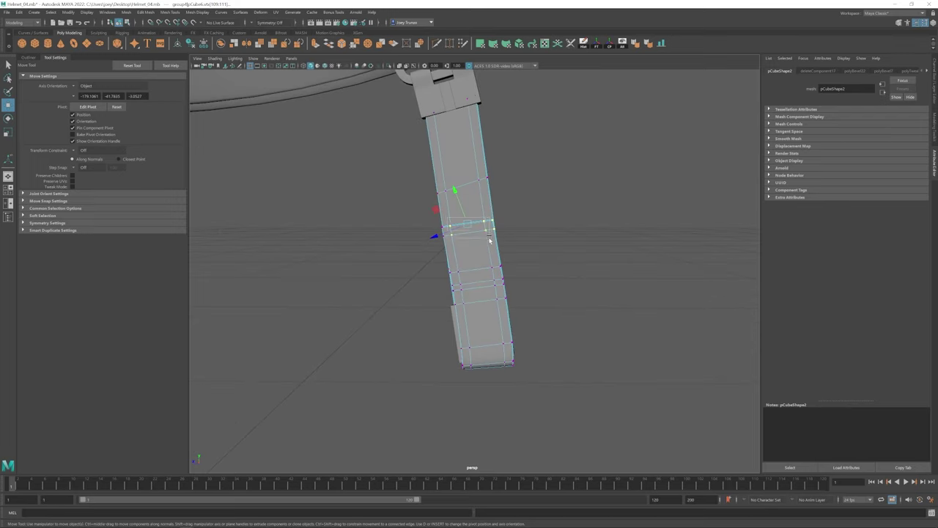
key("ctrl+z")
- Select the strap's end piece (pCube7), frame it and isolate it in the viewport
left_click_drag(457, 218, 483, 255, "alt")
left_click_drag(455, 306, 508, 283)
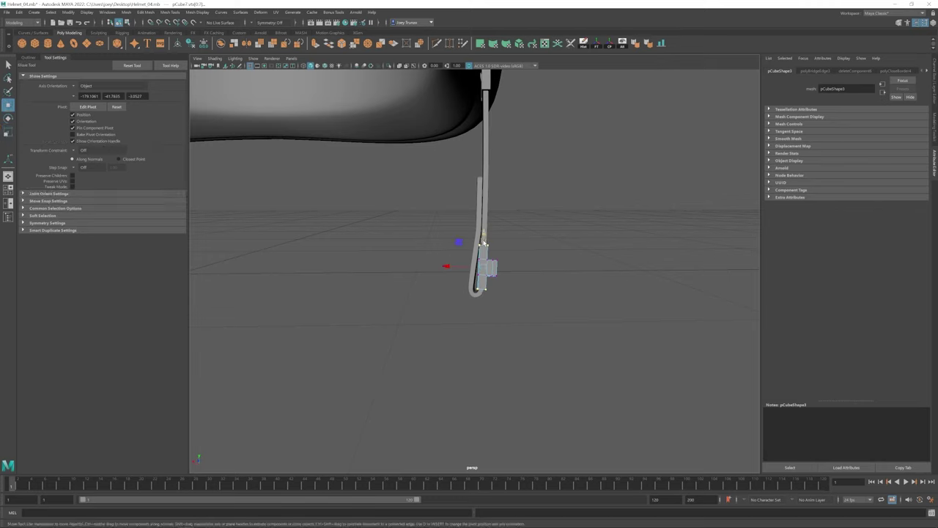
scroll(480, 263, "down", 5)
key("F8")
key("f")
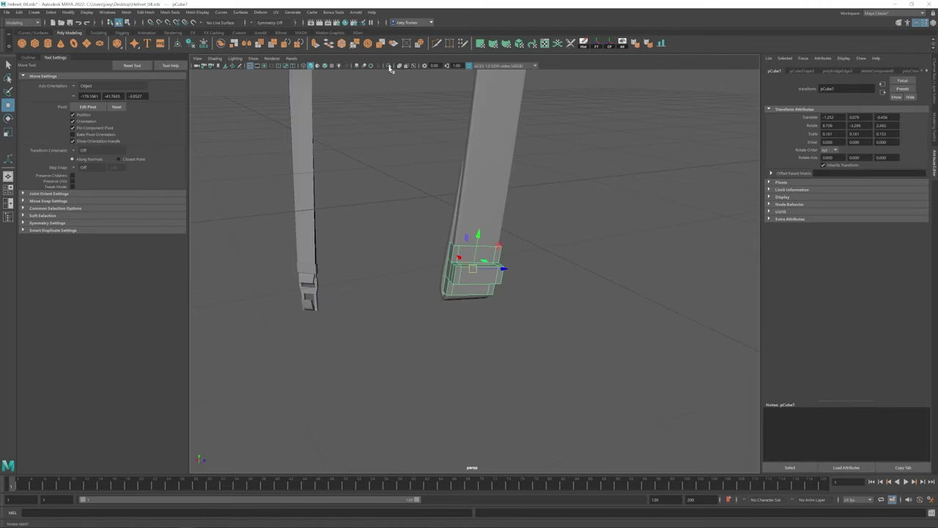
left_click(389, 65)
scroll(469, 279, "up", 5)
key("F10")
left_click_drag(439, 220, 463, 194, "alt")
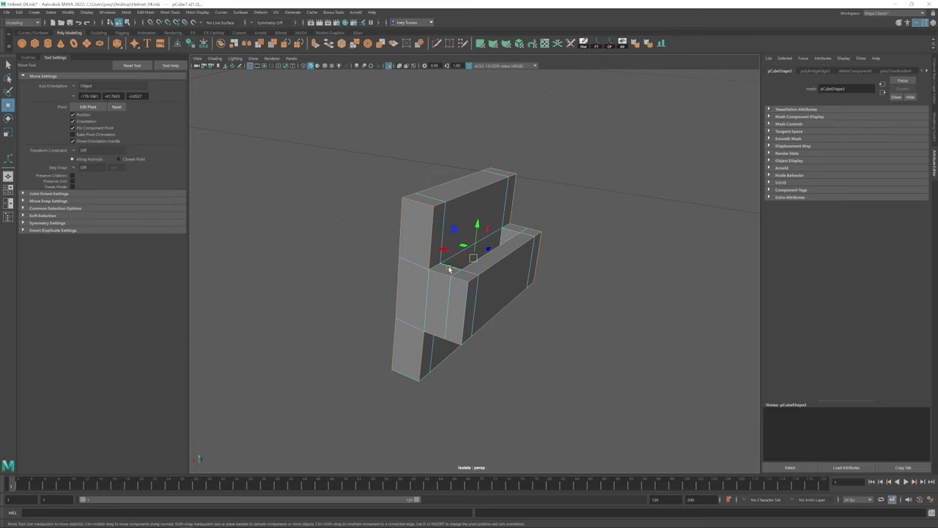
left_click_drag(449, 269, 404, 284, "alt")
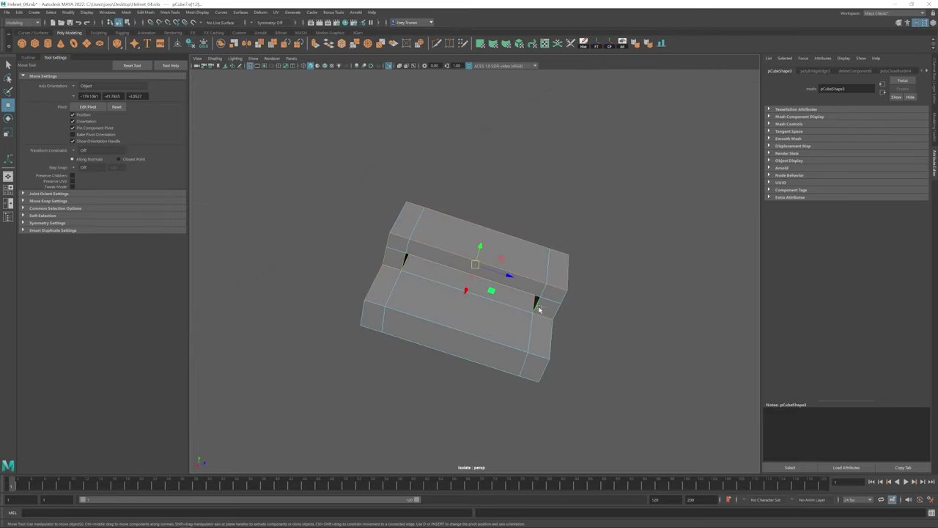
left_click_drag(355, 318, 494, 251, "alt")
- Bevel the edges of the isolated pCube7 end piece
key("ctrl+b")
key("w")
scroll(456, 278, "down", 3)
left_click(457, 279)
scroll(436, 220, "up", 8)
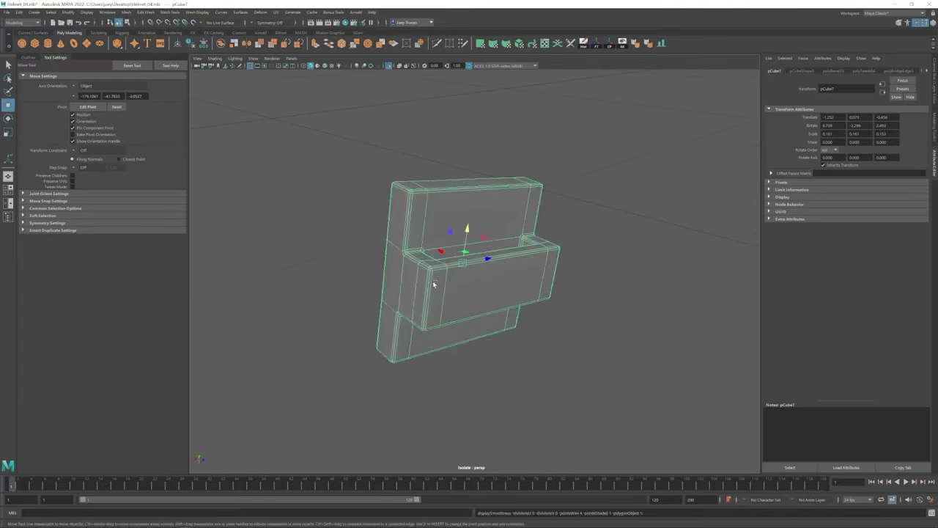
right_click_drag(436, 173, 473, 203, "shift")
scroll(513, 306, "down", 5)
left_click_drag(473, 203, 387, 227, "alt")
scroll(405, 269, "up", 3)
- Cut a diagonal edge across the piece's top face with Multi-Cut
key("w")
left_click(553, 302)
left_click(170, 13)
left_click(187, 55)
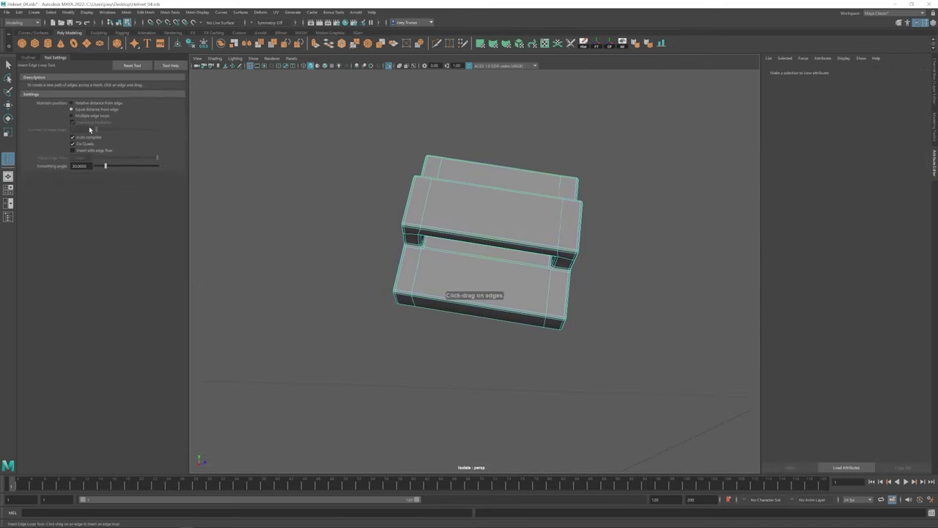
left_click_drag(477, 242, 484, 220, "alt")
right_click_drag(484, 220, 503, 220, "shift")
left_click_drag(503, 220, 488, 266, "alt")
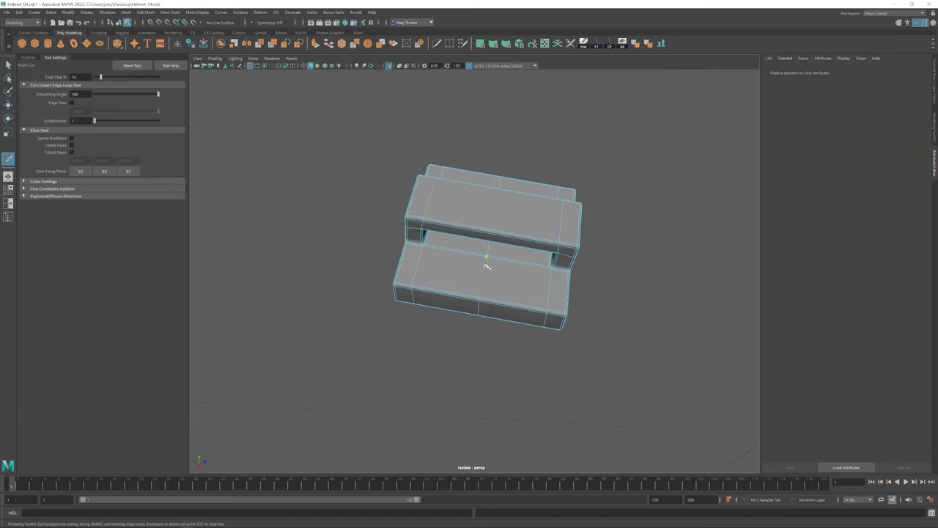
scroll(487, 266, "up", 5)
scroll(503, 297, "down", 3)
left_click(363, 176)
left_click(491, 294)
key("Return")
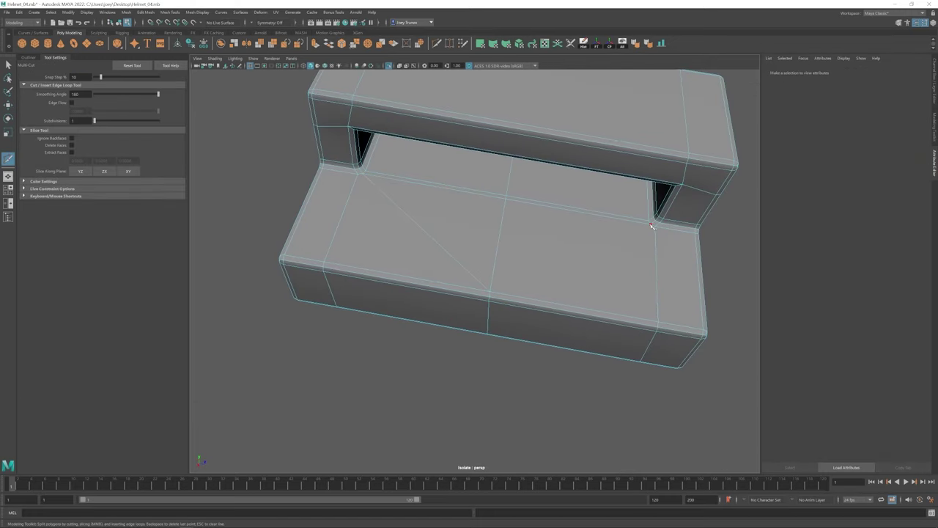
key("w")
- Select the opening's top edge loop and insert a new edge loop across the piece
left_click_drag(652, 226, 472, 242, "alt")
scroll(469, 362, "up", 5)
scroll(344, 161, "down", 3)
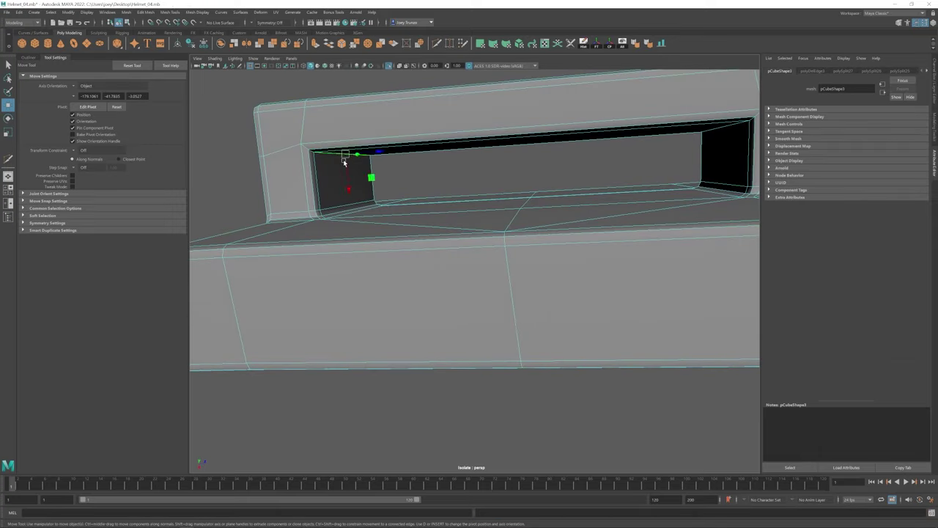
double_click(343, 159)
left_click_drag(343, 159, 497, 185, "alt")
scroll(423, 241, "down", 3)
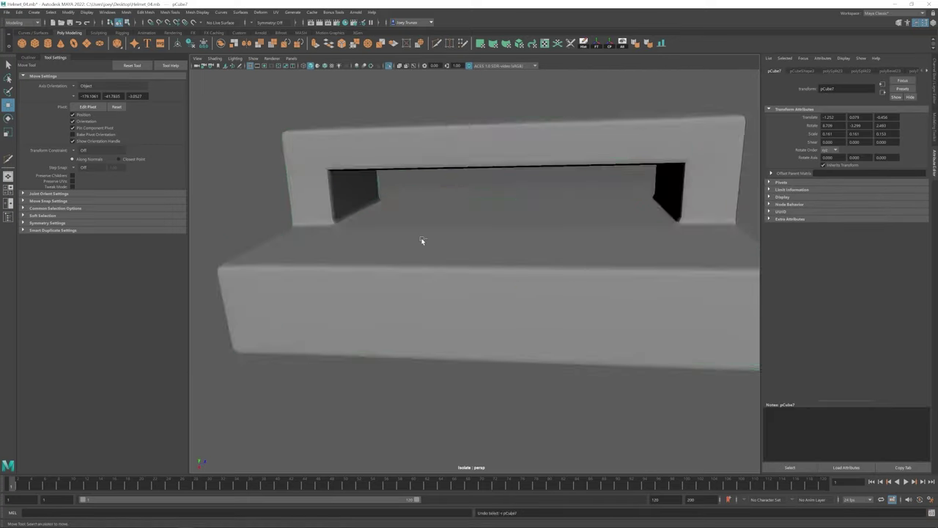
left_click_drag(389, 241, 389, 241, "alt")
left_click_drag(666, 183, 513, 220, "alt")
left_click(628, 290)
left_click(475, 323)
scroll(476, 323, "down", 3)
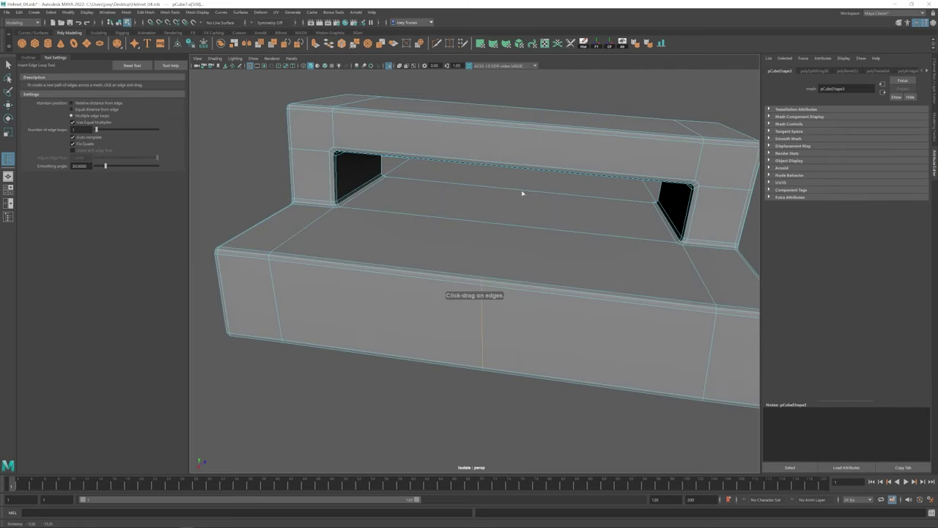
key("w")
left_click(498, 226)
left_click_drag(499, 226, 479, 302, "alt")
- Add a cut along the ledge edge and check the piece in smooth preview
key("ctrl+shift+x")
left_click(479, 303)
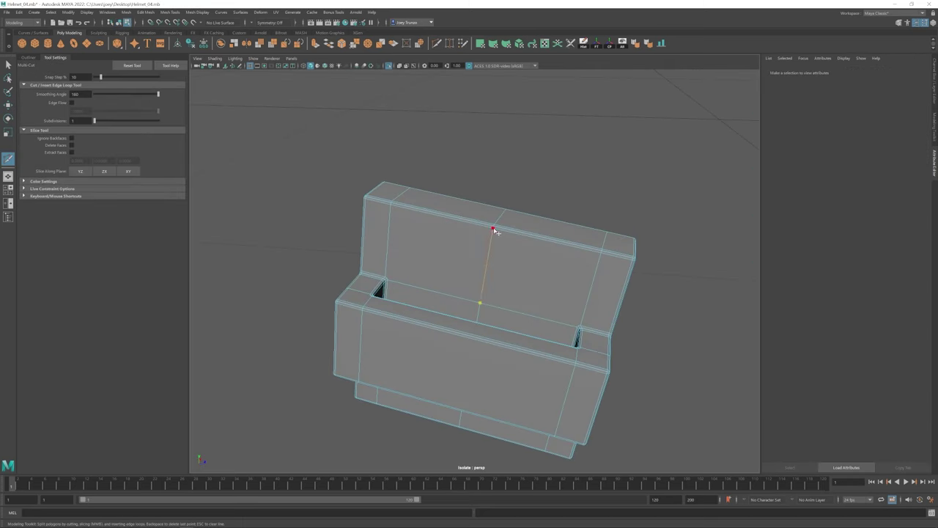
left_click_drag(495, 231, 397, 184, "alt")
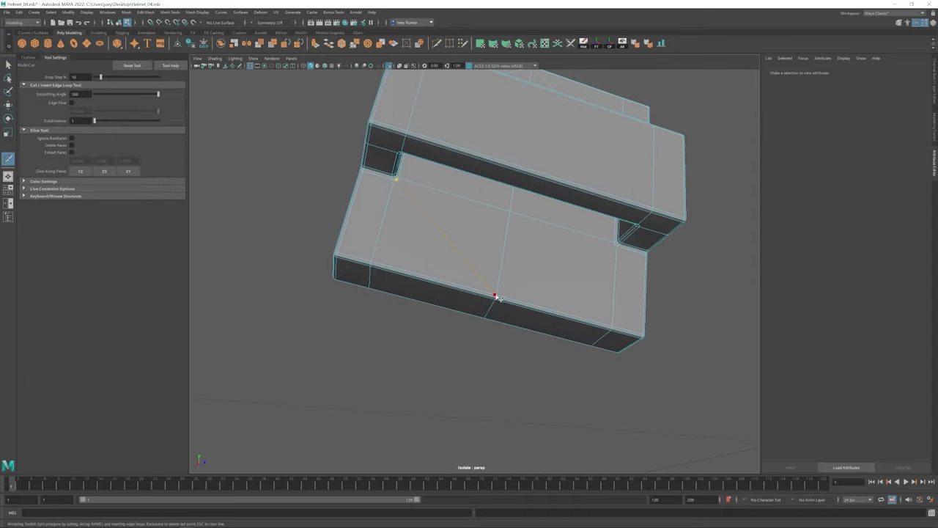
key("w")
left_click_drag(616, 247, 469, 253, "alt")
left_click(441, 240)
scroll(487, 265, "up", 5)
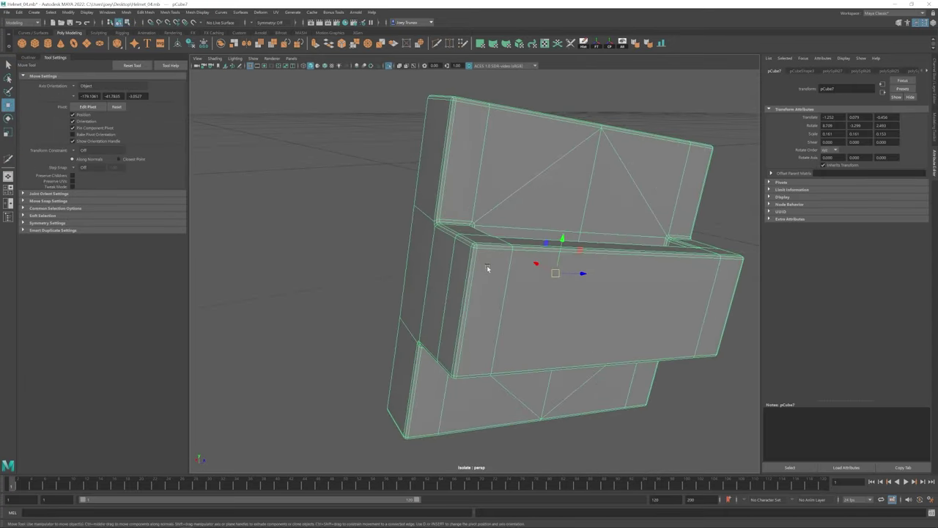
key("F9")
left_click(415, 201)
scroll(614, 343, "down", 5)
key("f")
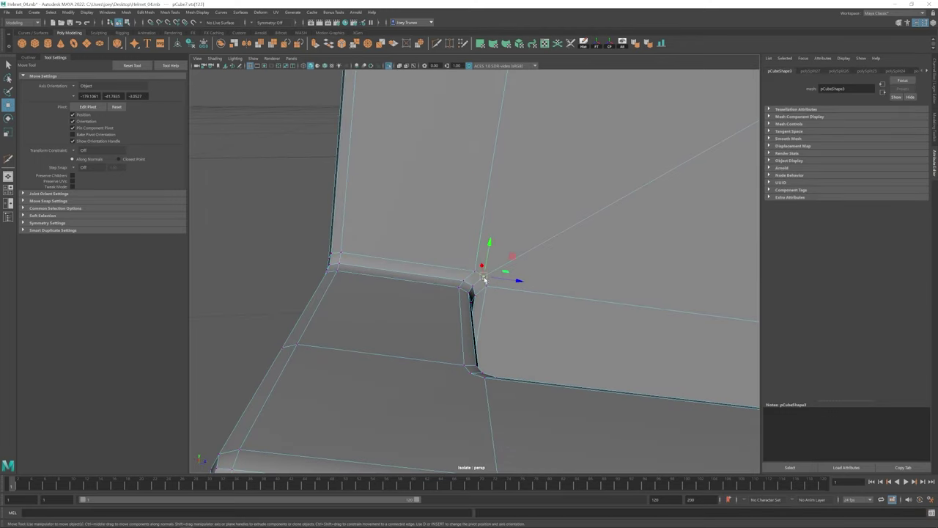
scroll(501, 282, "down", 4)
key("3")
mouse_move(502, 282)
left_mouse_down("alt")
mouse_move(502, 263)
mouse_move(484, 286)
left_mouse_up("alt")
- Delete the triangular face on the lower block and fill the resulting hole
scroll(484, 286, "up", 4)
key("F11")
left_click(483, 286)
key("Delete")
left_click(126, 11)
left_click(140, 68)
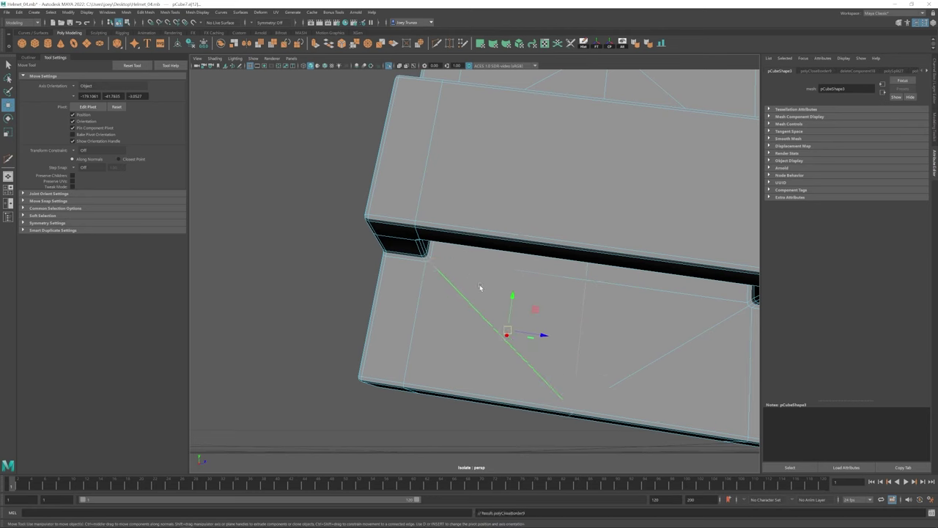
scroll(484, 242, "down", 5)
left_click_drag(470, 219, 497, 194, "alt")
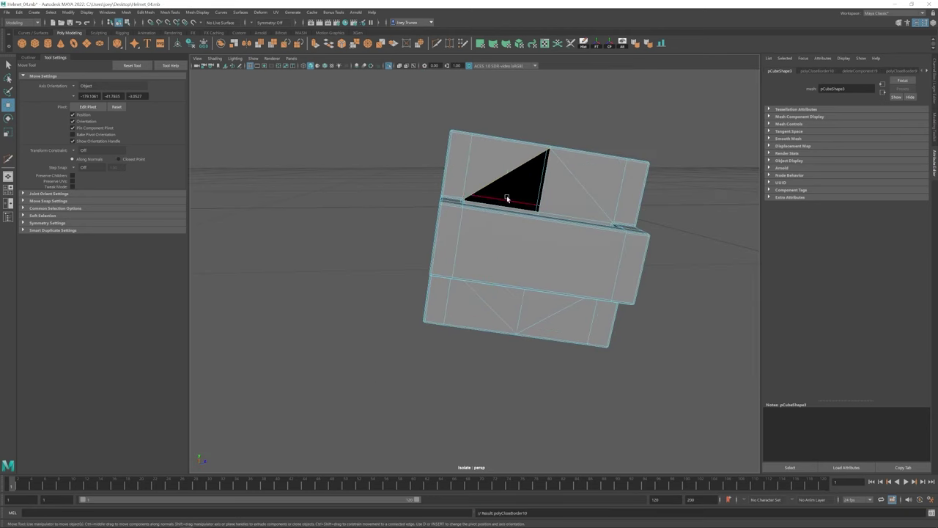
scroll(507, 198, "up", 5)
- Delete the filled face again and close the hole with Append to Polygon
left_click(401, 257)
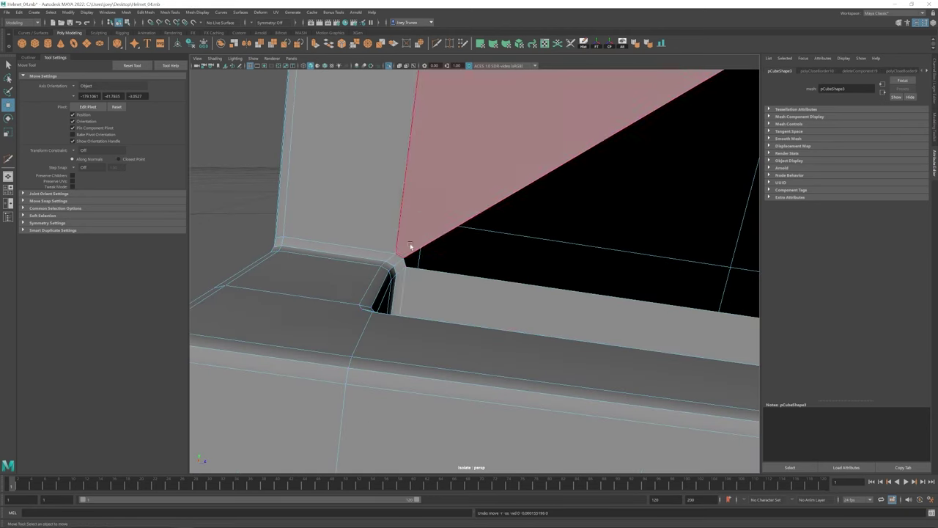
scroll(402, 267, "down", 4)
left_click_drag(442, 228, 434, 218, "alt")
key("F11")
left_click(434, 218)
key("Delete")
left_click(170, 12)
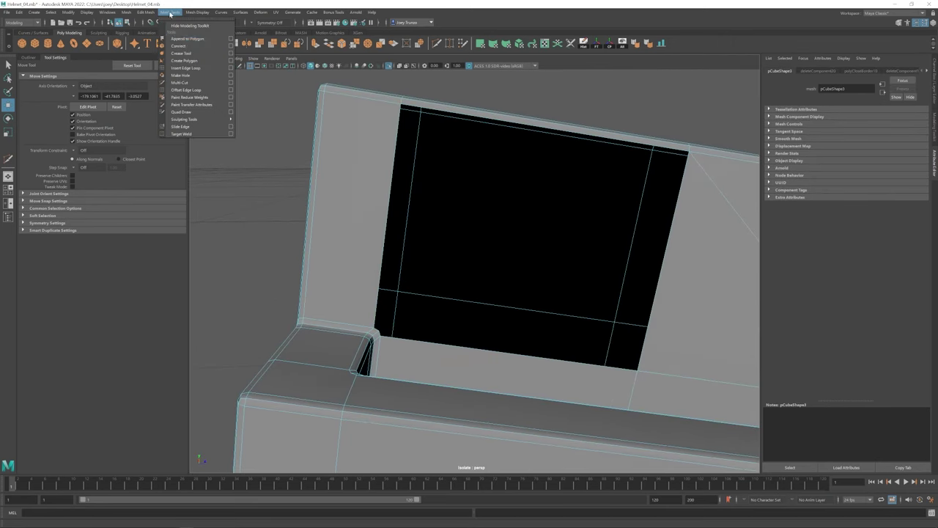
left_click(187, 32)
left_click(527, 121)
left_click(387, 220)
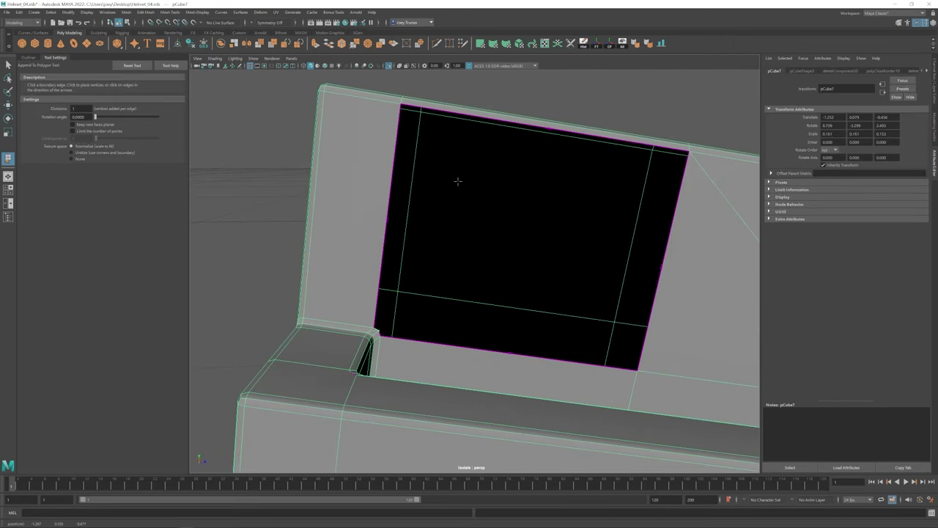
key("Return")
- Deselect everything and turn off Isolate Select to show the whole helmet
scroll(329, 314, "down", 8)
key("F8")
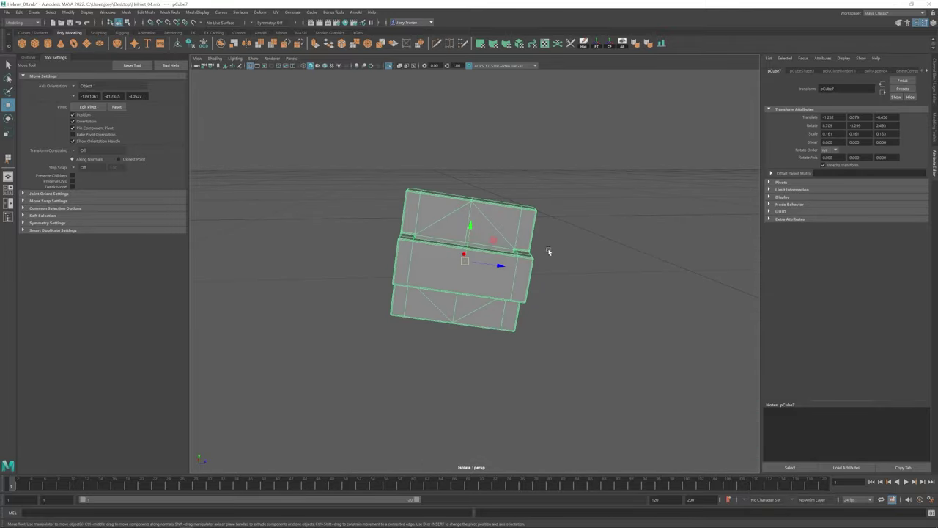
left_click(480, 329)
key("ctrl+1")
- Select the chin strap and inspect its components from several angles
scroll(418, 320, "down", 3)
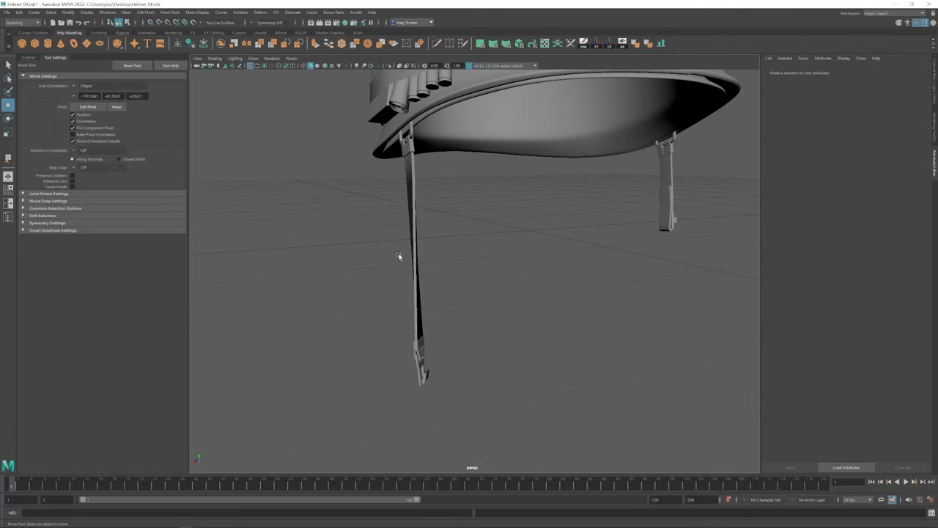
left_click(473, 220)
left_click_drag(481, 188, 483, 196, "alt")
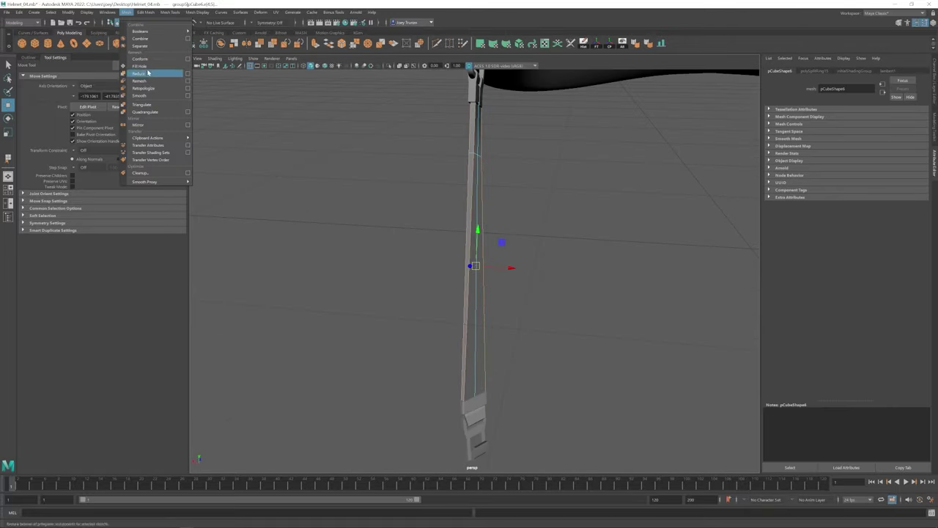
left_click(148, 74)
right_click(628, 283)
left_click(486, 162)
left_click(456, 176)
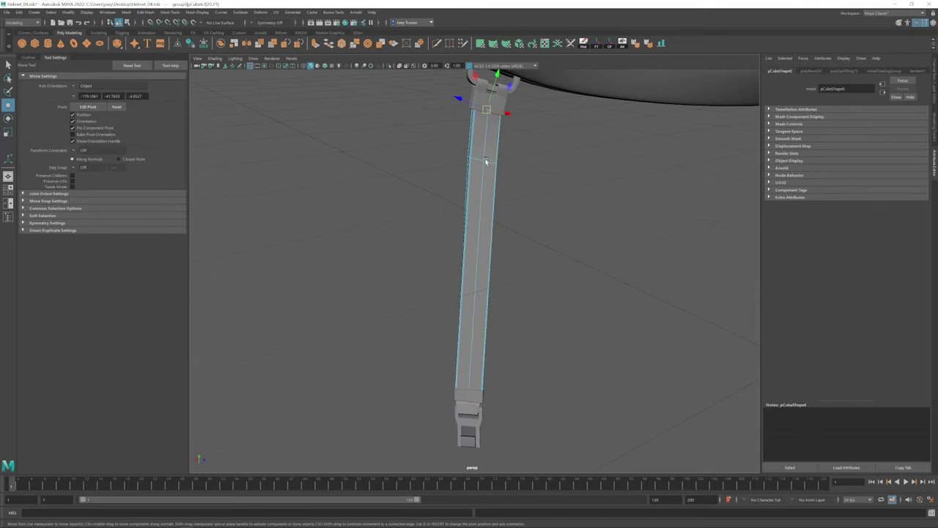
left_click_drag(486, 161, 542, 140, "alt")
right_click_drag(465, 184, 484, 186)
left_click_drag(484, 186, 462, 220, "alt")
key("F8")
- Bevel the chin strap's edges with Mesh > Bevel
left_click(851, 68)
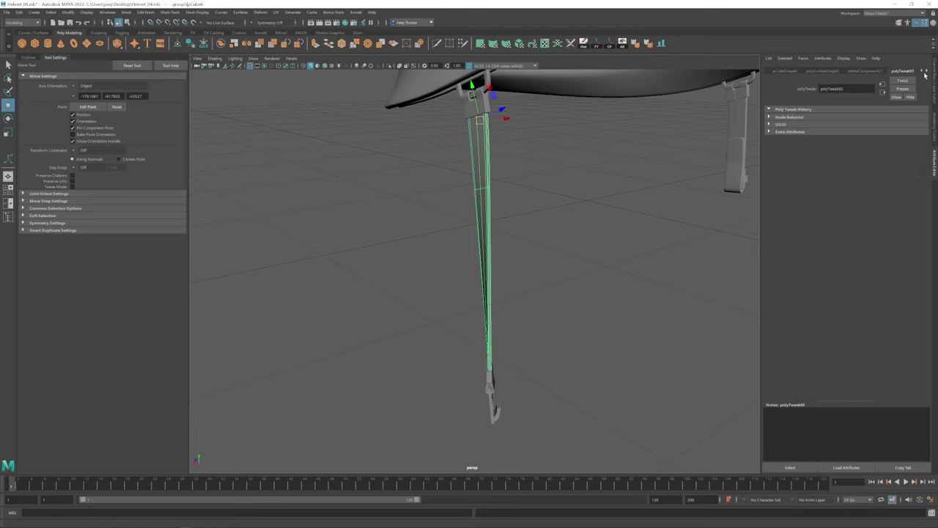
left_click(867, 70)
left_click_drag(486, 211, 497, 283, "alt")
left_click(530, 266)
- Select an edge on the small box piece by the hook and isolate the piece
left_click(472, 275)
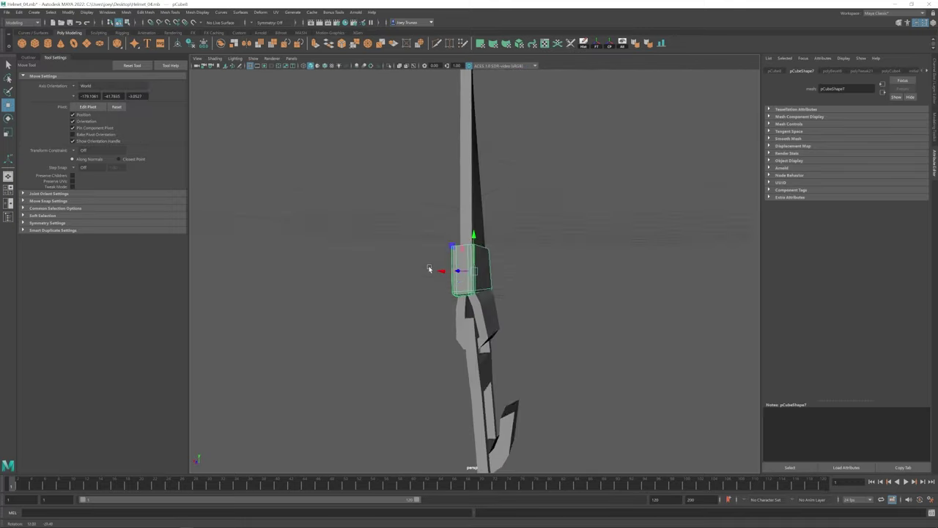
left_click_drag(430, 269, 469, 308, "alt")
right_click_drag(469, 308, 437, 308)
key("4")
key("5")
left_click_drag(477, 308, 421, 256, "alt")
left_click(469, 293)
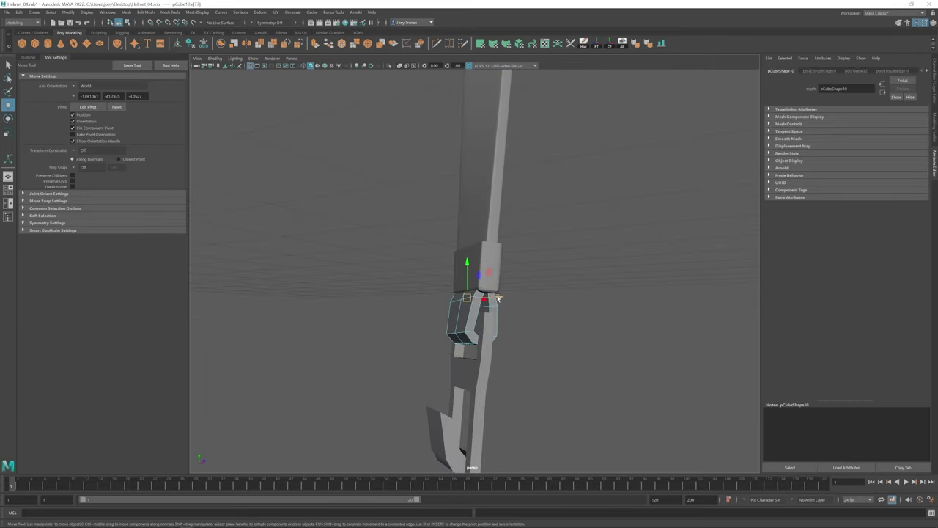
mouse_move(469, 294)
left_mouse_down("alt")
mouse_move(515, 315)
mouse_move(464, 308)
mouse_move(483, 310)
left_mouse_up("alt")
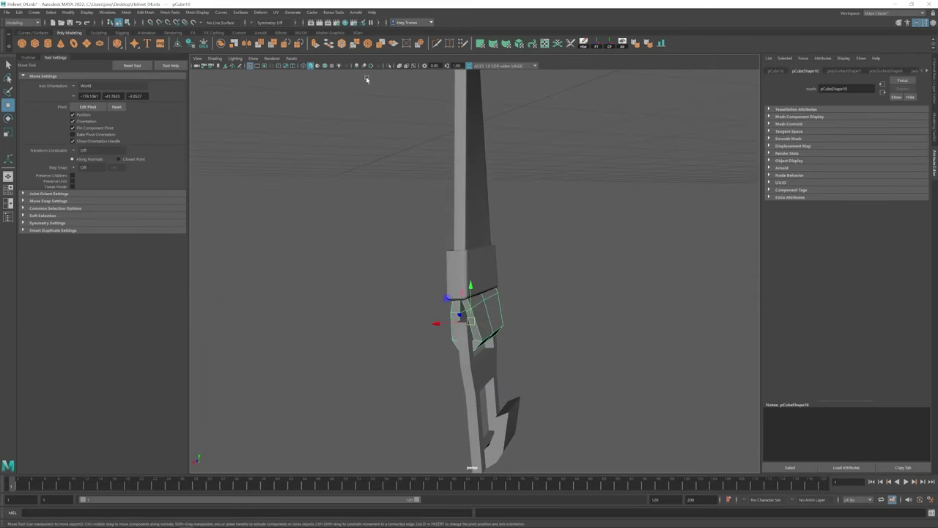
left_click(388, 65)
- Extrude the box piece's edge twice and pull it outward to start the loop
key("ctrl+e")
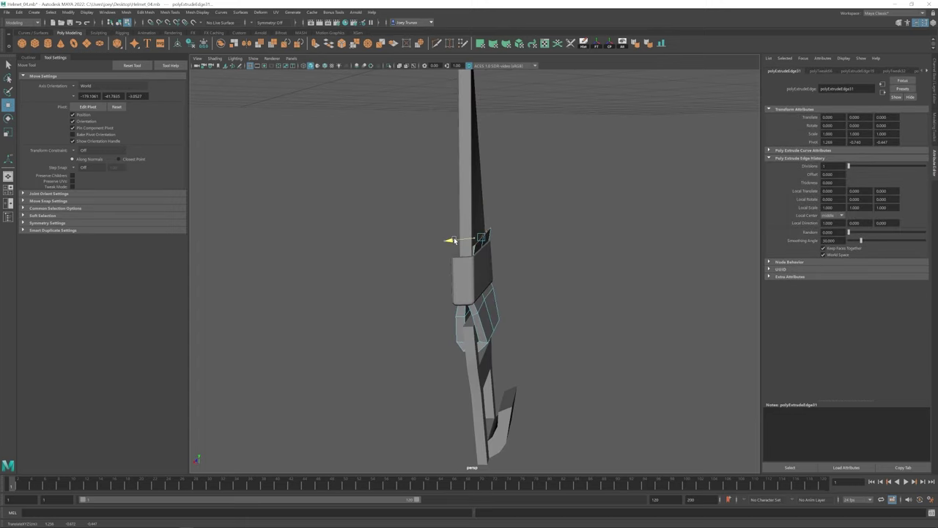
key("ctrl+e")
left_click_drag(480, 205, 476, 259, "alt")
key("e")
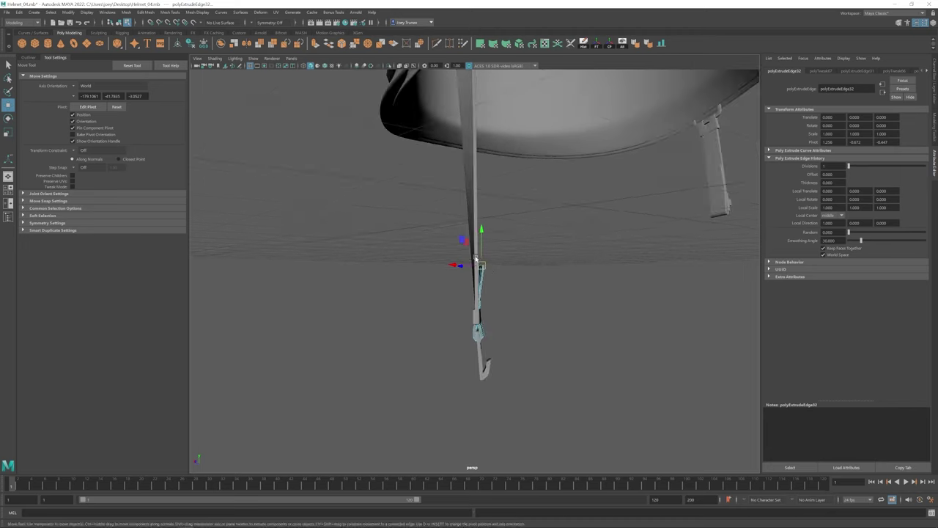
- Multi-Cut new edges into the piece and move its vertices to fold the loop
scroll(561, 334, "up", 5)
left_click(170, 13)
left_click(163, 169)
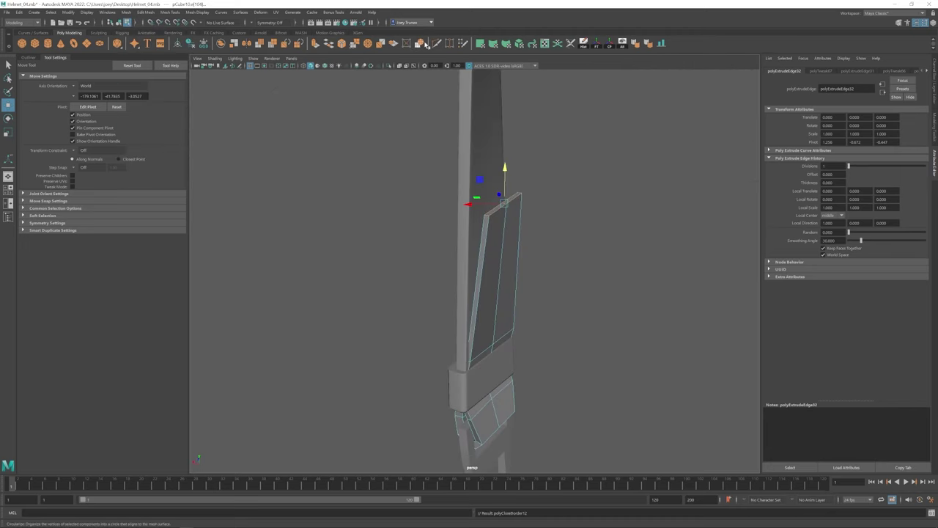
key("w")
left_click_drag(480, 303, 563, 312, "alt")
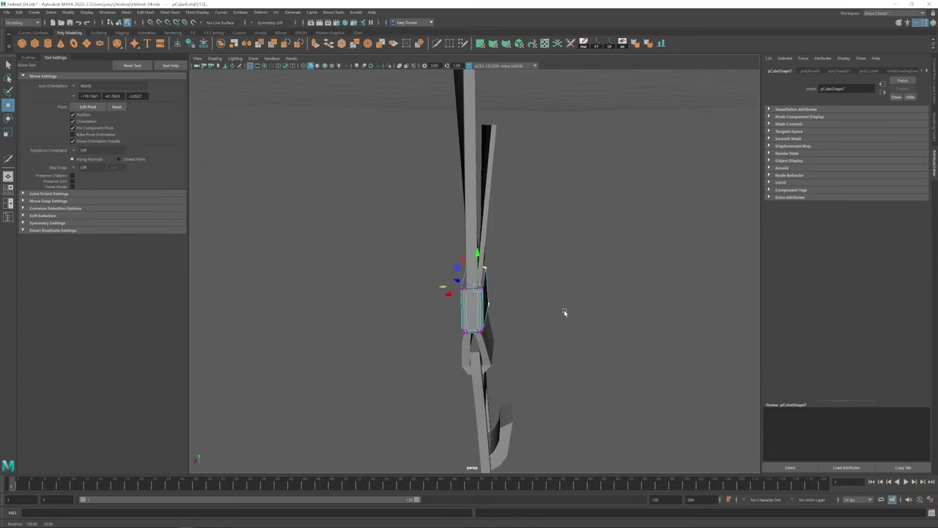
left_click_drag(440, 305, 514, 270, "alt")
left_click(514, 269)
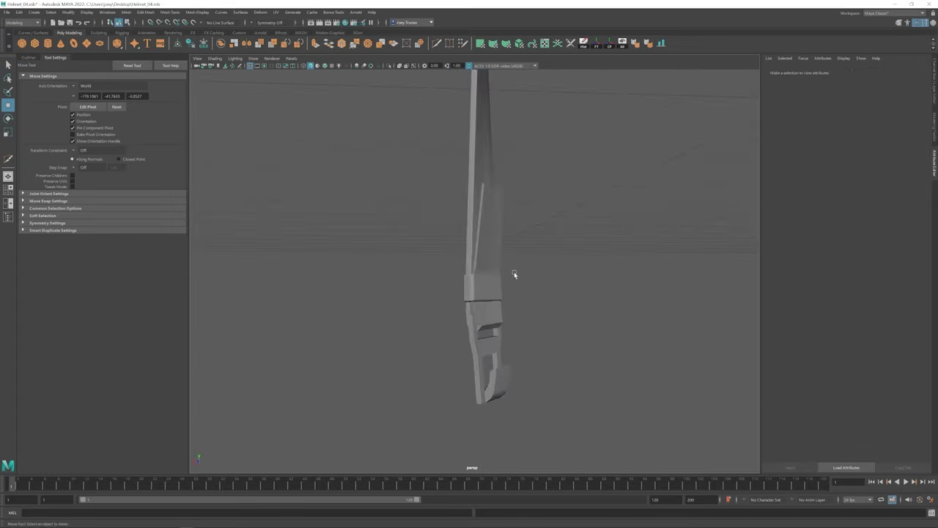
- Select the long strap and then the small buckle piece, isolating it for scaling
left_click(486, 219)
left_click_drag(486, 220, 483, 206, "alt")
left_click(483, 206)
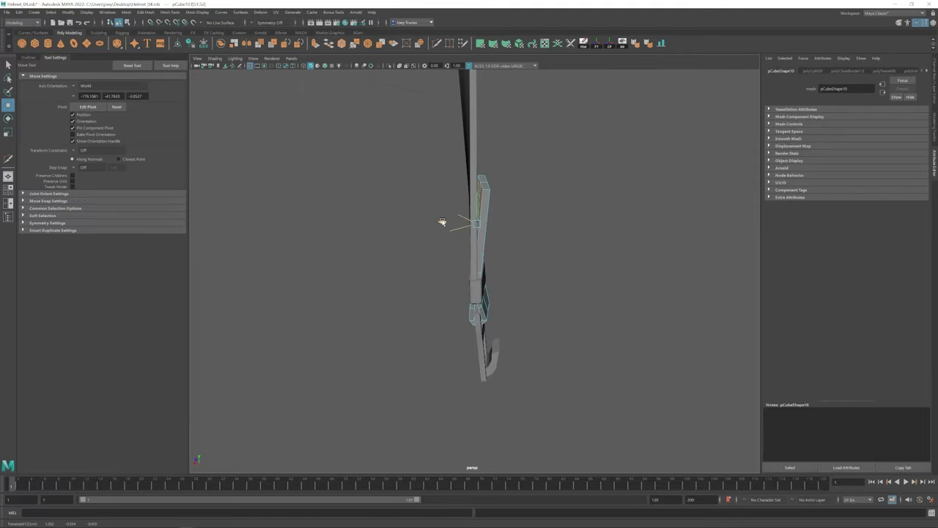
left_click_drag(451, 279, 481, 291, "alt")
left_click(481, 291)
key("r")
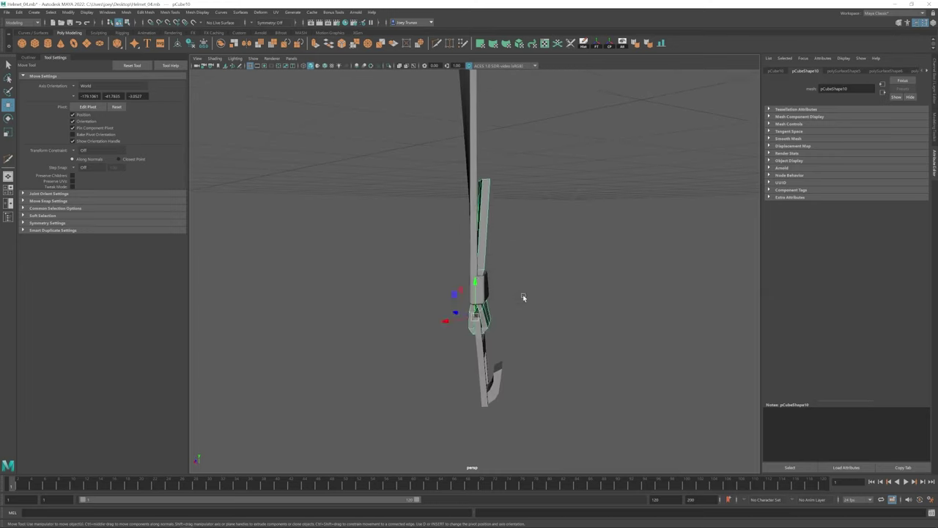
key("ctrl+1")
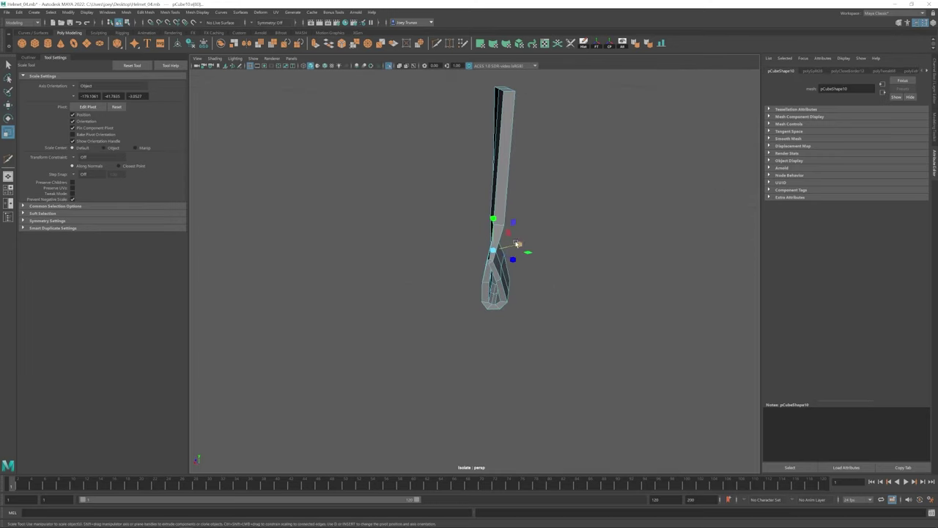
- Select the clasp faces on the strap loop below the buckle sleeve, checking them from several angles
key("w")
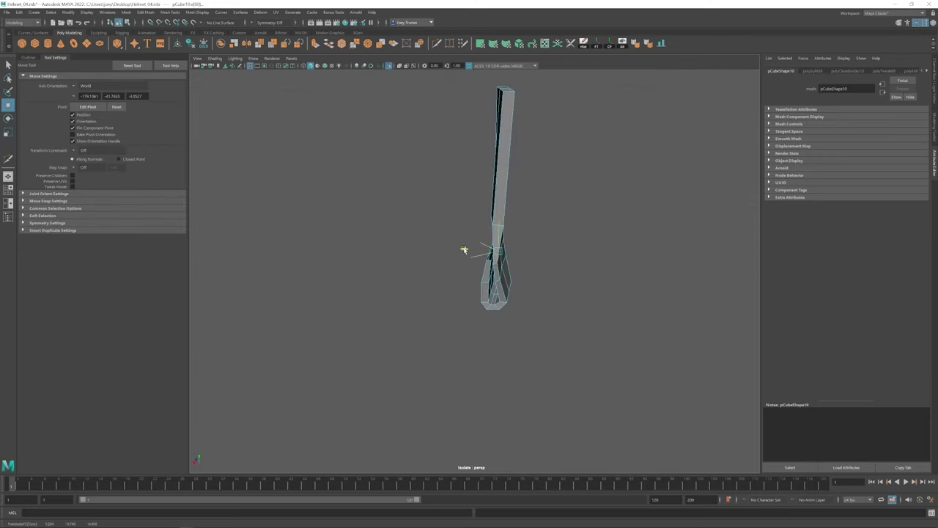
left_click_drag(497, 272, 469, 272, "alt")
key("ctrl+1")
right_click_drag(496, 268, 506, 295)
left_click_drag(505, 296, 484, 337, "alt")
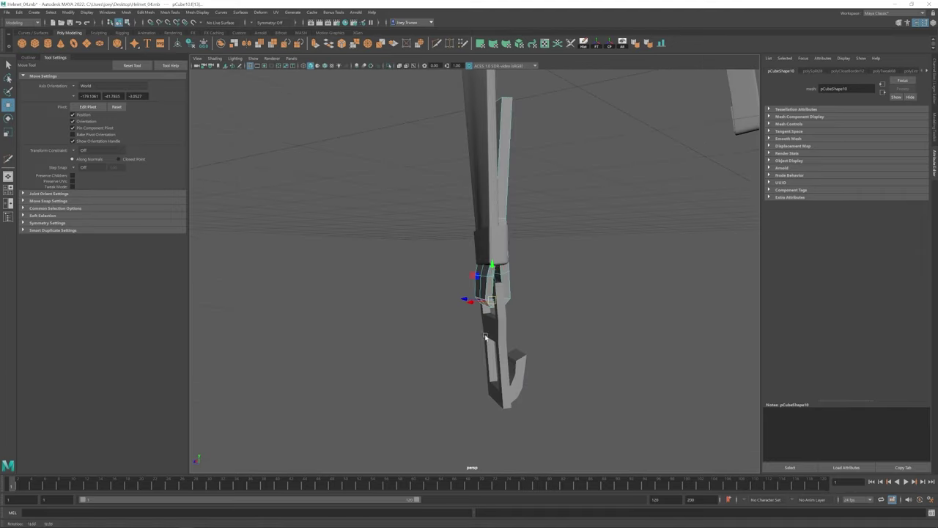
left_click_drag(480, 293, 475, 261, "alt")
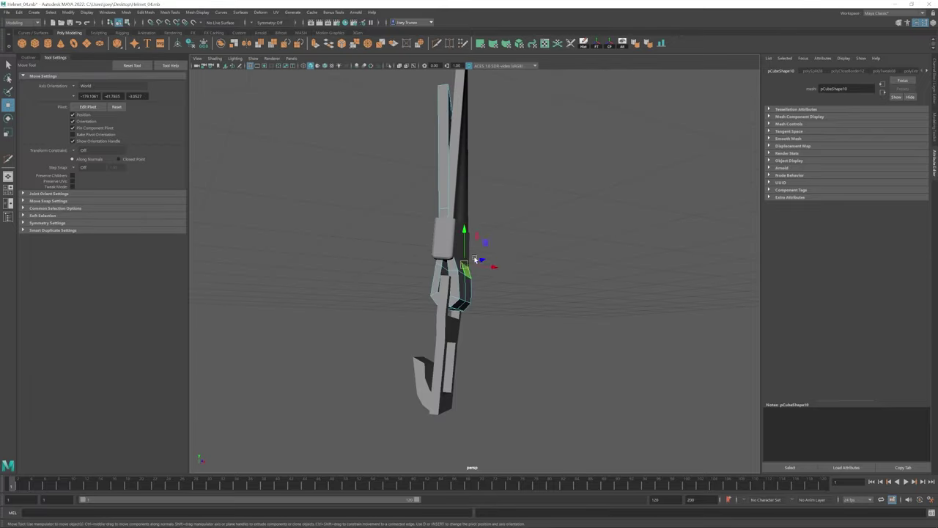
left_click_drag(577, 222, 528, 293, "alt")
scroll(528, 293, "up", 3)
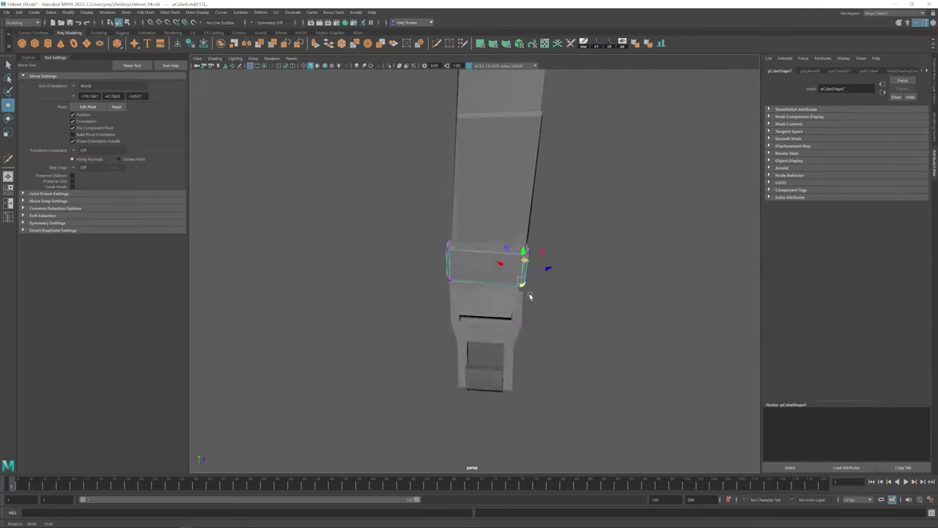
left_click(486, 288)
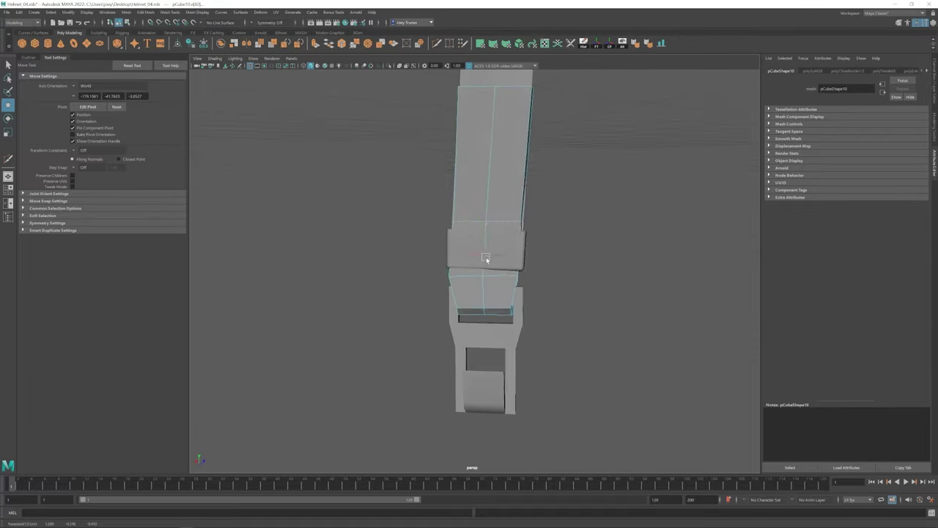
left_click_drag(491, 226, 545, 248, "alt")
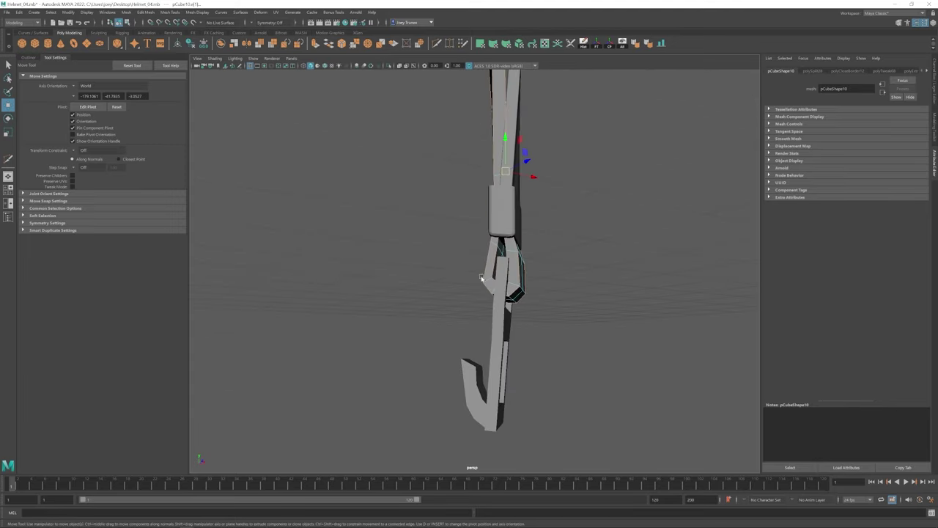
left_click(482, 279)
left_click_drag(482, 279, 525, 266, "alt")
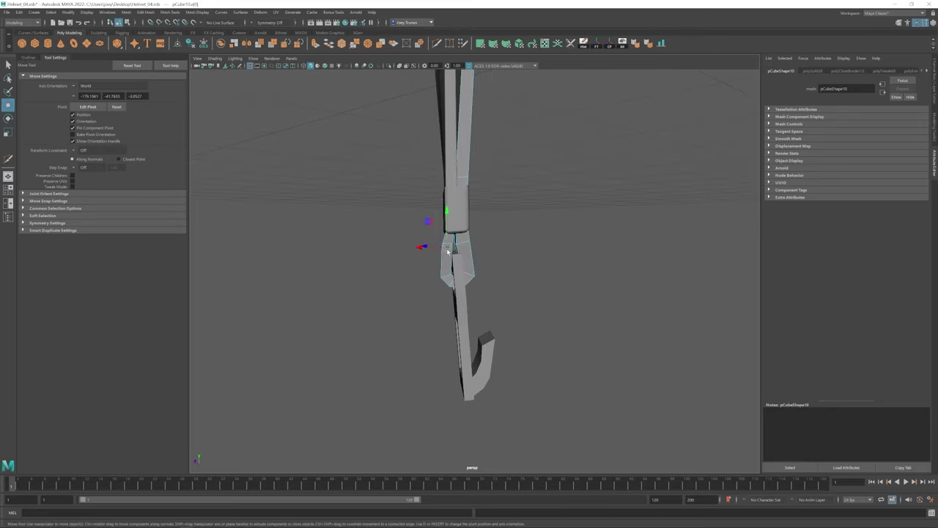
left_click_drag(425, 260, 486, 268, "alt")
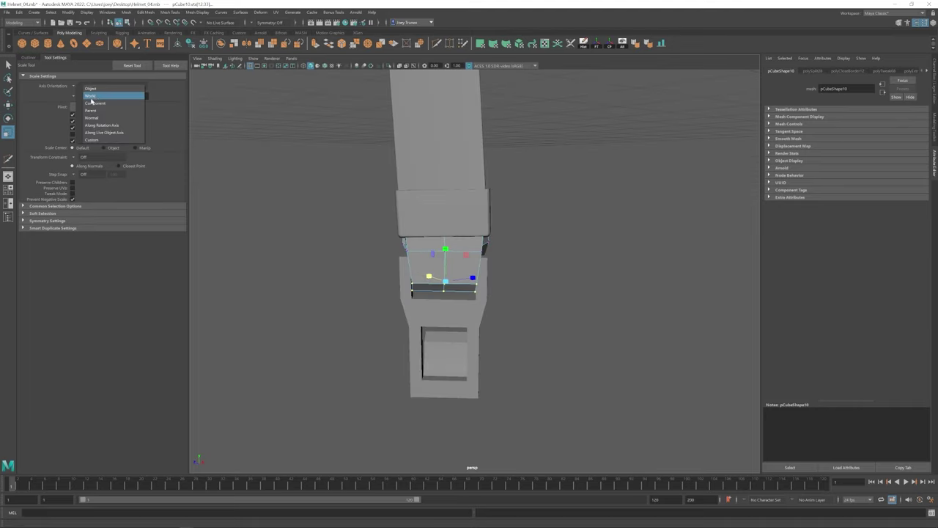
- Set the transform axis orientation to World and move the clasp faces into place
left_click(91, 96)
key("w")
left_click_drag(440, 293, 462, 241, "alt")
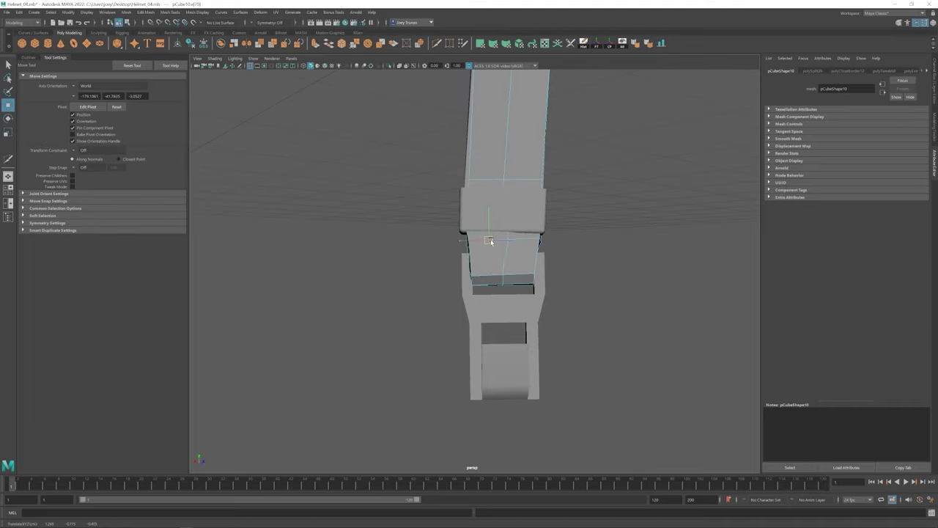
left_click_drag(521, 253, 475, 251, "alt")
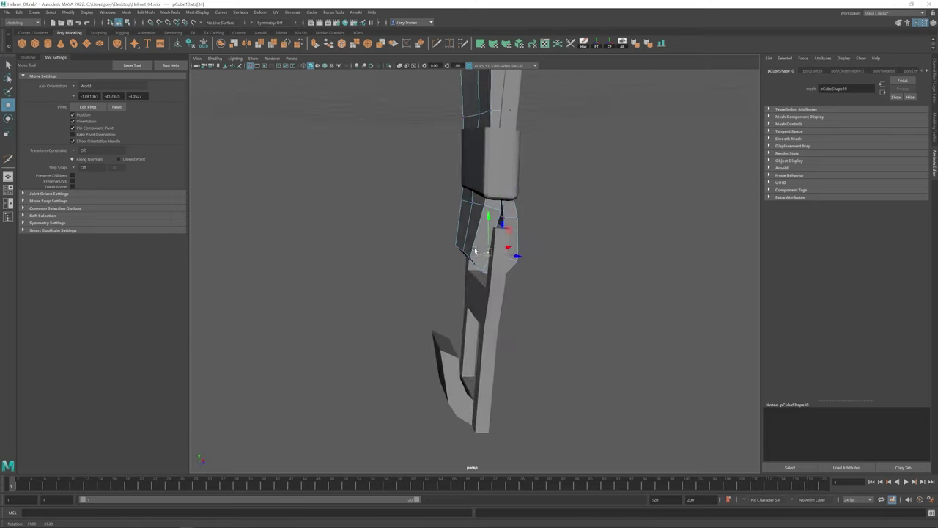
left_click_drag(491, 210, 501, 313, "alt")
right_click_drag(626, 290, 588, 220)
left_click(589, 220)
left_click_drag(589, 220, 521, 264, "alt")
- Select the strap's upper vertex row and try scaling it, then undo the change
left_click(482, 282)
key("f")
left_click(496, 289)
scroll(496, 289, "down", 5)
scroll(493, 340, "up", 5)
left_click(494, 340)
key("f")
left_click_drag(493, 339, 465, 258, "alt")
right_click_drag(464, 258, 433, 220)
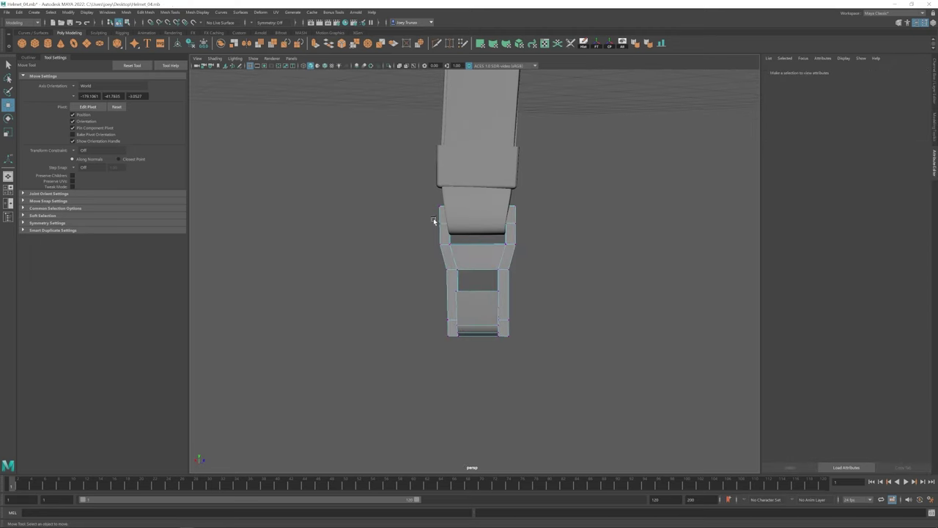
left_click_drag(413, 198, 524, 224)
key("r")
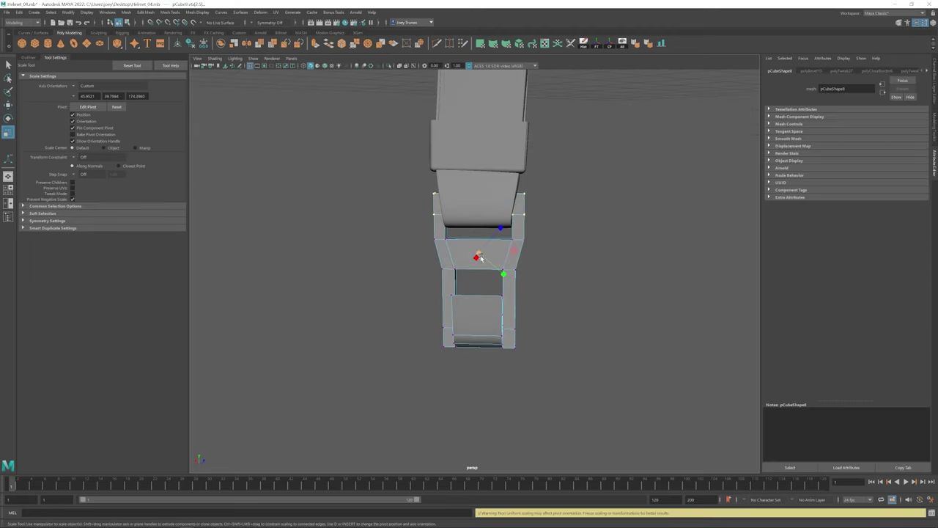
left_click_drag(474, 269, 480, 293)
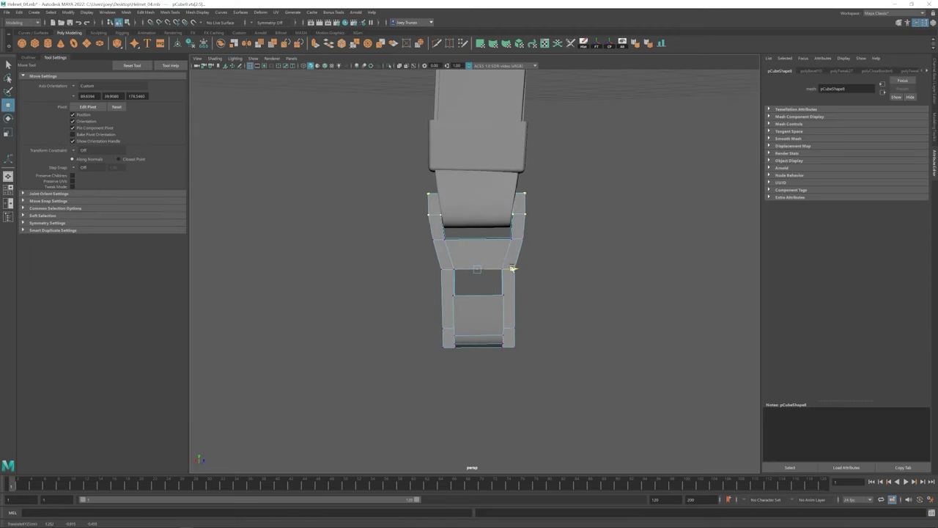
key("ctrl+z")
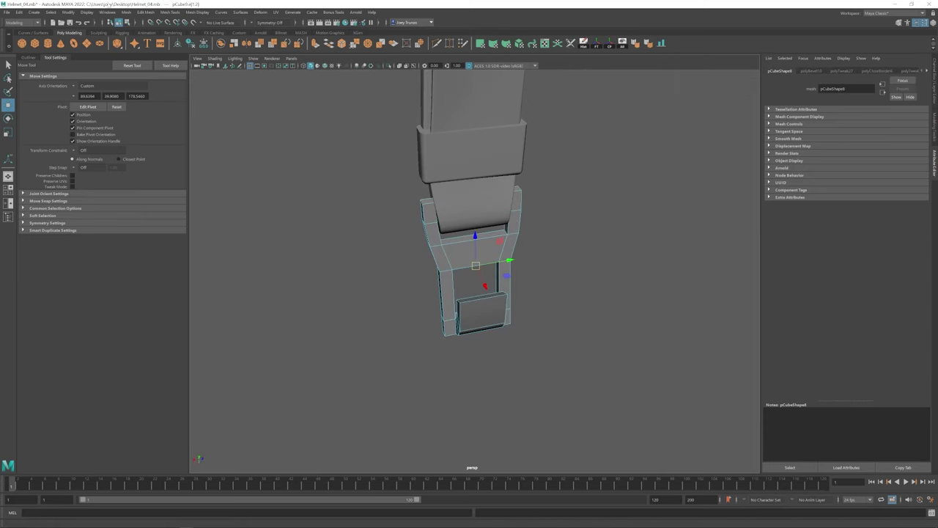
- Bevel the selected strap edges twice with Ctrl+B
key("ctrl+b")
key("w")
left_click_drag(477, 279, 504, 327, "alt")
key("ctrl+b")
left_click_drag(396, 315, 418, 335, "alt")
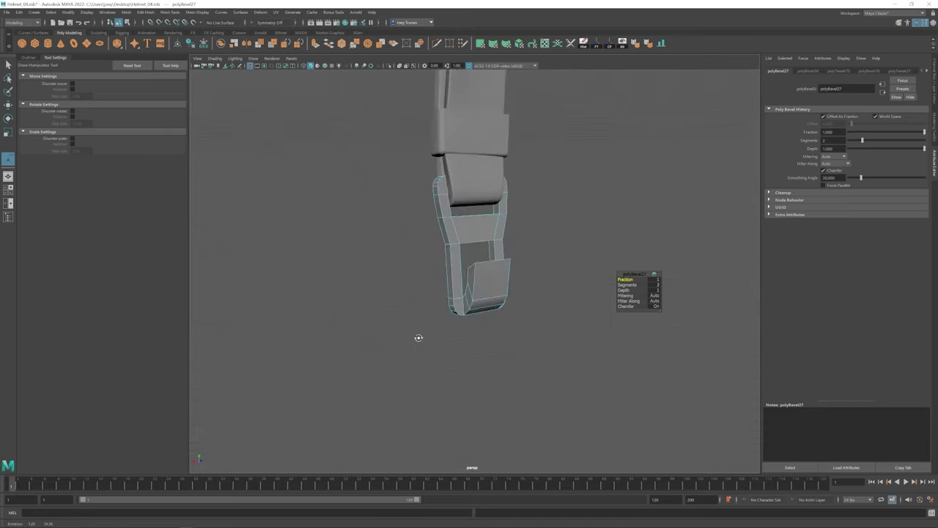
key("w")
left_click(439, 188)
- Isolate the strap piece and inspect it from the front, sides and three-quarter view
left_click(389, 65)
left_click_drag(543, 191, 437, 223, "alt")
scroll(420, 215, "down", 2)
left_click_drag(477, 338, 446, 323, "alt")
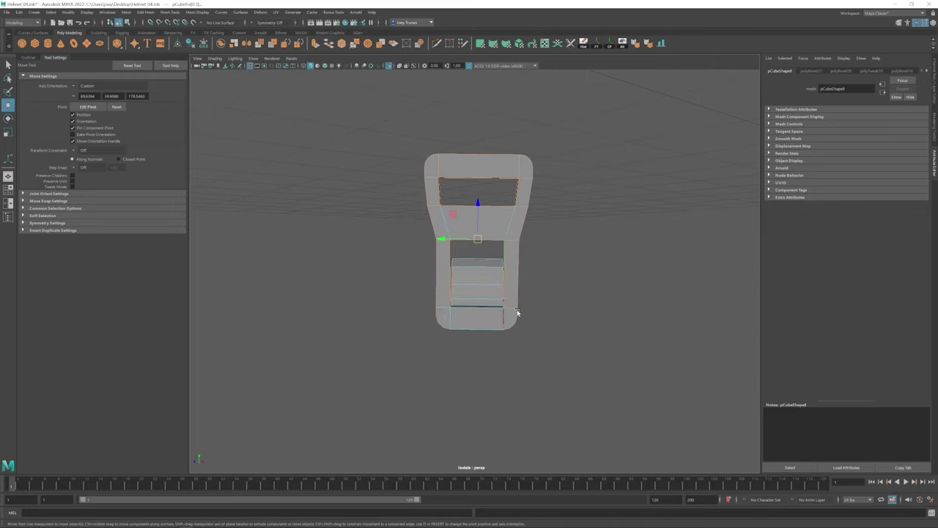
mouse_move(518, 313)
left_mouse_down("alt")
mouse_move(455, 317)
mouse_move(509, 308)
left_mouse_up("alt")
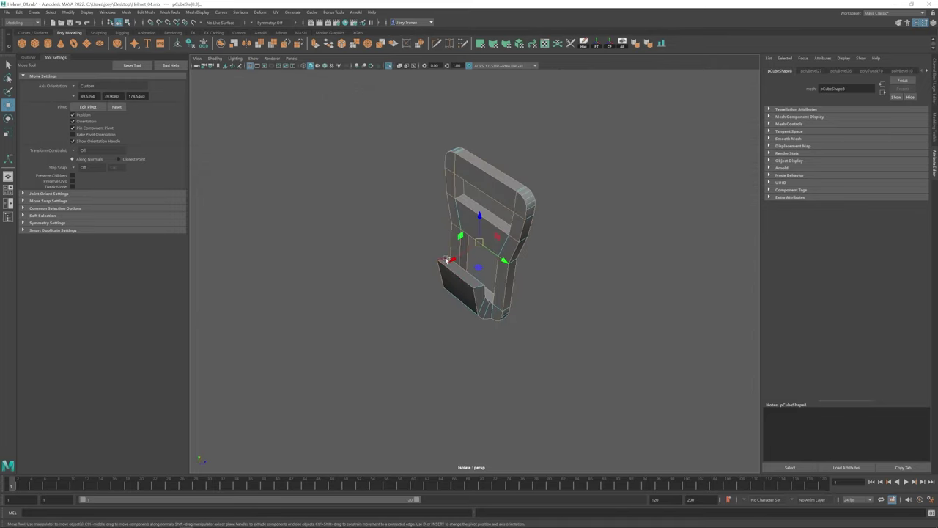
left_click_drag(446, 259, 441, 174, "alt")
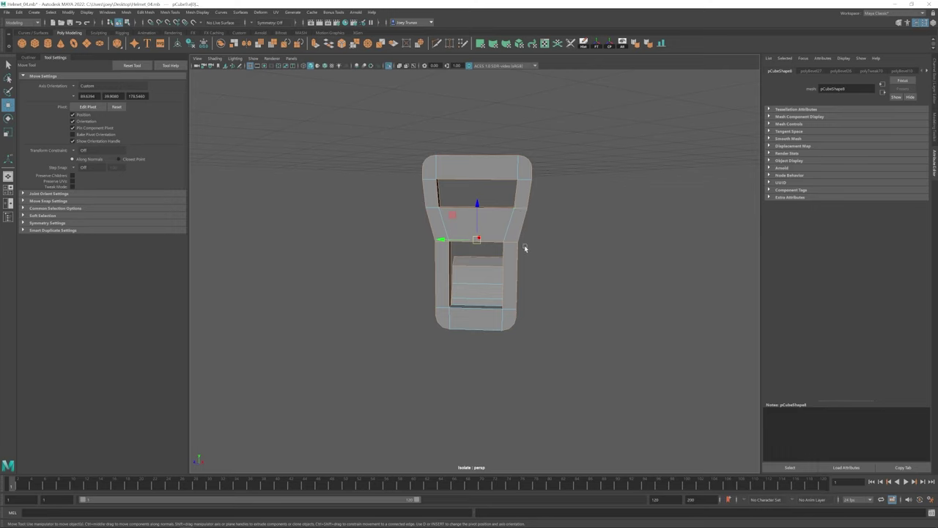
left_click_drag(441, 245, 427, 173, "alt")
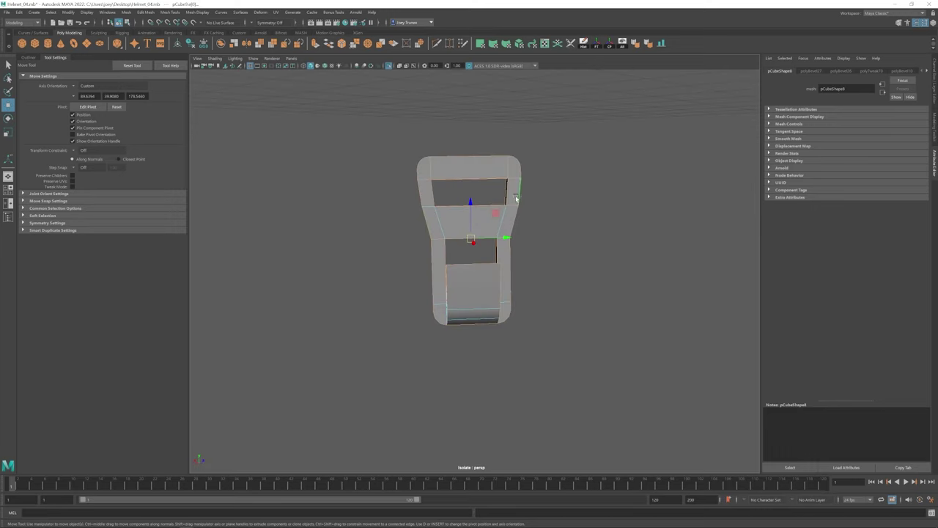
left_click_drag(516, 198, 455, 317, "alt")
- Bevel the strap's selected edges again and adjust the bevel in edge mode
key("ctrl+b")
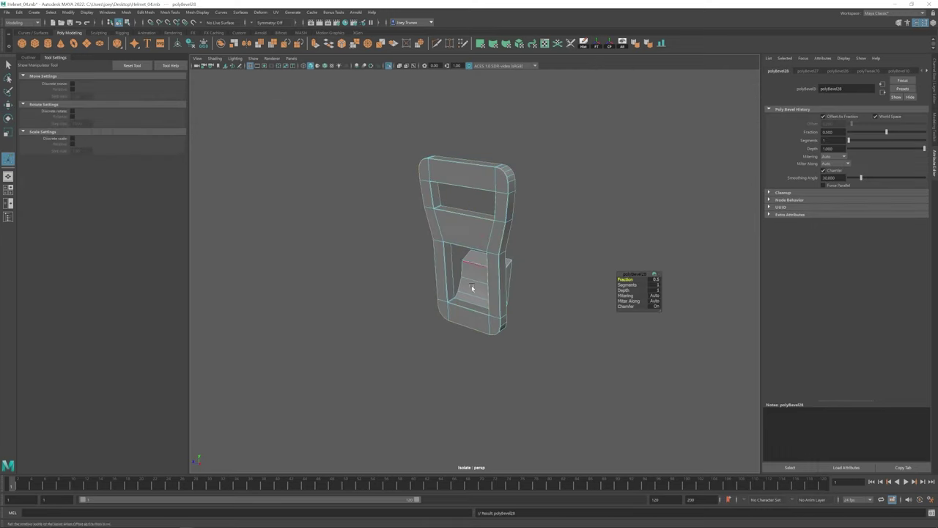
key("w")
left_click(479, 278)
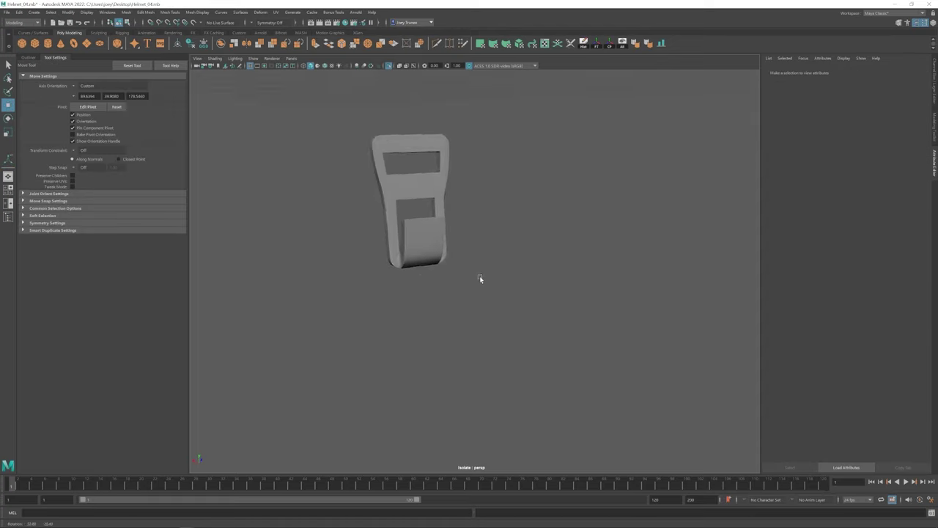
left_click(457, 242)
scroll(415, 266, "up", 5)
left_click_drag(414, 266, 474, 262, "alt")
key("F10")
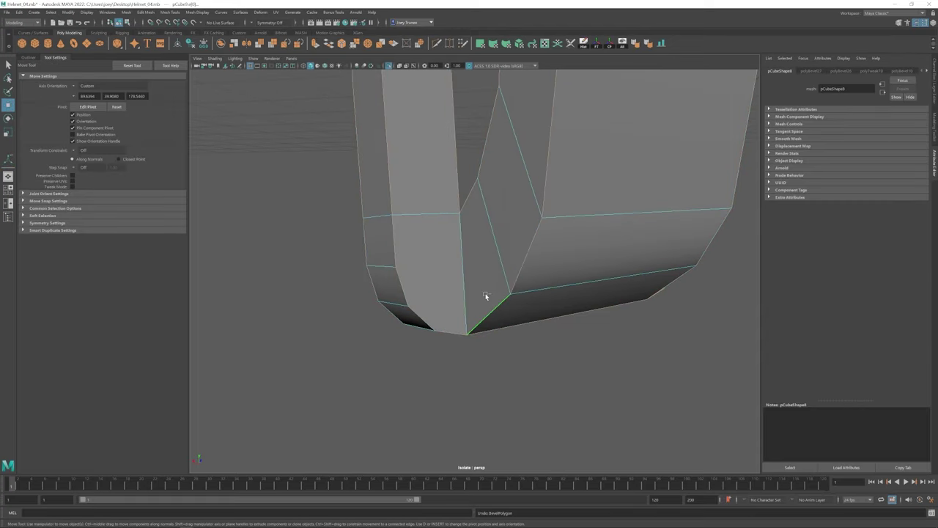
left_click_drag(486, 295, 326, 238, "alt")
key("t")
scroll(325, 238, "down", 5)
key("w")
mouse_move(383, 268)
left_mouse_down("alt")
mouse_move(576, 298)
mouse_move(393, 269)
left_mouse_up("alt")
- Select an edge around the strap's slot, check the result, and exit Isolate Select
left_click(394, 269)
left_click(457, 317)
scroll(457, 316, "up", 5)
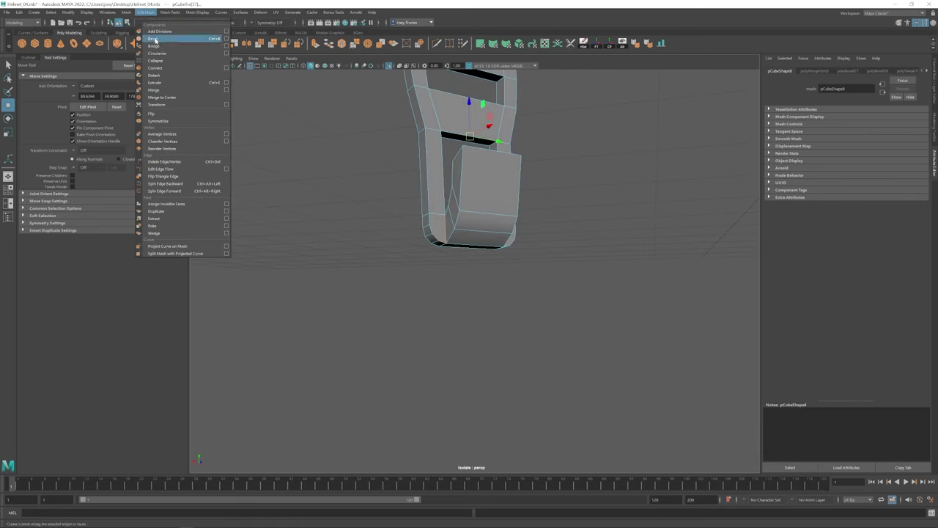
scroll(452, 198, "down", 4)
left_click_drag(452, 197, 443, 304, "alt")
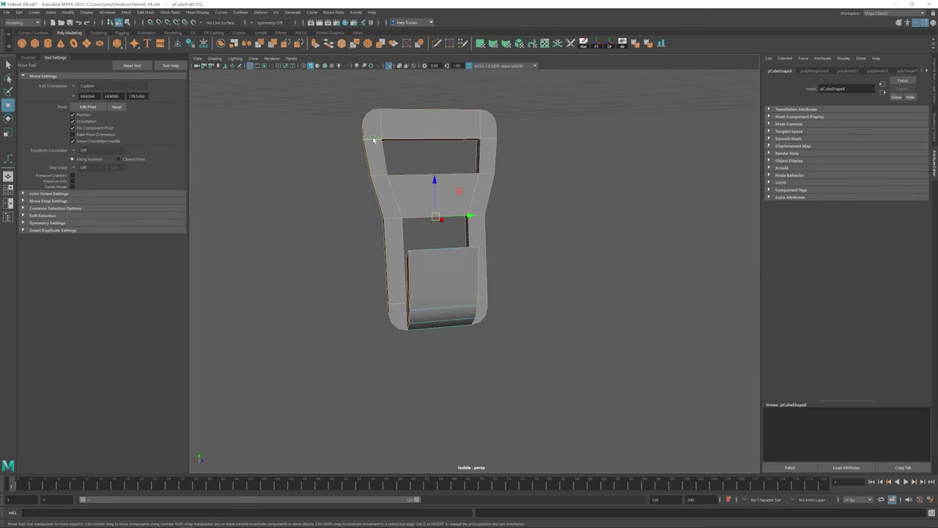
left_click_drag(373, 139, 461, 189, "alt")
left_click_drag(356, 176, 436, 186, "alt")
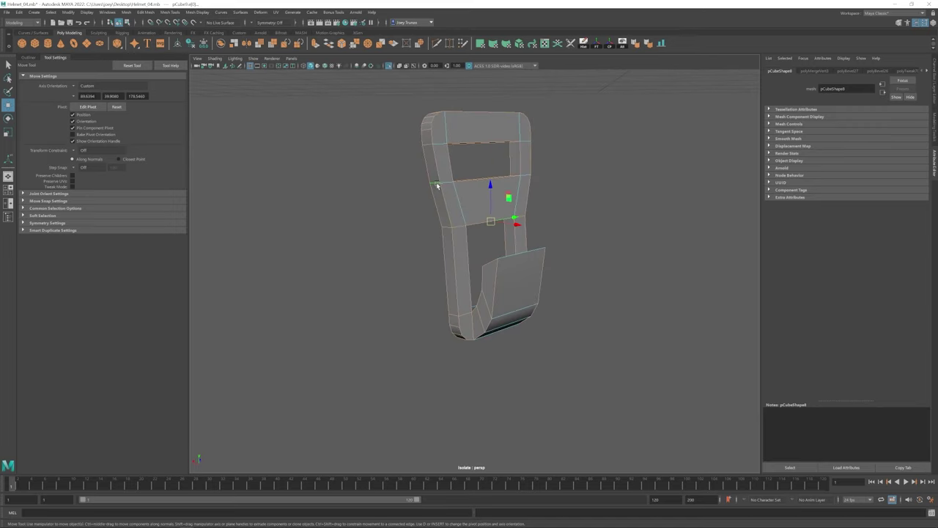
left_click_drag(489, 308, 475, 247, "alt")
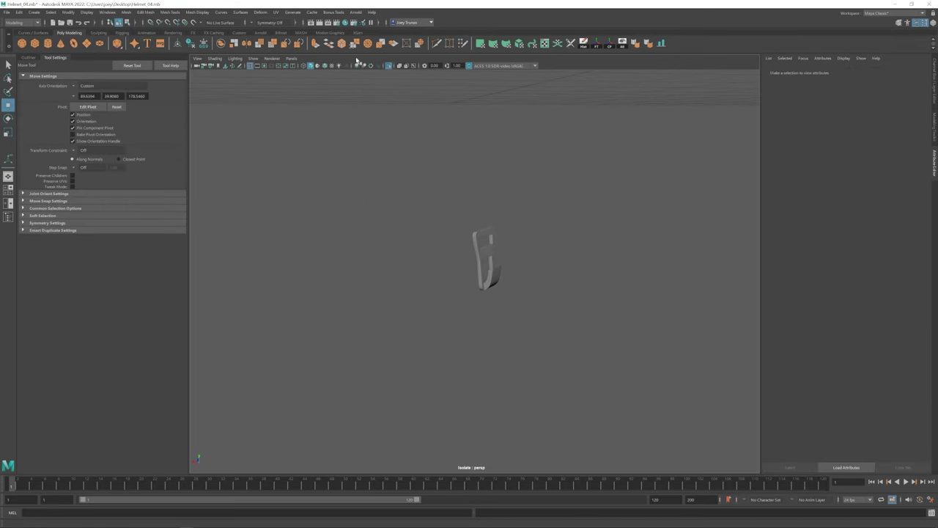
left_click(356, 65)
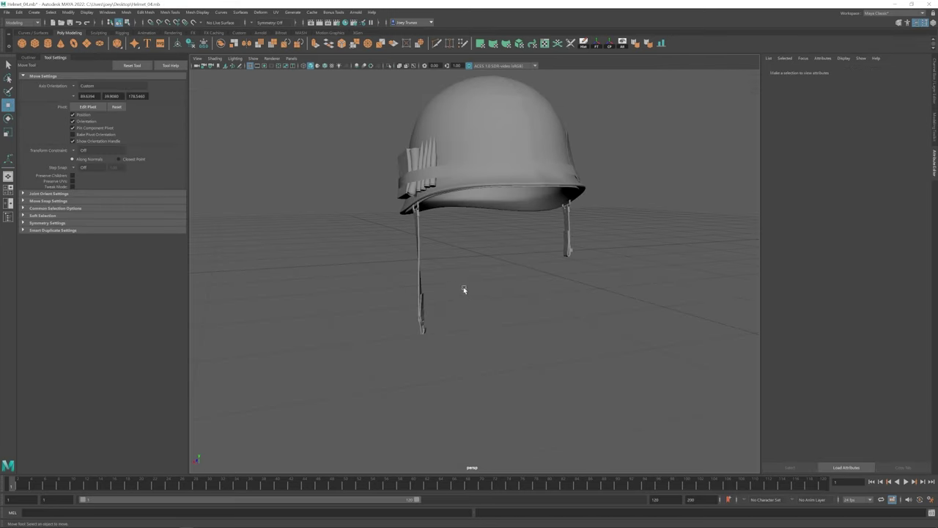
- Create a polygon plane under the helmet, editing its width subdivisions and centring its pivot
left_click_drag(410, 243, 479, 247, "alt")
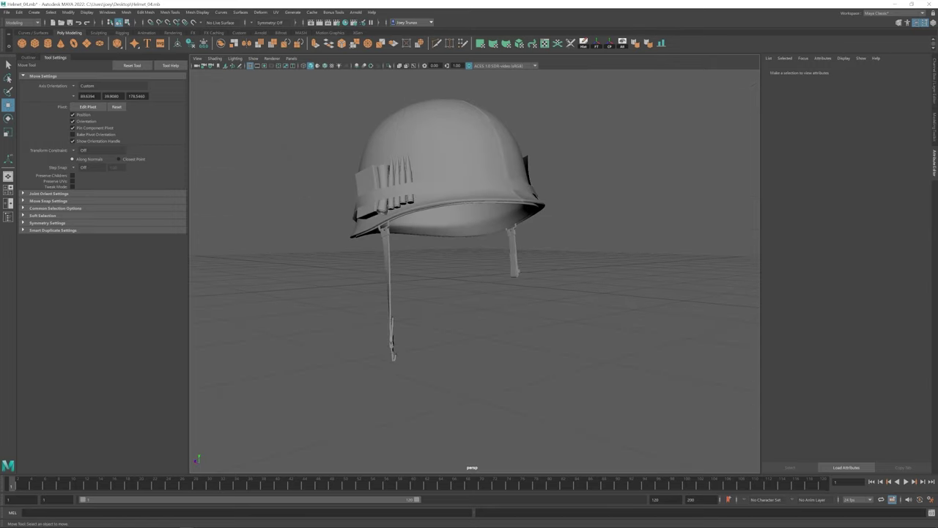
left_click_drag(502, 288, 429, 197, "alt")
left_click(88, 43)
left_click(833, 71)
double_click(828, 135)
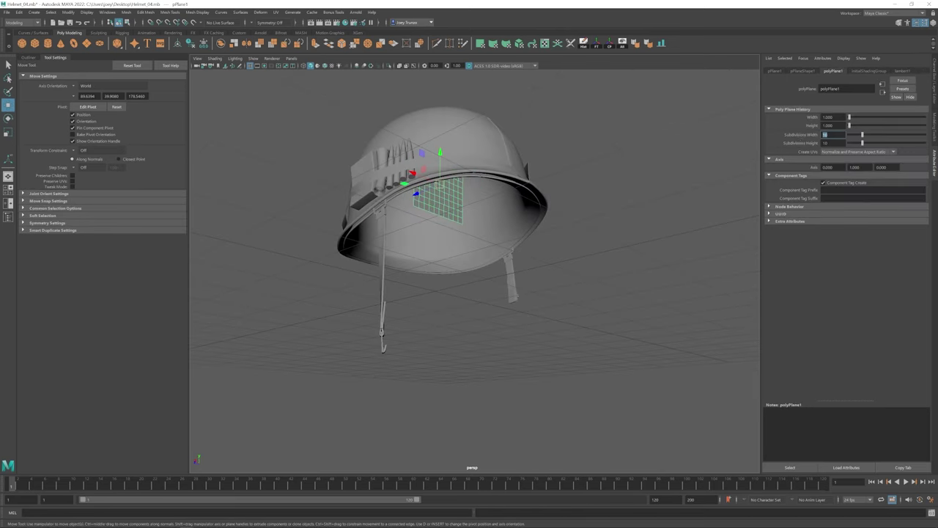
left_click_drag(488, 197, 392, 277, "alt")
key("f")
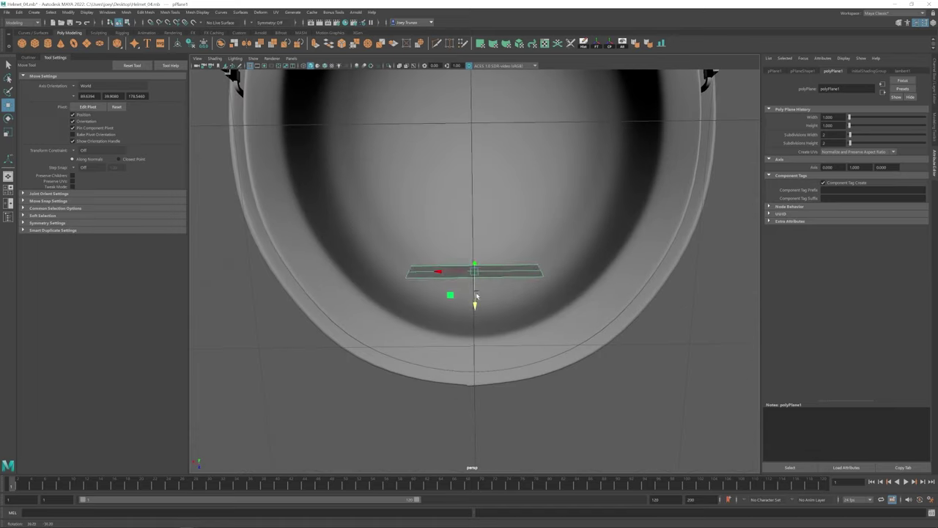
scroll(483, 269, "down", 2)
left_click_drag(483, 269, 396, 267, "alt")
left_click(116, 107)
- Extrude the plane's end edges into a V-shaped band and bevel the band's edges
left_click_drag(525, 262, 485, 279, "alt")
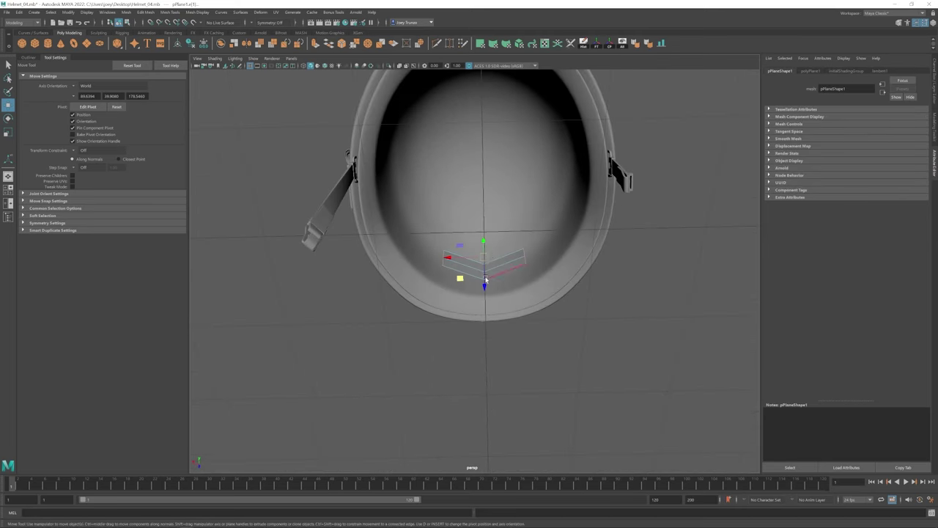
left_click_drag(434, 248, 485, 252, "alt")
key("ctrl+e")
left_click_drag(453, 225, 452, 231, "alt")
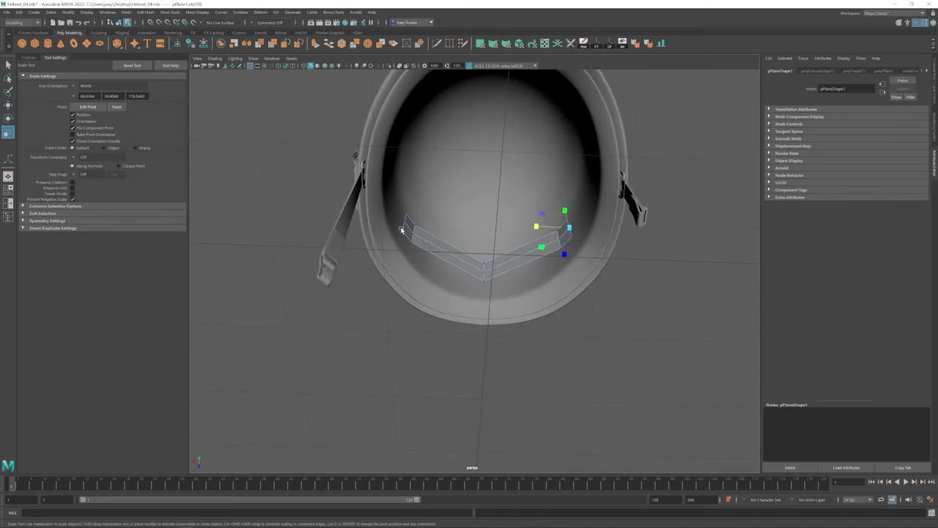
key("ctrl+z")
left_click_drag(455, 225, 483, 272, "alt")
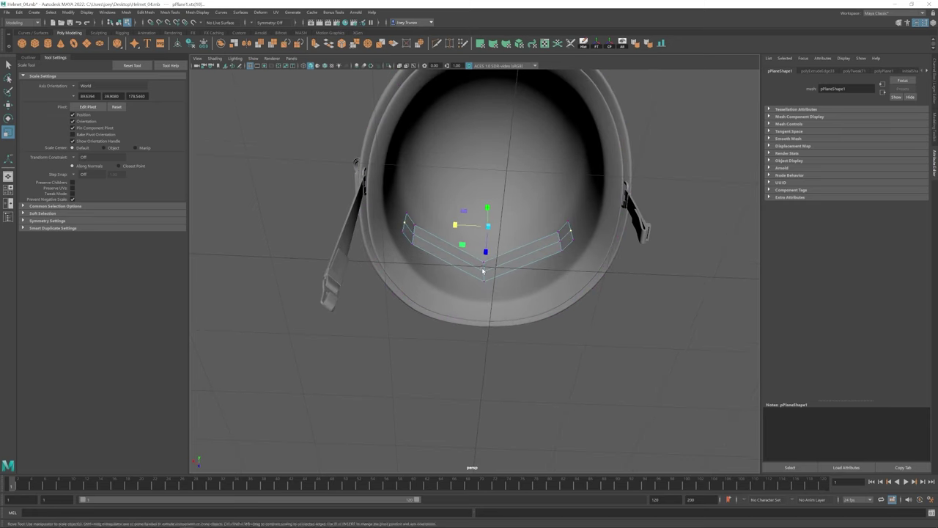
left_click(145, 12)
left_click(157, 35)
- Select the V band and rotate it into place inside the helmet
left_click_drag(719, 203, 496, 288, "alt")
left_click(459, 272)
key("e")
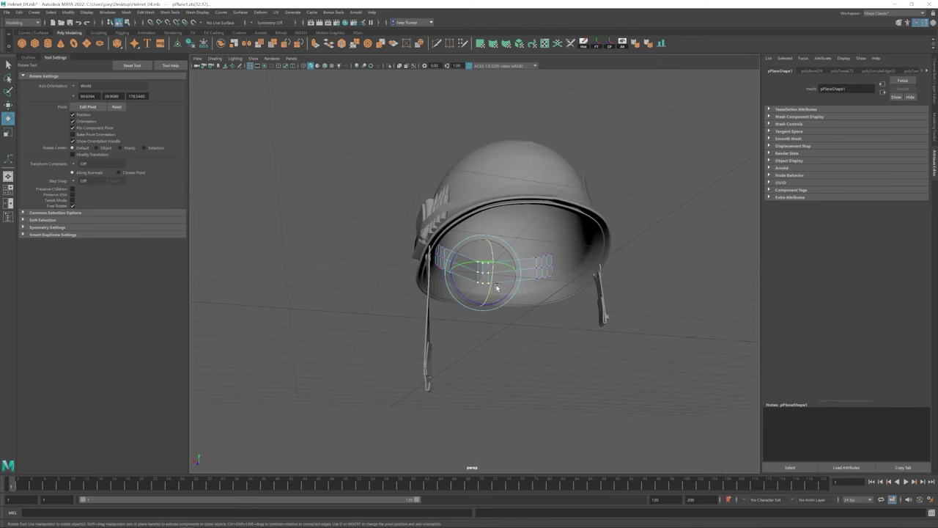
scroll(558, 272, "down", 5)
scroll(513, 293, "up", 5)
left_click_drag(558, 272, 666, 66, "alt")
left_click(489, 318)
- Scale the small box and merge its bottom vertices into a point
key("r")
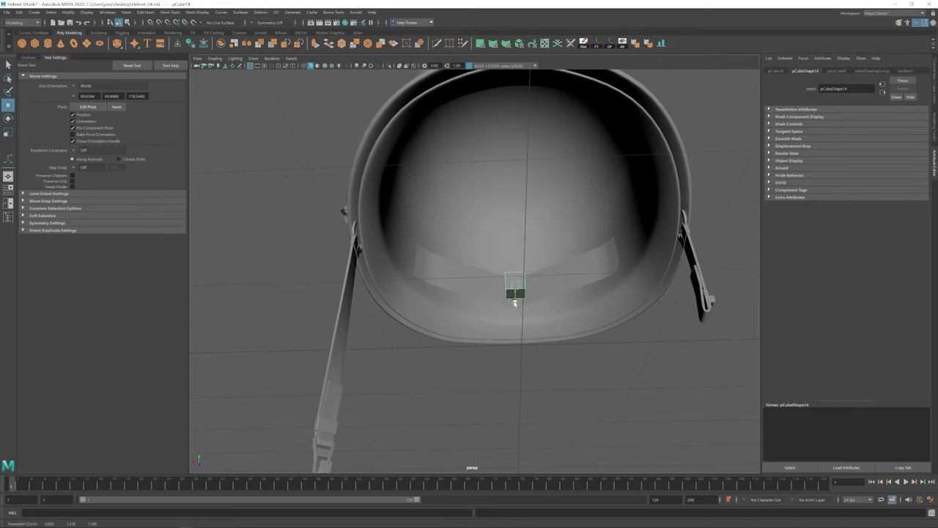
left_click_drag(521, 306, 565, 333, "alt")
key("w")
scroll(546, 300, "up", 3)
right_click_drag(540, 325, 540, 345, "shift")
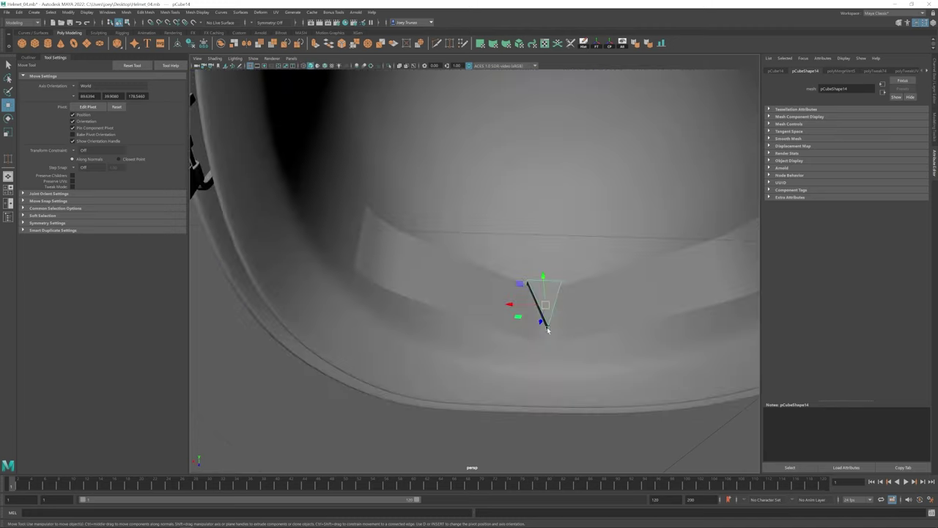
mouse_move(540, 318)
left_mouse_down("alt")
mouse_move(542, 279)
mouse_move(582, 318)
mouse_move(540, 310)
left_mouse_up("alt")
- Bevel the small pointed box with Edit Mesh > Bevel
left_click(145, 13)
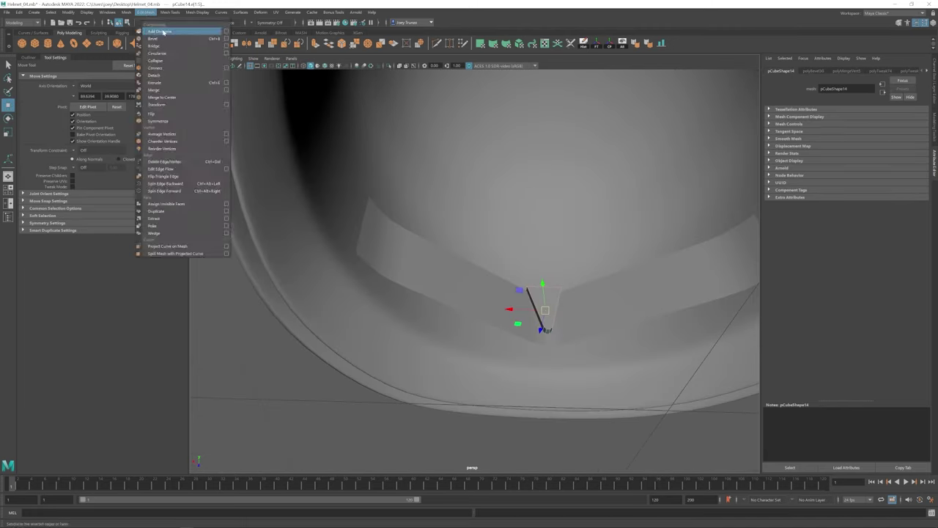
left_click(178, 46)
scroll(524, 330, "down", 5)
key("r")
scroll(440, 359, "down", 5)
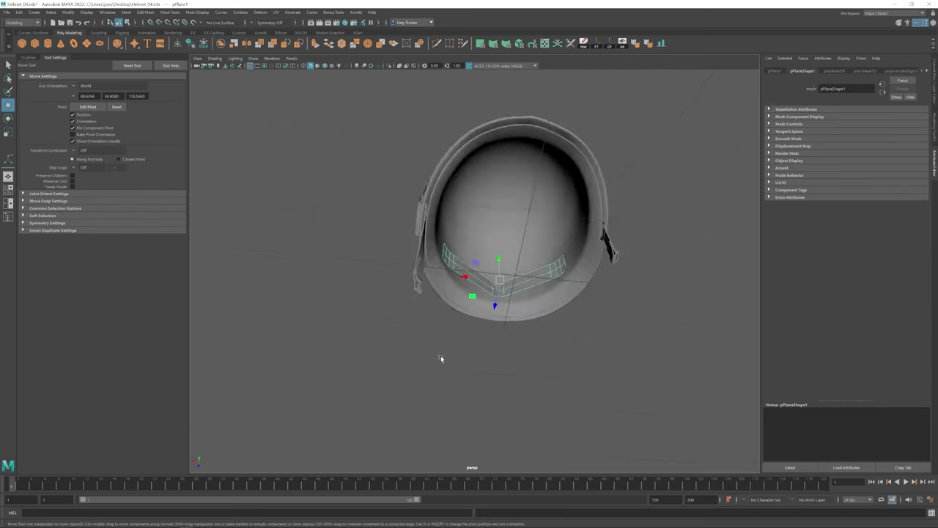
left_click_drag(440, 360, 489, 288, "alt")
scroll(516, 251, "down", 5)
scroll(480, 335, "up", 5)
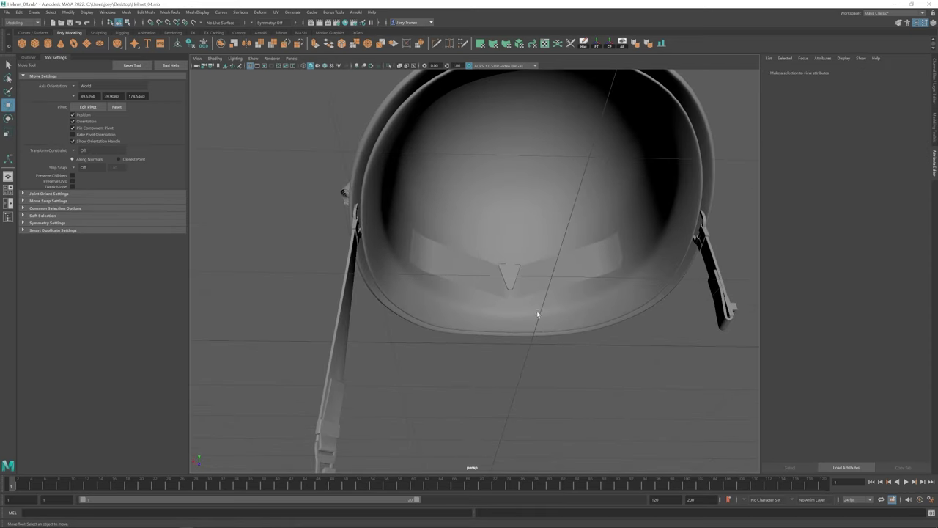
- Give the small cylinder 8 sides and extrude its edges into an octagonal ring
left_click(541, 310)
left_click_drag(540, 310, 552, 359, "alt")
key("e")
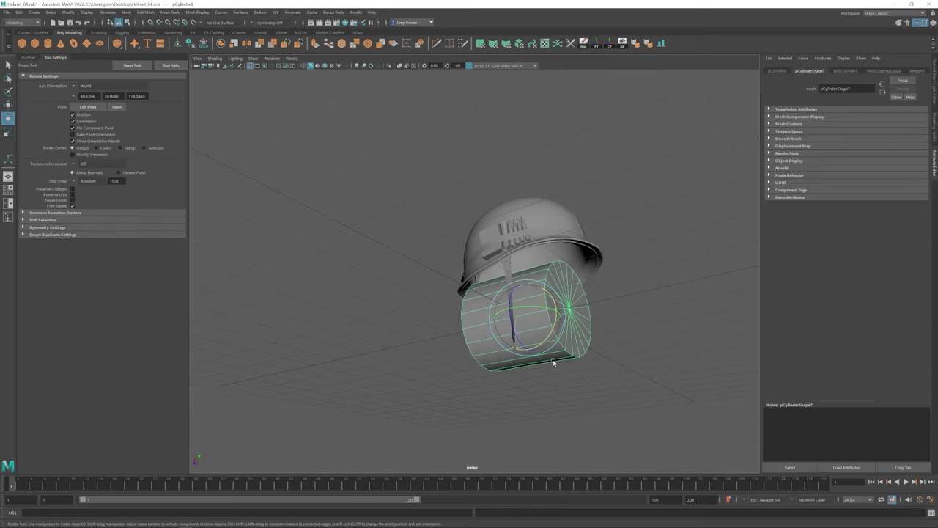
left_click(845, 70)
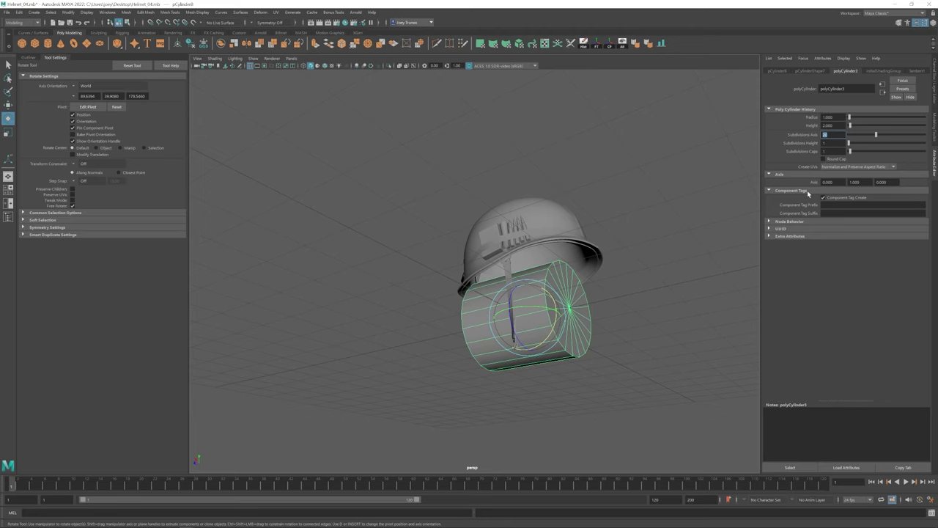
type("8")
key("Return")
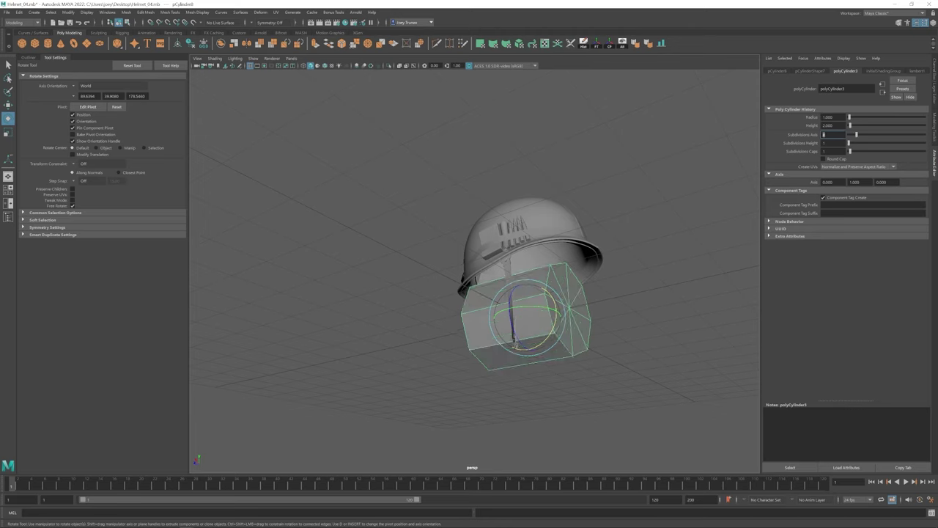
key("w")
left_click_drag(513, 366, 503, 315, "alt")
key("ctrl+e")
key("w")
right_click_drag(503, 314, 568, 308)
- Insert edge loops across the triangular piece
left_click(548, 333)
key("f")
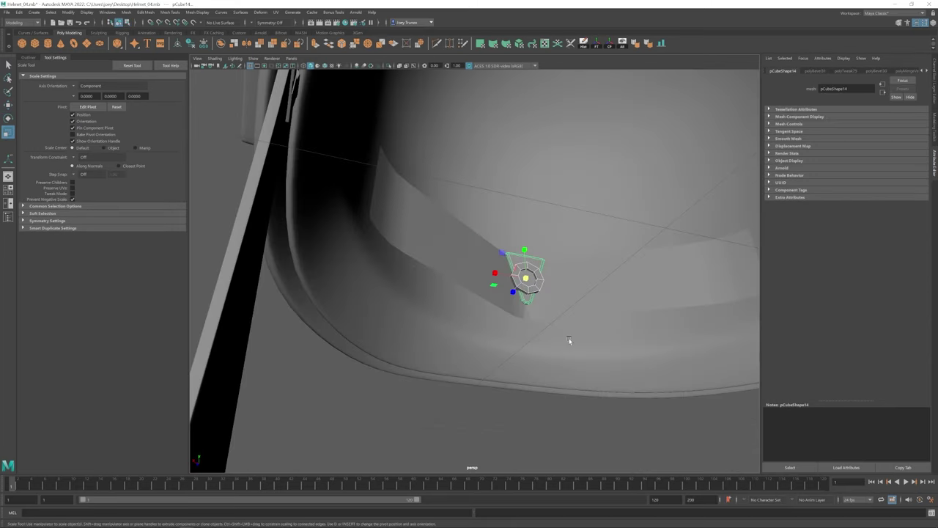
left_click(513, 294)
key("r")
key("f")
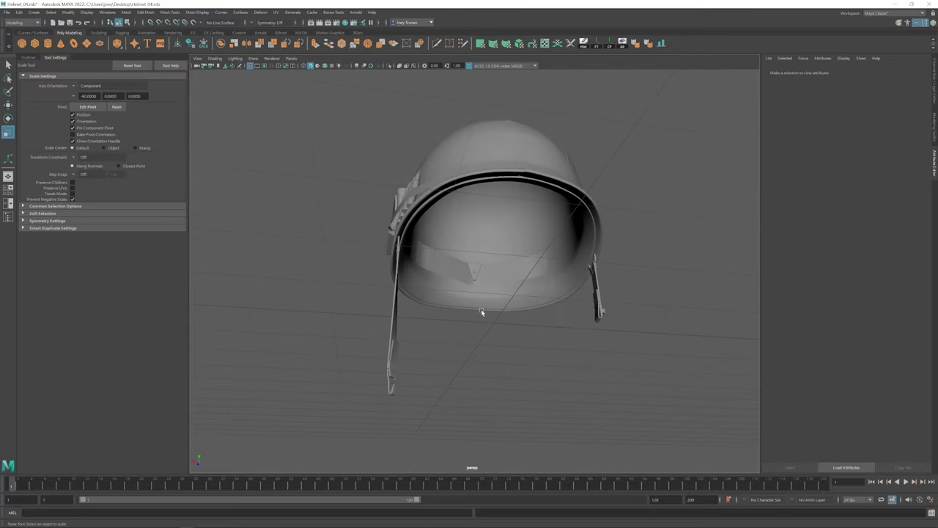
left_click(482, 310)
key("f")
right_click_drag(496, 323, 461, 217, "shift")
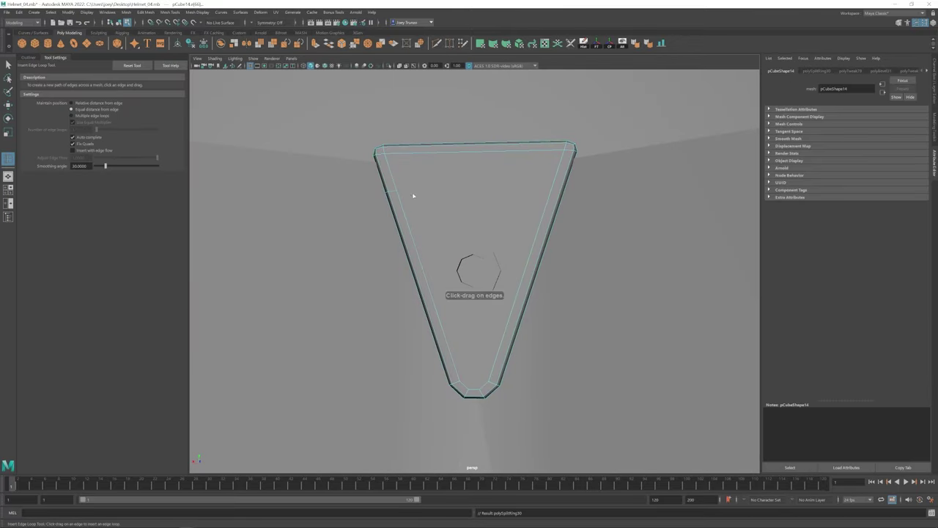
left_click(433, 248)
- Select the triangle's middle strip of faces using wireframe view
key("4")
key("F11")
key("w")
left_click(479, 220)
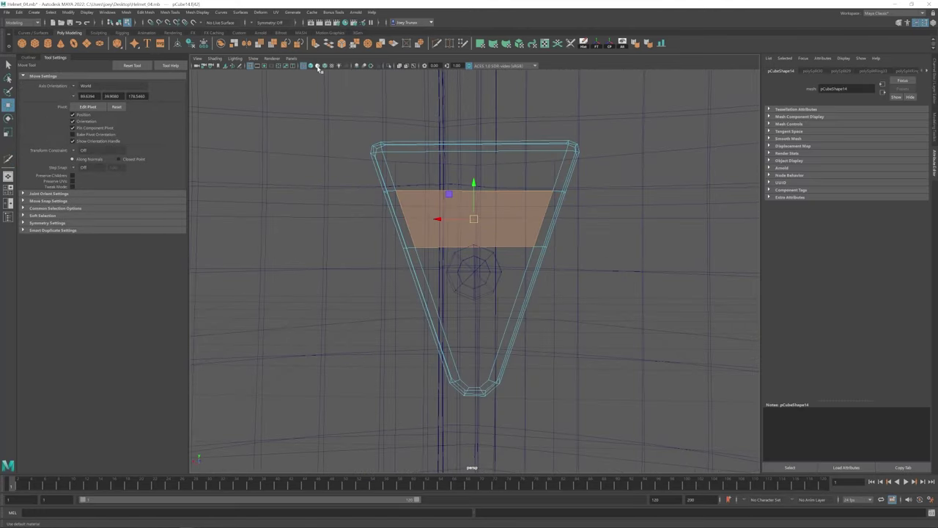
left_click(318, 65)
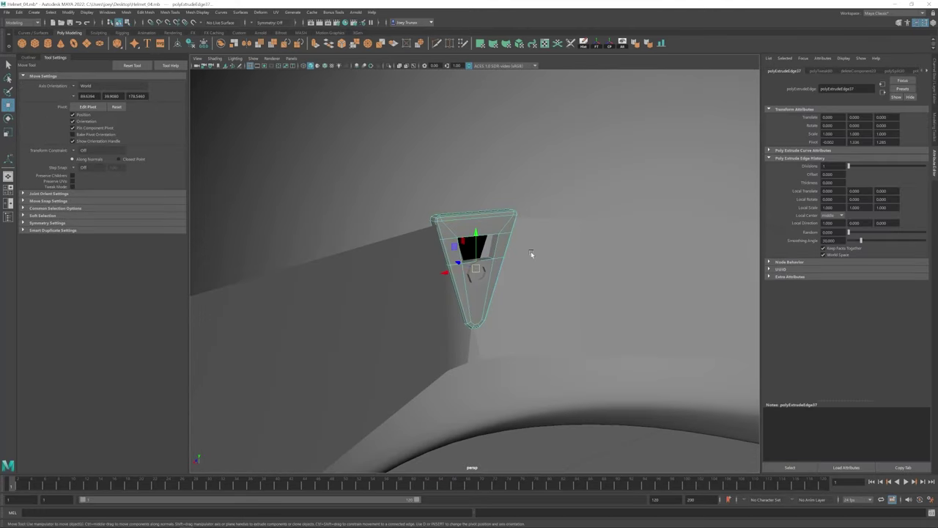
left_click_drag(530, 255, 452, 239, "alt")
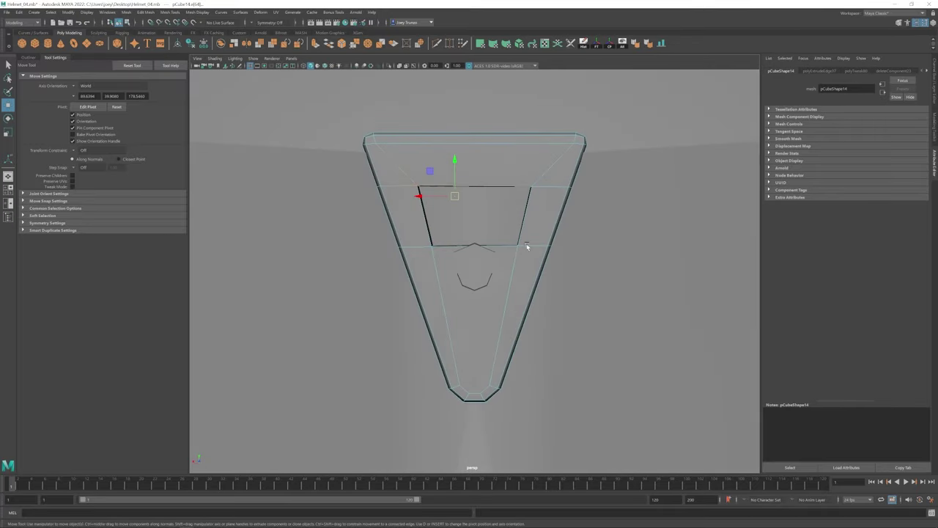
left_click_drag(526, 244, 433, 248, "alt")
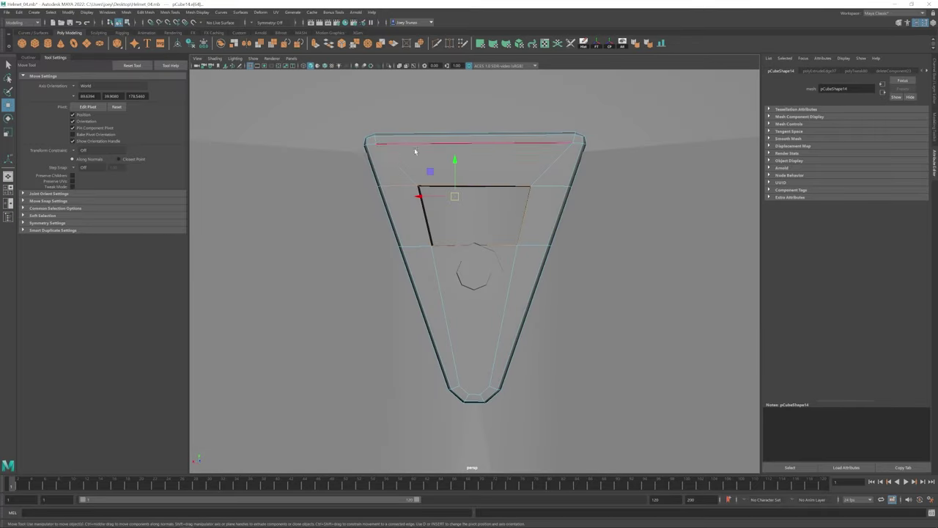
- Bevel the selected buckle edges and group the buckle parts together
key("ctrl+b")
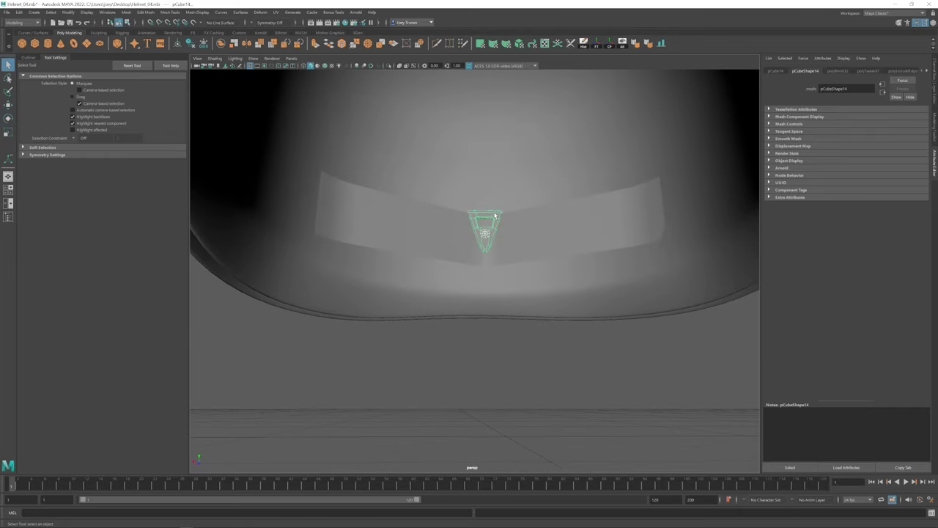
key("ctrl+g")
key("e")
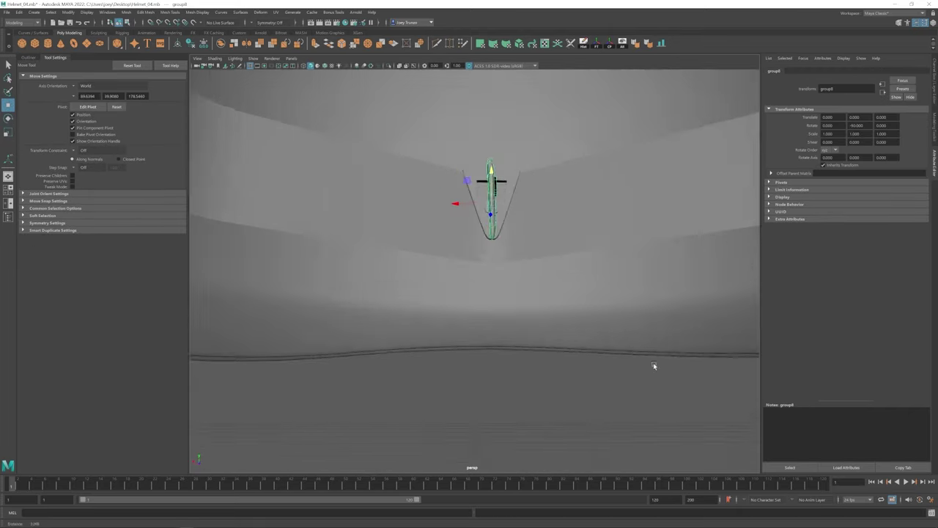
left_click_drag(651, 367, 576, 261, "alt")
key("Up")
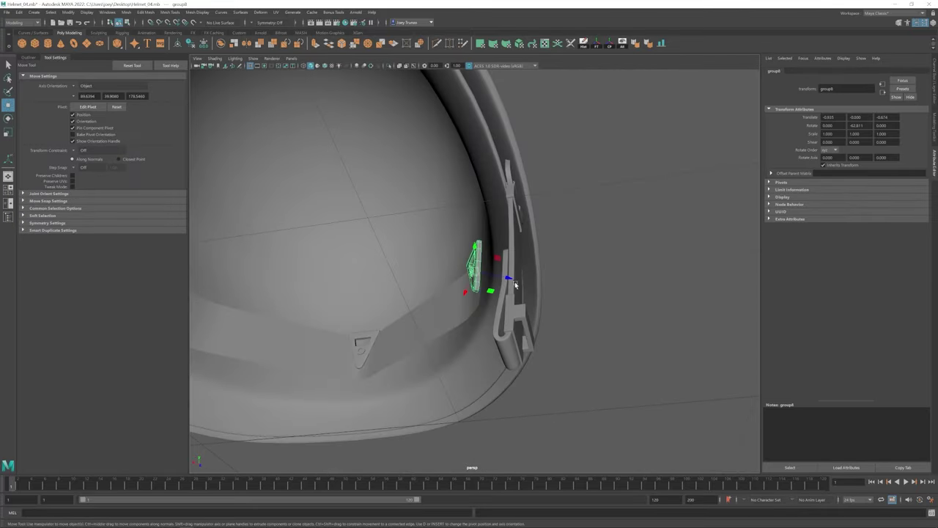
- Move and rotate the buckle onto the band so it follows the band's curve
left_click_drag(515, 284, 506, 281)
key("e")
left_click_drag(506, 282, 419, 258, "alt")
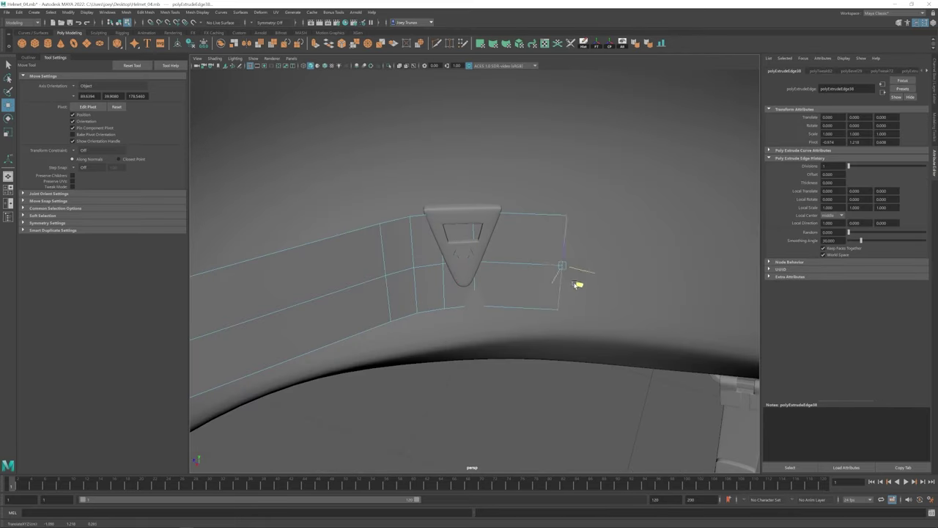
left_click_drag(569, 274, 618, 294, "alt")
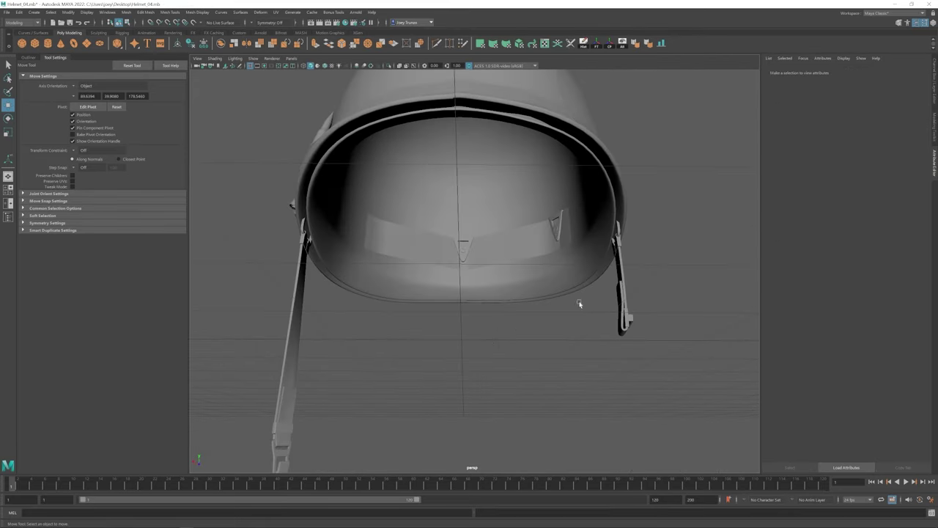
left_click(557, 231)
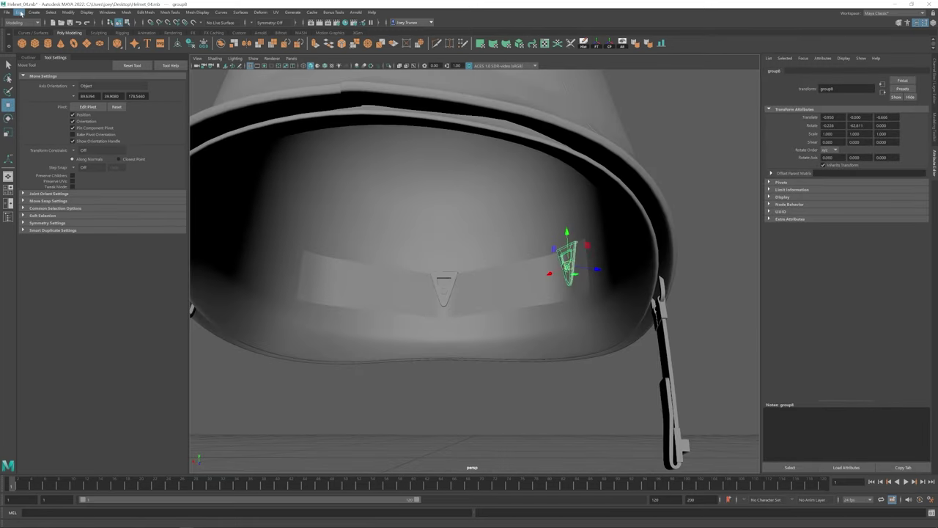
- Mirror a duplicate of the buckle to the band's opposite side and extrude the band faces
left_click(19, 12)
left_click(110, 125)
left_click(576, 273)
left_click(18, 12)
left_click(110, 102)
left_click(524, 265)
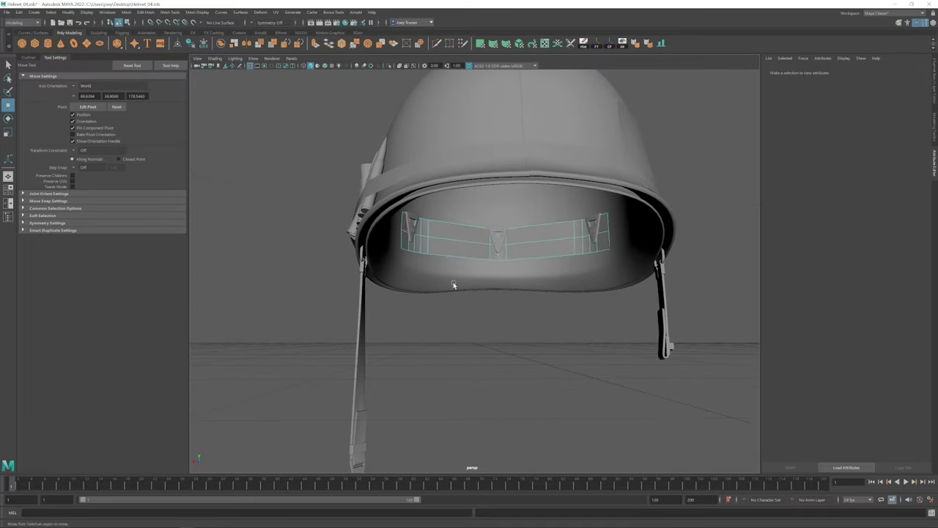
key("ctrl+e")
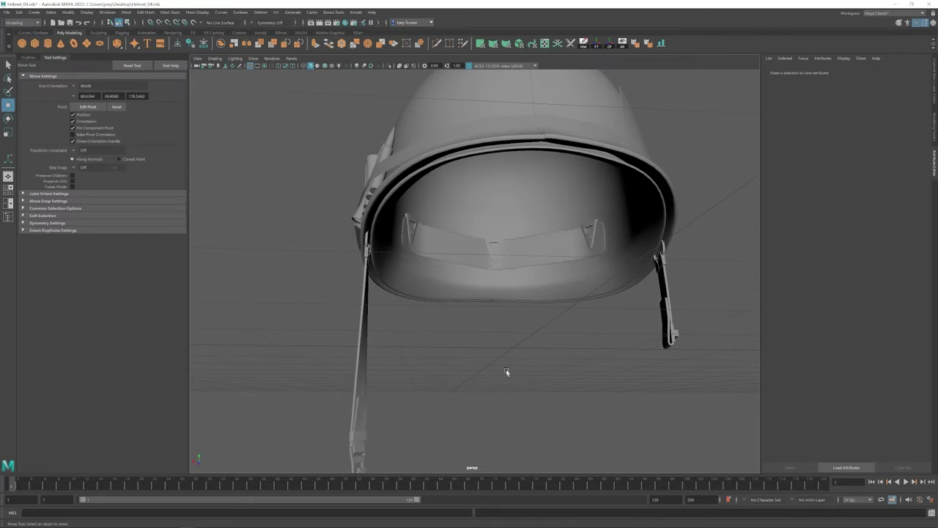
left_click(214, 194)
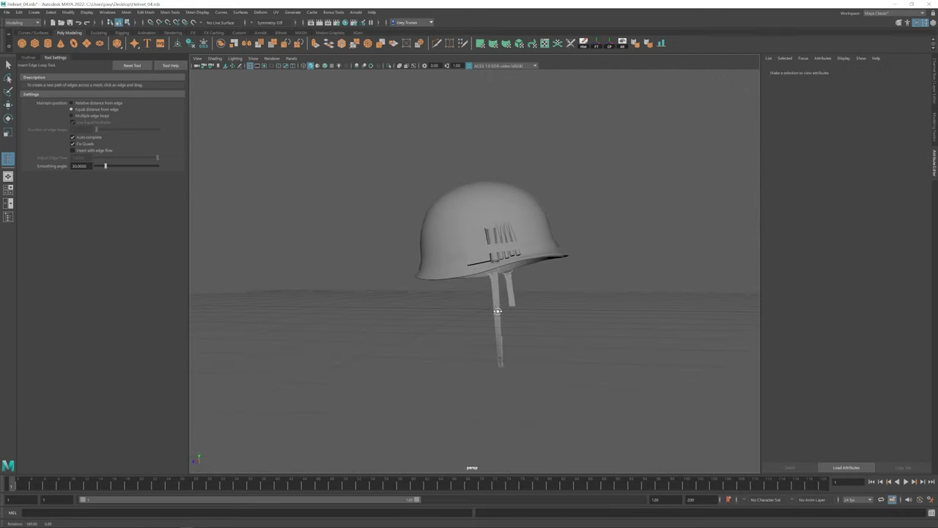
- Select a corner vertex of the chin strap hook and a ring of strap faces
left_click_drag(498, 310, 535, 328, "alt")
left_click_drag(411, 295, 447, 300, "alt")
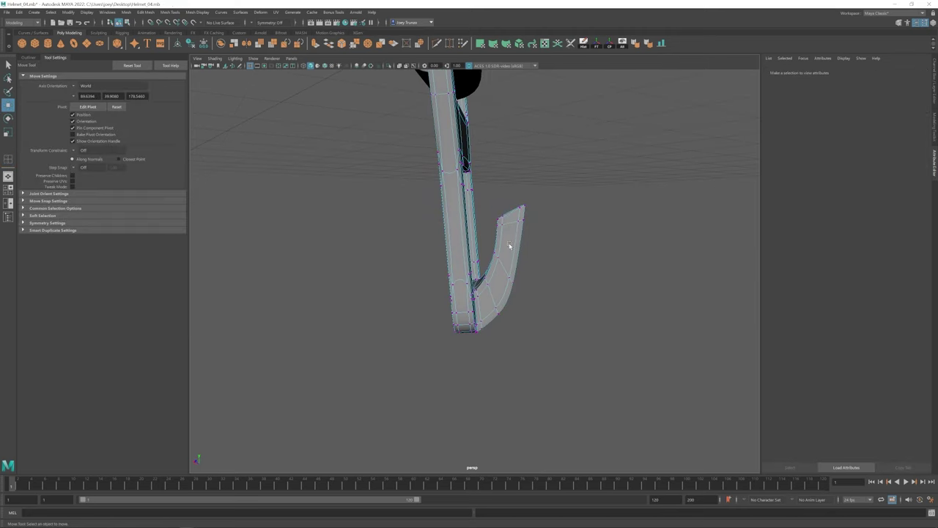
left_click(511, 213)
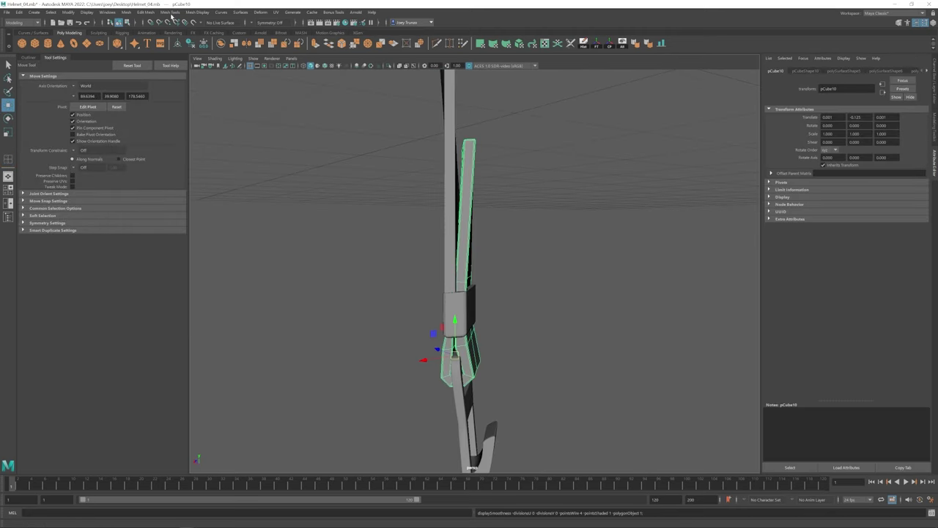
right_click(416, 236)
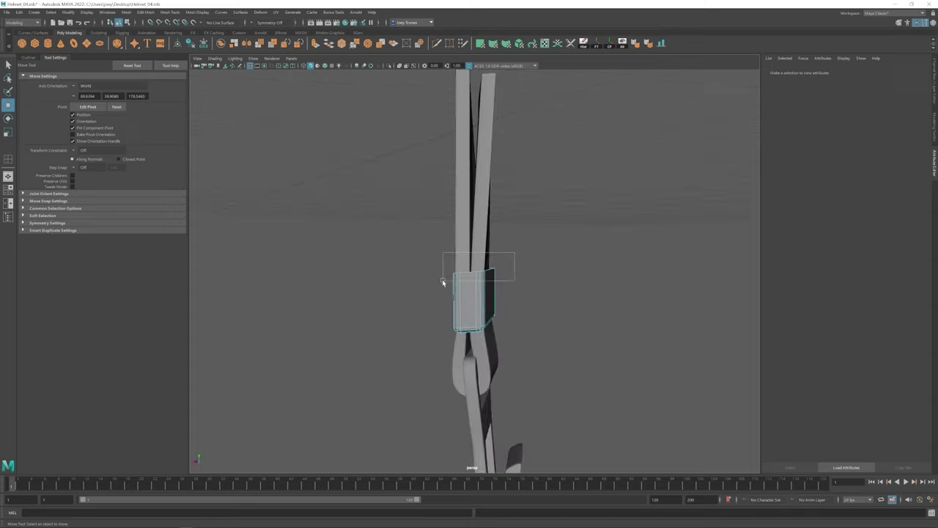
left_click(146, 12)
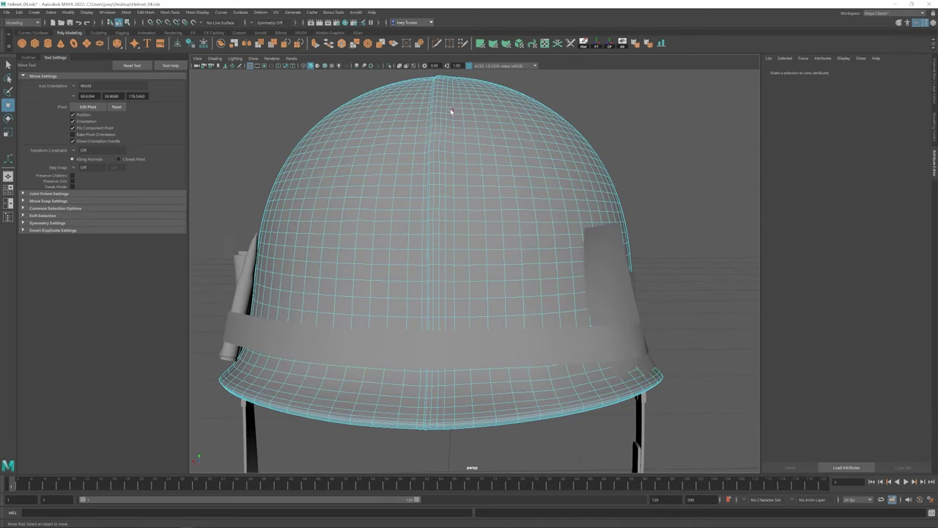
- Weld and cut vertices along the helmet dome's seam
left_click(451, 111)
key("r")
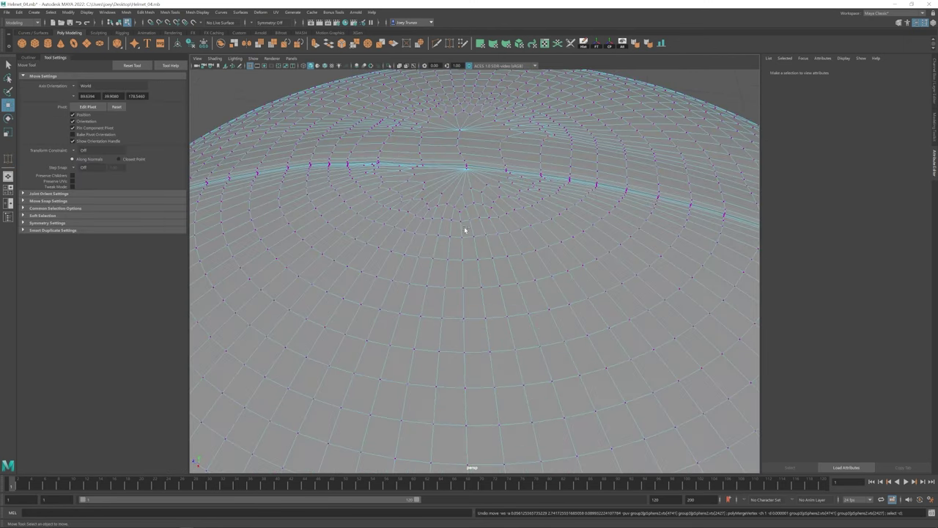
left_click(464, 230)
key("f")
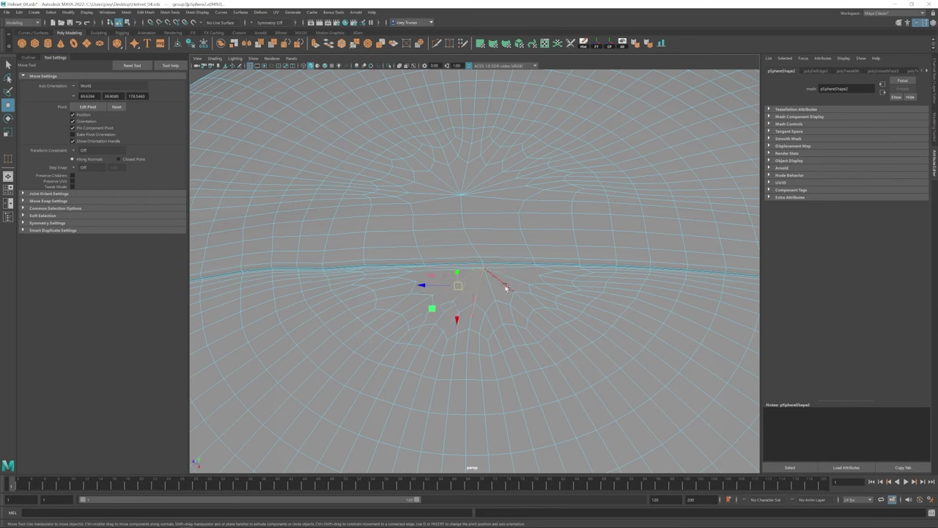
right_click_drag(382, 195, 349, 214, "shift")
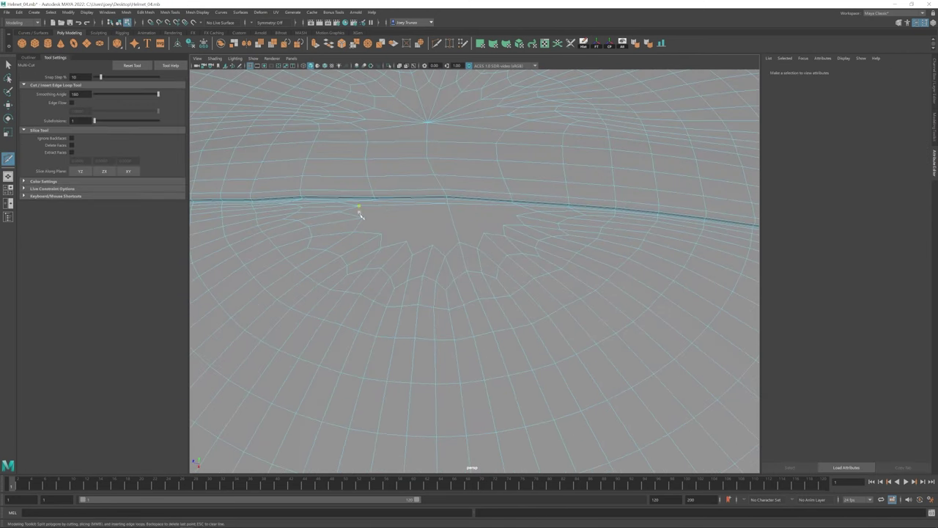
key("q")
key("q")
key("F8")
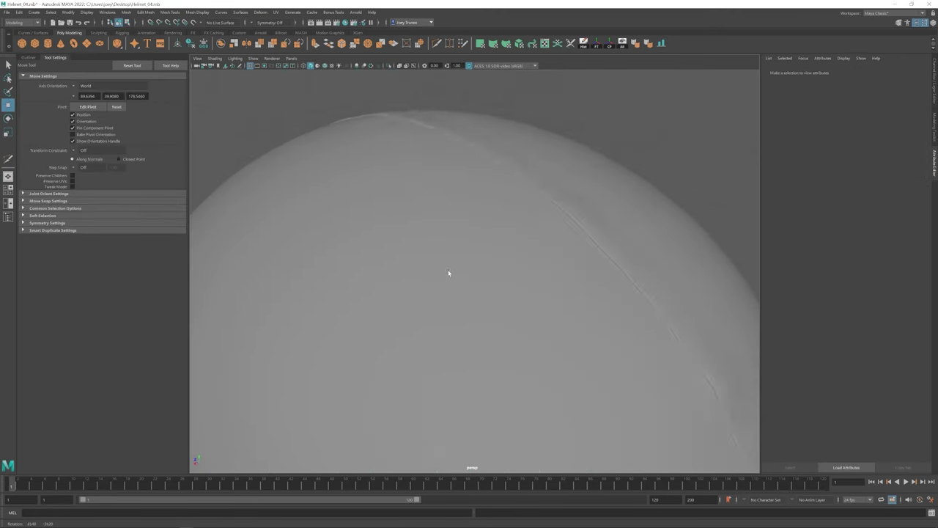
- Move the stray vertices near the dome seam into place
left_click(476, 296)
key("F9")
key("w")
left_click(473, 251)
left_click(934, 119)
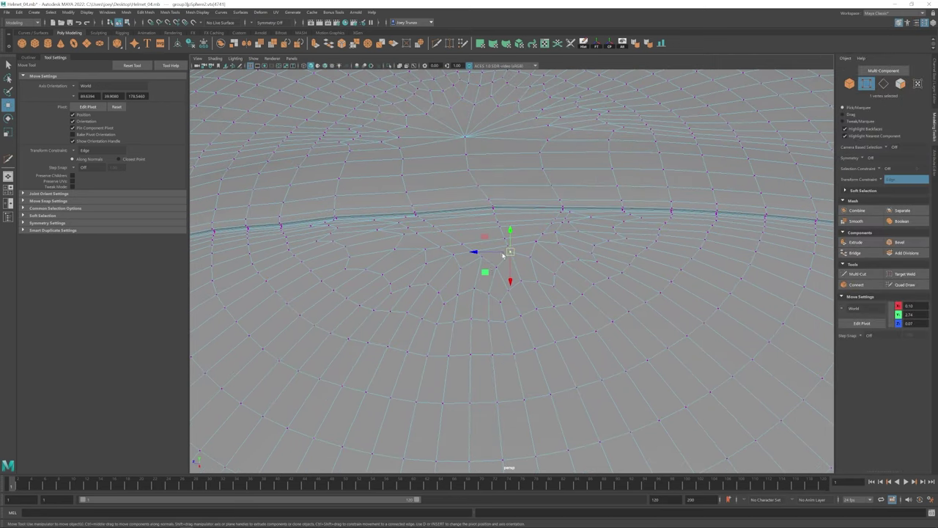
left_click_drag(543, 254, 543, 247, "alt")
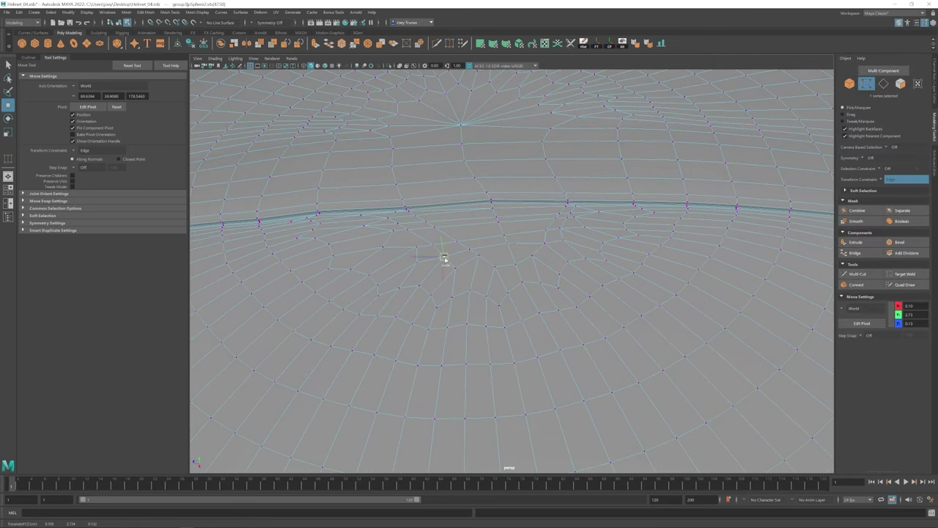
scroll(443, 258, "down", 5)
scroll(550, 322, "up", 5)
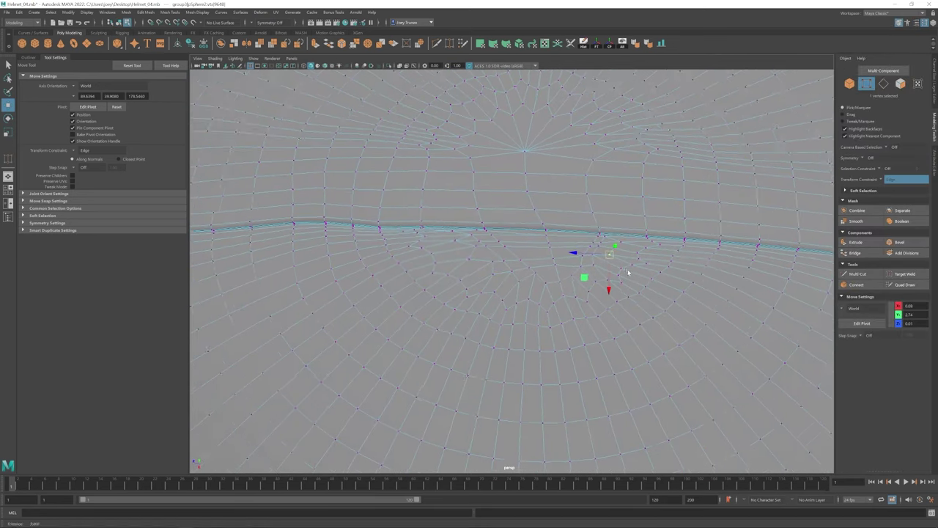
left_click_drag(629, 268, 622, 262, "alt")
right_click_drag(660, 243, 557, 268, "alt")
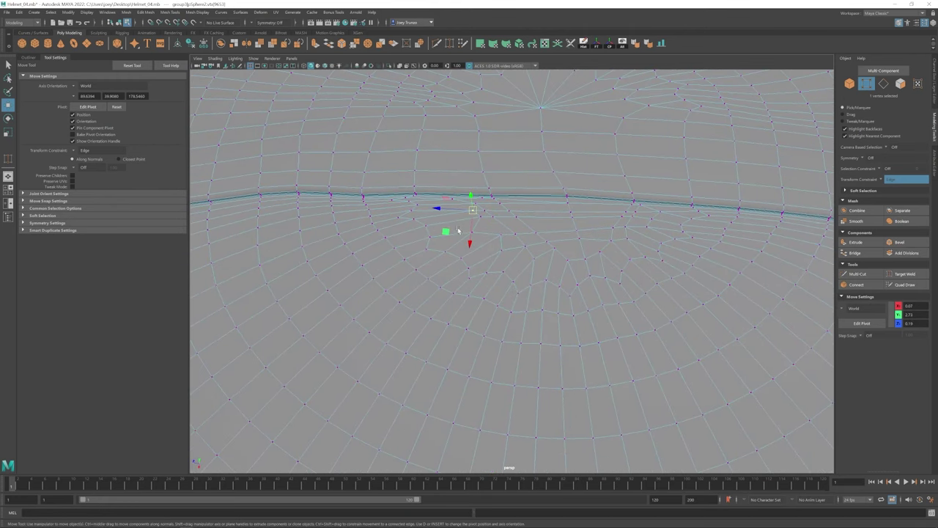
- Return to object mode and select the inner liner band
key("F8")
scroll(597, 320, "down", 10)
left_click_drag(596, 320, 476, 372, "alt")
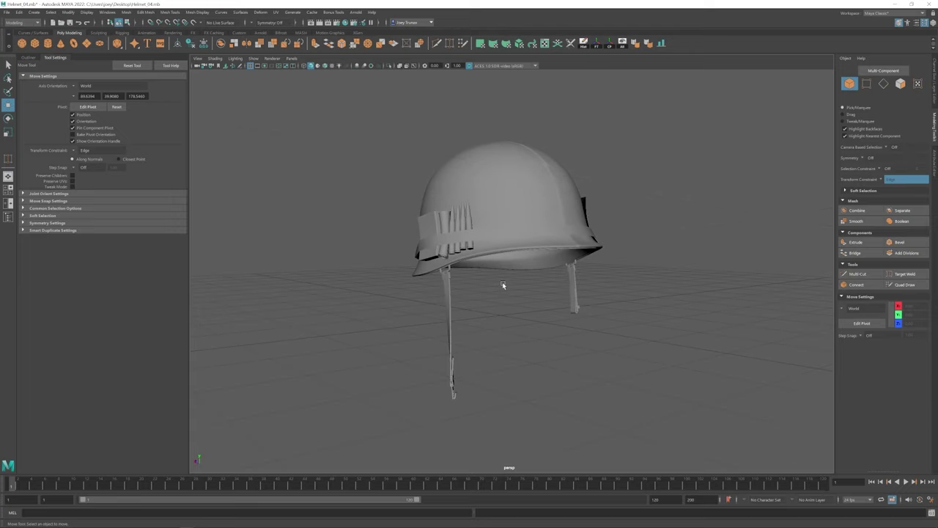
left_click(535, 272)
- Duplicate the selected inner band faces into a separate strip
key("w")
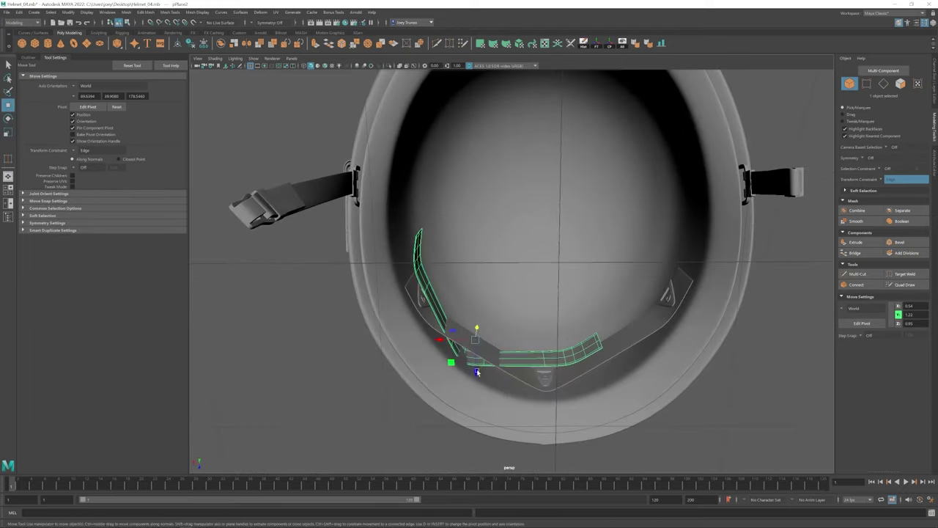
key("ctrl+F11")
scroll(528, 329, "down", 3)
key("F12")
scroll(565, 343, "up", 3)
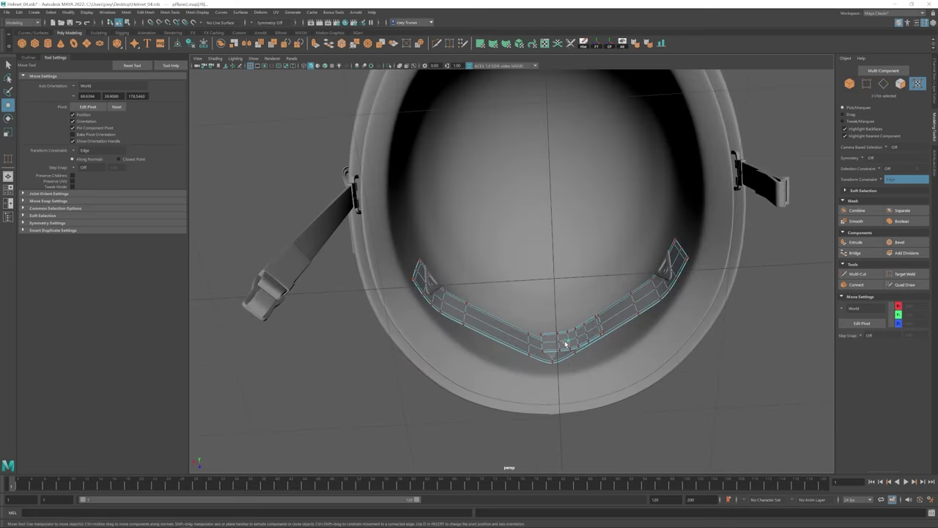
key("f")
left_click(19, 13)
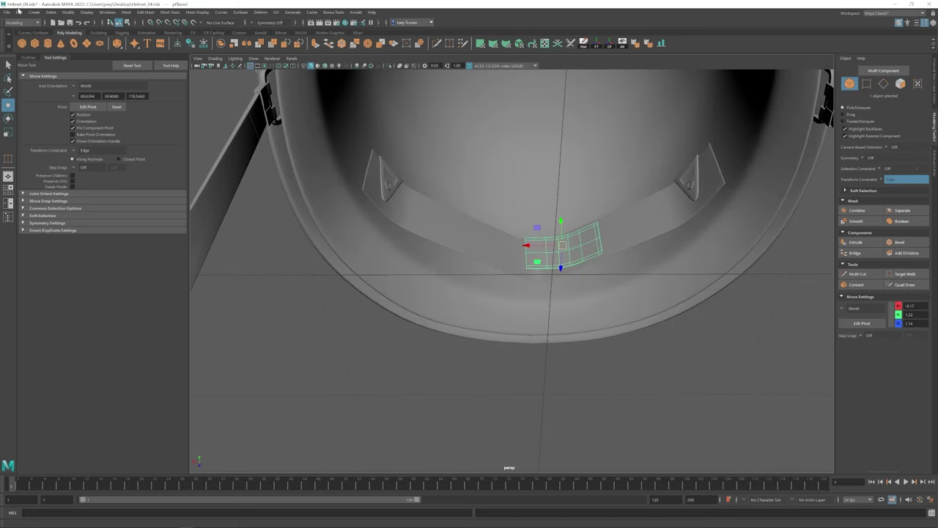
right_click_drag(519, 305, 522, 258, "shift")
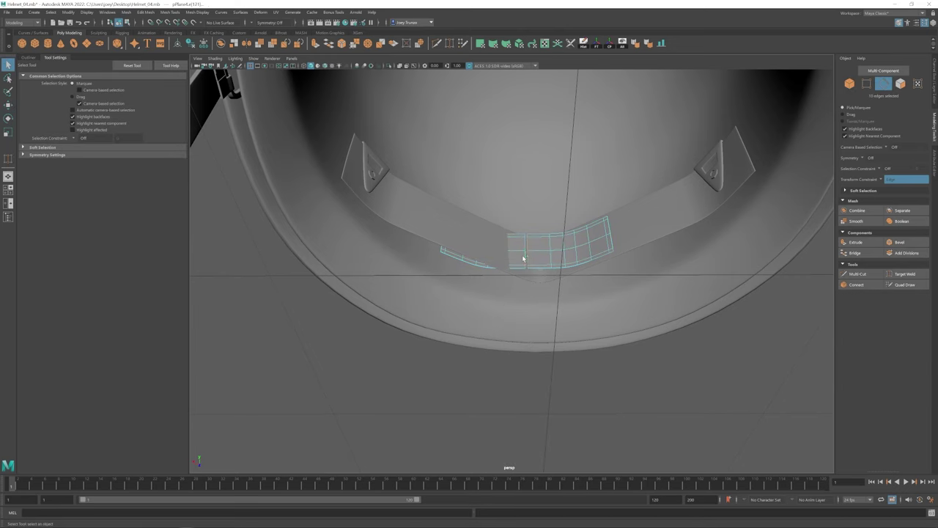
left_click(160, 43)
key("ctrl+z")
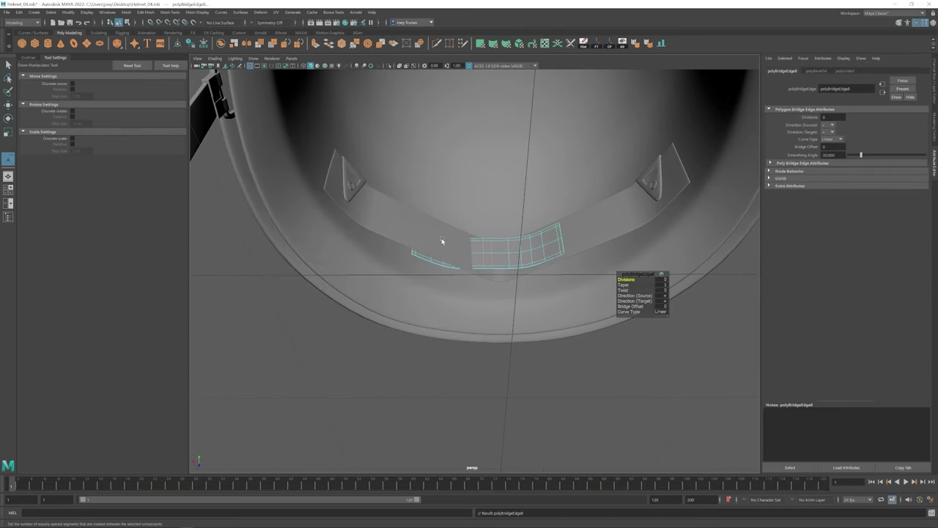
- Bridge the strip's edges and scale it into place across the band's point
key("r")
key("f")
key("w")
mouse_move(490, 251)
left_mouse_down("alt")
mouse_move(503, 333)
mouse_move(500, 245)
left_mouse_up("alt")
key("r")
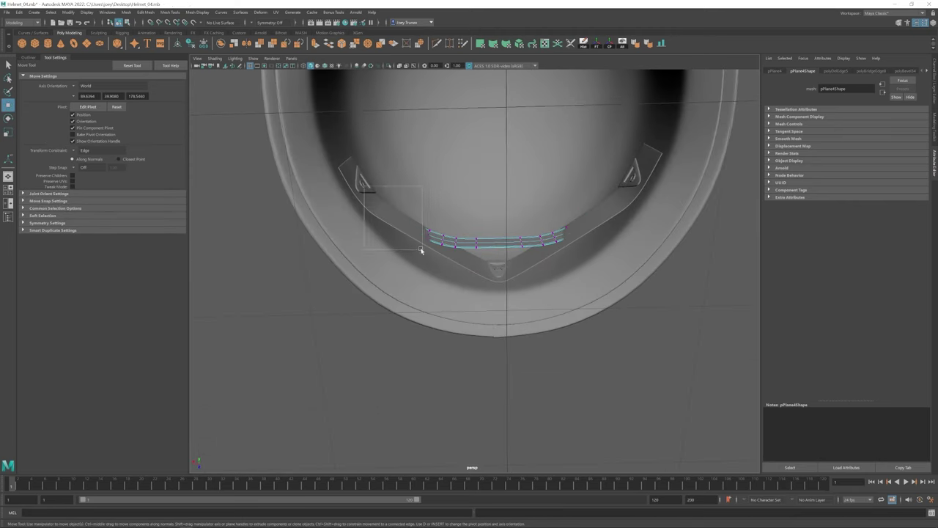
key("ctrl+z")
left_click(934, 126)
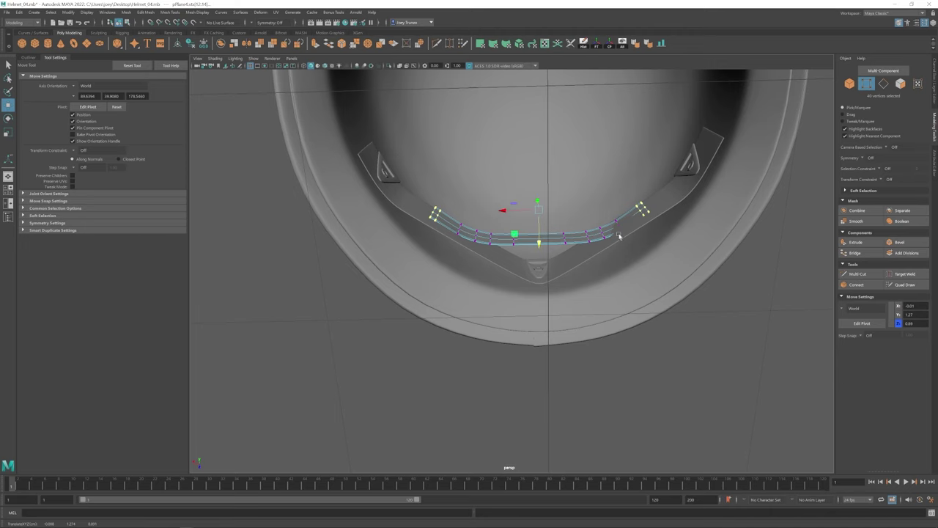
right_click_drag(648, 195, 502, 295, "alt")
left_click_drag(502, 295, 611, 299, "alt")
key("F8")
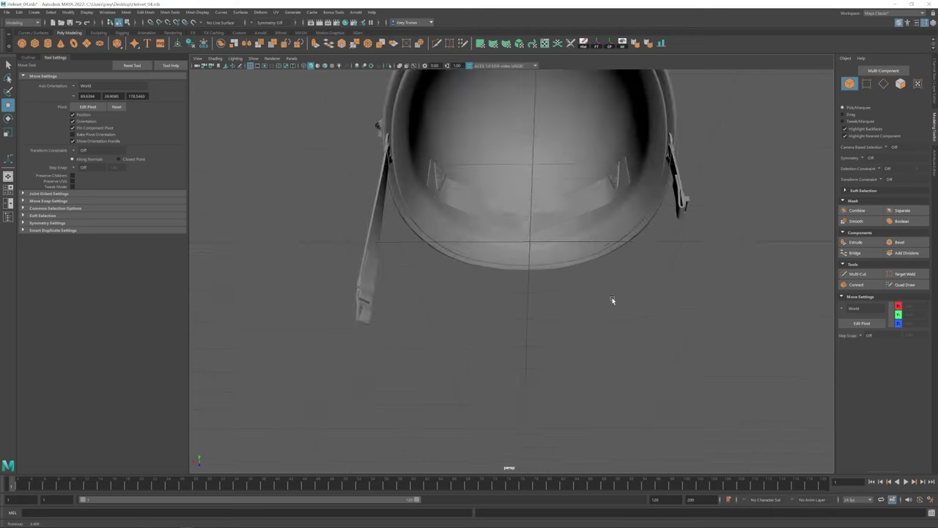
right_click_drag(611, 299, 659, 307, "alt")
left_click(534, 191)
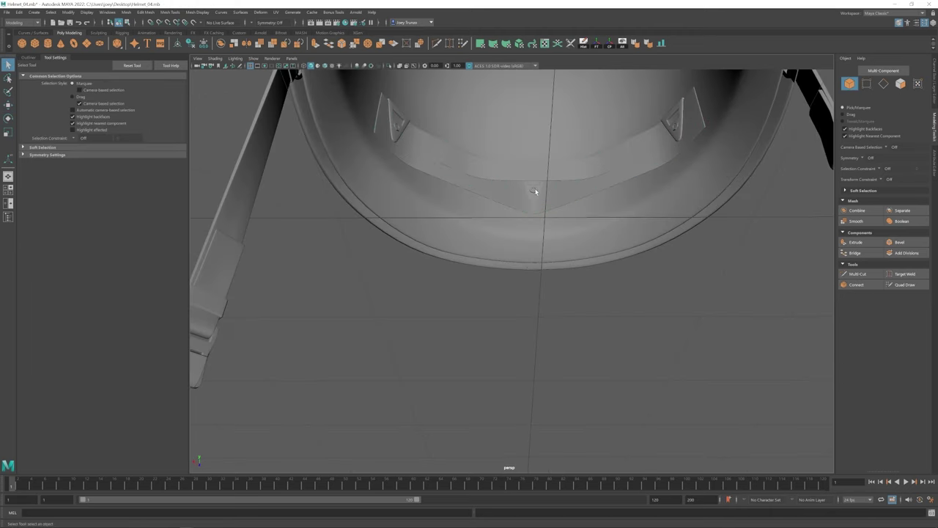
- Isolate the small octagonal ring and bevel its edges
key("ctrl+1")
key("f")
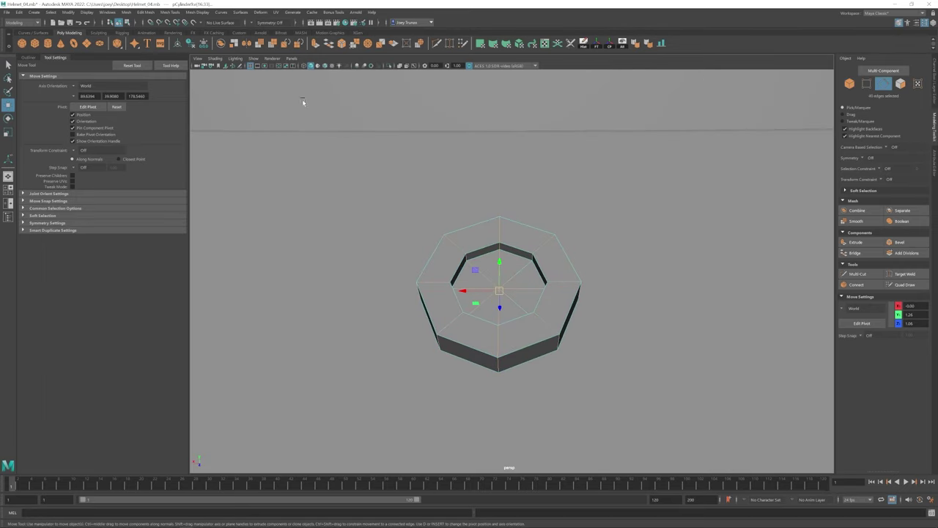
key("ctrl+b")
key("w")
left_click_drag(695, 277, 530, 230, "alt")
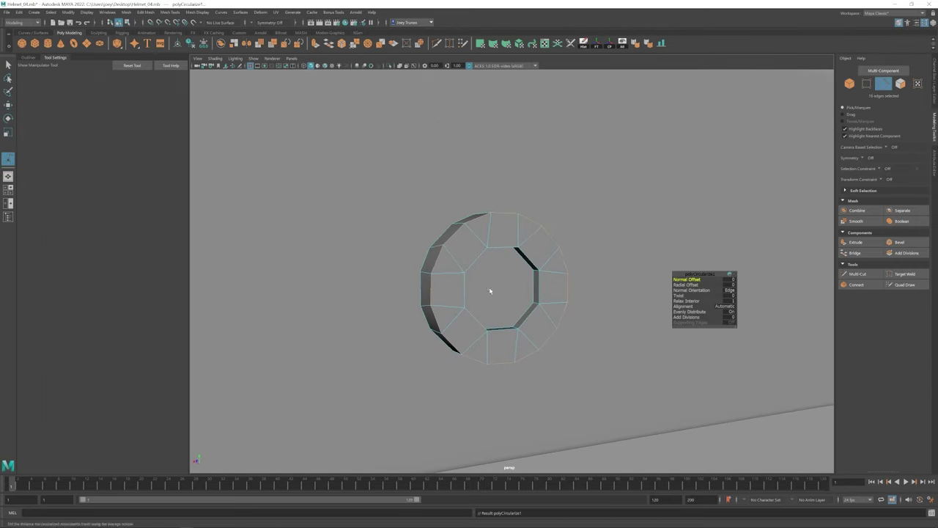
key("ctrl+1")
key("4")
key("5")
mouse_move(490, 262)
left_mouse_down("alt")
mouse_move(530, 325)
mouse_move(488, 268)
mouse_move(394, 268)
mouse_move(511, 247)
left_mouse_up("alt")
- Group the cylinder and ring on the band into group13, then view the whole helmet
key("F8")
key("f")
key("w")
key("w")
right_click_drag(510, 283, 471, 279, "alt")
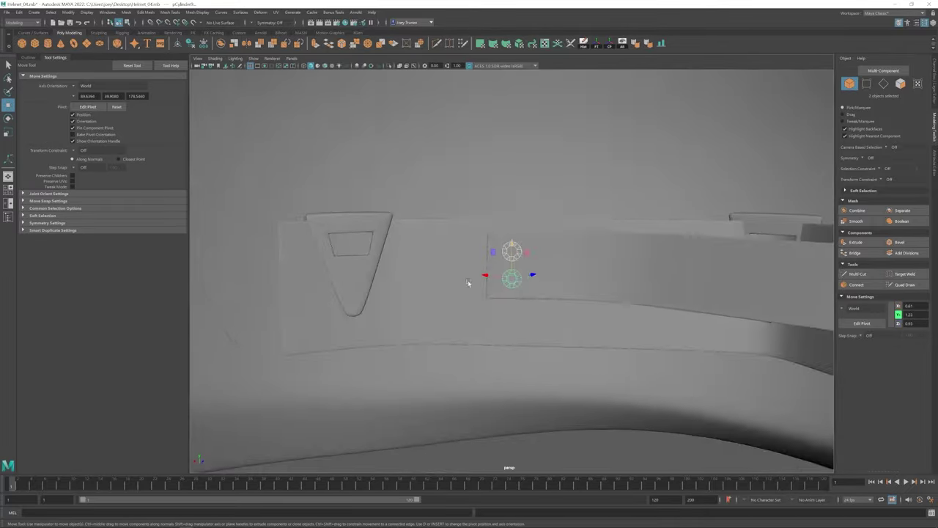
left_click_drag(472, 279, 514, 298, "alt")
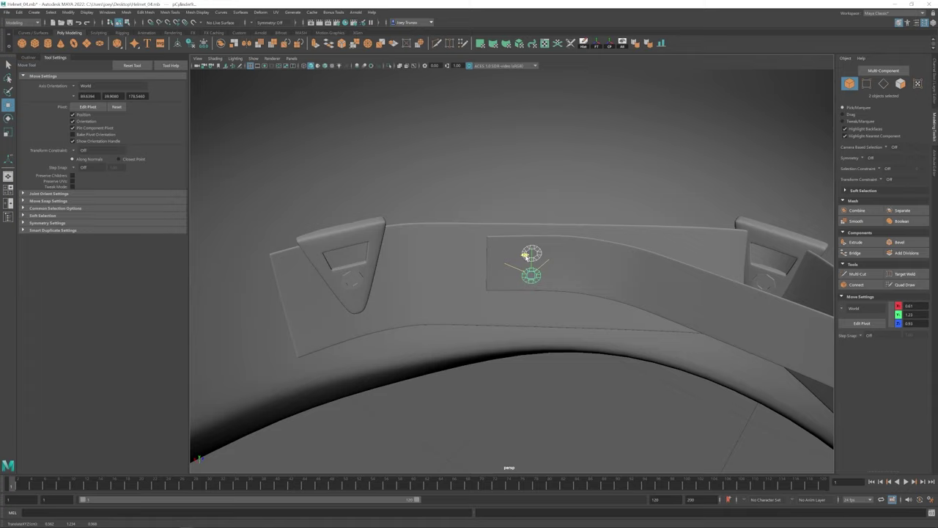
mouse_move(525, 254)
left_mouse_down("alt")
mouse_move(565, 329)
mouse_move(513, 278)
mouse_move(515, 269)
left_mouse_up("alt")
right_click_drag(620, 142, 464, 237, "alt")
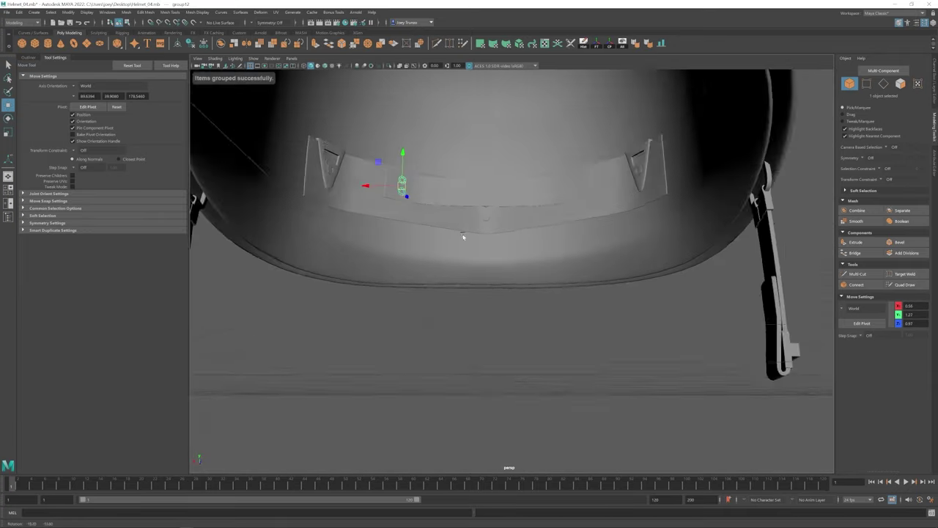
key("ctrl+g")
right_click_drag(565, 205, 473, 325, "alt")
left_click_drag(474, 325, 521, 328, "alt")
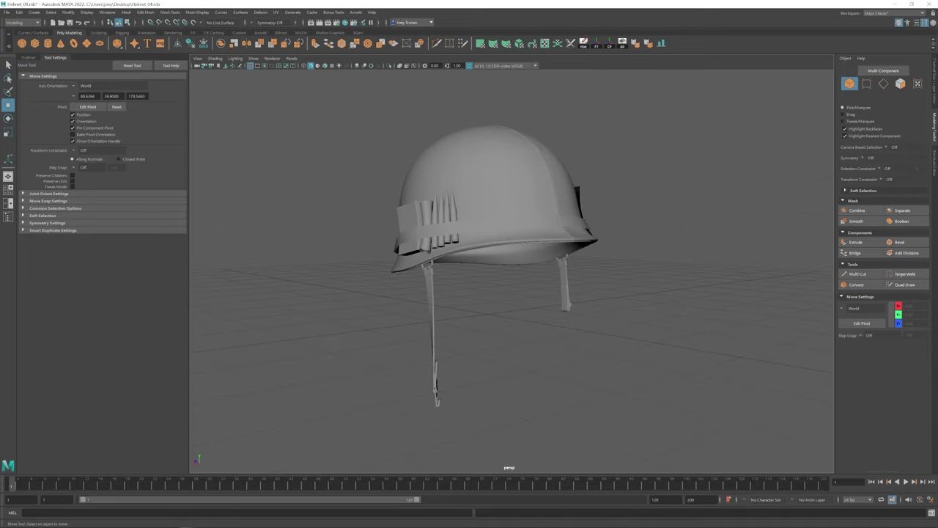
- Bevel the edges of the clip box on the helmet band
right_click_drag(509, 303, 527, 278, "alt")
left_click_drag(528, 278, 557, 264, "alt")
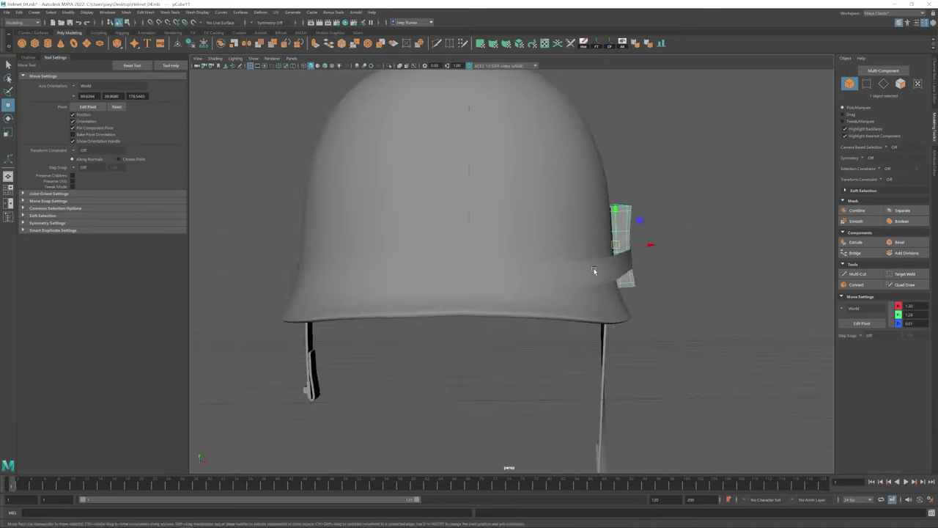
right_click_drag(557, 264, 405, 247, "alt")
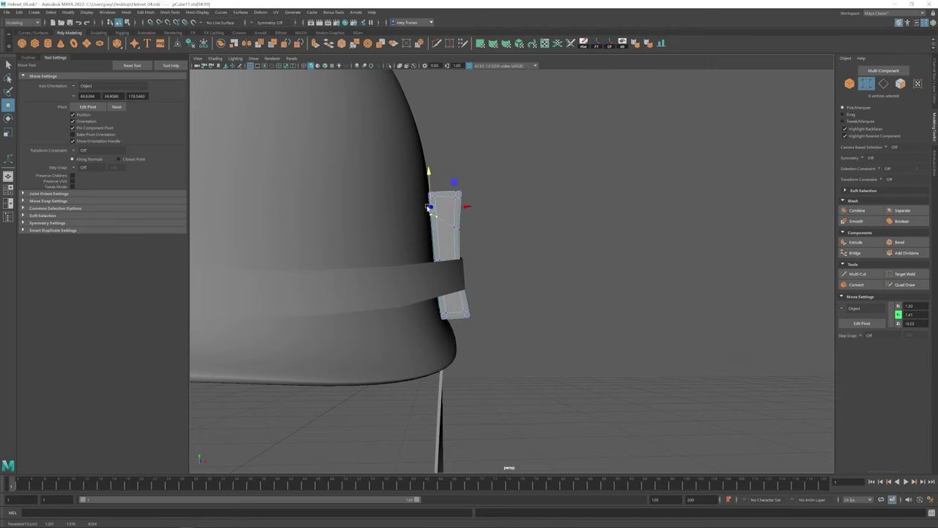
left_click_drag(429, 208, 513, 220, "alt")
left_click(145, 11)
left_click(168, 42)
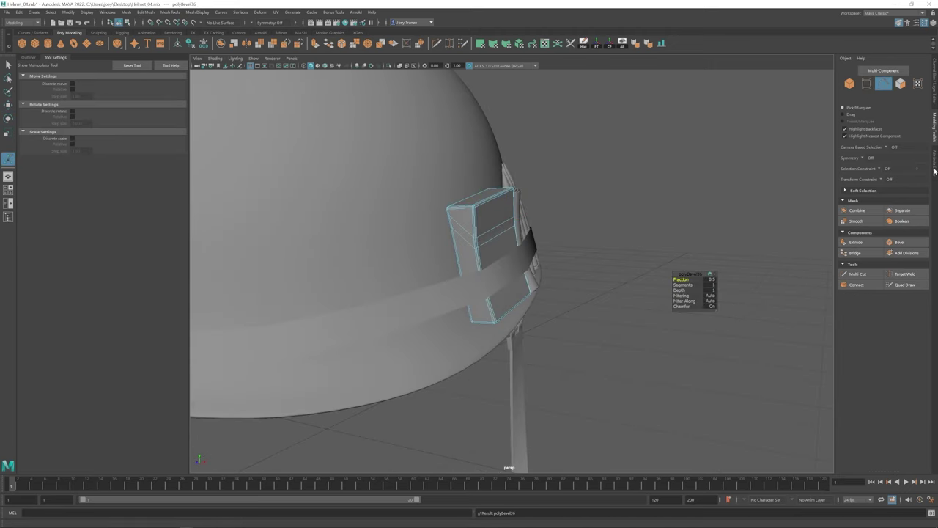
left_click(935, 170)
- Extrude the clip's faces and prepare to scale them
left_click_drag(469, 242, 448, 265, "alt")
key("q")
right_click_drag(448, 266, 444, 252)
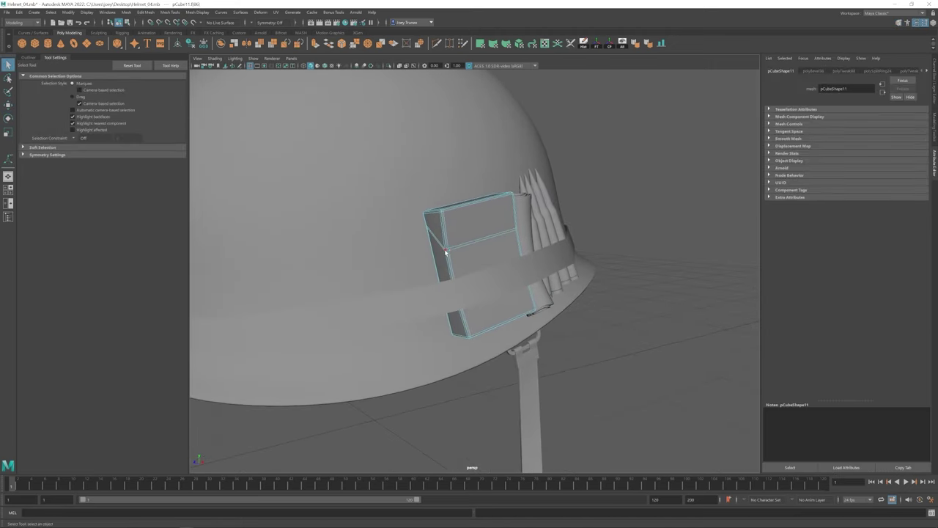
key("ctrl+e")
key("r")
- Move the clip's top vertices so the card sits flush against the curved dome
left_click_drag(466, 198, 540, 243, "alt")
left_click(516, 267)
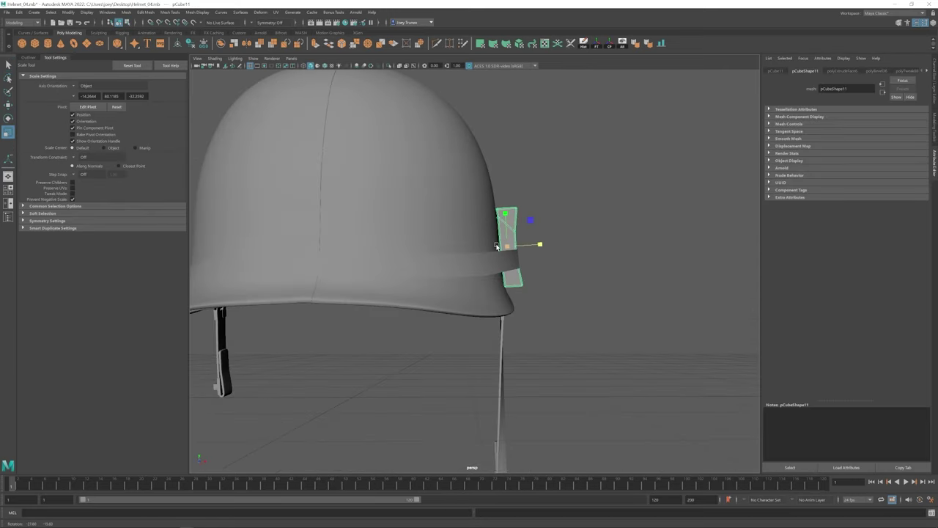
key("f")
key("w")
left_click_drag(477, 271, 222, 105, "alt")
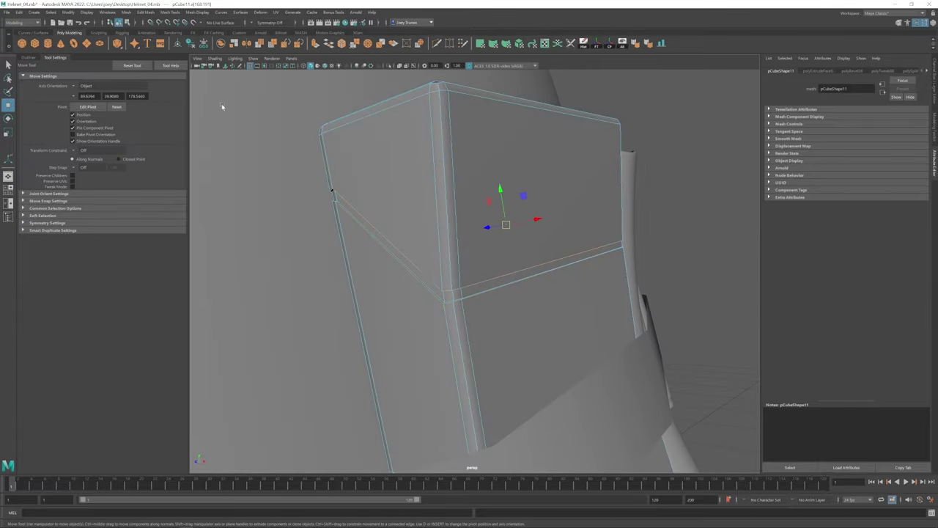
right_click_drag(638, 294, 656, 223)
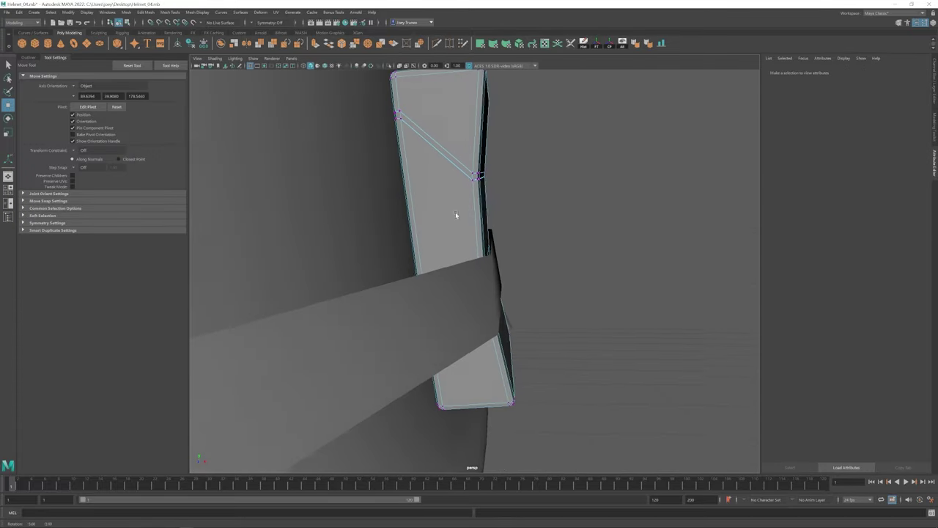
mouse_move(501, 163)
left_mouse_down()
mouse_move(475, 176)
mouse_move(523, 203)
mouse_move(498, 188)
mouse_move(477, 192)
left_mouse_up()
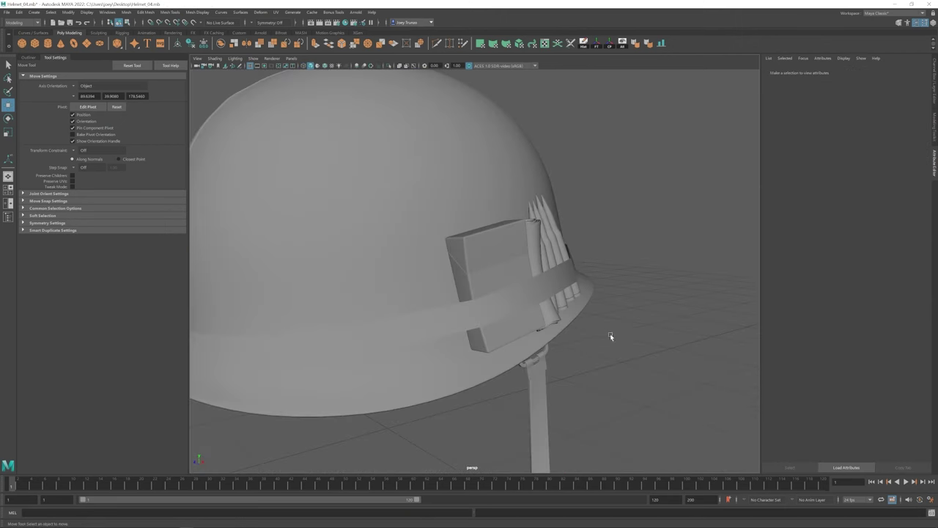
scroll(609, 335, "down", 3)
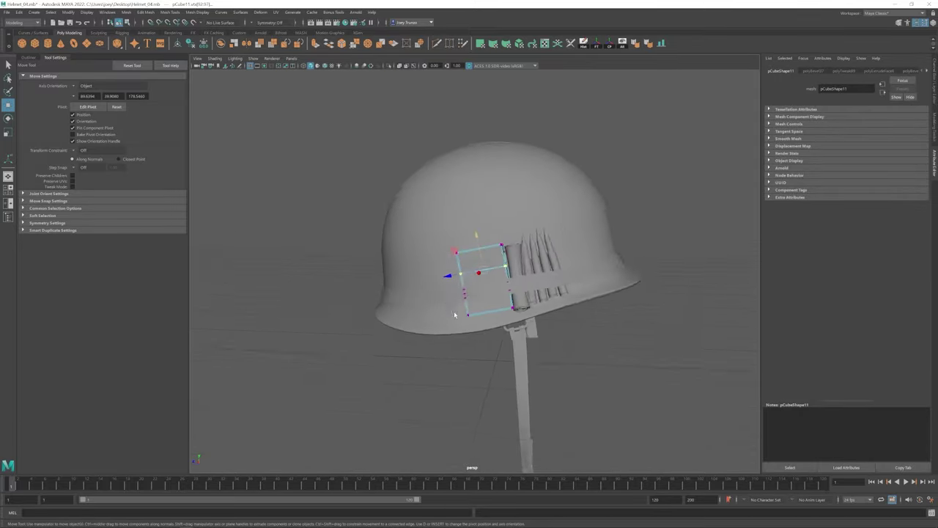
left_click(509, 320)
- Apply Mesh > Smooth to round off the clip box
left_click_drag(509, 320, 436, 315, "alt")
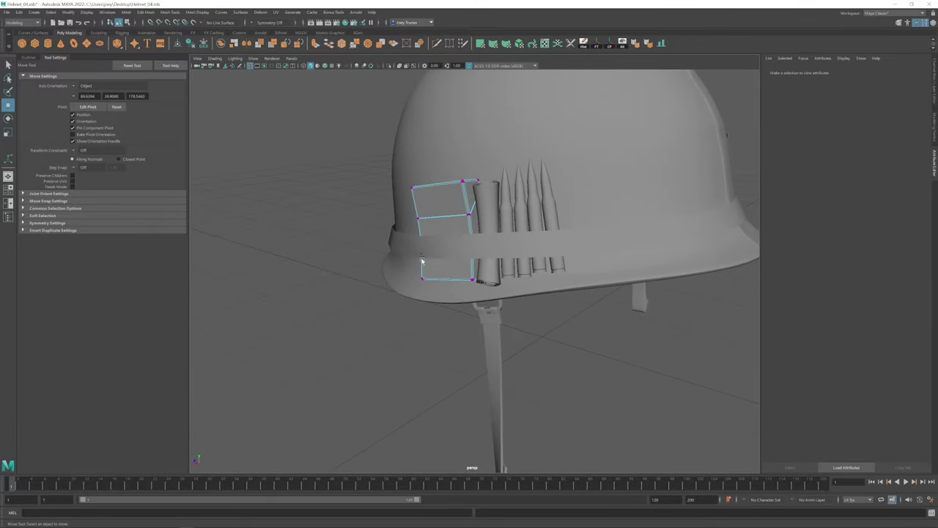
left_click(421, 260)
left_click_drag(422, 260, 484, 245, "alt")
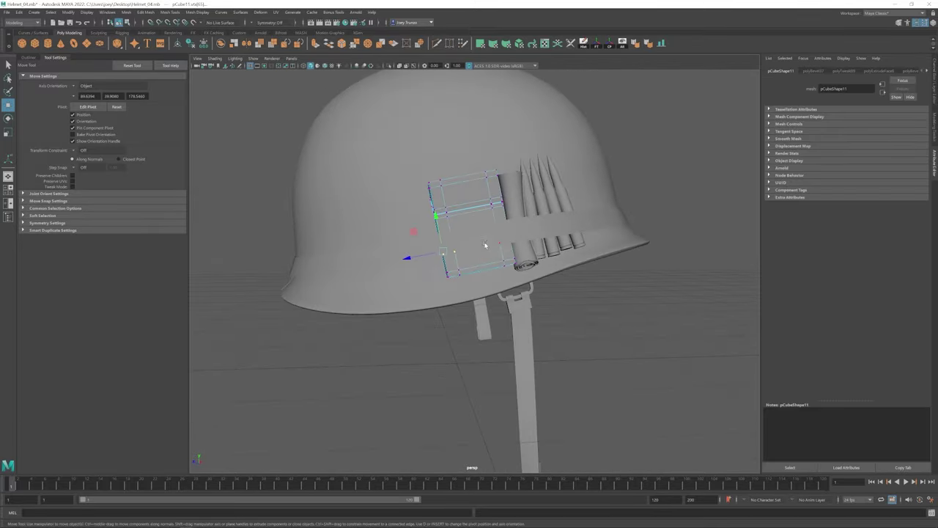
left_click(126, 12)
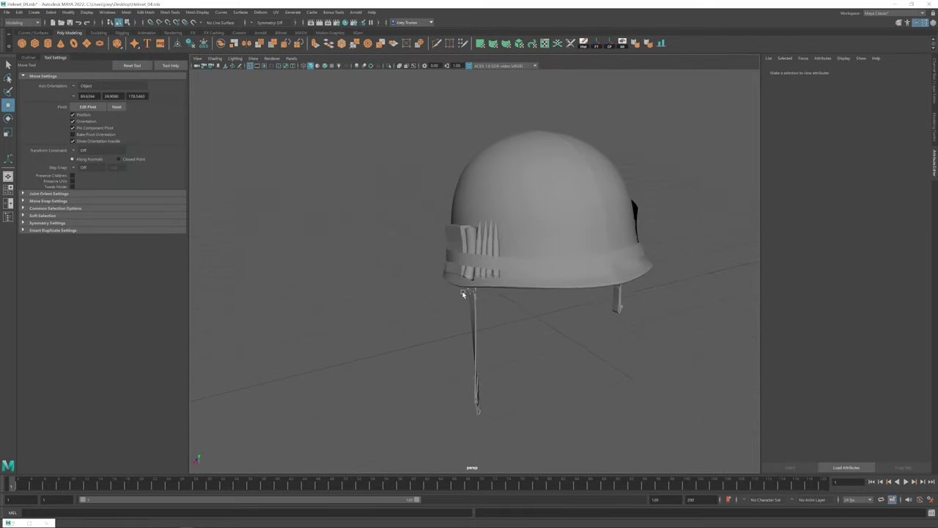
- Extrude the brim band to a thickness of 0.015
left_click_drag(460, 289, 539, 261, "alt")
left_click(539, 260)
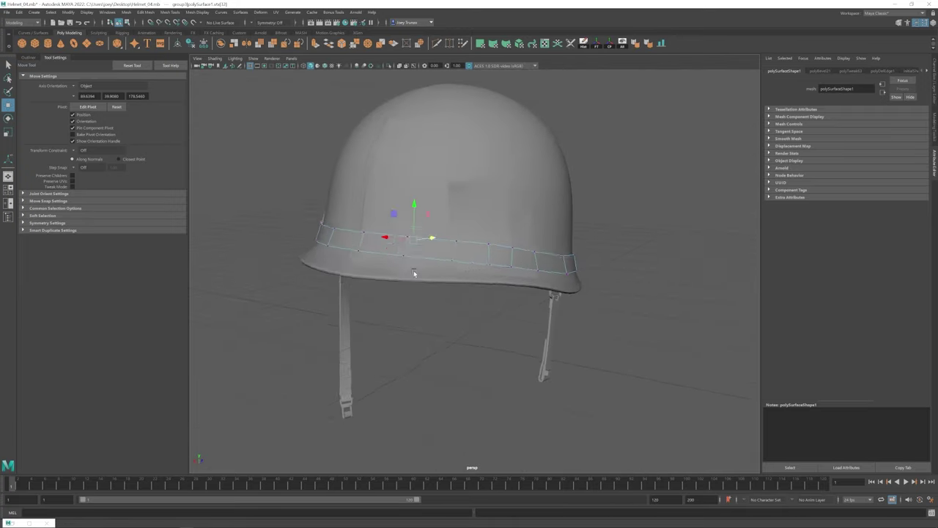
left_click_drag(389, 315, 525, 271, "alt")
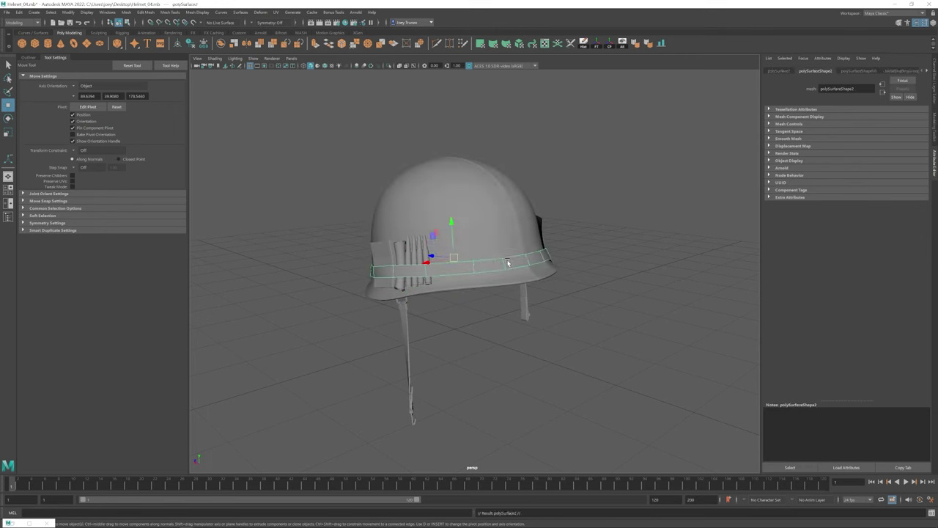
left_click(145, 12)
left_click(158, 82)
scroll(492, 272, "up", 5)
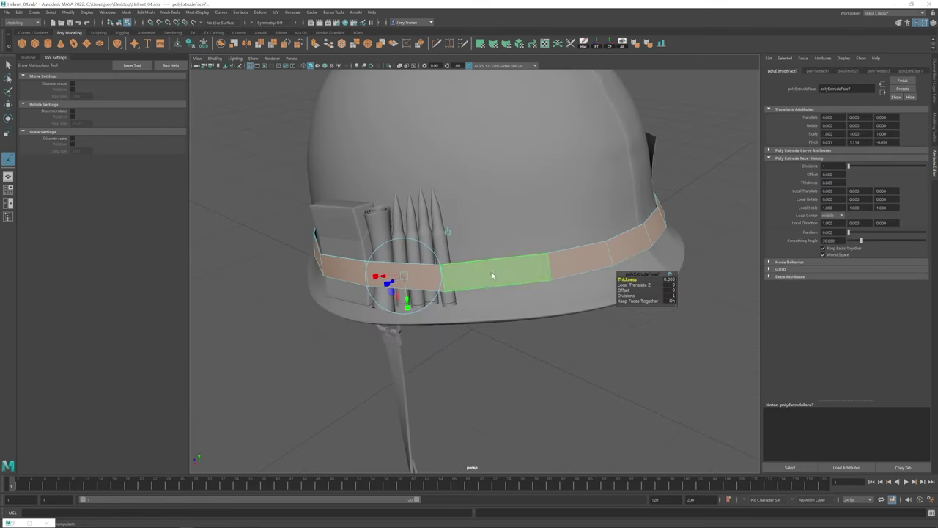
left_click_drag(492, 271, 513, 278, "alt")
key("F8")
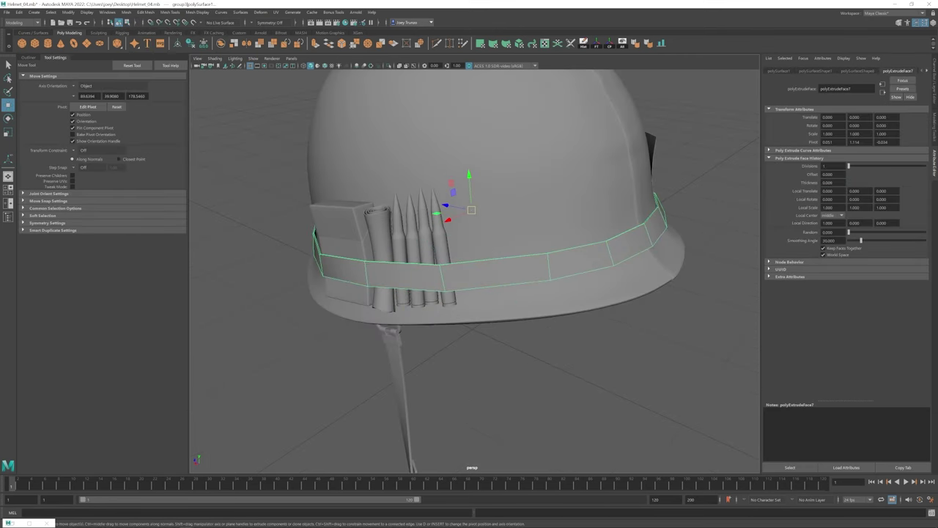
- Bevel the band's edges with 2 segments, then select band vertices in four-view layout
left_click_drag(704, 242, 727, 243, "alt")
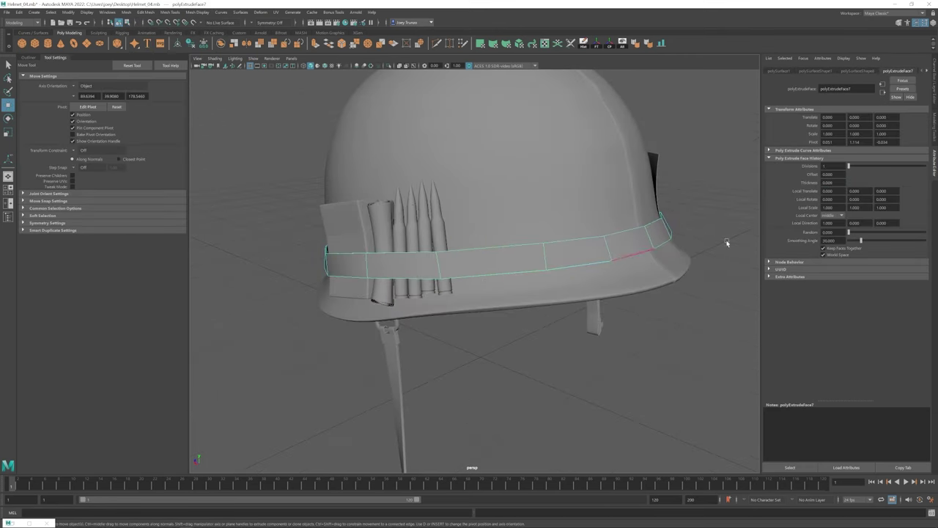
left_click(632, 246)
left_click_drag(632, 246, 337, 237, "alt")
key("ctrl+z")
key("ctrl+z")
key("ctrl+z")
key("ctrl+z")
key("ctrl+z")
key("ctrl+z")
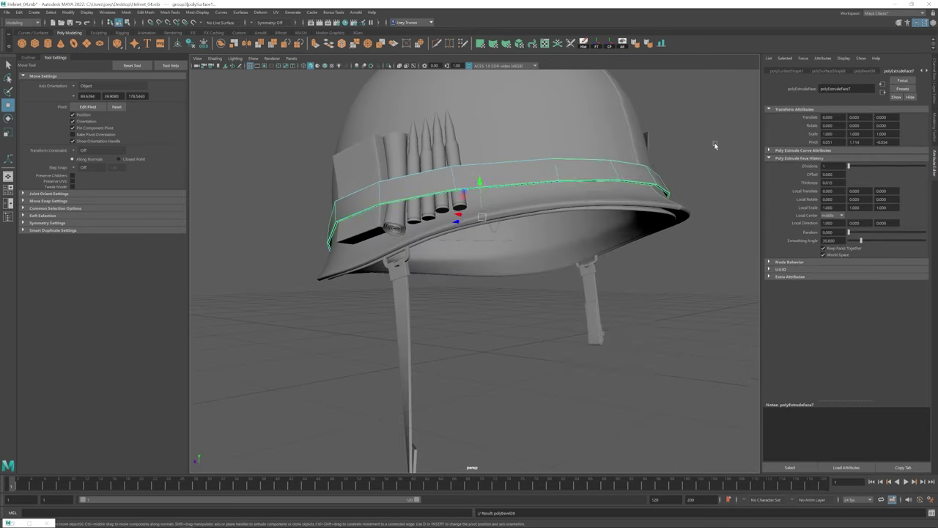
key("shift+z")
key("shift+z")
key("shift+z")
key("shift+z")
key("shift+z")
key("shift+z")
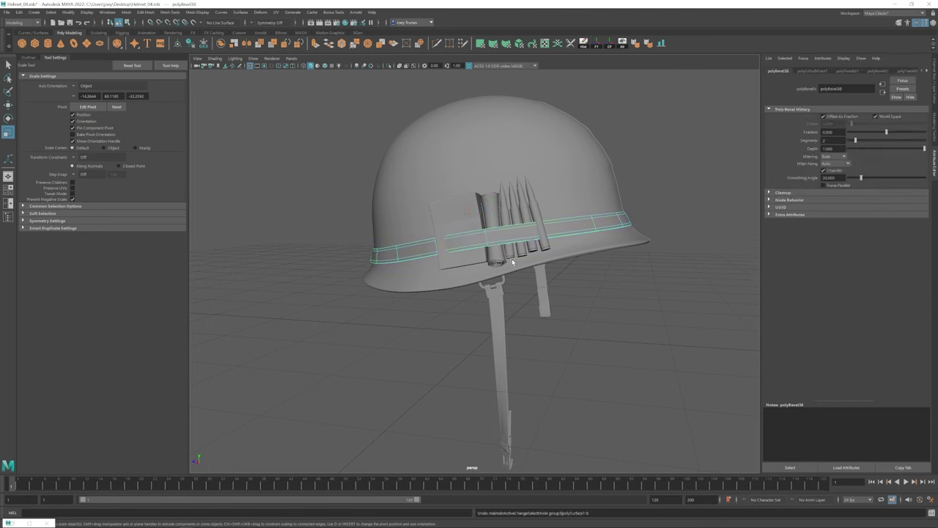
key("space")
left_click_drag(699, 125, 557, 179)
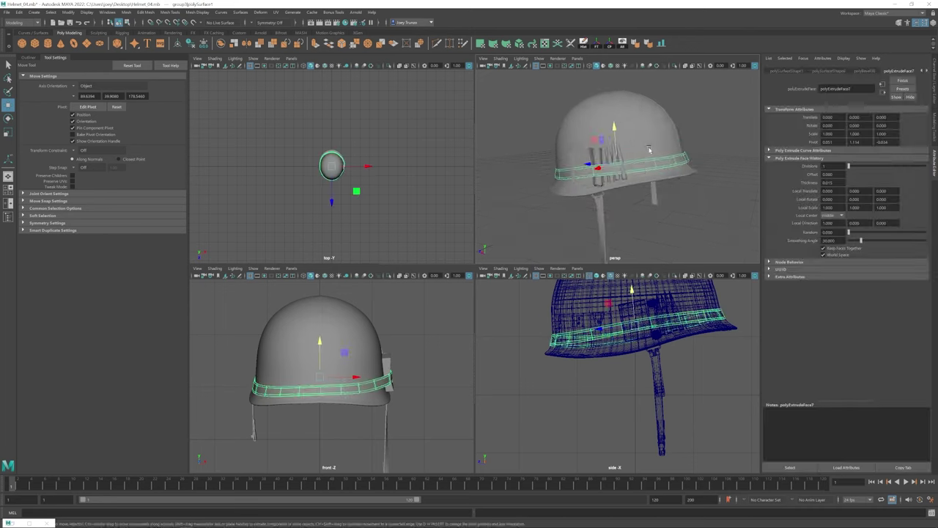
- Bevel the selected band edges with a fraction of 0.042
key("space")
scroll(469, 279, "up", 5)
left_click(468, 289)
left_click_drag(513, 220, 473, 275, "alt")
left_click_drag(473, 275, 488, 333)
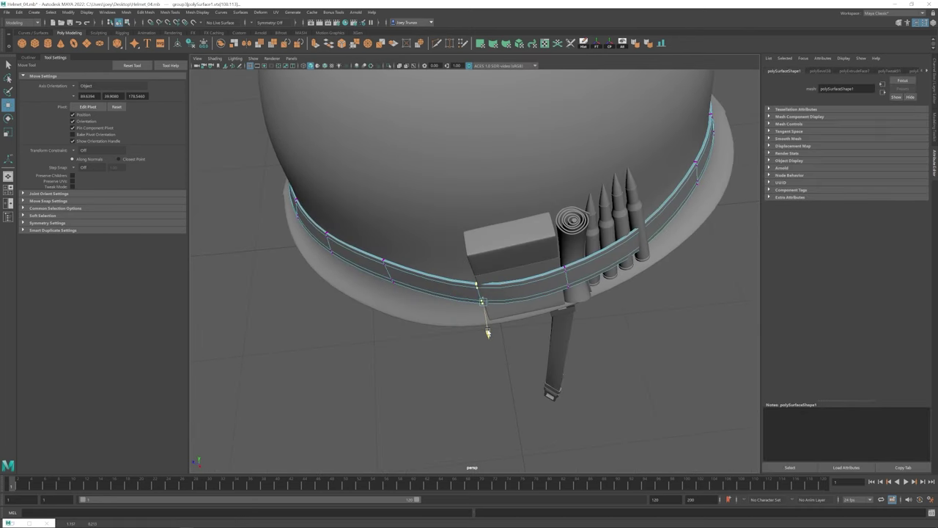
left_click_drag(505, 301, 533, 299, "alt")
left_click(146, 12)
left_click(154, 36)
key("g")
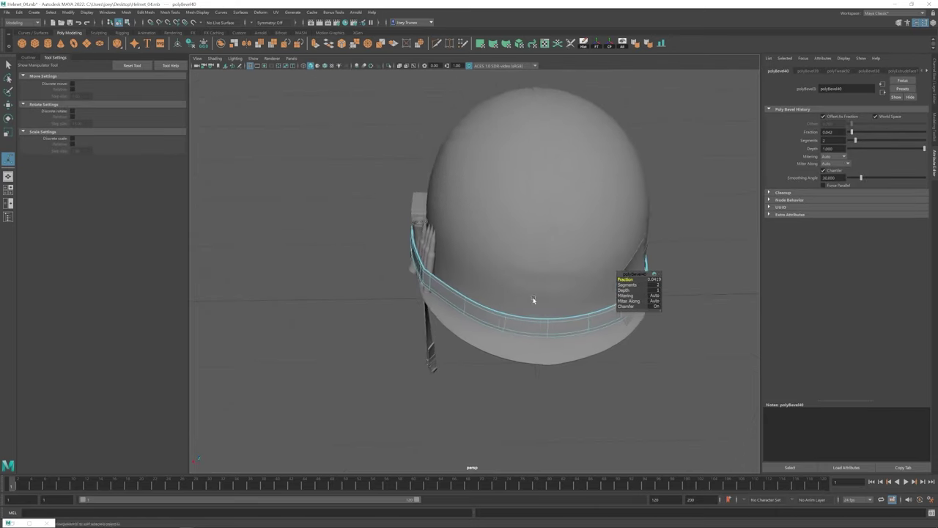
- Move individual band vertices so the band hugs the helmet shell
scroll(598, 334, "up", 5)
left_click_drag(597, 333, 530, 278, "alt")
key("w")
left_click(549, 192)
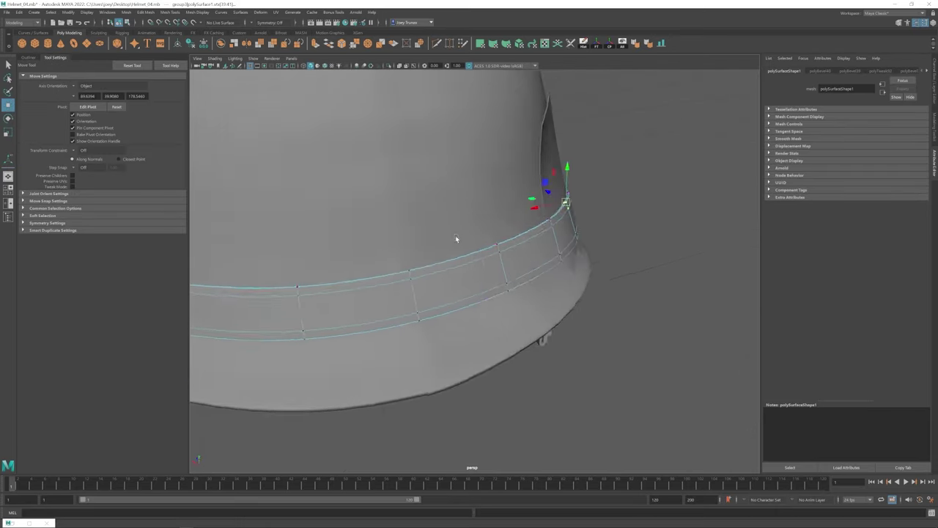
left_click_drag(457, 236, 486, 308, "alt")
right_click(576, 211)
left_click(587, 242)
left_click(528, 228)
left_click_drag(527, 228, 491, 269, "alt")
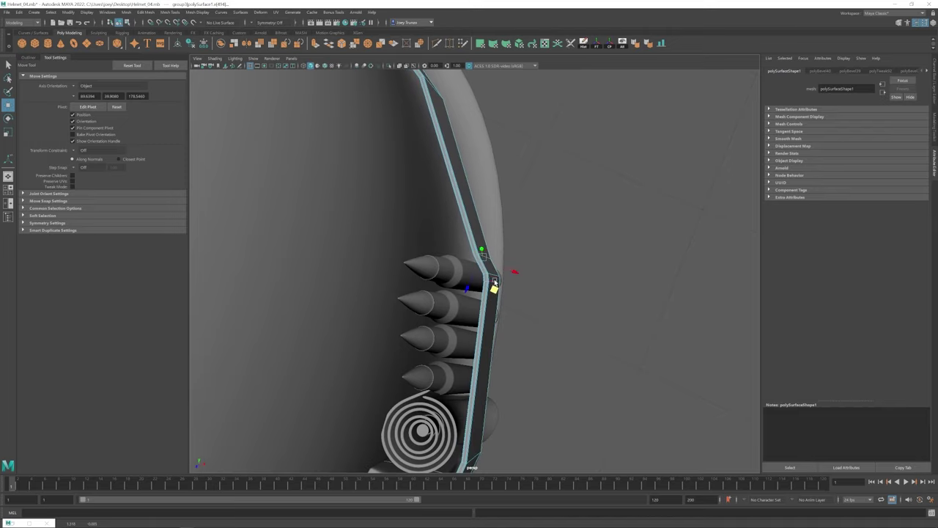
left_click_drag(498, 305, 538, 245, "alt")
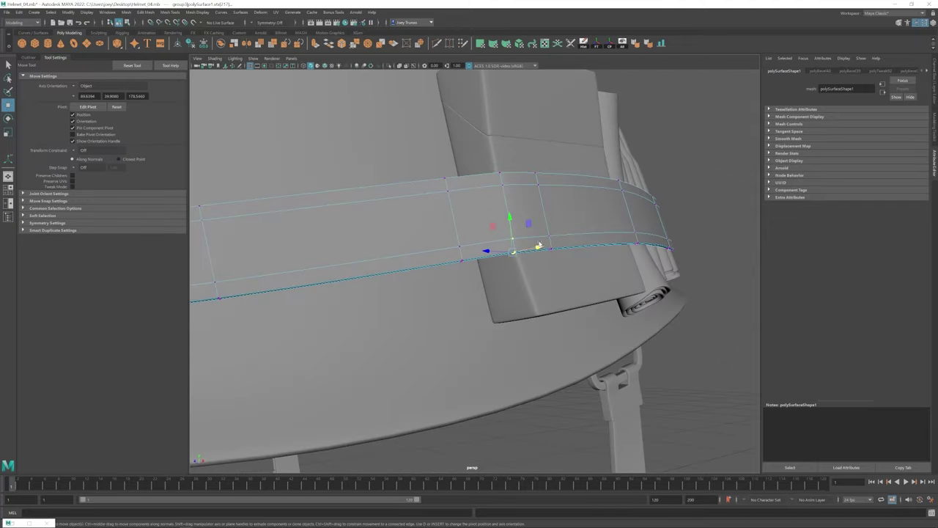
left_click_drag(502, 276, 483, 271, "alt")
- Clear the selection, then frame and orbit around the whole finished helmet
left_click(342, 281)
key("f")
right_click_drag(483, 271, 359, 299, "alt")
left_click_drag(475, 309, 448, 319, "alt")
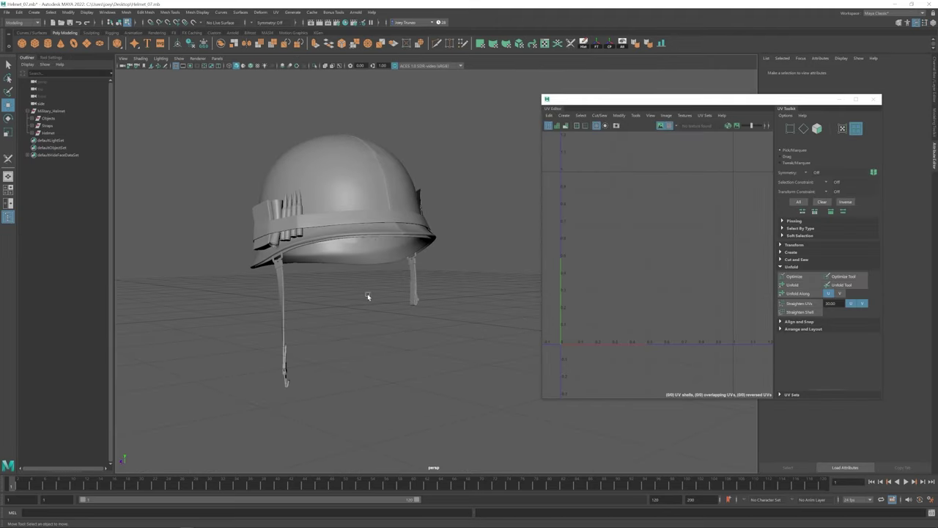
mouse_move(368, 296)
left_mouse_down("alt")
mouse_move(329, 293)
mouse_move(370, 295)
mouse_move(362, 311)
left_mouse_up("alt")
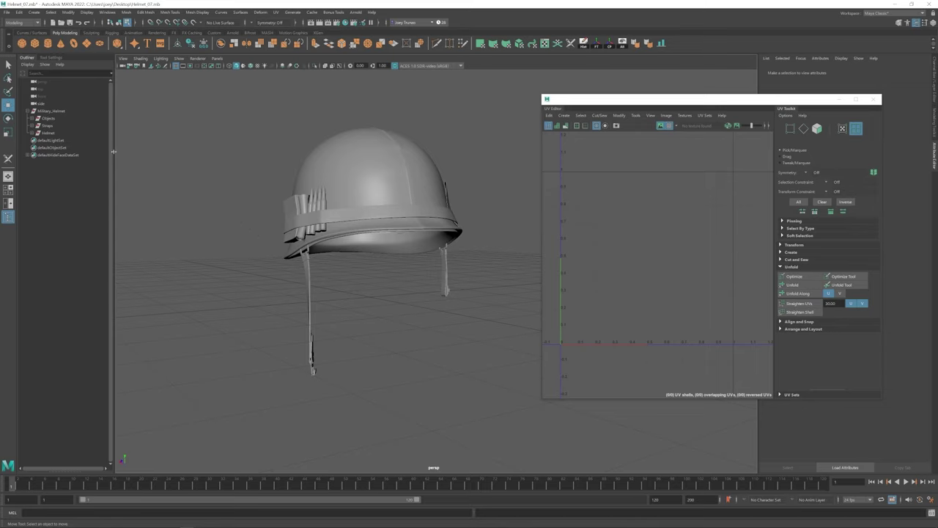
- Inspect the UV layouts of the Objects, Straps and Helmet parts in turn
left_click(51, 118)
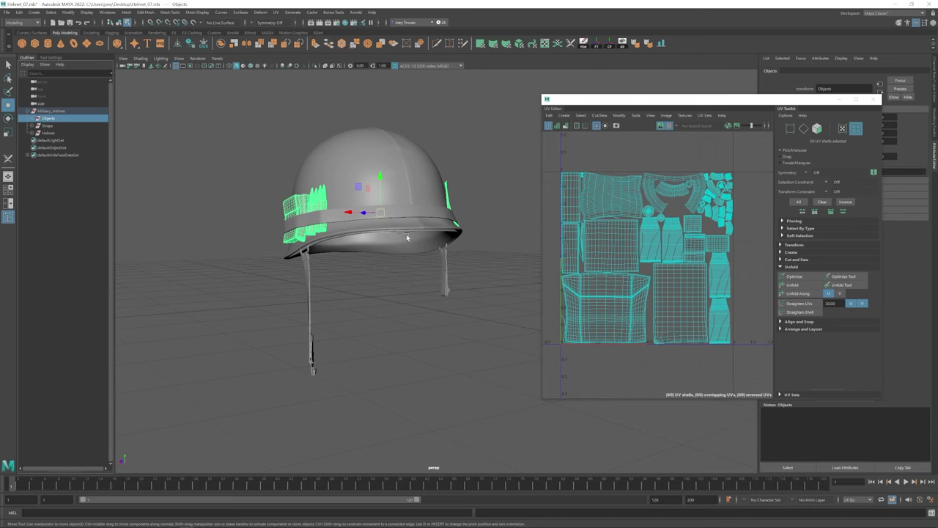
left_click_drag(408, 237, 701, 287, "alt")
left_click(50, 126)
left_click_drag(283, 271, 325, 283, "alt")
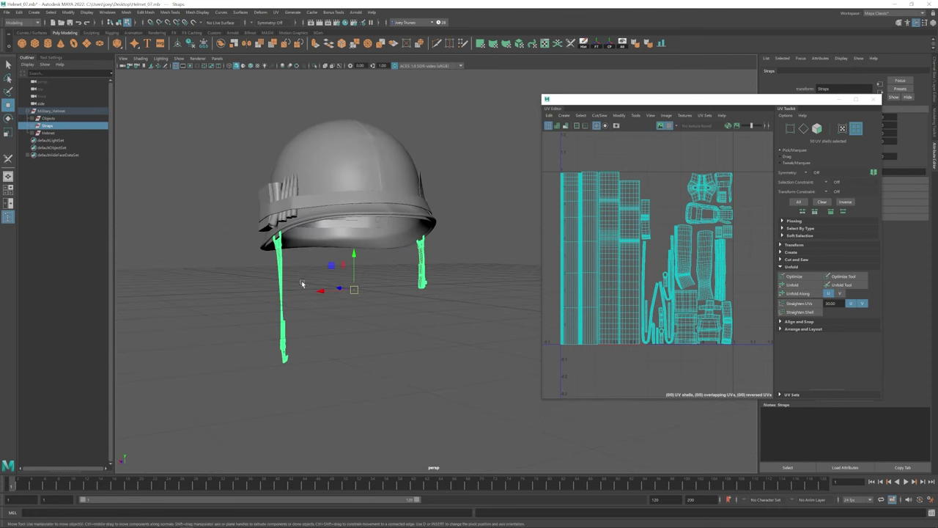
left_click(49, 134)
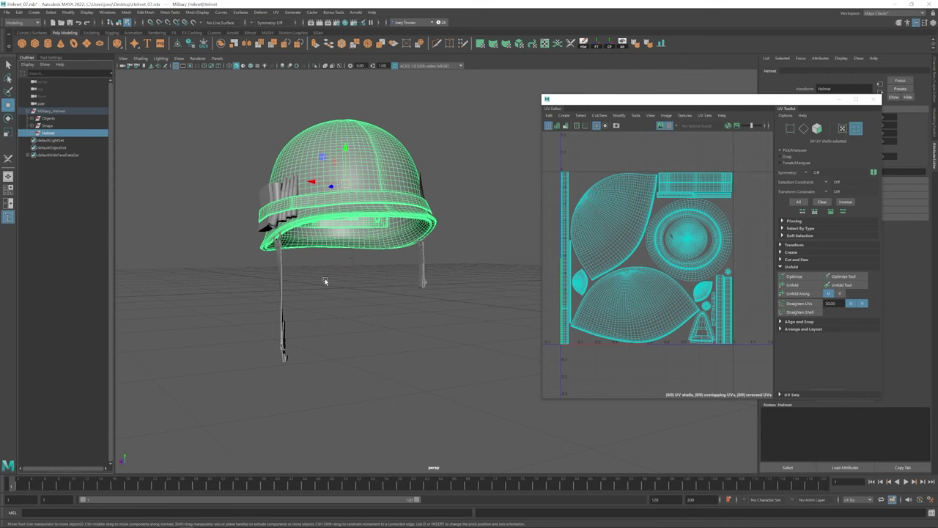
left_click_drag(328, 268, 406, 279, "alt")
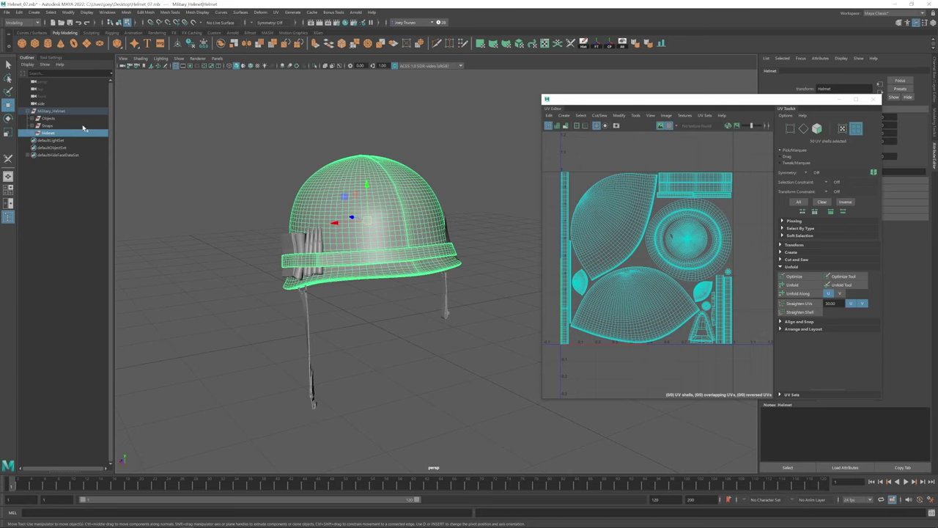
- Review the whole Military_Helmet group's UVs, then close the UV Editor and deselect
left_click(52, 111)
left_click_drag(322, 282, 388, 235, "alt")
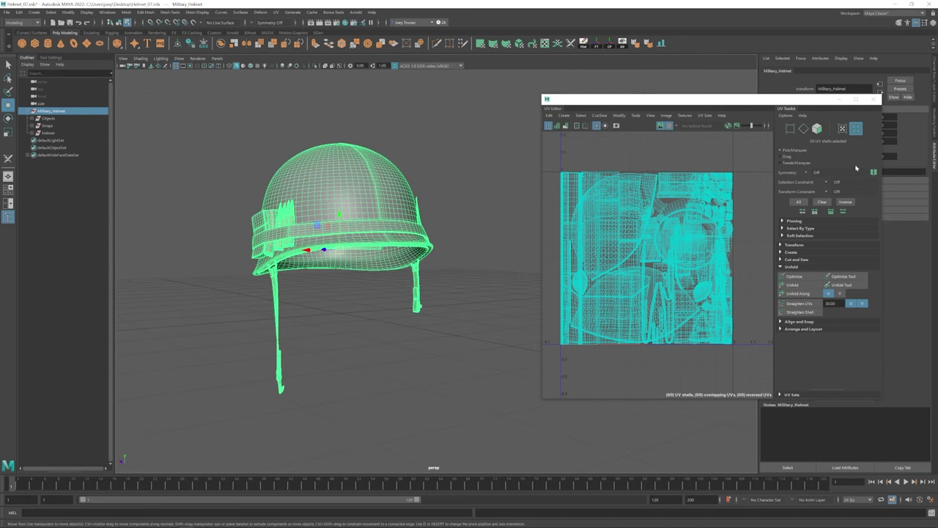
left_click(875, 98)
left_click(498, 202)
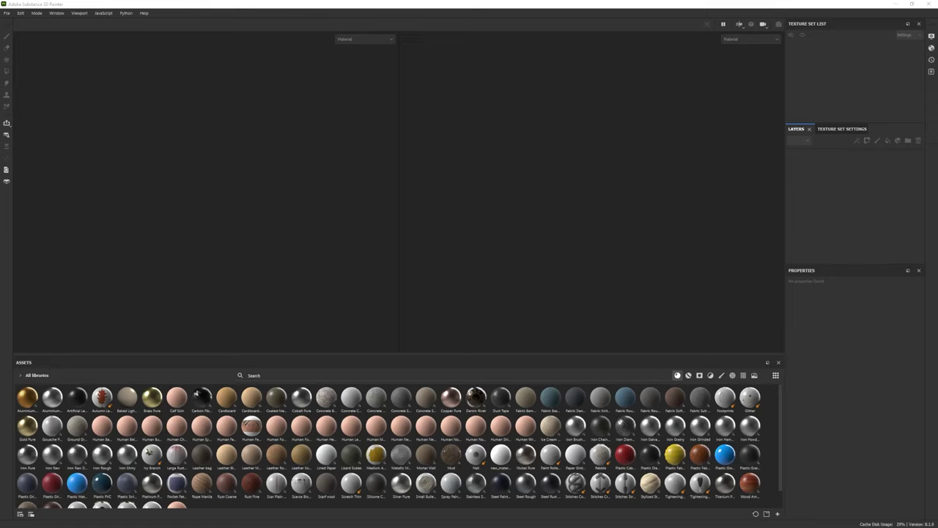
- Create a new project from the exported helmet FBX model
left_click(8, 14)
left_click(22, 25)
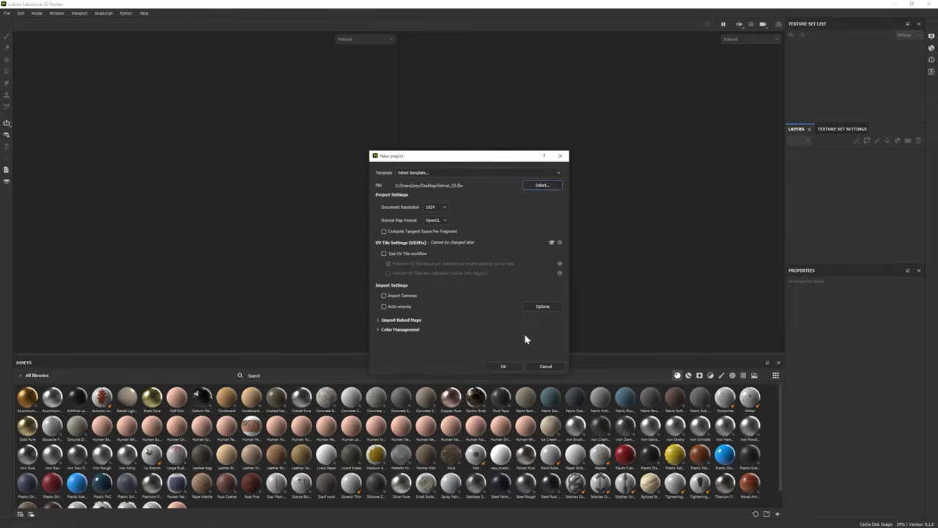
left_click(502, 366)
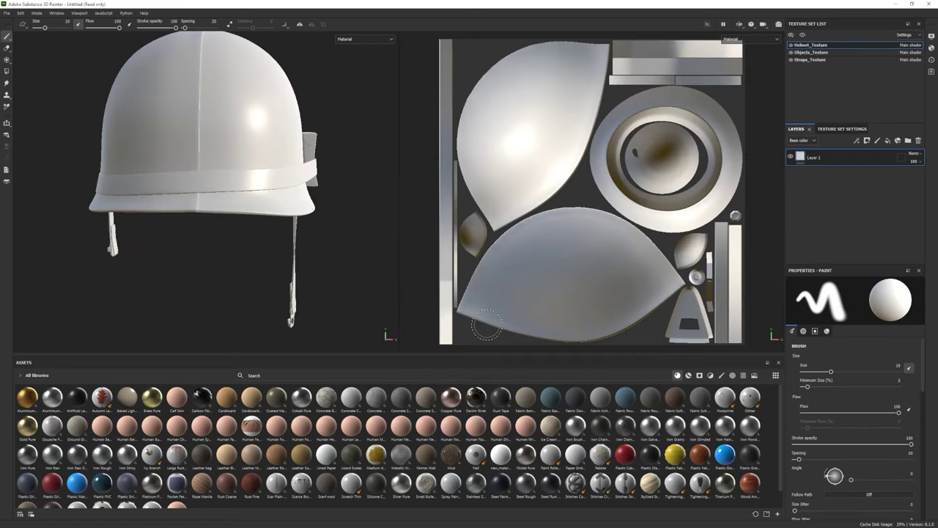
- Check the UVs of the Objects, Straps and Helmet texture sets
left_click_drag(389, 226, 231, 238, "alt")
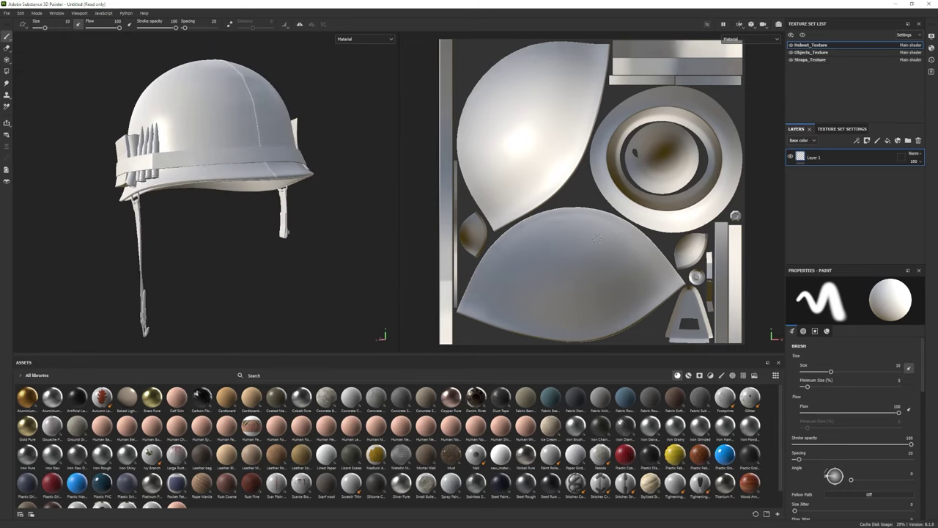
left_click(811, 52)
left_click(810, 59)
left_click(811, 44)
- Set up mesh map baking at 4096 output size, using the low-poly mesh as high poly
left_click(842, 129)
scroll(859, 224, "down", 3)
scroll(863, 237, "down", 2)
left_click(893, 221)
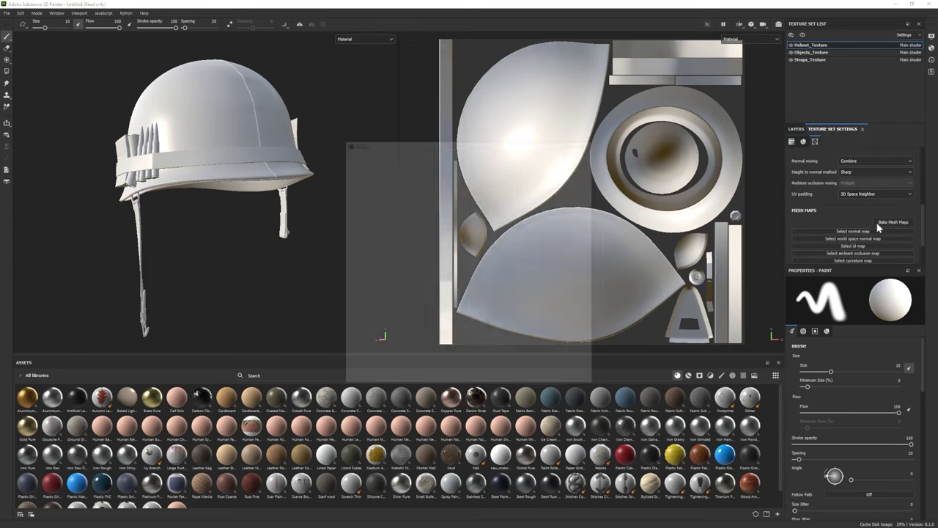
left_click(437, 167)
left_click(450, 220)
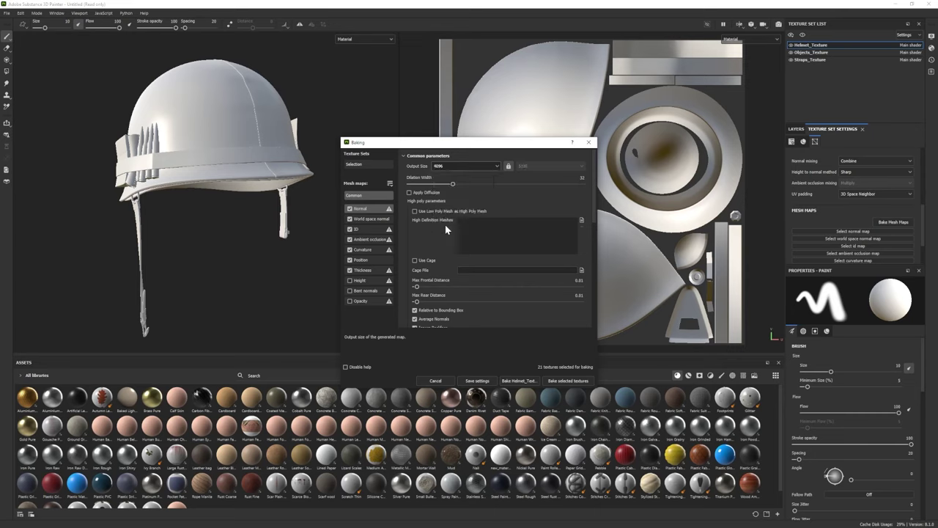
left_click(433, 211)
- Bake the selected mesh maps and inspect the baked occlusion on the helmet
scroll(555, 294, "down", 1)
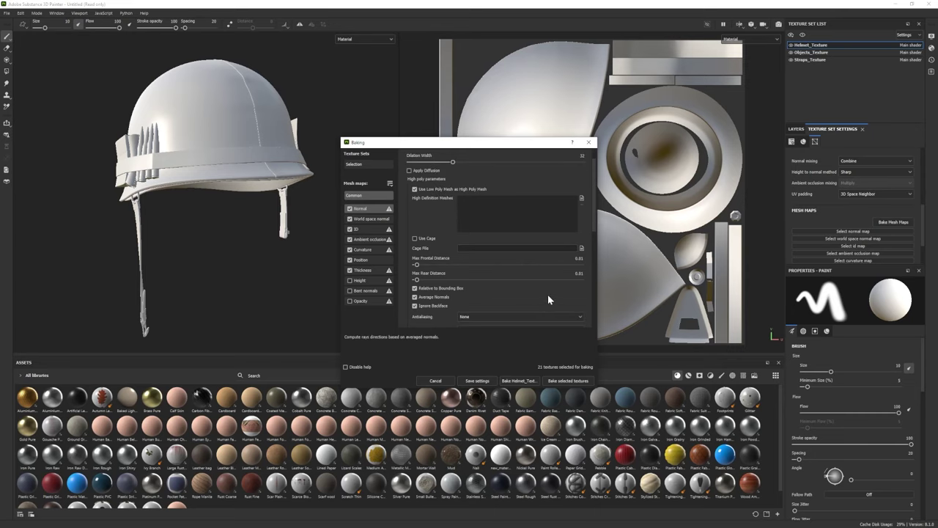
scroll(542, 297, "down", 3)
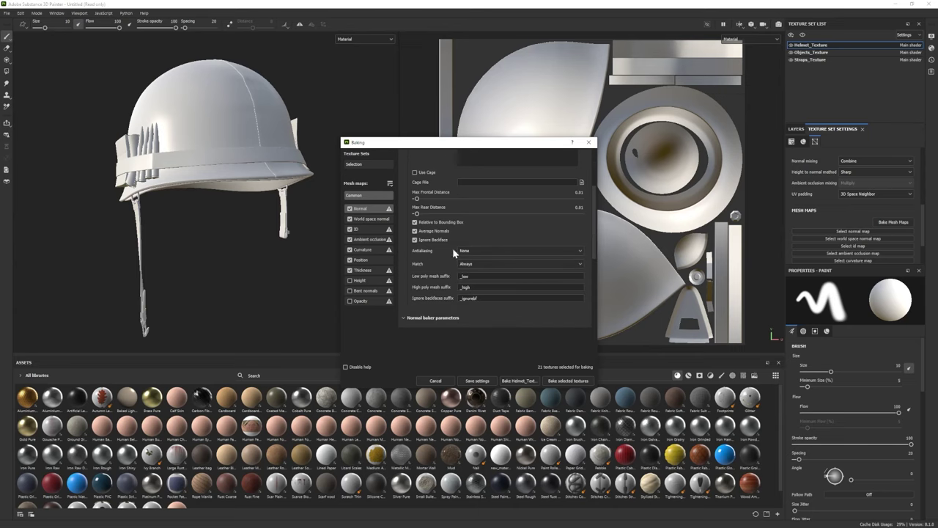
left_click(547, 380)
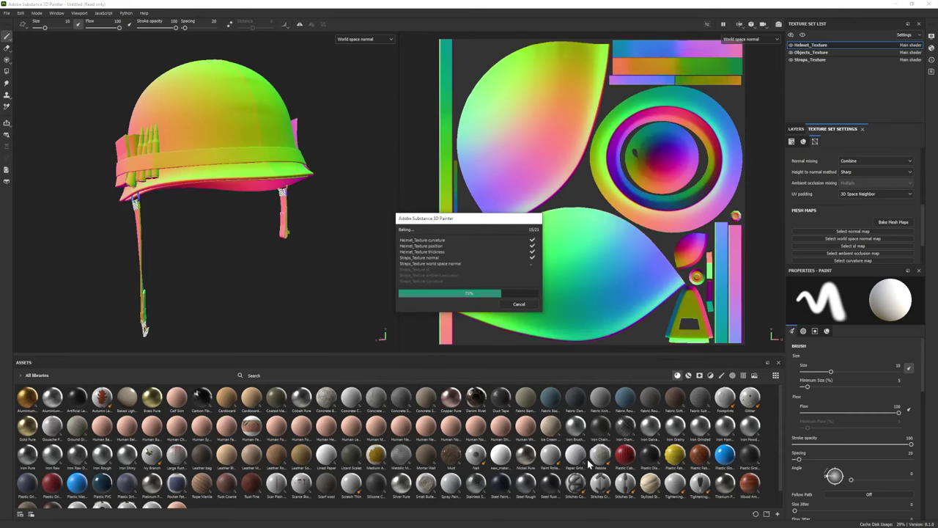
mouse_move(247, 235)
left_mouse_down("alt")
mouse_move(307, 242)
mouse_move(94, 198)
left_mouse_up("alt")
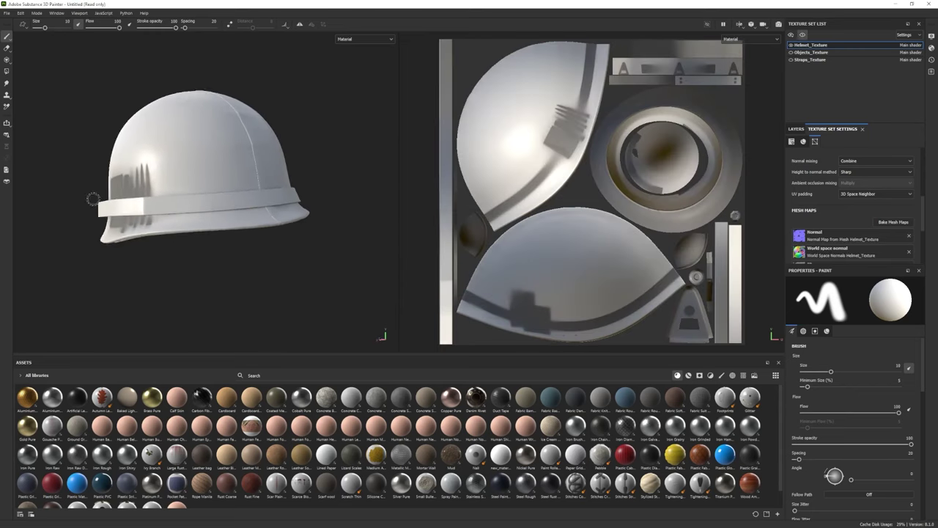
right_click_drag(93, 199, 253, 267, "alt")
left_click(797, 128)
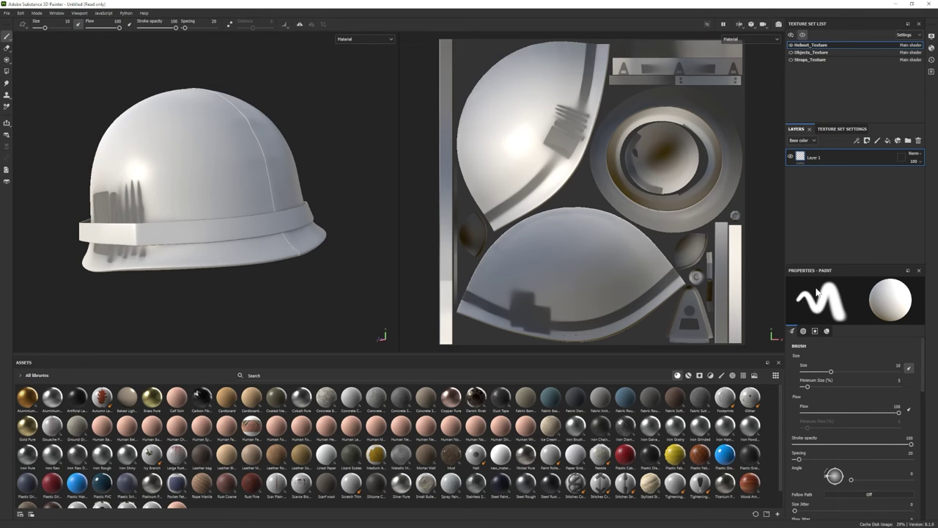
- Apply the Fabric WOODLAND Dirty material to the helmet and hide its Dirt layer
left_click(688, 375)
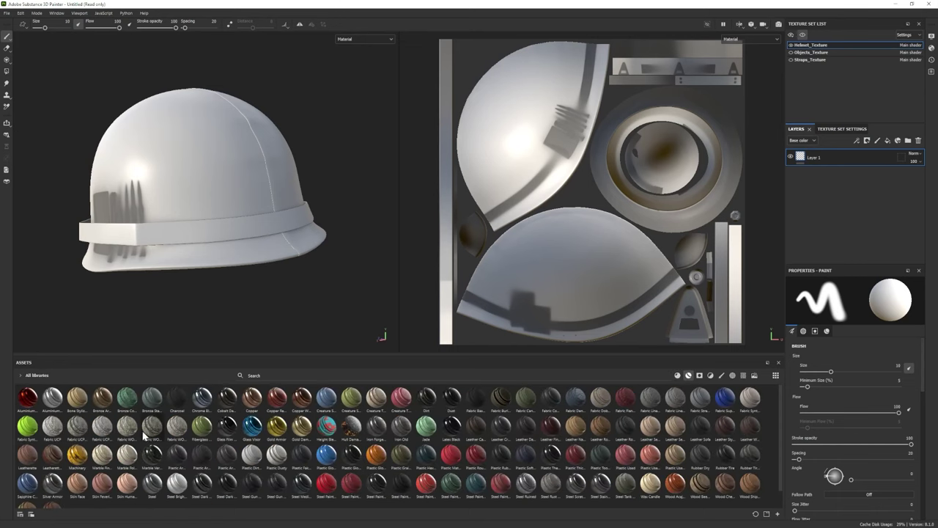
mouse_move(147, 434)
left_click_drag(147, 434, 843, 176)
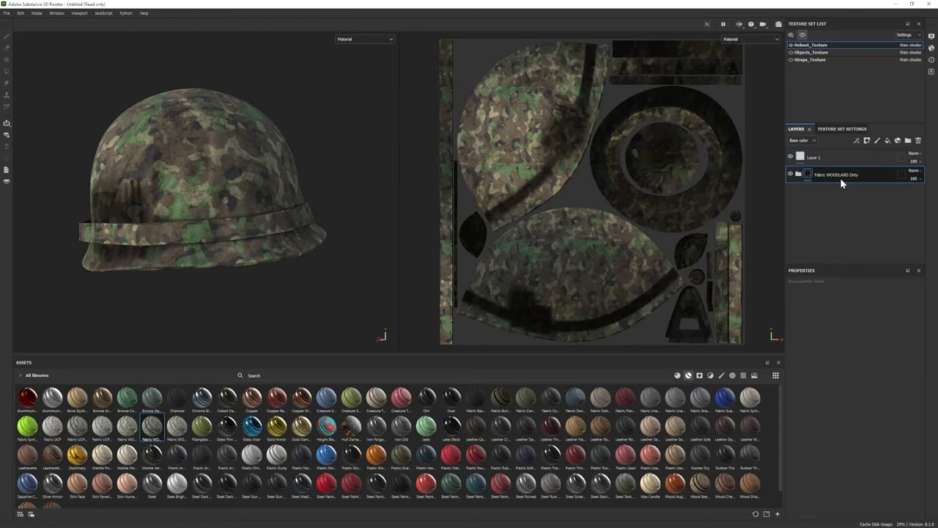
left_click(798, 174)
left_click(790, 209)
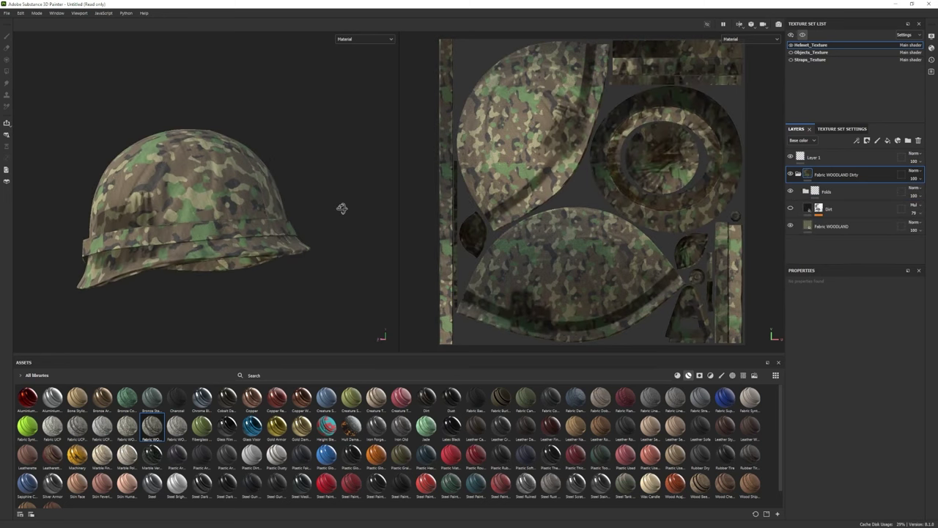
left_click_drag(341, 207, 284, 213, "alt")
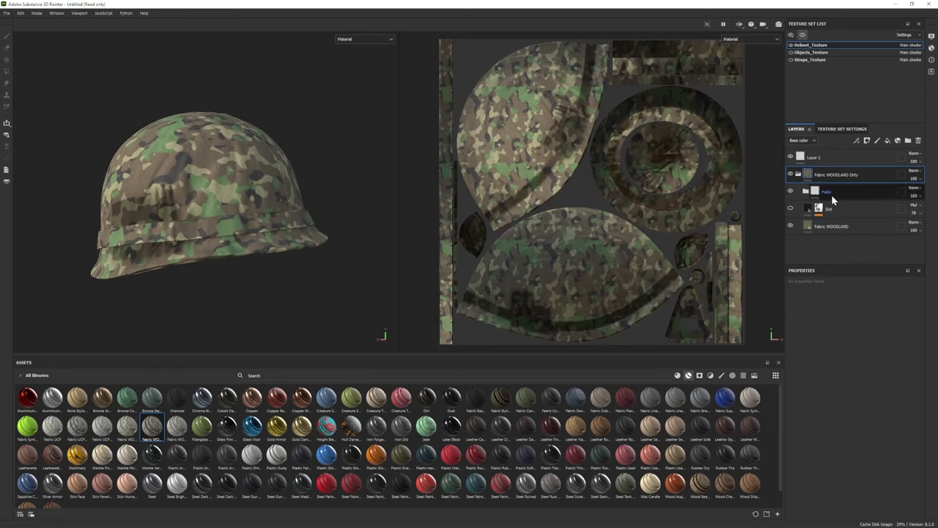
- Set the Fabric WOODLAND fill layer's normal intensity to 0
left_click(831, 231)
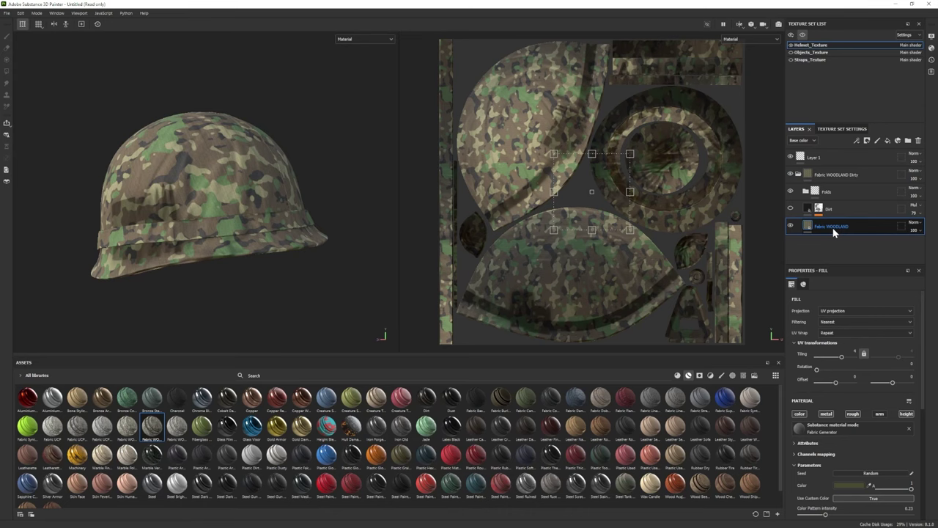
left_click_drag(338, 192, 233, 285, "alt")
scroll(844, 413, "down", 3)
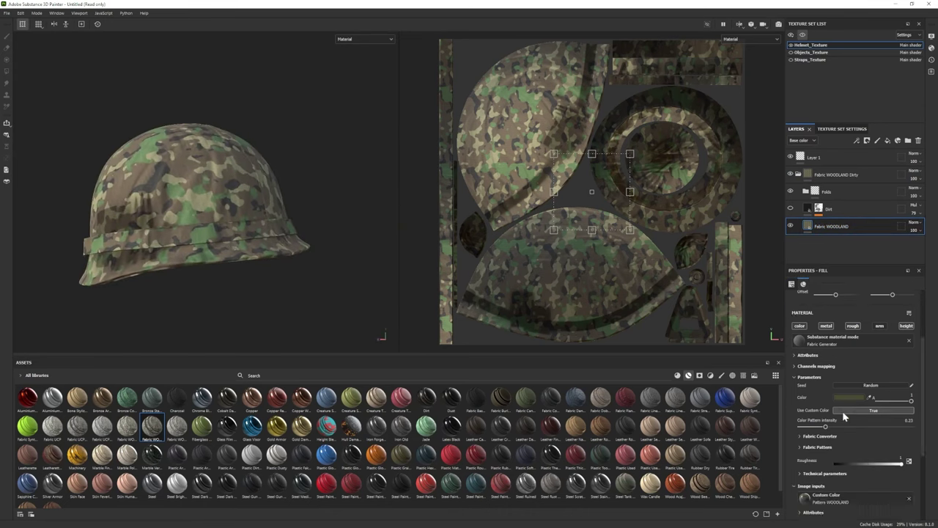
left_click(825, 473)
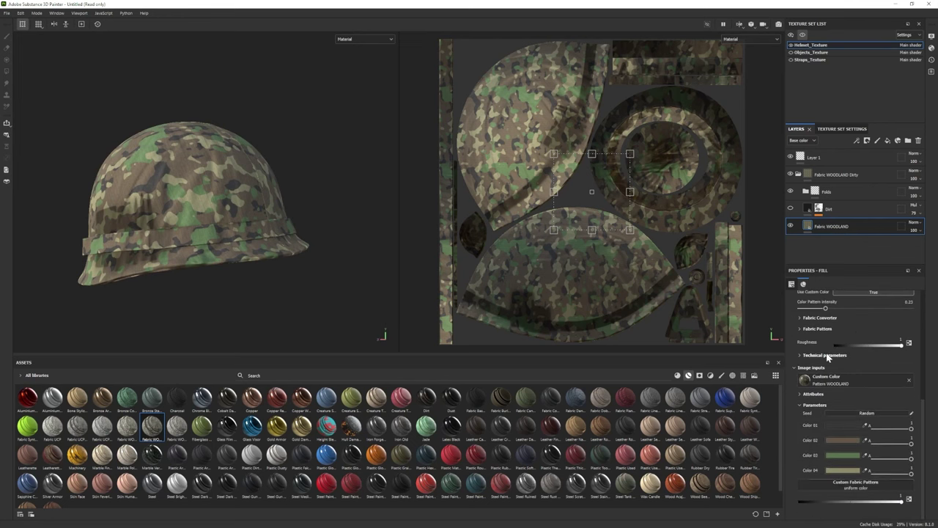
scroll(833, 410, "down", 3)
left_click_drag(275, 299, 277, 288, "alt")
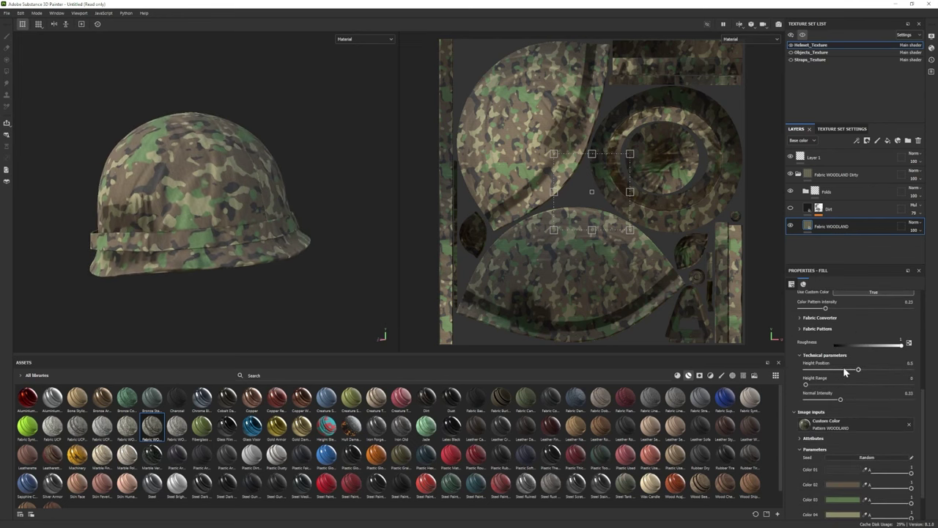
left_click_drag(822, 402, 805, 399)
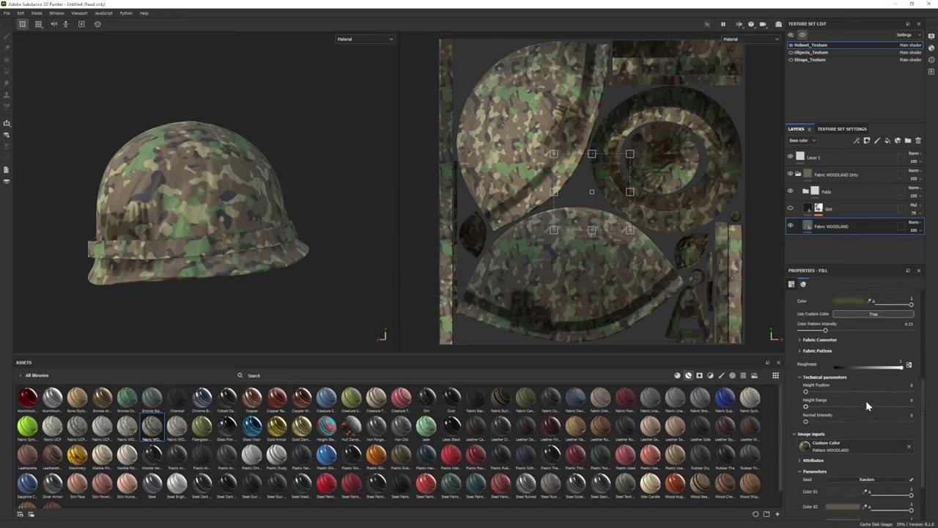
- Start editing the Color 02 camouflage colour
scroll(871, 398, "down", 2)
left_click(849, 439)
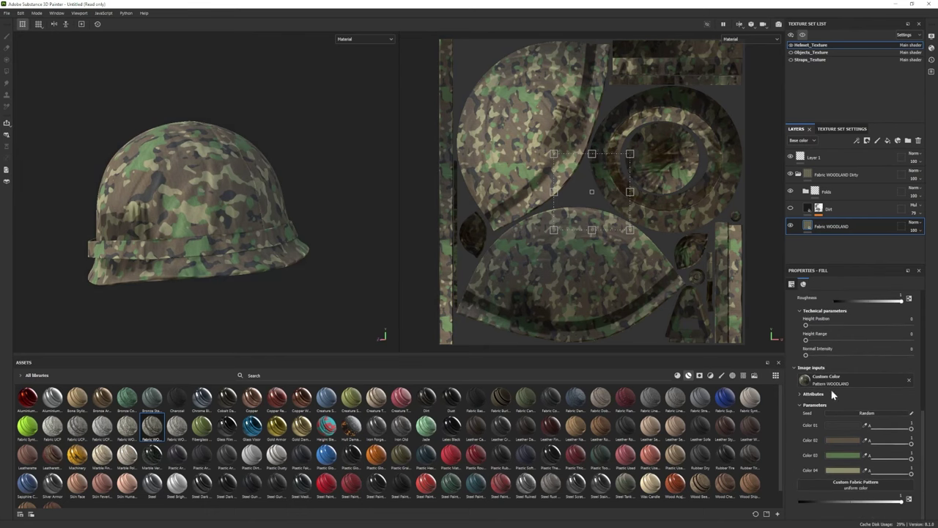
left_click_drag(220, 175, 253, 146, "alt")
- Darken the camo's Color 04 toward a muted olive
left_click(849, 456)
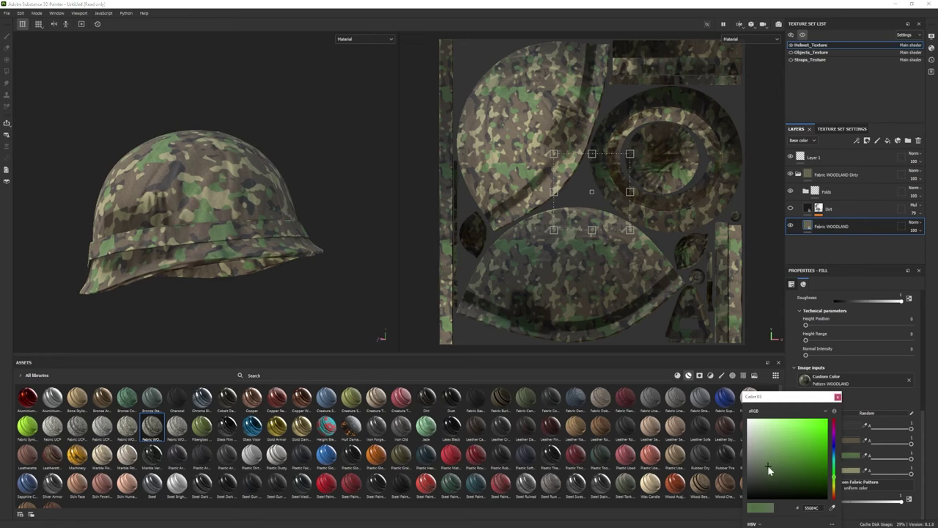
key("Escape")
left_click(837, 473)
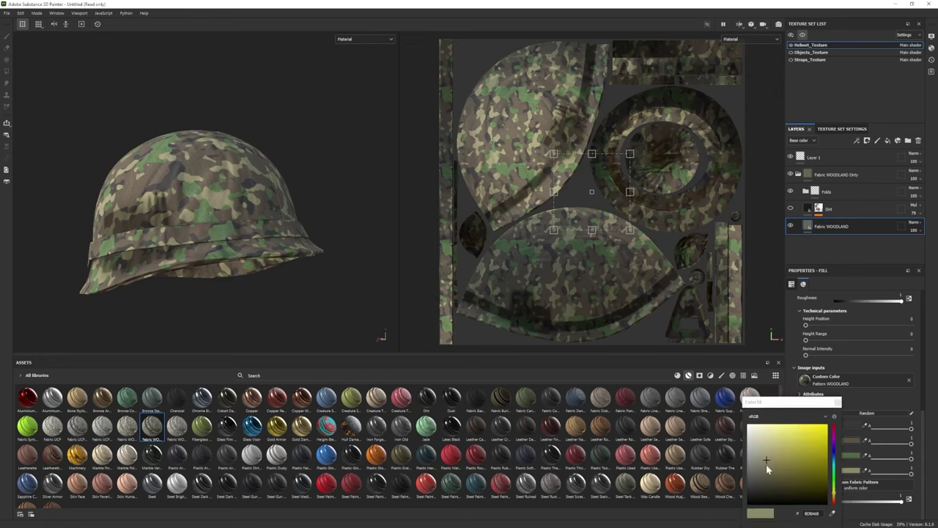
left_click(761, 465)
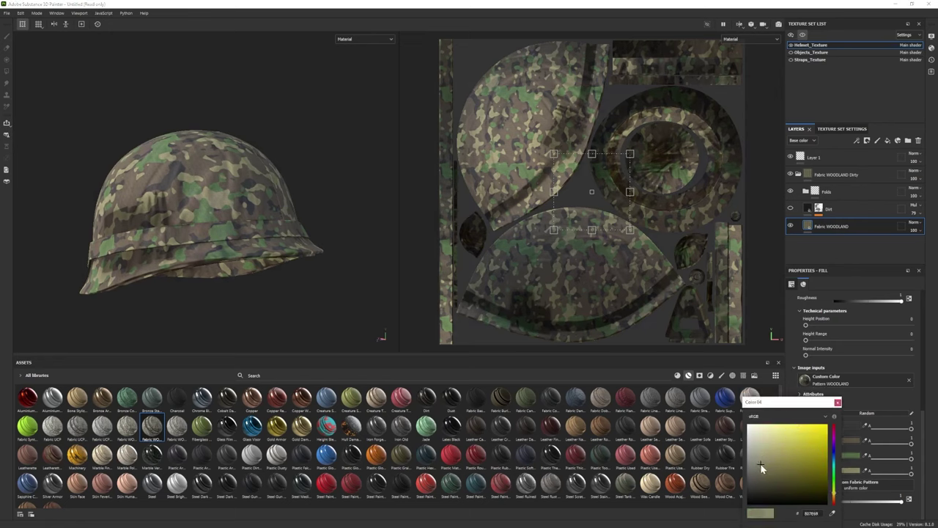
left_click_drag(759, 463, 759, 464)
left_click_drag(293, 191, 315, 282, "alt")
left_click(843, 472)
left_click(843, 473)
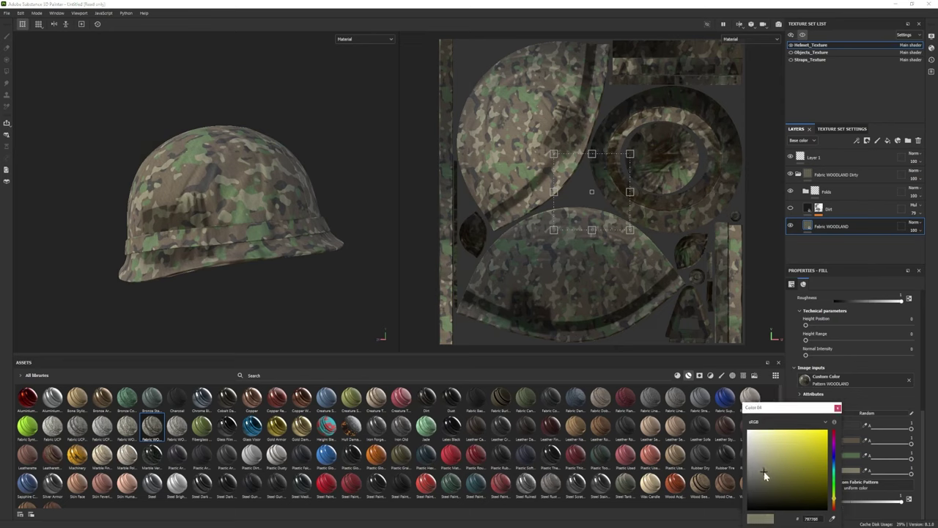
- Tweak the Color 03 green and begin rotating the camo pattern to about 11 degrees
left_click(849, 445)
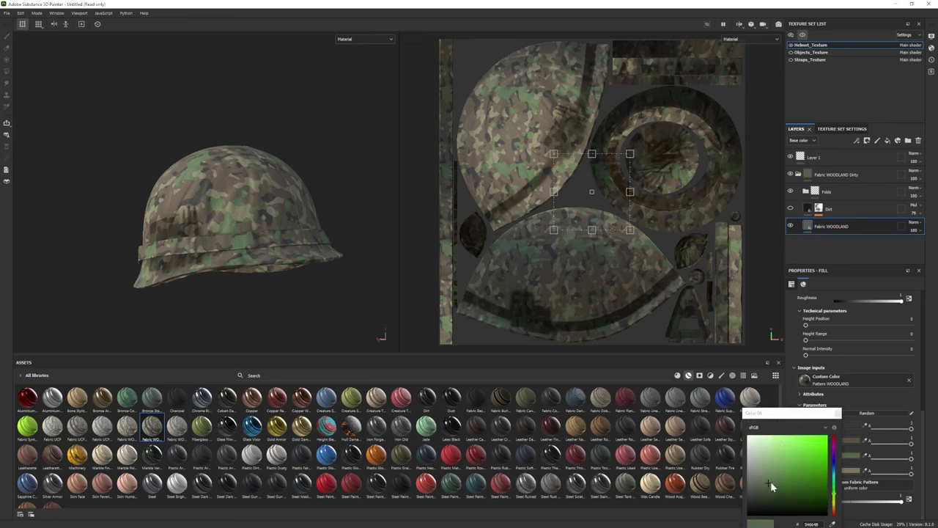
left_click_drag(771, 485, 764, 486)
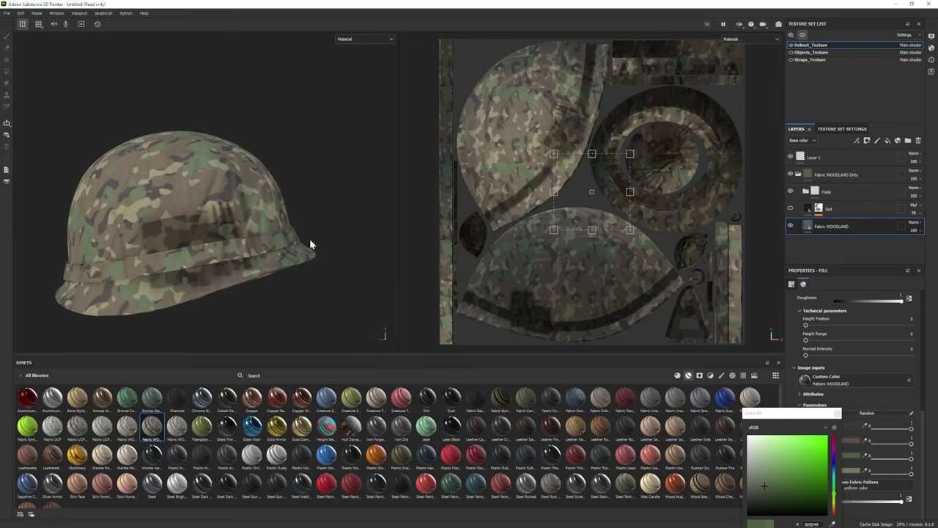
left_click(838, 413)
scroll(843, 389, "up", 3)
left_click_drag(815, 371, 820, 373)
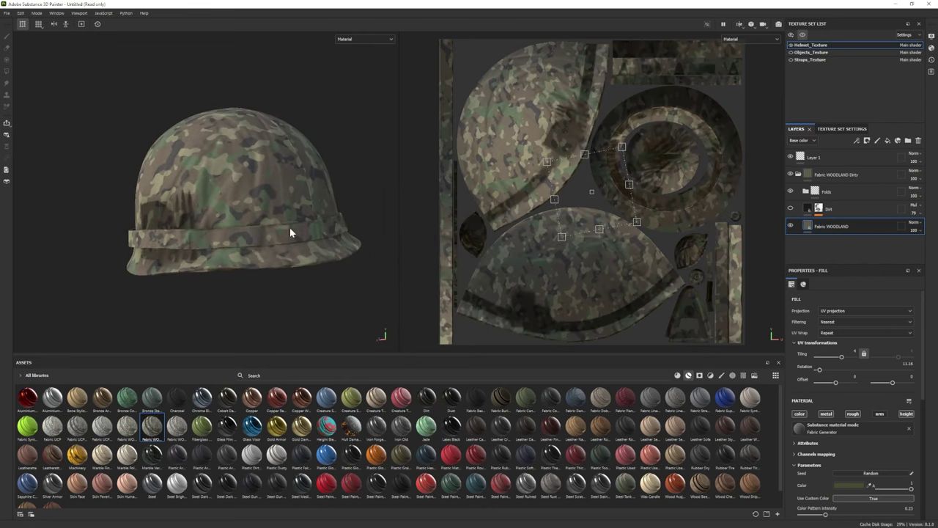
- Rotate the camo pattern to about 141 degrees, then back down to about 71 degrees
left_click_drag(344, 237, 700, 328, "alt")
mouse_move(819, 370)
left_mouse_down()
mouse_move(849, 372)
mouse_move(830, 378)
left_mouse_up()
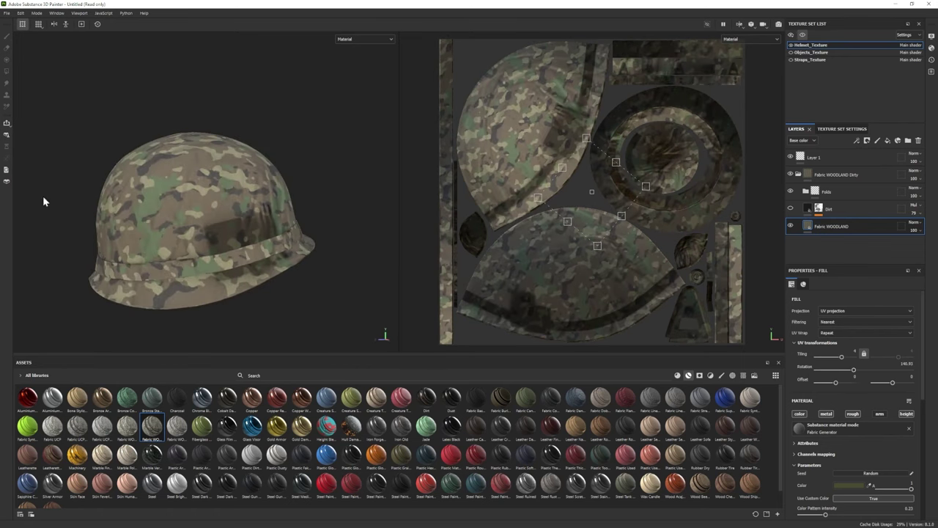
left_click_drag(42, 201, 320, 259, "alt")
left_click_drag(853, 371, 836, 374)
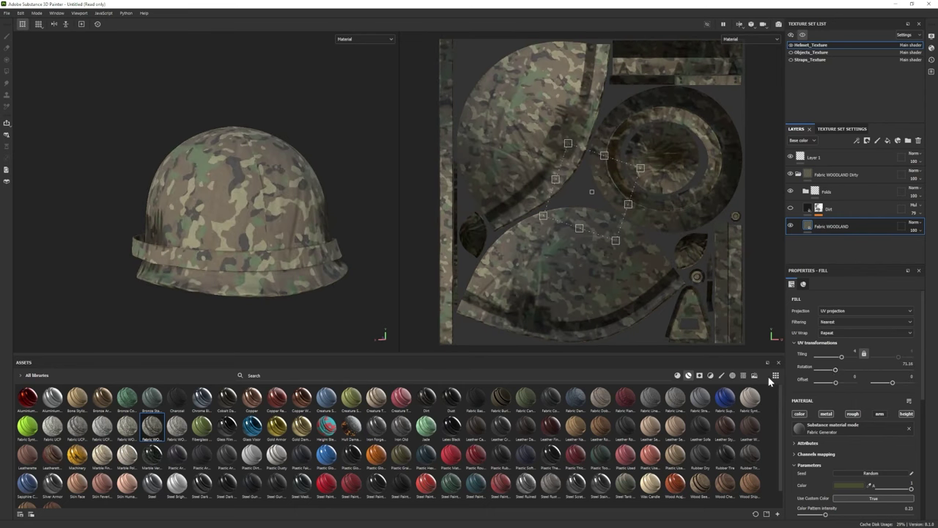
left_click_drag(316, 134, 327, 254, "alt")
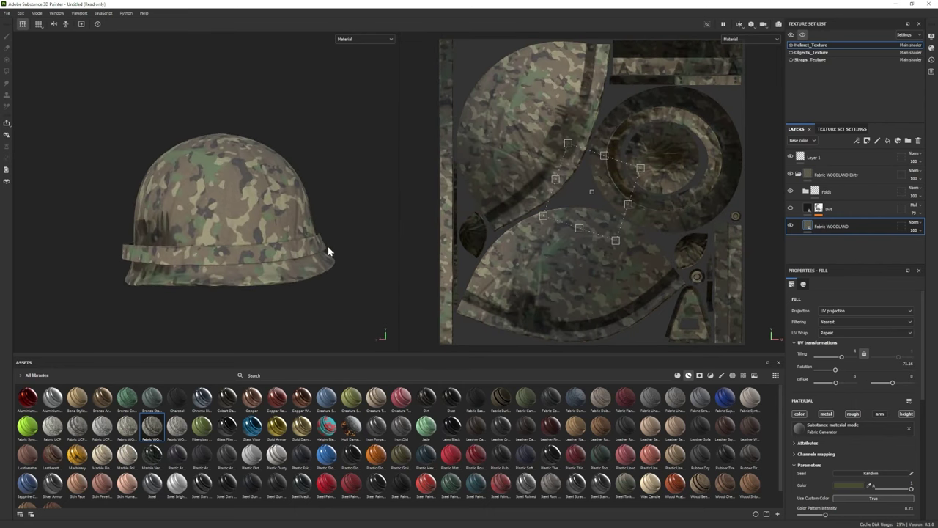
- Shift the Folds projection to Offset X 0.45 and slightly lower its Blur intensity
left_click(805, 191)
left_click(843, 210)
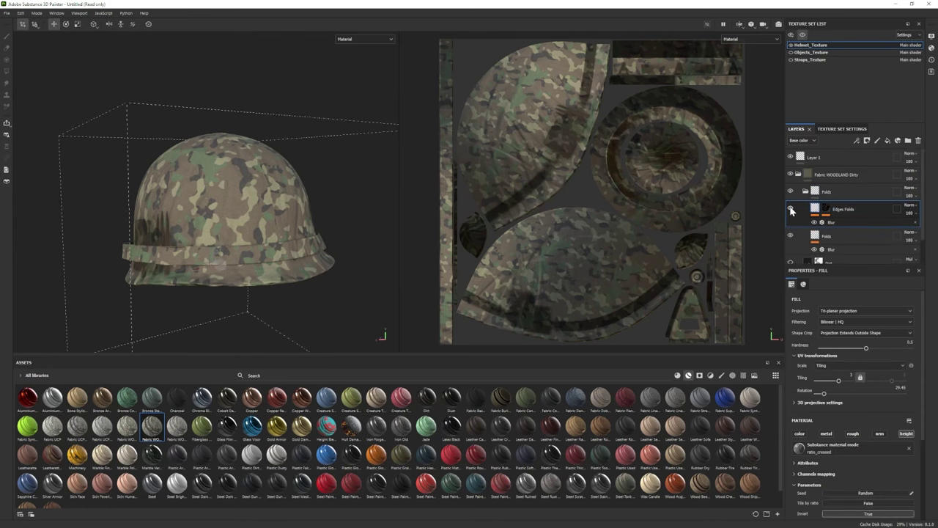
left_click(826, 236)
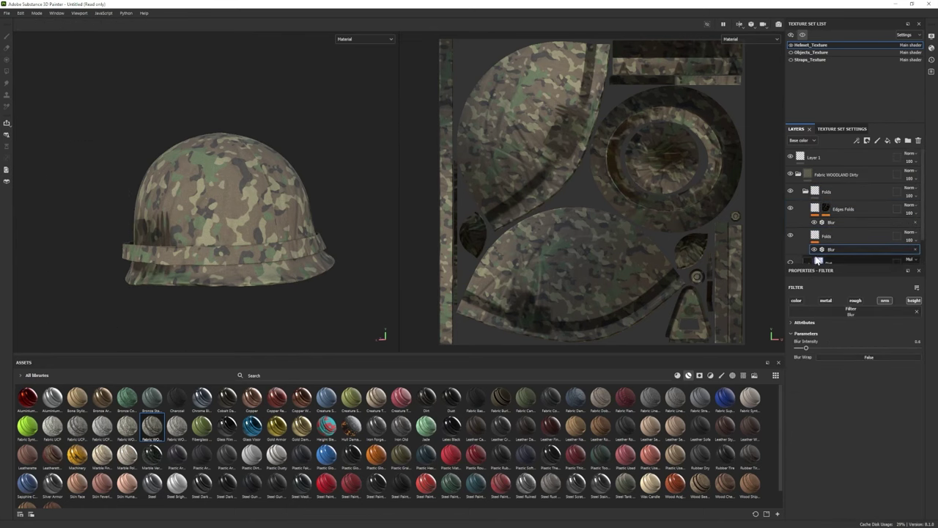
left_click(820, 402)
scroll(850, 423, "down", 1)
left_click_drag(865, 408, 871, 405)
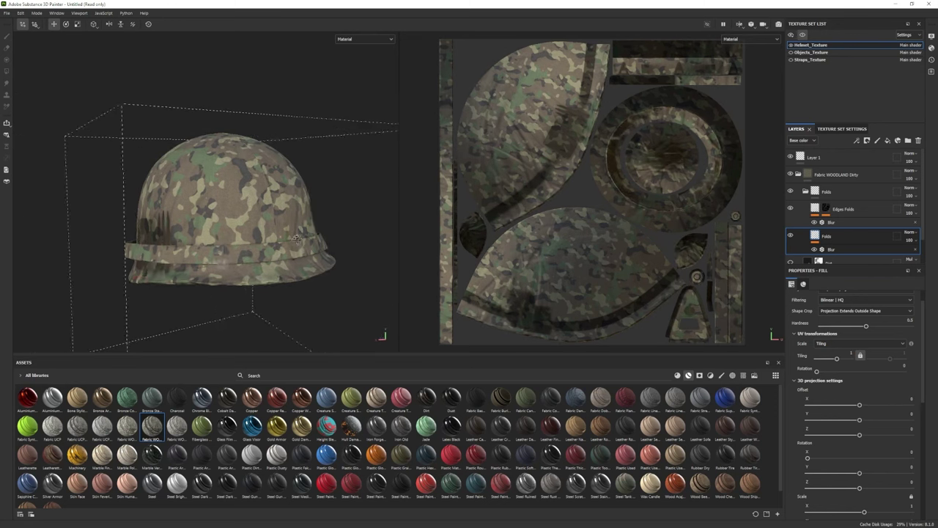
left_click(831, 249)
left_click_drag(821, 352, 816, 351)
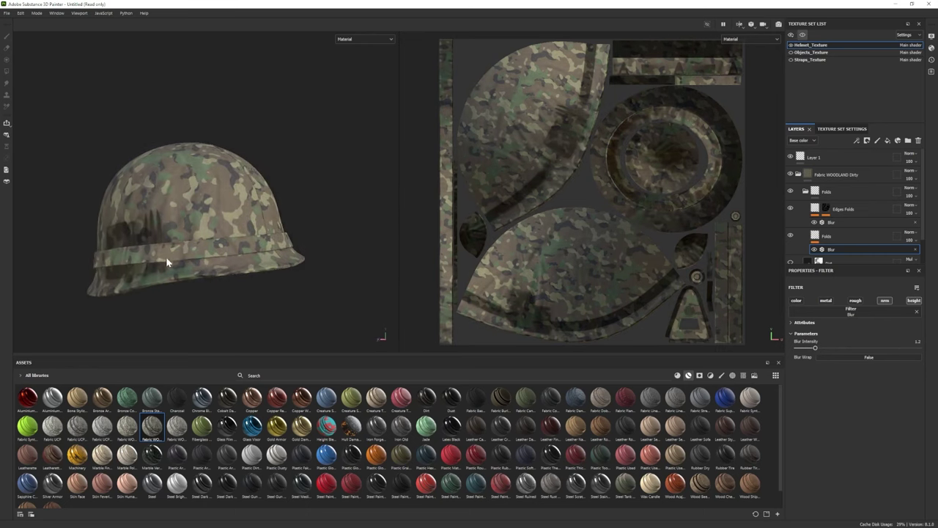
- Set the Folds projection Offset Z to 0.3 and collapse the Folds folder
left_click_drag(277, 282, 510, 283, "alt")
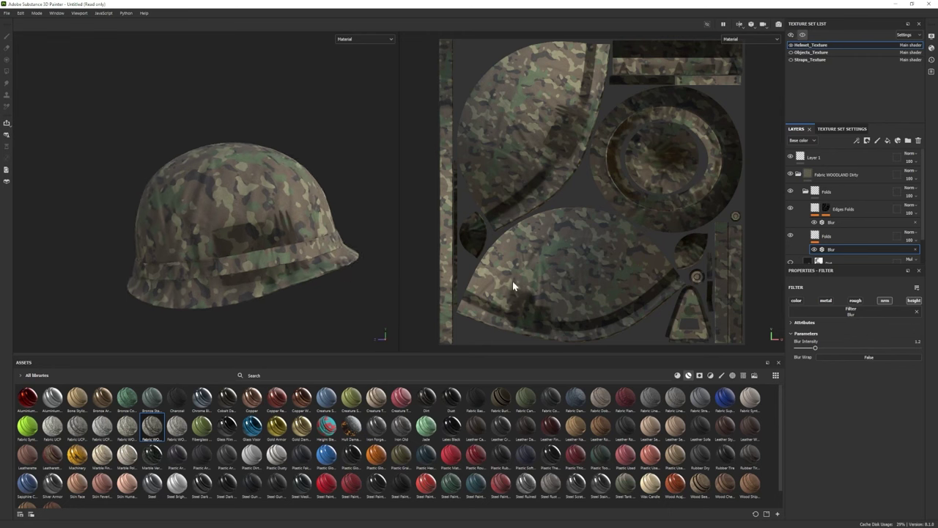
left_click(850, 236)
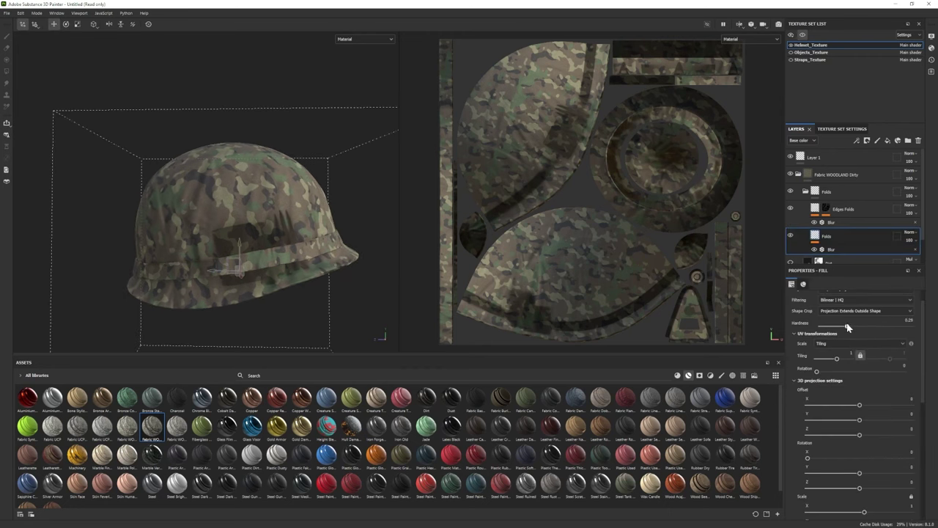
left_click_drag(859, 434, 867, 437)
left_click_drag(278, 220, 381, 242, "alt")
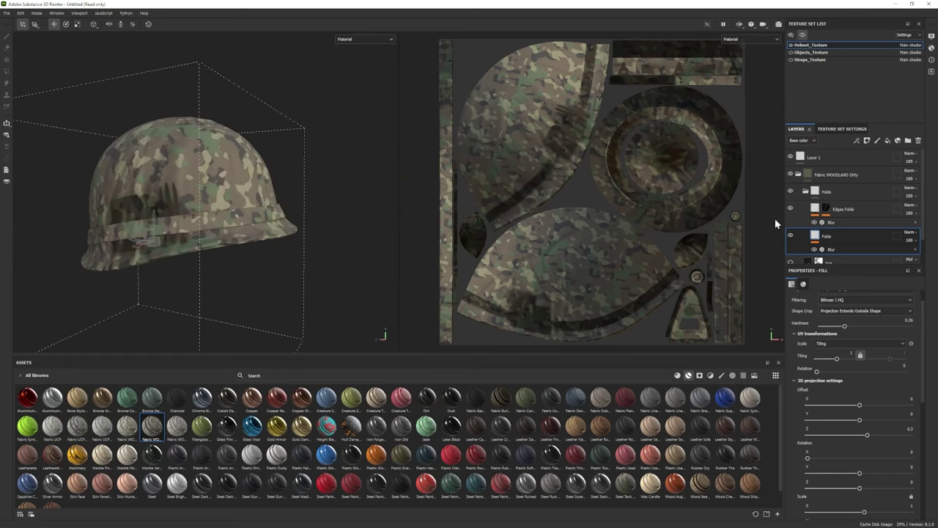
left_click(806, 192)
left_click_drag(379, 202, 329, 213, "alt")
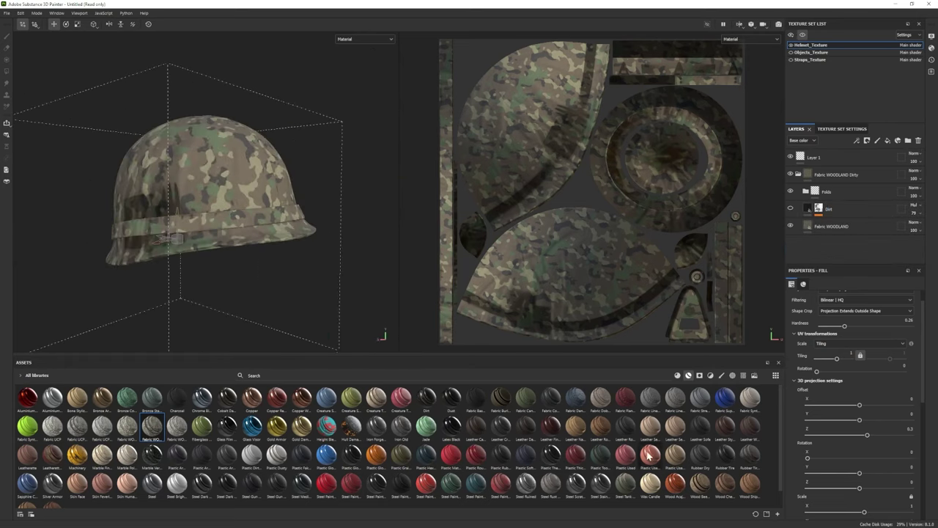
- Add a Fabric Baseball Hat material layer with tiling 4.21
left_click(677, 376)
left_click_drag(626, 399, 824, 245)
left_click_drag(562, 395, 850, 232)
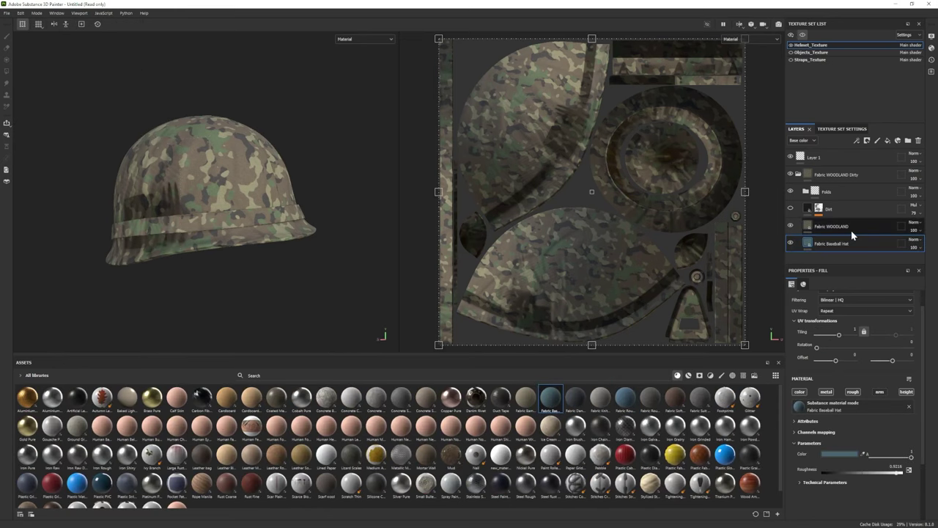
left_click_drag(838, 356, 841, 356)
left_click_drag(189, 130, 131, 183, "alt")
left_click_drag(840, 356, 841, 356)
left_click_drag(251, 276, 307, 227, "alt")
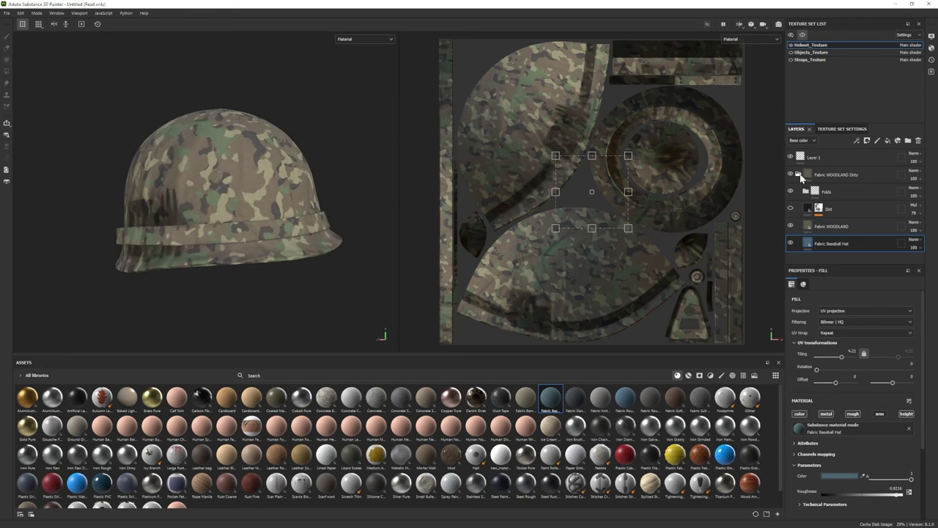
right_click(827, 174)
- Add a black mask to the Fabric WOODLAND Dirty folder and mask the camo off the band
left_click(841, 187)
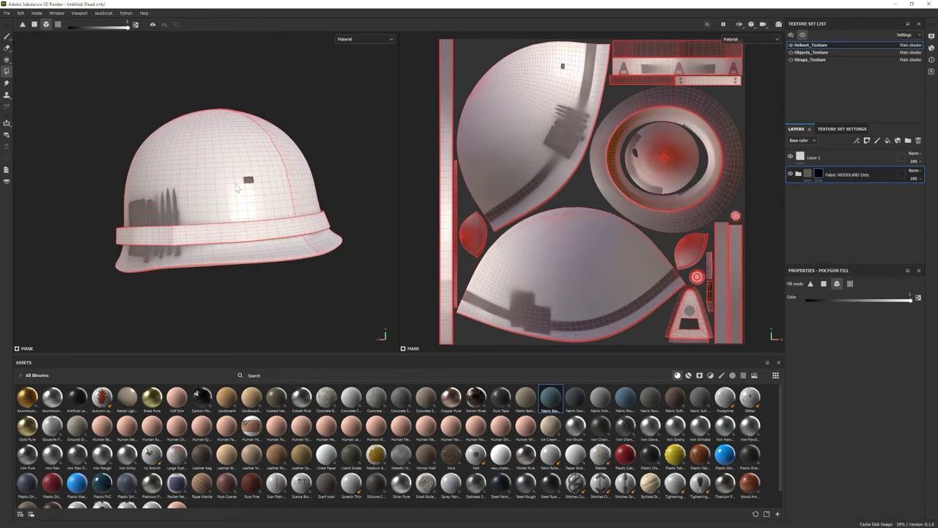
key("1")
mouse_move(134, 184)
left_mouse_down("alt")
mouse_move(176, 176)
mouse_move(278, 252)
left_mouse_up("alt")
- Change the camo's Color 03 from orange to a green hue
left_click(852, 459)
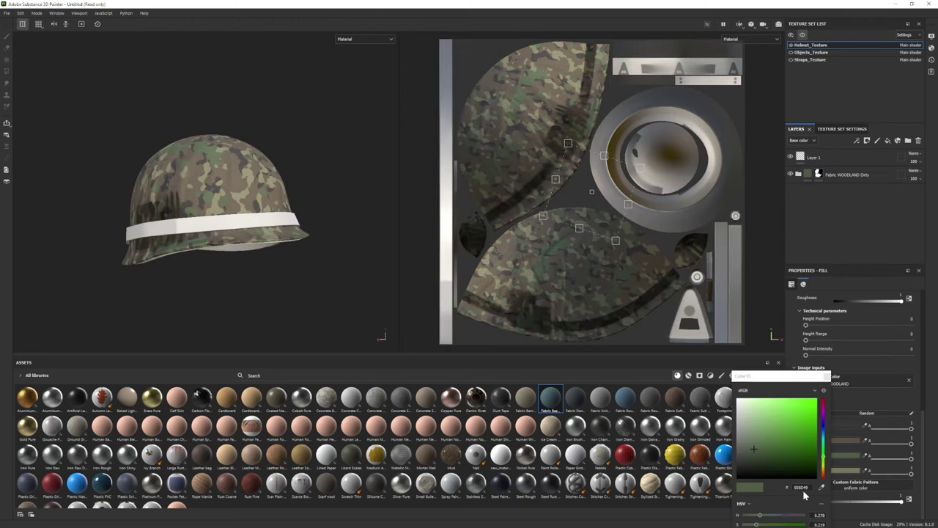
left_click(865, 444)
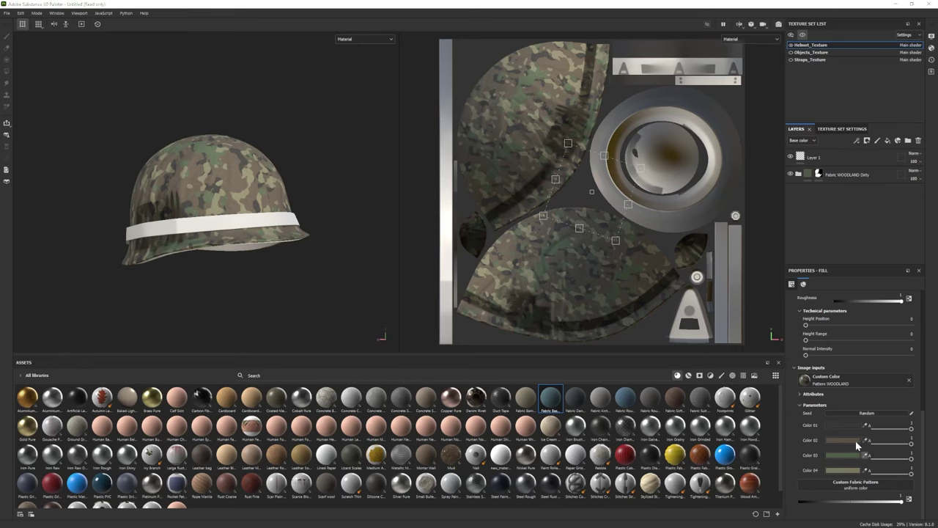
left_click(865, 445)
left_click(802, 493)
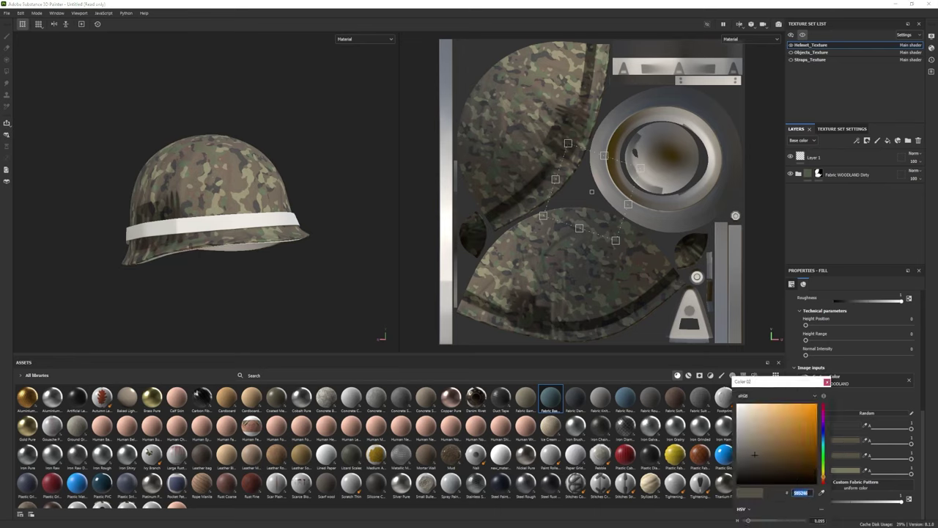
key("ctrl+v")
key("Return")
left_click(827, 379)
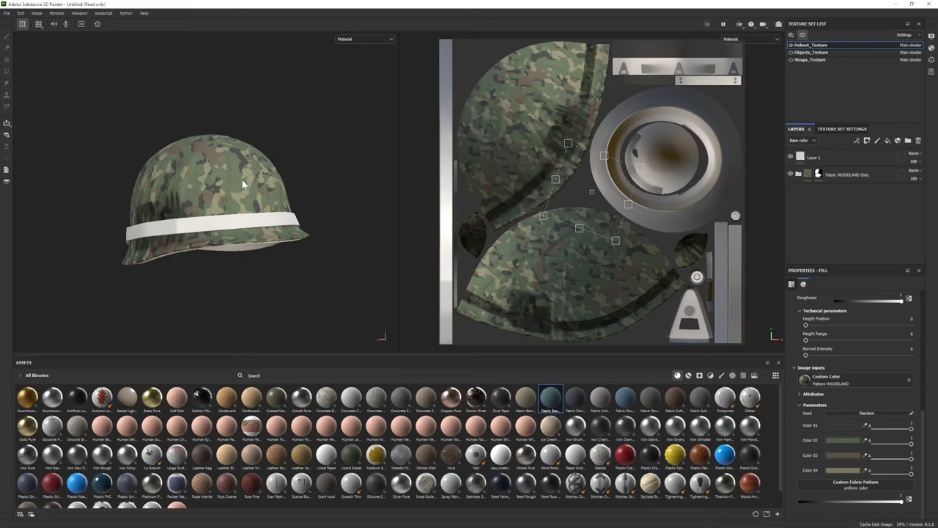
left_click_drag(221, 182, 259, 203, "alt")
right_click_drag(260, 203, 322, 220, "alt")
left_click_drag(322, 220, 308, 198, "alt")
- Add a Fabric Knitted Sweater material layer with tiling raised to about 6
mouse_move(598, 407)
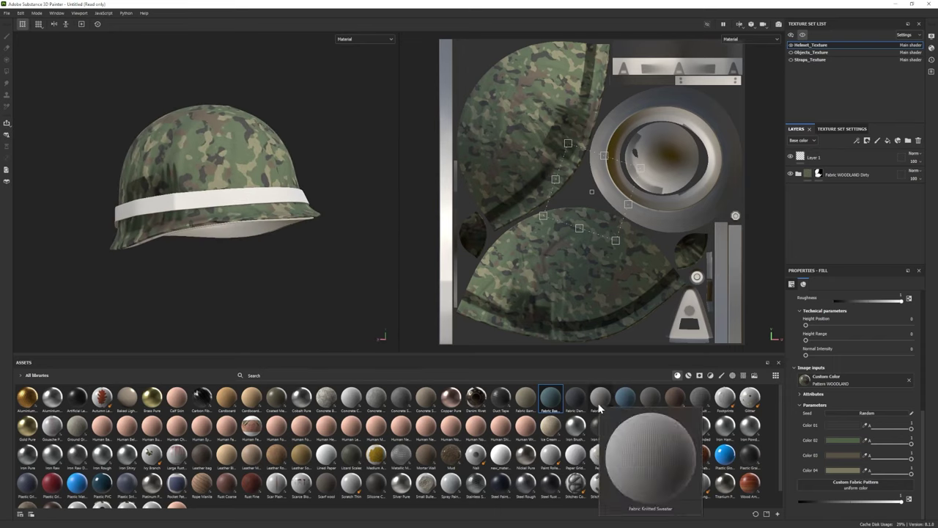
left_click_drag(598, 407, 819, 212)
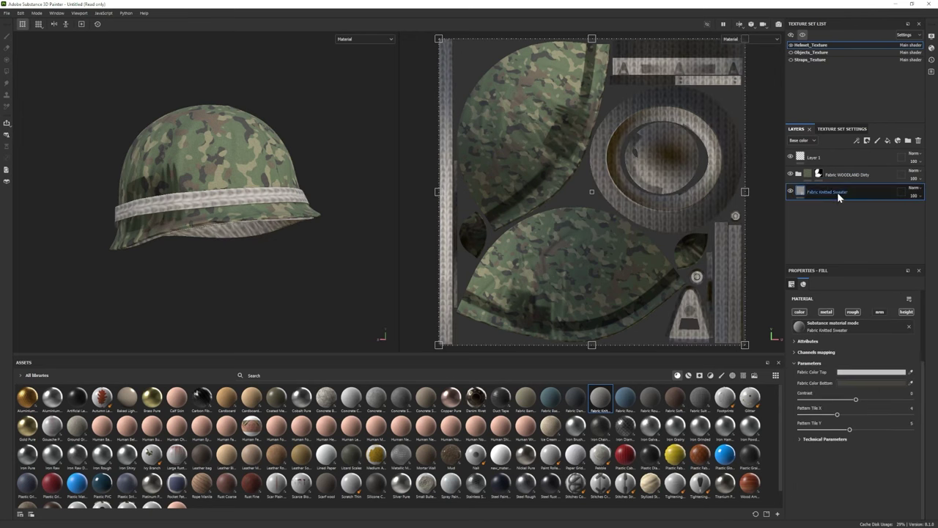
mouse_move(674, 403)
scroll(850, 352, "up", 3)
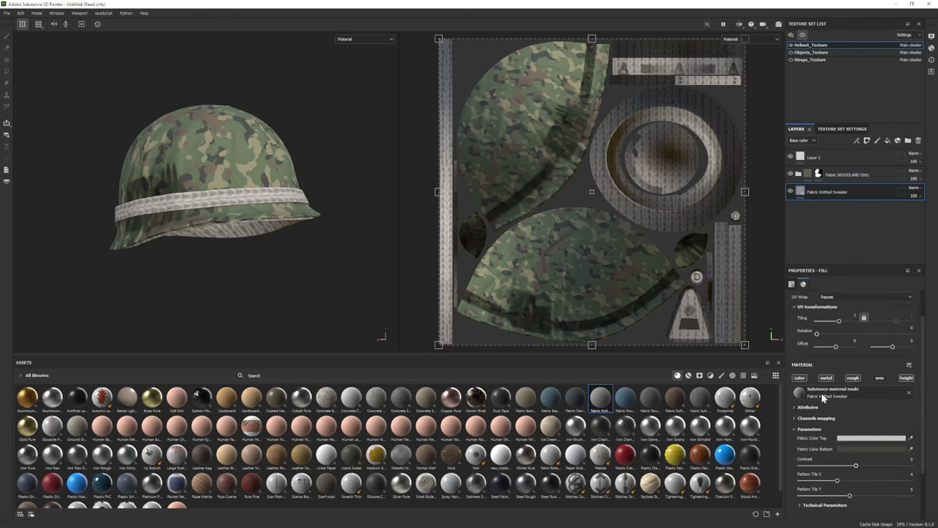
left_click_drag(802, 356, 842, 356)
right_click_drag(322, 238, 810, 207, "alt")
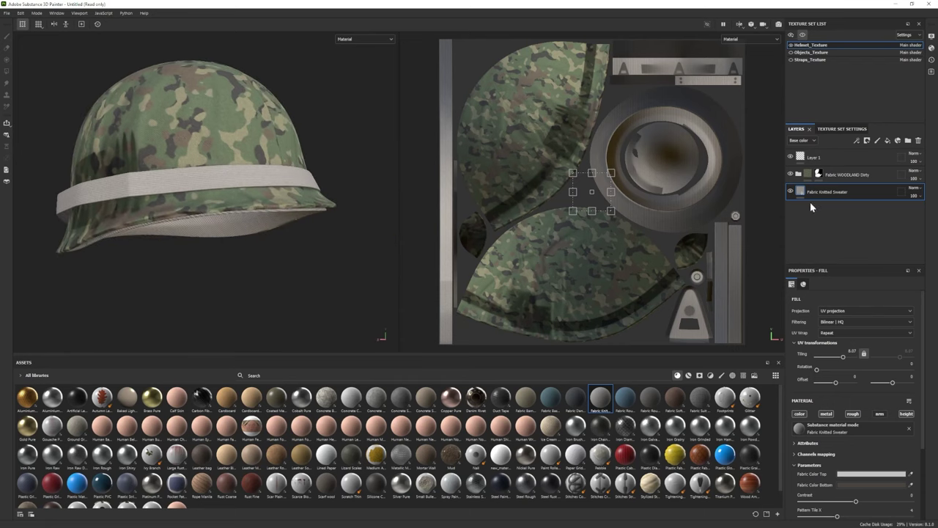
- Give the Knitted Sweater layer a black mask and a darker green top colour
right_click(817, 190)
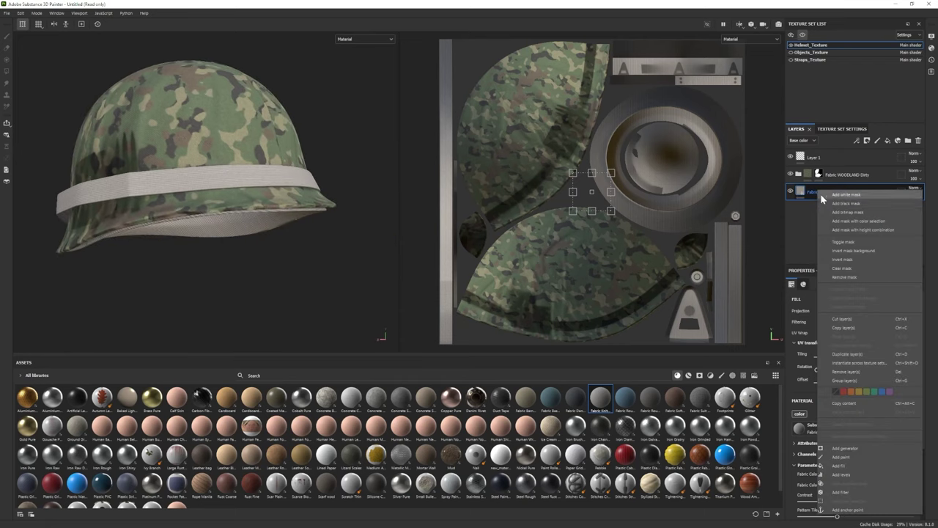
left_click(839, 207)
left_click(801, 190)
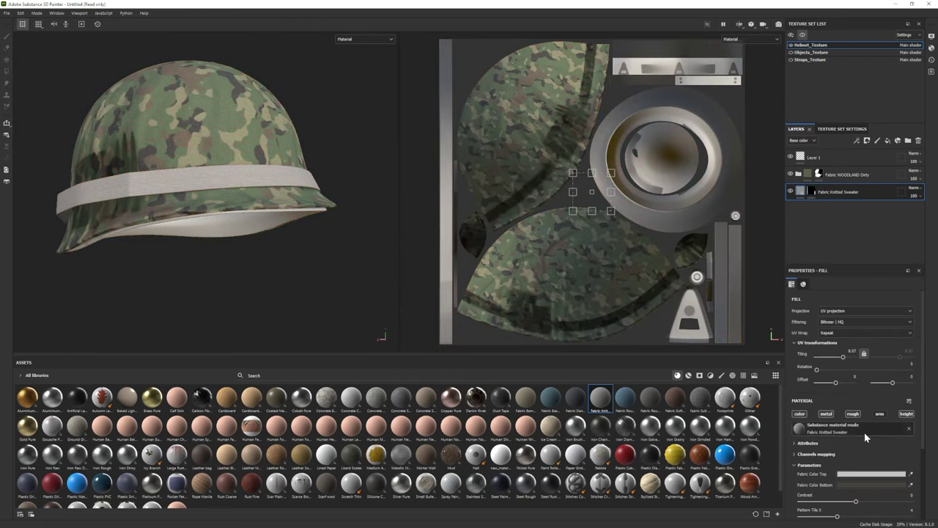
left_click(876, 475)
left_click_drag(823, 477, 823, 466)
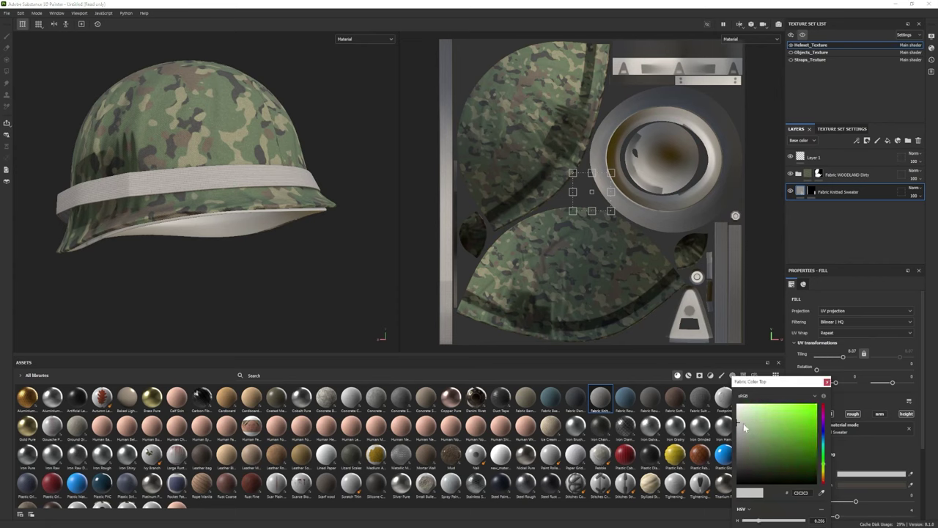
mouse_move(744, 429)
left_mouse_down()
mouse_move(757, 424)
mouse_move(750, 434)
left_mouse_up()
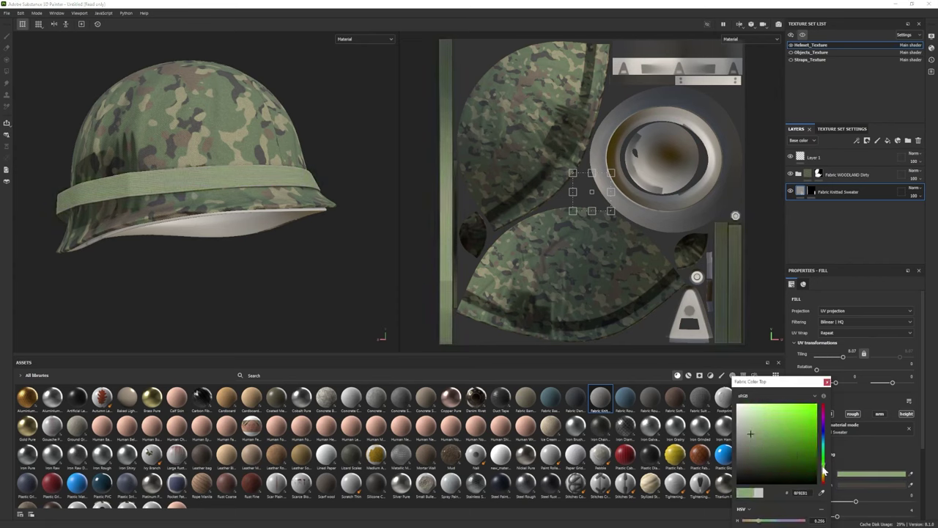
left_click_drag(824, 471, 825, 474)
left_click_drag(751, 439, 756, 445)
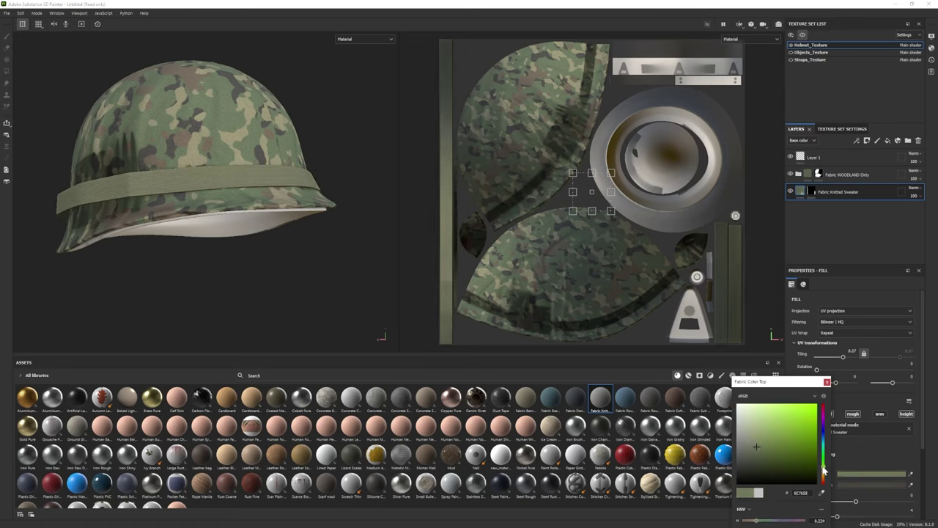
- Set the Knitted Sweater top colour to olive 586148
right_click_drag(285, 308, 272, 220, "alt")
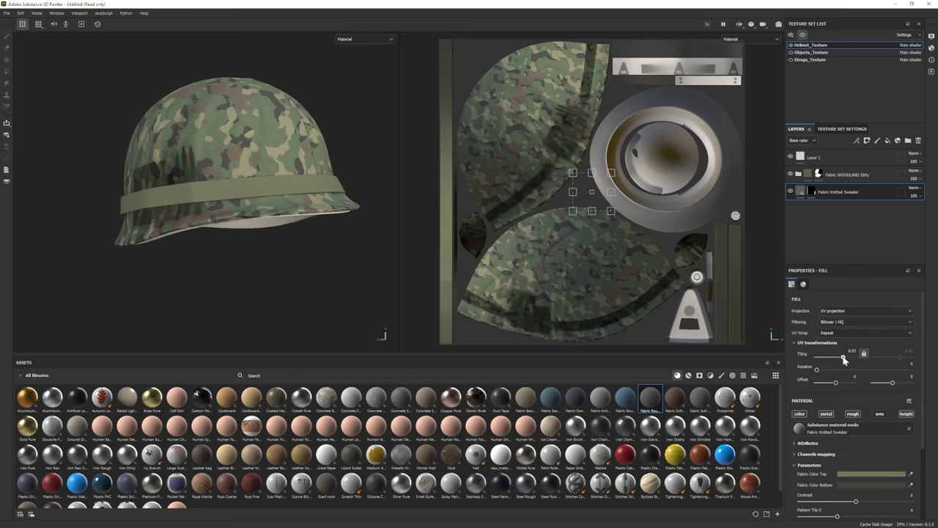
left_click_drag(304, 250, 302, 227, "alt")
left_click(872, 473)
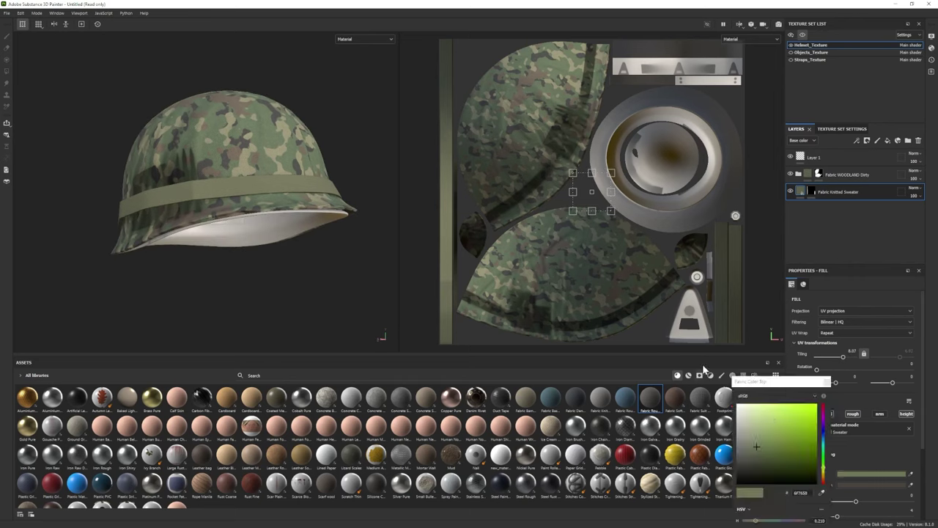
left_click(861, 475)
key("f")
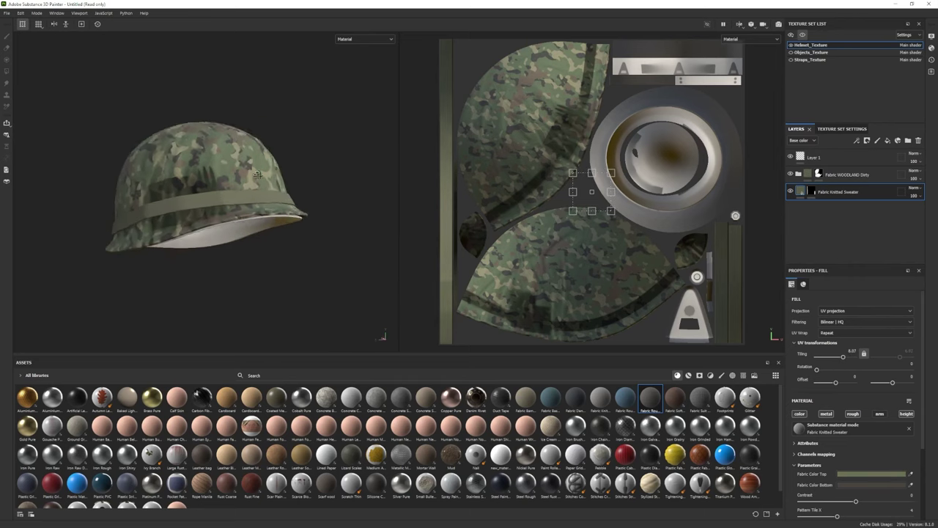
left_click(862, 475)
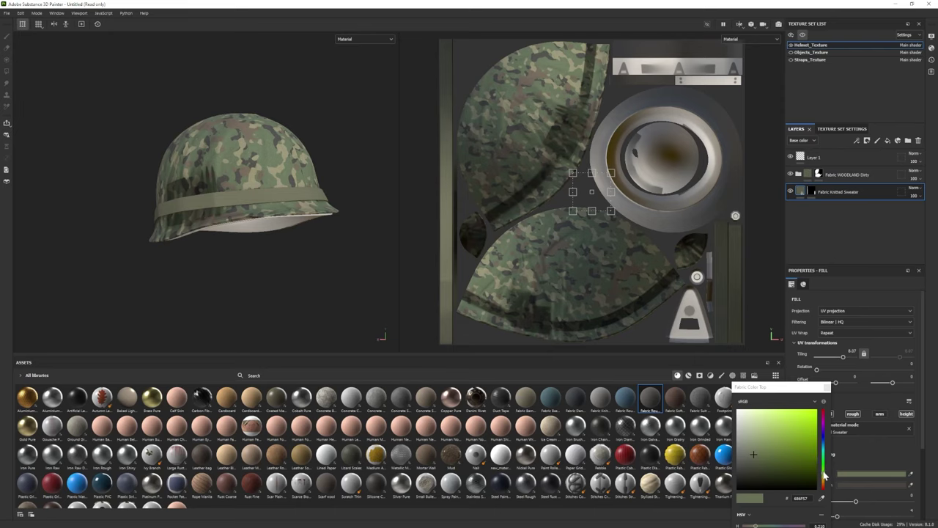
left_click(754, 456)
- Inspect the helmet's underside and switch back to the brush for painting
mouse_move(191, 176)
left_mouse_down("alt")
mouse_move(178, 163)
mouse_move(239, 200)
mouse_move(183, 168)
left_mouse_up("alt")
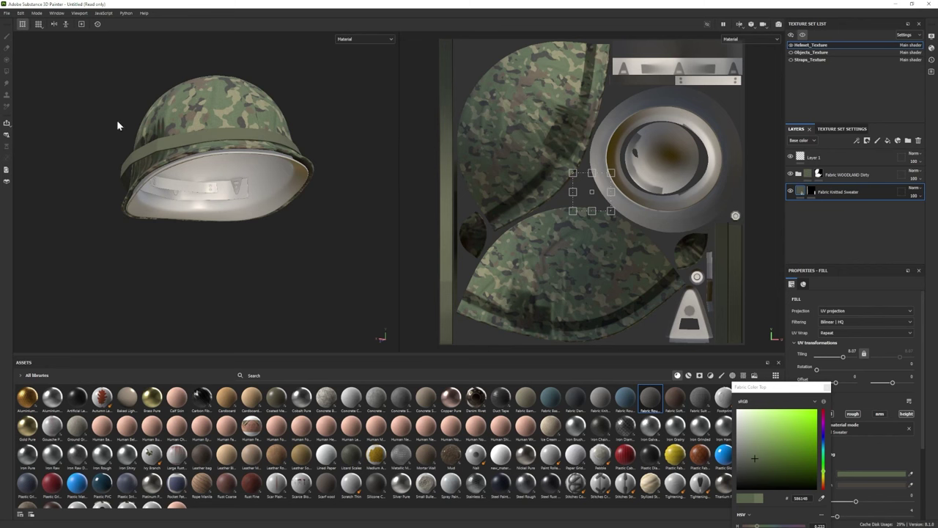
mouse_move(121, 126)
left_mouse_down("alt")
mouse_move(313, 213)
mouse_move(179, 188)
mouse_move(250, 228)
mouse_move(236, 185)
left_mouse_up("alt")
key("4")
key("1")
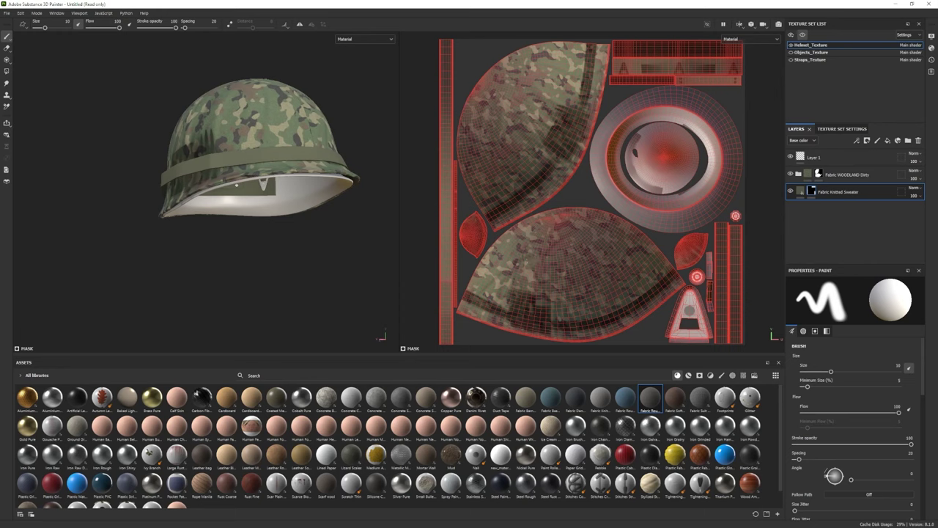
- Apply the Plastic Used Soft smart material to the helmet
left_click_drag(314, 215, 282, 220, "alt")
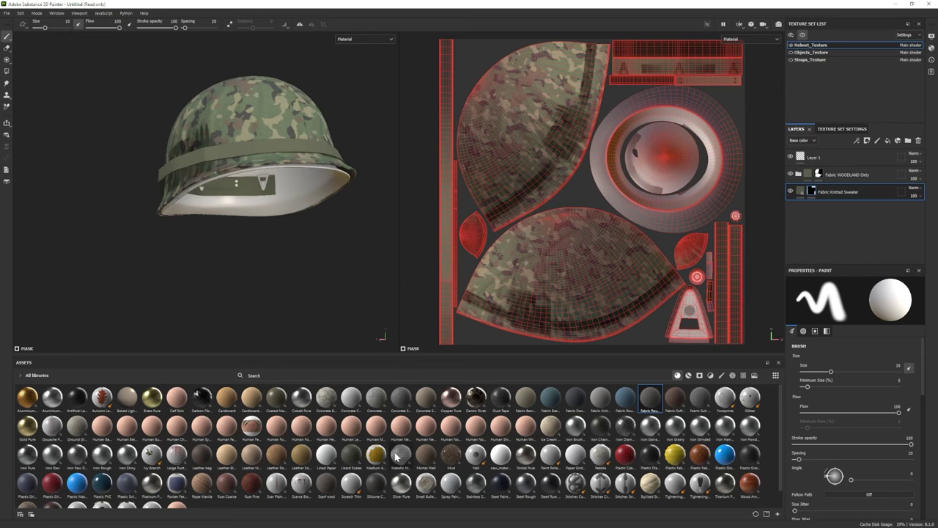
mouse_move(239, 457)
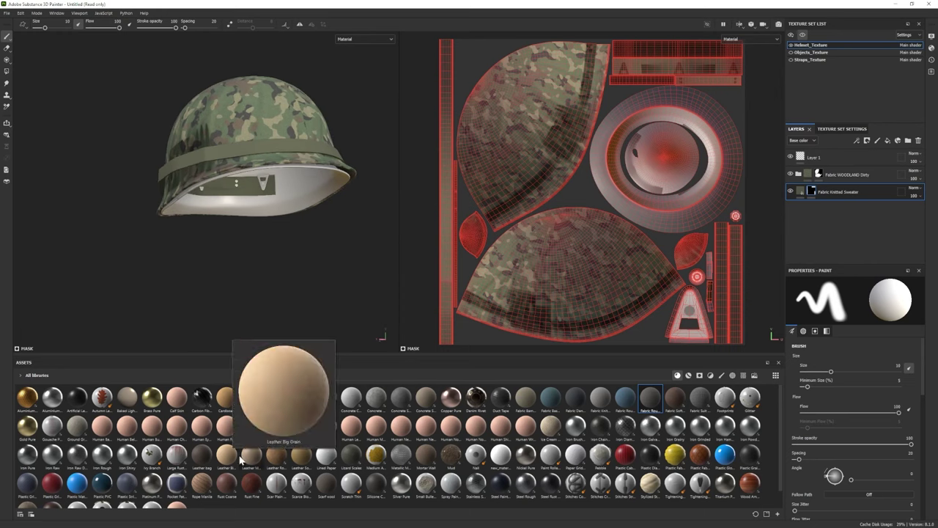
left_click(689, 376)
mouse_move(674, 438)
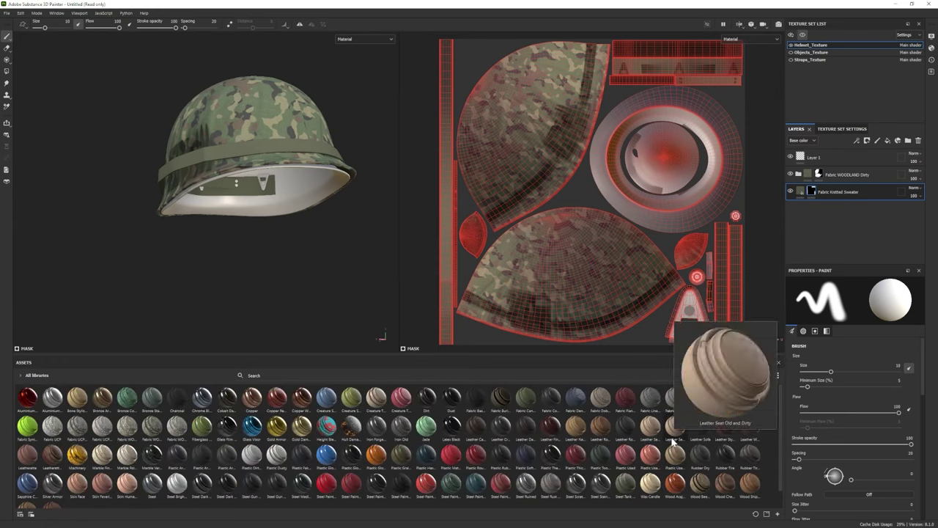
left_click_drag(674, 453, 306, 250)
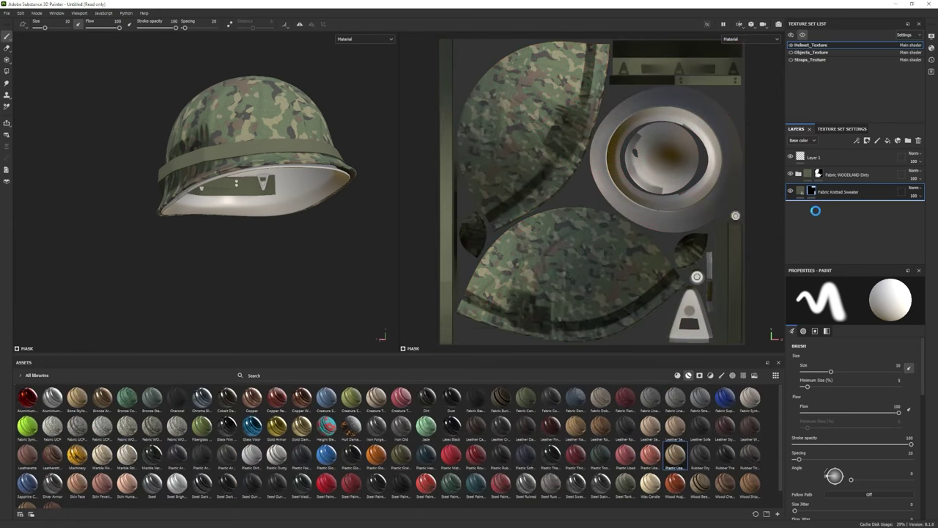
- Darken the smart material's Base colour to 473C2E and raise its roughness to 0.4452
left_click(798, 208)
scroll(829, 230, "down", 5)
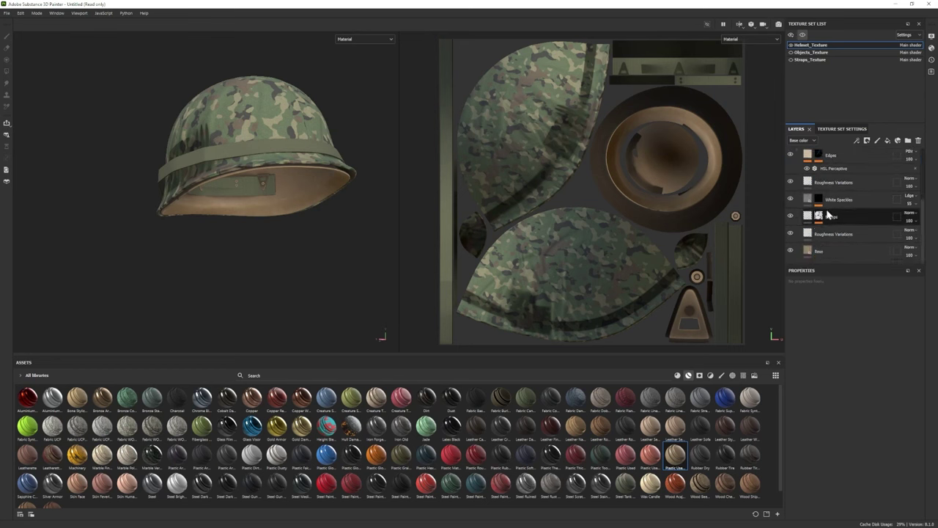
left_click(830, 251)
left_click(868, 464)
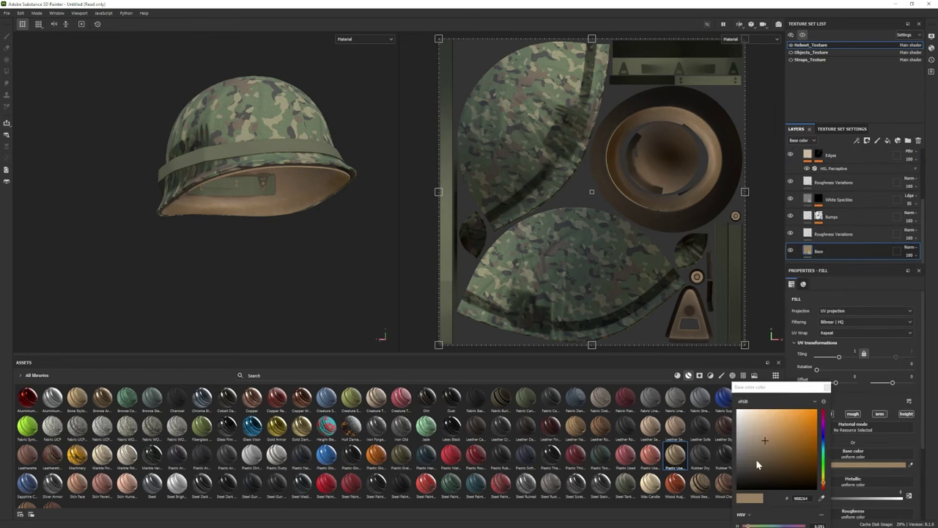
left_click(769, 455)
left_click_drag(769, 457, 764, 466)
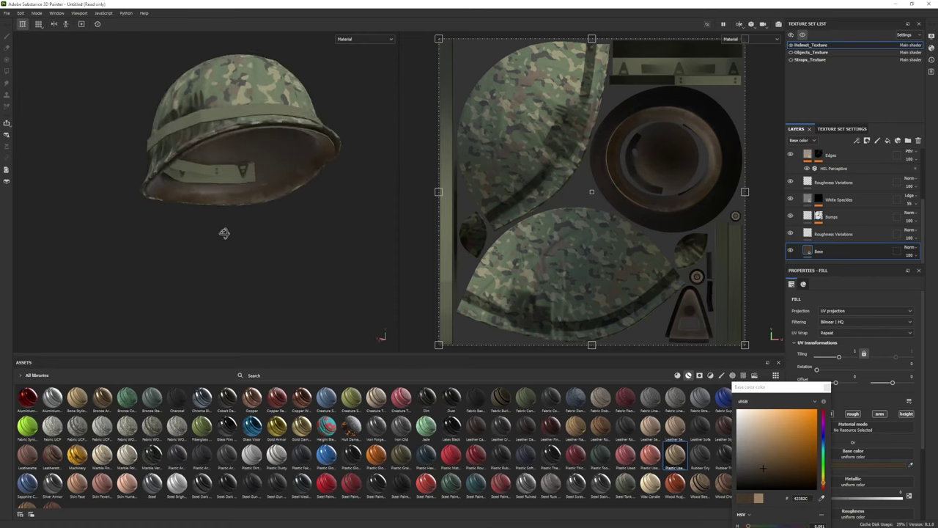
left_click(838, 399)
scroll(854, 447, "down", 2)
left_click_drag(831, 465, 840, 464)
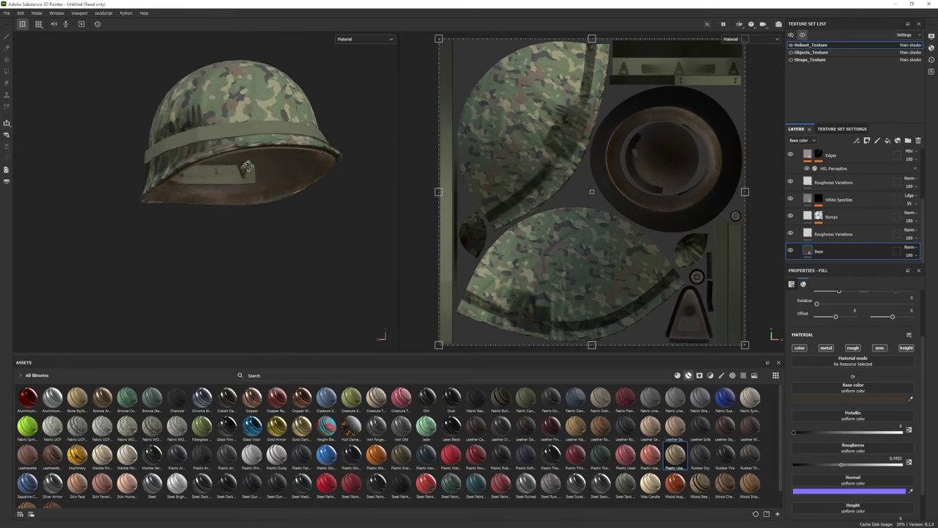
- Replace the Base fill with Fabric Baseball Hat and set its tiling to 2.31
left_click_drag(550, 399, 850, 252)
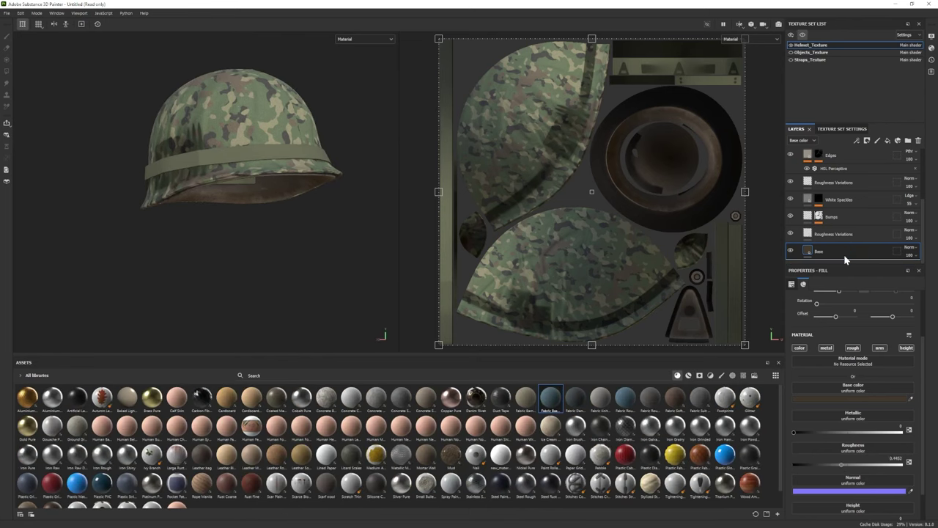
left_click_drag(318, 222, 304, 253, "alt")
scroll(850, 381, "up", 2)
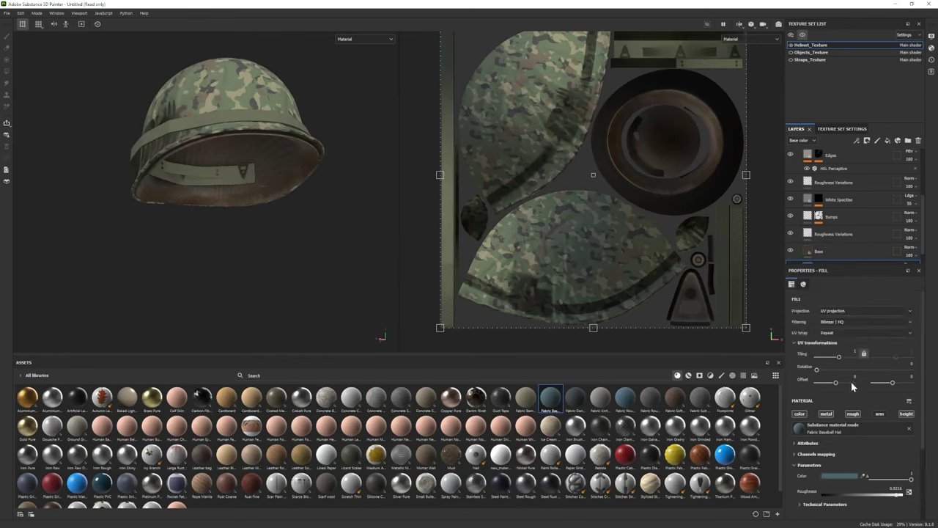
left_click_drag(826, 357, 841, 358)
left_click_drag(315, 241, 245, 209, "alt")
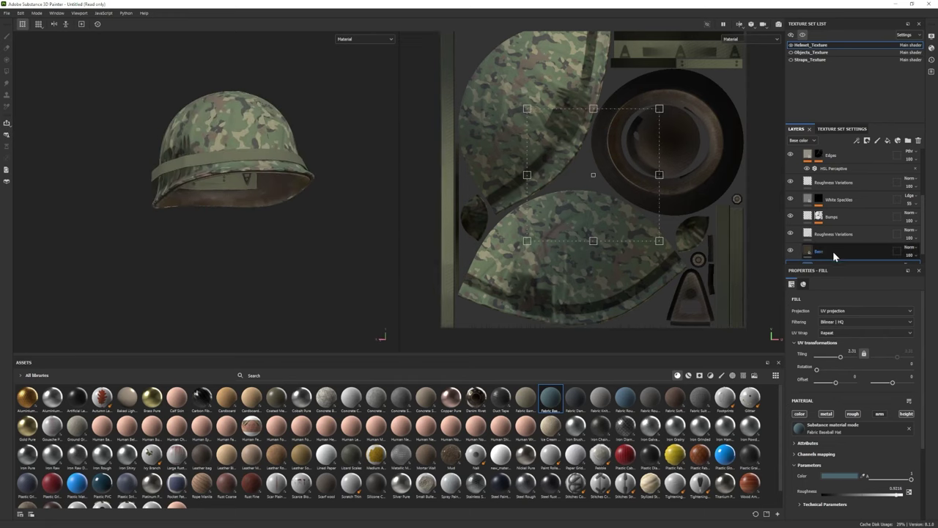
left_click_drag(834, 254, 836, 246)
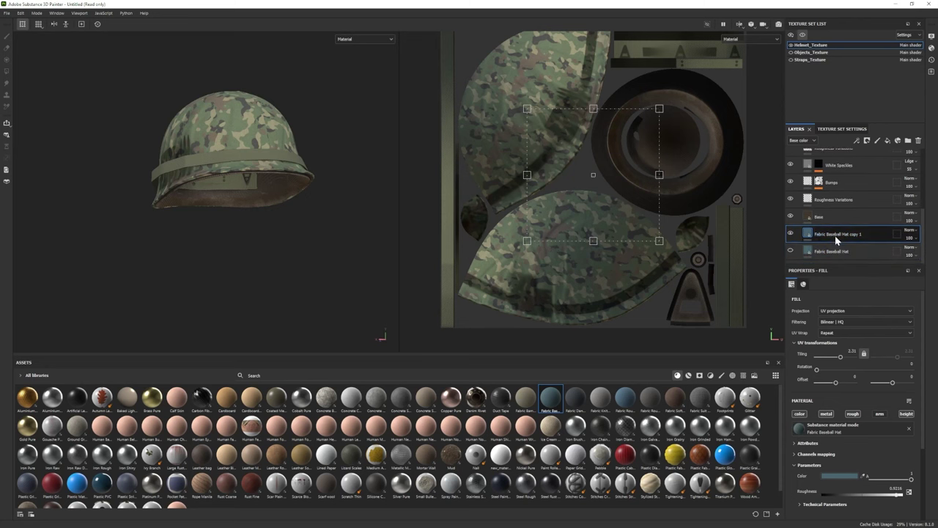
- Duplicate the Fabric Baseball Hat layer, polygon-fill its mask, and raise tiling to 5.02
right_click(836, 234)
left_click(869, 320)
left_click(254, 198)
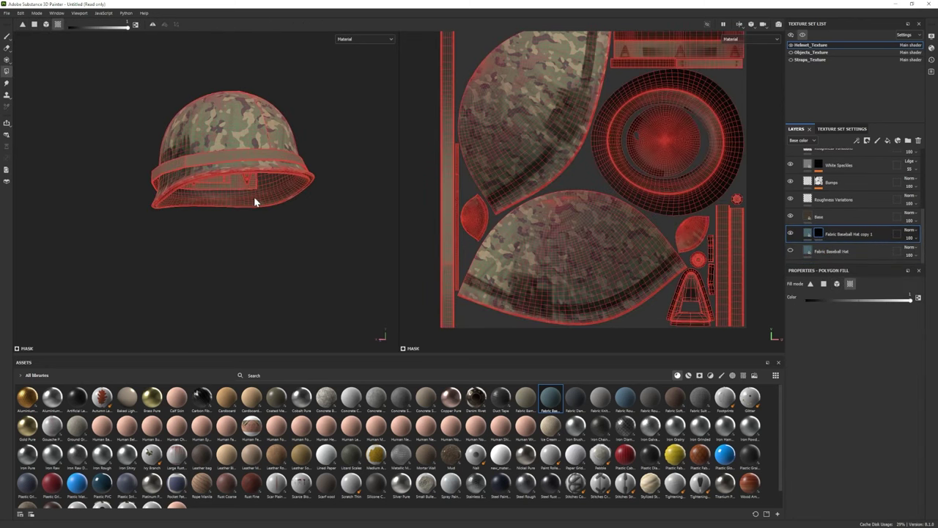
left_click(834, 251)
right_click(833, 253)
left_click(791, 250)
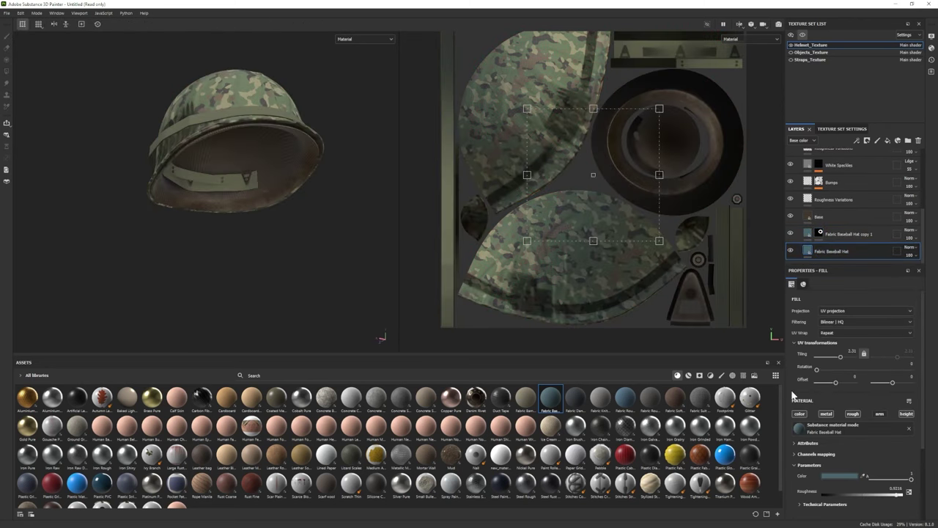
left_click_drag(840, 357, 844, 369)
- Change the fabric tiling on the Fabric Baseball Hat copy 1 layer
left_click_drag(367, 308, 294, 315, "alt")
left_click(6, 49)
key("1")
mouse_move(256, 157)
left_mouse_down("alt")
mouse_move(313, 242)
mouse_move(225, 233)
left_mouse_up("alt")
left_click(820, 233)
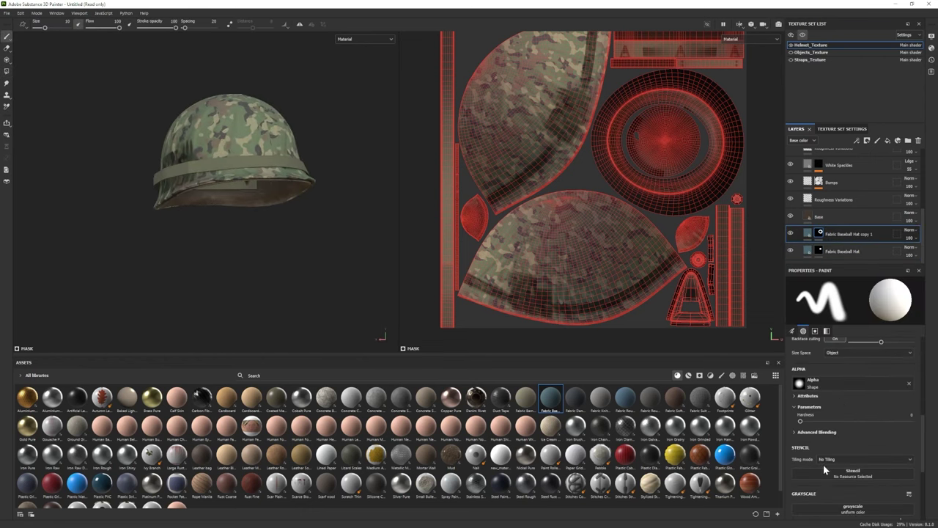
left_click(808, 234)
left_click_drag(842, 360, 842, 356)
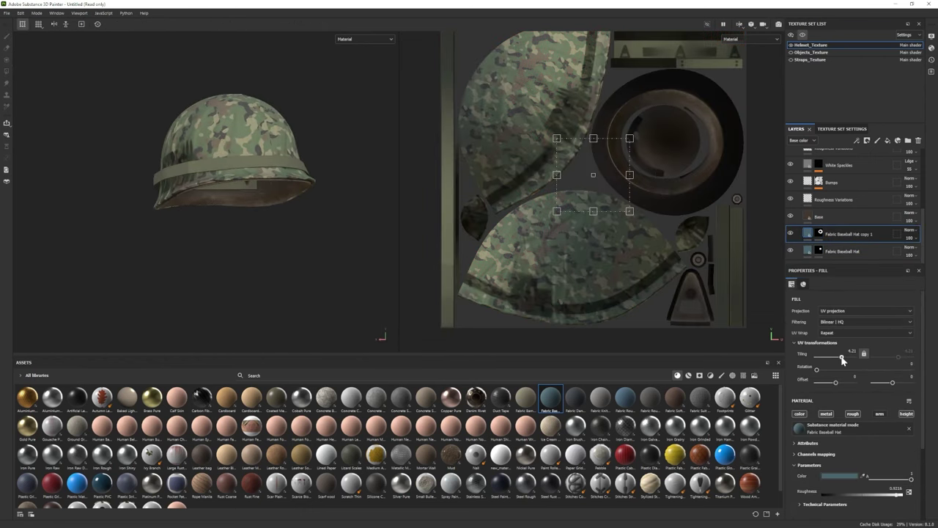
scroll(201, 243, "up", 5)
- Try a Height Position of 0.45 on the fabric, then reset it to 0.01
left_click_drag(262, 295, 204, 221, "alt")
left_click(821, 503)
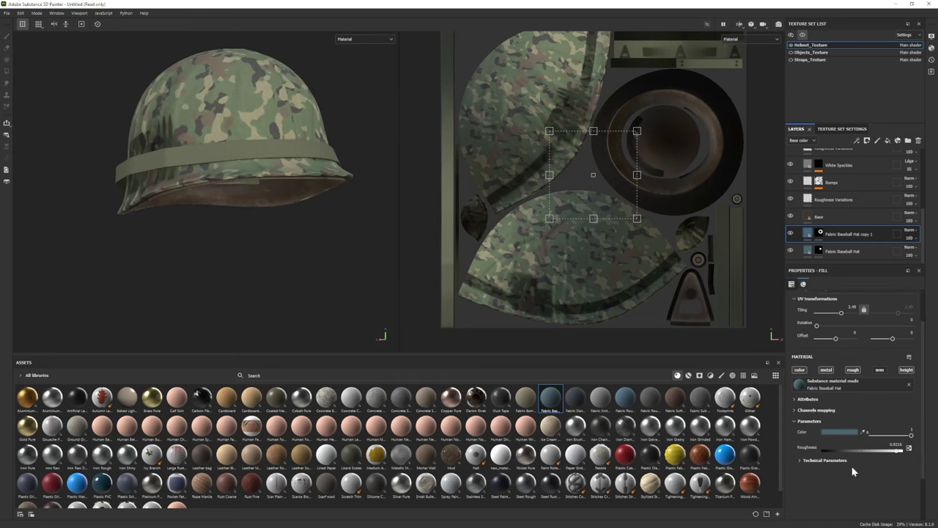
scroll(824, 460, "down", 2)
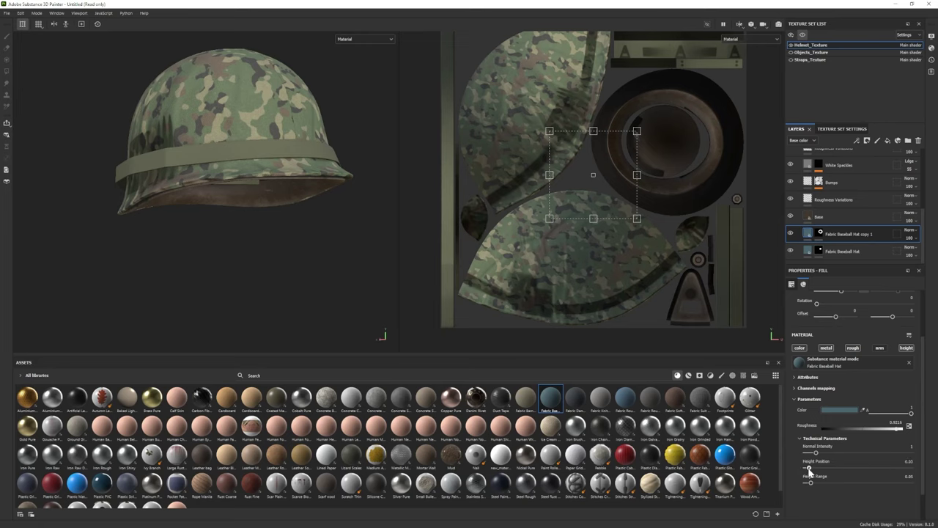
mouse_move(806, 469)
left_mouse_down()
mouse_move(855, 470)
mouse_move(805, 470)
left_mouse_up()
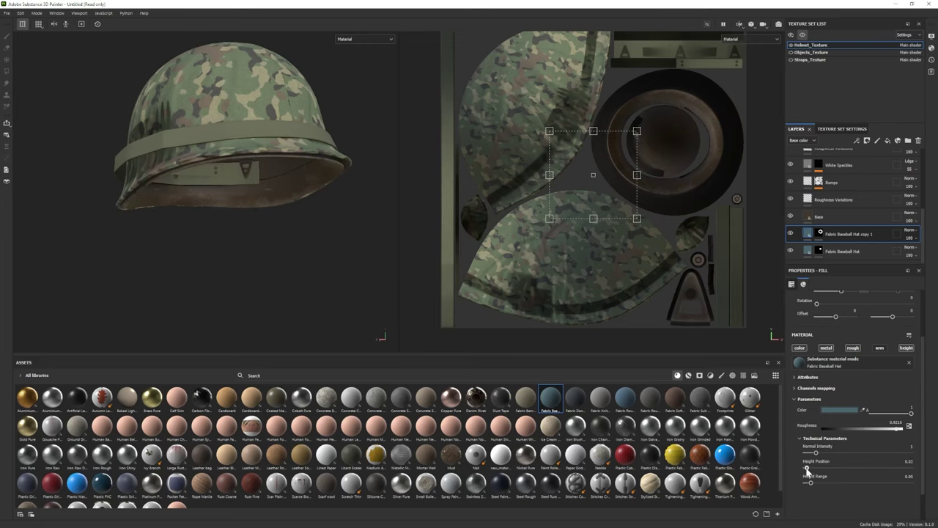
key("ctrl+z")
key("ctrl+z")
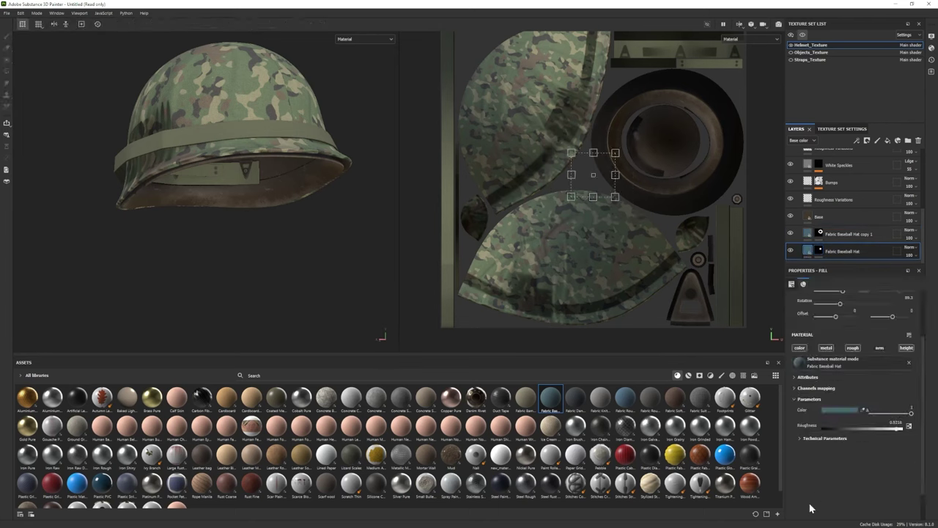
left_click(807, 469)
- Set the fabric fill's colour to black
left_click_drag(278, 176, 315, 233, "alt")
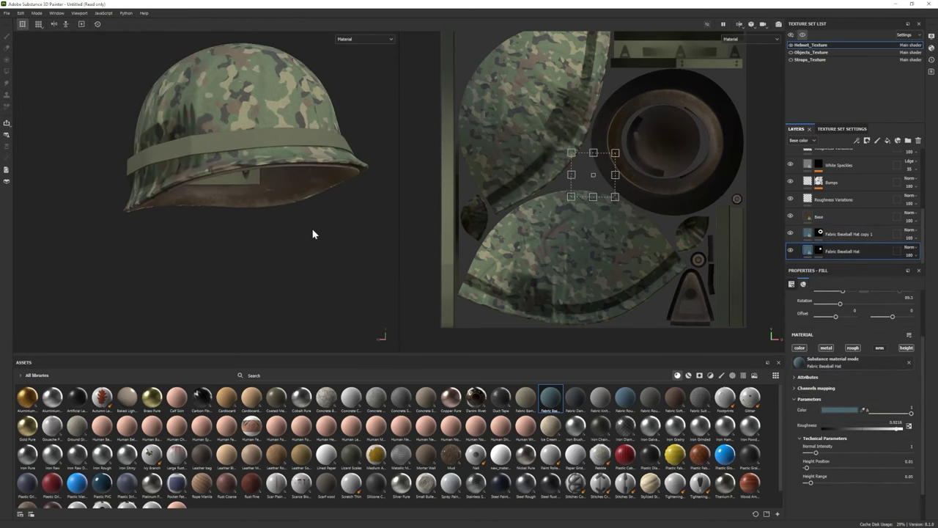
left_click(839, 410)
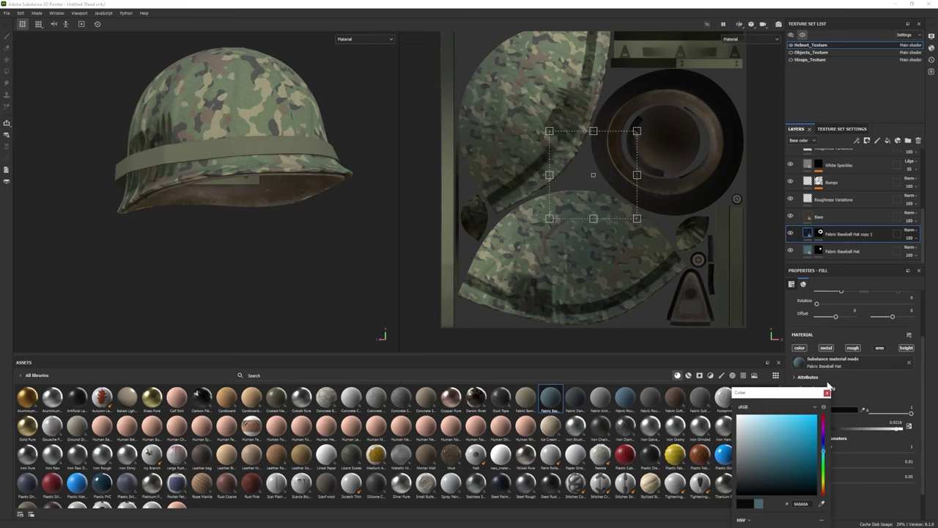
left_click(839, 410)
left_click(745, 504)
mouse_move(220, 191)
left_mouse_down("alt")
mouse_move(246, 198)
mouse_move(109, 203)
mouse_move(230, 248)
mouse_move(225, 203)
mouse_move(209, 199)
left_mouse_up("alt")
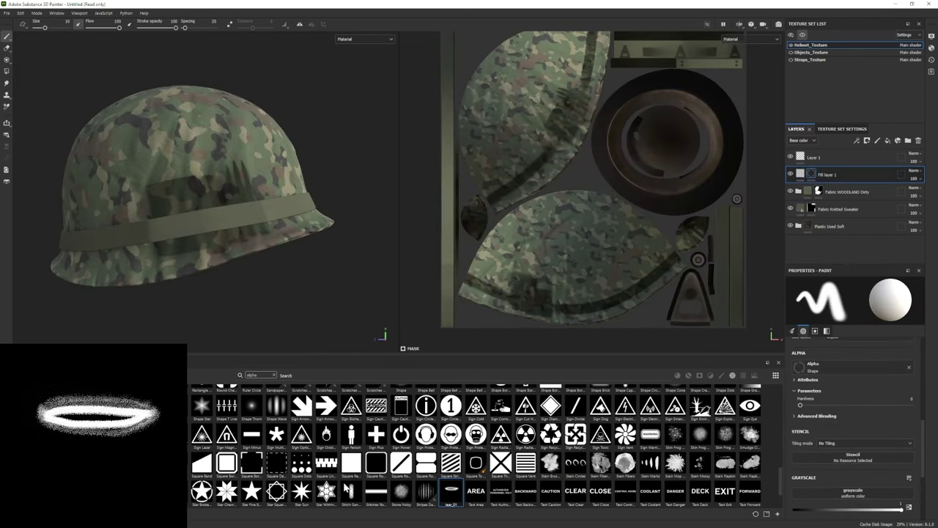
- Switch the brush alpha to tear_01 and enlarge the brush to 14.14
left_click(451, 494)
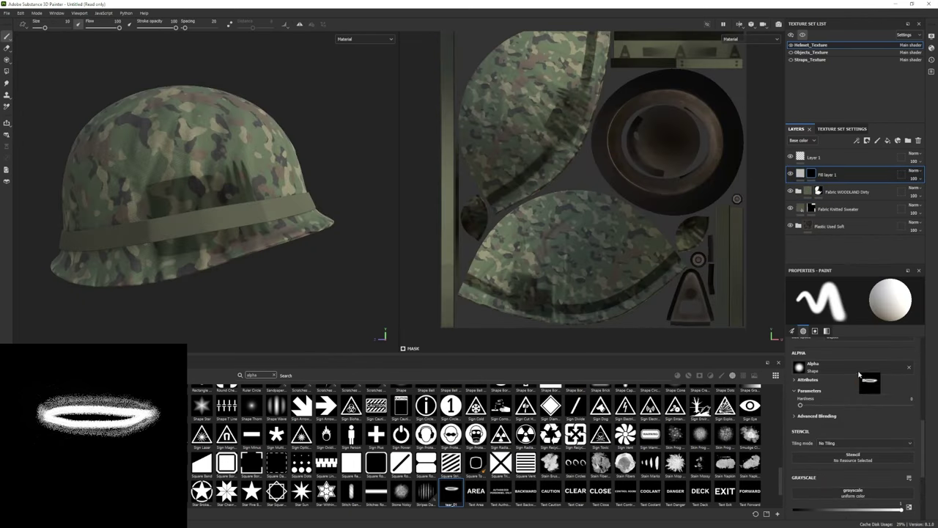
mouse_move(192, 176)
left_mouse_down("alt")
mouse_move(209, 173)
mouse_move(209, 187)
mouse_move(278, 237)
mouse_move(249, 247)
left_mouse_up("alt")
key("bracketright")
- Stamp four white tear marks across the helmet front, growing the brush to 15.68
left_click(209, 185)
key("bracketright")
left_click(247, 200)
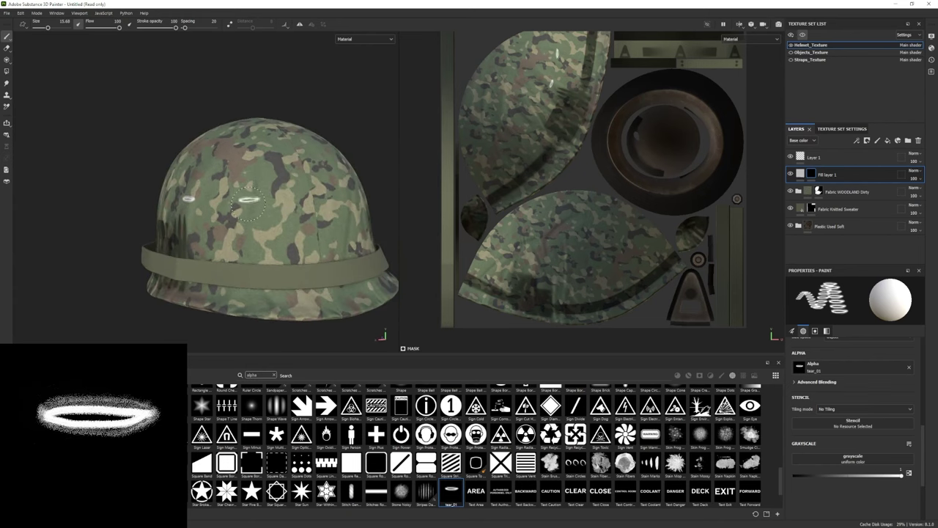
mouse_move(248, 200)
left_mouse_down("alt")
mouse_move(290, 238)
mouse_move(233, 228)
mouse_move(235, 155)
mouse_move(222, 165)
mouse_move(253, 180)
left_mouse_up("alt")
left_click(232, 228)
left_click(223, 164)
- Sample the helmet's olive colour as Fill layer 1's base colour
left_click(800, 174)
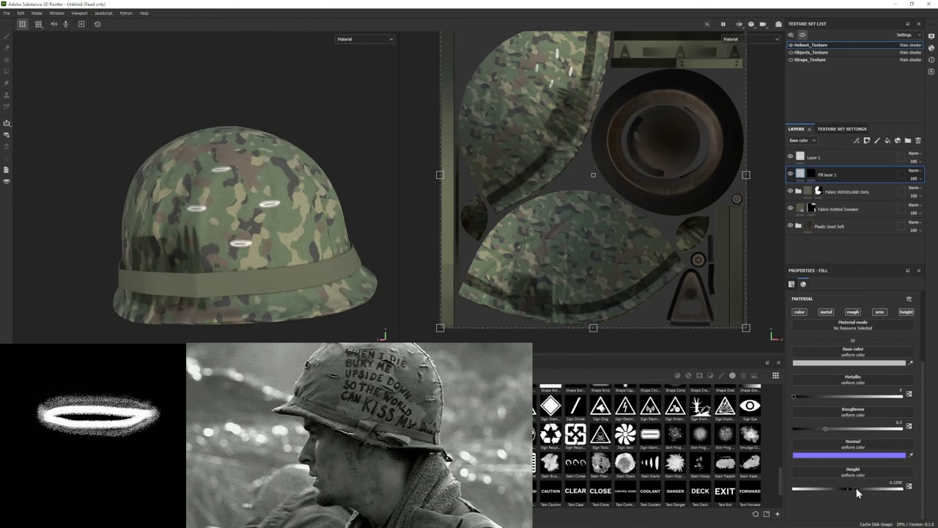
left_click(849, 362)
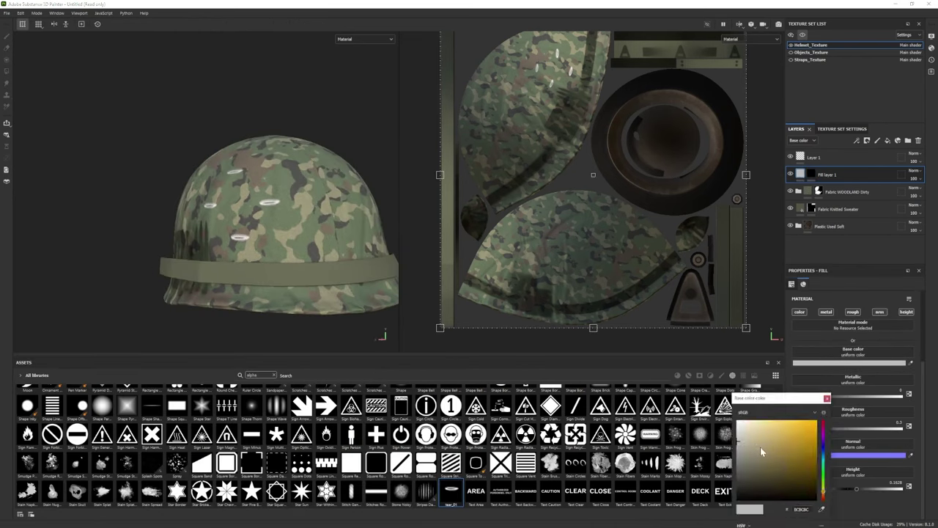
left_click_drag(760, 451, 755, 467)
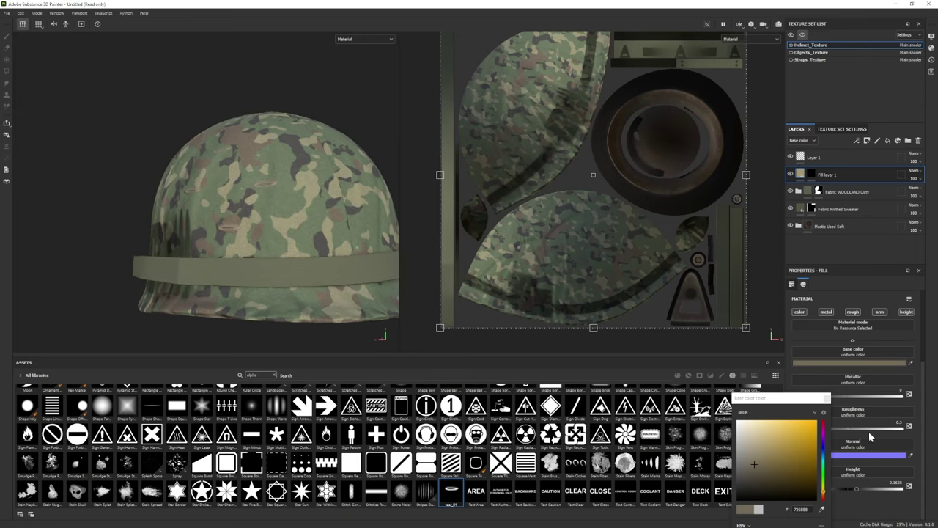
left_click(821, 509)
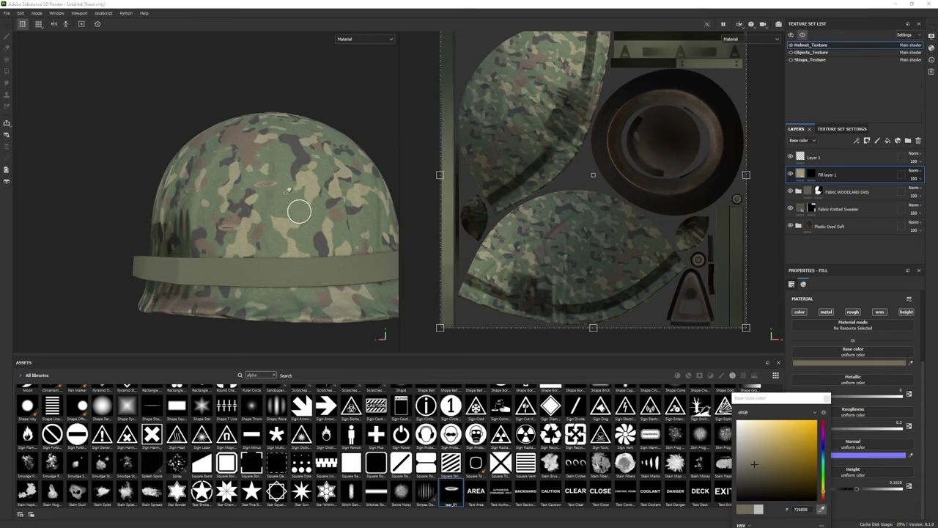
left_click(297, 210)
left_click(321, 174)
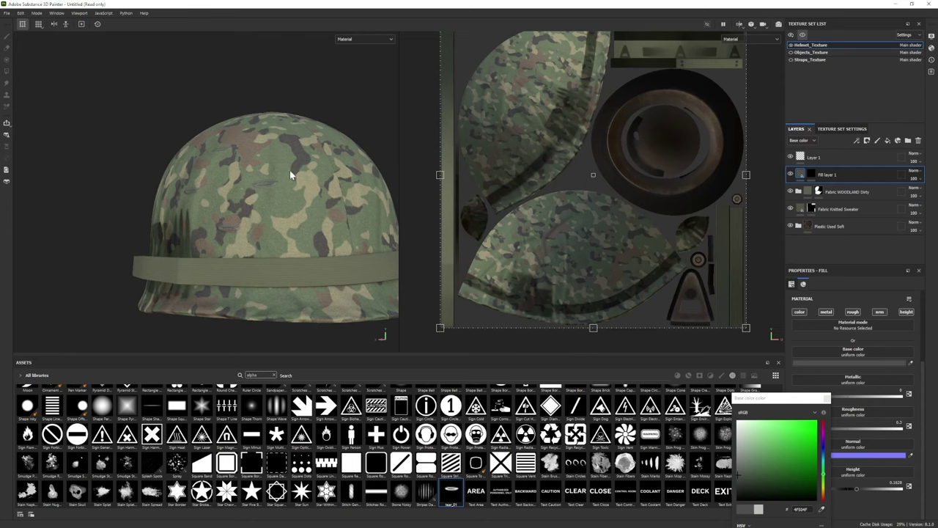
left_click(341, 210)
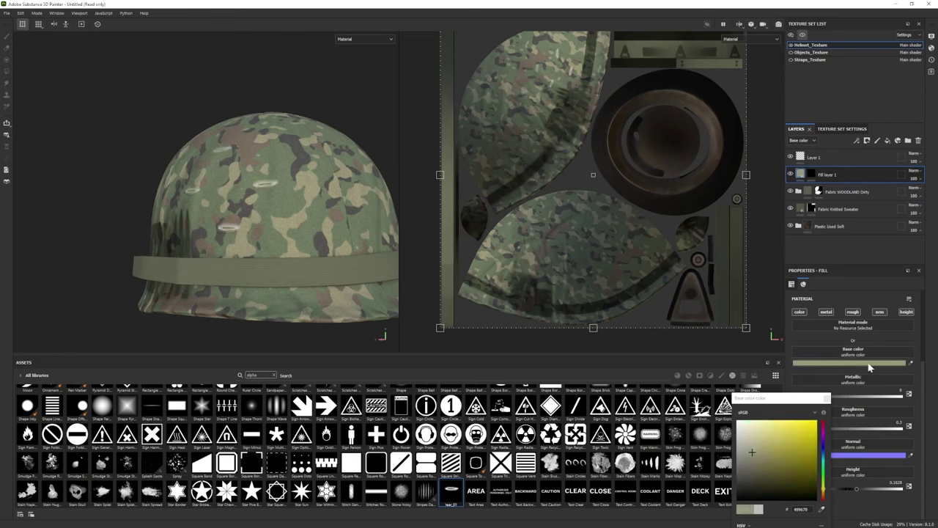
left_click(824, 488)
- Shift the base colour to a muted olive-grey and raise roughness to 1
left_click_drag(825, 489, 825, 483)
left_click(747, 462)
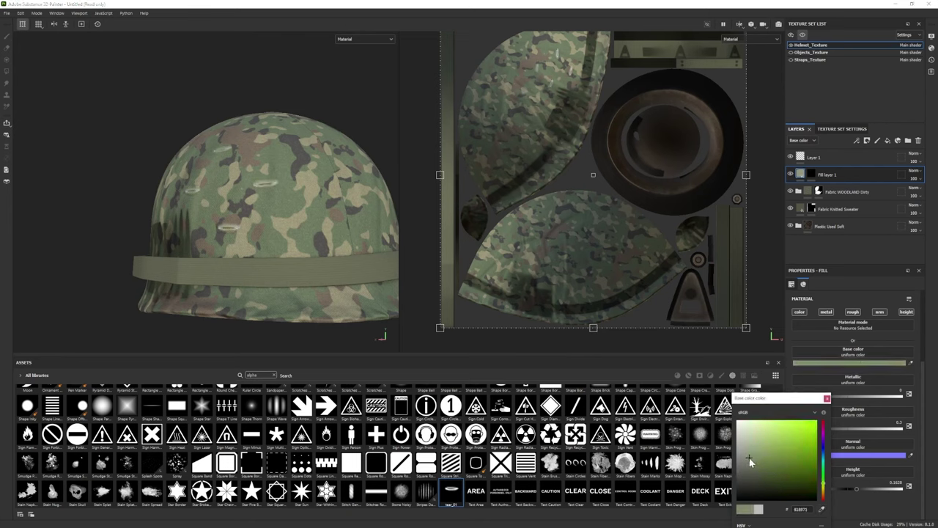
left_click_drag(826, 430, 925, 429)
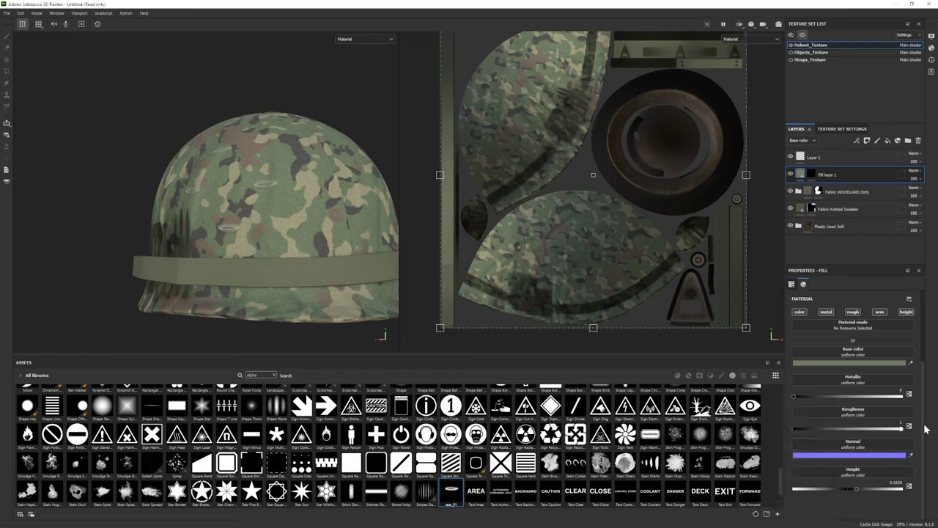
left_click_drag(342, 166, 259, 233, "alt")
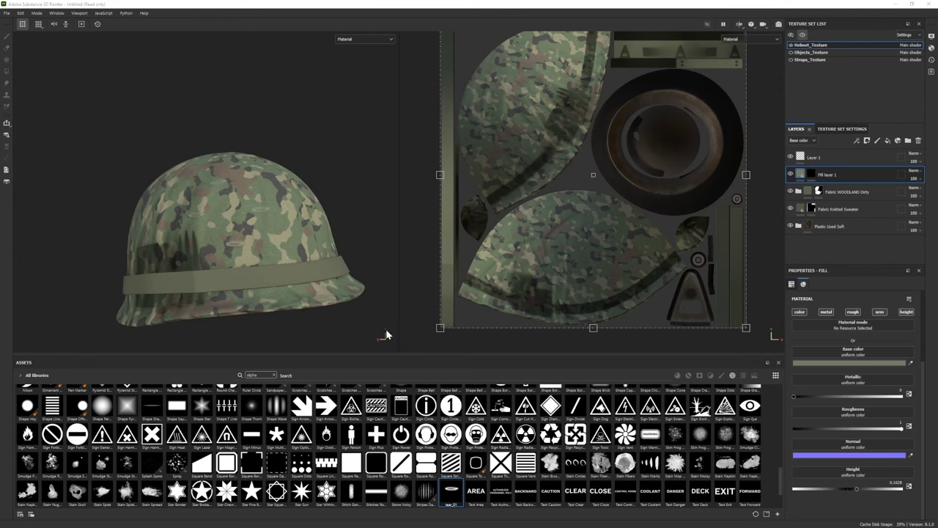
left_click(842, 363)
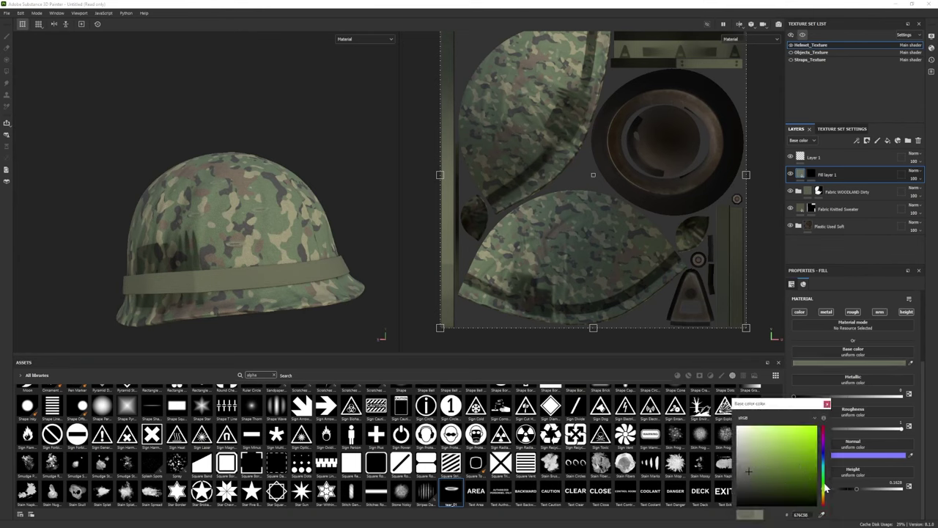
scroll(242, 235, "up", 2)
middle_click_drag(220, 241, 285, 251)
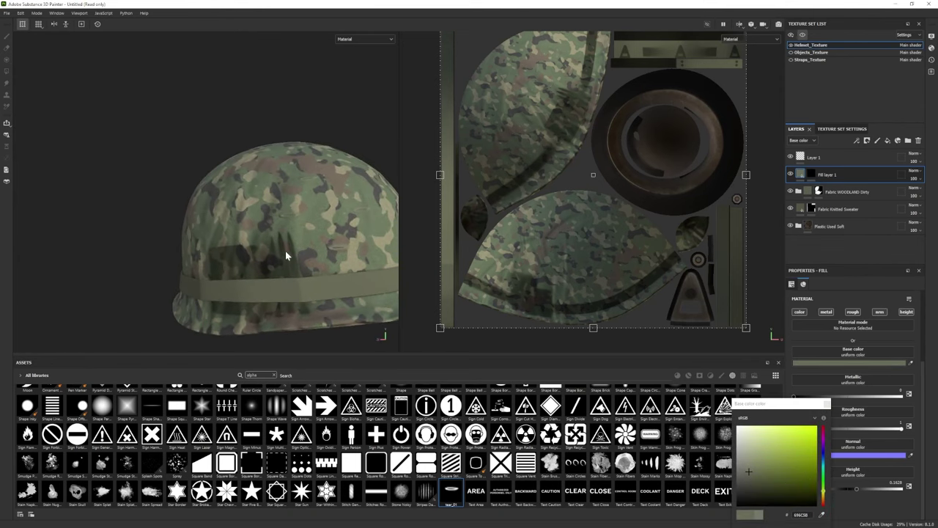
left_click_drag(286, 236, 305, 242, "alt")
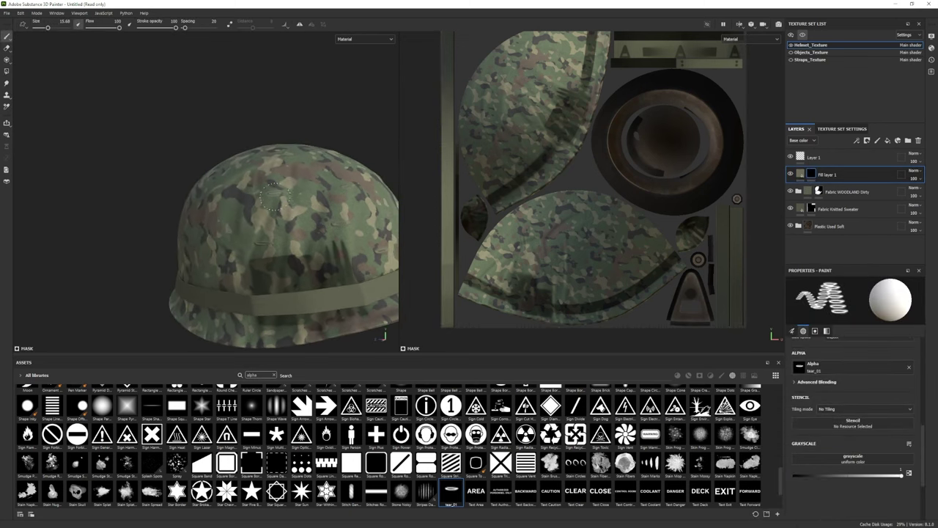
left_click_drag(272, 195, 266, 266, "alt")
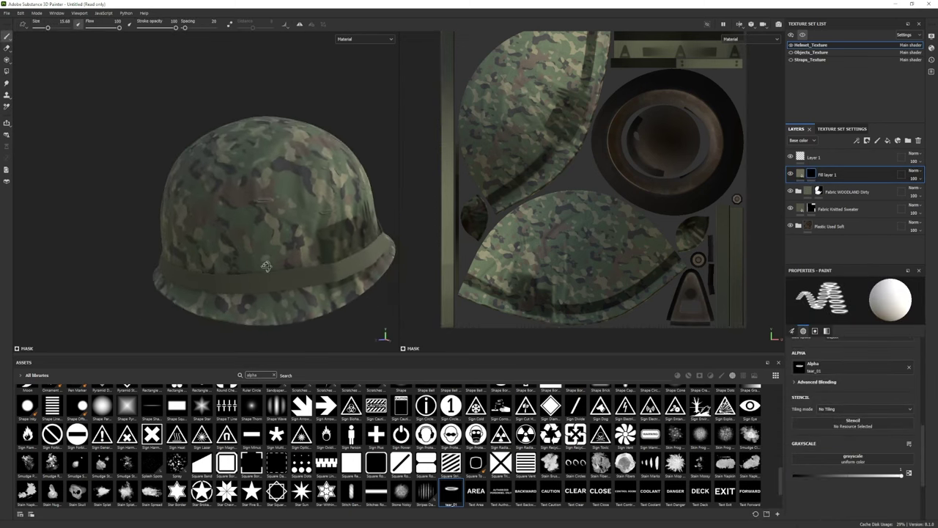
scroll(266, 266, "up", 5)
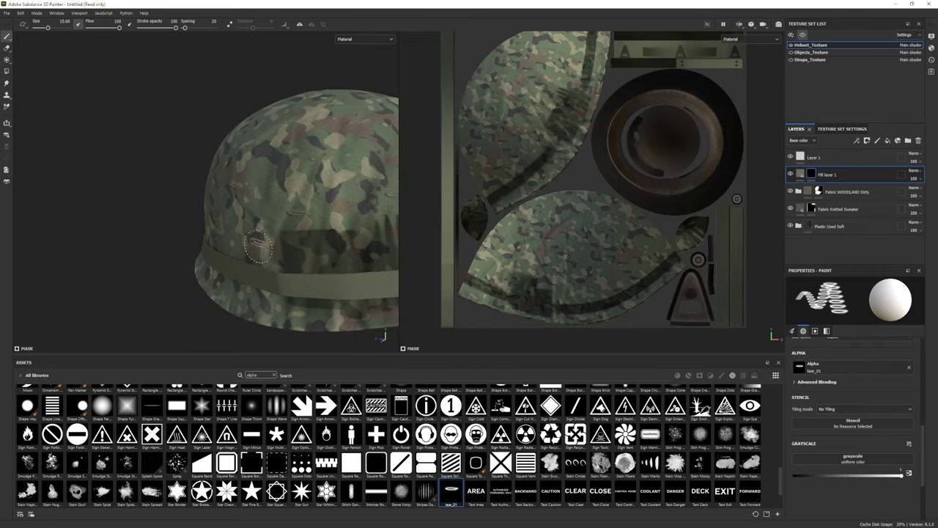
scroll(257, 247, "down", 3)
mouse_move(258, 247)
middle_mouse_down("alt")
mouse_move(185, 282)
mouse_move(157, 282)
mouse_move(262, 271)
middle_mouse_up("alt")
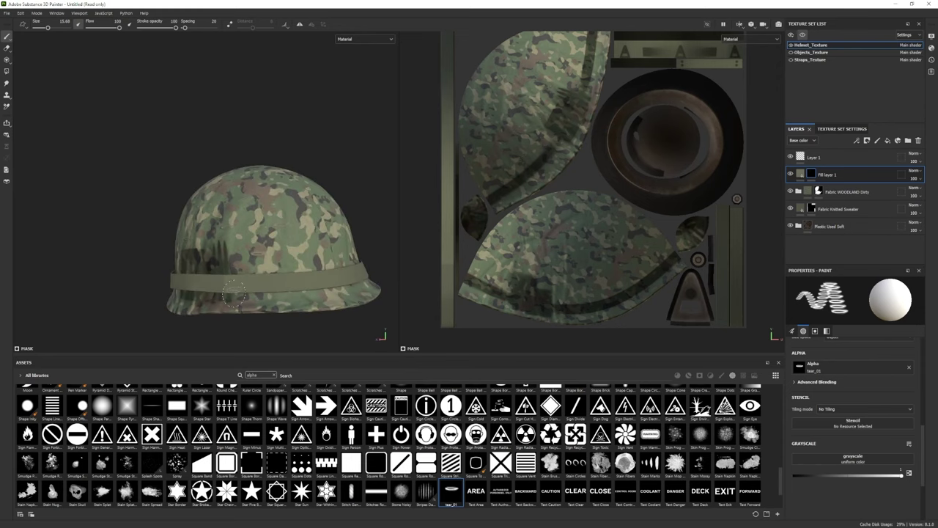
left_click_drag(234, 295, 267, 215, "alt")
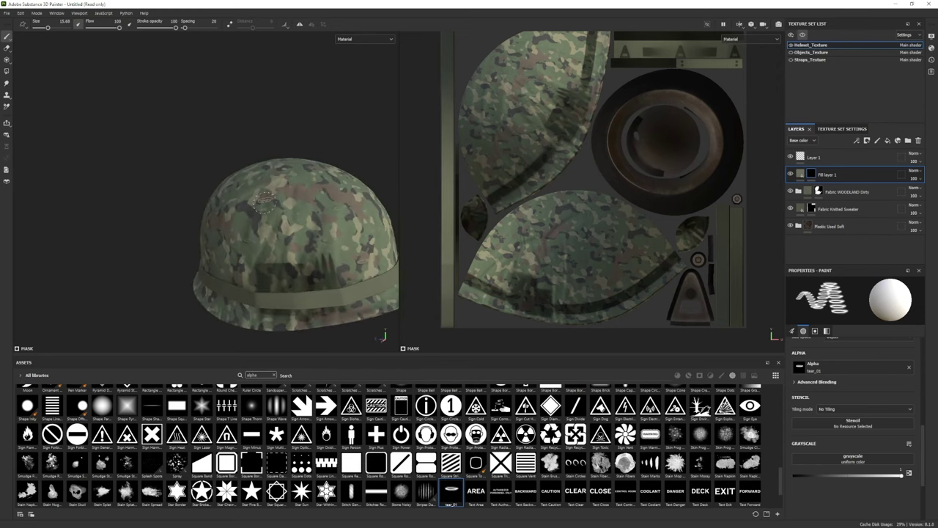
left_click_drag(354, 276, 231, 198, "alt")
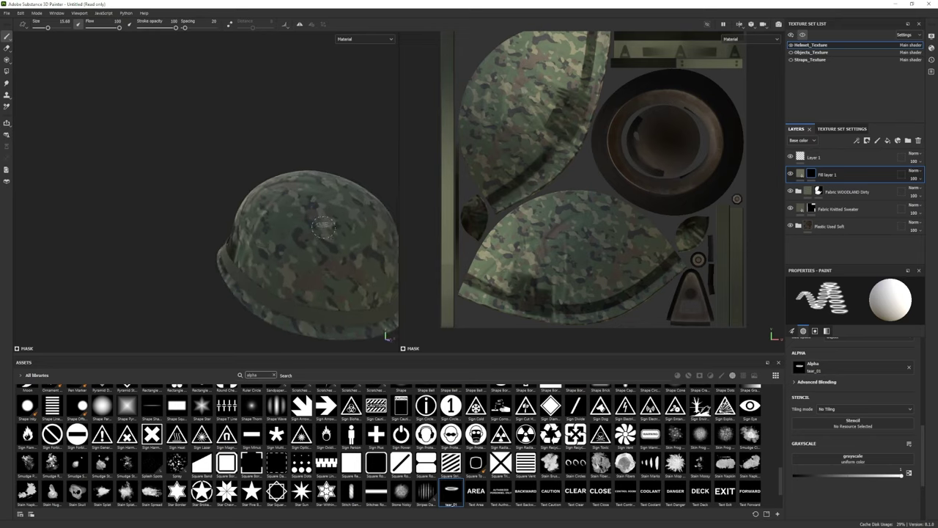
left_click_drag(323, 227, 265, 289, "alt")
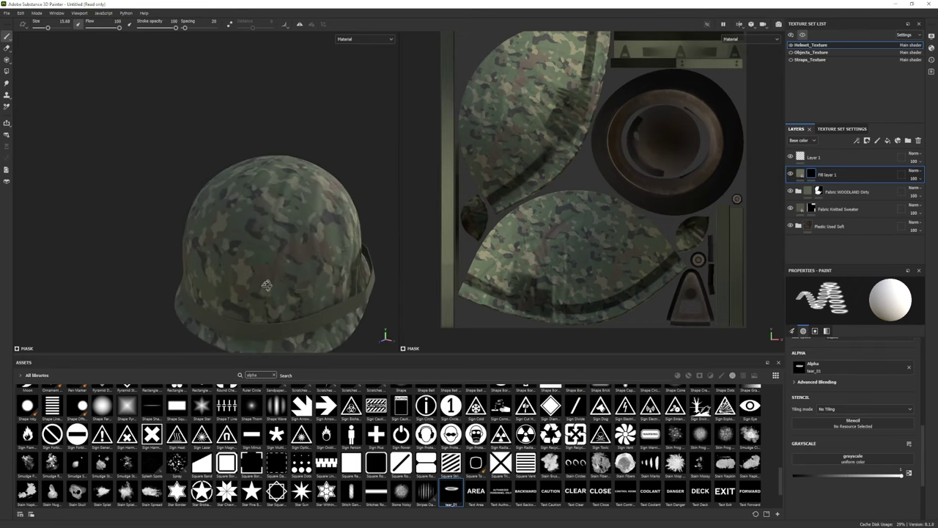
mouse_move(272, 230)
left_mouse_down("alt")
mouse_move(291, 288)
mouse_move(309, 236)
mouse_move(293, 278)
mouse_move(257, 327)
mouse_move(212, 303)
mouse_move(294, 247)
mouse_move(303, 293)
mouse_move(218, 300)
mouse_move(169, 277)
mouse_move(262, 300)
mouse_move(222, 314)
mouse_move(252, 268)
mouse_move(265, 270)
left_mouse_up("alt")
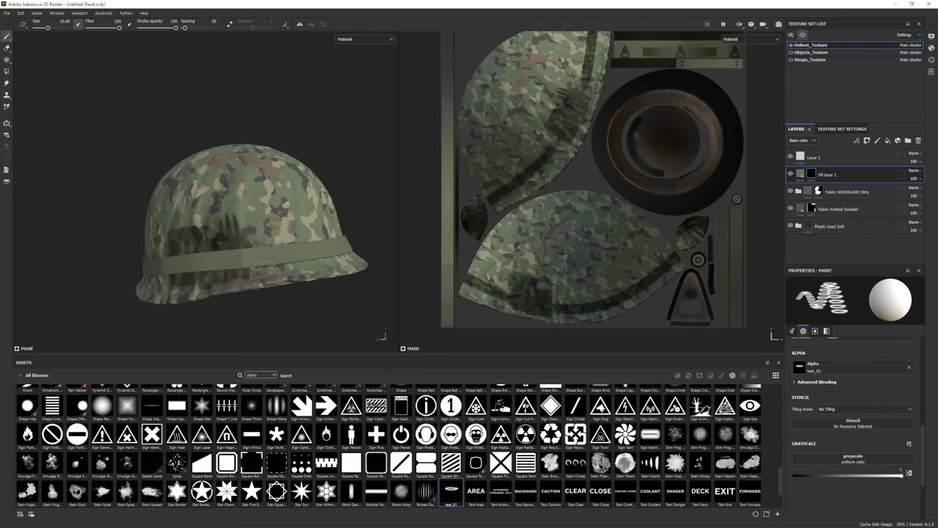
- Check the fill's base colour and clear the alpha filter in the asset library
left_click(800, 174)
left_click(827, 362)
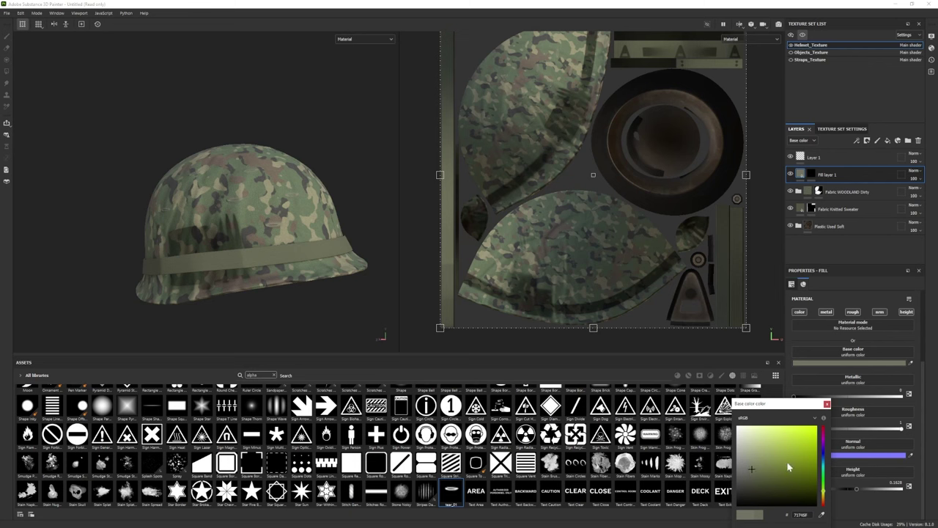
scroll(386, 305, "up", 2)
scroll(385, 305, "up", 2)
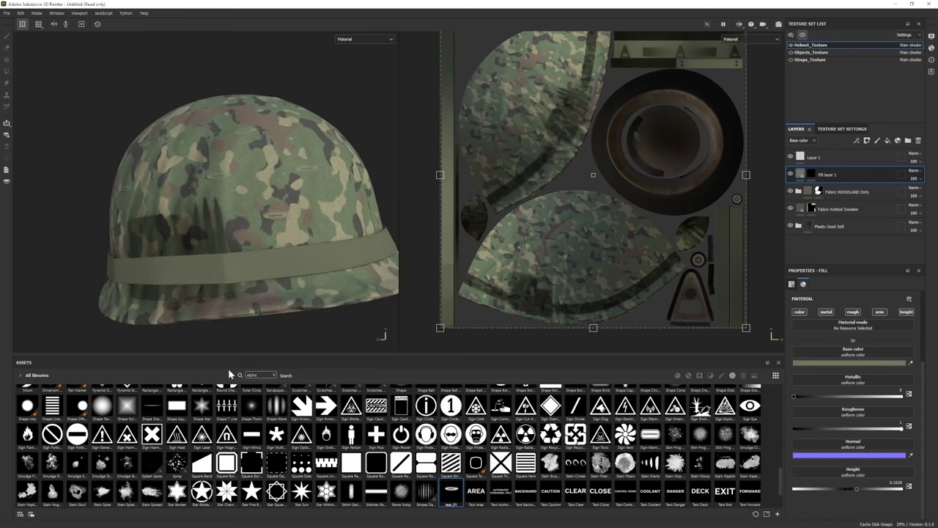
left_click(274, 375)
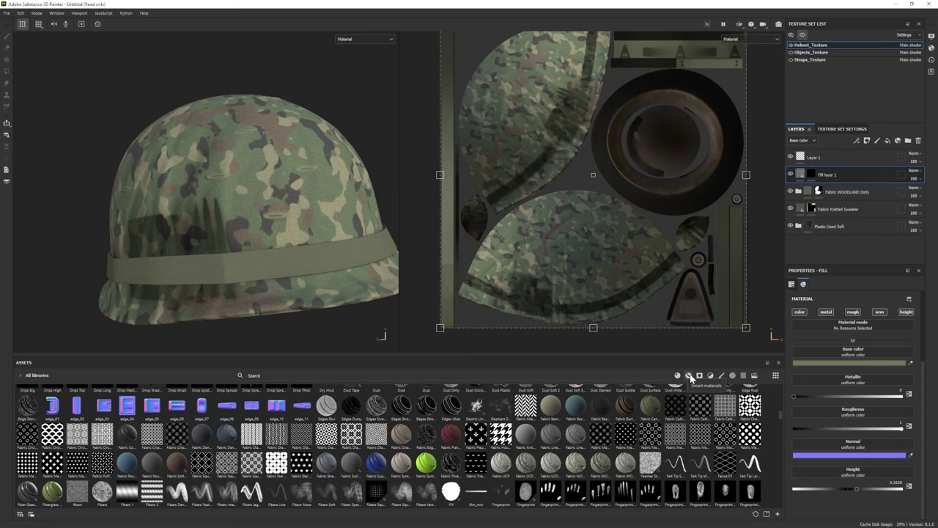
scroll(391, 235, "up", 2)
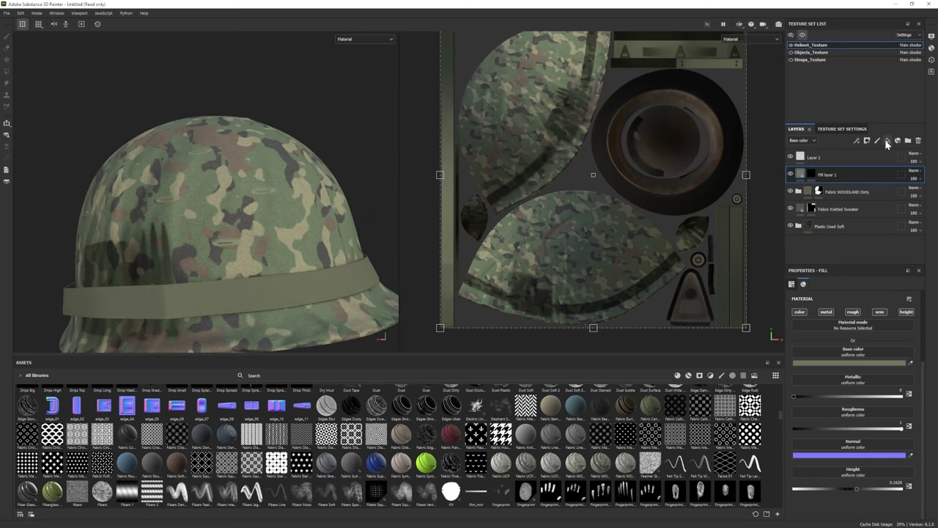
- Add Fill layer 2 and pick the Basic Soft brush for painting it
left_click(886, 142)
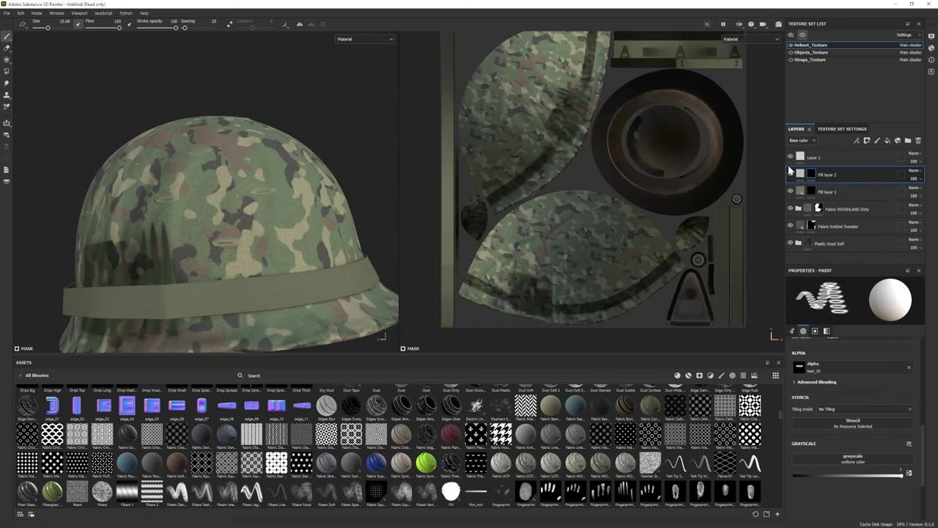
scroll(256, 241, "up", 2)
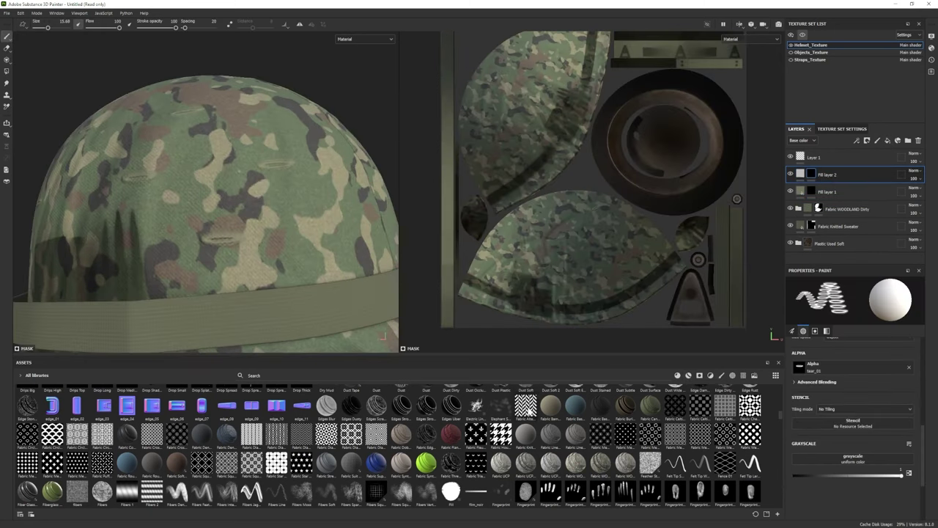
left_click(327, 397)
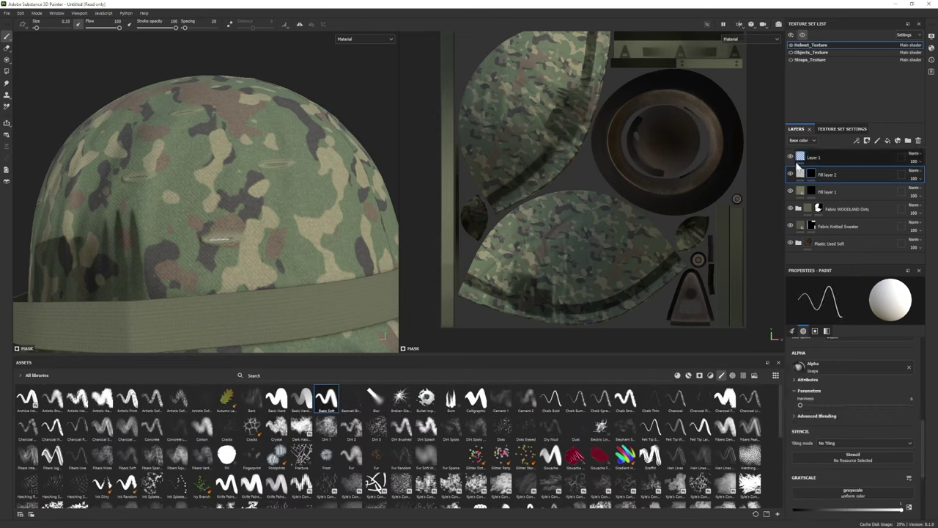
left_click(801, 174)
left_click(852, 362)
left_click(826, 409)
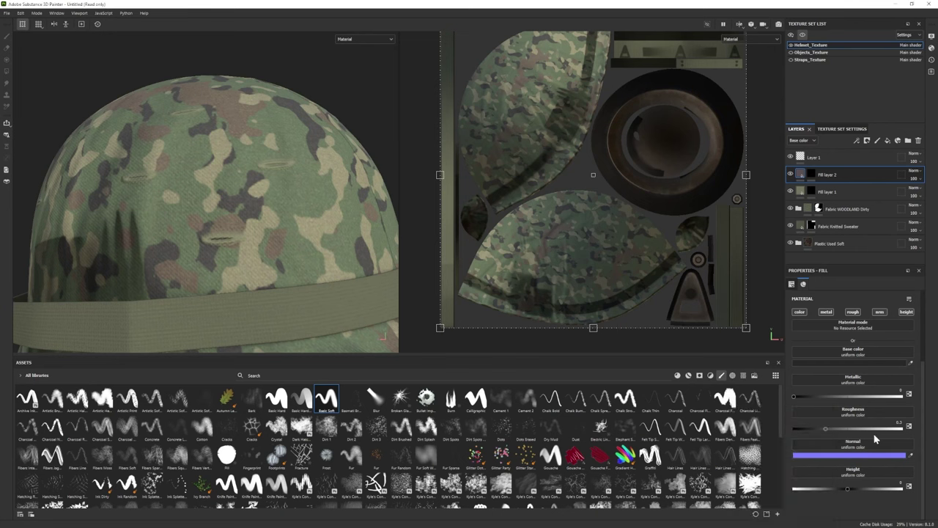
scroll(168, 285, "down", 3)
scroll(240, 214, "up", 3)
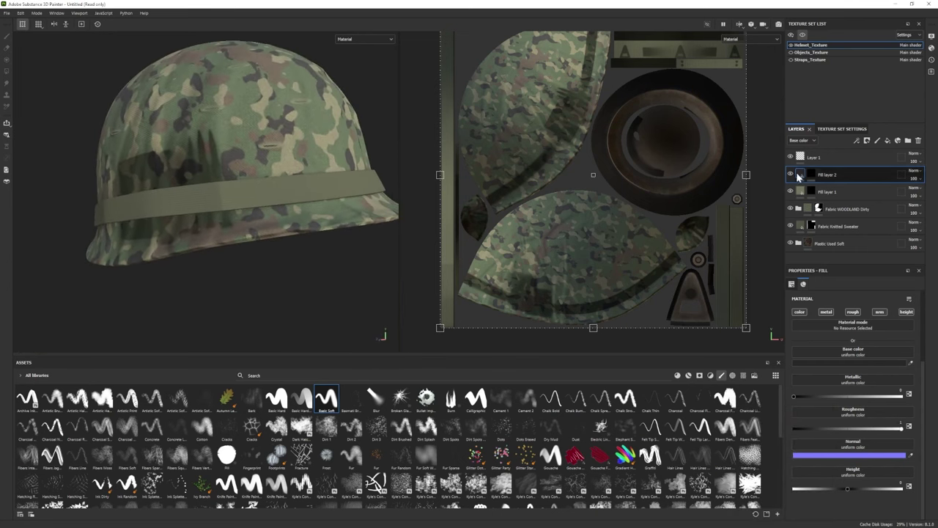
- Add a Silver Armor material layer above the Plastic Used Soft layer
left_click(828, 244)
left_click(688, 374)
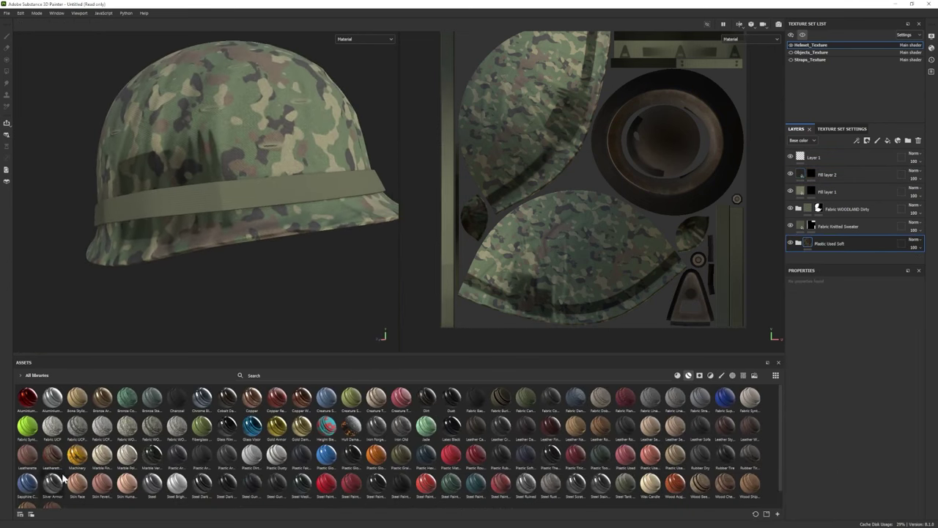
left_click_drag(63, 477, 828, 258)
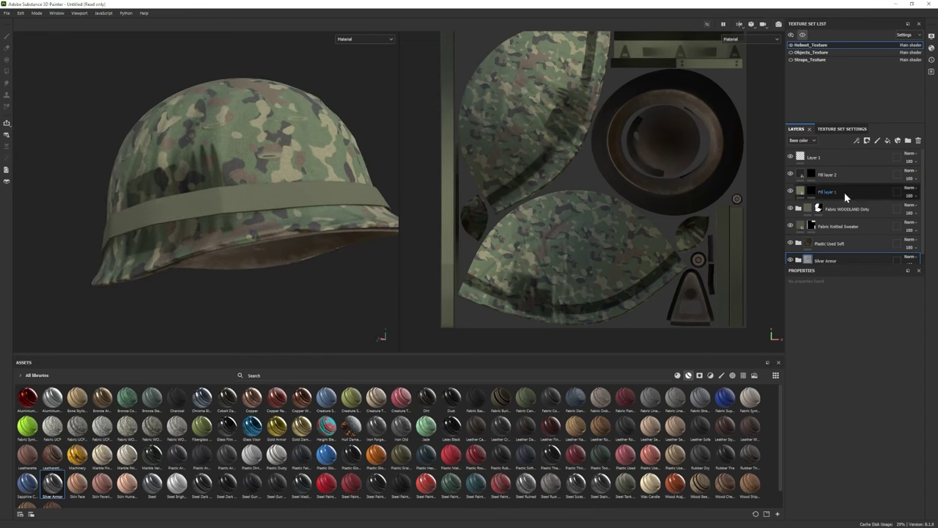
left_click(818, 209)
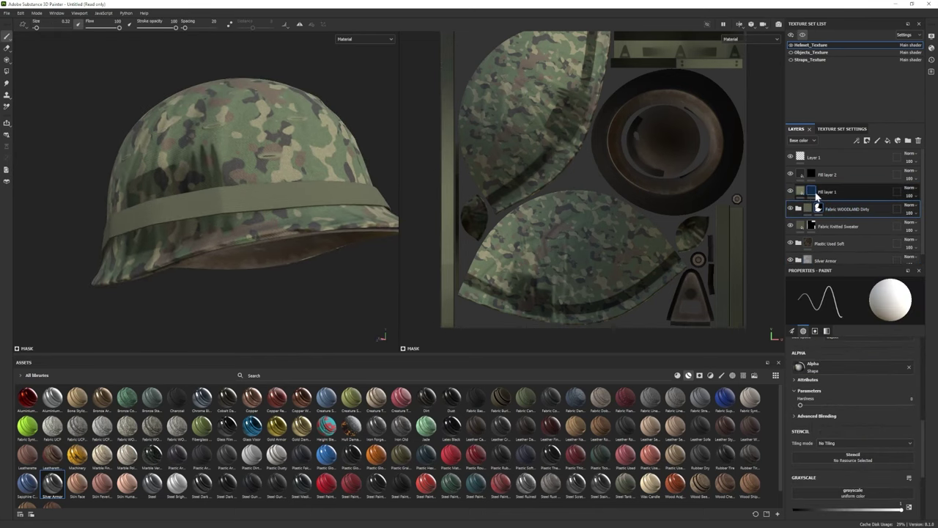
left_click(806, 192)
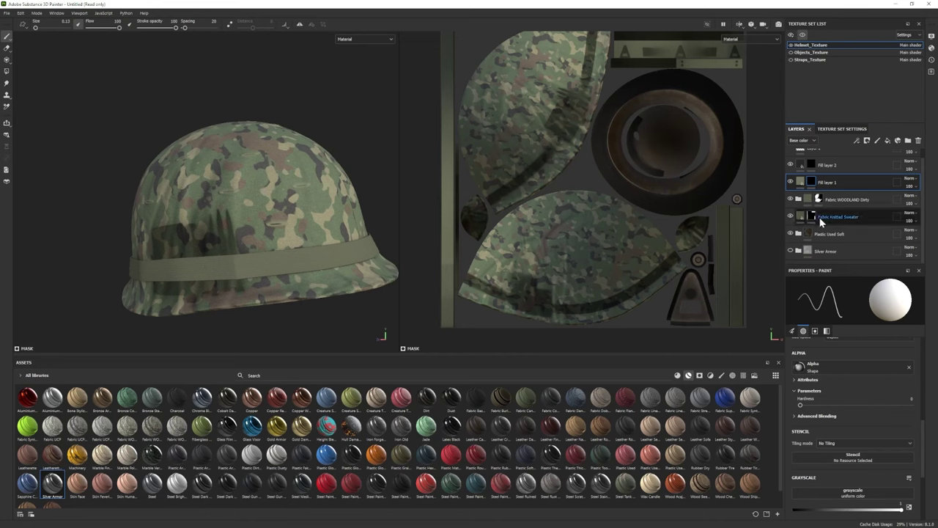
scroll(850, 205, "up", 1)
left_click(827, 175)
scroll(206, 192, "up", 5)
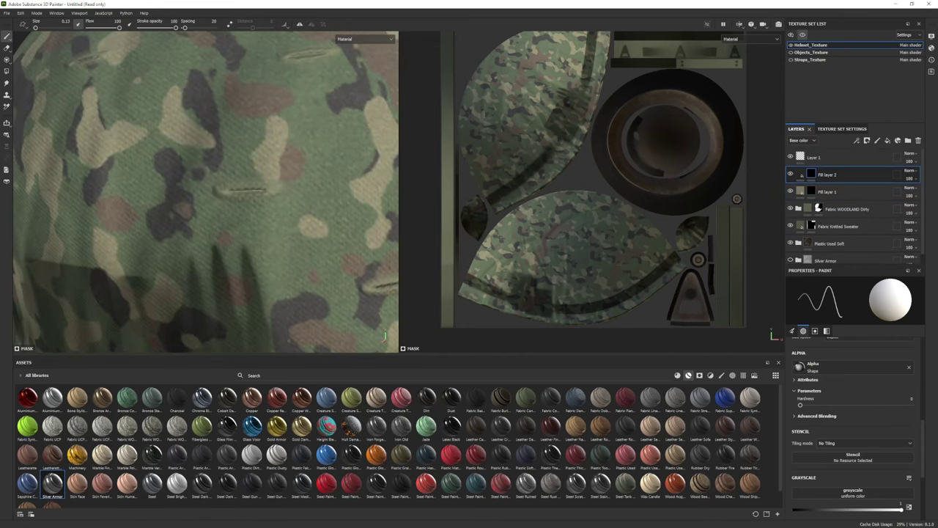
left_click_drag(205, 190, 301, 197, "alt")
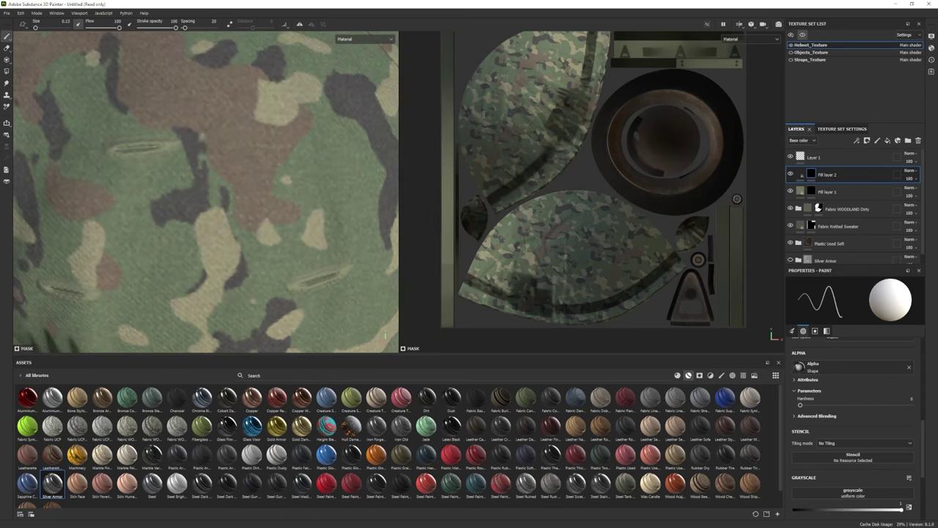
scroll(205, 192, "down", 5)
scroll(205, 192, "up", 3)
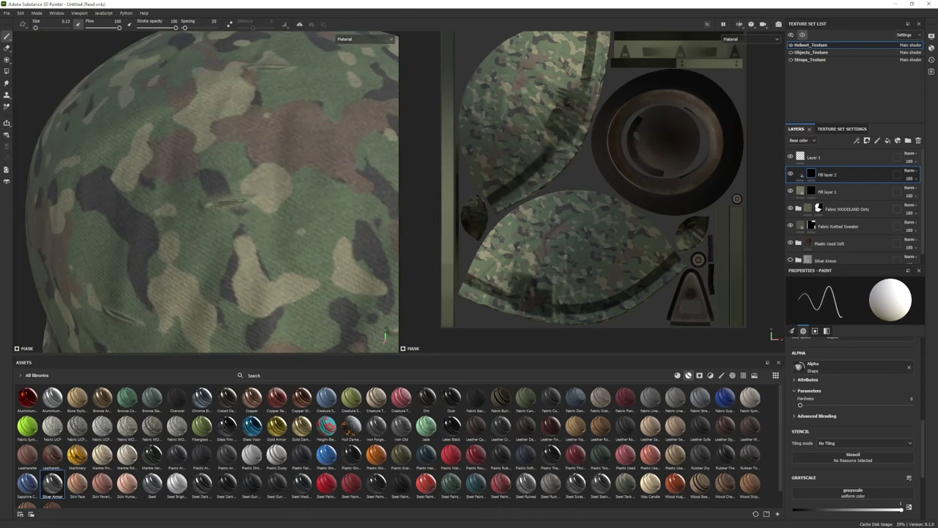
mouse_move(205, 192)
left_mouse_down("alt")
mouse_move(213, 234)
mouse_move(219, 192)
mouse_move(183, 198)
mouse_move(220, 192)
left_mouse_up("alt")
scroll(206, 192, "up", 4)
scroll(206, 192, "down", 4)
scroll(209, 220, "up", 3)
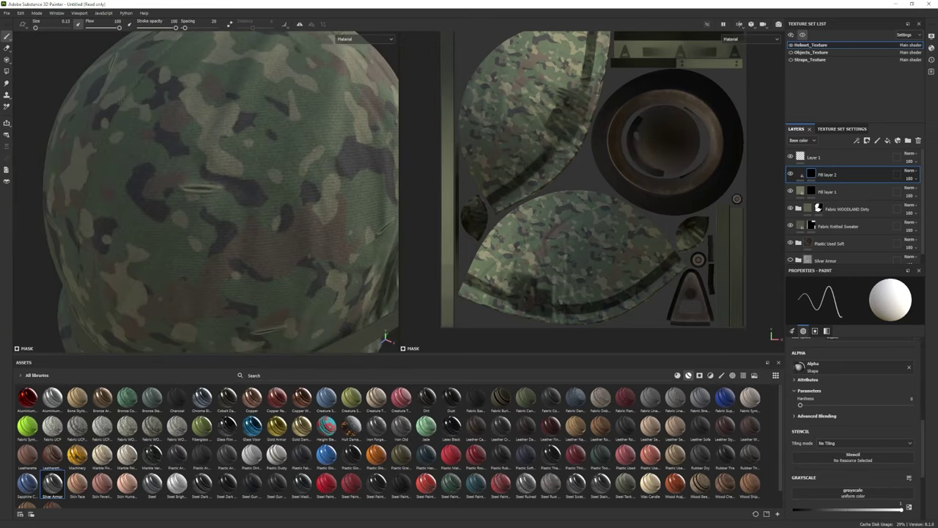
scroll(205, 192, "down", 3)
scroll(220, 192, "up", 4)
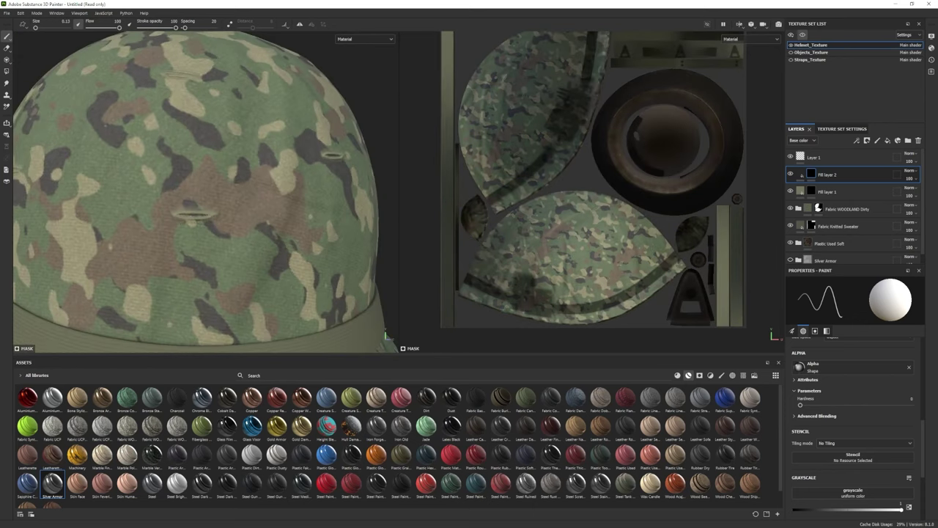
scroll(95, 268, "down", 3)
left_click_drag(95, 268, 95, 268, "alt")
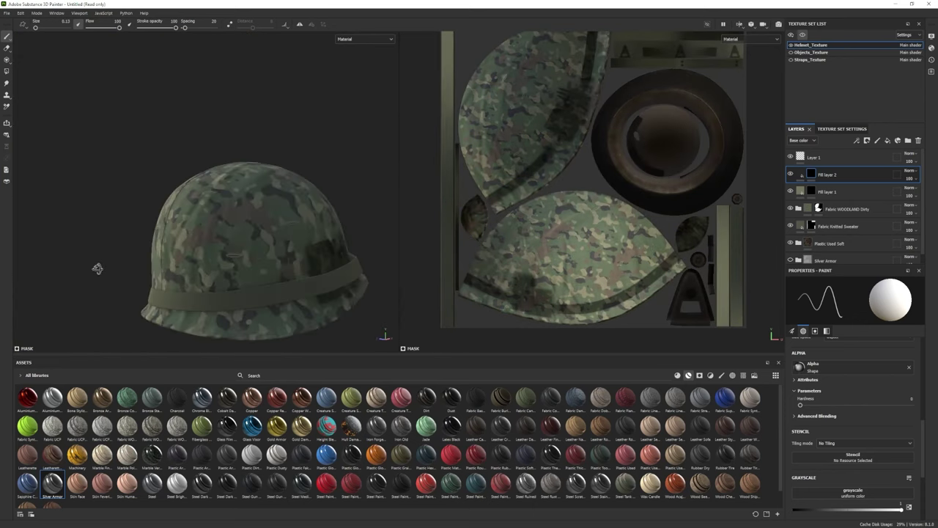
scroll(94, 269, "up", 4)
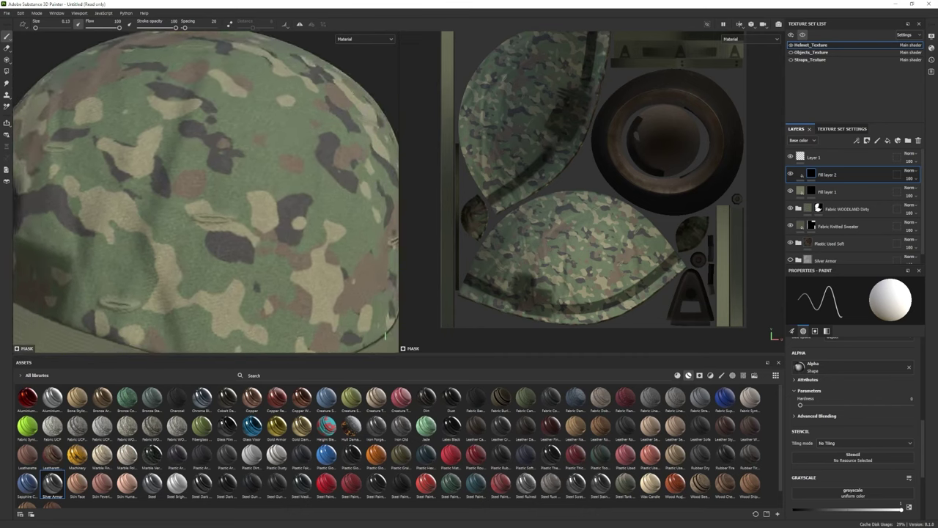
scroll(205, 193, "up", 2)
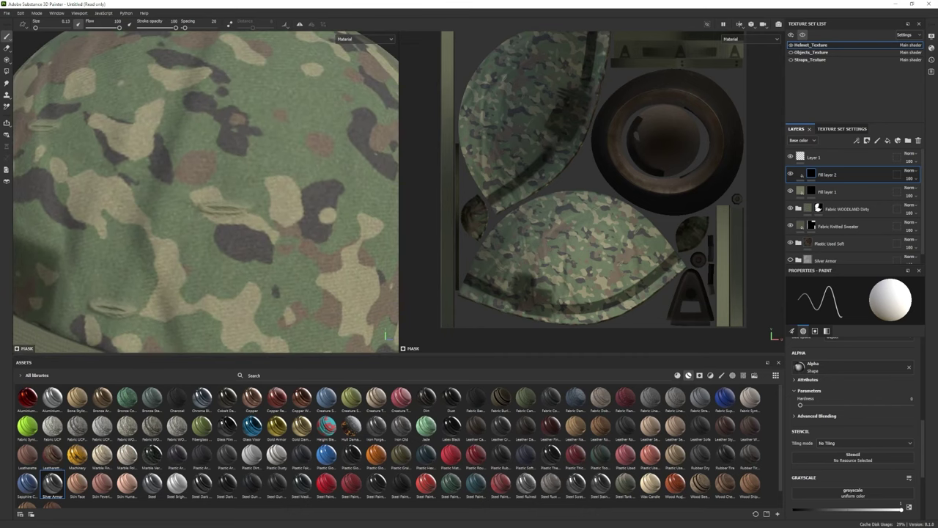
left_click_drag(205, 192, 205, 168, "alt")
scroll(205, 192, "up", 2)
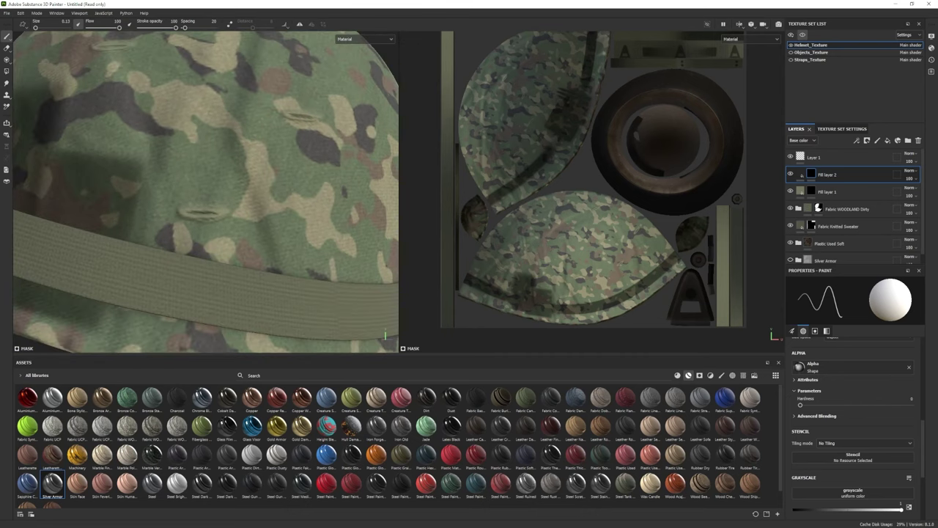
scroll(144, 173, "down", 3)
left_click_drag(144, 172, 144, 147, "alt")
scroll(144, 172, "up", 3)
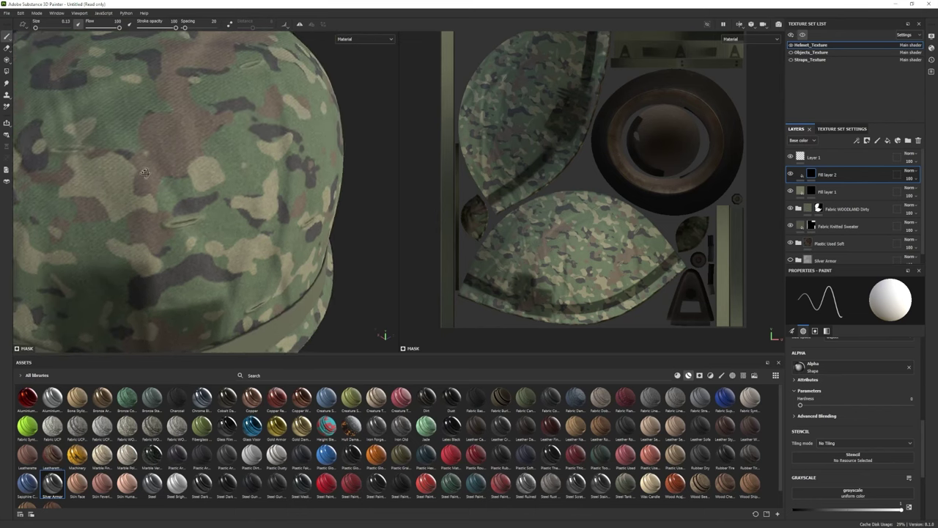
scroll(145, 173, "up", 2)
scroll(144, 146, "up", 2)
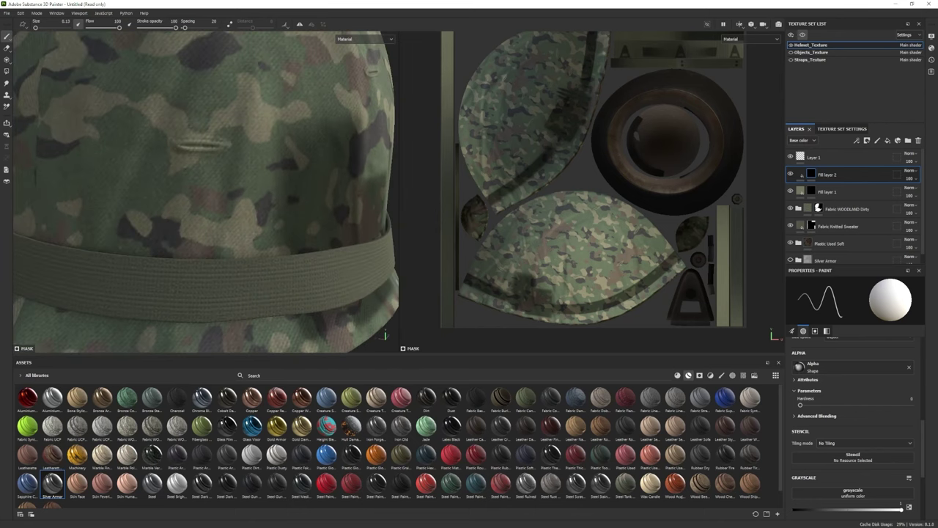
scroll(205, 192, "down", 3)
left_click_drag(205, 168, 205, 220, "alt")
scroll(205, 192, "up", 3)
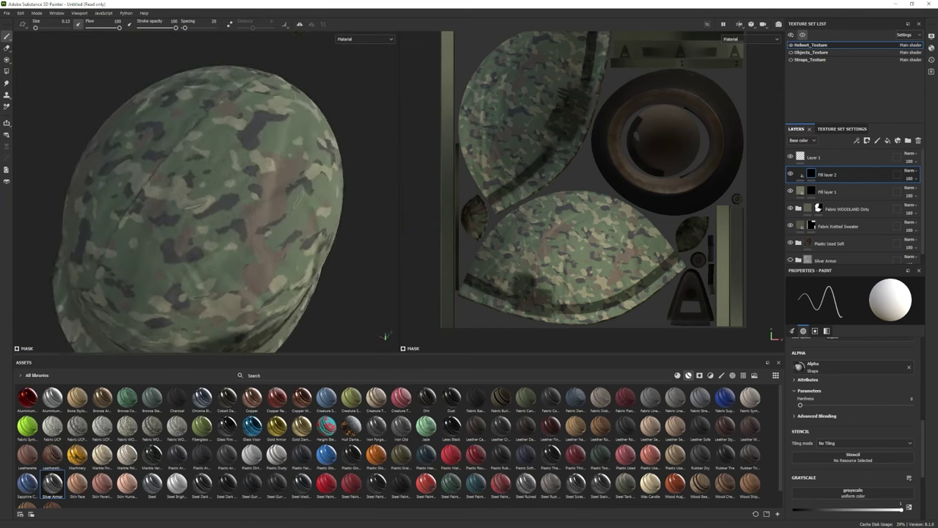
scroll(205, 192, "down", 3)
scroll(205, 192, "up", 3)
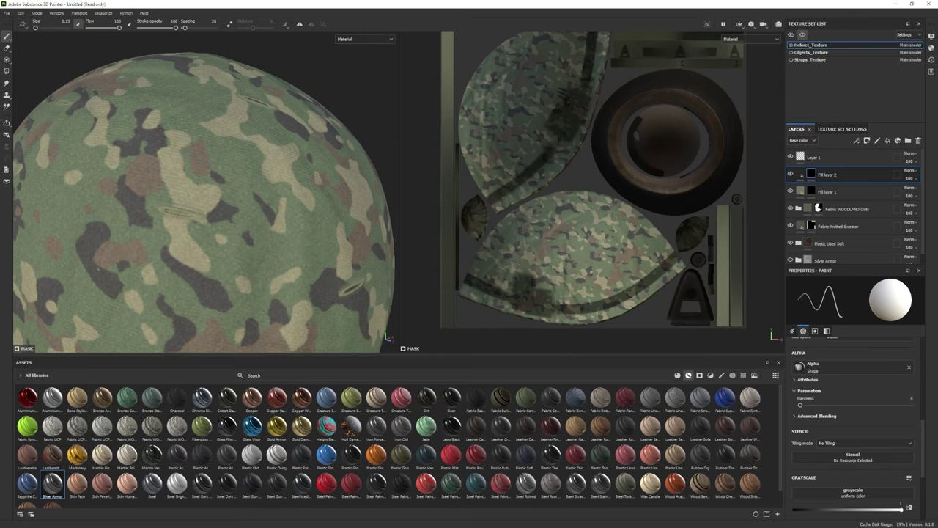
scroll(205, 192, "down", 5)
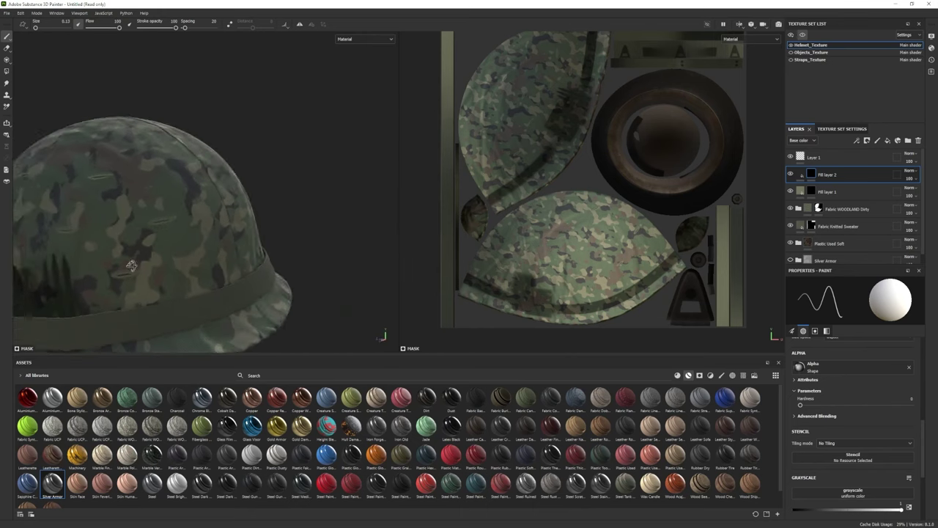
left_click_drag(205, 192, 242, 187, "alt")
scroll(219, 213, "up", 2)
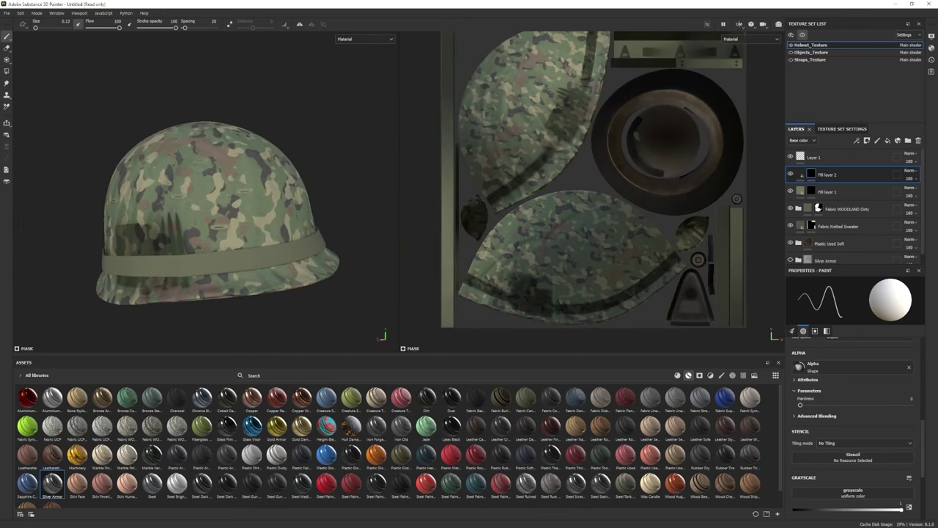
- Lower the Dirt Level of the MG Dirt generator in the Fabric WOODLAND Dirty folder's Dirt layer
left_click(798, 209)
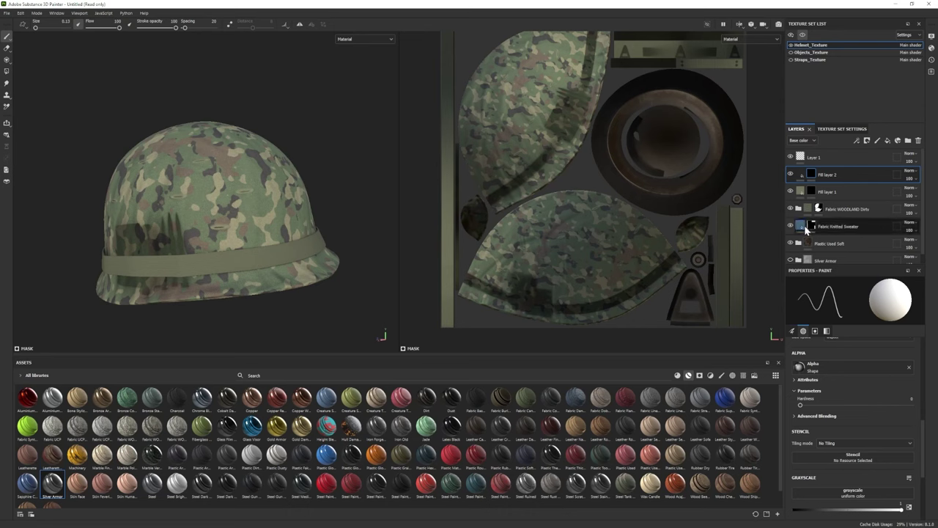
scroll(791, 203, "down", 2)
left_click(790, 199)
left_click(799, 205)
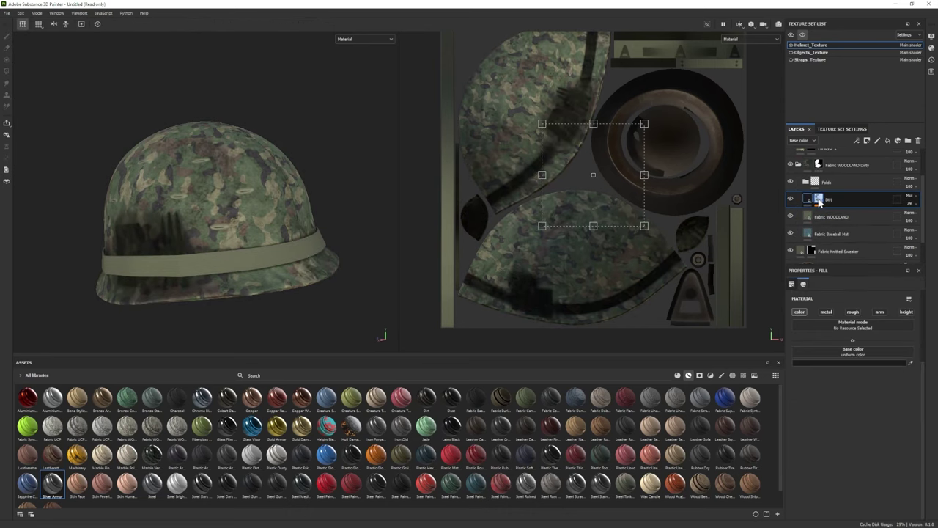
left_click(837, 212)
left_click_drag(891, 359, 858, 359)
left_click_drag(242, 220, 274, 244, "alt")
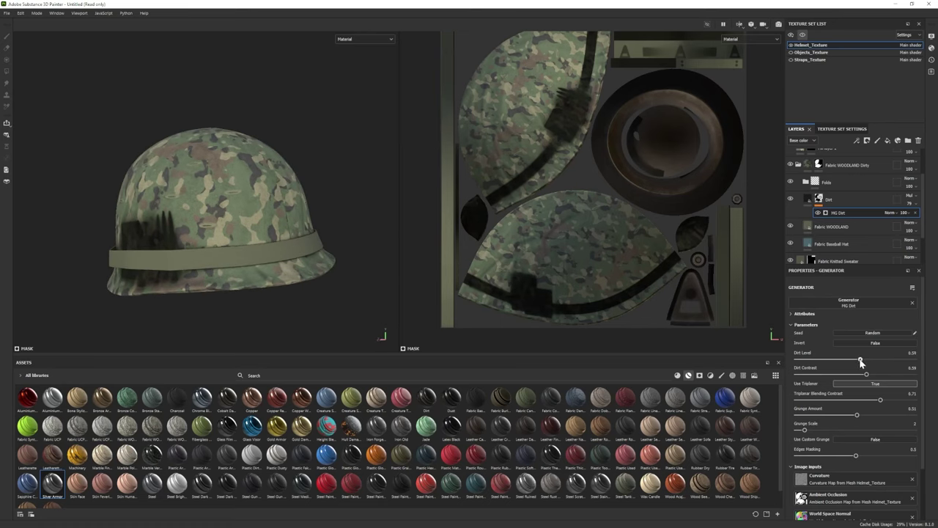
left_click_drag(227, 213, 286, 212, "alt")
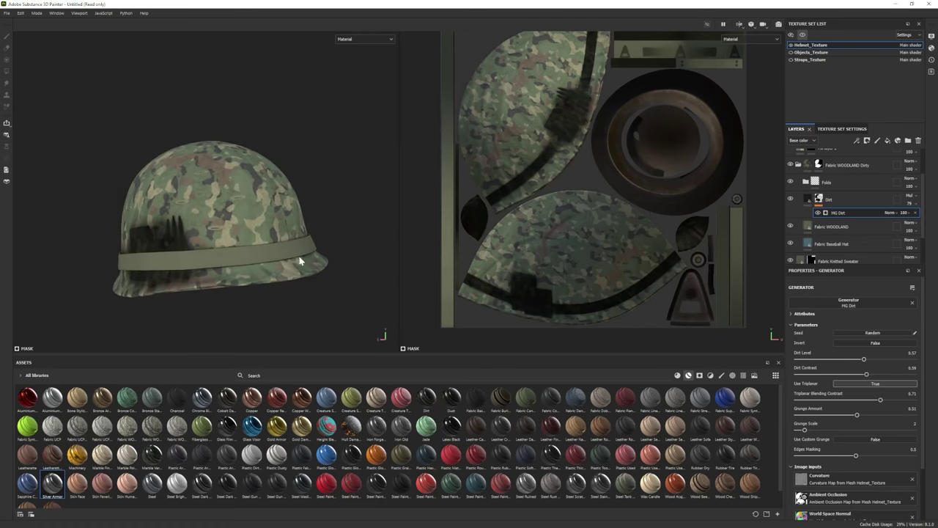
left_click_drag(299, 261, 325, 258, "alt")
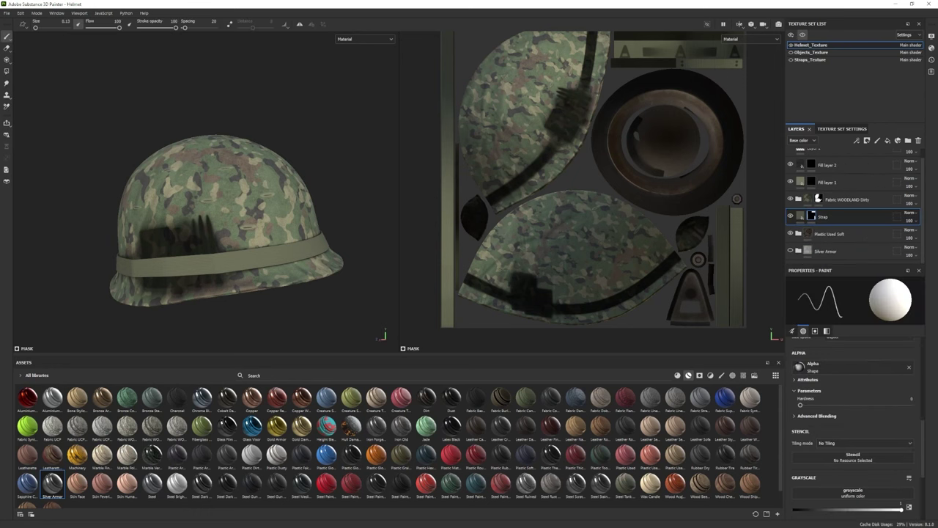
left_click_drag(132, 183, 176, 186, "alt")
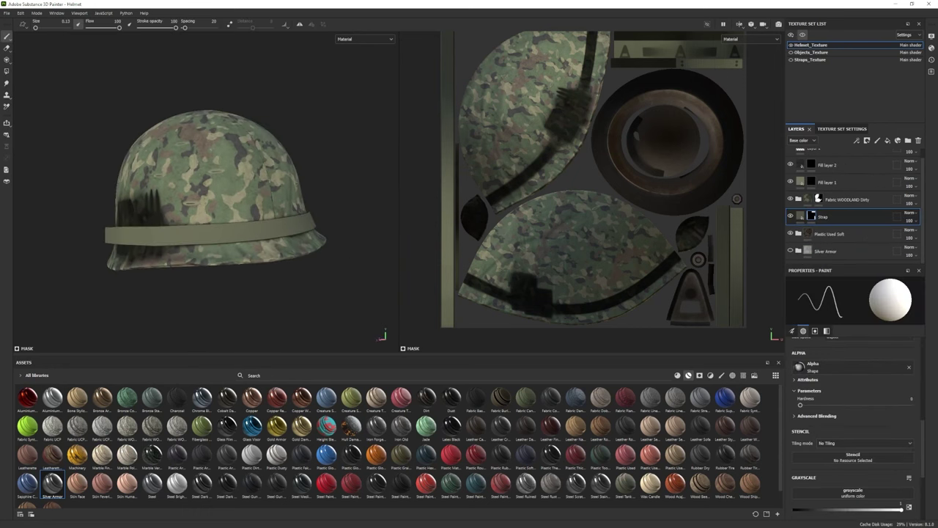
- Add Fill layer 3 with a black mask and Curvature generator at Global Balance 0.41
left_click(887, 141)
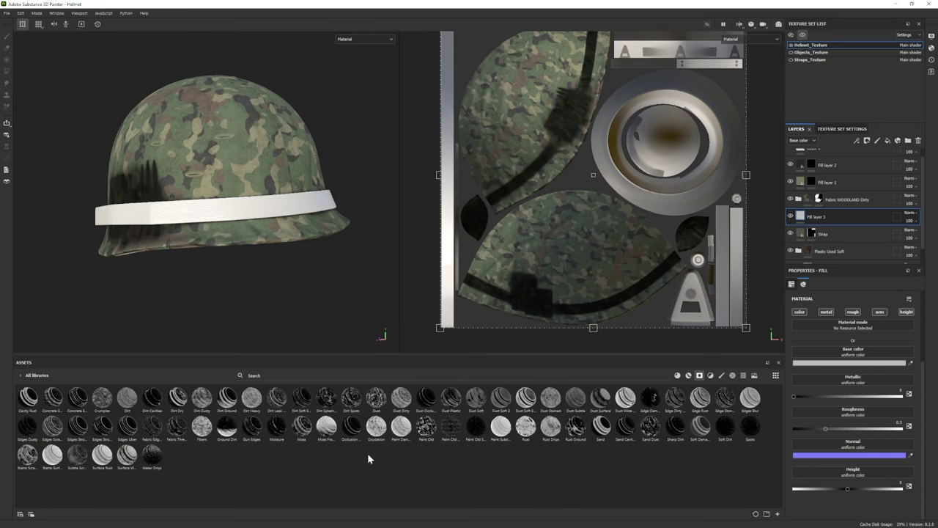
mouse_move(451, 427)
left_mouse_down()
mouse_move(369, 310)
mouse_move(840, 214)
left_mouse_up()
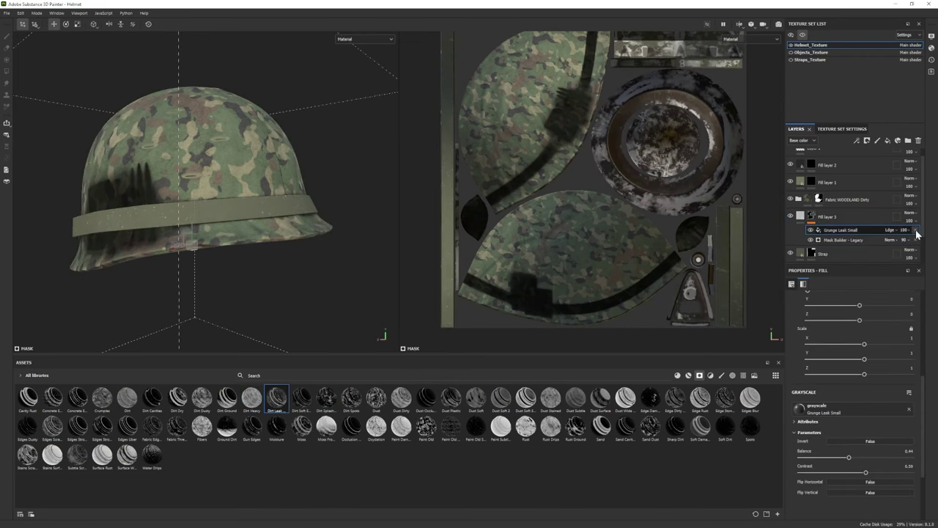
left_click_drag(370, 402, 795, 218)
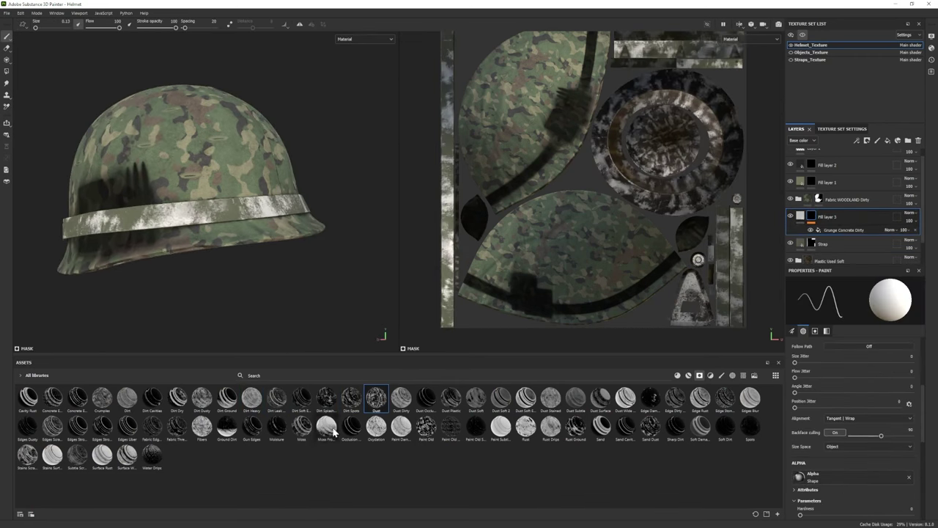
left_click_drag(301, 398, 837, 220)
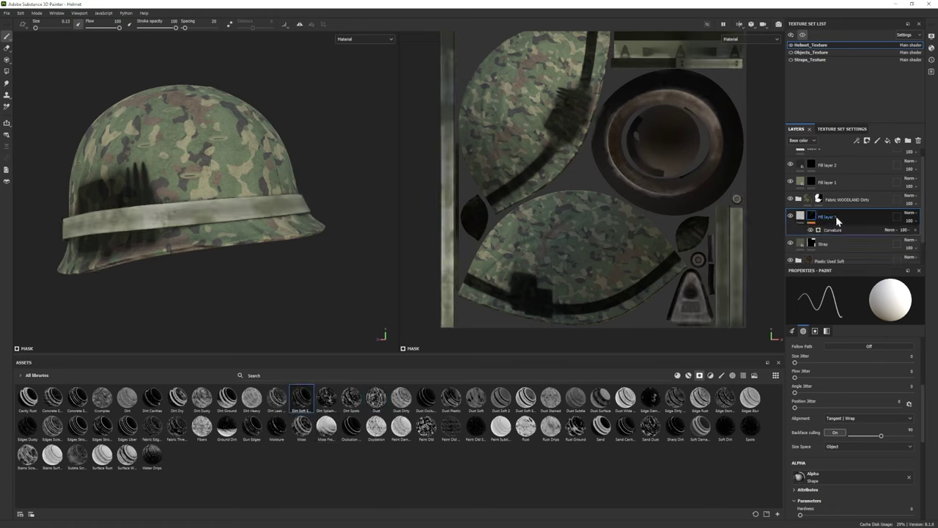
left_click(832, 230)
left_click_drag(854, 364, 845, 367)
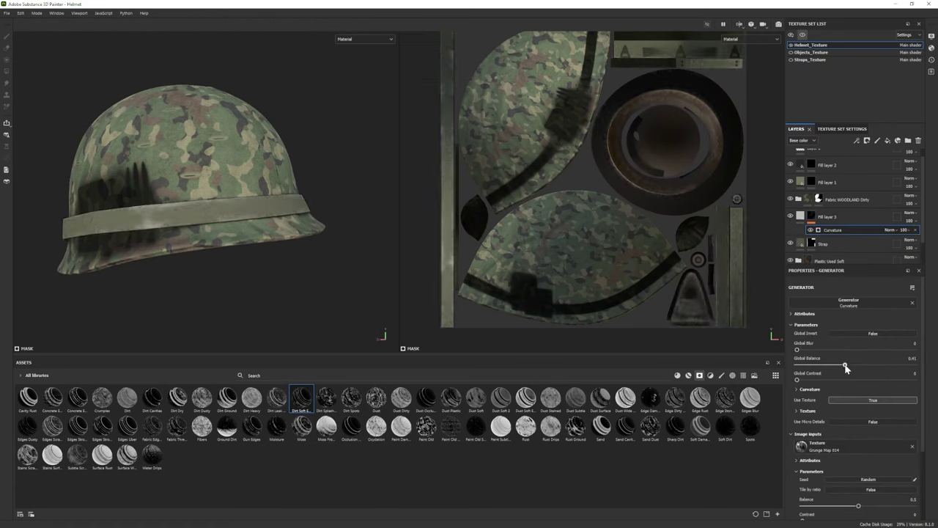
- Give Fill layer 3 a darker base colour, then add Fill layer 4
left_click(828, 217)
left_click(853, 361)
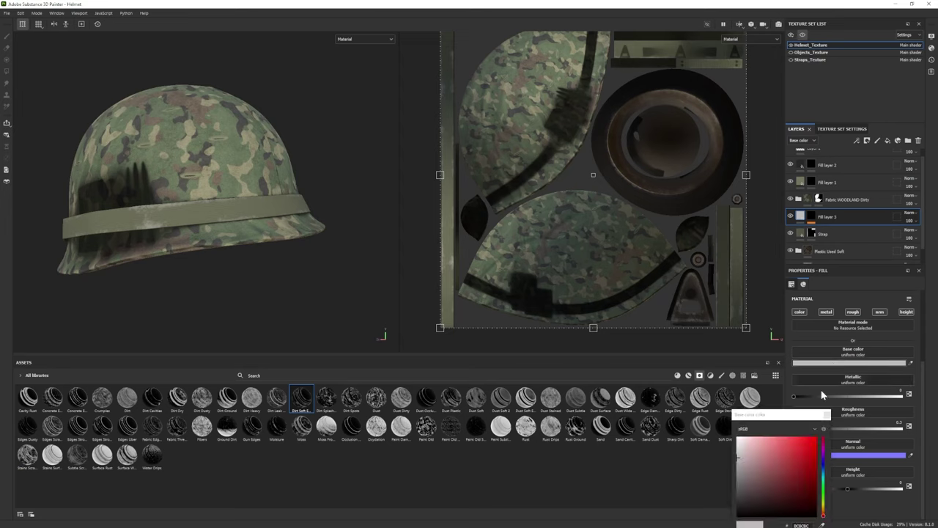
left_click(834, 437)
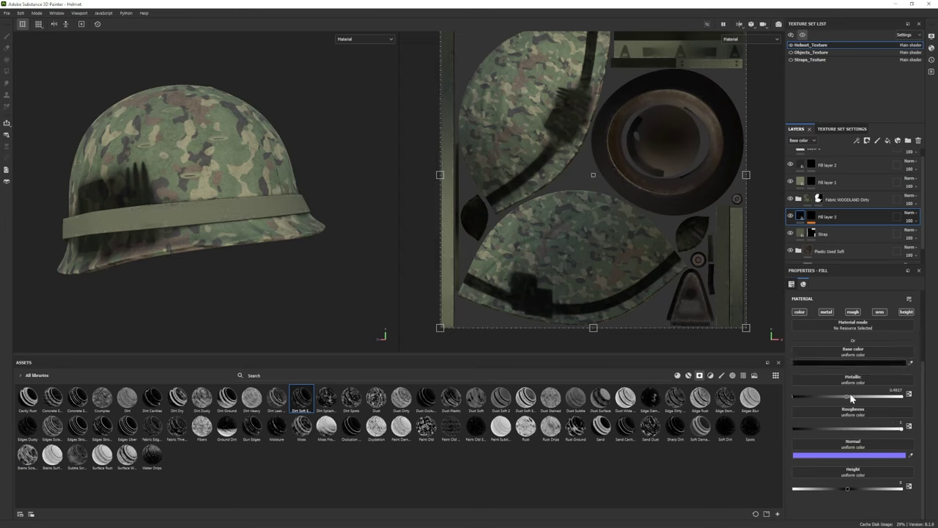
left_click(887, 140)
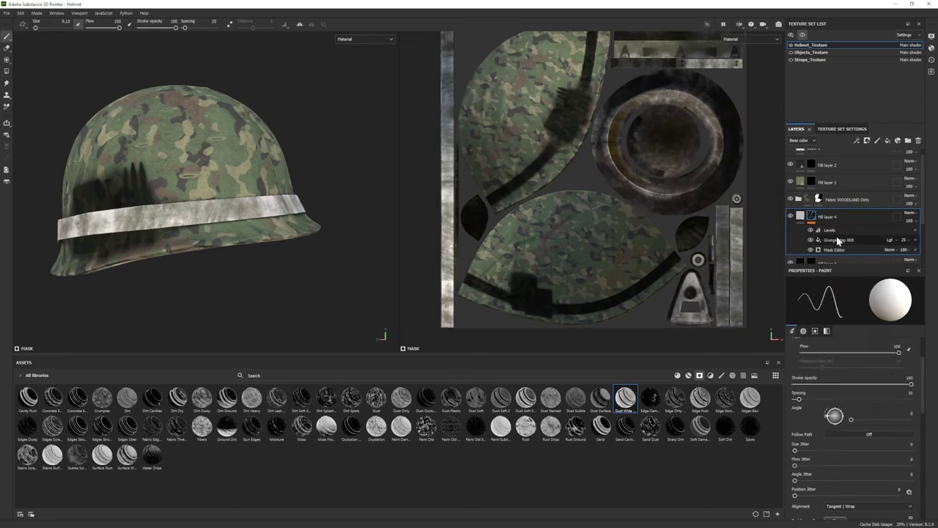
- Give Fill layer 4 a grunge smart mask with Global Balance 0.20 and roughness 1
left_click(835, 240)
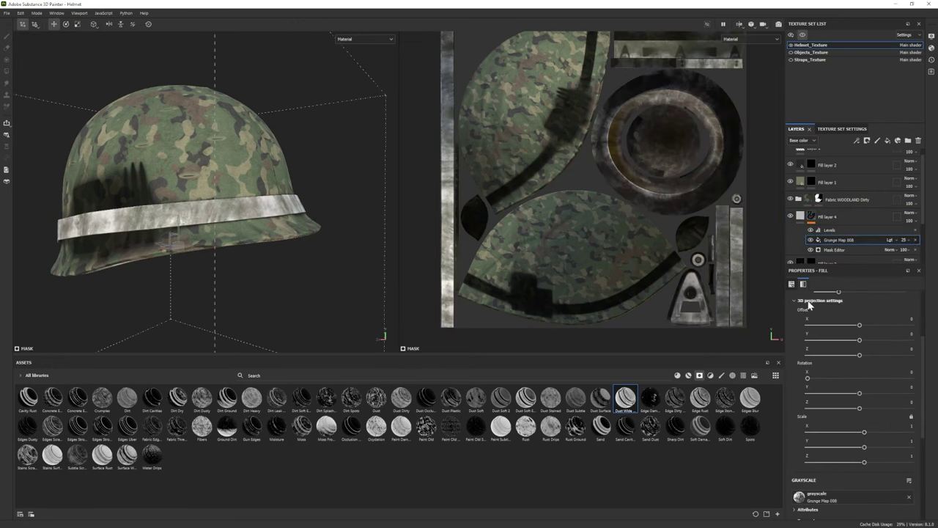
left_click(830, 230)
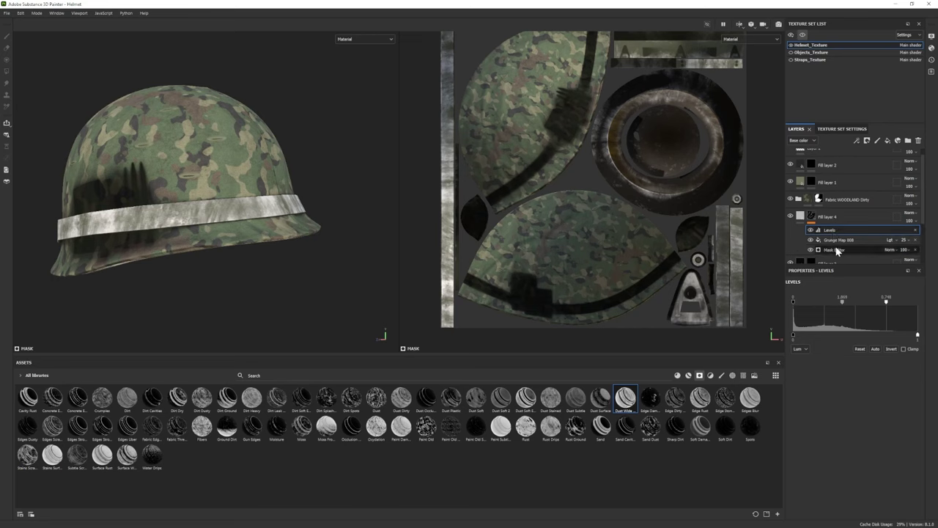
left_click(838, 250)
left_click_drag(843, 366, 831, 366)
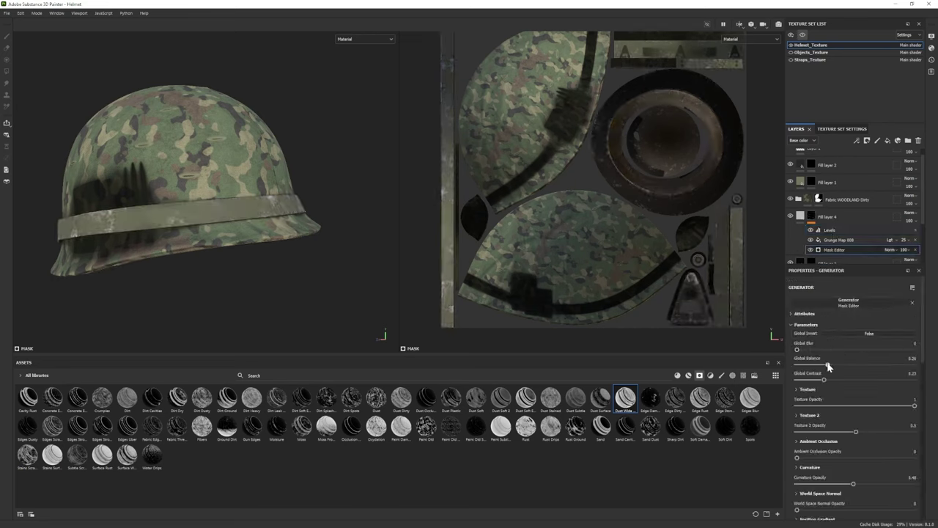
left_click(800, 214)
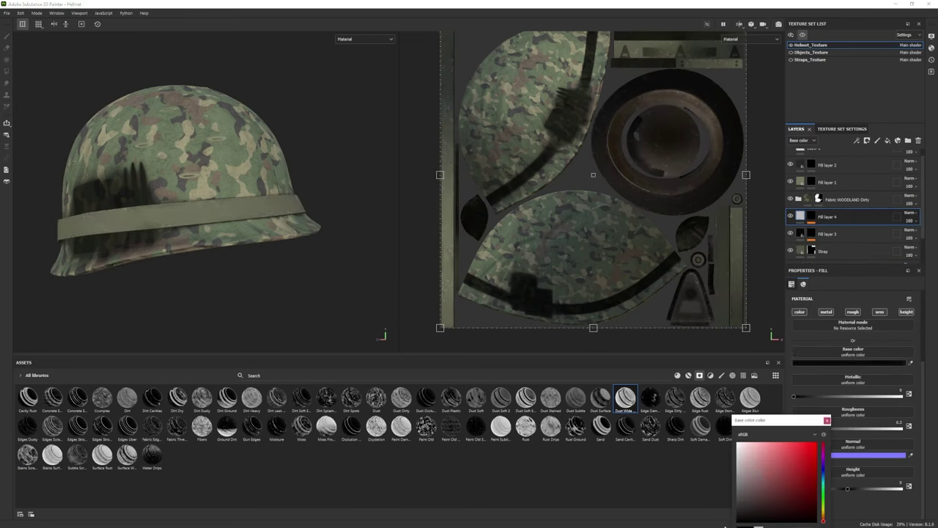
left_click_drag(855, 429, 913, 421)
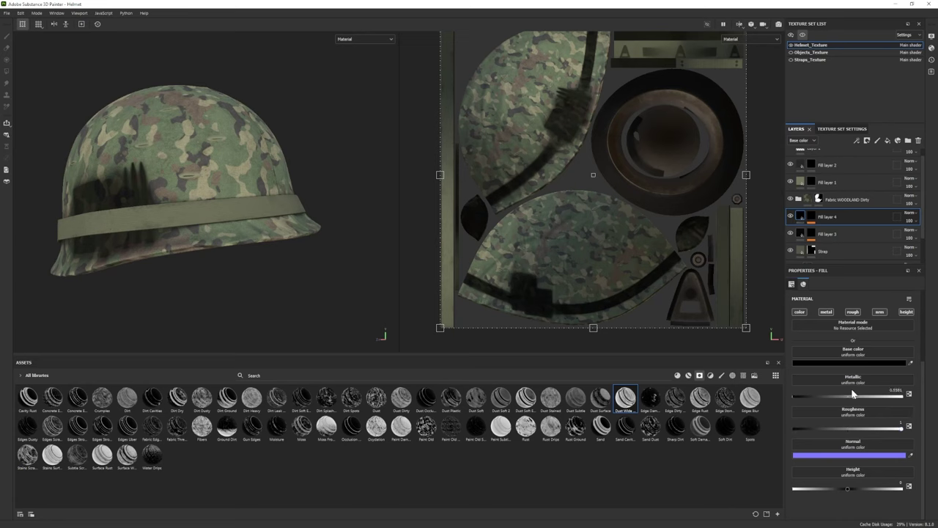
left_click_drag(217, 259, 206, 244, "alt")
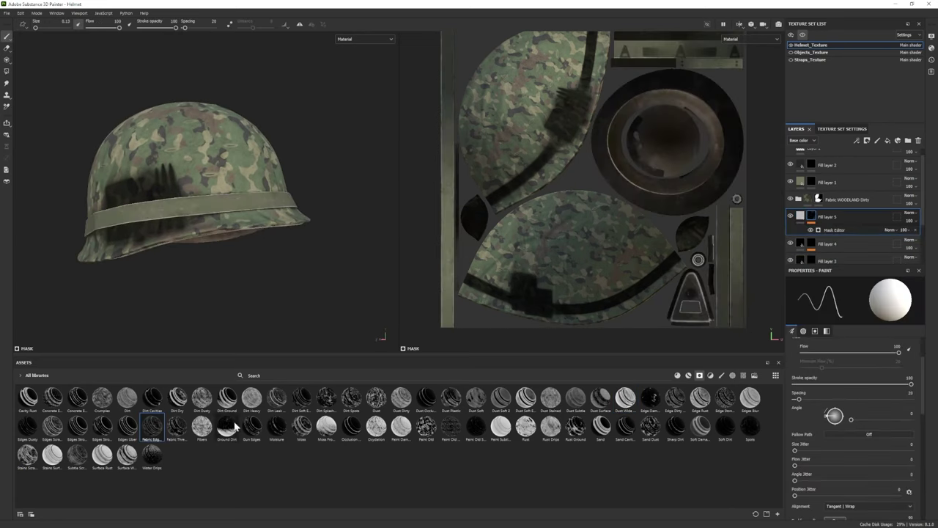
- Tint Fill layer 5's base colour a greyish green
scroll(842, 415, "up", 2)
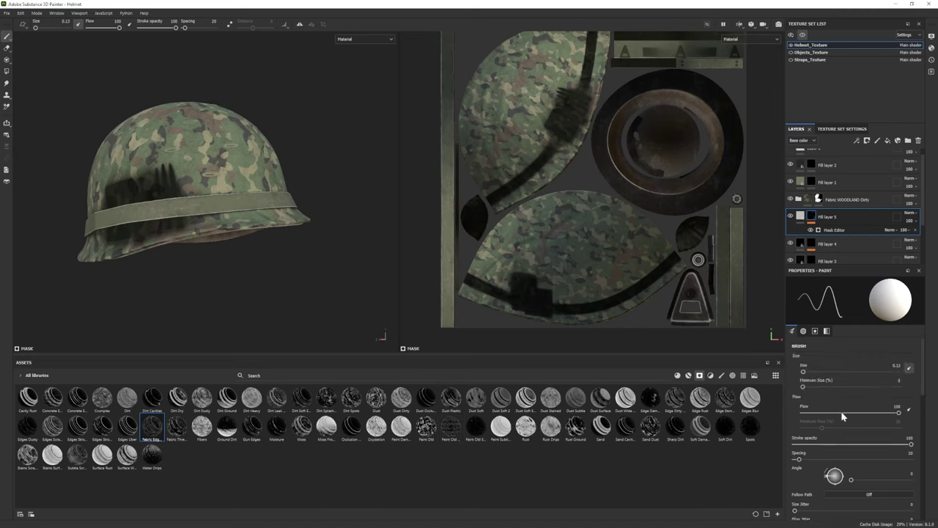
left_click(836, 229)
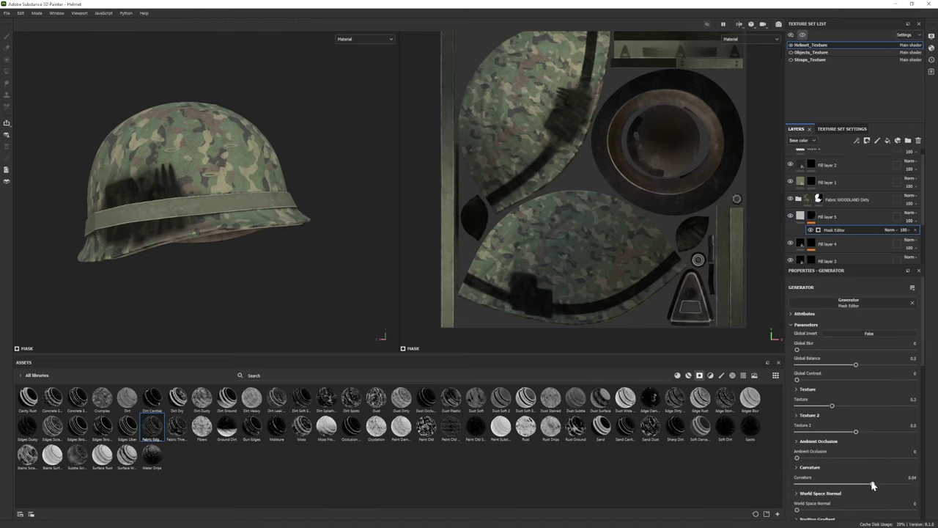
left_click(827, 217)
left_click(835, 362)
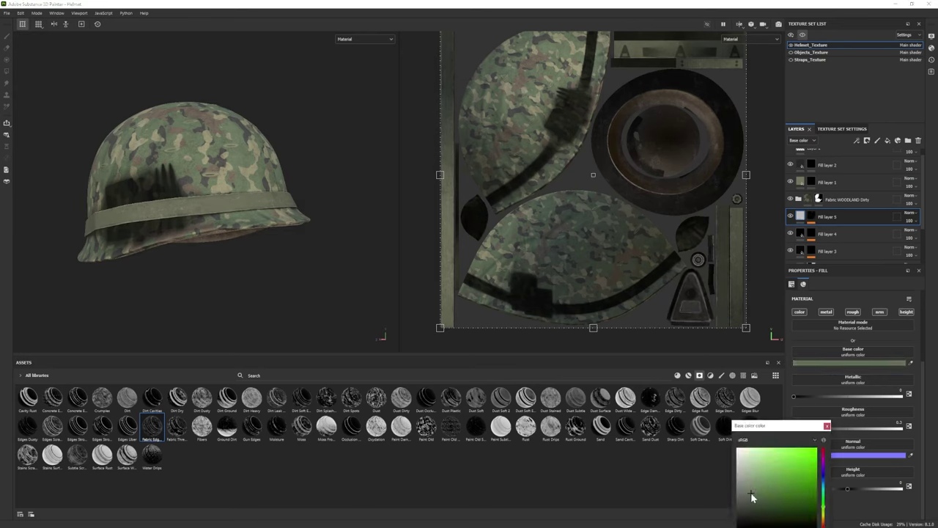
left_click_drag(806, 431, 807, 442)
left_click_drag(743, 412, 745, 406)
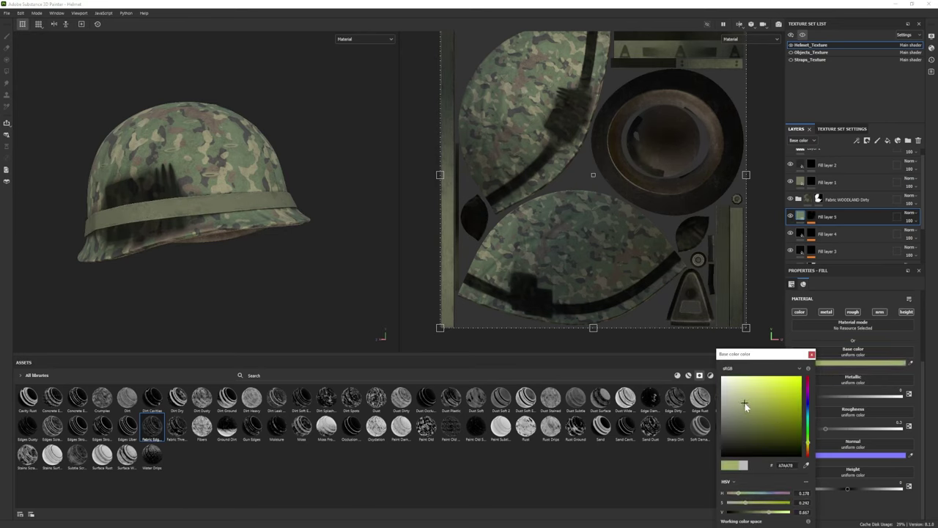
left_click_drag(807, 443, 807, 436)
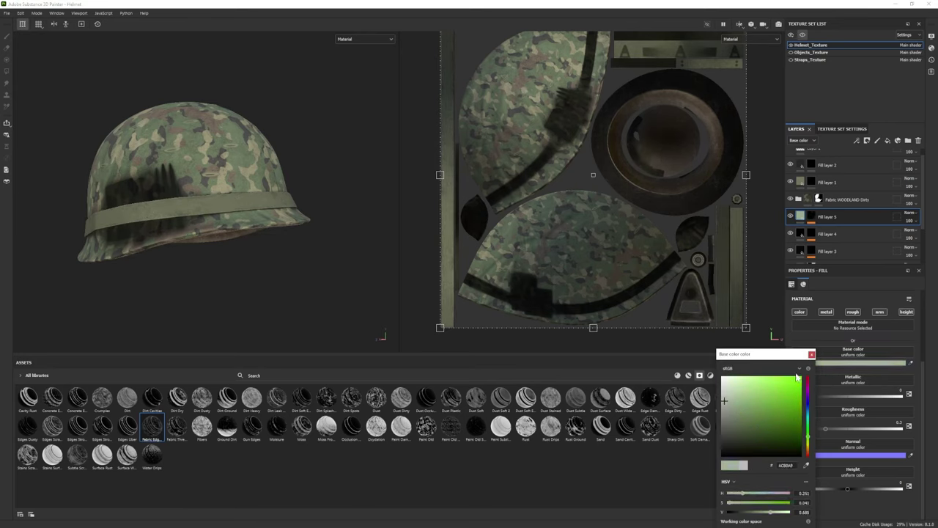
left_click_drag(725, 407, 723, 414)
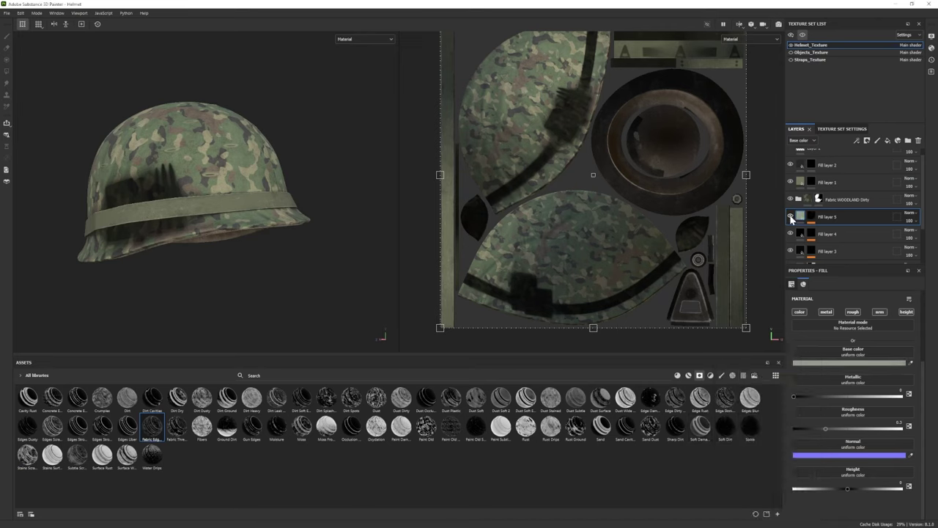
left_click(791, 218)
mouse_move(242, 264)
left_mouse_down("alt")
mouse_move(314, 266)
mouse_move(314, 249)
mouse_move(212, 253)
left_mouse_up("alt")
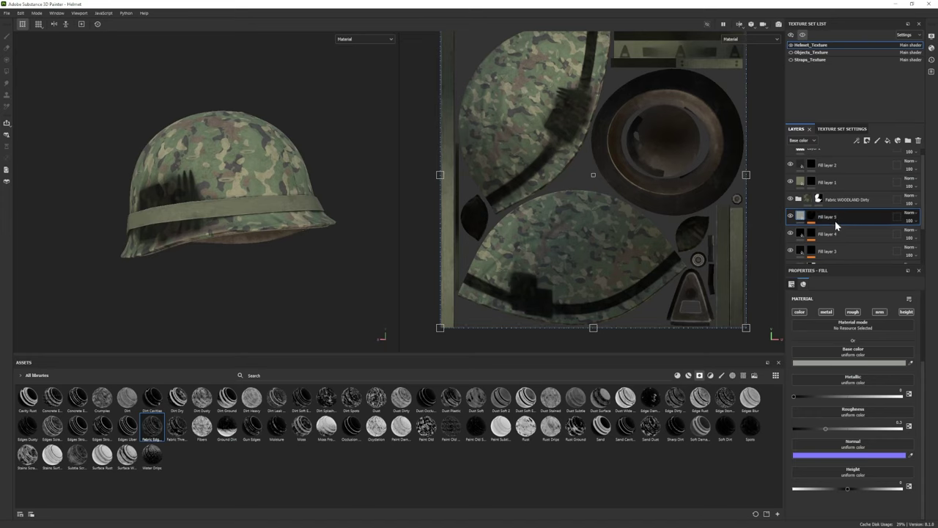
- Group Fill layers 3–5 into a black-masked Folder 1 and switch to Objects_Texture
left_click(841, 233, "shift")
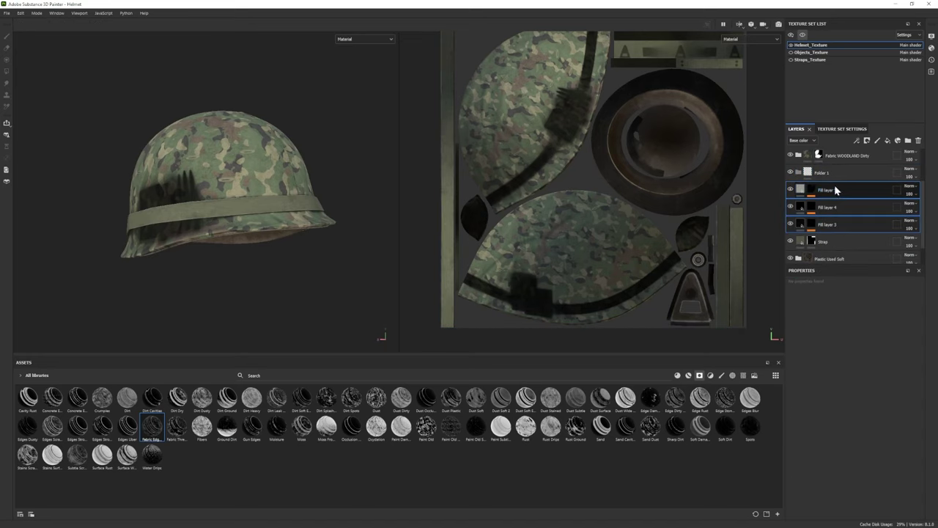
left_click_drag(836, 190, 810, 173)
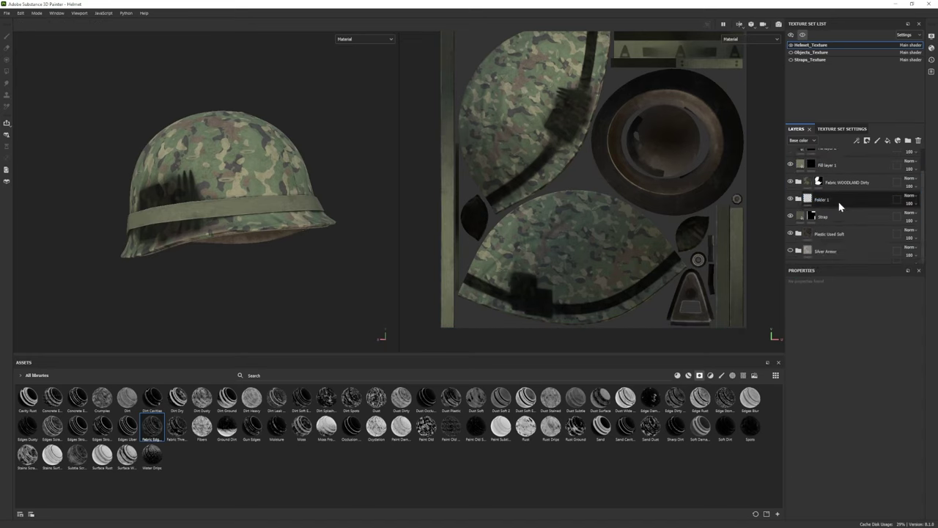
left_click(840, 208)
mouse_move(272, 212)
left_mouse_down("alt")
mouse_move(259, 233)
mouse_move(244, 210)
left_mouse_up("alt")
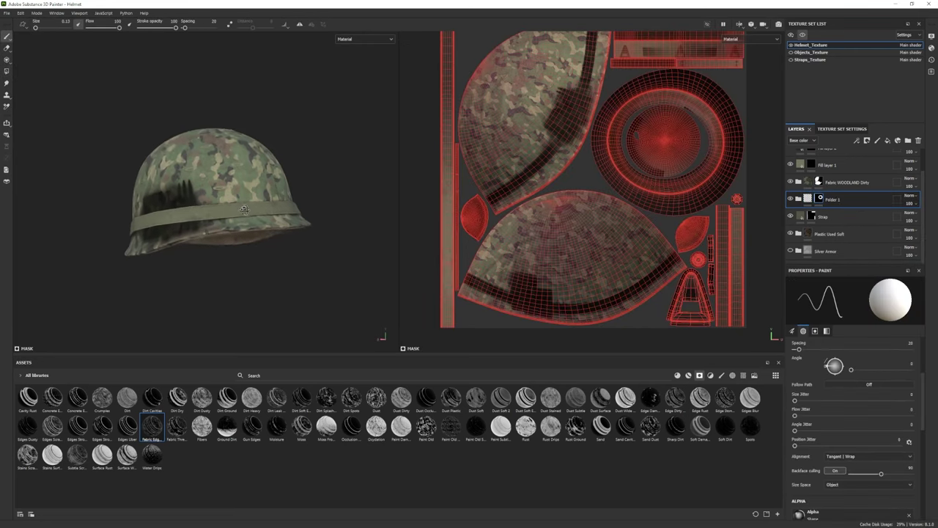
left_click(811, 52)
- Hide the helmet and import the Marlboro image into the assets as a texture
left_click(802, 35)
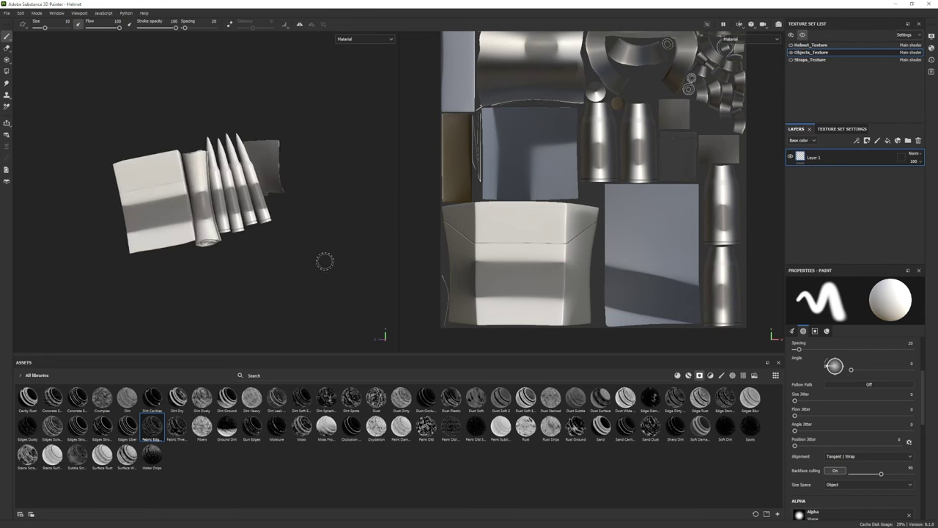
left_click_drag(388, 464, 314, 430)
left_click(562, 194)
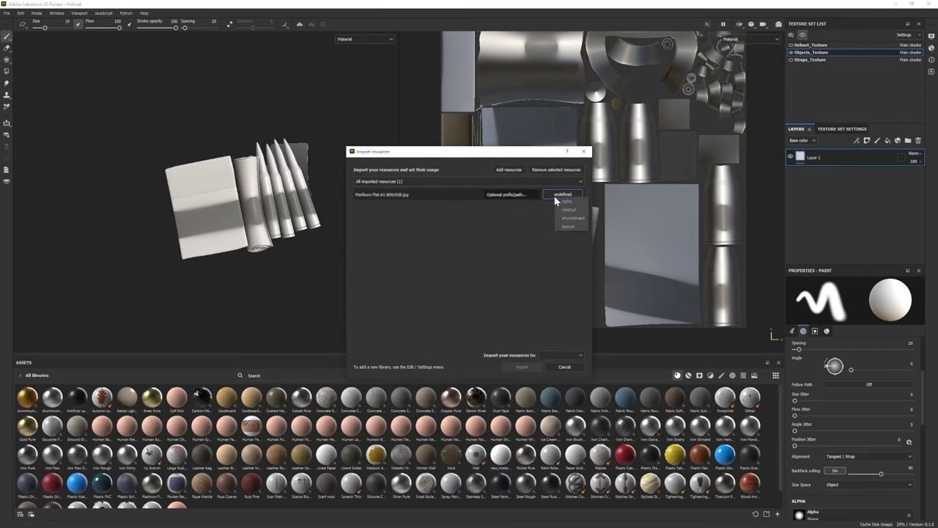
left_click(568, 226)
left_click(560, 355)
left_click(557, 370)
left_click(522, 367)
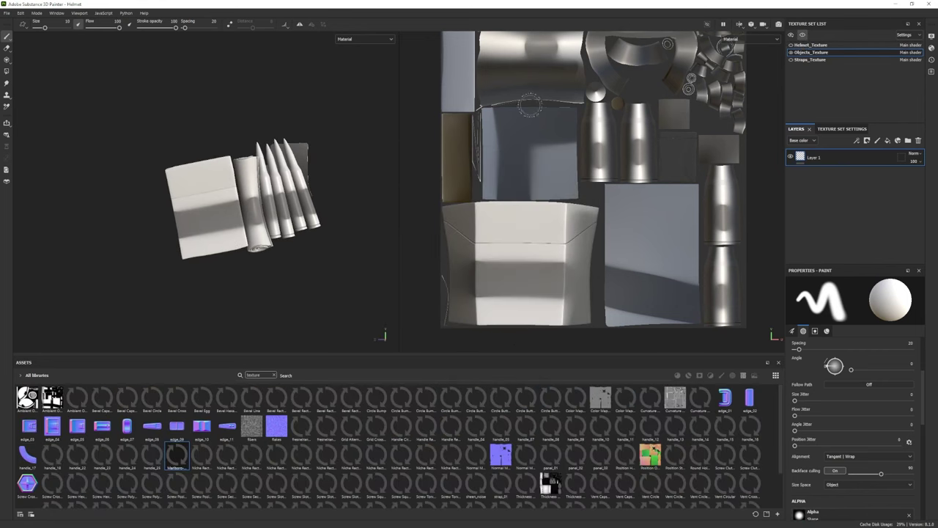
- Rename Layer 1 to 'Smokes' and switch to projection painting lined up over the cigarette pack
double_click(813, 157)
type("Smokes")
key("Return")
key("4")
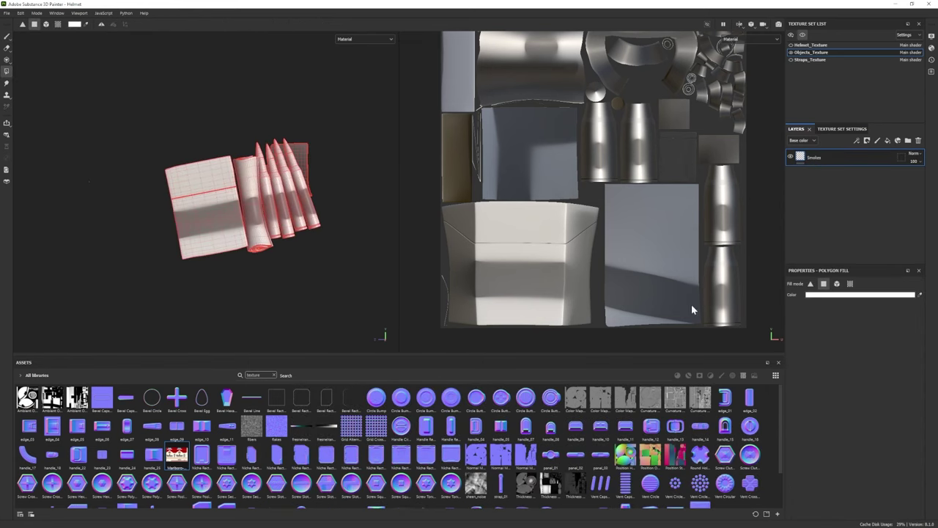
key("3")
scroll(835, 435, "down", 5)
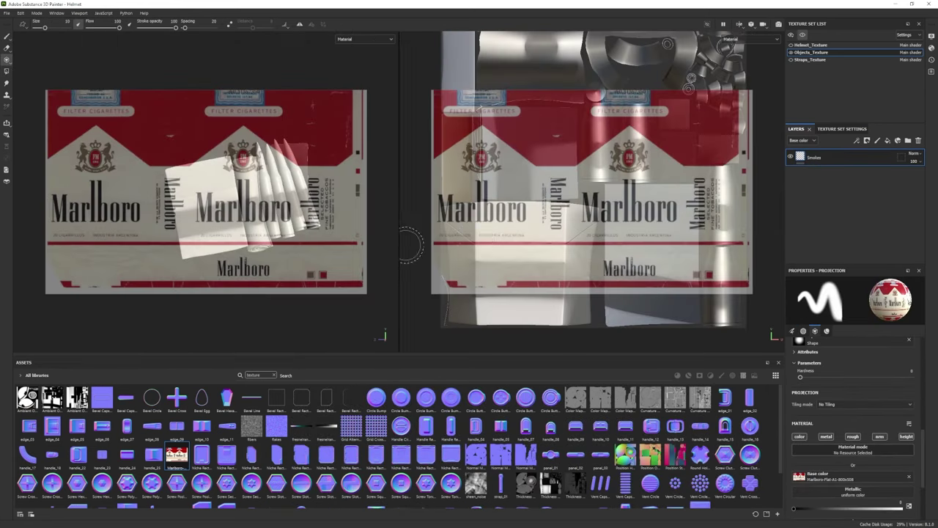
left_click_drag(180, 458, 843, 477)
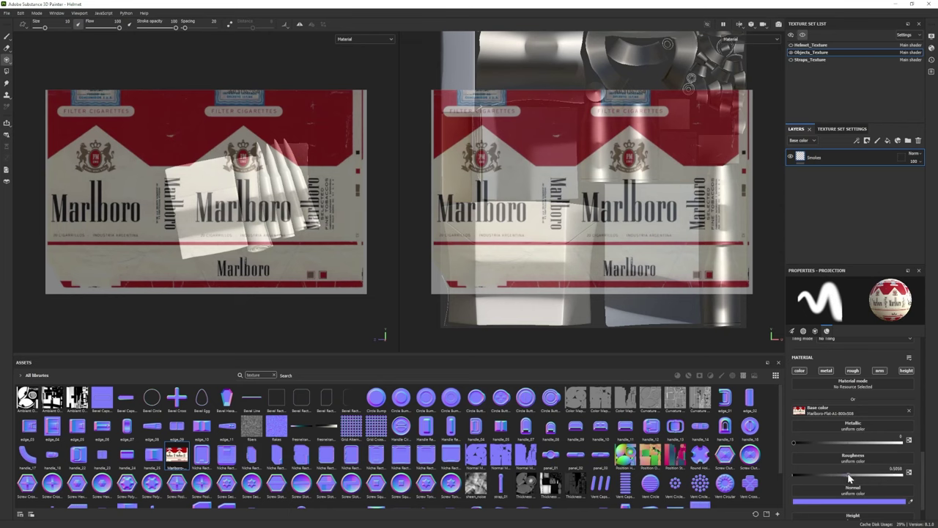
left_click_drag(630, 146, 642, 208, "alt")
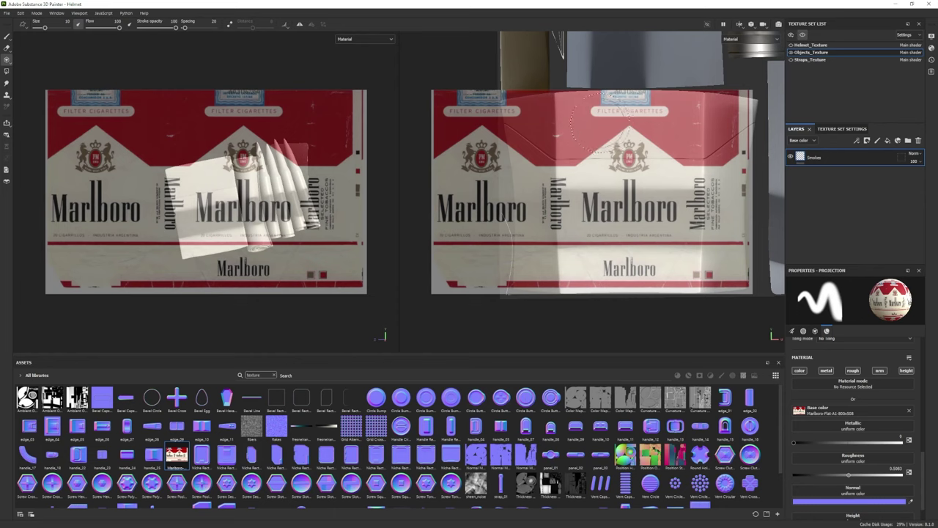
- Project the Marlboro label onto the pack's top and front face, shrinking the brush to 1.86
left_click(630, 108)
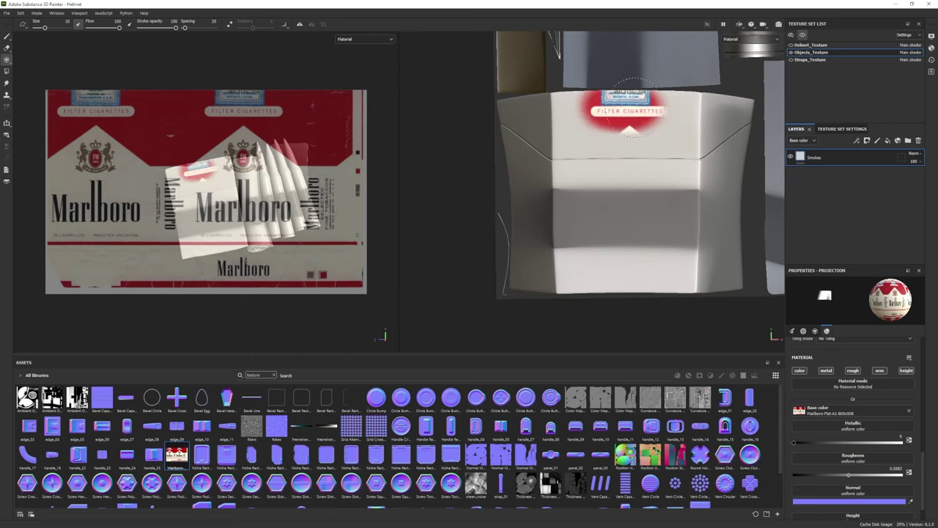
mouse_move(630, 108)
left_mouse_down()
mouse_move(557, 141)
mouse_move(567, 283)
mouse_move(593, 249)
mouse_move(618, 139)
mouse_move(614, 281)
mouse_move(684, 128)
left_mouse_up()
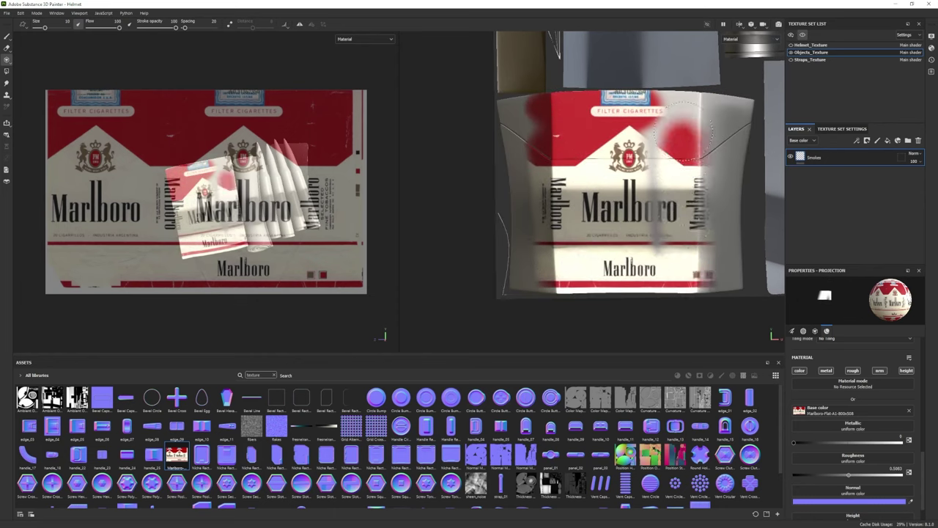
left_click_drag(653, 162, 651, 154)
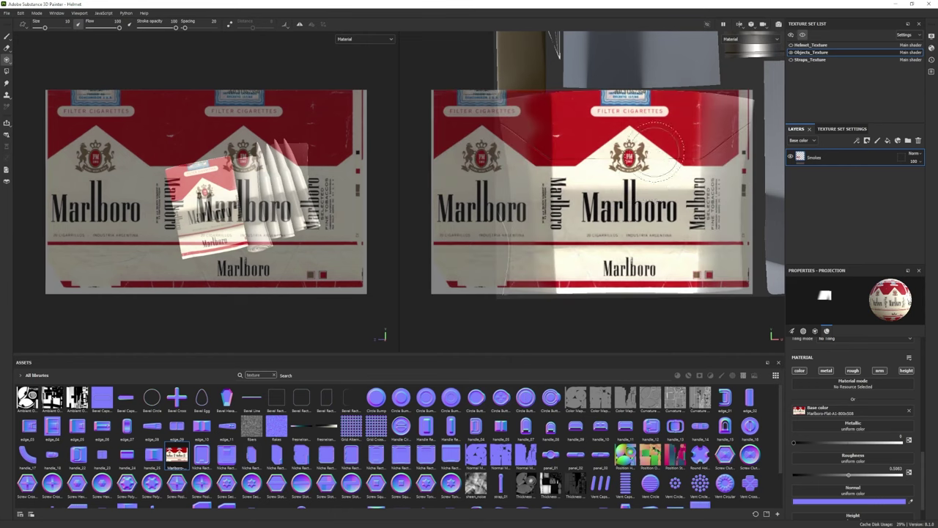
key("bracketleft")
key("bracketleft")
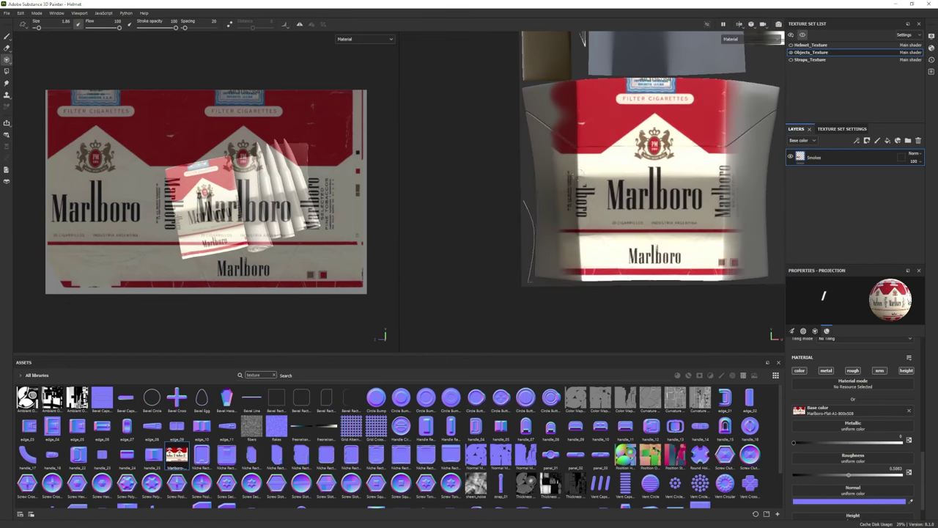
- Realign the pack under the label and project the vertical Marlboro text onto its side at brush 0.93
mouse_move(579, 180)
left_mouse_down("alt")
mouse_move(590, 173)
mouse_move(581, 170)
left_mouse_up("alt")
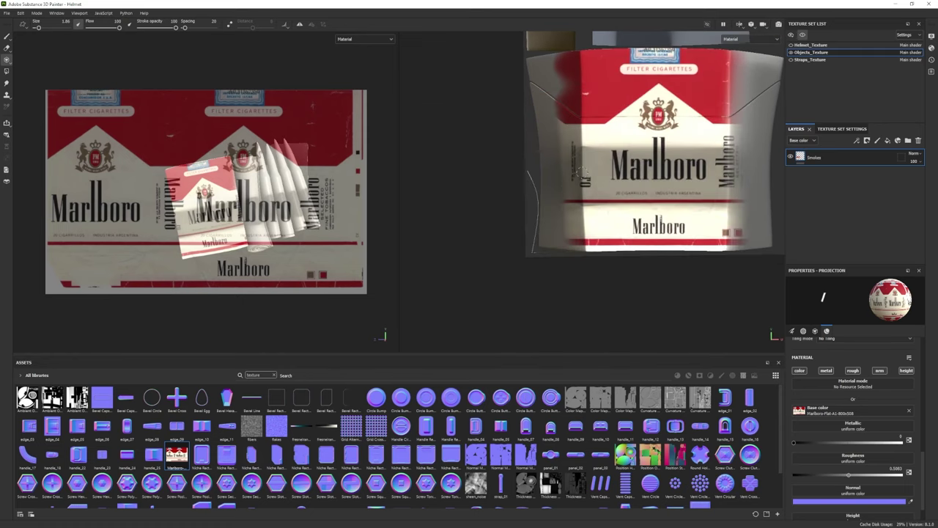
middle_click_drag(580, 186, 513, 206, "alt")
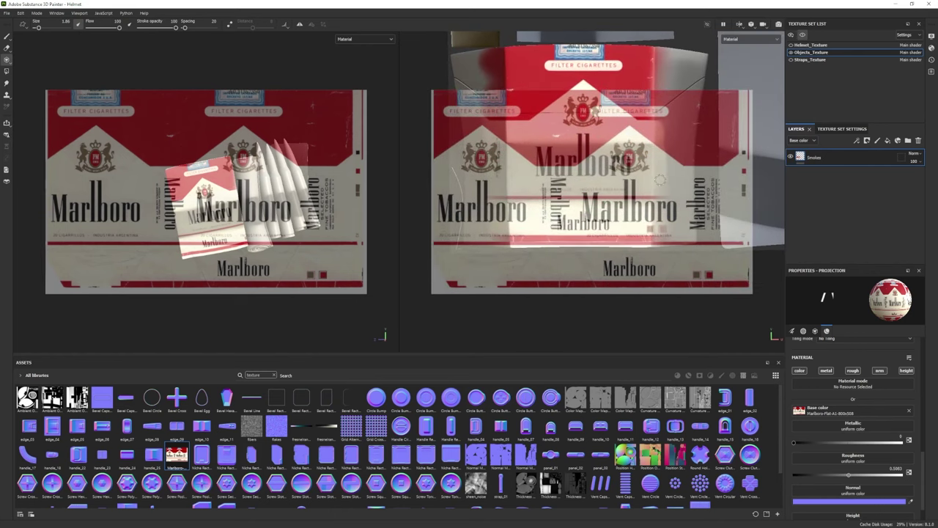
middle_click_drag(660, 179, 680, 188, "alt")
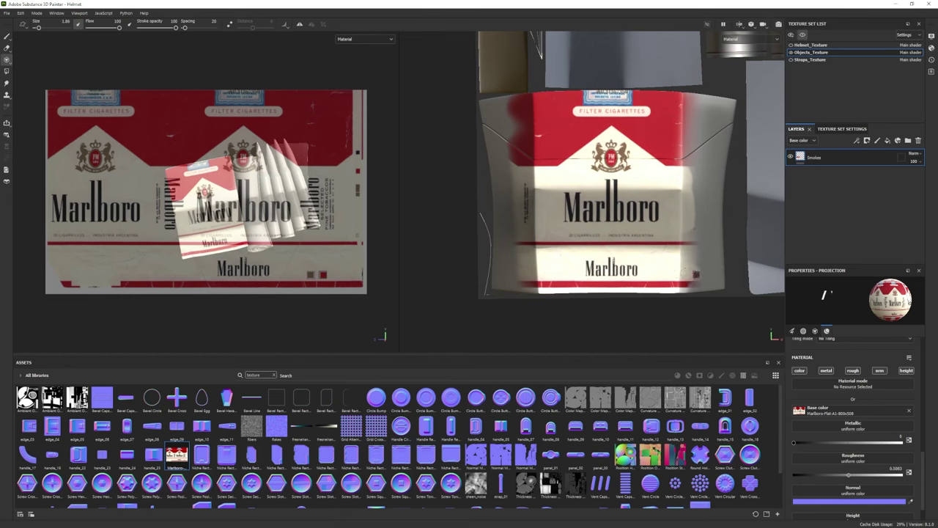
key("bracketright")
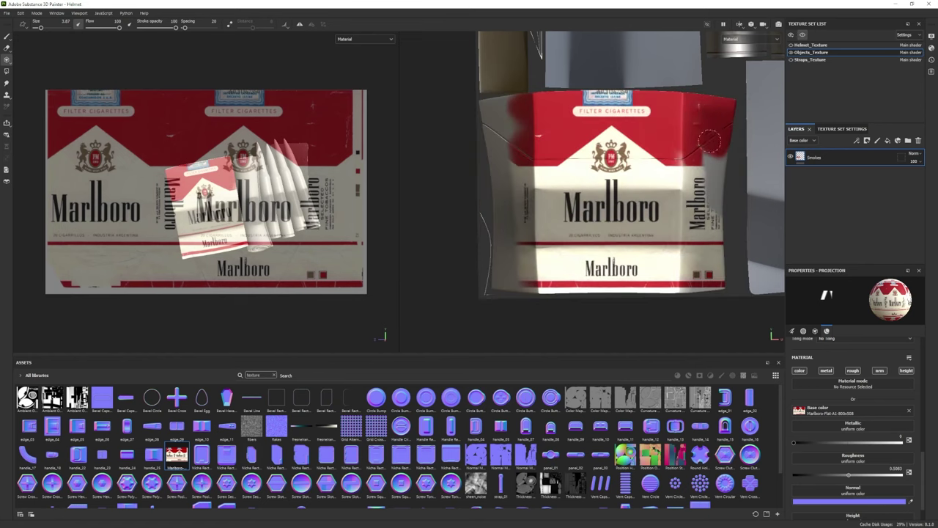
key("bracketleft")
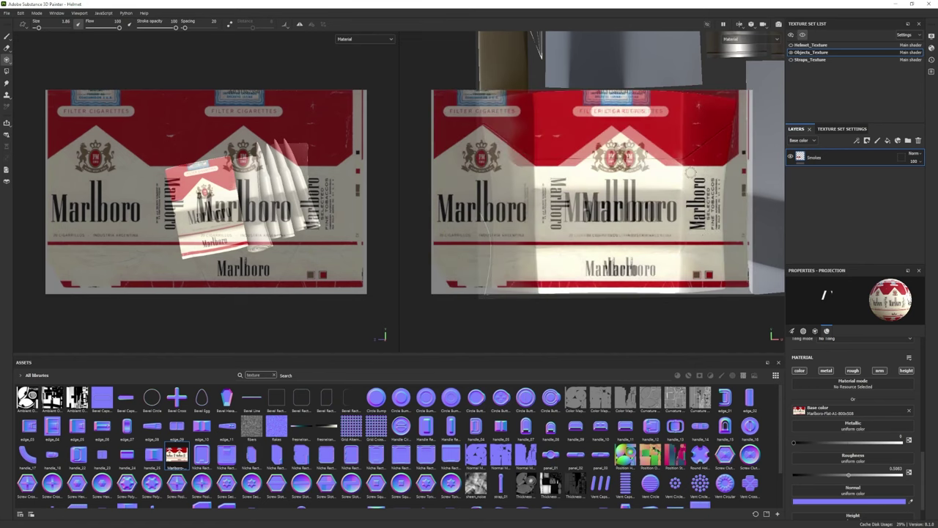
middle_click_drag(611, 260, 629, 260)
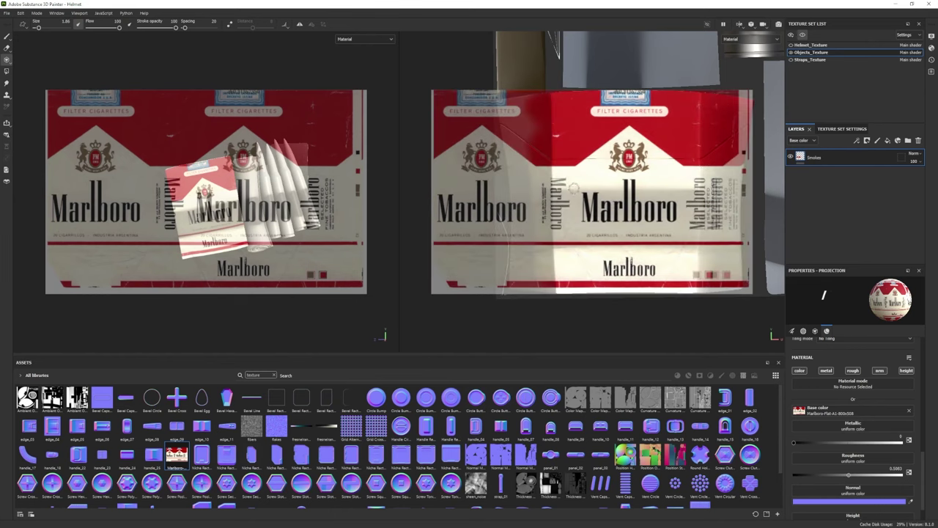
middle_click_drag(693, 154, 616, 189)
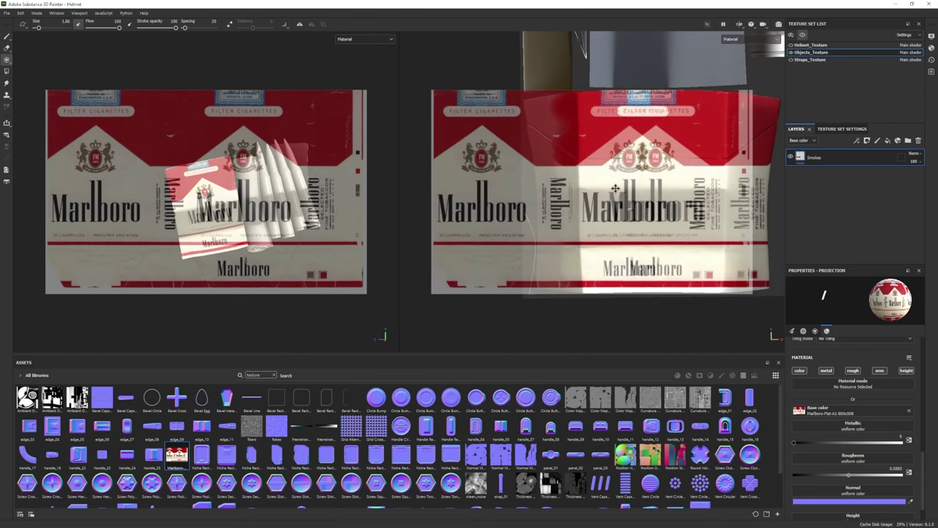
key("bracketleft")
key("bracketleft")
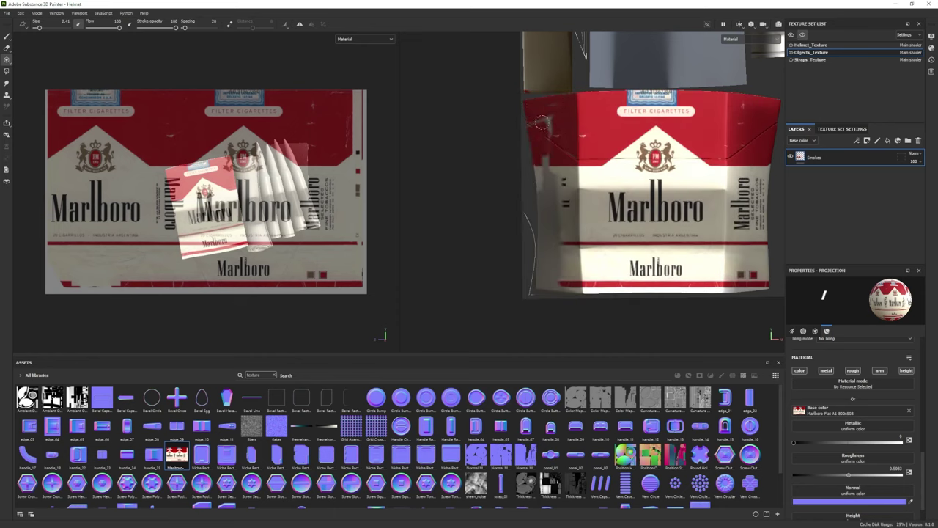
left_click_drag(559, 104, 556, 220)
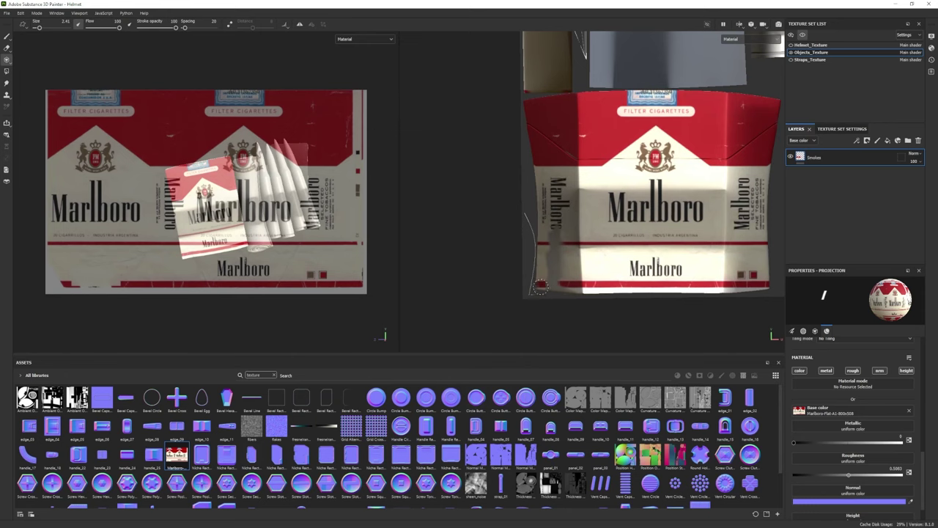
- Line up another face and paint red around the FILTER CIGARETTES label and along its edges
middle_click_drag(551, 256, 481, 256, "alt")
left_click_drag(513, 131, 562, 165, "alt")
middle_click_drag(563, 164, 706, 174, "alt")
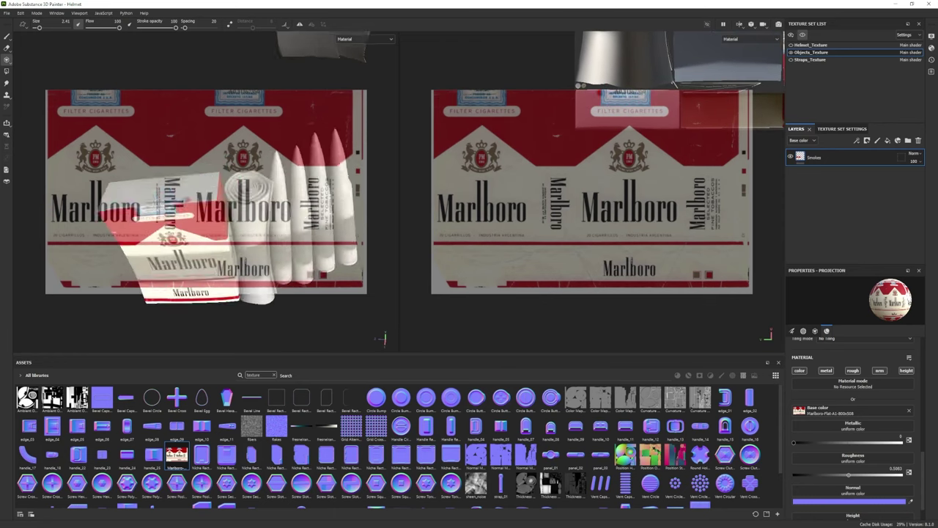
right_click_drag(635, 148, 654, 168, "alt")
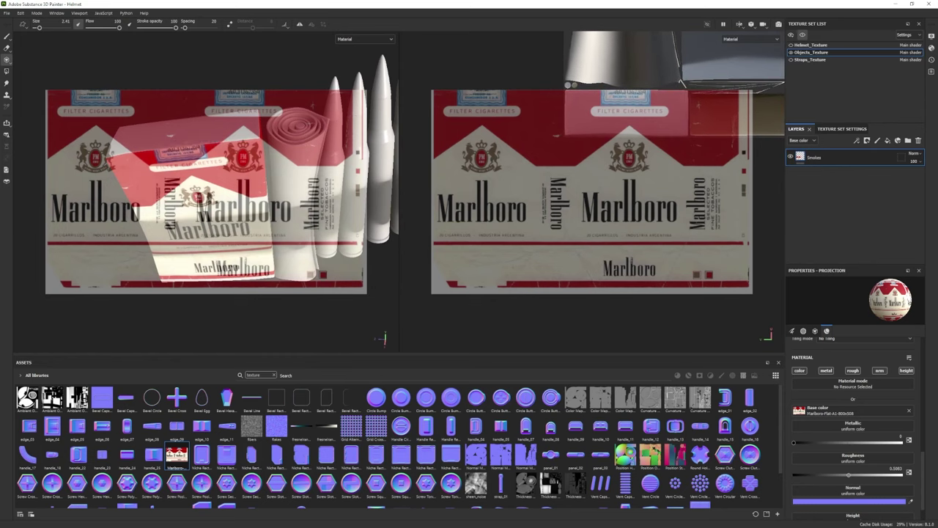
middle_click_drag(609, 98, 601, 98, "alt")
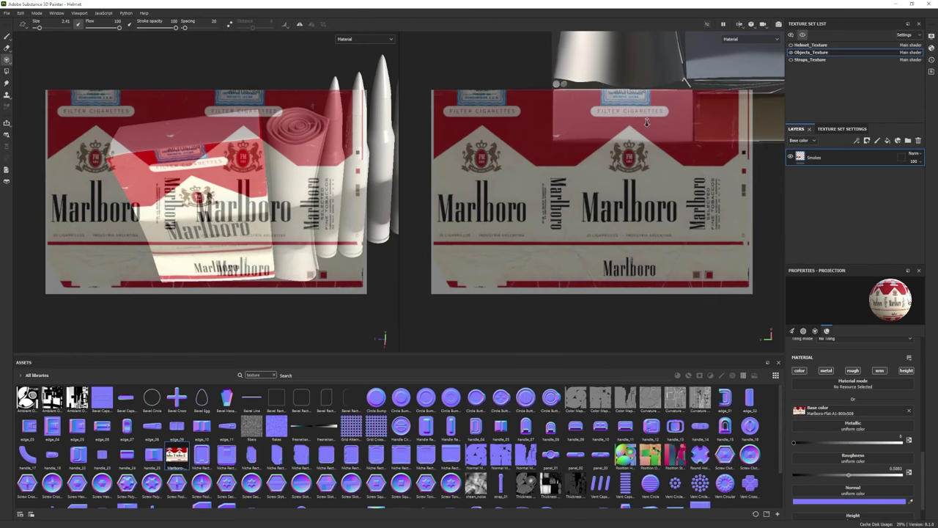
middle_click_drag(646, 122, 622, 103, "alt")
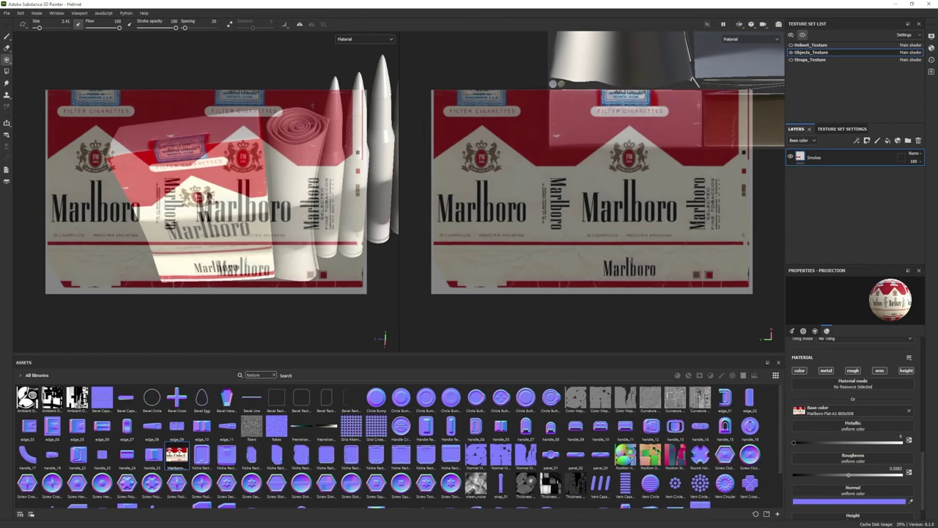
left_click_drag(629, 109, 656, 110)
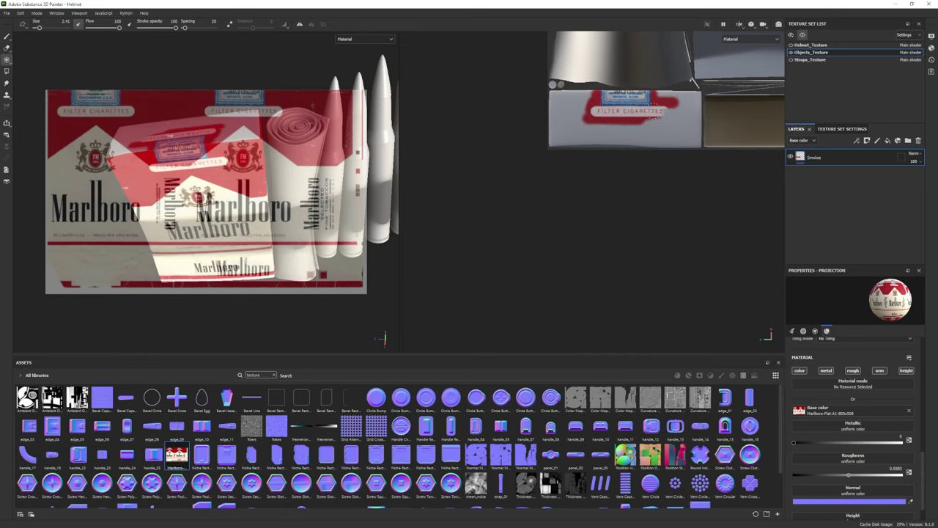
mouse_move(671, 145)
left_mouse_down()
mouse_move(557, 147)
mouse_move(549, 89)
left_mouse_up()
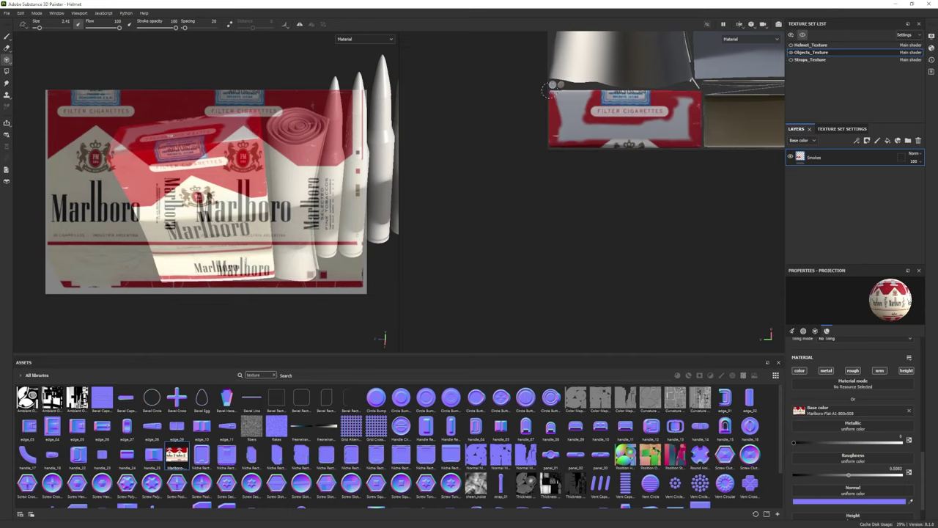
mouse_move(595, 129)
left_mouse_down()
mouse_move(660, 138)
mouse_move(651, 120)
mouse_move(688, 120)
mouse_move(611, 134)
mouse_move(538, 117)
left_mouse_up()
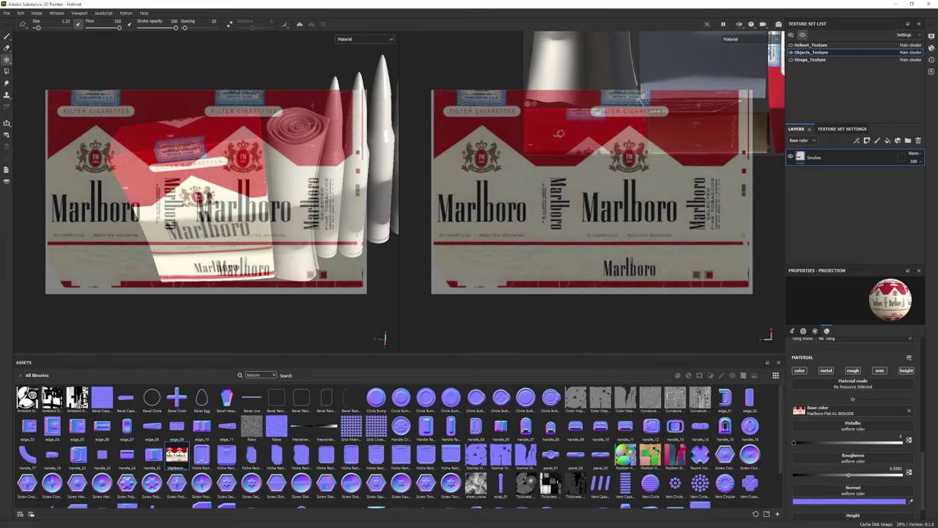
- Rotate back to the pack and toggle between paint, projection and eraser tools for cleanup
middle_click_drag(589, 146, 576, 115, "alt")
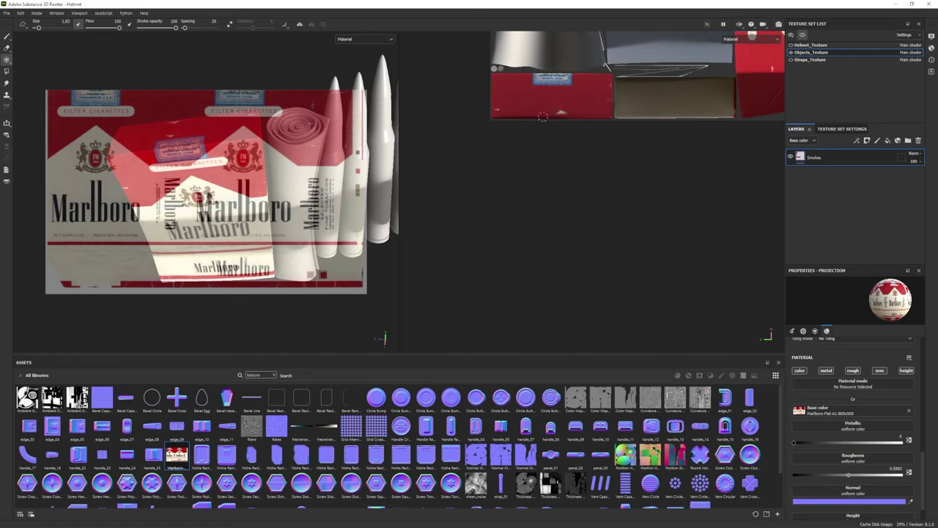
mouse_move(293, 183)
left_mouse_down("alt")
mouse_move(329, 160)
mouse_move(17, 57)
left_mouse_up("alt")
key("1")
scroll(328, 160, "down", 3)
left_click(7, 62)
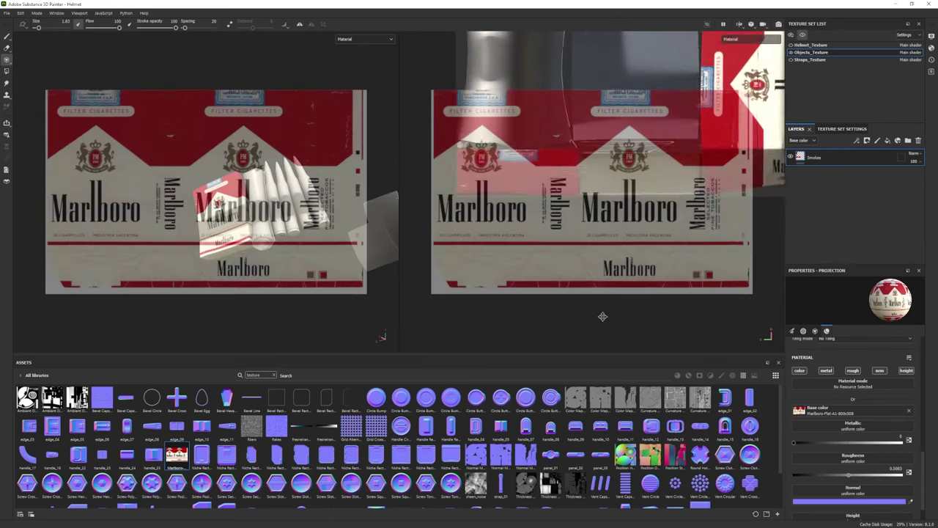
scroll(557, 271, "up", 2)
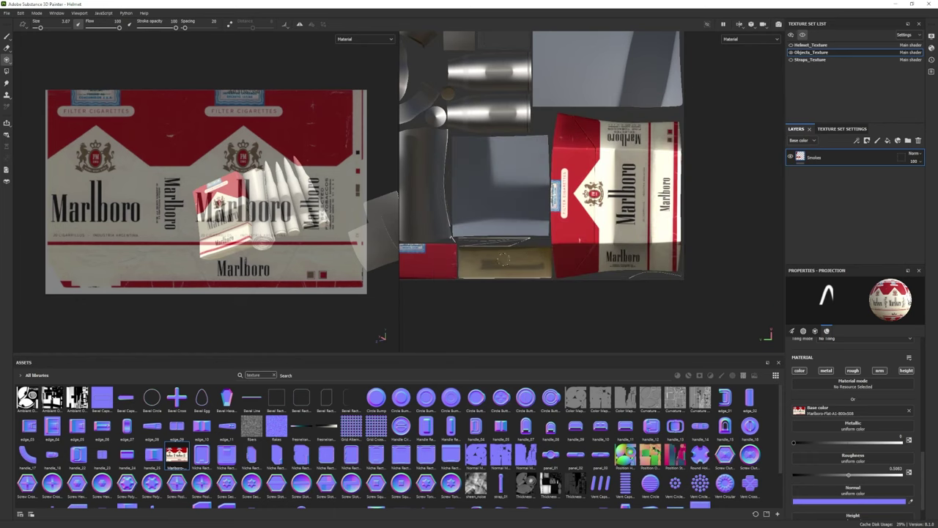
left_click(7, 48)
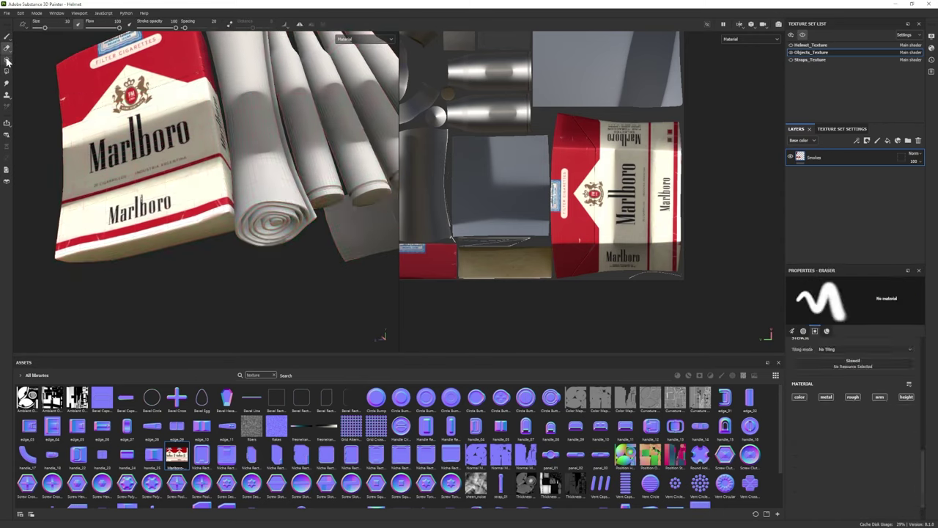
left_click(7, 60)
- Leave projection mode, reframe the pack and bullets, and show only materials in the assets
mouse_move(197, 183)
left_mouse_down("alt")
mouse_move(170, 176)
mouse_move(279, 179)
left_mouse_up("alt")
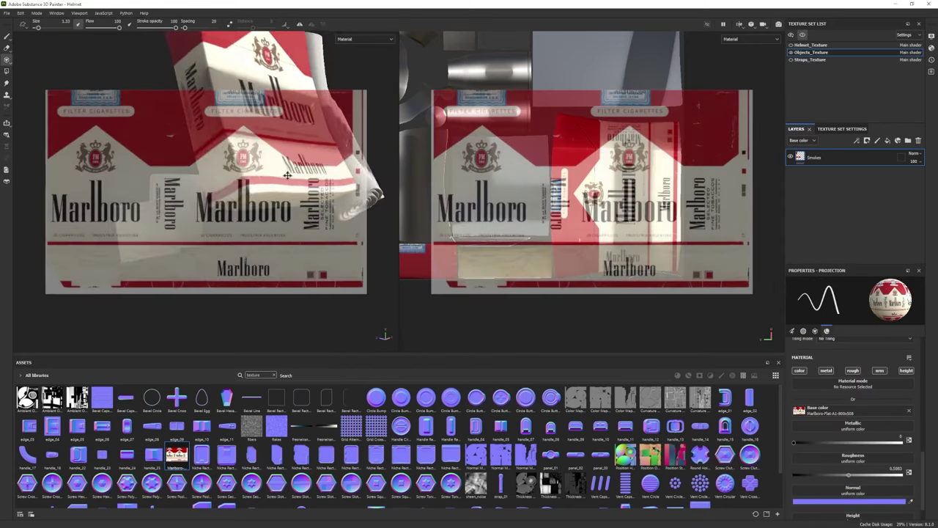
key("1")
right_click_drag(358, 220, 357, 253, "alt")
middle_click_drag(357, 252, 220, 242, "alt")
left_click(273, 375)
left_click(677, 375)
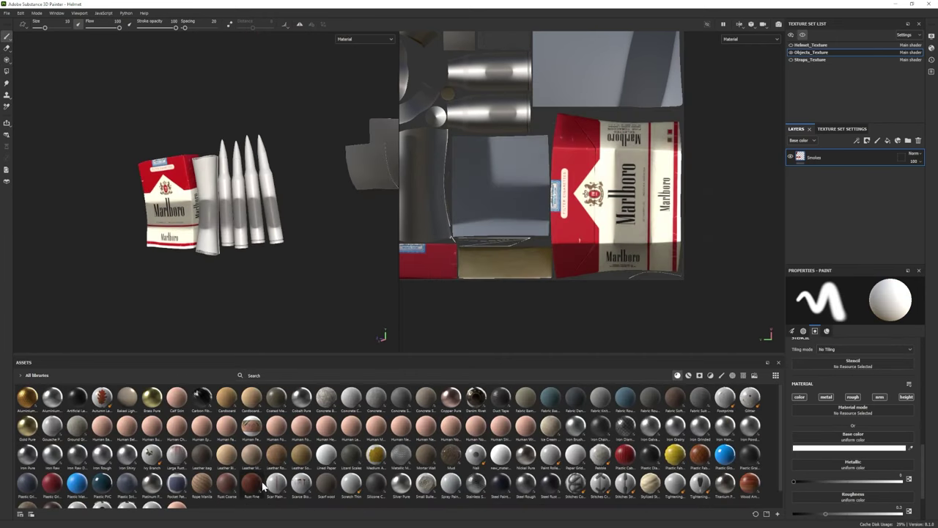
- Add Stylized Standard Paper as a fill layer, with rotation reset to 0 and offset -0.4
left_click_drag(649, 489, 850, 168)
left_click_drag(231, 276, 233, 242, "alt")
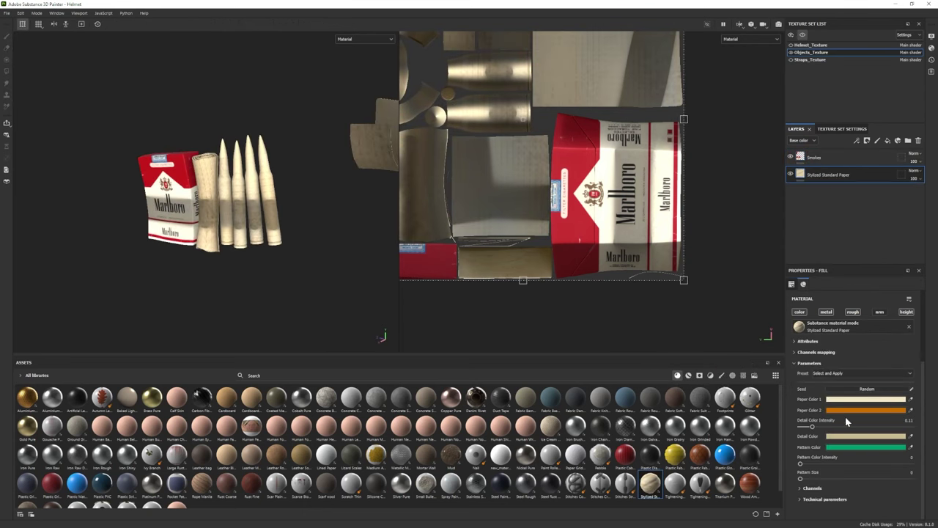
scroll(817, 504, "up", 3)
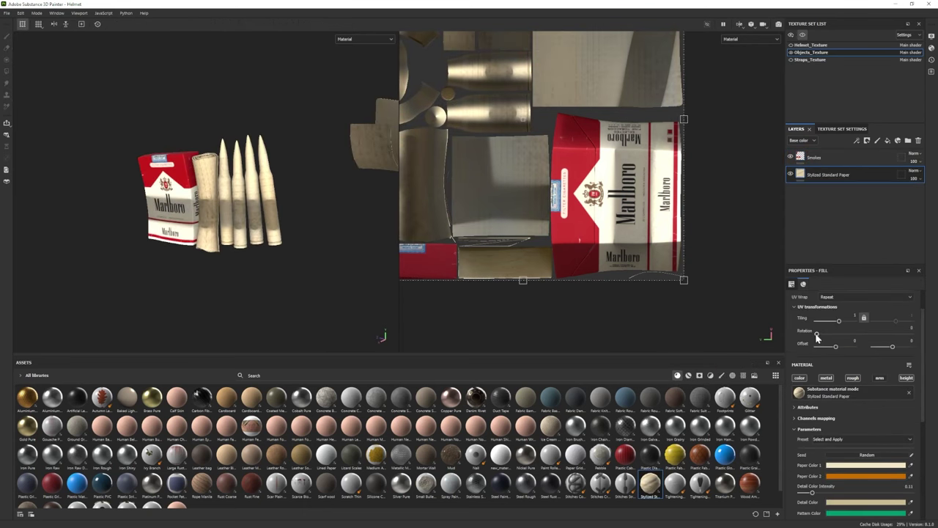
left_click_drag(817, 336, 885, 347)
double_click(864, 335)
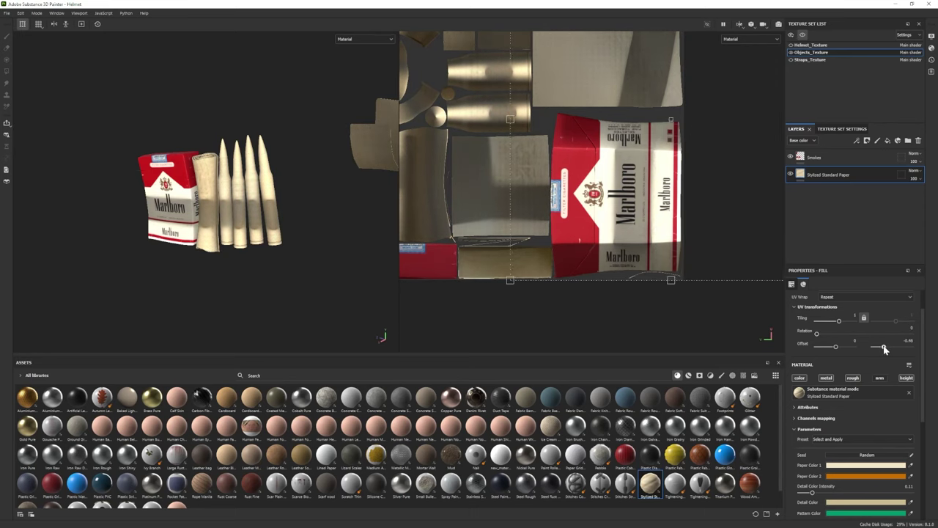
left_click_drag(242, 245, 219, 249, "alt")
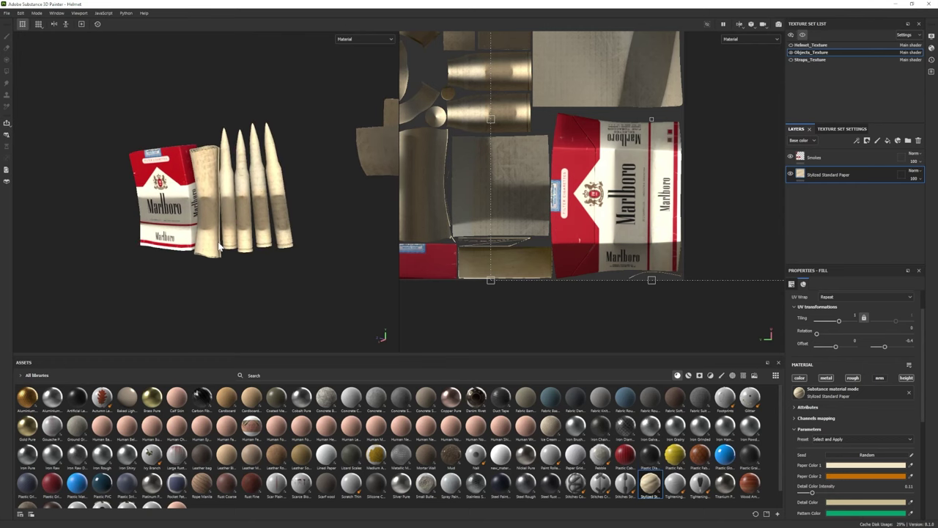
- Give the paper layer a black mask and fill the paper roll's UV island into it
right_click(830, 174)
left_click(861, 192)
right_click(822, 175)
left_click(858, 242)
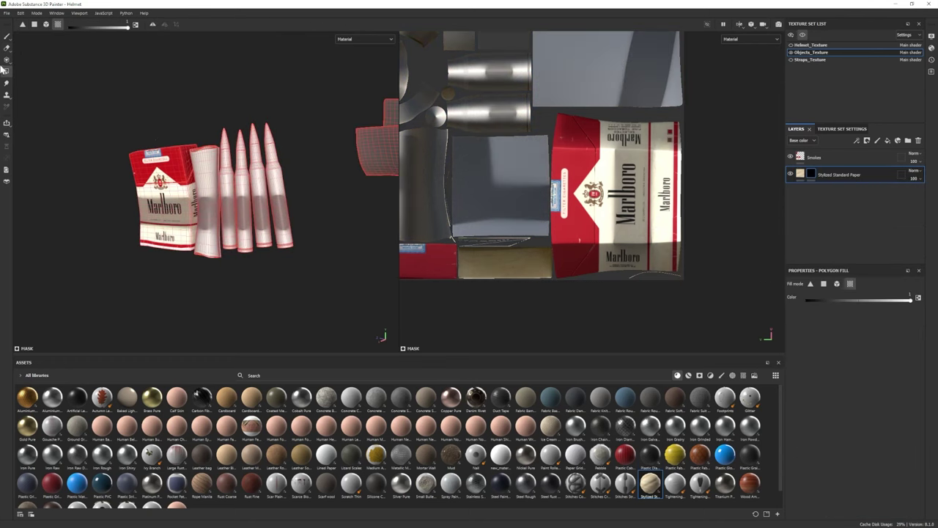
left_click(7, 71)
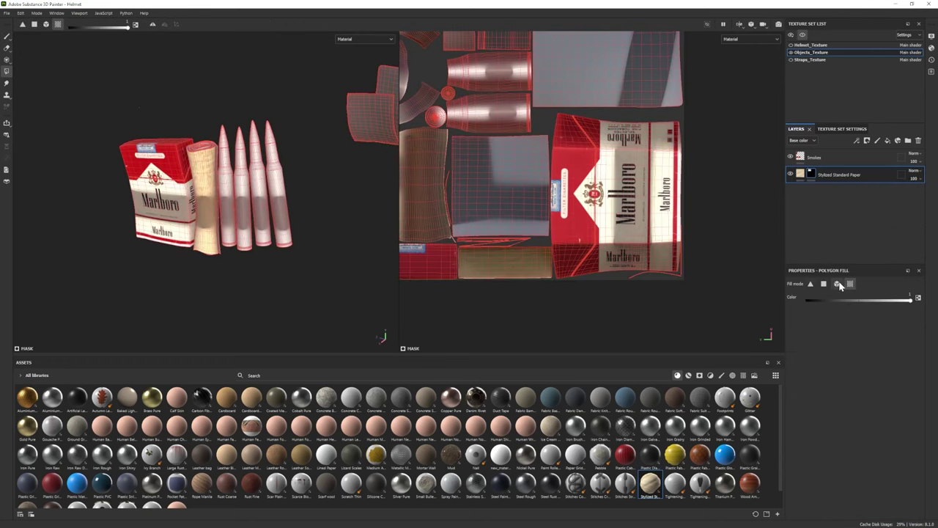
key("1")
scroll(143, 139, "down", 3)
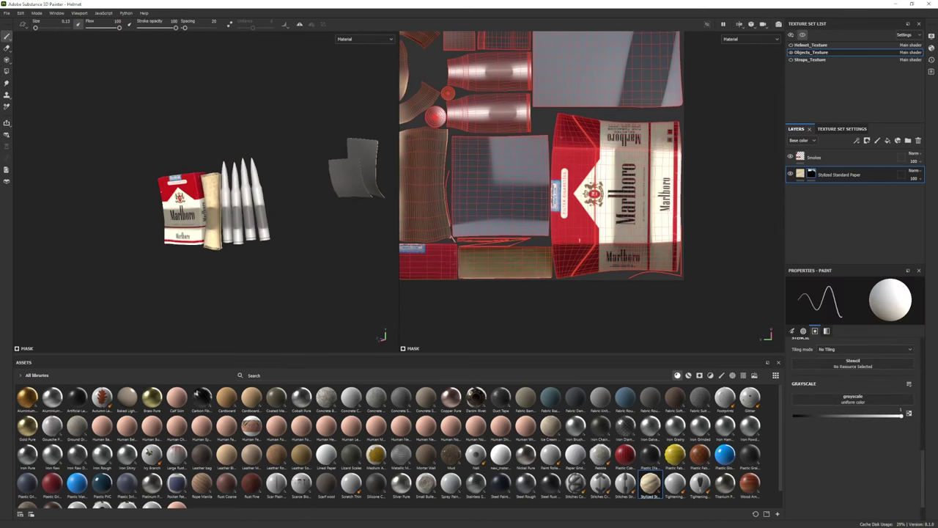
- Import Capture.jpg as a texture and set it as the projected colour on a new paint layer
left_click(565, 216)
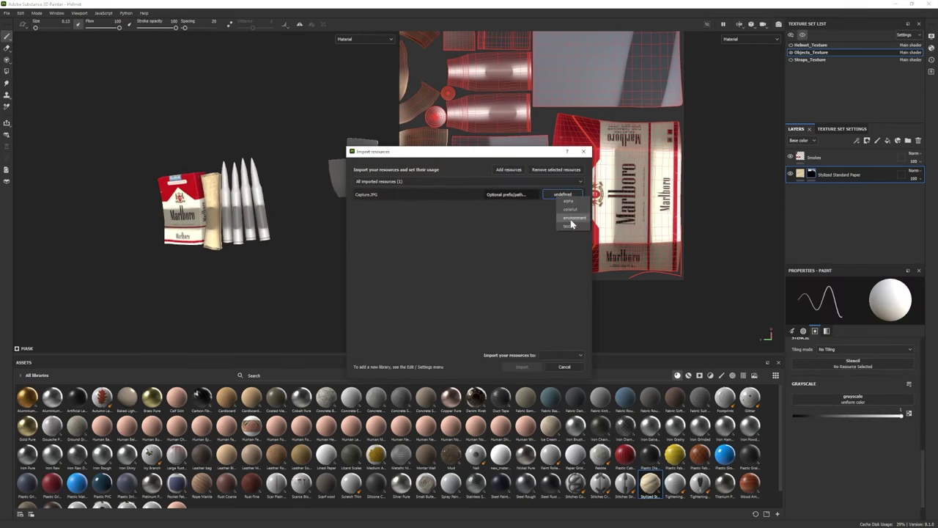
left_click(550, 356)
left_click(572, 366)
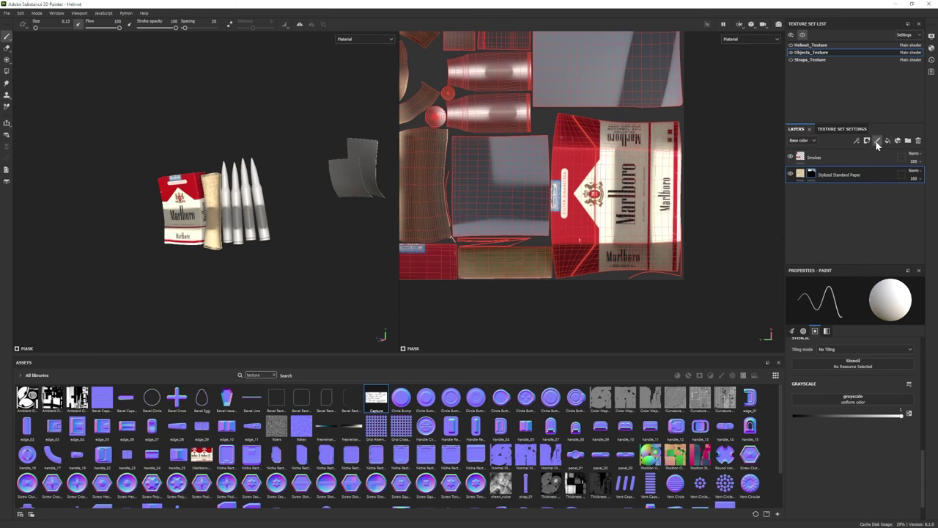
left_click(877, 139)
left_click(7, 69)
left_click(7, 59)
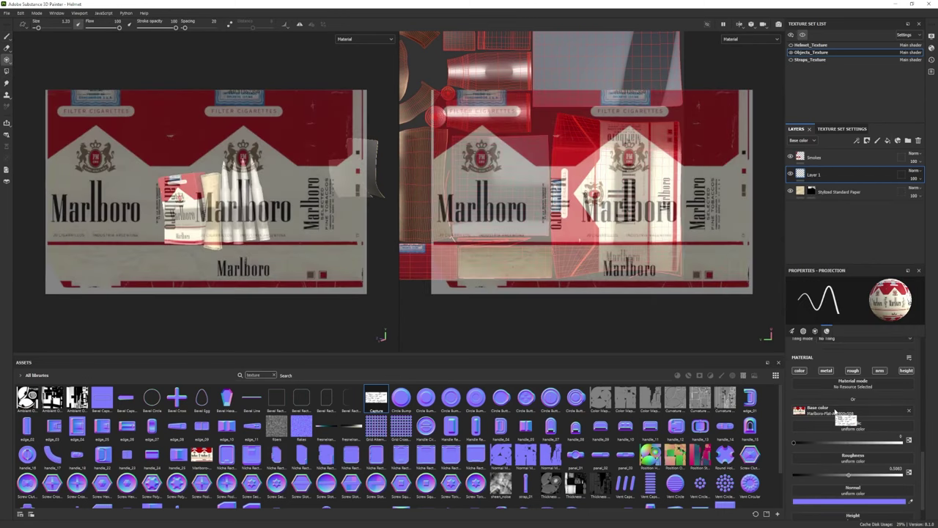
left_click_drag(836, 413, 837, 412)
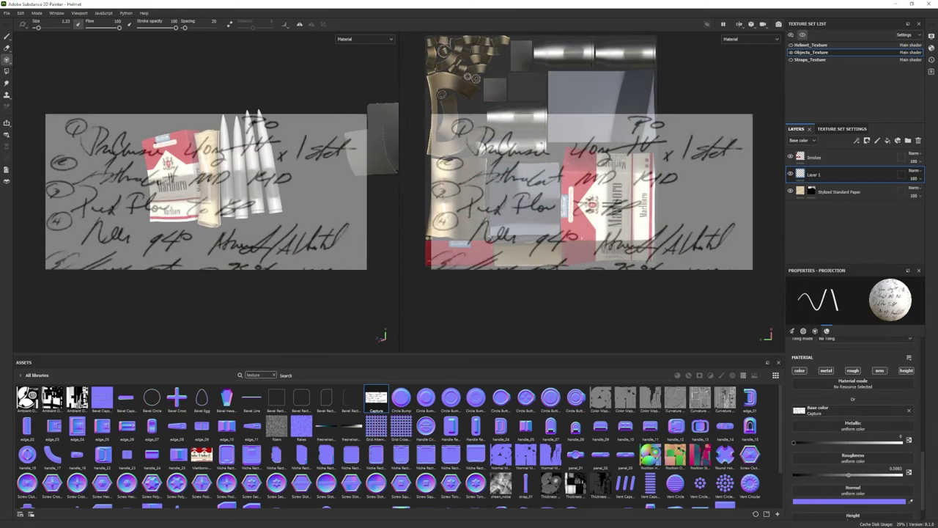
- Project the handwritten note onto the paper roll, erase the extras, and set Layer 1 to Multiply
mouse_move(592, 191)
left_mouse_down("alt")
mouse_move(652, 199)
mouse_move(487, 142)
mouse_move(733, 146)
mouse_move(659, 129)
left_mouse_up("alt")
mouse_move(448, 163)
left_mouse_down()
mouse_move(463, 178)
mouse_move(652, 220)
mouse_move(637, 245)
mouse_move(736, 242)
left_mouse_up()
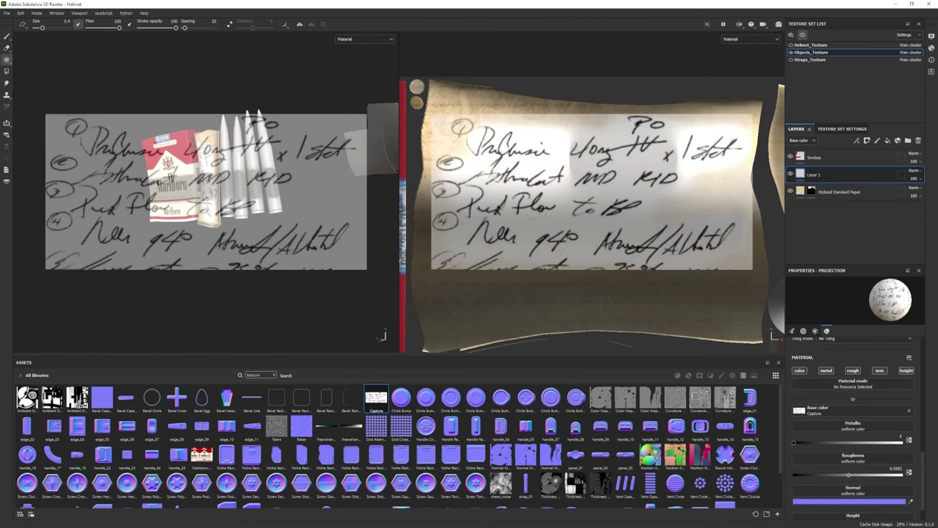
left_click(7, 49)
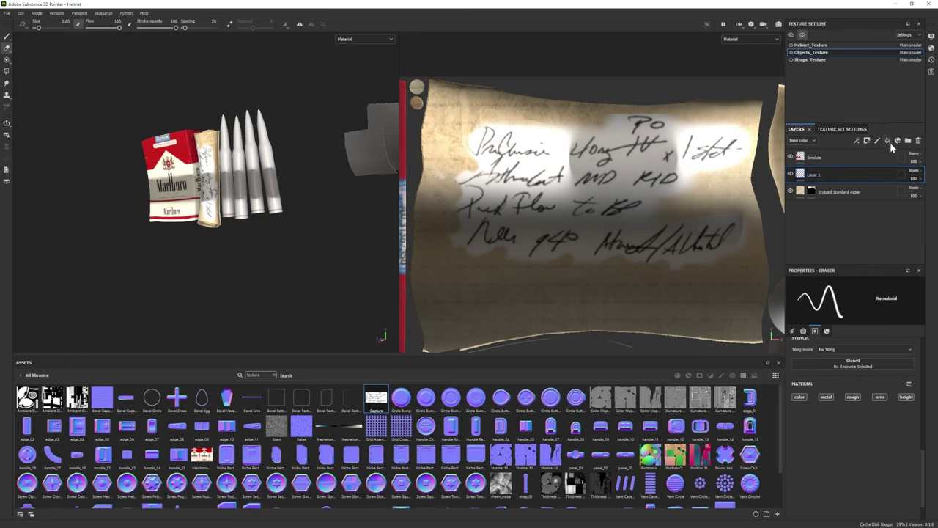
left_click(913, 170)
left_click(908, 212)
- Return to the paint brush, clear the texture filter, and show only materials
key("1")
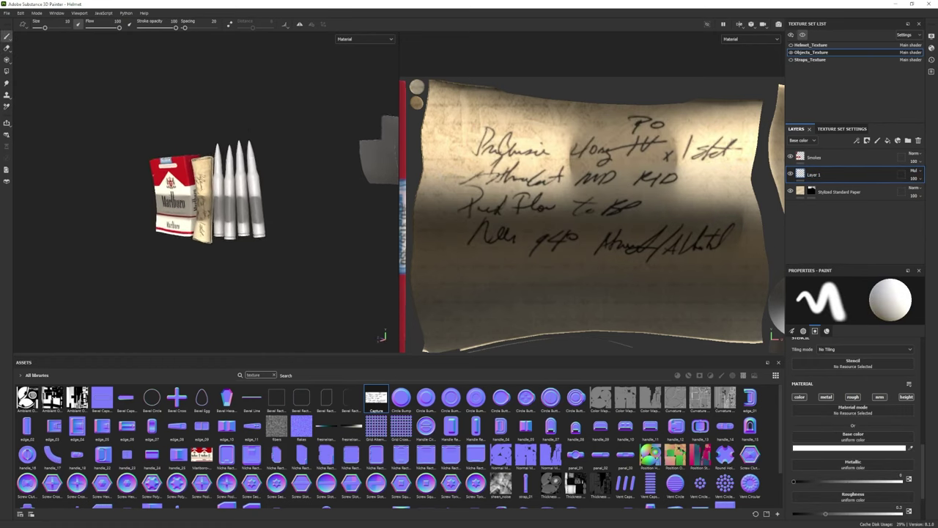
left_click(273, 375)
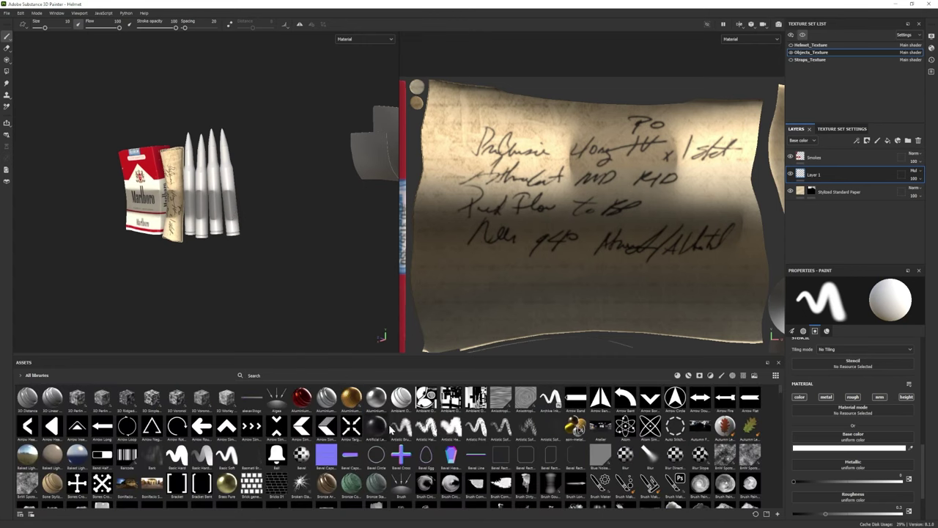
left_click(677, 376)
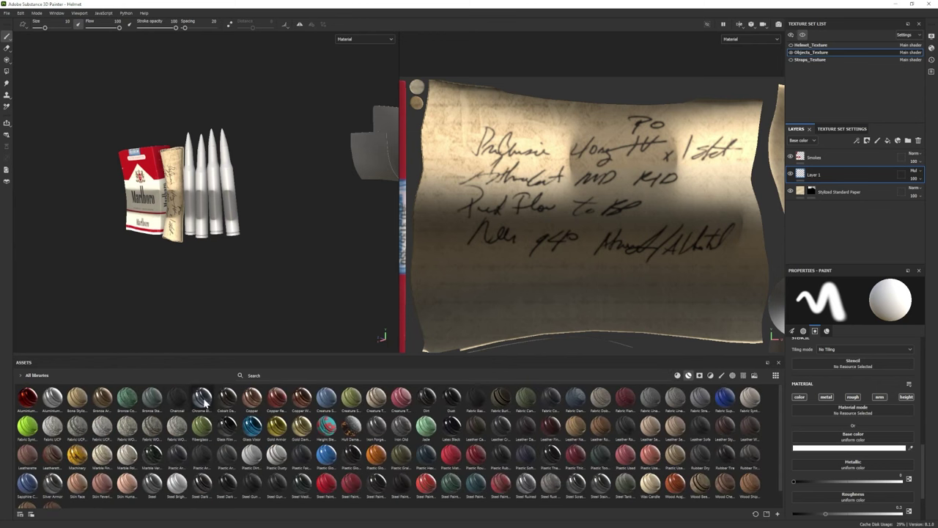
- Add a Bronze Armor layer with a black mask and polygon-fill the bullets into it
left_click_drag(869, 234, 824, 229)
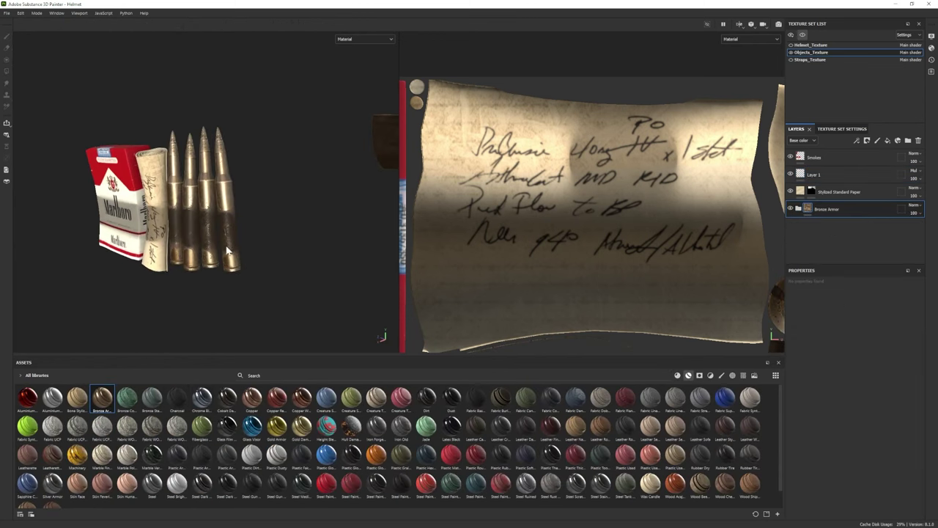
right_click(890, 208)
left_click(868, 13)
left_click(7, 71)
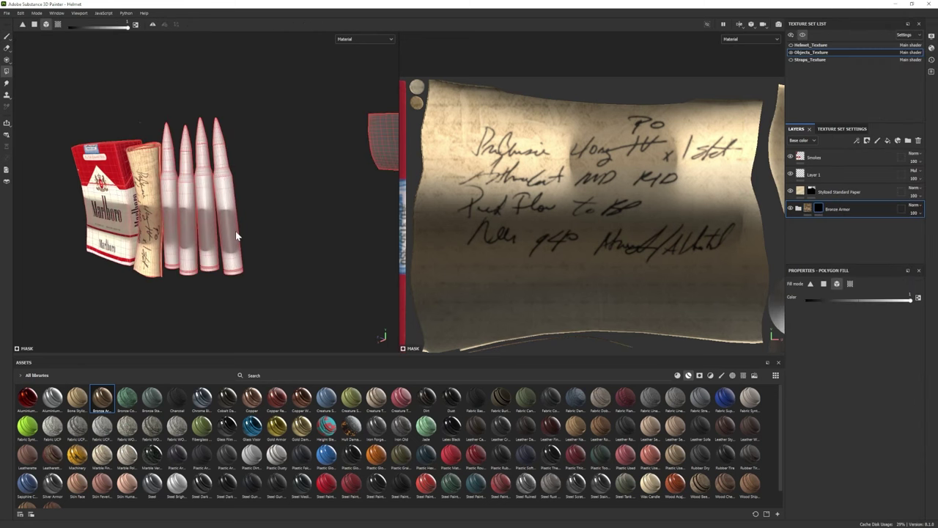
left_click(197, 236)
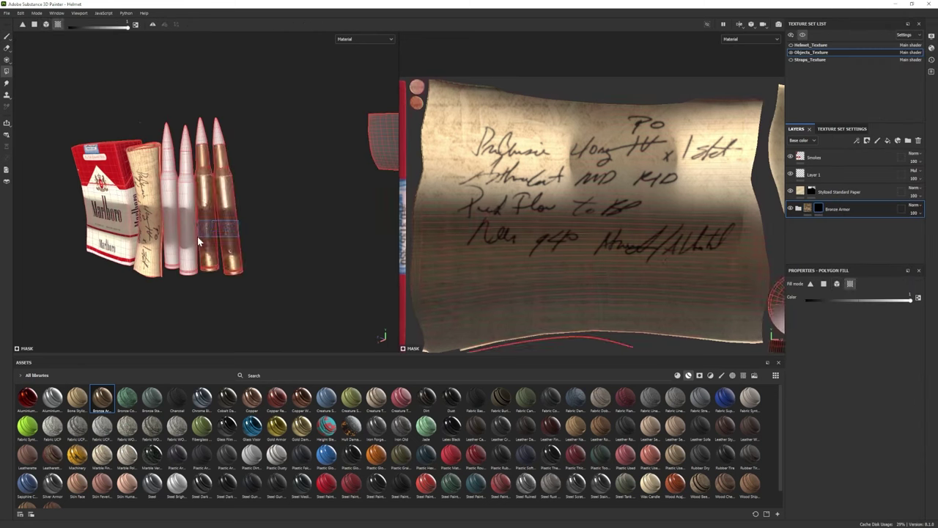
key("1")
scroll(835, 234, "down", 2)
scroll(829, 242, "down", 2)
mouse_move(220, 263)
left_mouse_down("alt")
mouse_move(293, 265)
mouse_move(229, 266)
left_mouse_up("alt")
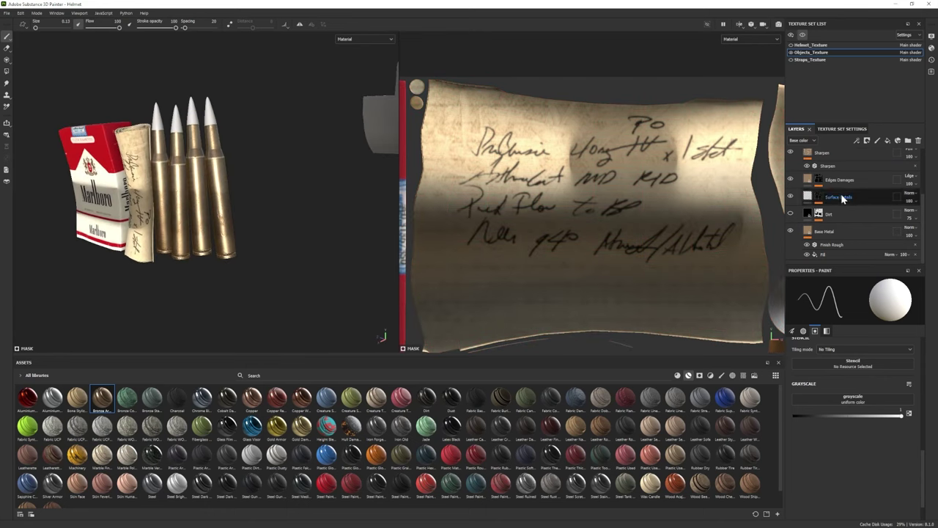
- Raise the bronze Base Metal roughness to about 0.53 and review its base colour
left_click(818, 180)
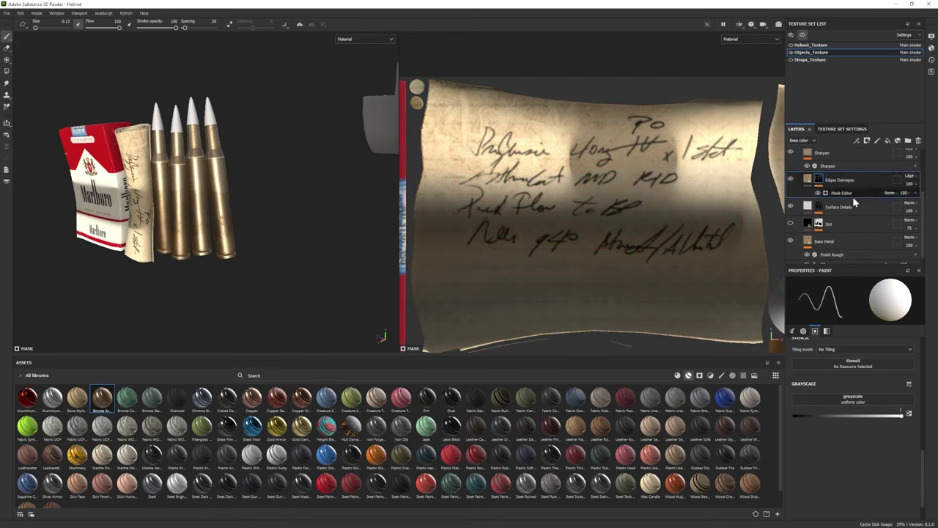
left_click(843, 193)
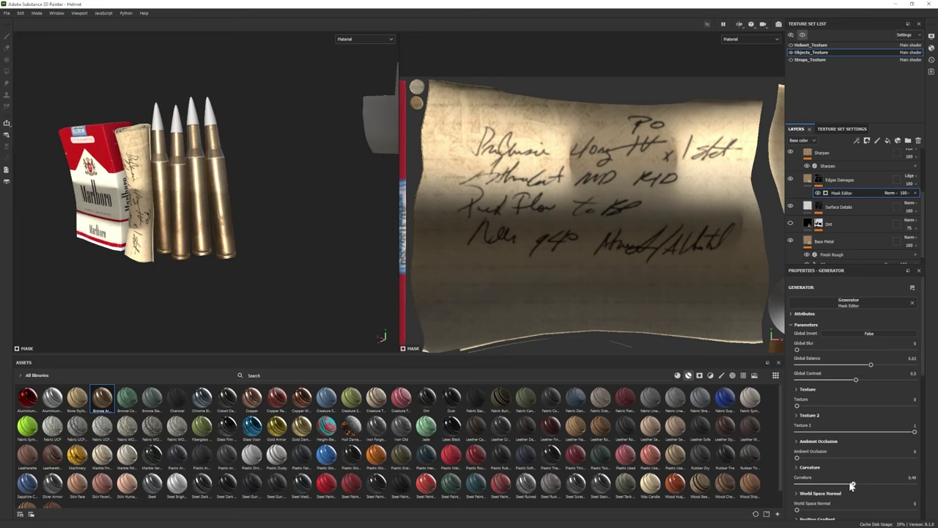
scroll(823, 236, "down", 1)
left_click(823, 232)
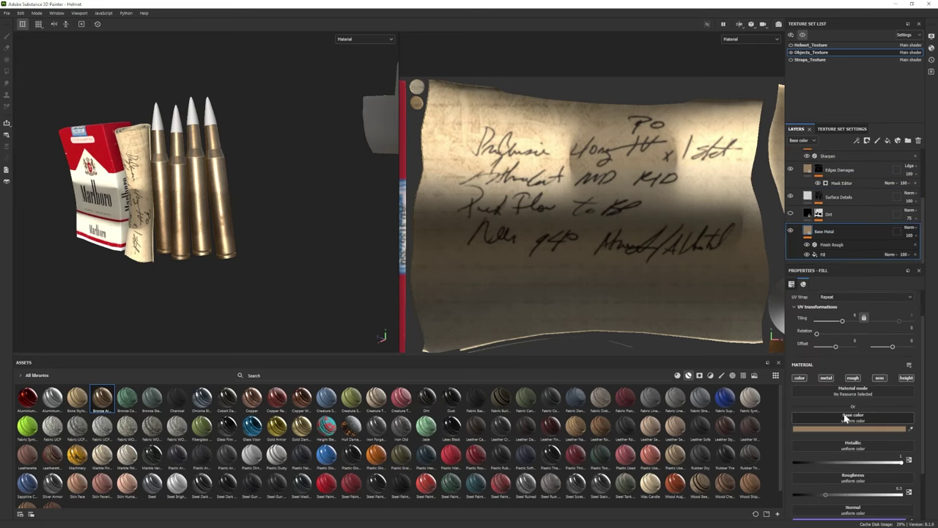
left_click(852, 496)
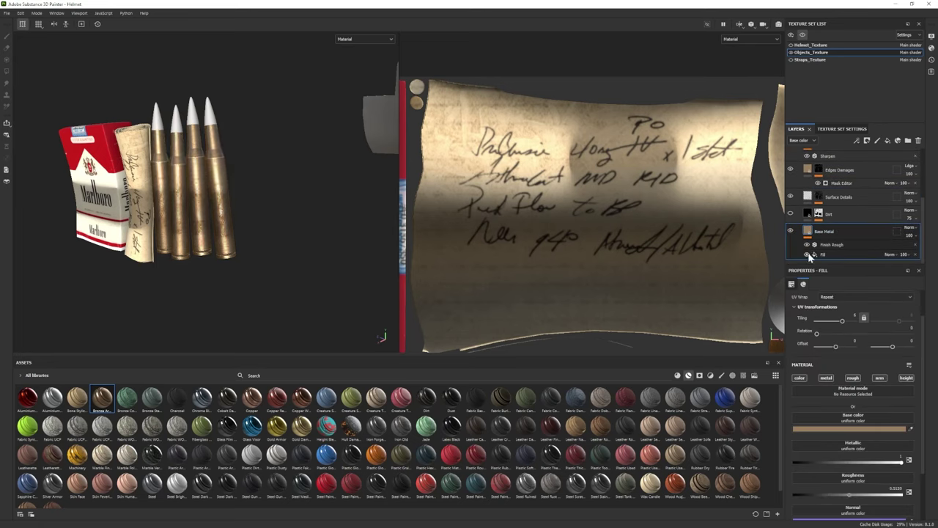
left_click(849, 428)
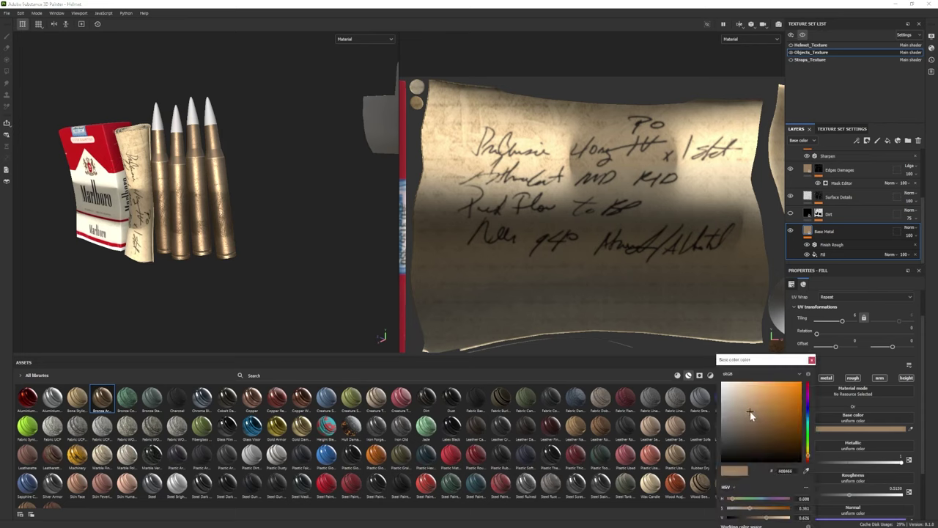
left_click(811, 359)
scroll(169, 205, "down", 2)
scroll(169, 205, "up", 1)
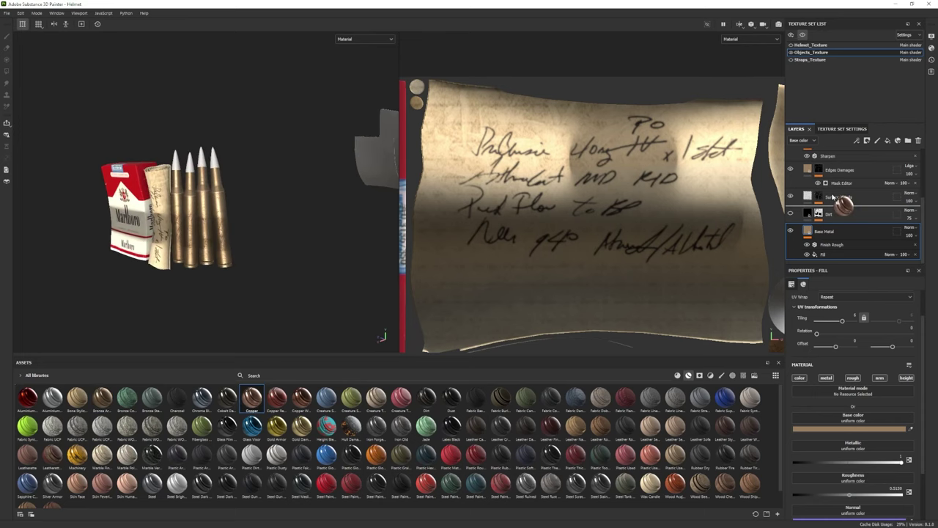
- Add a Copper Worn layer with a black mask and review its Base Metal colour
mouse_move(832, 196)
left_mouse_down()
mouse_move(566, 304)
mouse_move(839, 233)
left_mouse_up()
right_click(839, 233)
left_click(865, 18)
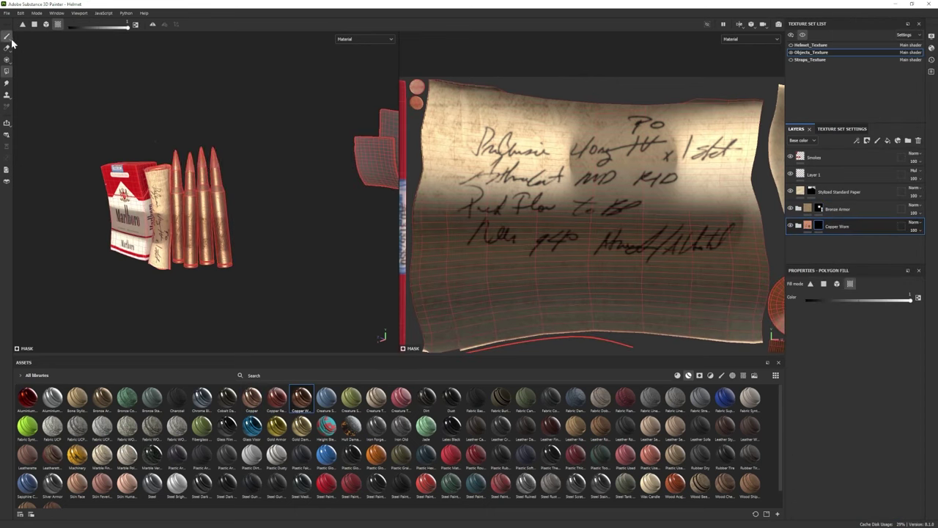
left_click(798, 226)
left_click(825, 251)
left_click(861, 429)
left_click(846, 471)
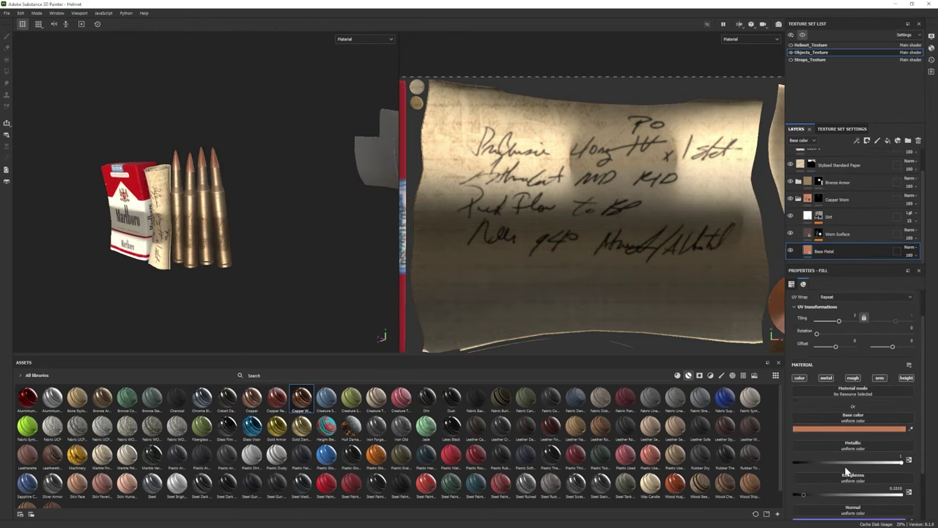
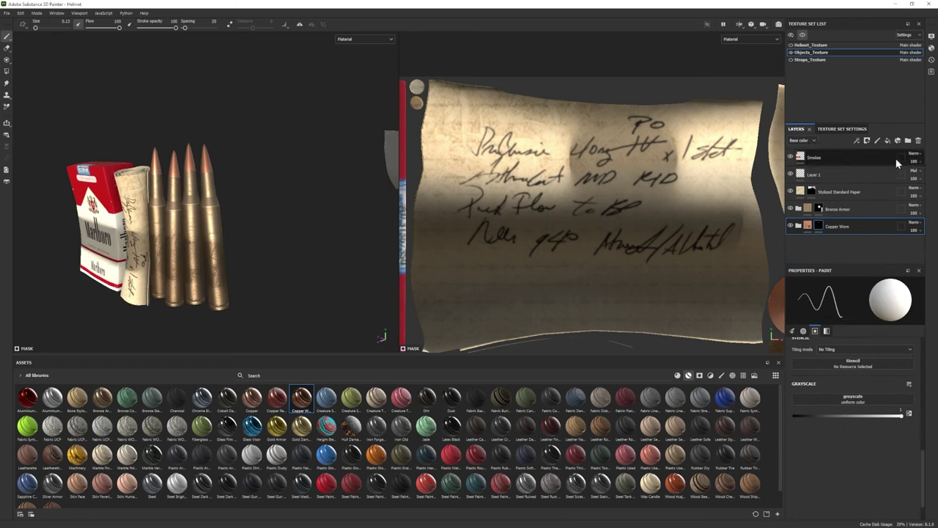
- Try a masked fill layer above Copper Worn, then undo it
left_click(821, 226)
left_click(699, 375)
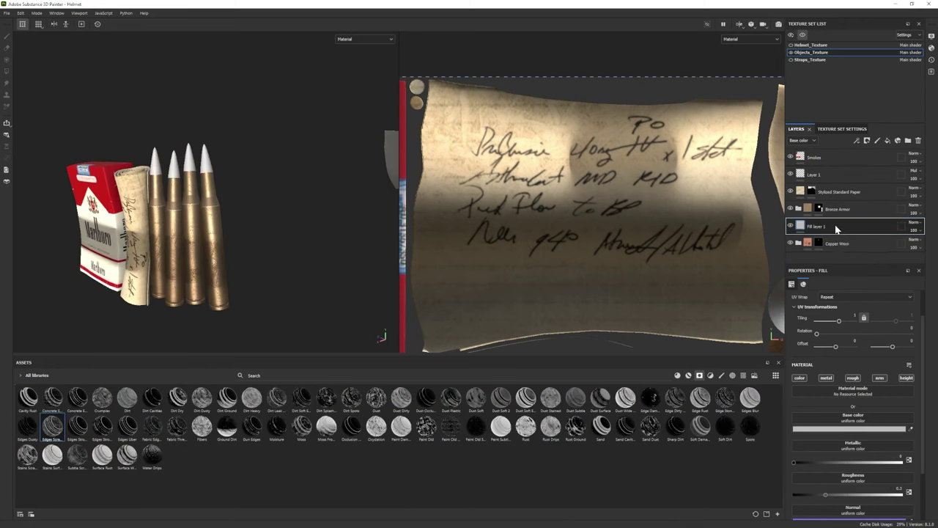
left_click(839, 249)
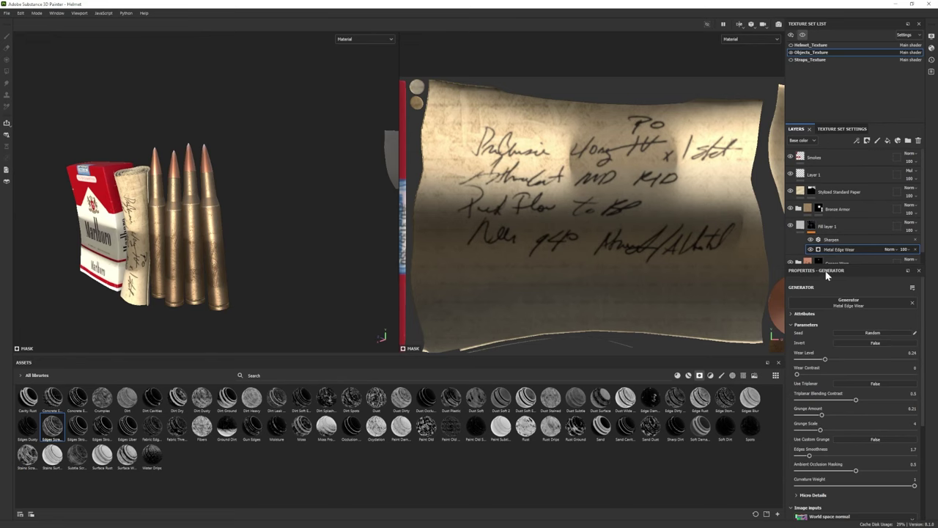
key("ctrl+z")
key("ctrl+y")
key("ctrl+y")
key("ctrl+y")
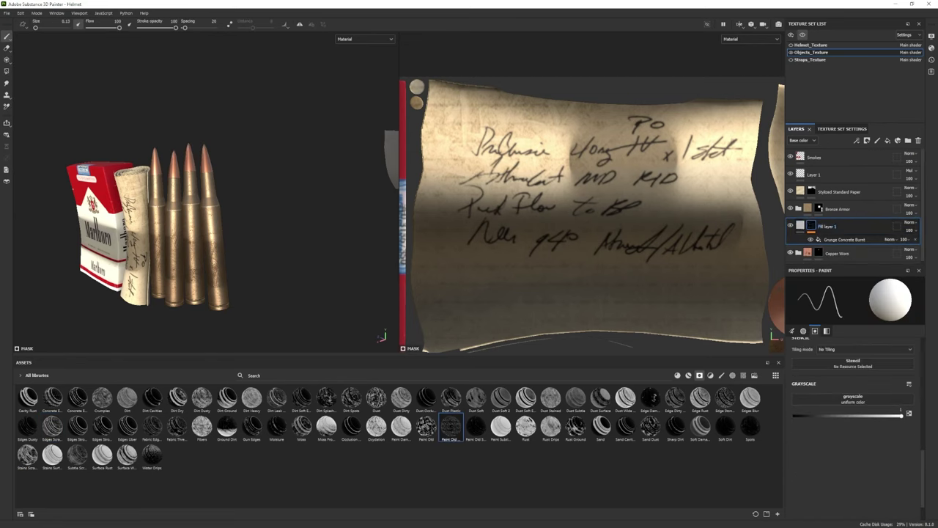
left_click(839, 239)
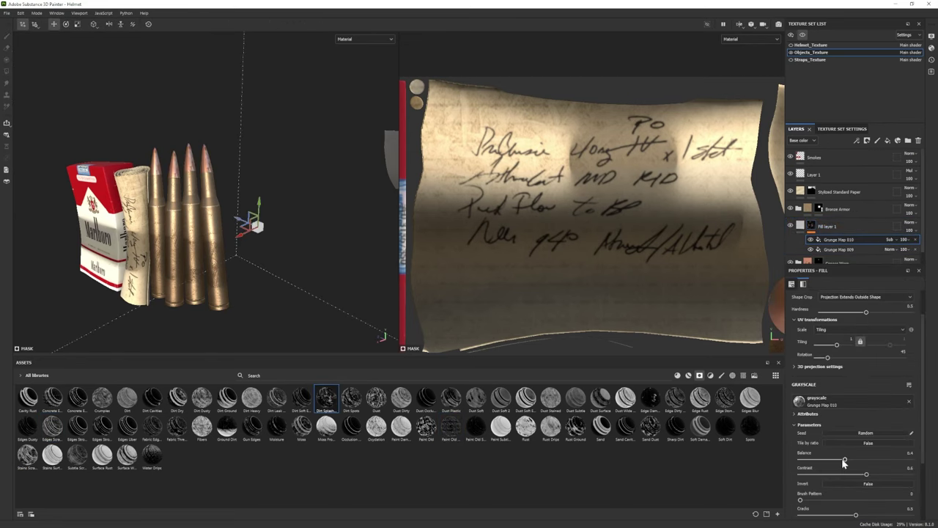
key("ctrl+z")
key("ctrl+z")
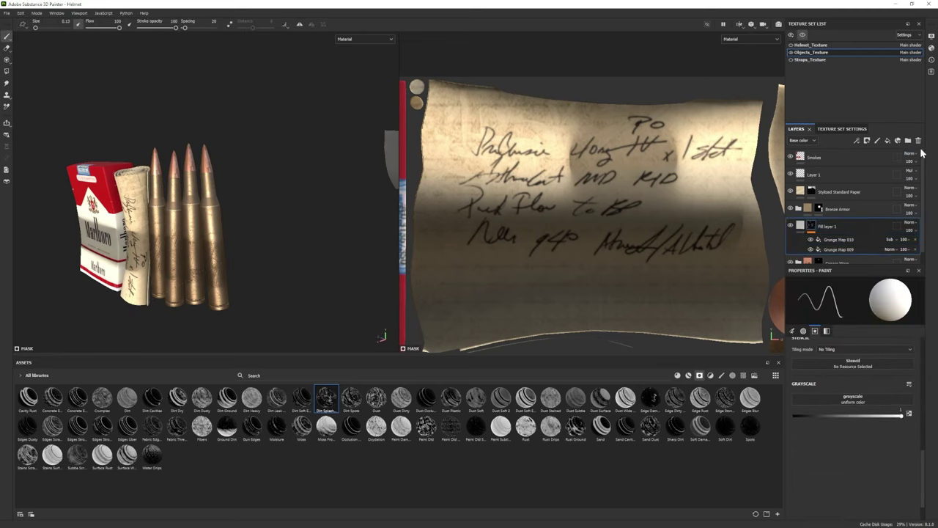
scroll(262, 159, "down", 6)
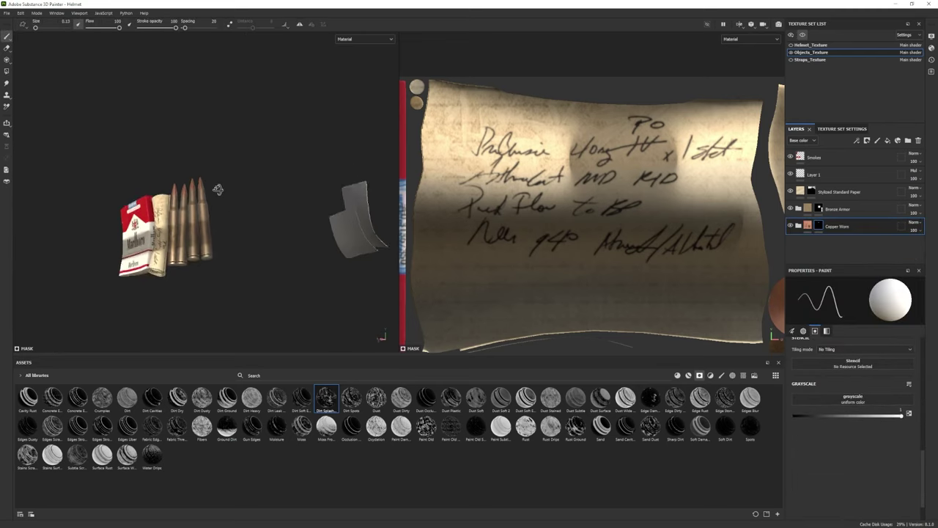
- Raise the Worn Surface fill layer's roughness to about 0.87 inside the Copper Worn group
left_click(810, 227)
scroll(812, 230, "down", 1)
left_click(815, 234)
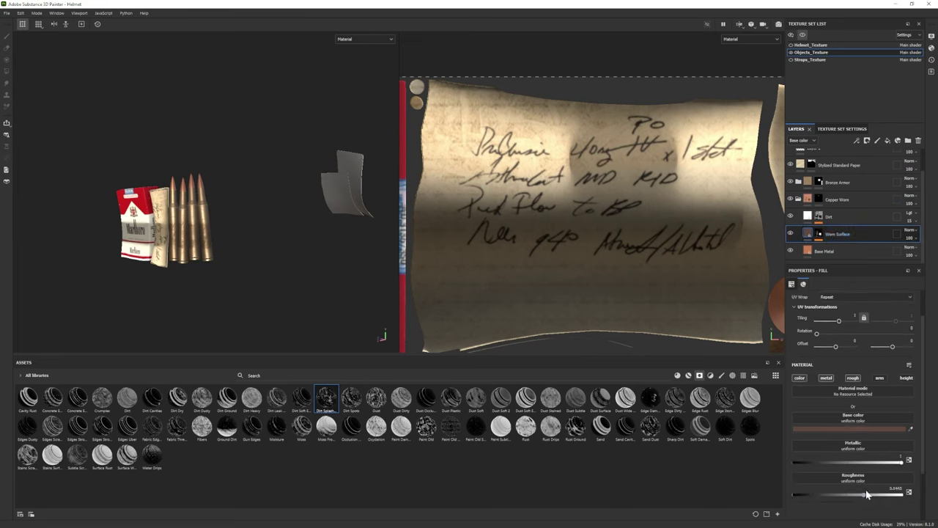
left_click_drag(867, 495, 889, 495)
scroll(272, 245, "up", 3)
left_click(814, 236)
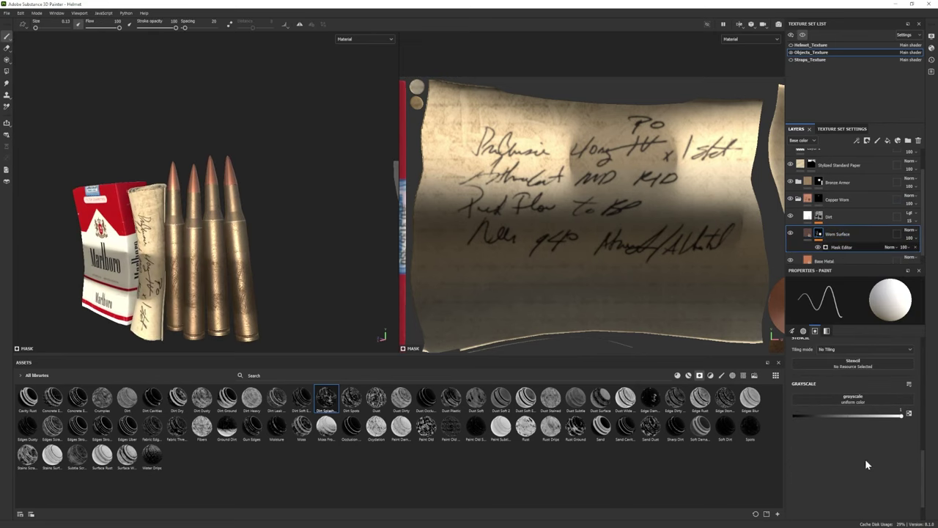
left_click(843, 375)
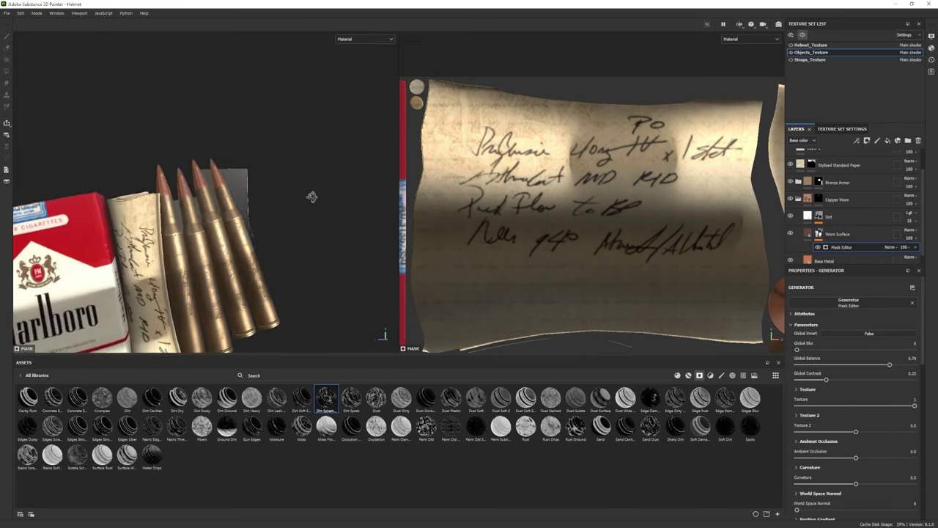
left_click_drag(310, 195, 303, 272, "alt")
left_click_drag(293, 234, 259, 277, "alt")
- Retint the Base Metal base colour to copper and drag Ace_of_spades.png into the viewport
scroll(850, 212, "down", 3)
left_click(823, 237)
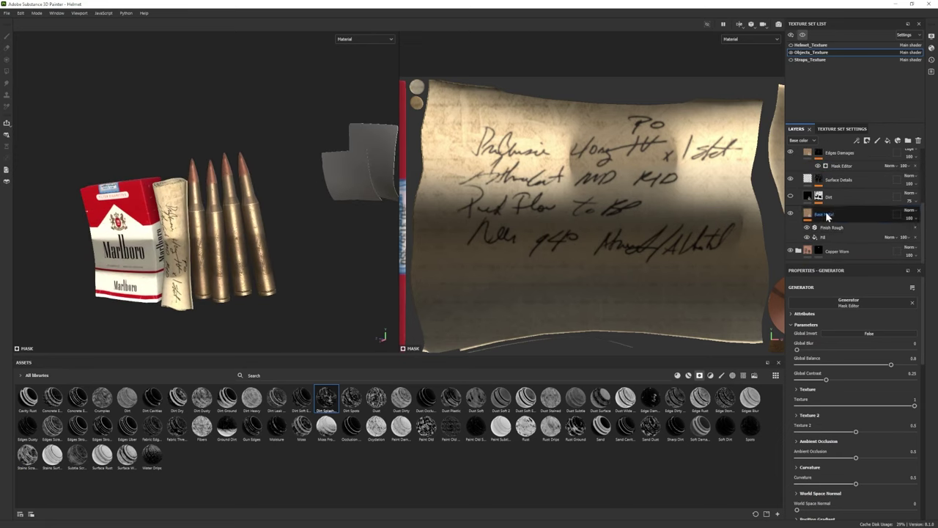
left_click(861, 429)
left_click_drag(751, 426, 749, 435)
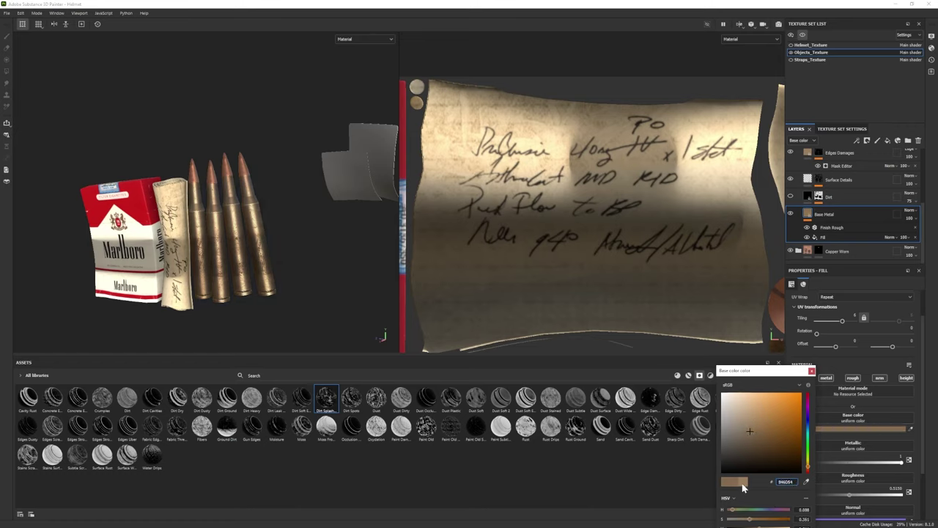
scroll(69, 73, "down", 5)
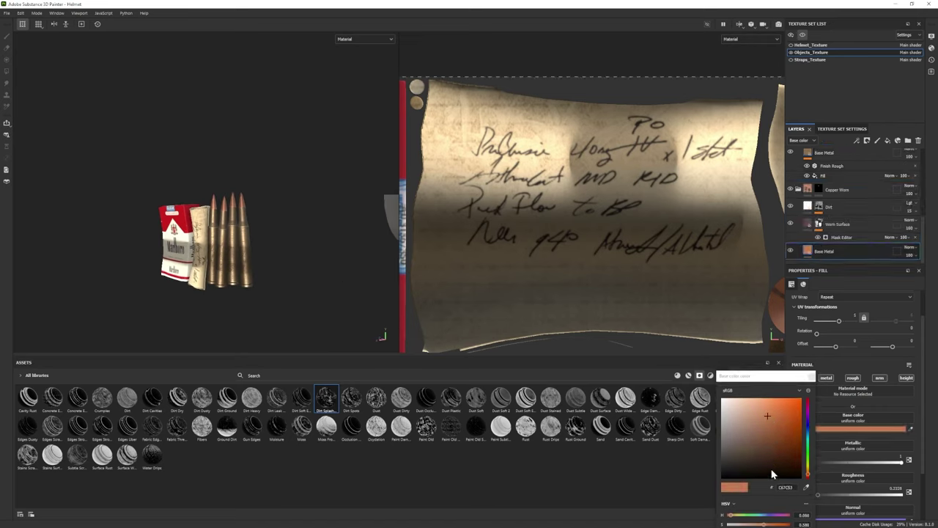
left_click_drag(220, 206, 176, 202, "alt")
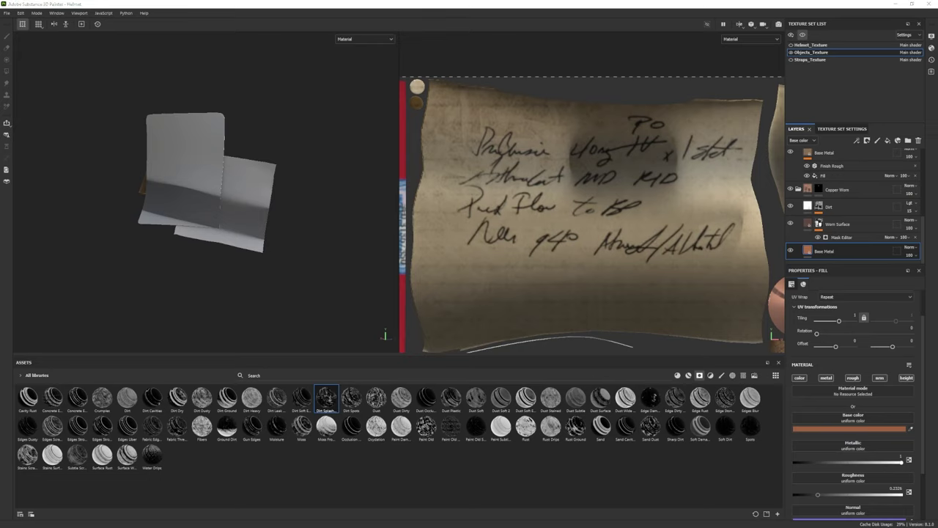
left_click_drag(515, 244, 520, 239)
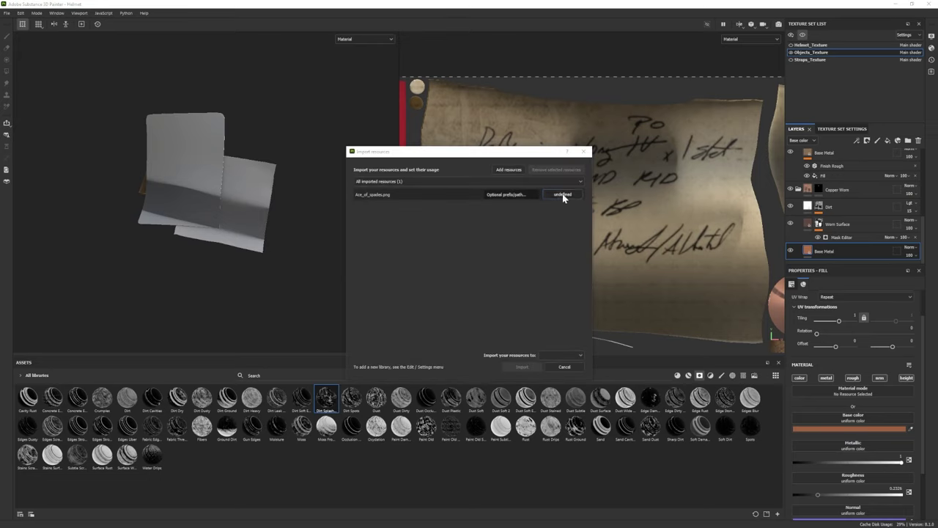
- Import Ace_of_spades.png as a texture and add a new paint layer at the stack top
left_click(540, 366)
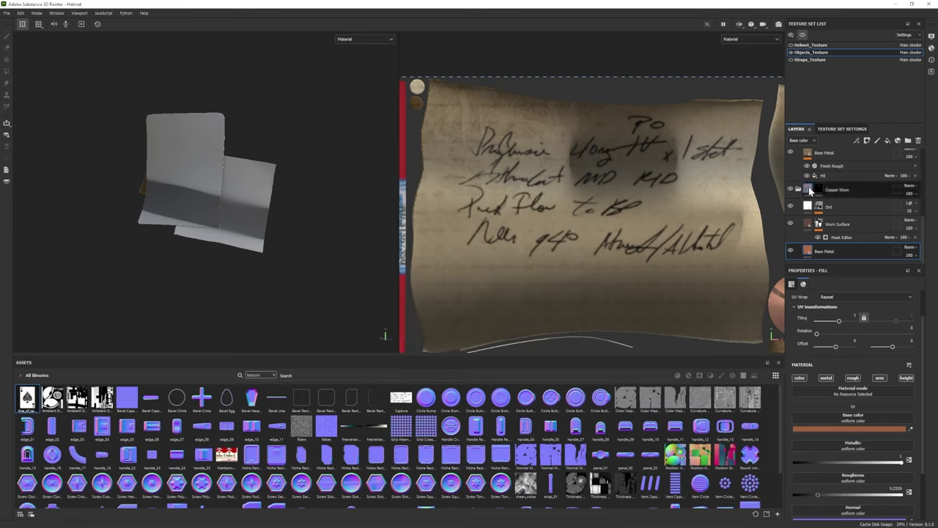
left_click(810, 191)
left_click(800, 176)
left_click(851, 191, "shift")
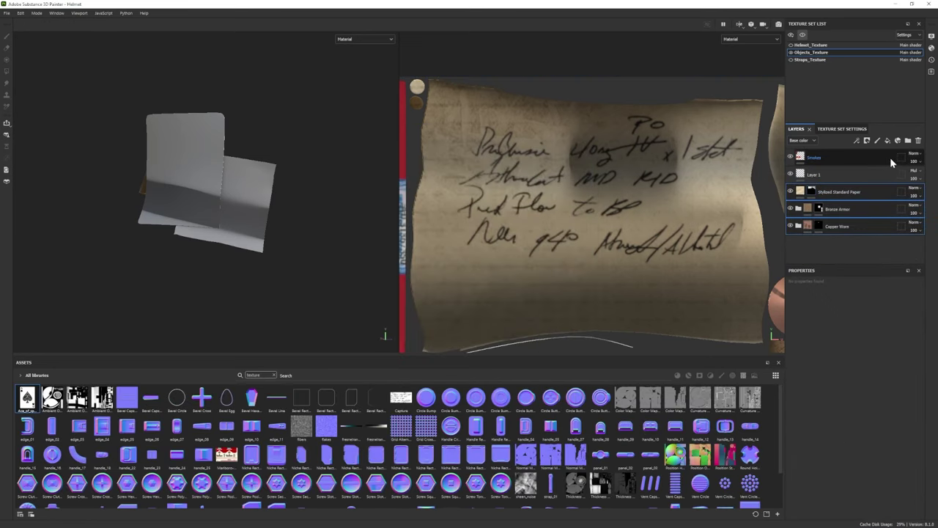
left_click(846, 210)
left_click(880, 140)
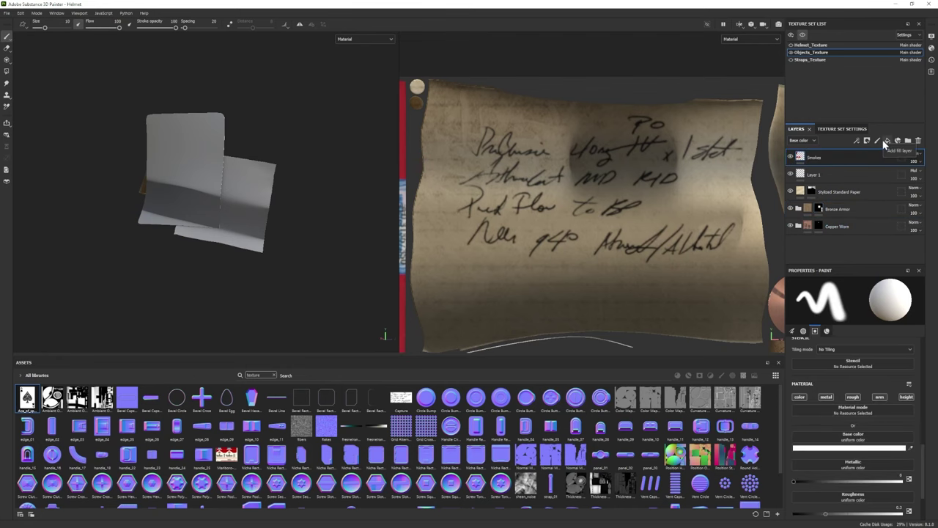
- Project the Ace_of_spades stencil onto the blank playing card face
left_click(7, 71)
left_click(7, 59)
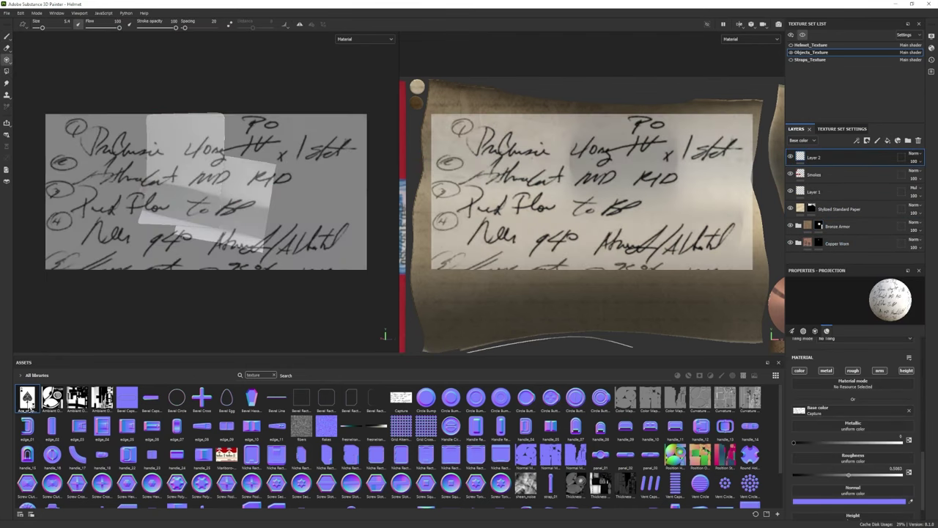
left_click(27, 397)
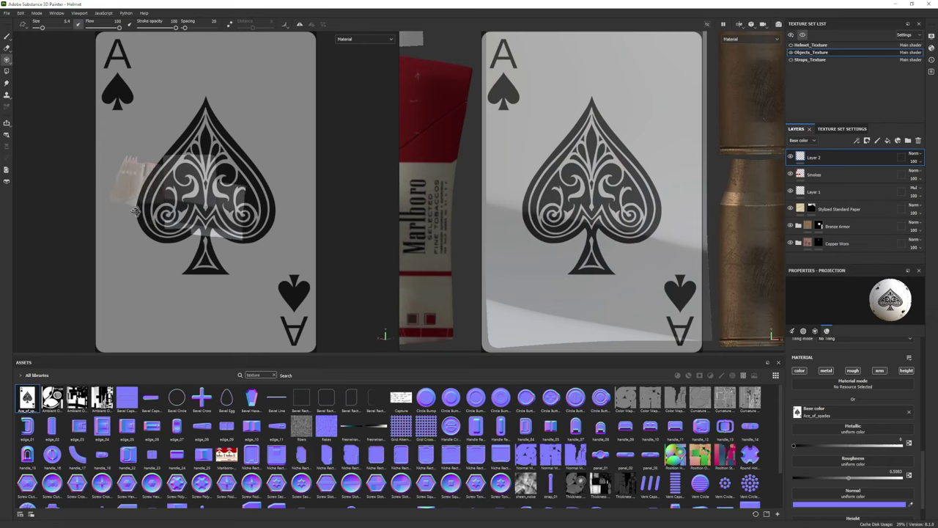
left_click_drag(542, 195, 590, 203, "alt")
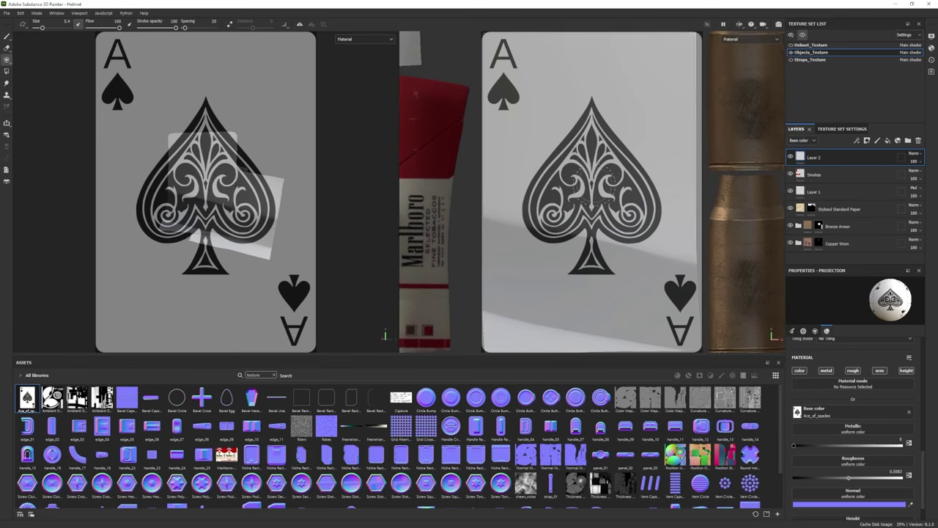
left_click_drag(880, 482, 878, 480)
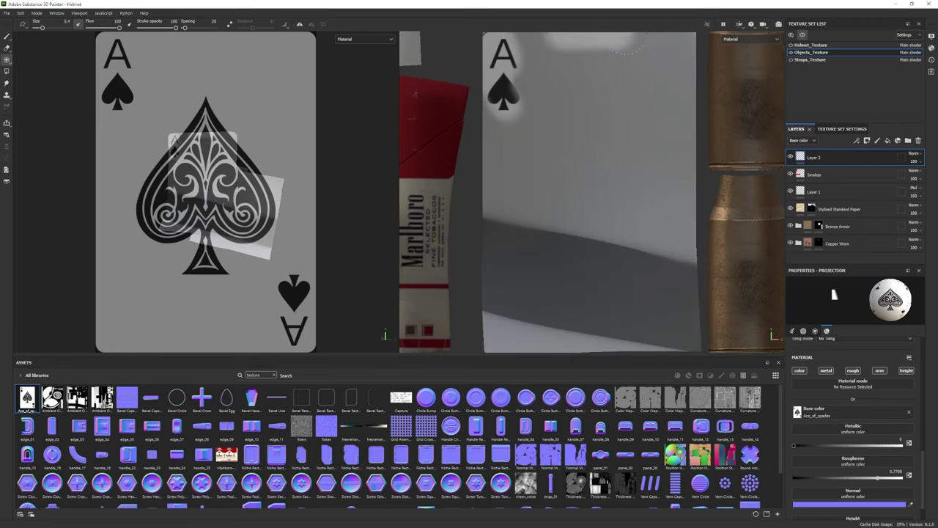
mouse_move(513, 308)
left_mouse_down()
mouse_move(542, 241)
mouse_move(659, 190)
mouse_move(696, 142)
mouse_move(608, 73)
mouse_move(571, 125)
mouse_move(630, 117)
left_mouse_up()
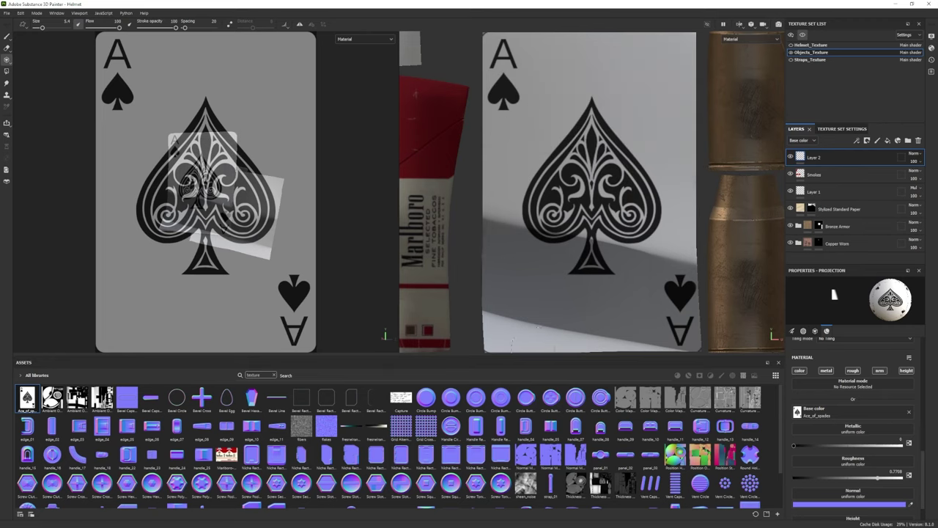
middle_click_drag(488, 348, 505, 329)
mouse_move(632, 326)
left_mouse_down()
mouse_move(502, 252)
mouse_move(556, 58)
mouse_move(586, 88)
mouse_move(654, 115)
left_mouse_up()
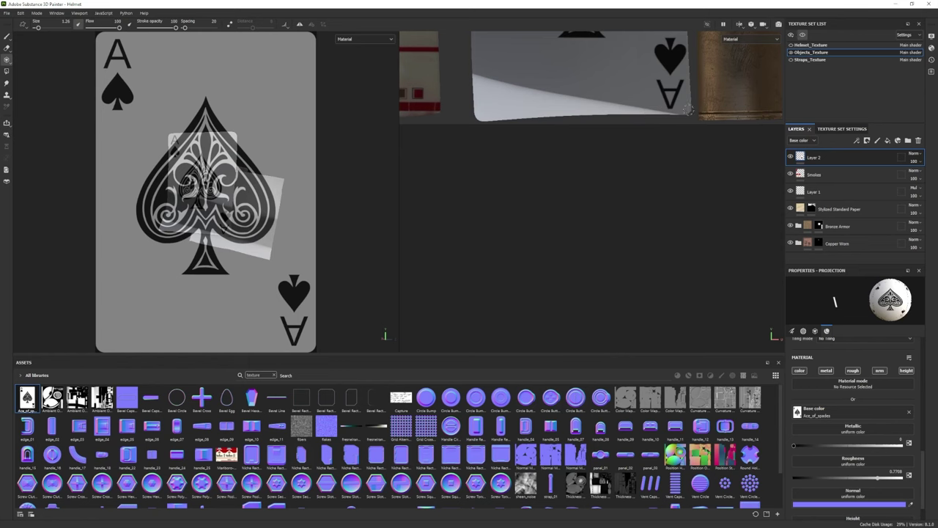
- Add a fill layer with an inverted grunge mask, balance 0.18 and texture strength 1
key("1")
left_click(887, 140)
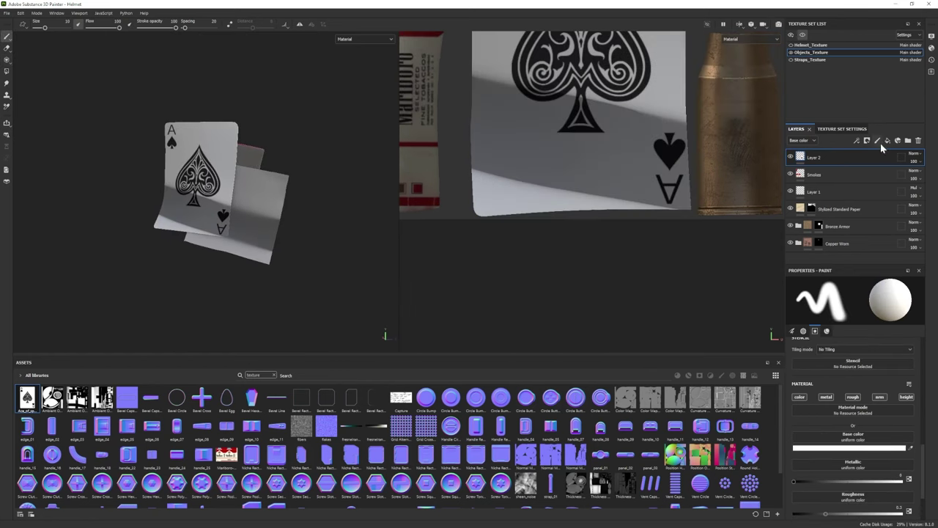
left_click(272, 375)
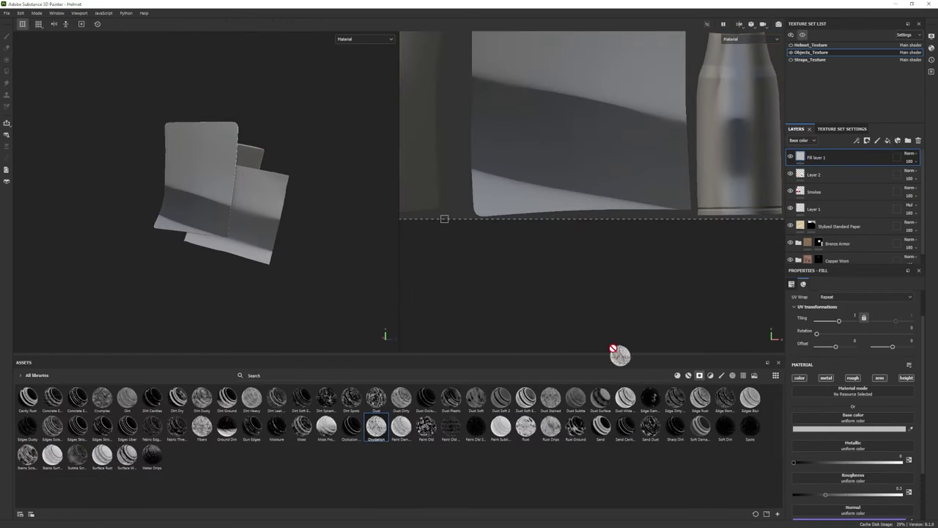
left_click_drag(614, 350, 838, 157)
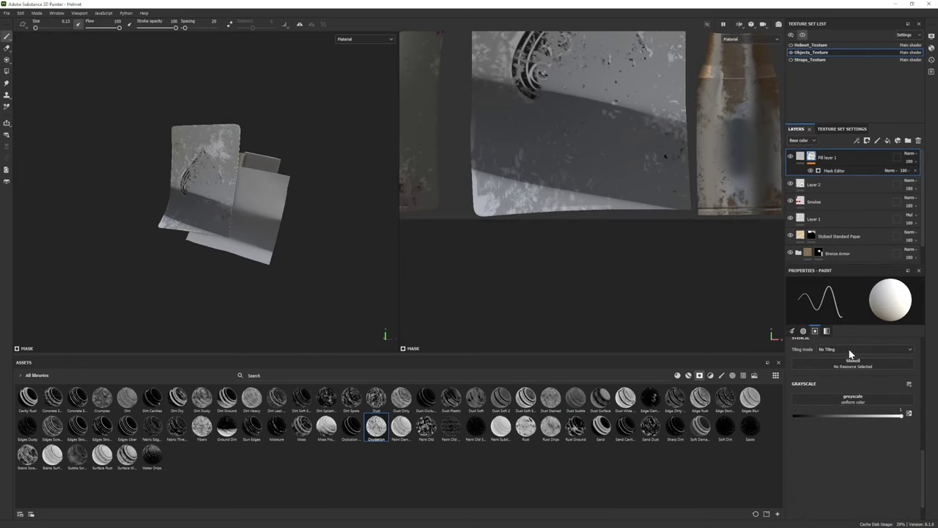
left_click_drag(844, 366, 836, 365)
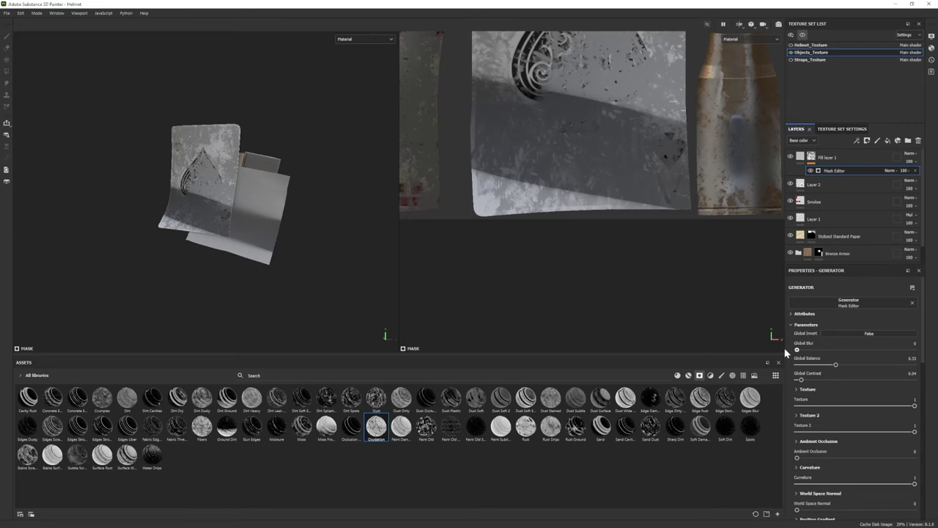
left_click_drag(903, 408, 914, 407)
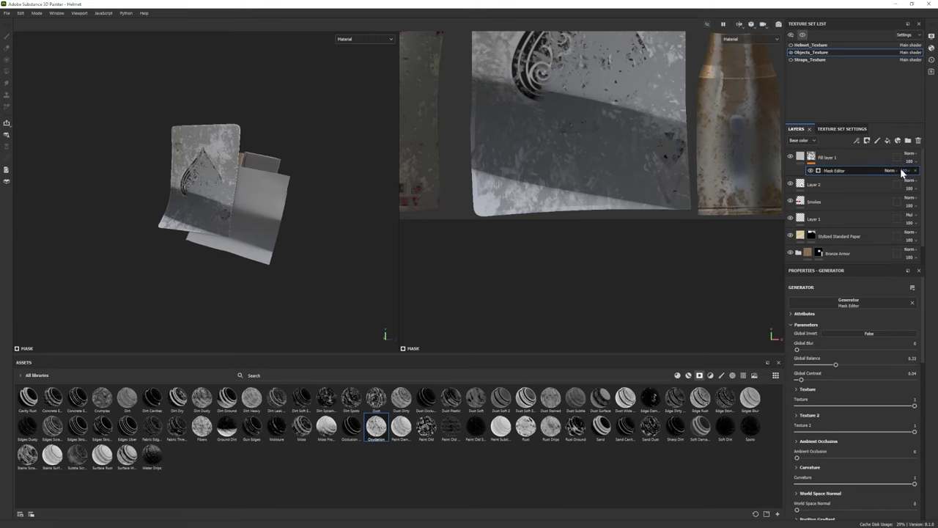
left_click_drag(836, 364, 867, 365)
left_click(830, 334)
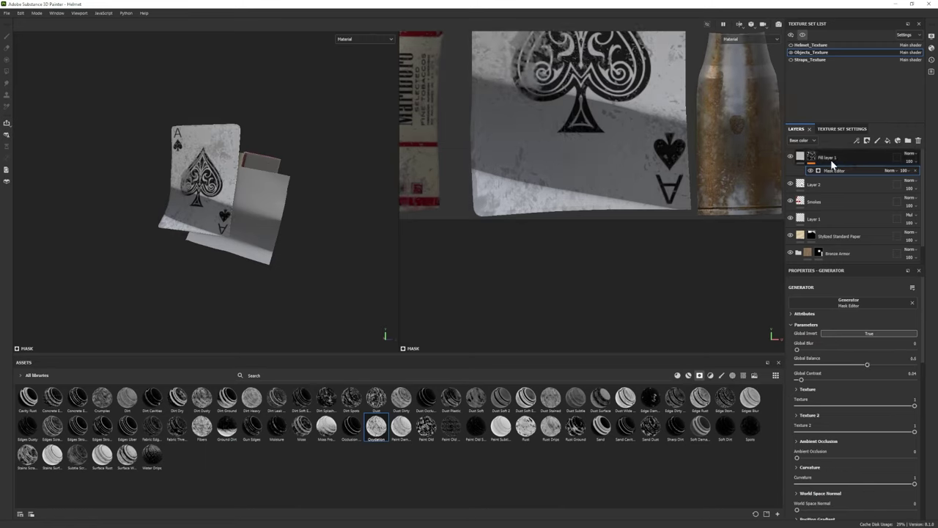
- Group it into the Ace folder with a black mask filled only on the front card
left_click(827, 160)
left_click(859, 171)
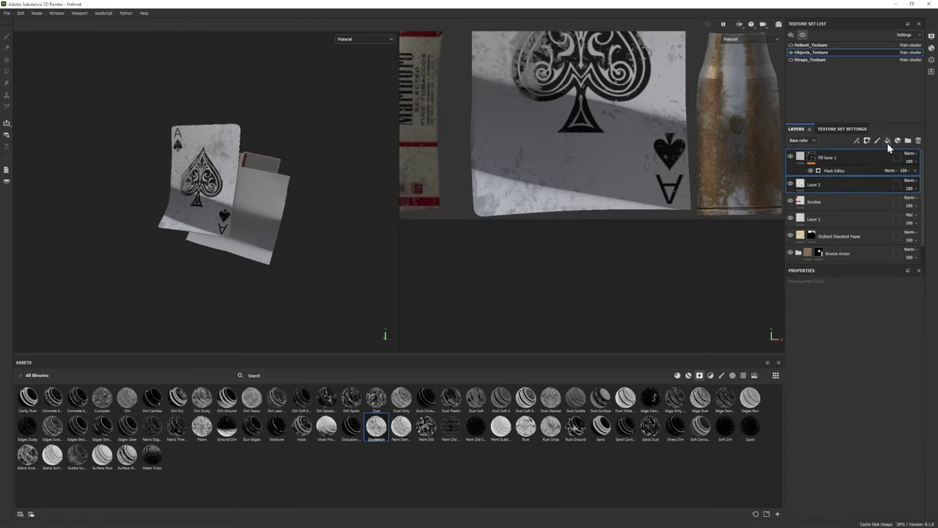
left_click(909, 140)
right_click(839, 157)
left_click(861, 170)
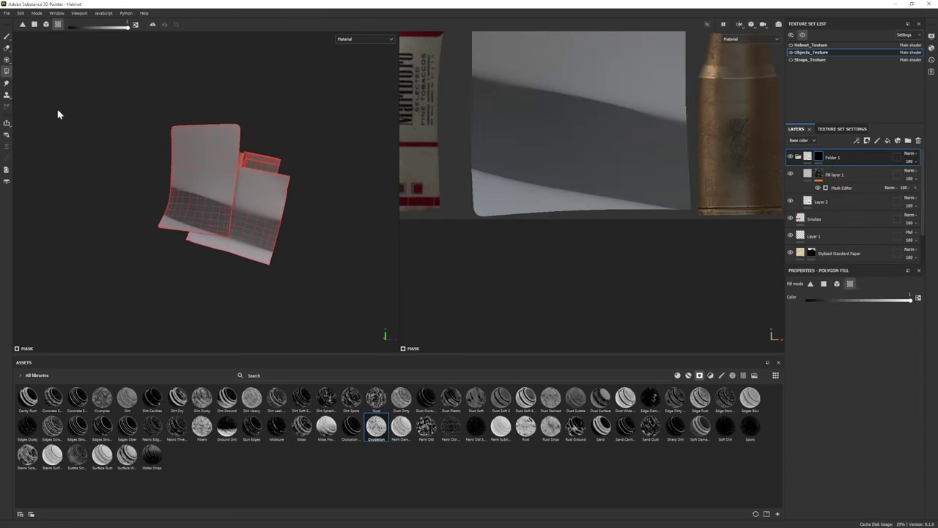
left_click(195, 142)
key("1")
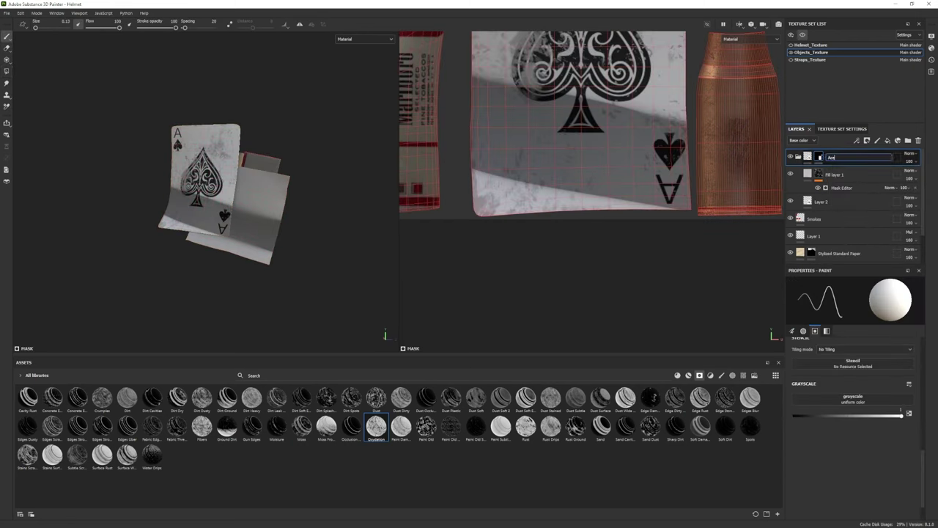
left_click(798, 157)
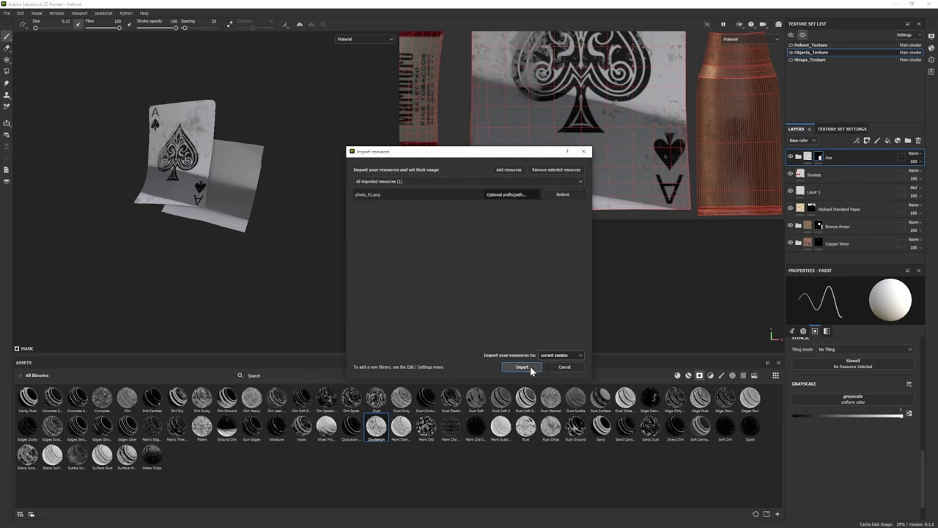
- Import photo_01 and project it as base colour onto the second card in Layer 3
left_click(521, 367)
key("3")
left_click_drag(675, 455, 836, 416)
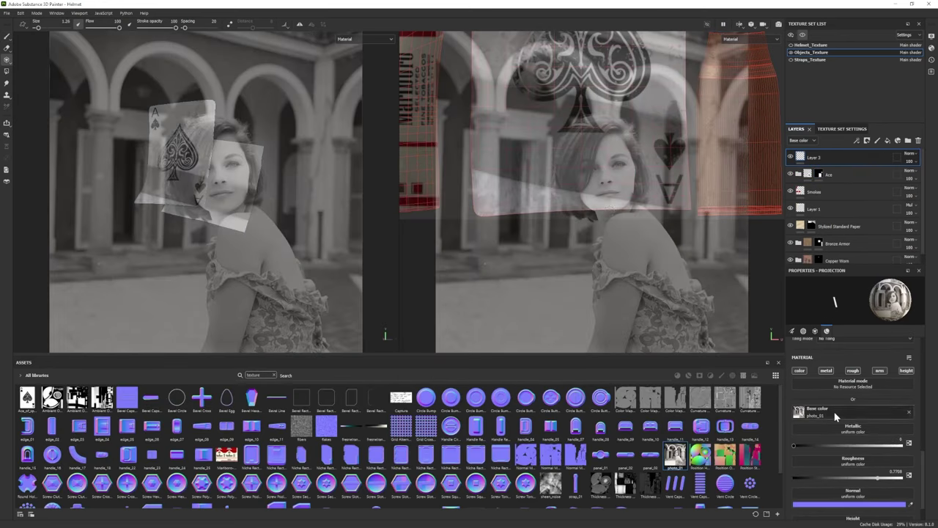
left_click_drag(587, 183, 690, 256, "alt")
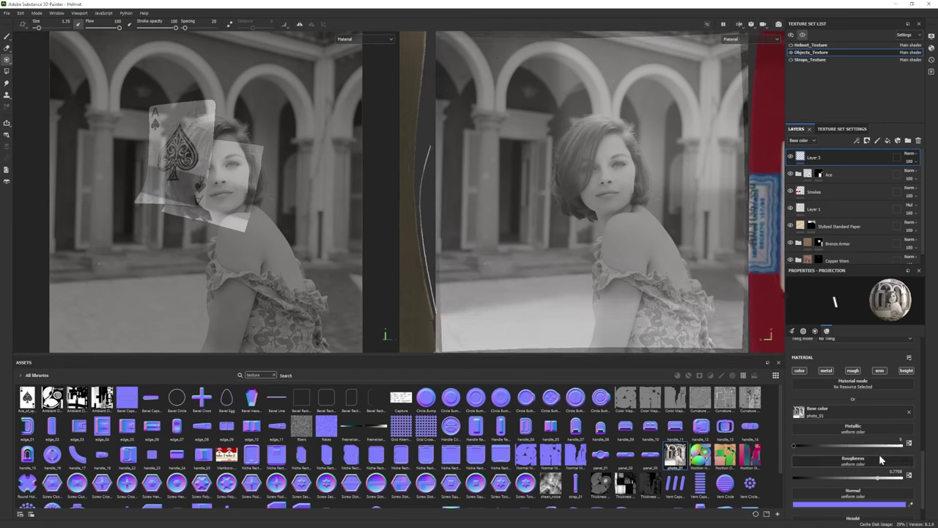
right_click_drag(570, 173, 557, 173, "ctrl")
mouse_move(557, 174)
left_mouse_down()
mouse_move(620, 173)
mouse_move(540, 197)
mouse_move(633, 135)
mouse_move(486, 108)
mouse_move(461, 70)
mouse_move(709, 58)
mouse_move(713, 182)
mouse_move(647, 143)
mouse_move(549, 139)
mouse_move(463, 321)
mouse_move(540, 322)
mouse_move(588, 281)
mouse_move(671, 331)
mouse_move(723, 262)
mouse_move(744, 282)
left_mouse_up()
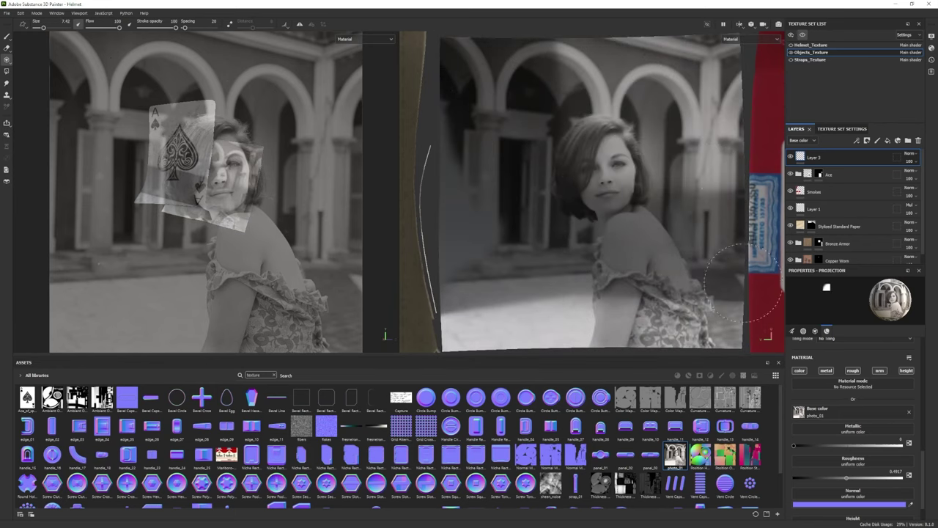
key("1")
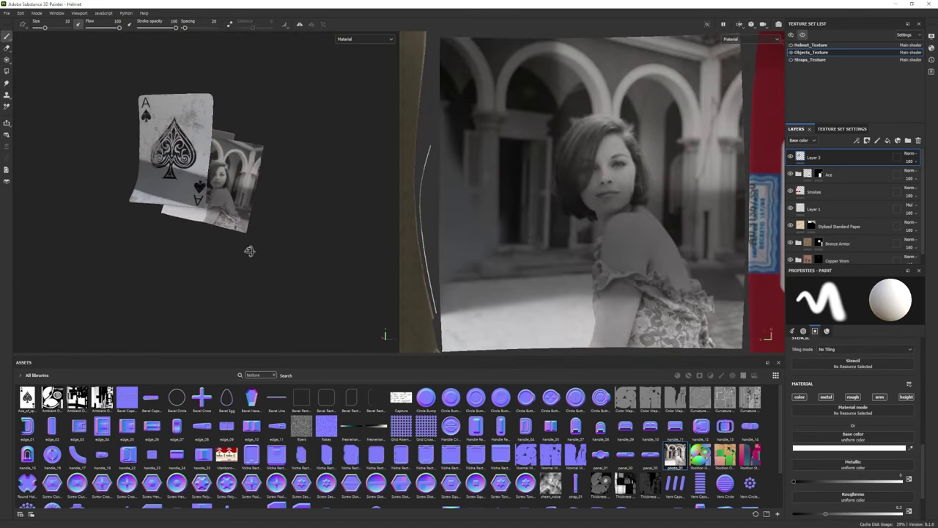
left_click(887, 140)
- Give Fill layer 2 a grunge mask with balance 0.87 and check its base colour
left_click(273, 375)
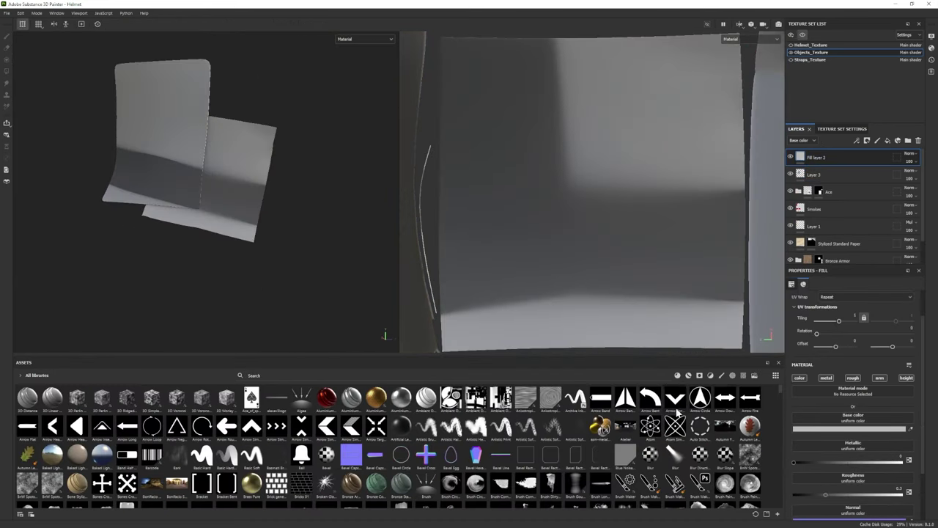
left_click_drag(852, 159, 853, 160)
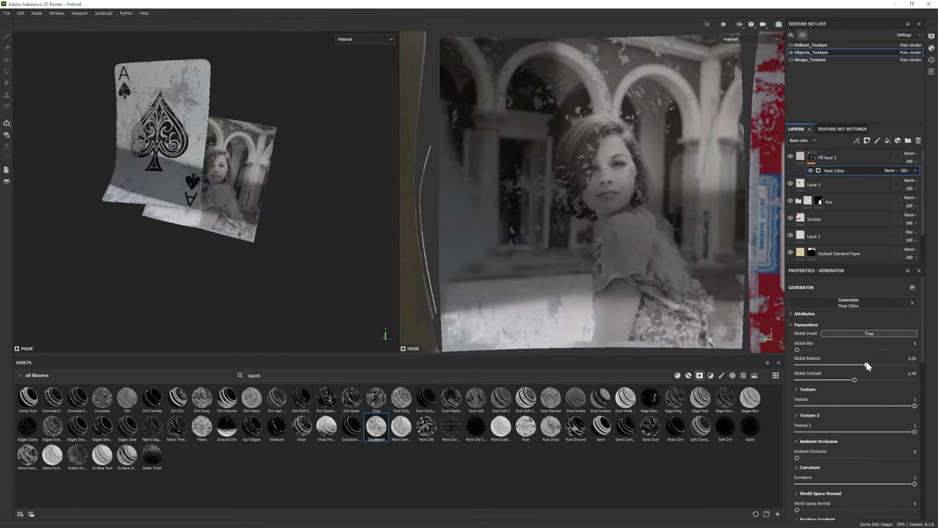
left_click_drag(867, 366, 900, 368)
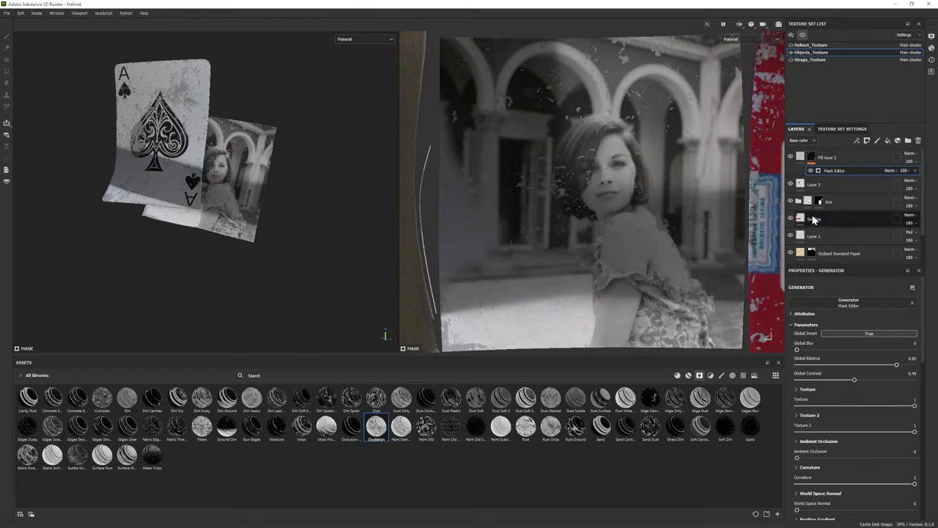
left_click(806, 160)
left_click(861, 428)
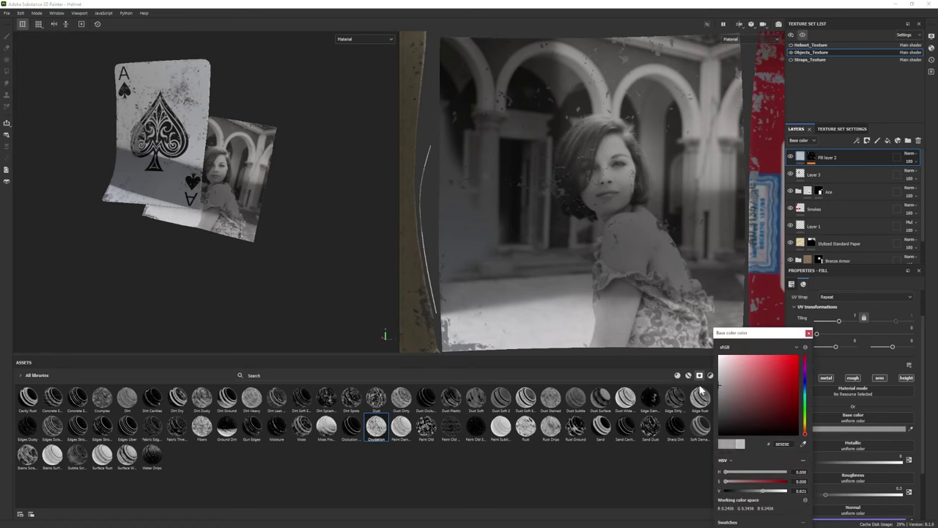
left_click(808, 334)
- Group Layer 3 and Fill layer 2 into Folder 1 with a black mask
left_click(814, 175, "shift")
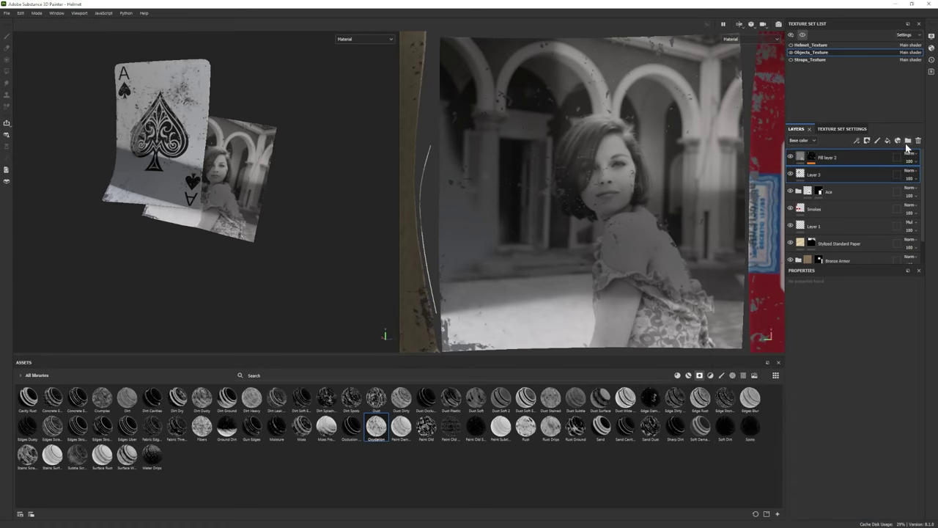
left_click(907, 140)
left_click(857, 140)
key("1")
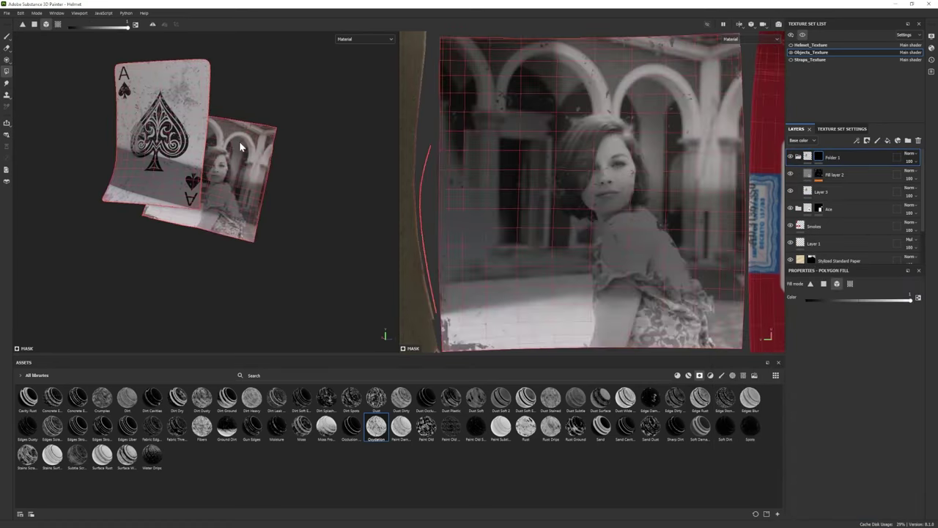
scroll(190, 169, "down", 3)
left_click_drag(205, 190, 266, 250, "alt")
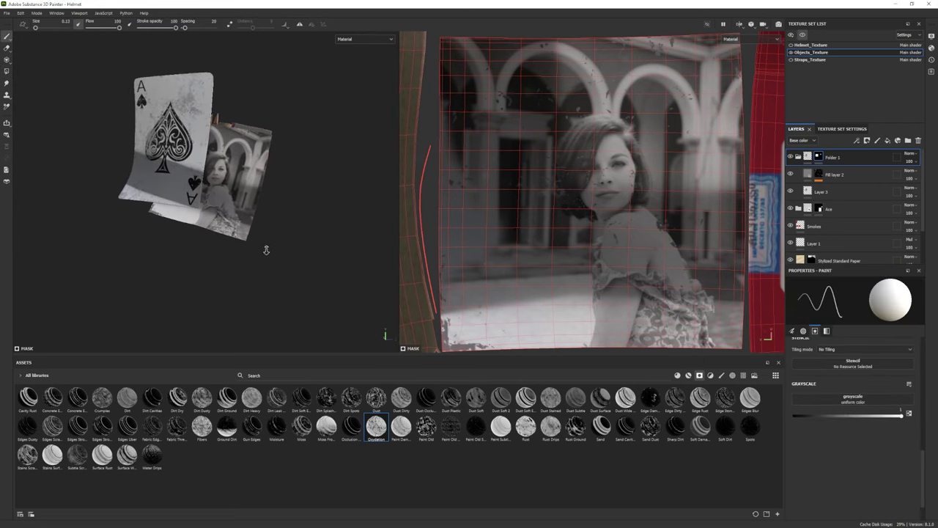
- Add the Fabric Flannel Tartan material to the layer stack and expand it
left_click(688, 375)
left_click_drag(650, 397, 840, 175)
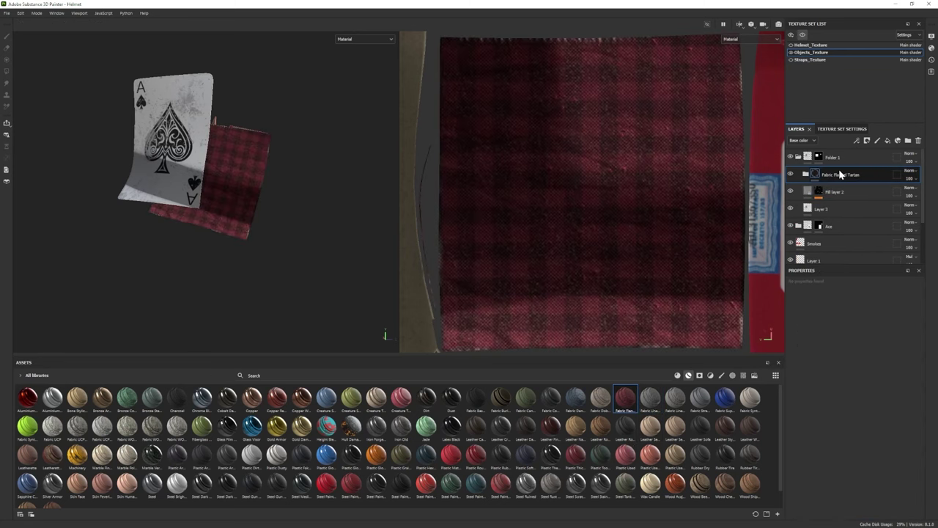
left_click(806, 175)
scroll(866, 207, "down", 2)
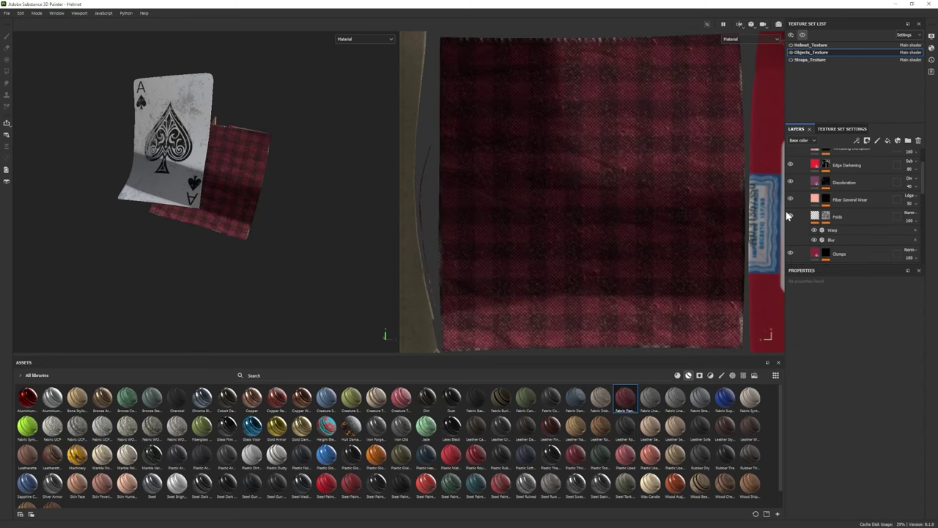
- Paste the tartan's Folds layer above Fill layer 2 and set blur intensity to about 1.83
left_click(852, 192)
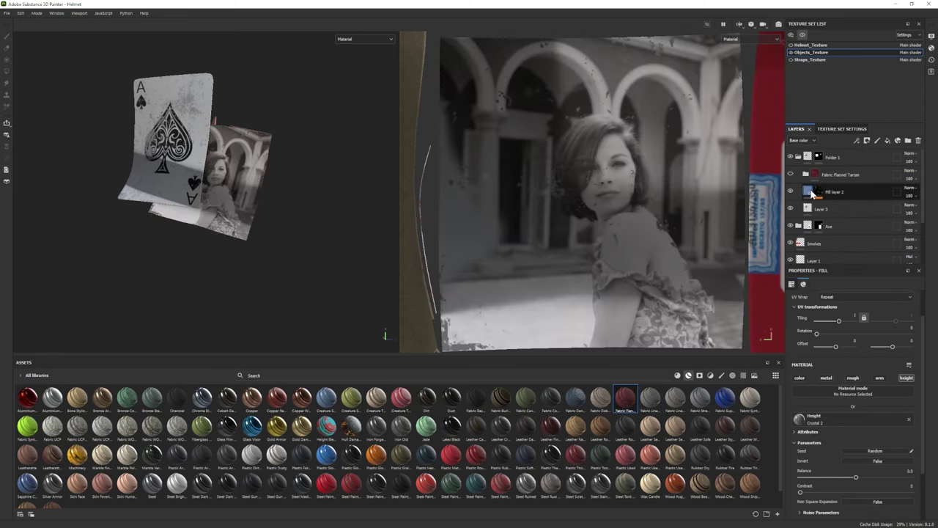
key("ctrl+v")
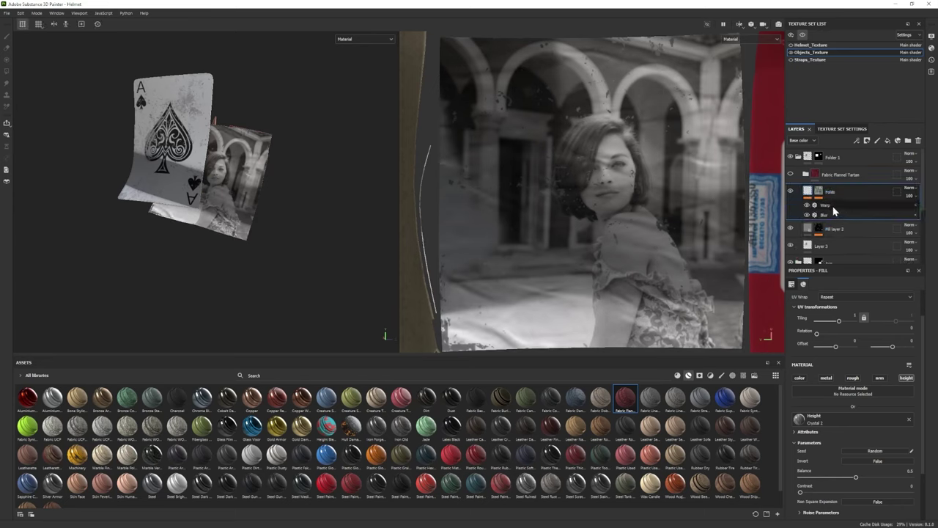
left_click(833, 214)
left_click_drag(808, 349, 811, 349)
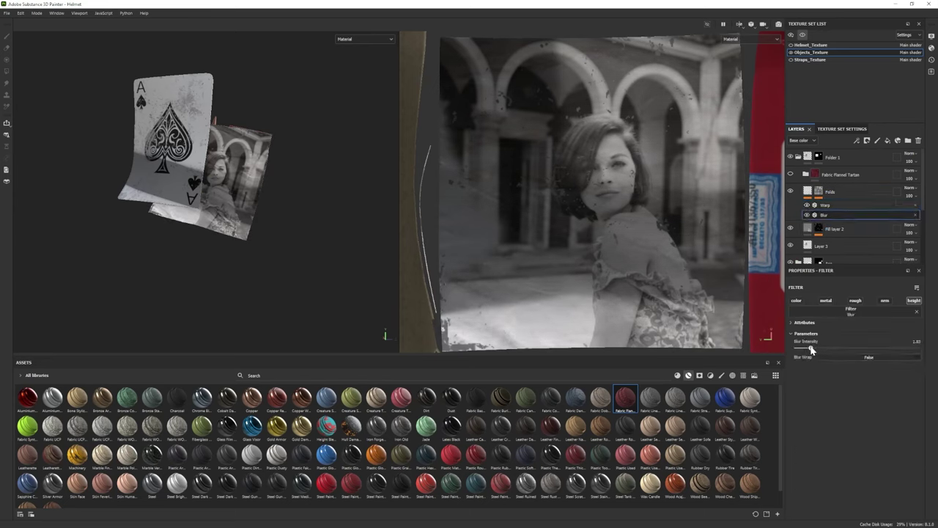
- Set the Folds tiling to 0.4 with rotation 79.53 on the photo card
left_click(850, 192)
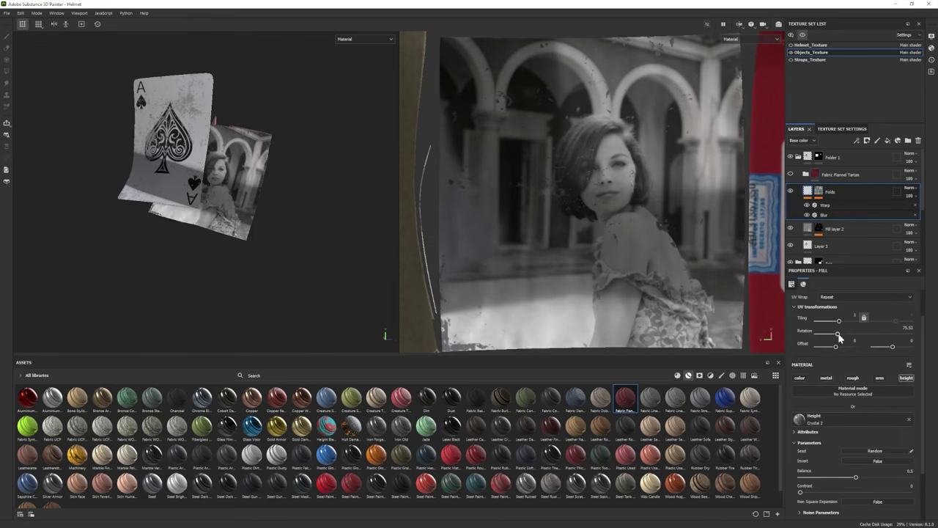
left_click_drag(838, 321, 839, 321)
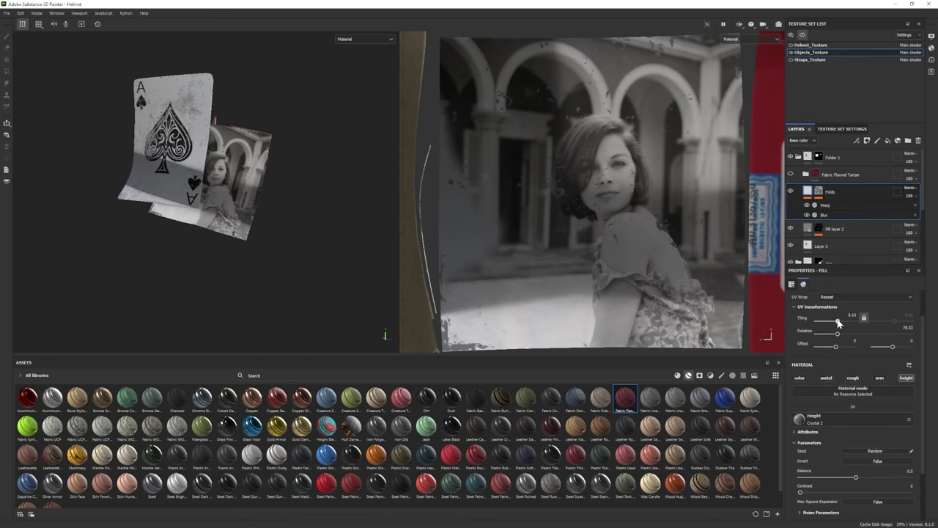
left_click(809, 54)
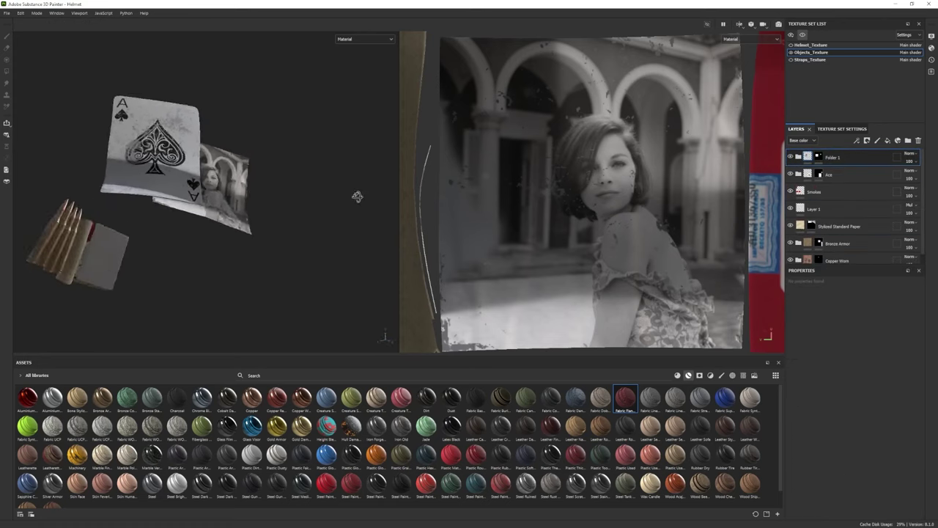
left_click(799, 156)
left_click(821, 192)
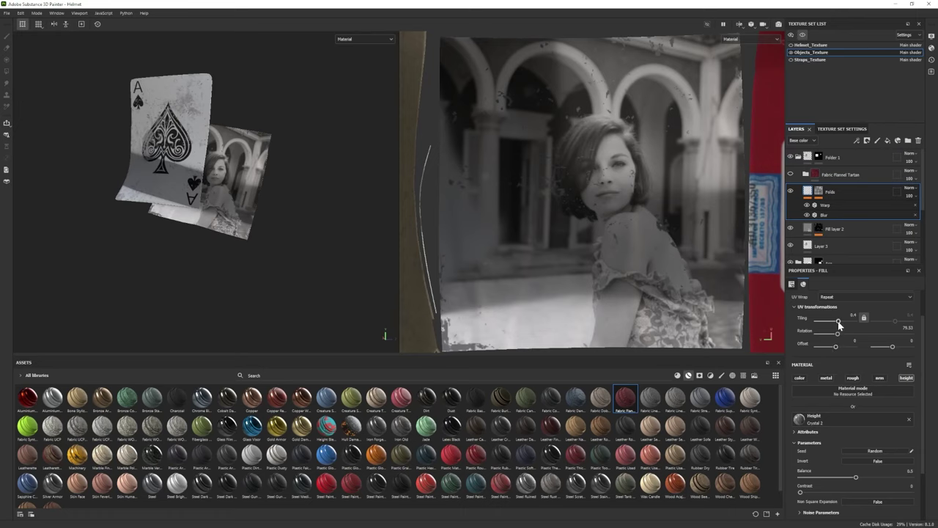
left_click_drag(839, 323, 839, 324)
left_click_drag(267, 201, 220, 212, "alt")
right_click_drag(382, 332, 264, 270, "alt")
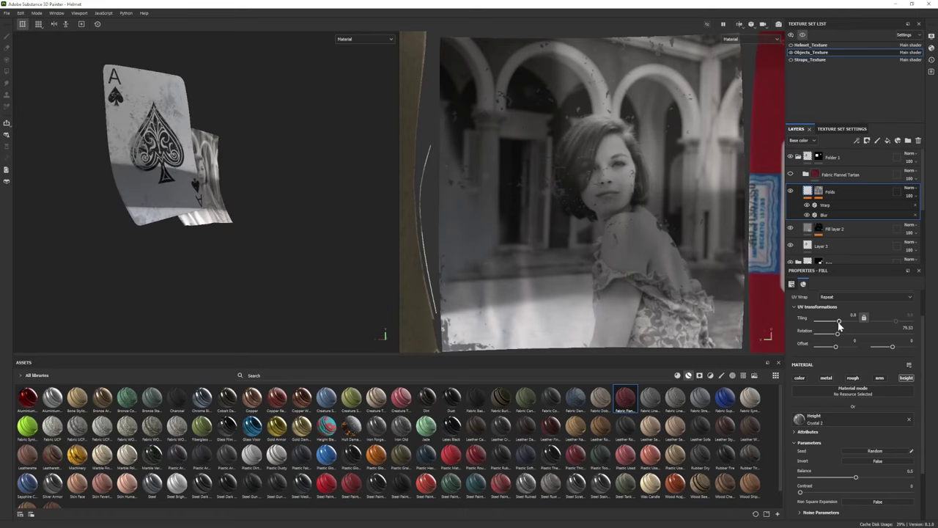
left_click_drag(838, 321, 836, 323)
- Add Steel Stained to Helmet_Texture and set its Steel Base luminosity to 0.41
key("f")
left_click(801, 35)
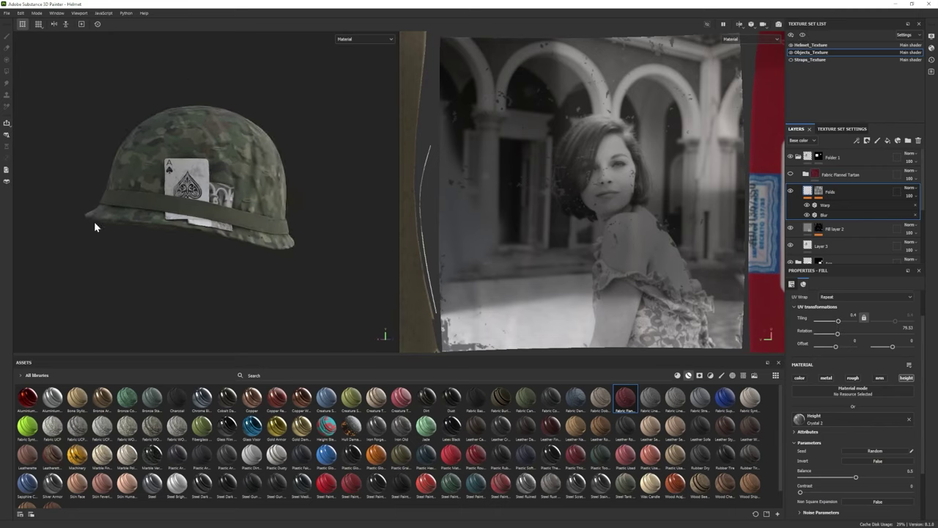
mouse_move(94, 227)
left_mouse_down("alt")
mouse_move(46, 207)
mouse_move(224, 194)
mouse_move(213, 168)
mouse_move(220, 289)
left_mouse_up("alt")
left_click(811, 45)
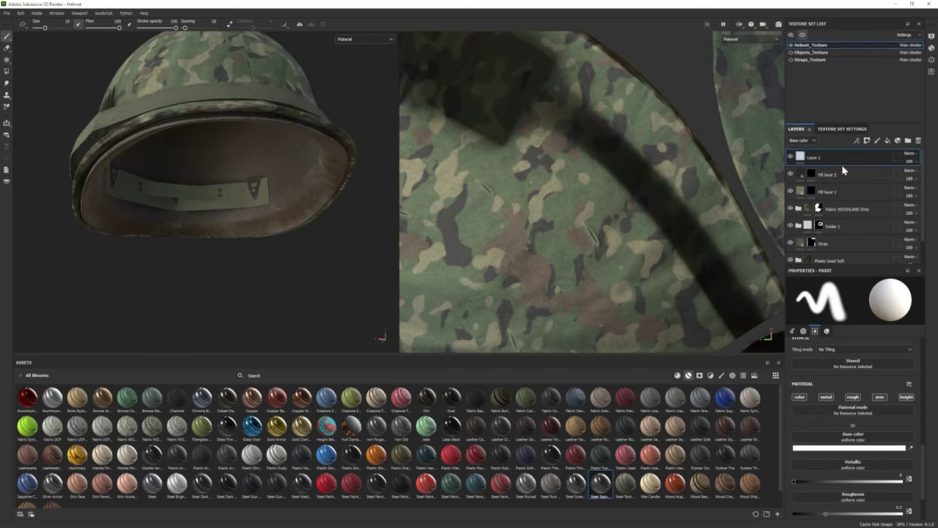
left_click_drag(862, 169, 836, 175)
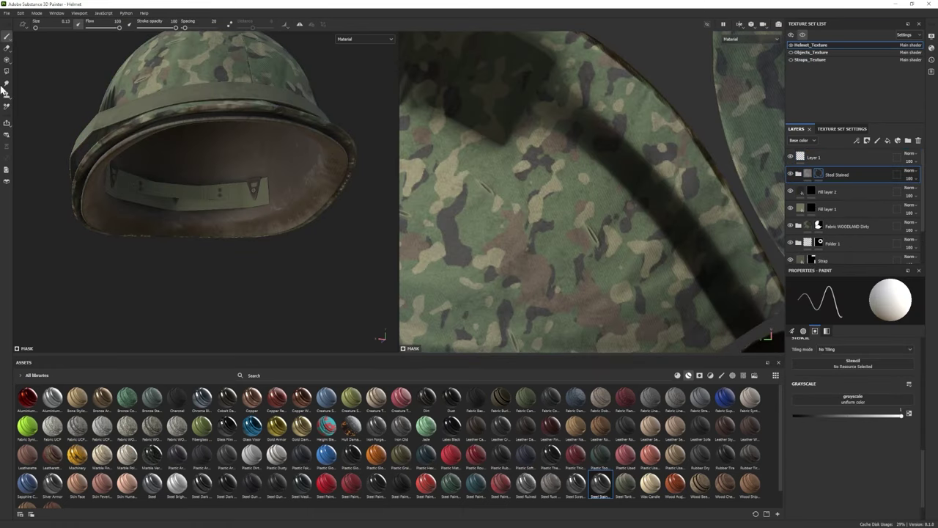
key("4")
left_click(807, 174)
left_click(799, 174)
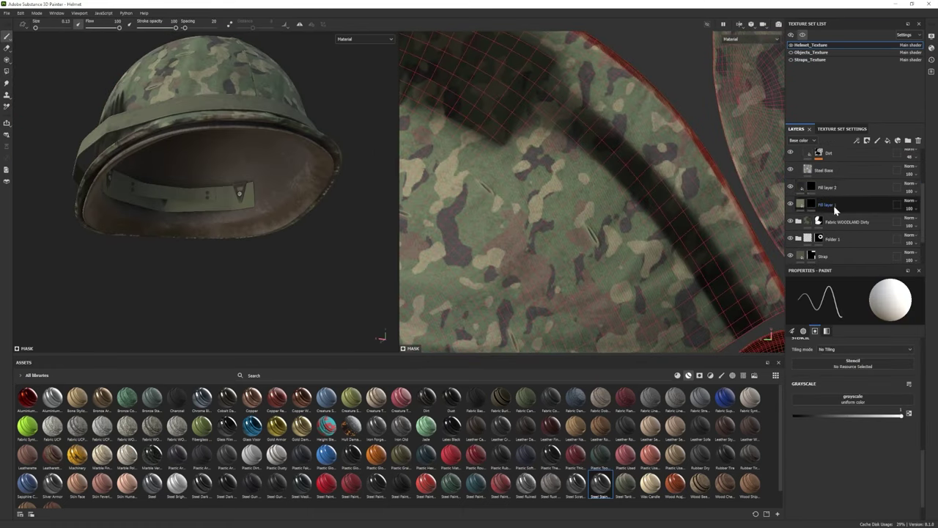
left_click(825, 176)
left_click_drag(848, 484, 849, 483)
- Unhide the Objects_Texture props and switch to the Straps_Texture set
left_click_drag(183, 234, 205, 239, "alt")
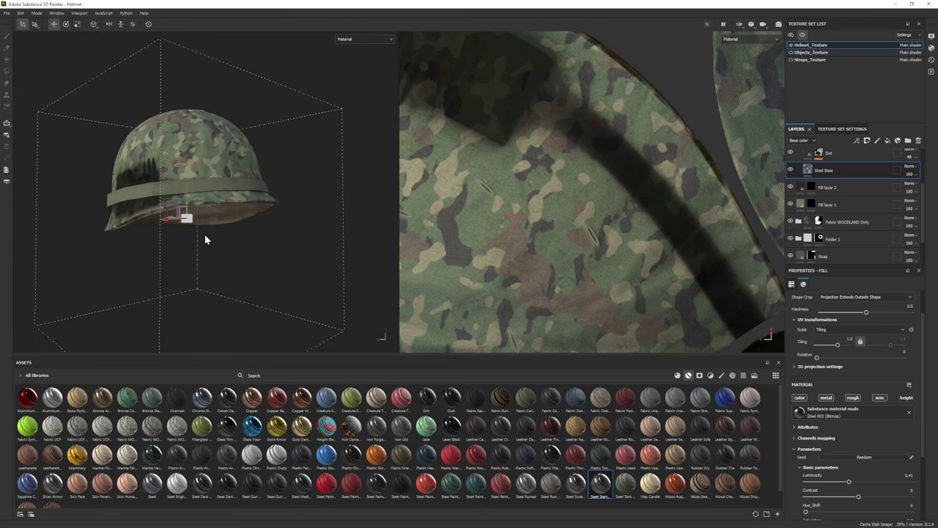
left_click(791, 52)
scroll(853, 209, "down", 2)
left_click(849, 218)
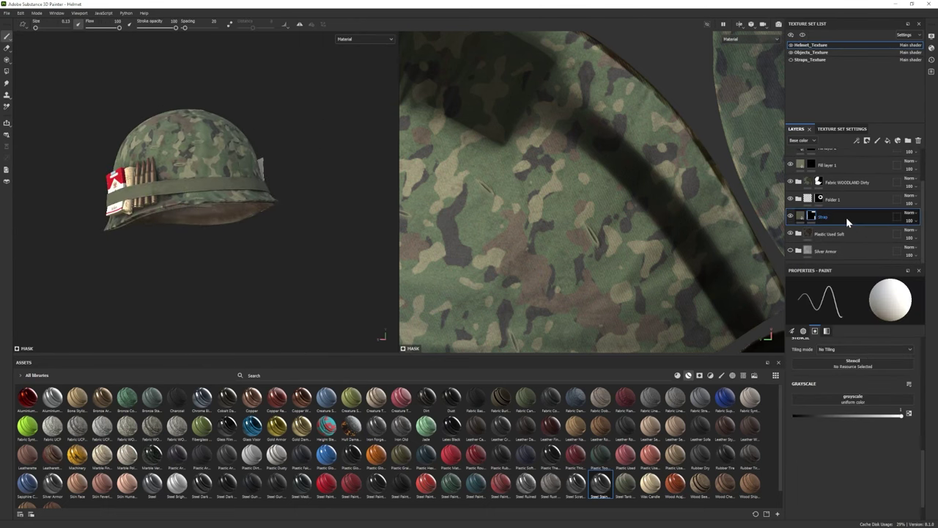
left_click(810, 59)
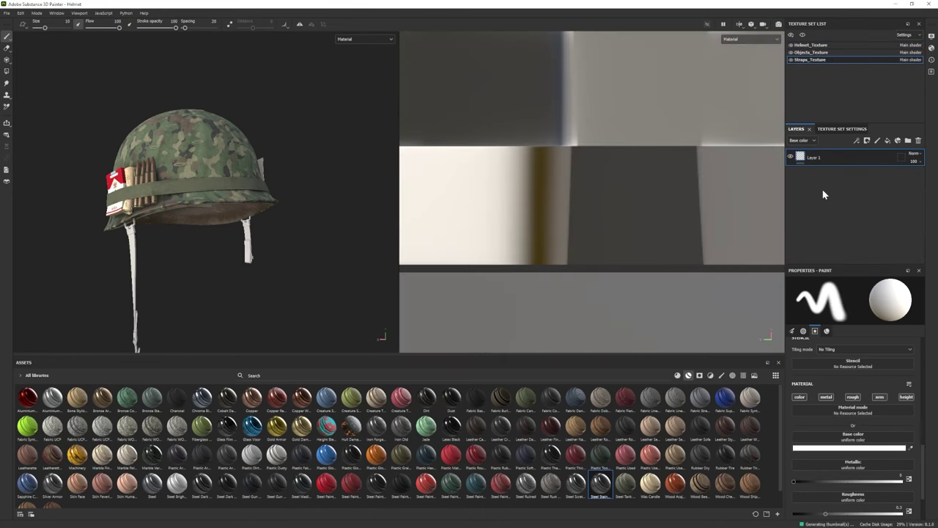
- Paste the Strap fabric layer and polygon-fill the right strap into its mask
key("ctrl+v")
left_click_drag(242, 220, 170, 233, "alt")
key("4")
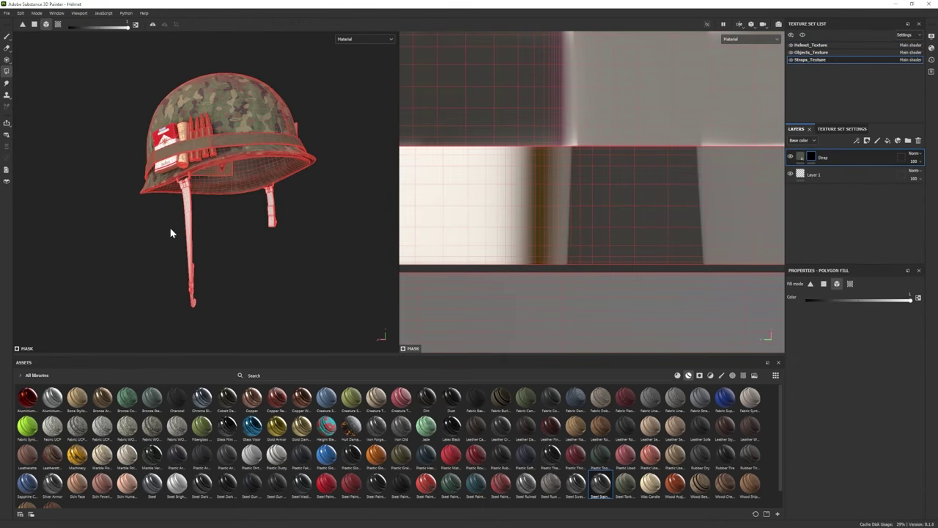
scroll(220, 220, "up", 5)
left_click(286, 185)
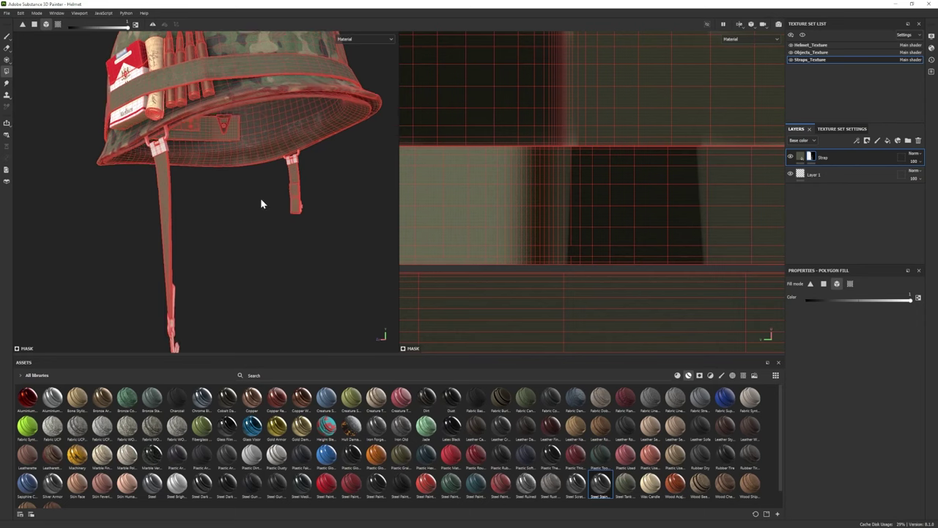
mouse_move(260, 204)
left_mouse_down("alt")
mouse_move(59, 241)
mouse_move(209, 247)
mouse_move(252, 224)
left_mouse_up("alt")
key("1")
mouse_move(252, 224)
right_mouse_down("alt")
mouse_move(152, 196)
mouse_move(220, 237)
right_mouse_up("alt")
left_click_drag(219, 237, 215, 236, "alt")
right_click_drag(216, 237, 241, 242, "alt")
- Eyedrop the band's olive for Fabric Color Top, lower tiling to 3.49, and add Steel Ruined
left_click(799, 157)
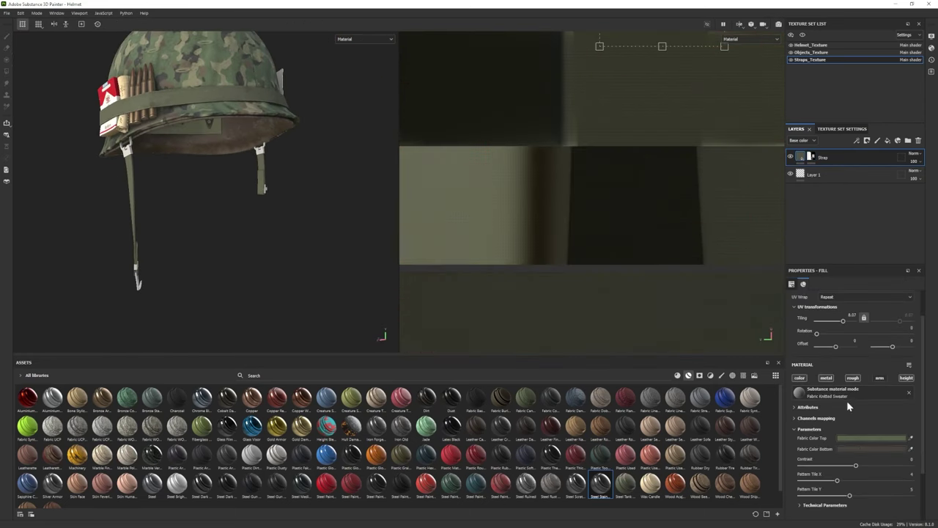
left_click(871, 438)
left_click(731, 403)
left_click_drag(728, 401, 729, 402)
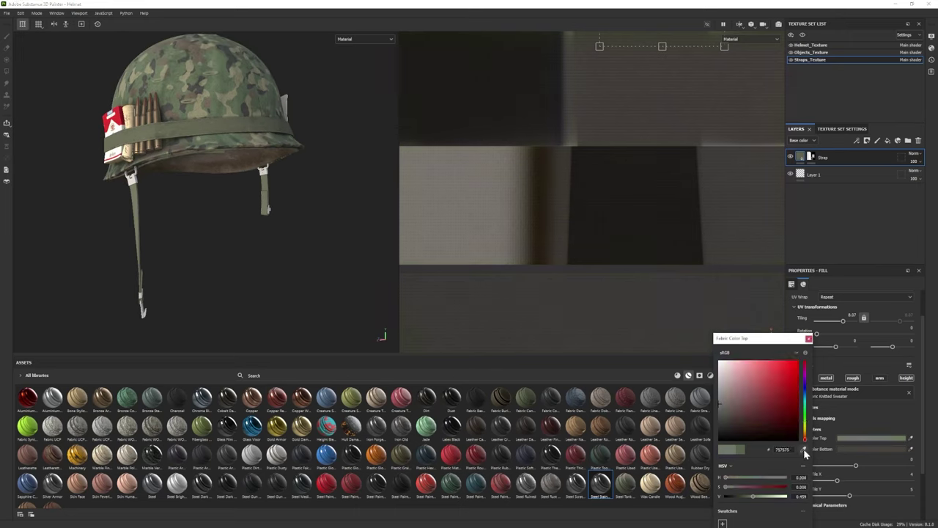
left_click(215, 126)
scroll(307, 245, "up", 5)
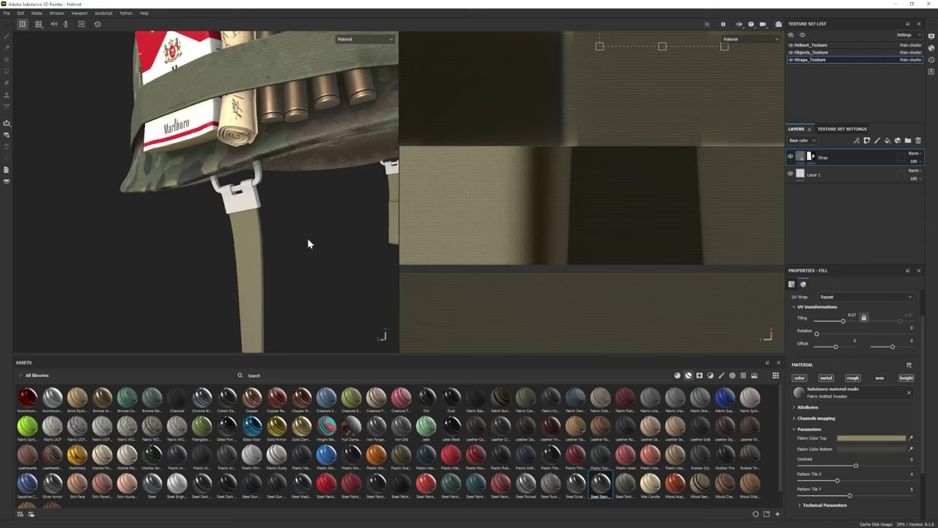
scroll(236, 227, "down", 3)
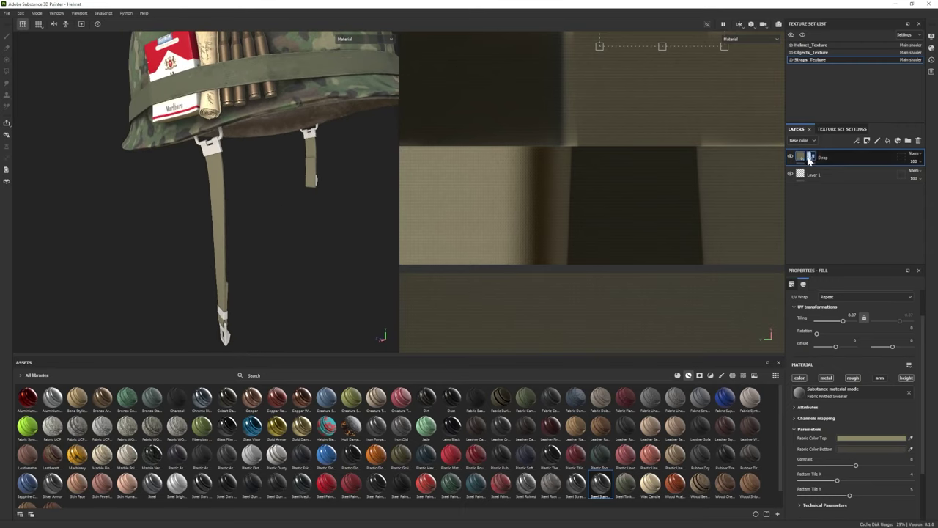
scroll(843, 366, "up", 2)
left_click_drag(845, 356, 841, 356)
left_click_drag(293, 228, 208, 258, "alt")
left_click_drag(526, 483, 843, 205)
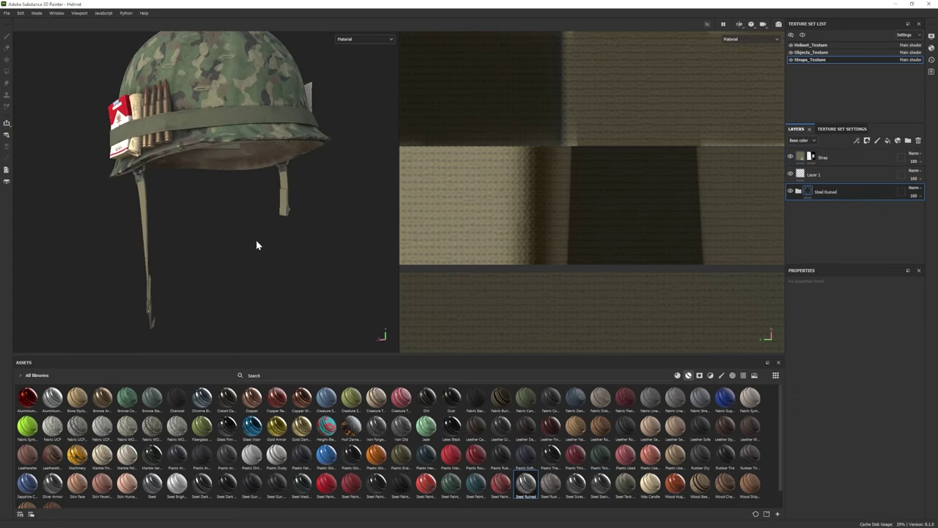
- Add a black mask to the Steel Ruined layer
left_click_drag(256, 239, 169, 220, "alt")
right_click(831, 194)
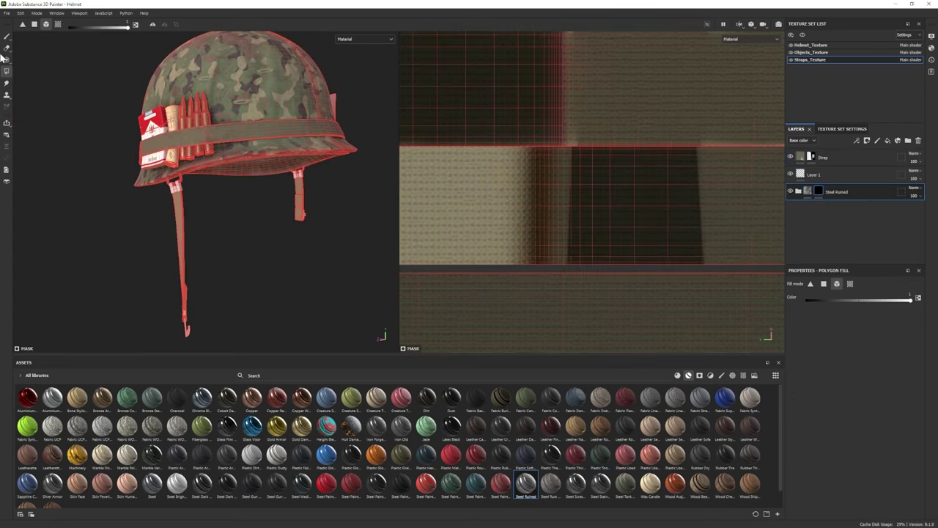
mouse_move(263, 220)
left_mouse_down("alt")
mouse_move(245, 201)
mouse_move(218, 215)
mouse_move(220, 194)
left_mouse_up("alt")
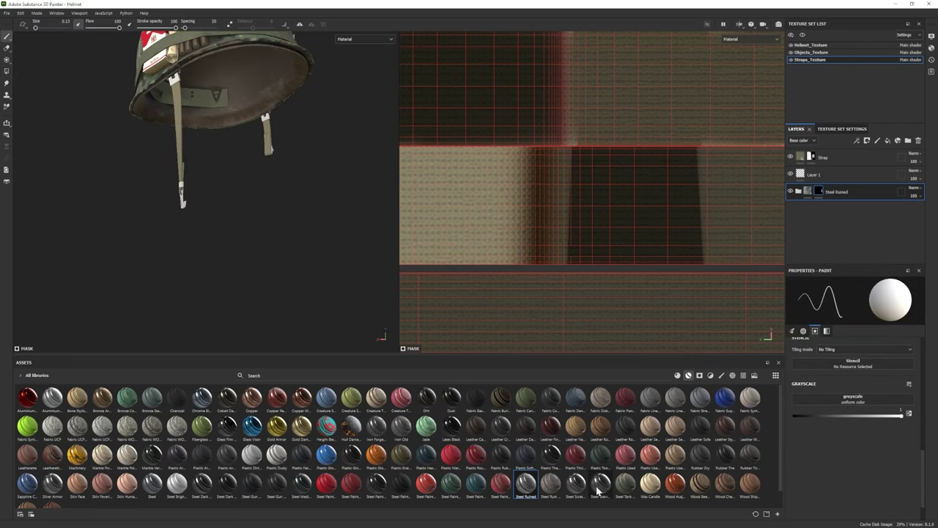
- Drag a second Steel Ruined material into the layer stack
left_click_drag(525, 483, 835, 210)
scroll(299, 232, "up", 5)
left_click_drag(299, 233, 185, 234, "alt")
scroll(173, 188, "down", 3)
scroll(839, 226, "down", 3)
- Darken the steel's Edge Highlight base colour to a darker grey, dulling the hardware edges
left_click(838, 251)
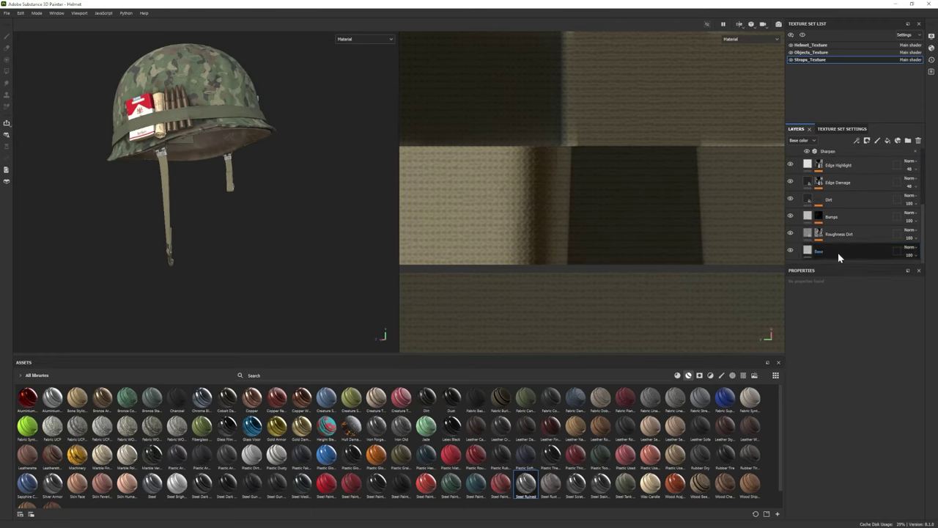
scroll(819, 506, "down", 2)
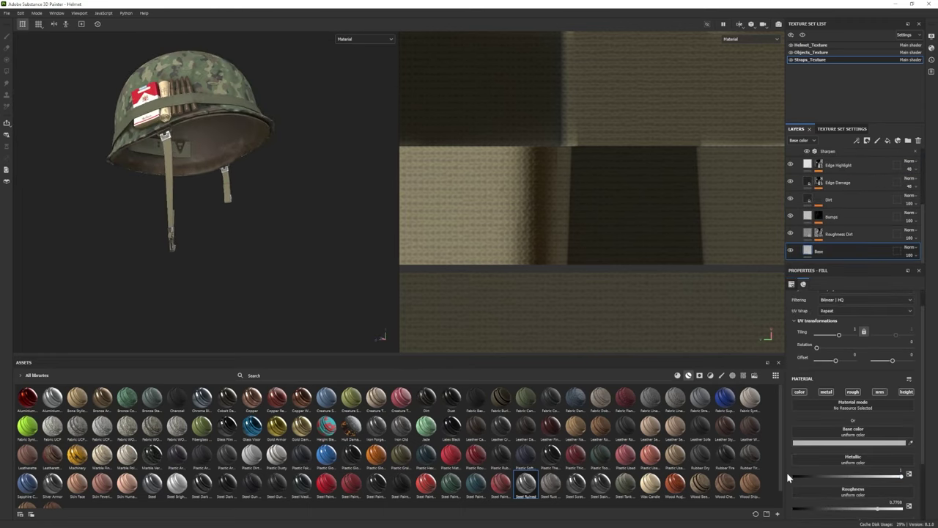
left_click(838, 165)
left_click(850, 462)
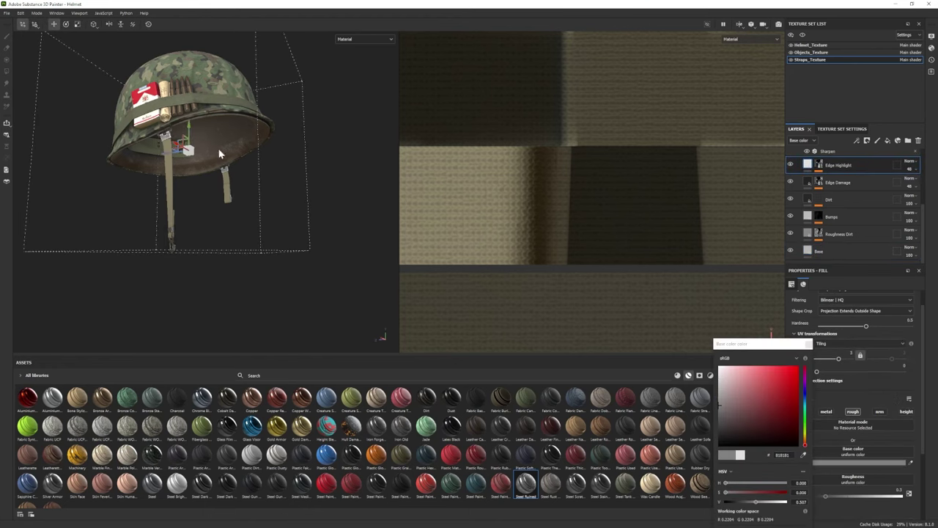
left_click(724, 432)
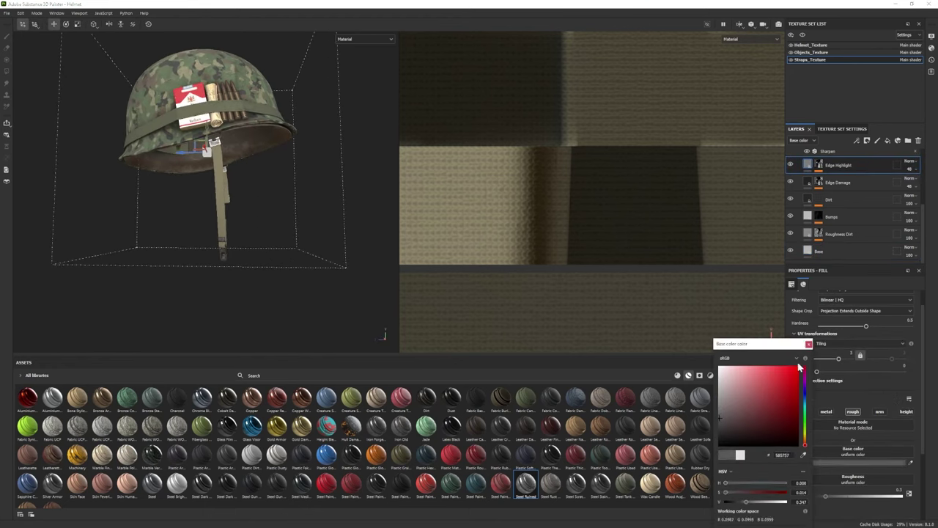
scroll(337, 251, "up", 3)
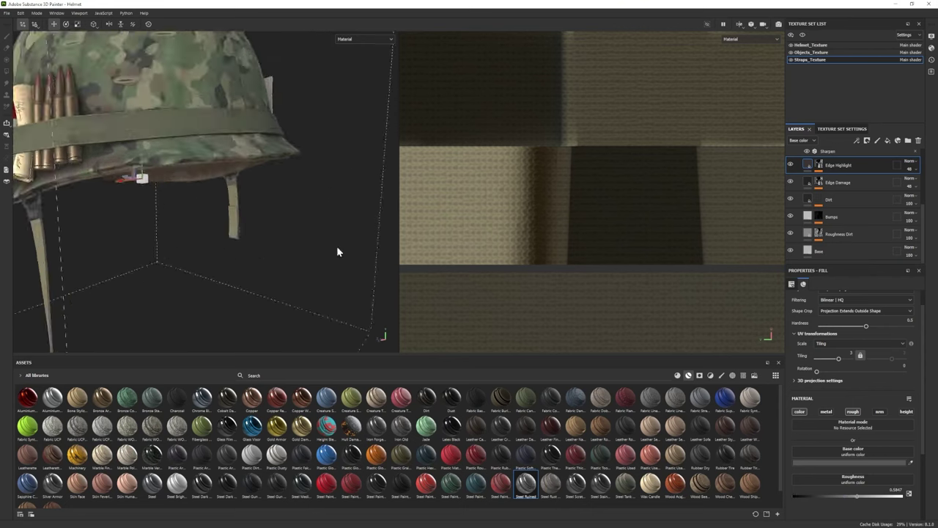
left_click_drag(337, 251, 168, 184, "alt")
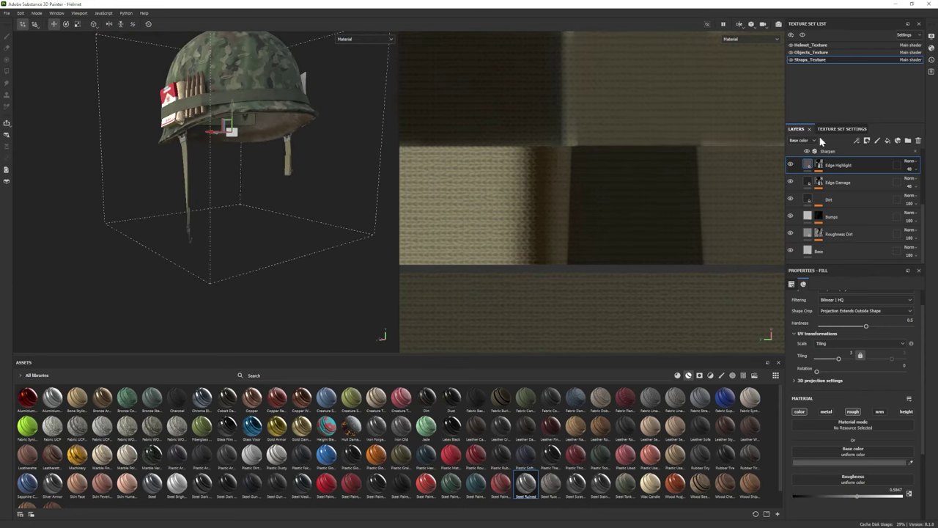
scroll(799, 196, "up", 3)
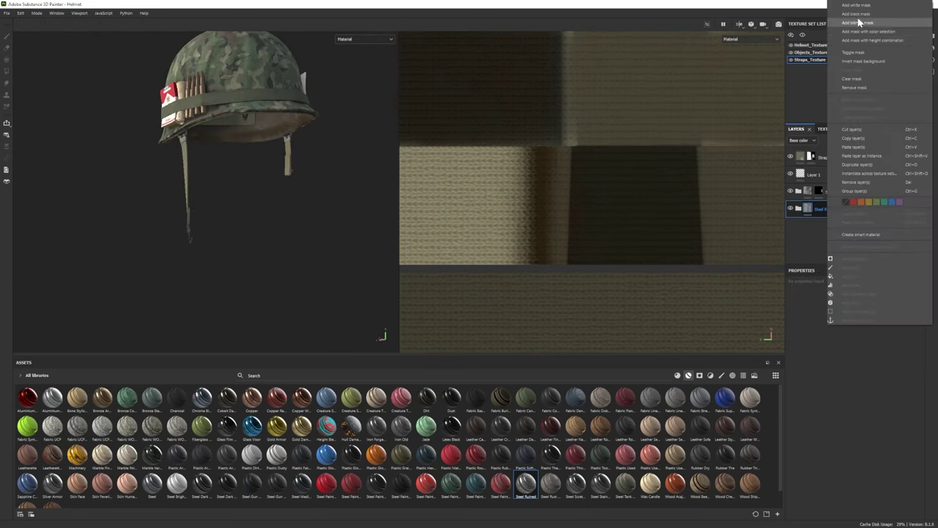
- Switch to Polygon Fill for the new steel layer's black mask
key("4")
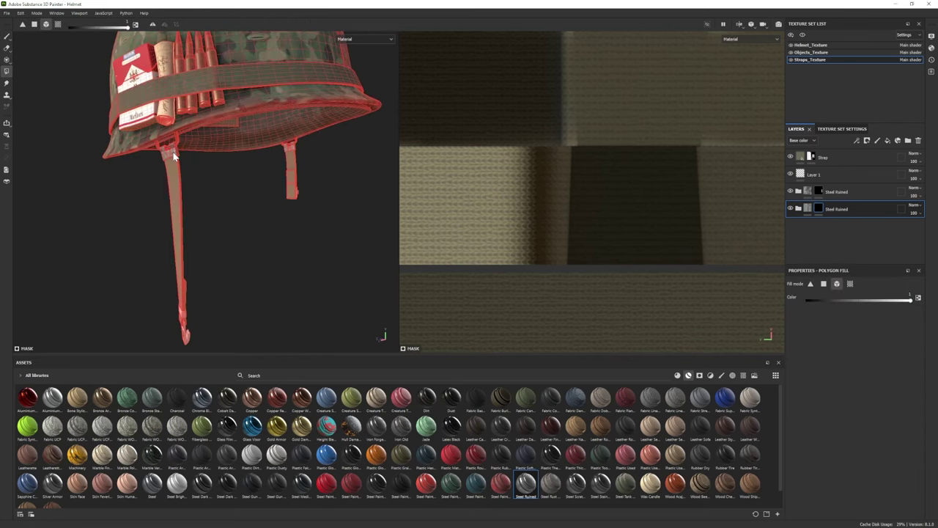
scroll(208, 176, "up", 3)
scroll(208, 176, "up", 2)
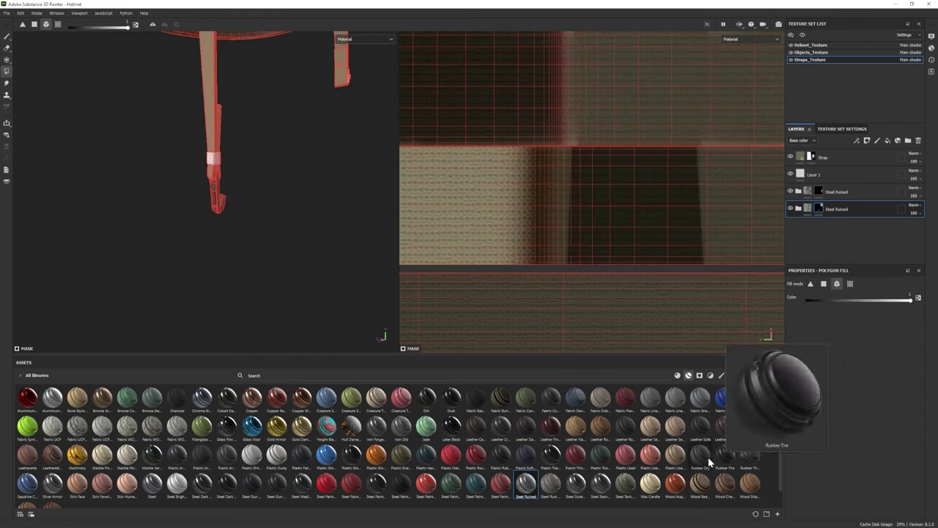
- Add Rubber Dry as a new layer with a black mask
left_click_drag(700, 454, 797, 245)
key("4")
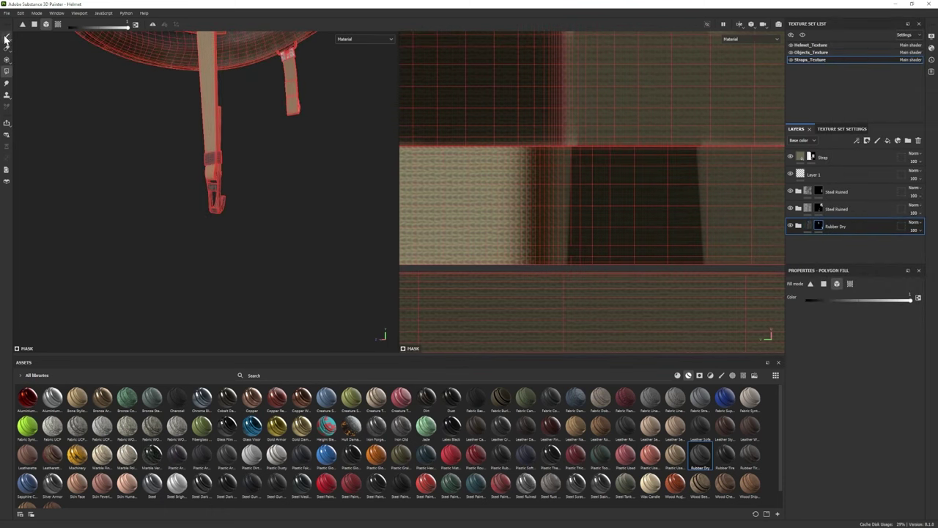
scroll(247, 174, "down", 3)
- Set the Rubber Dry folder's Rubber Base colour to near-black #1A1A1A
left_click(799, 226)
left_click(840, 242)
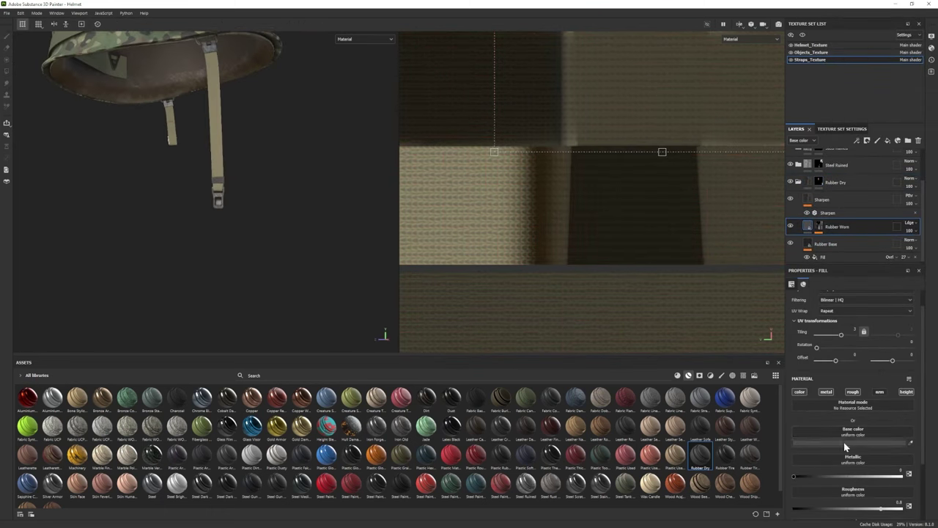
left_click(844, 442)
left_click(825, 243)
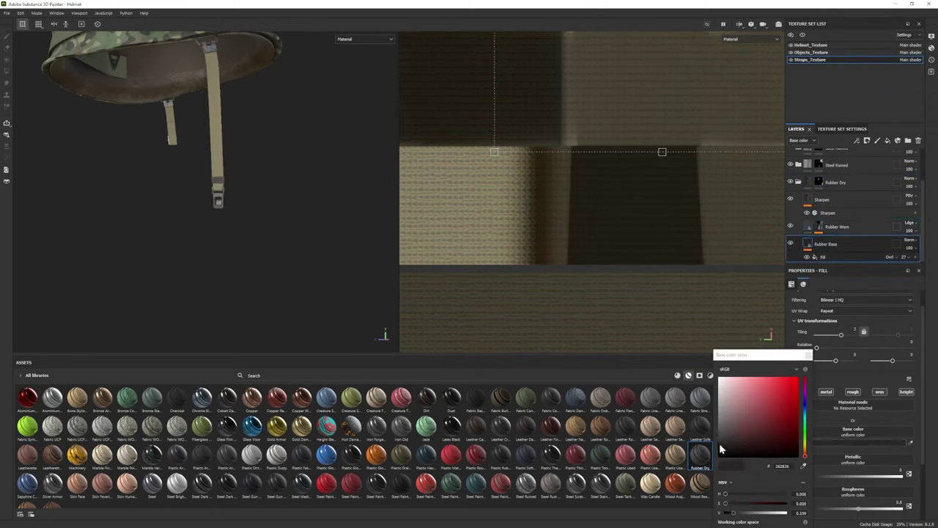
left_click_drag(242, 220, 206, 236, "alt")
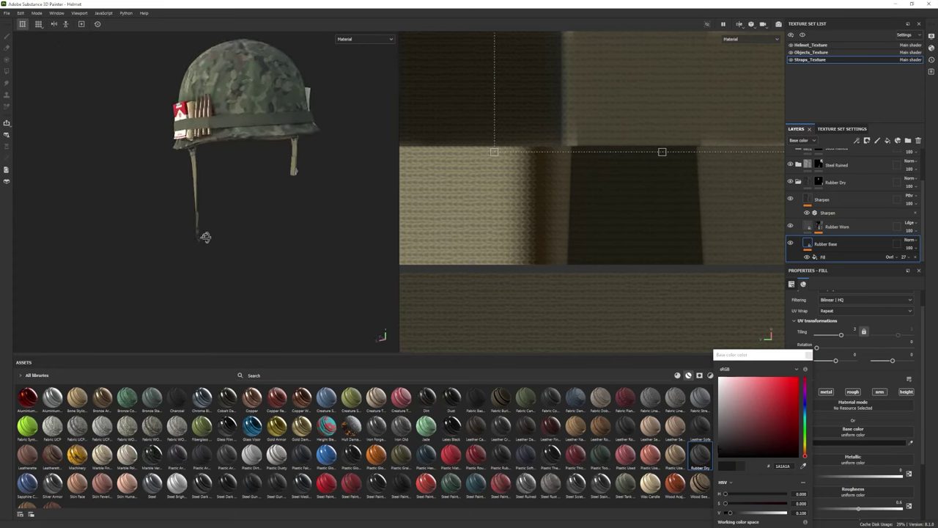
scroll(310, 230, "up", 5)
- Select the steel mask, then open the Objects_Texture set with Fabric Flannel Tartan collapsed
left_click(820, 208)
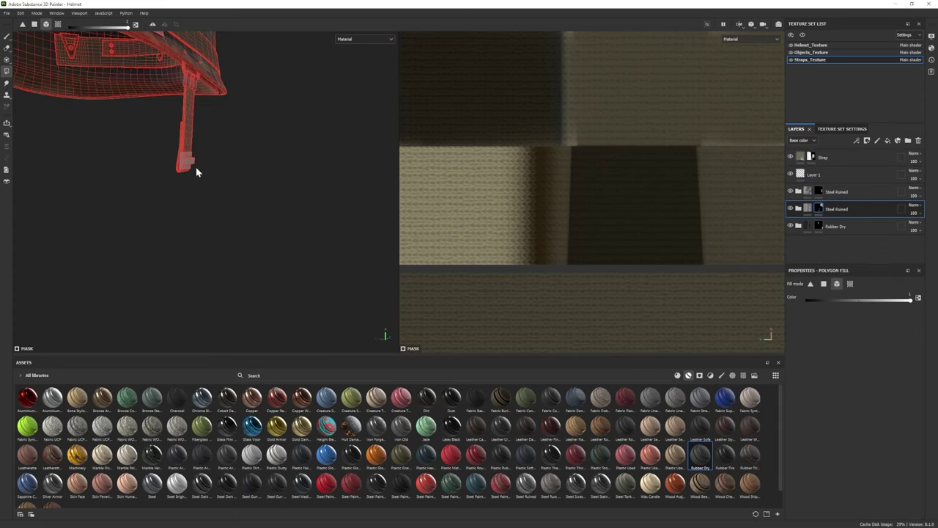
key("f")
mouse_move(195, 237)
left_mouse_down("alt")
mouse_move(242, 234)
mouse_move(183, 234)
left_mouse_up("alt")
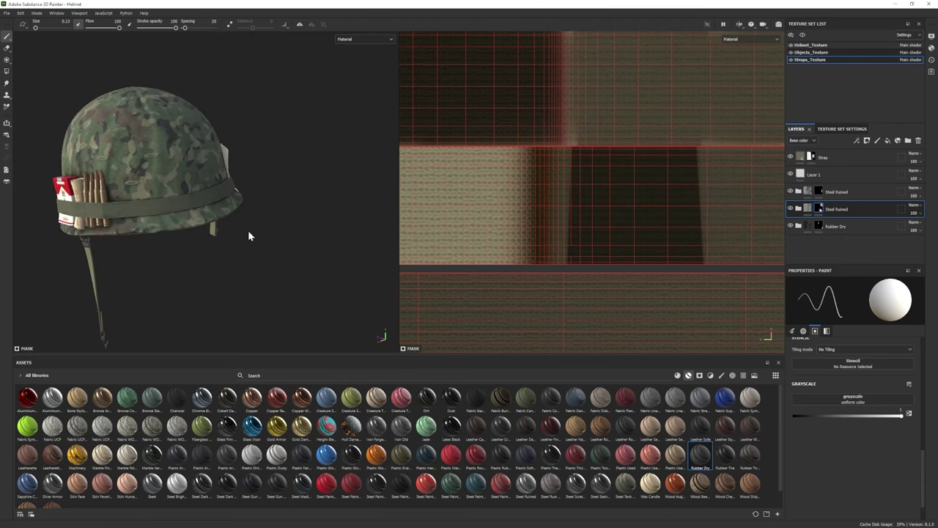
left_click(810, 52)
left_click(807, 176)
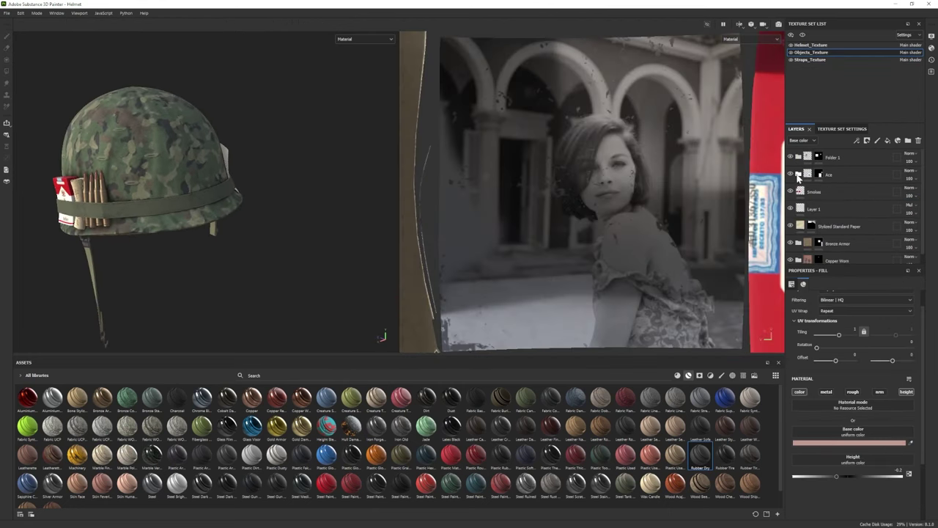
- Set up projection painting on Layer 2 with Ace_of_spades as the base colour
left_click(833, 221)
left_click(7, 62)
left_click(732, 375)
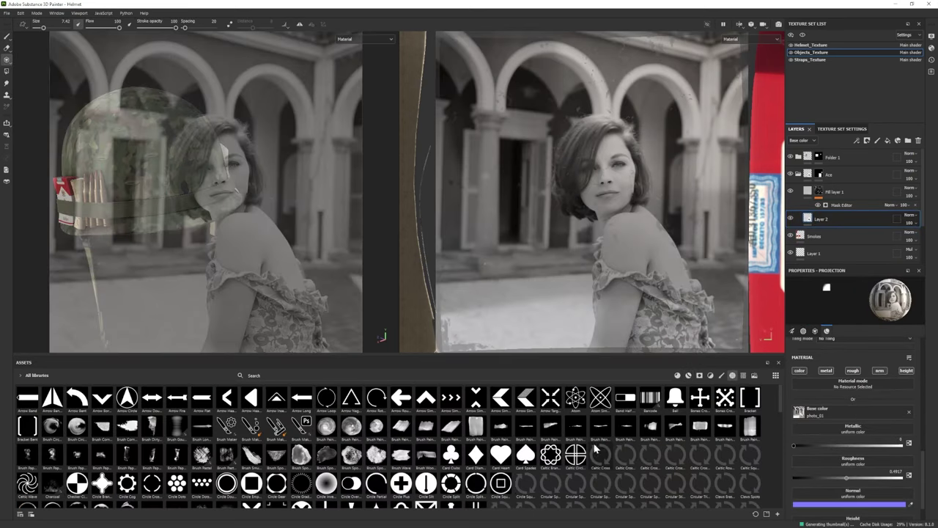
left_click(743, 374)
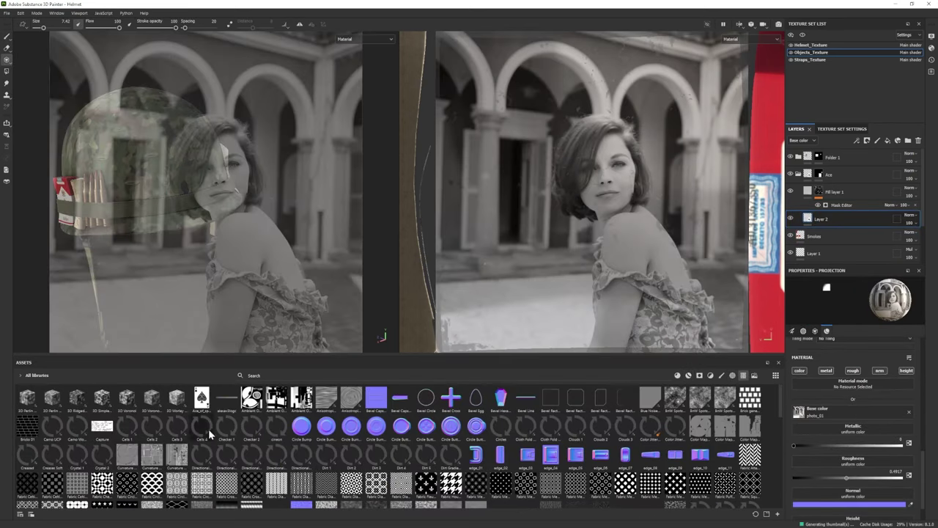
left_click_drag(201, 397, 799, 411)
- Align the card under the ace stencil and project the ace of spades across its face
mouse_move(591, 220)
middle_mouse_down()
mouse_move(512, 189)
mouse_move(504, 70)
middle_mouse_up()
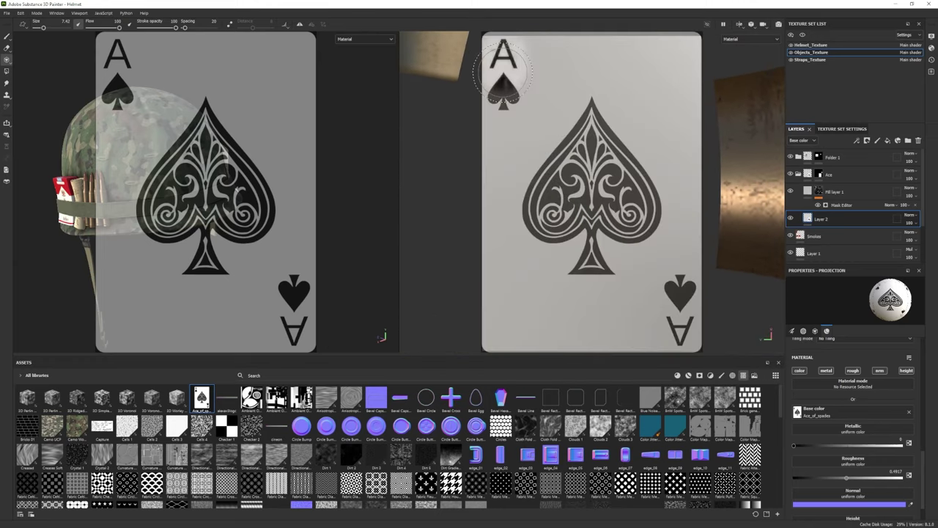
middle_click_drag(634, 239, 694, 291)
mouse_move(527, 121)
middle_mouse_down()
mouse_move(551, 125)
mouse_move(532, 53)
middle_mouse_up()
mouse_move(529, 55)
left_mouse_down()
mouse_move(645, 169)
mouse_move(549, 300)
mouse_move(652, 220)
mouse_move(649, 249)
left_mouse_up()
left_click(7, 37)
scroll(290, 195, "down", 3)
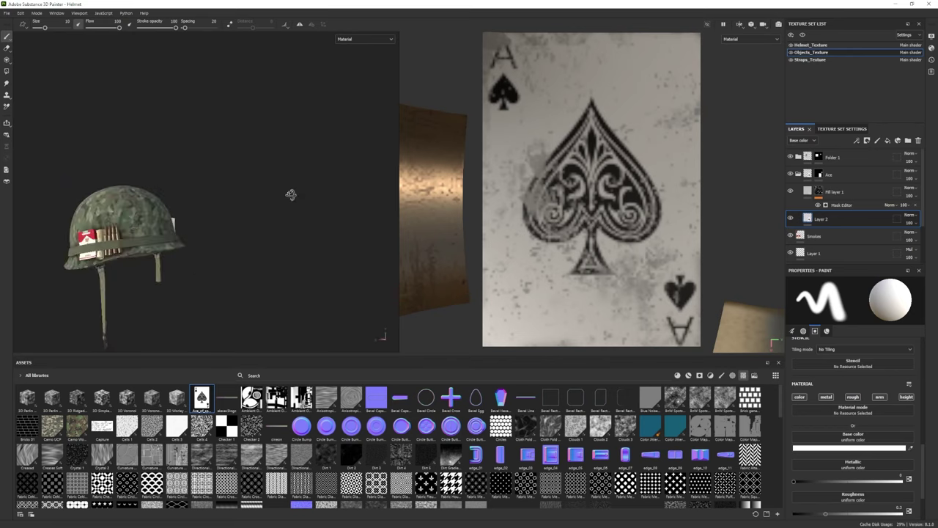
mouse_move(290, 195)
left_mouse_down("alt")
mouse_move(122, 255)
mouse_move(190, 249)
left_mouse_up("alt")
- Return to Helmet_Texture and select Fill layer 1's mask for painting
left_click(811, 45)
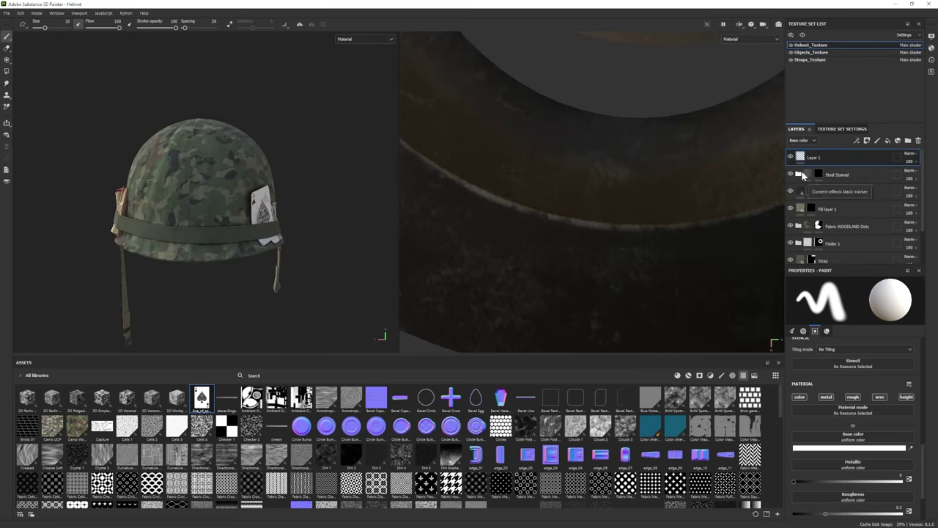
left_click(836, 208)
left_click(810, 209)
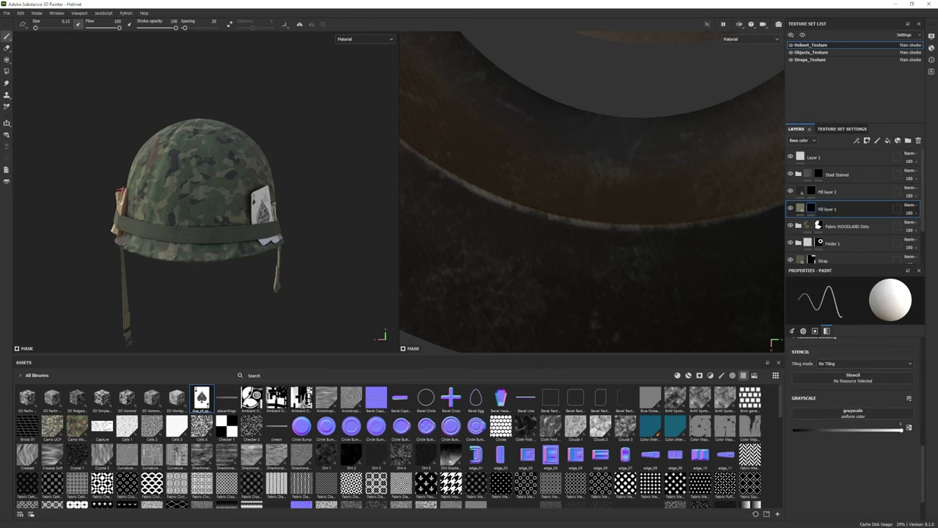
- Give the brush the tear_01 alpha and enlarge it
left_click(732, 376)
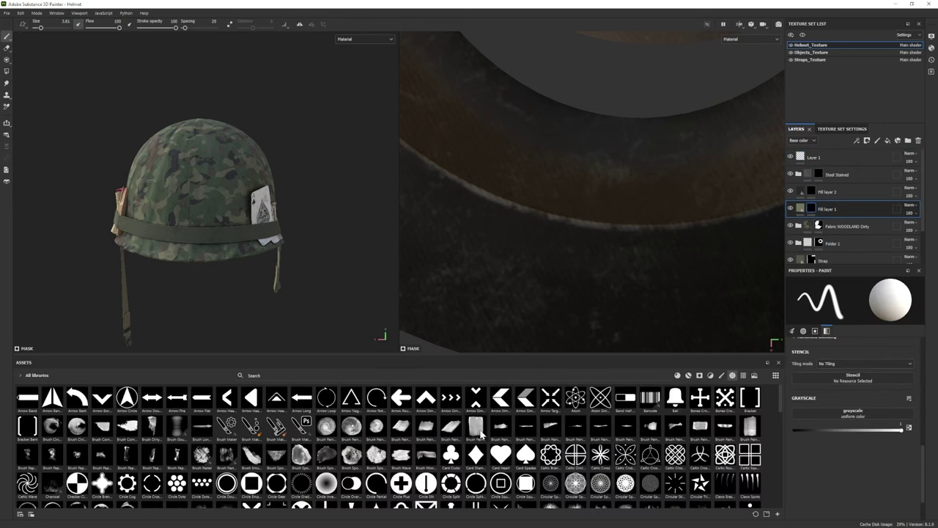
scroll(642, 419, "down", 5)
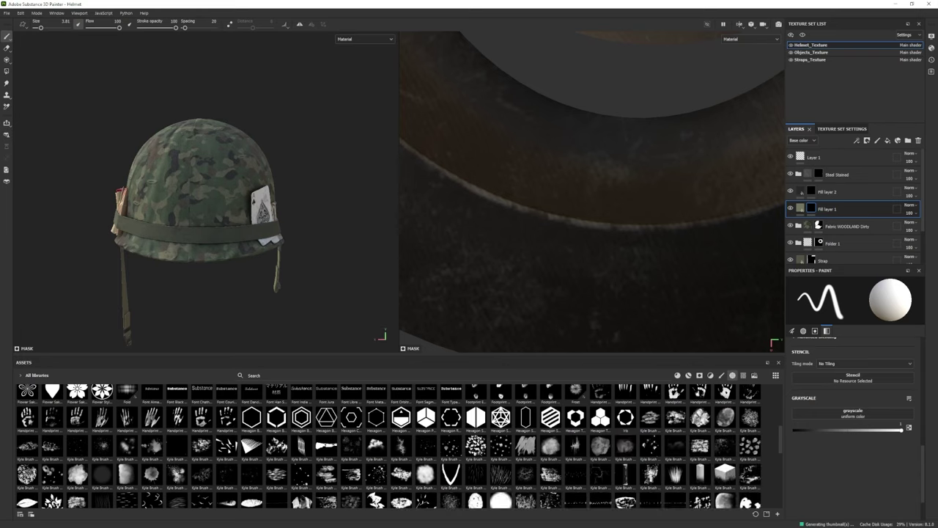
mouse_move(275, 422)
type("r")
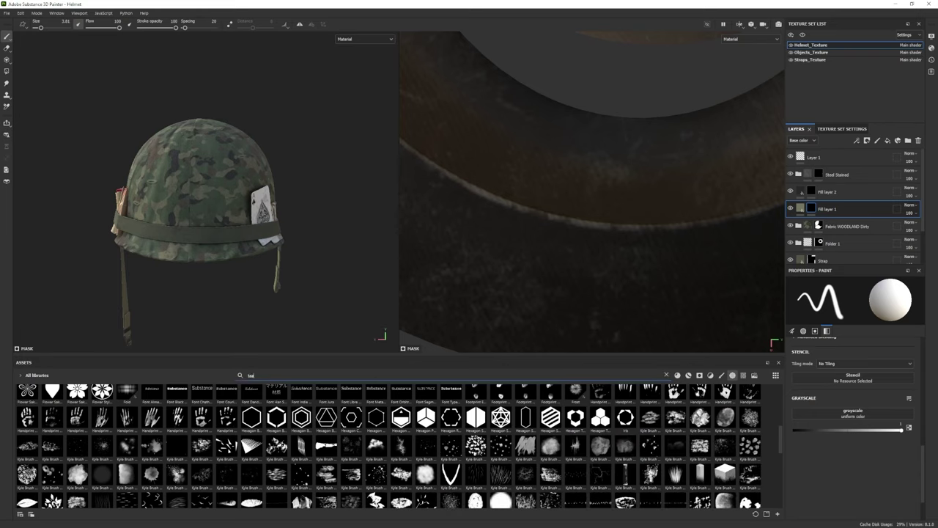
left_click(154, 399)
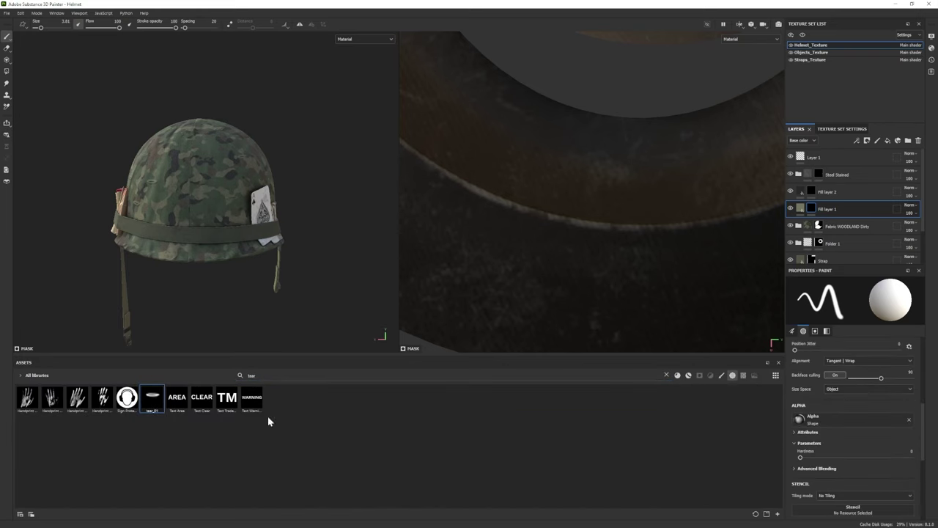
scroll(222, 174, "up", 2)
right_click_drag(222, 174, 244, 173, "ctrl")
left_click_drag(222, 174, 160, 238, "alt")
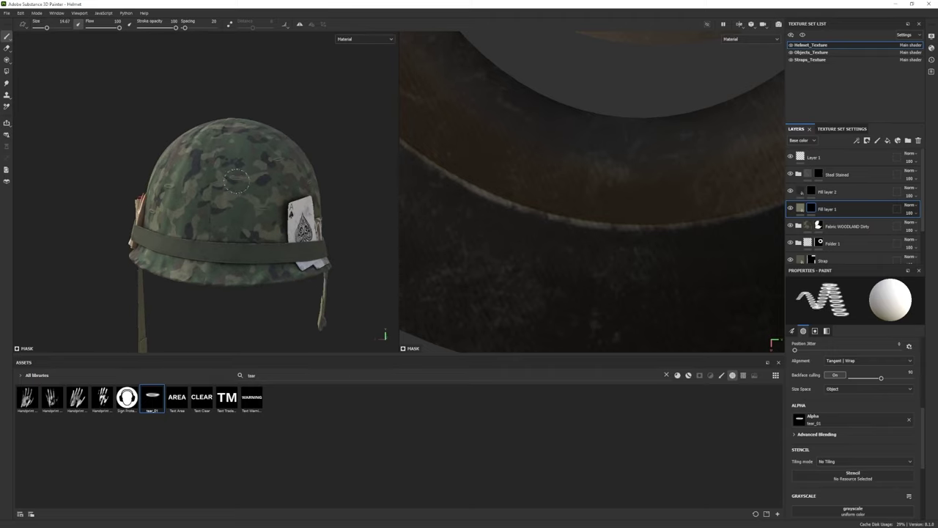
mouse_move(242, 182)
left_mouse_down("alt")
mouse_move(264, 242)
mouse_move(253, 204)
mouse_move(223, 208)
left_mouse_up("alt")
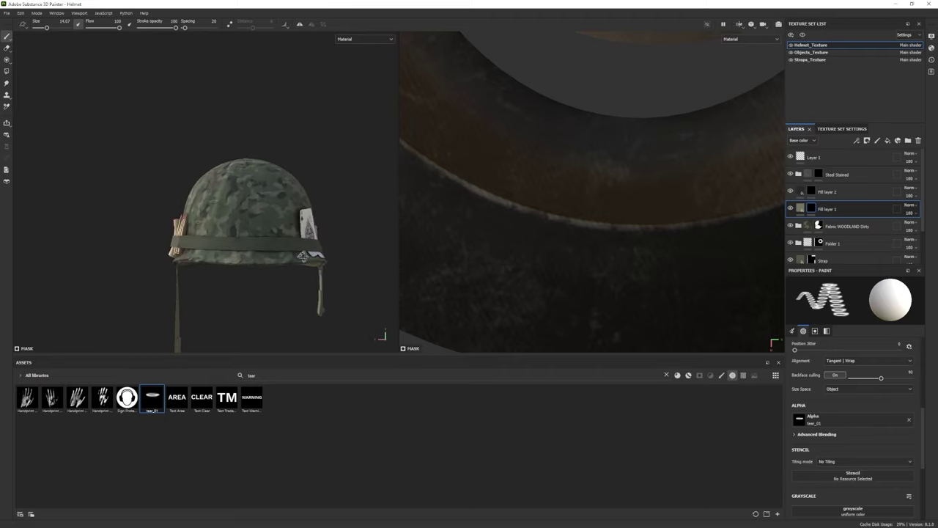
scroll(224, 208, "up", 5)
- Clear the tear search, choose the Basic Soft brush, and make Layer 1 the paint target
left_click(812, 192)
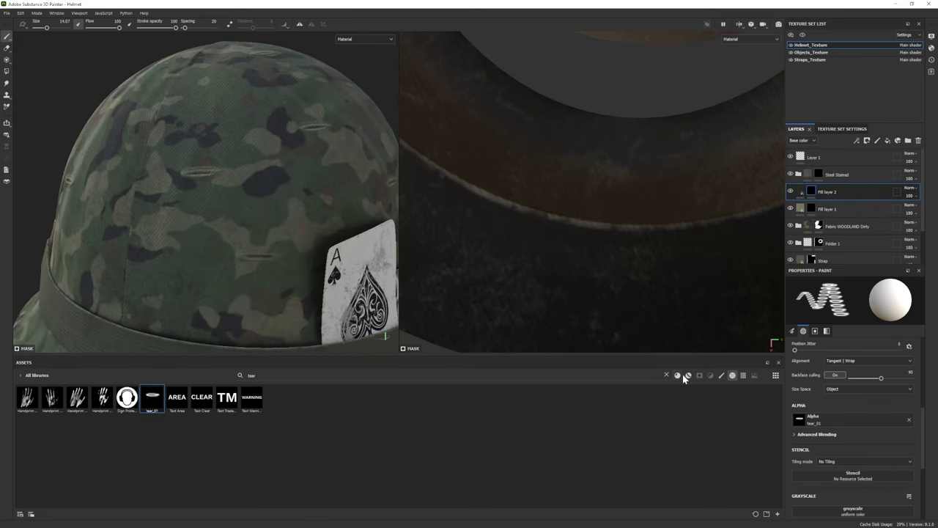
left_click(721, 375)
left_click(666, 374)
left_click(326, 398)
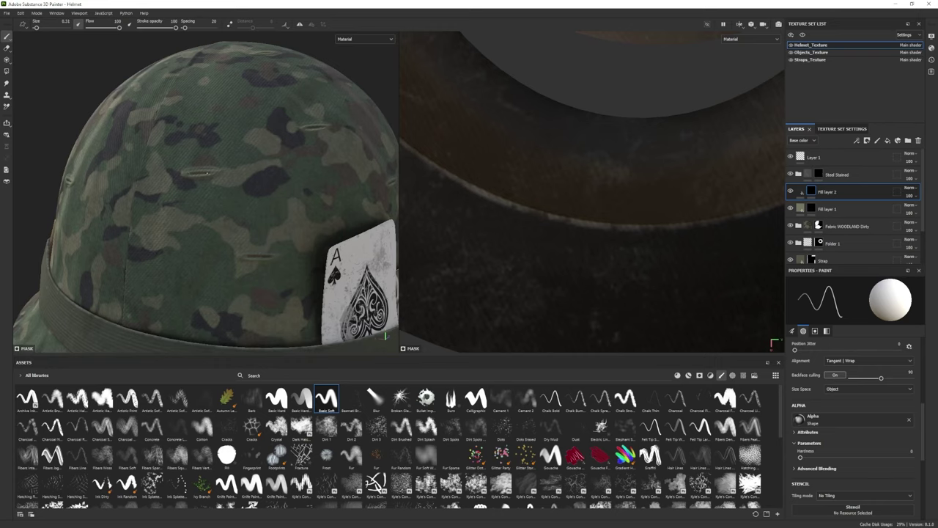
scroll(214, 248, "down", 6)
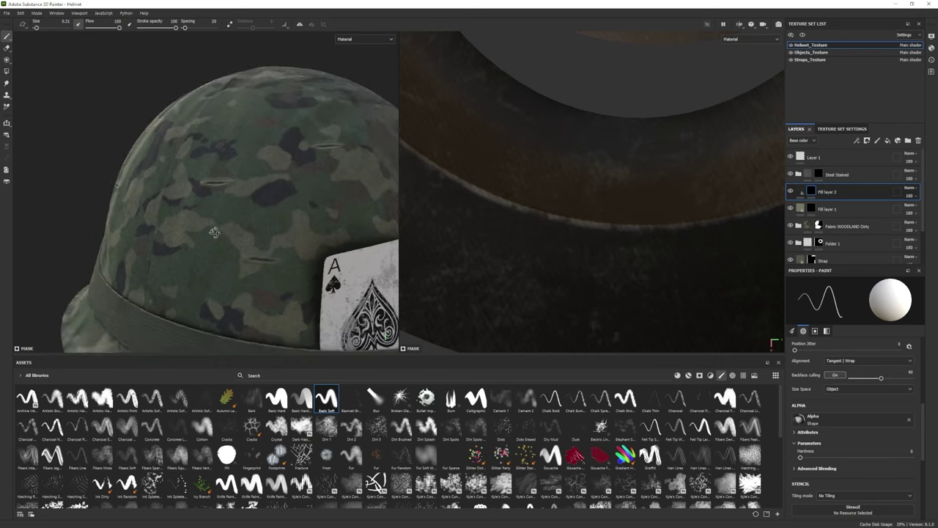
left_click_drag(183, 242, 237, 240, "alt")
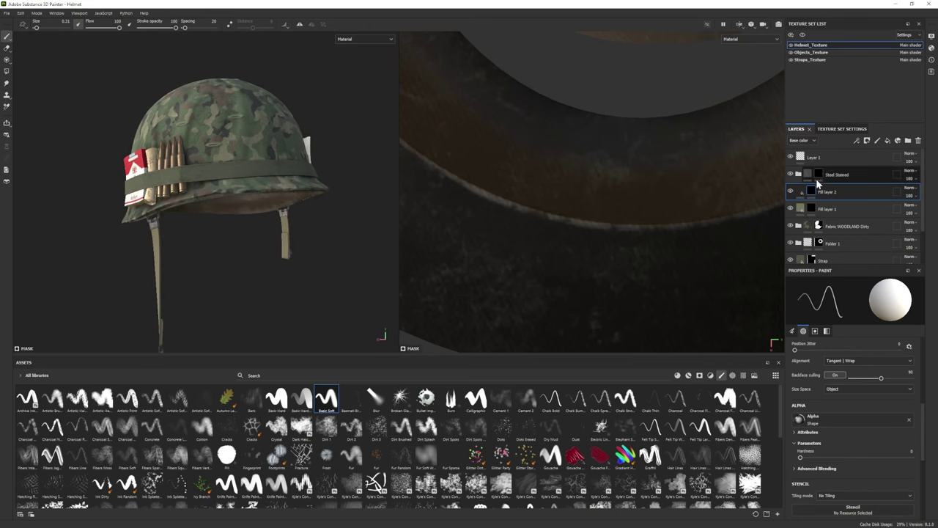
left_click(835, 161)
key("alt+f")
key("Escape")
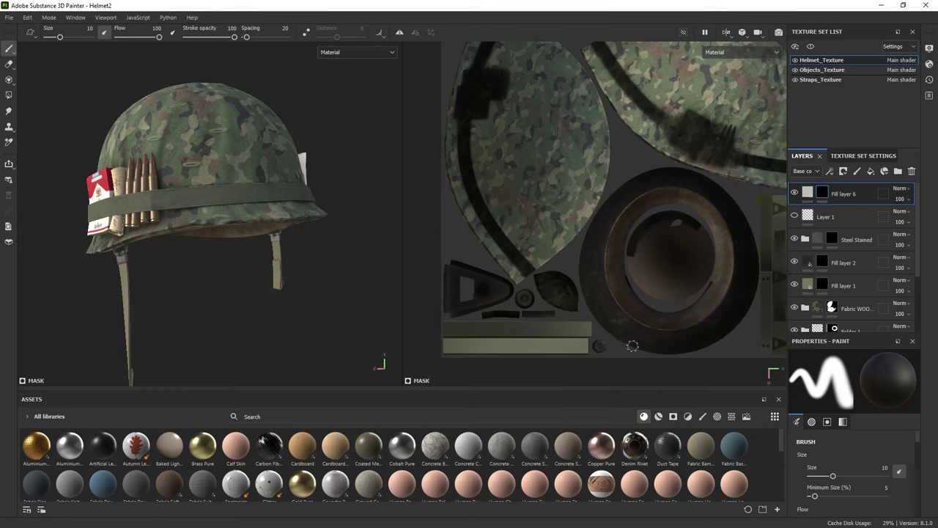
- Zoom the UV view onto the band strip and pick the 'mar' Marker brush at size 3.35
right_click_drag(629, 358, 664, 273, "alt")
right_click(834, 189)
left_click(194, 406)
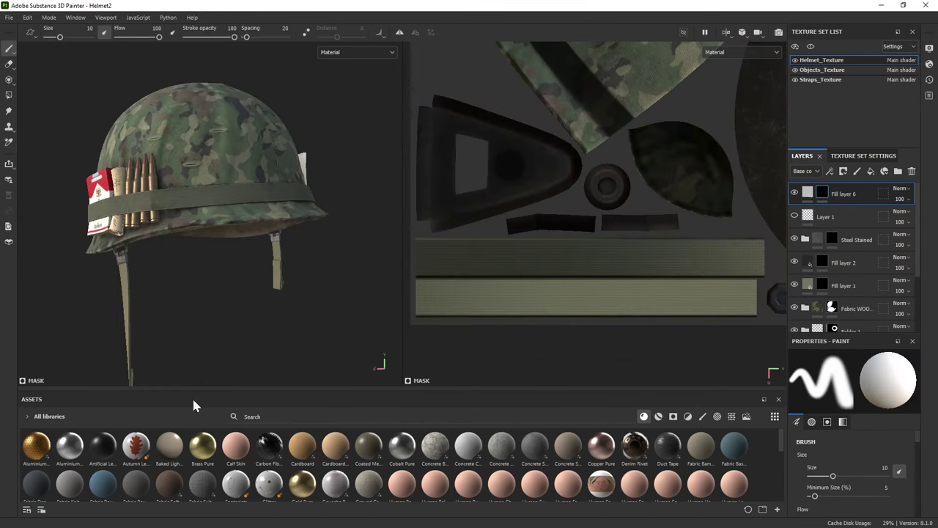
left_click(703, 415)
left_click(251, 416)
type("mar")
left_click(236, 446)
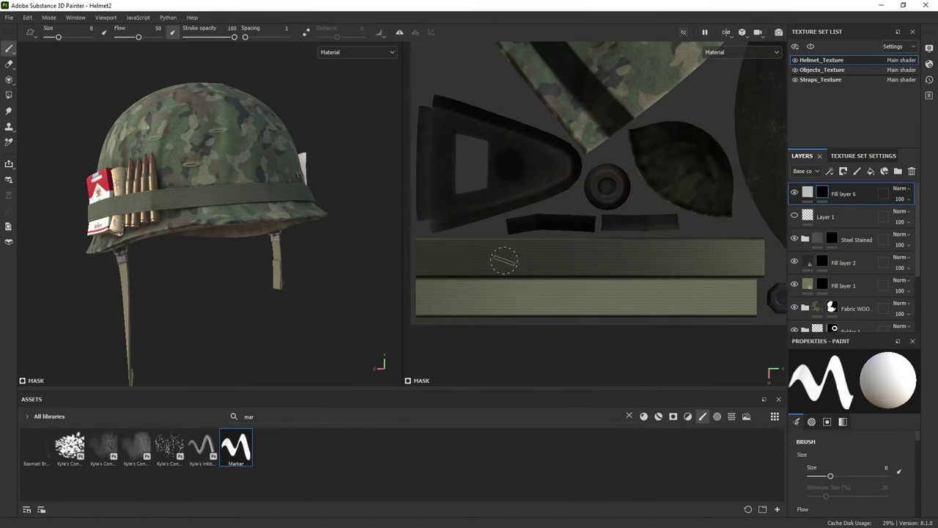
right_click_drag(505, 260, 495, 260, "ctrl")
- Reset the stroke angle to 0 and show the whole UV layout upright
scroll(850, 469, "down", 3)
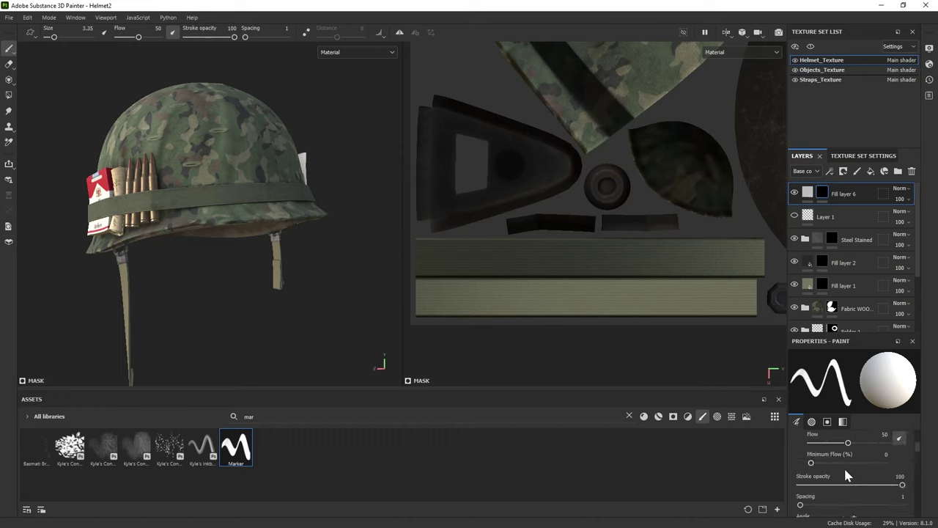
left_click_drag(855, 499, 852, 496)
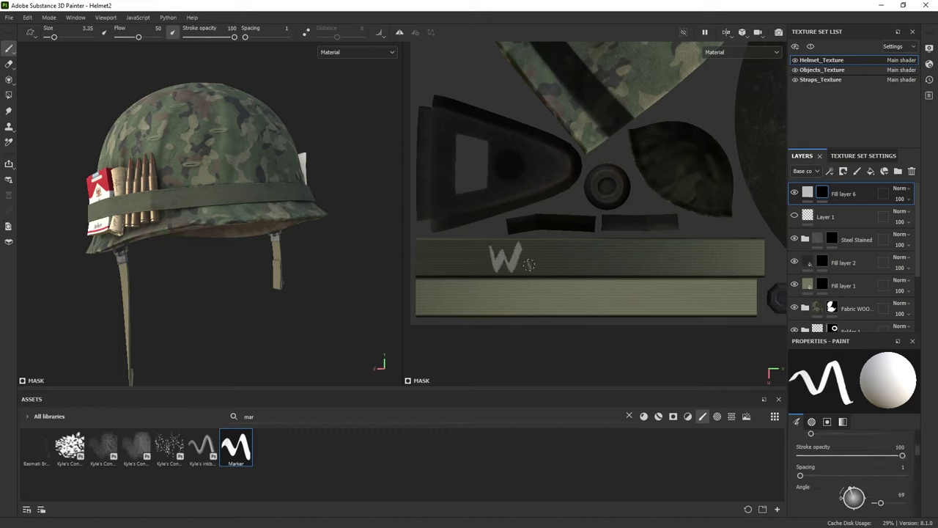
left_click_drag(851, 497, 843, 513)
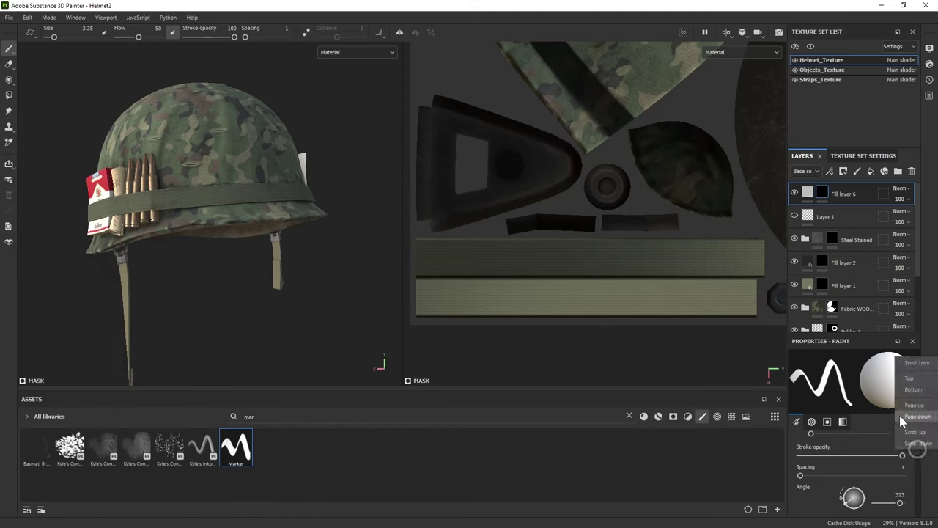
left_click_drag(863, 336, 869, 249)
scroll(832, 465, "down", 5)
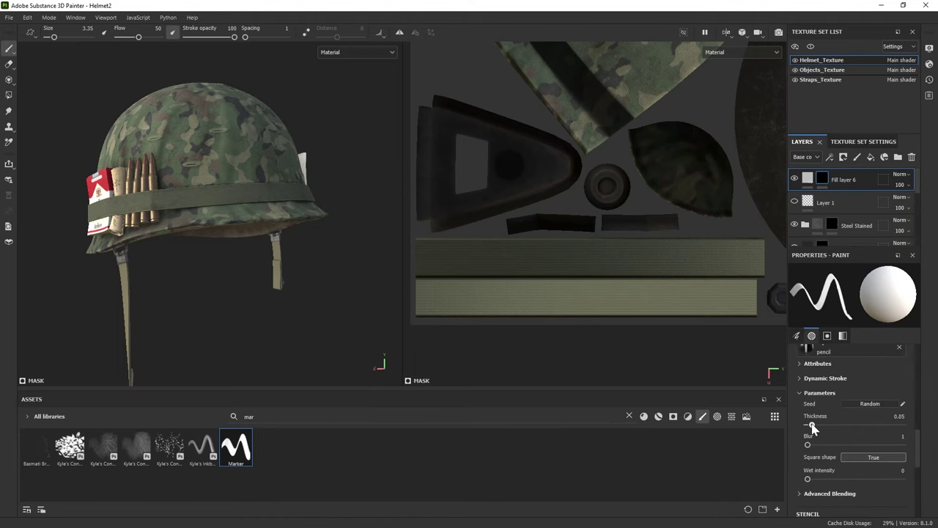
left_click_drag(267, 277, 231, 203, "alt")
left_click_drag(557, 220, 616, 226, "alt")
scroll(616, 226, "up", 5)
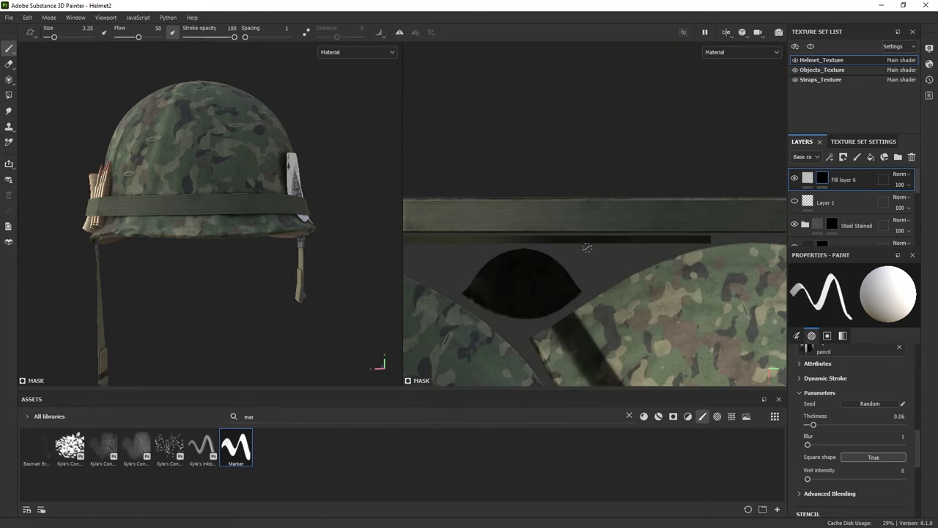
- Trial-paint letters on the band, switching to the ink lettering brush at size 2.21
left_click_drag(515, 207, 555, 210)
key("ctrl+z")
key("ctrl+z")
key("ctrl+z")
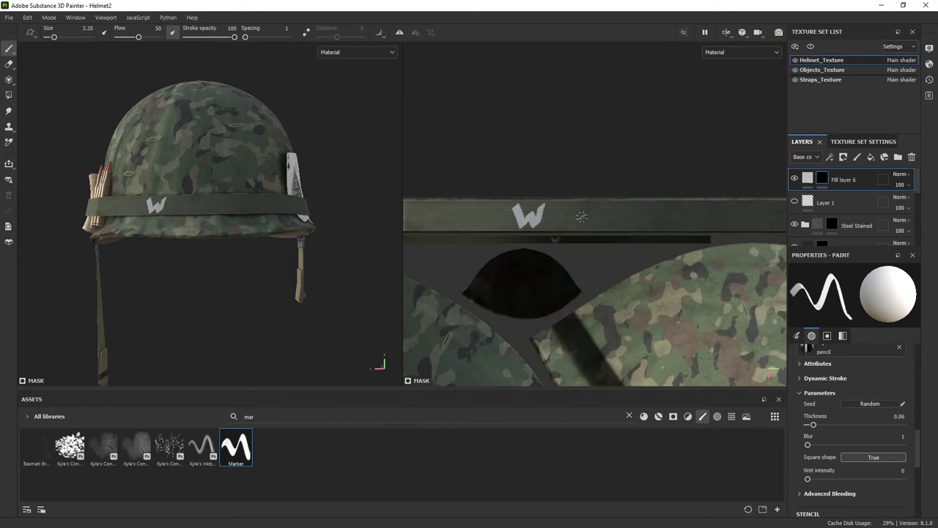
scroll(853, 400, "down", 5)
scroll(822, 428, "up", 5)
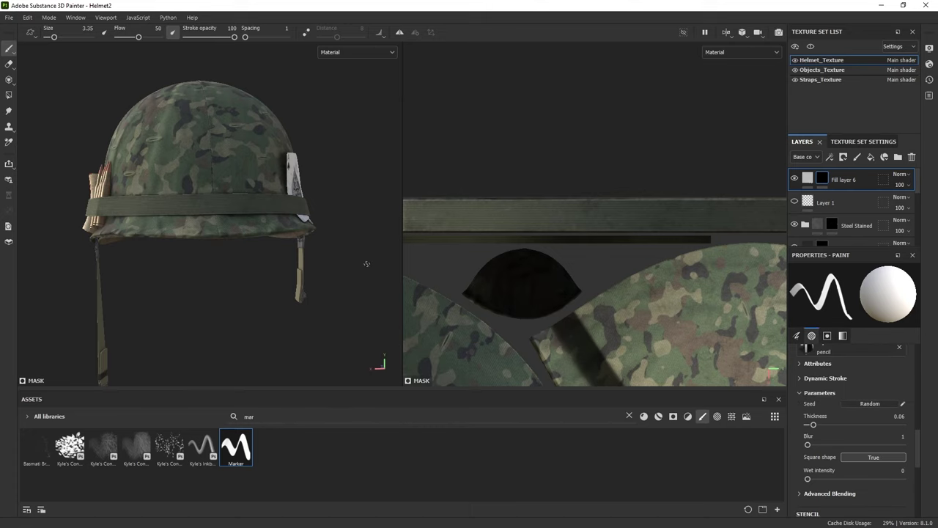
left_click(202, 445)
right_click_drag(162, 204, 146, 204, "ctrl")
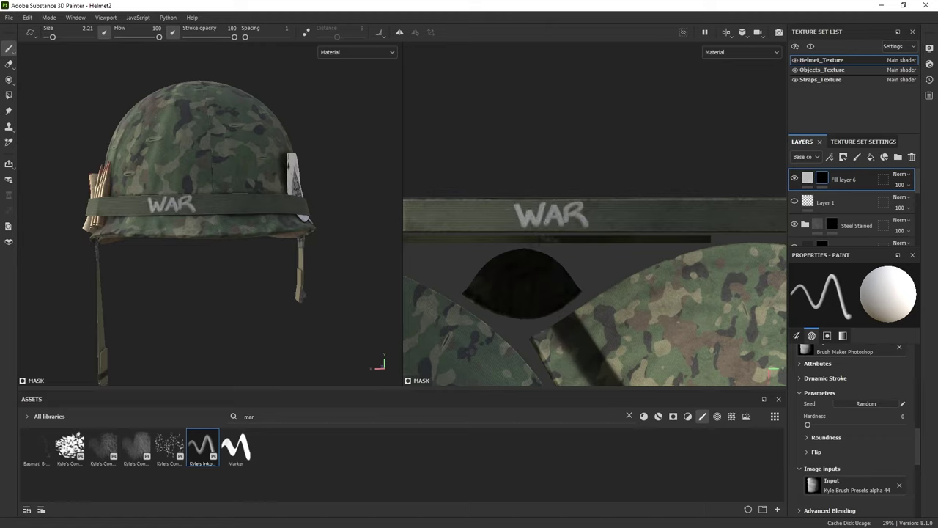
key("ctrl+z")
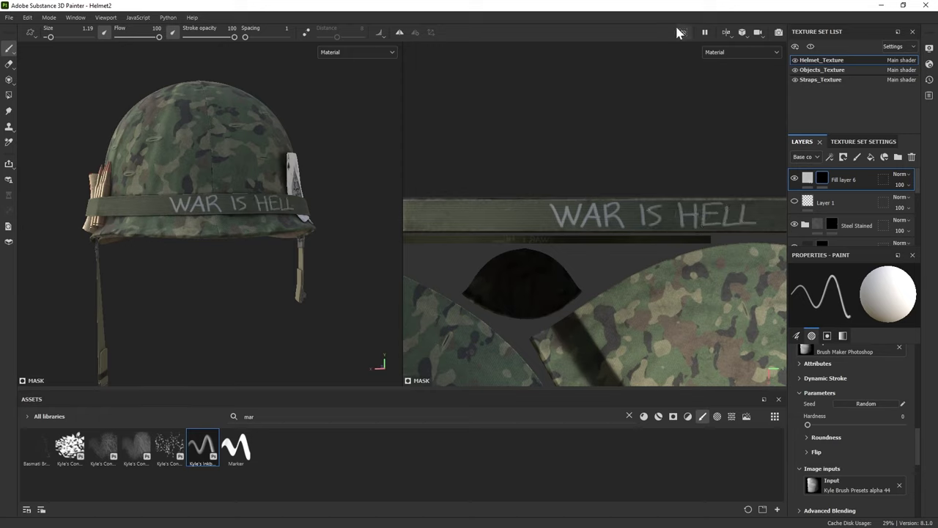
- Darken Fill layer 6's colour to near-black and raise its metallic to 0.3333
left_click(807, 178)
left_click(839, 408)
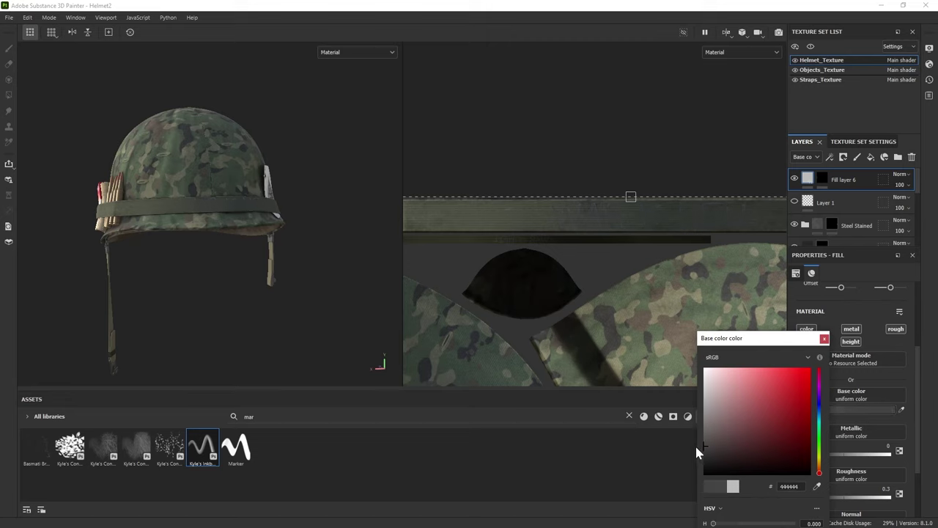
left_click_drag(695, 443, 717, 454)
left_click_drag(294, 242, 335, 247, "alt")
scroll(359, 295, "up", 3)
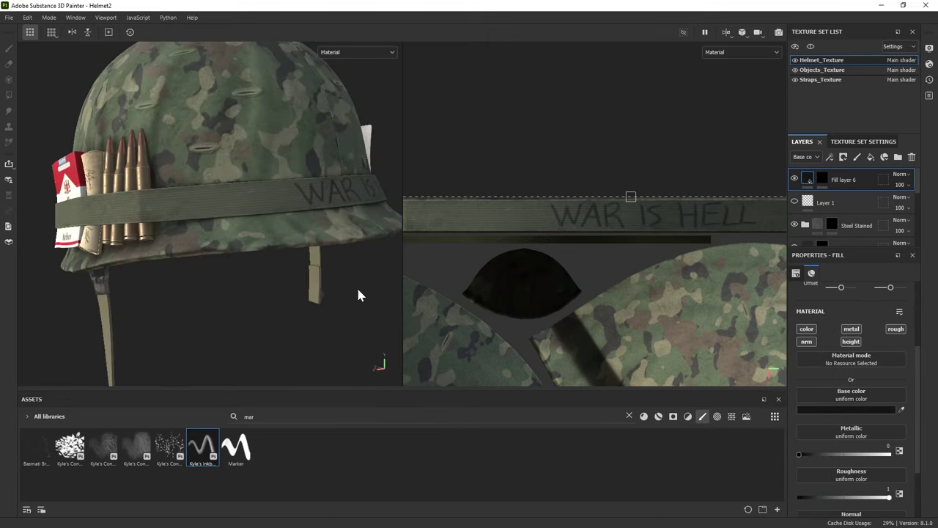
left_click_drag(799, 454, 828, 455)
scroll(142, 285, "down", 2)
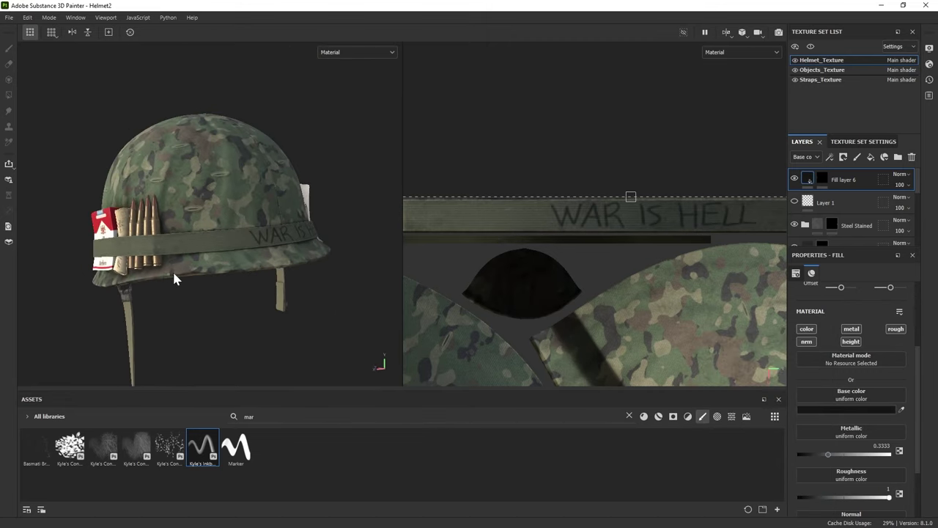
- Return to the Paint tool, zoomed in close on the helmet's left-side camo fabric
right_click_drag(175, 279, 237, 266, "alt")
left_click_drag(236, 266, 168, 195, "alt")
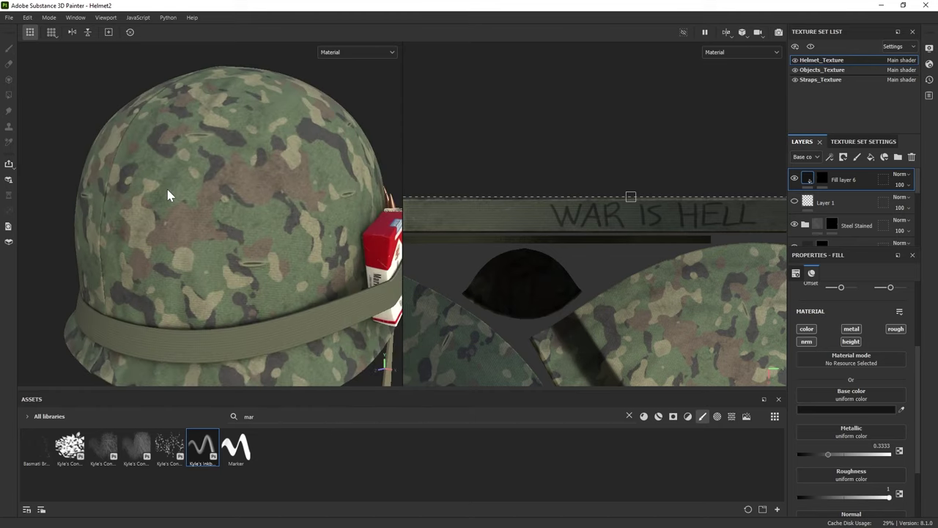
left_click_drag(321, 159, 172, 184, "alt")
key("1")
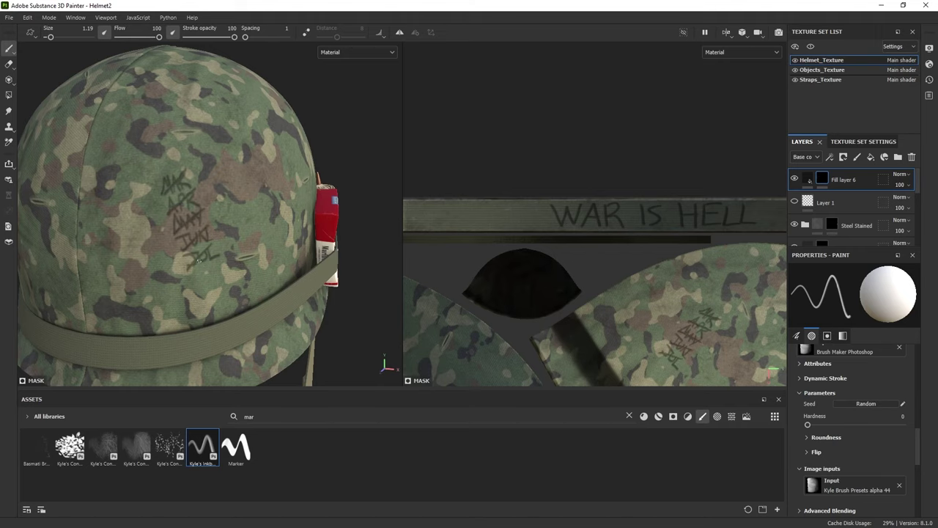
left_click_drag(220, 220, 212, 240, "alt")
scroll(253, 264, "up", 5)
scroll(361, 257, "down", 5)
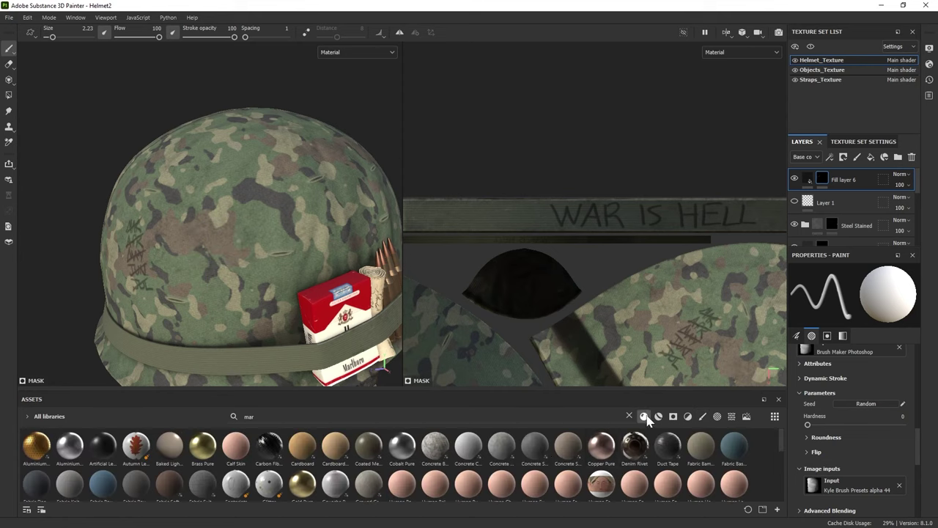
- Clear the 'mar' brush search and try Basic Hard and Calligraphic before choosing Basic Soft
double_click(248, 415)
key("BackSpace")
left_click(369, 446)
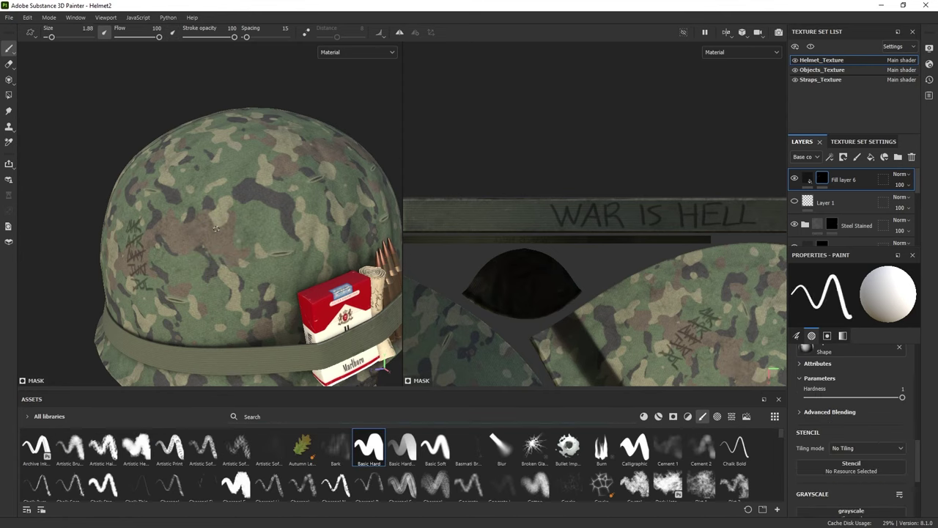
left_click(635, 446)
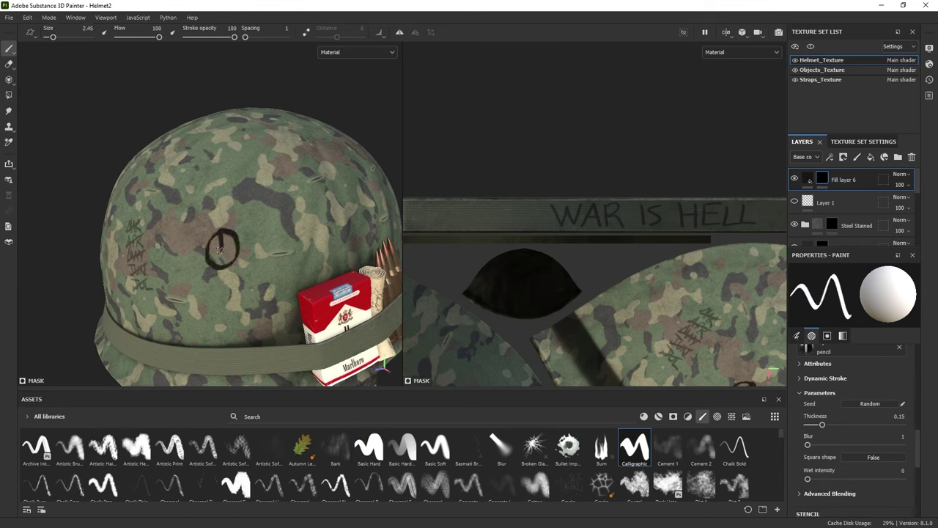
left_click(436, 446)
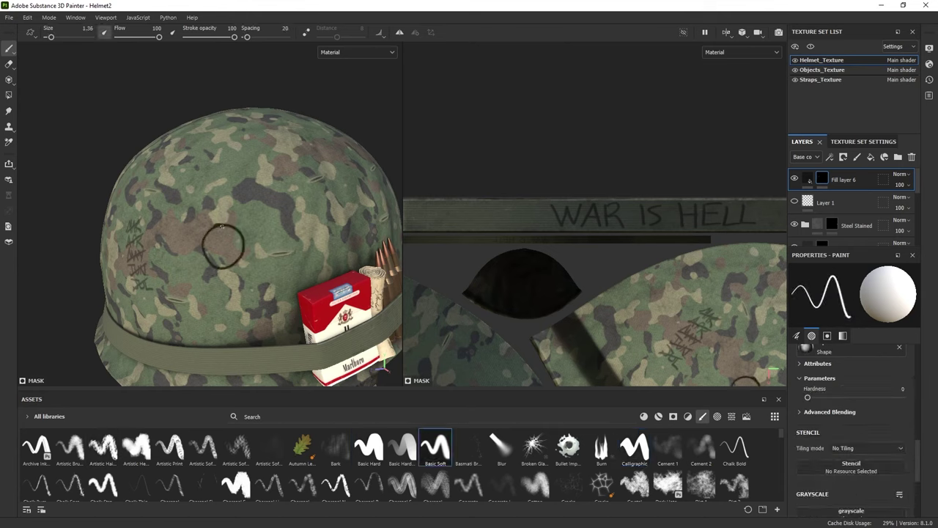
left_click_drag(350, 124, 240, 235, "alt")
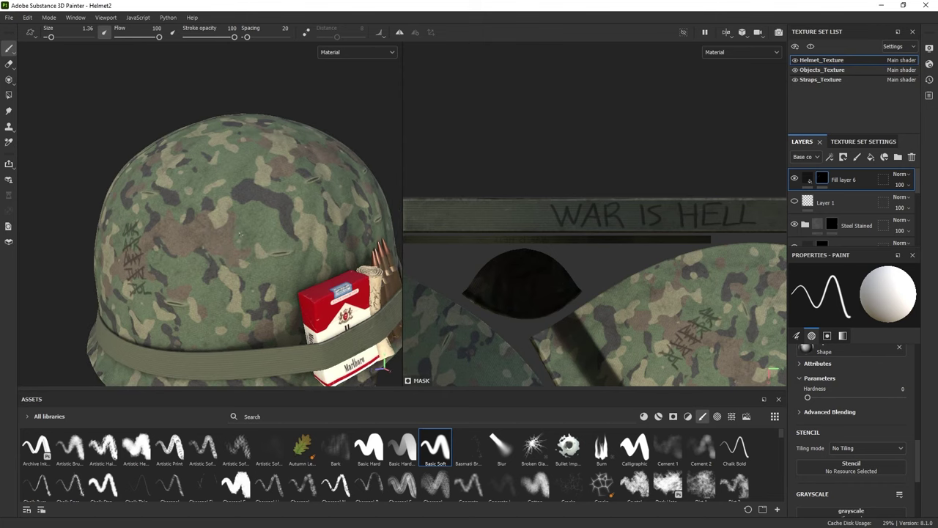
- Add a new fill layer with a black mask
left_click(871, 157)
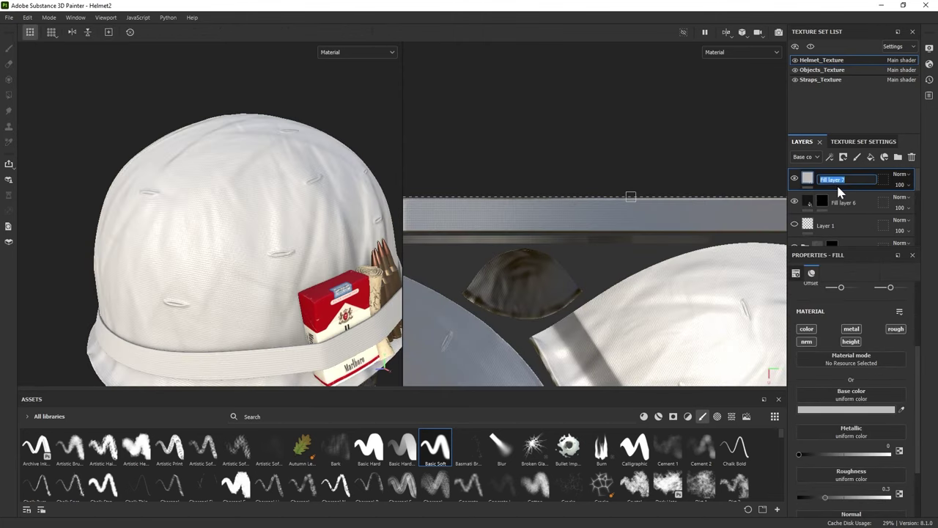
right_click(836, 183)
left_click(836, 19)
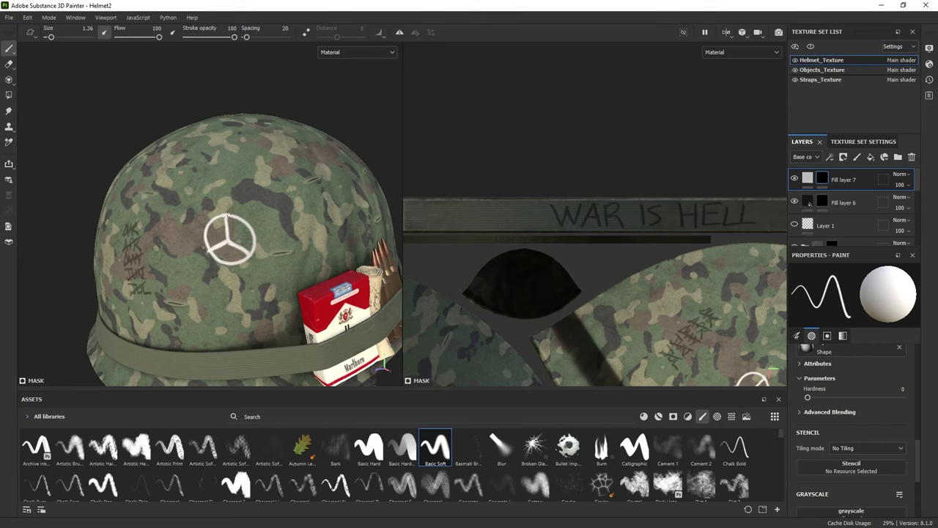
left_click_drag(237, 216, 235, 248, "alt")
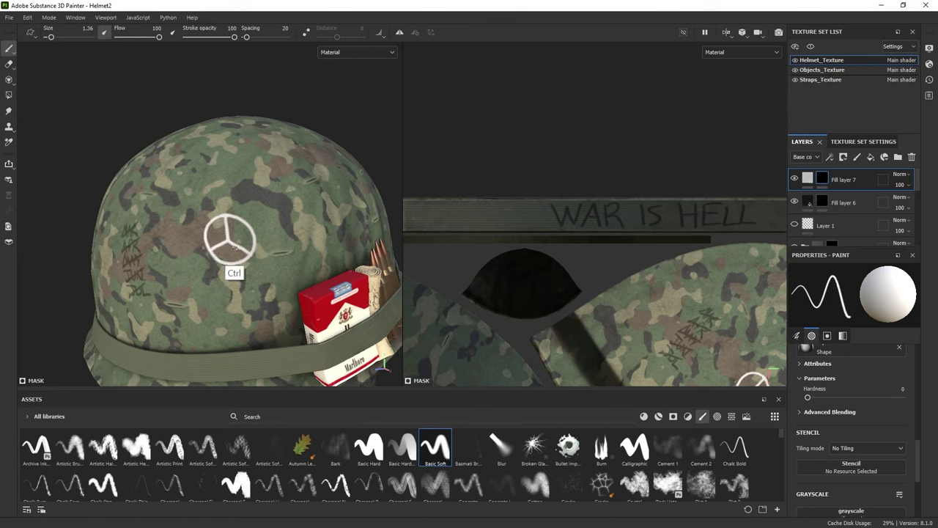
- Darken the peace sign on Fill layer 7 with base colour #292929 and roughness 0.7552
left_click_drag(205, 237, 220, 242)
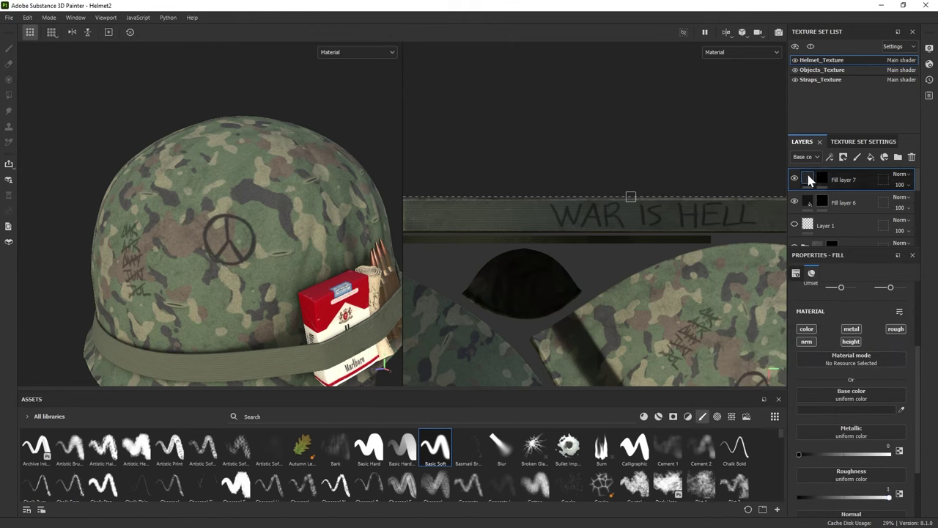
left_click(810, 180)
left_click_drag(889, 496, 868, 497)
- Search the brushes for 'mar' and pick Kyle's Inkbrush
left_click_drag(242, 169, 173, 263, "alt")
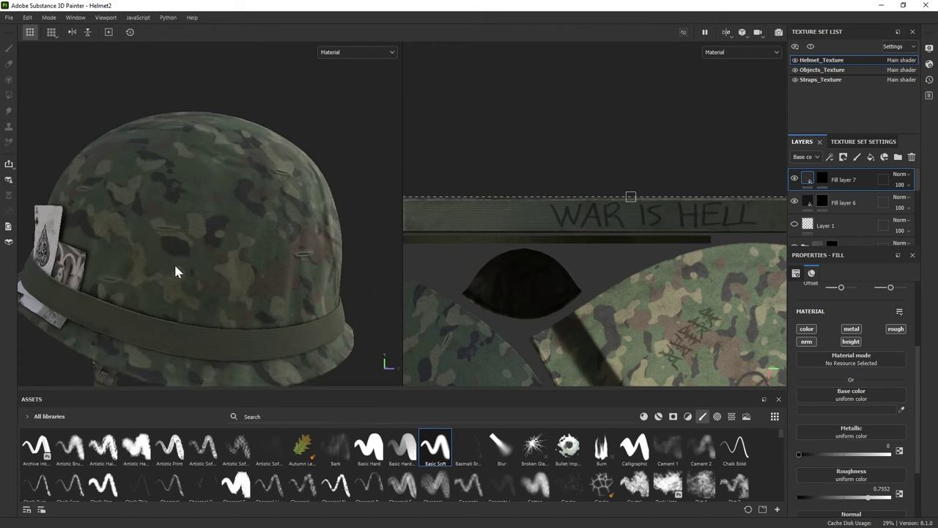
left_click(263, 416)
type("mar")
left_click(203, 445)
- Paint BORN TO KILL on the helmet's side in Fill layer 6's mask with a small brush
left_click(843, 203)
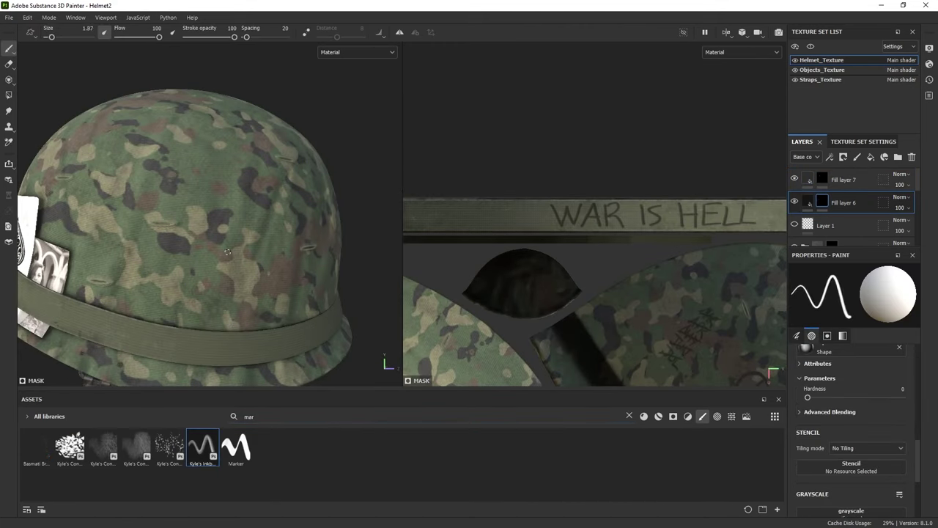
right_click_drag(208, 235, 200, 234, "ctrl")
mouse_move(195, 202)
left_mouse_down()
mouse_move(212, 233)
mouse_move(249, 217)
mouse_move(274, 183)
left_mouse_up()
left_click_drag(220, 233, 258, 225)
left_click_drag(247, 229, 242, 253)
left_click_drag(255, 236, 254, 238)
mouse_move(220, 260)
left_mouse_down()
mouse_move(219, 290)
mouse_move(238, 287)
left_mouse_up()
left_click_drag(242, 258, 241, 283)
left_click_drag(249, 253, 256, 281)
mouse_move(261, 249)
left_mouse_down()
mouse_move(270, 266)
mouse_move(315, 262)
mouse_move(88, 84)
mouse_move(117, 103)
left_mouse_up()
- Switch to the Basic Hard brush on Fill layer 7 and write O+ beside the peace sign
triple_click(250, 417)
key("BackSpace")
left_click(369, 445)
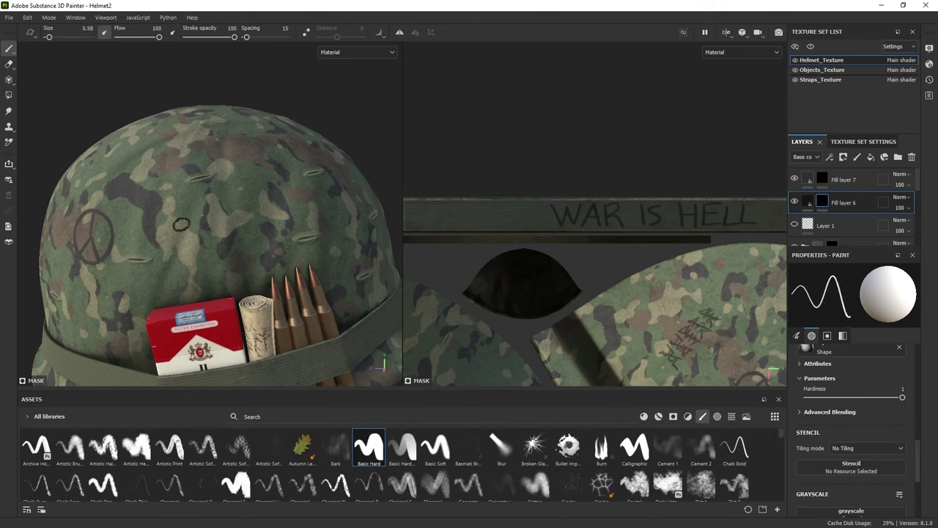
left_click(843, 180)
left_click_drag(435, 142, 128, 191, "alt")
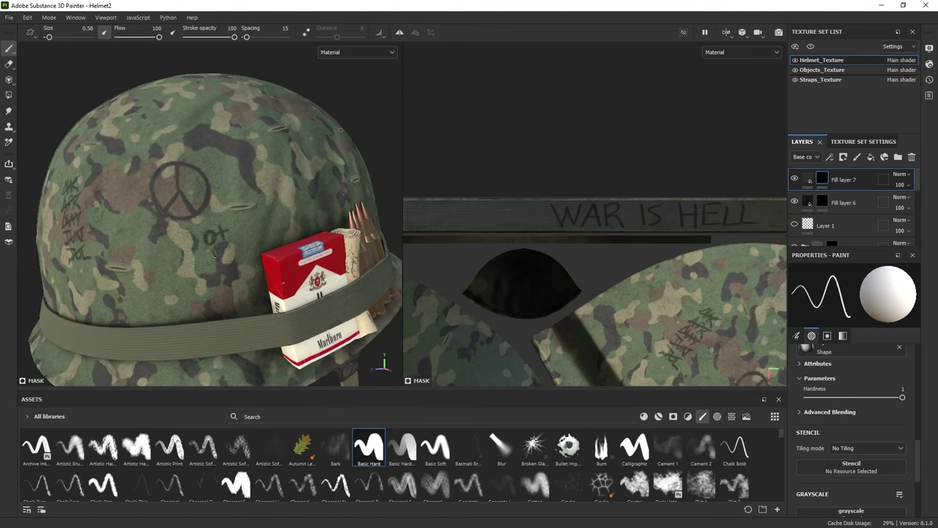
mouse_move(247, 236)
left_mouse_down()
mouse_move(262, 252)
mouse_move(229, 225)
left_mouse_up()
left_click_drag(283, 222, 233, 242)
left_click_drag(208, 247, 219, 255)
mouse_move(267, 229)
left_mouse_down("alt")
mouse_move(153, 257)
mouse_move(276, 293)
mouse_move(81, 263)
left_mouse_up("alt")
right_click_drag(81, 263, 110, 263, "ctrl")
- Paint a small symbol above the ace card on Fill layer 7's mask with a thin ink brush
type("mar")
left_click(203, 446)
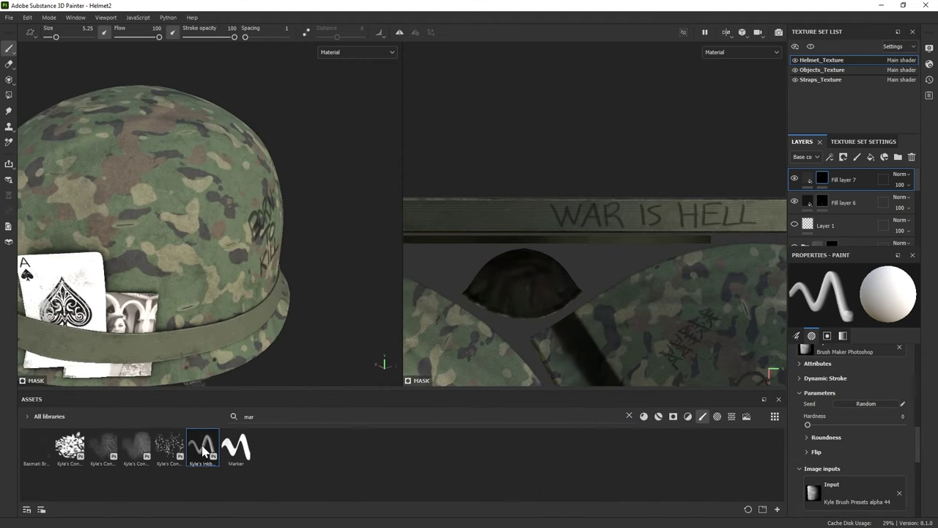
right_click_drag(179, 217, 168, 239, "ctrl")
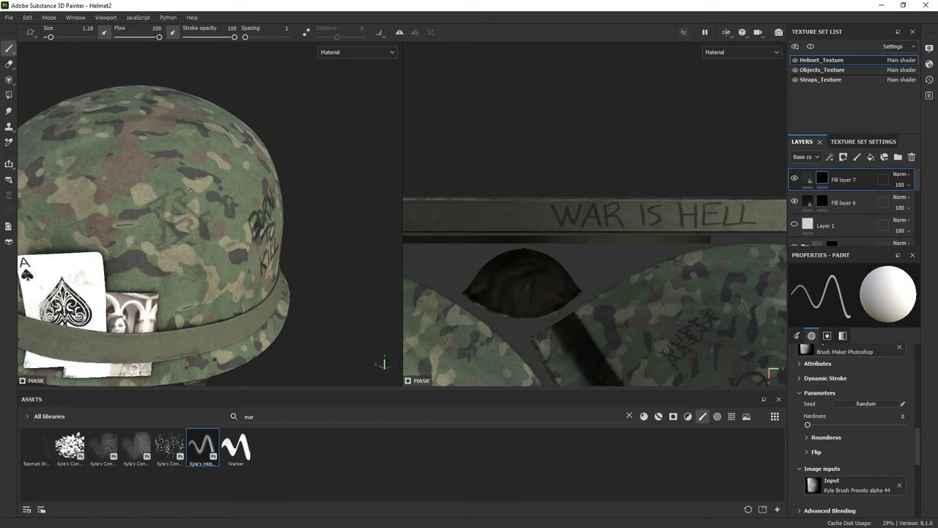
left_click(809, 179)
left_click(864, 408)
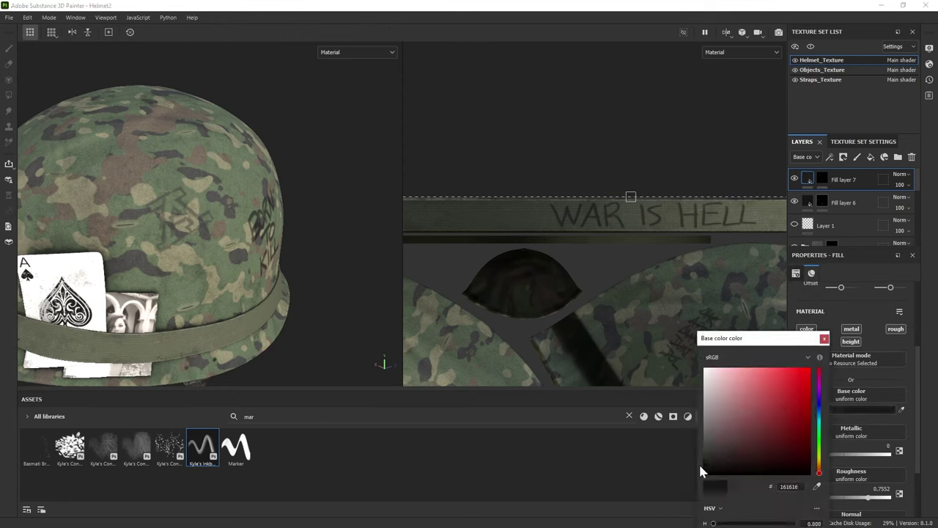
left_click(821, 179)
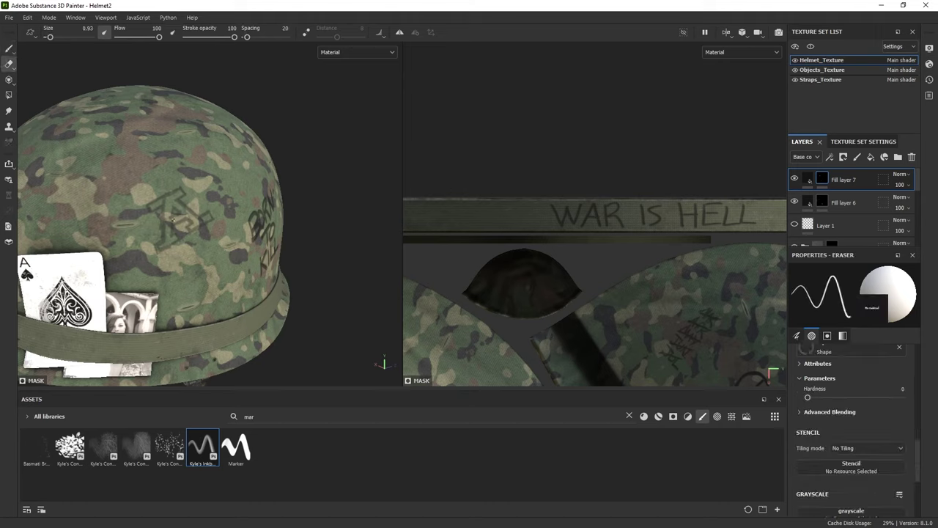
key("e")
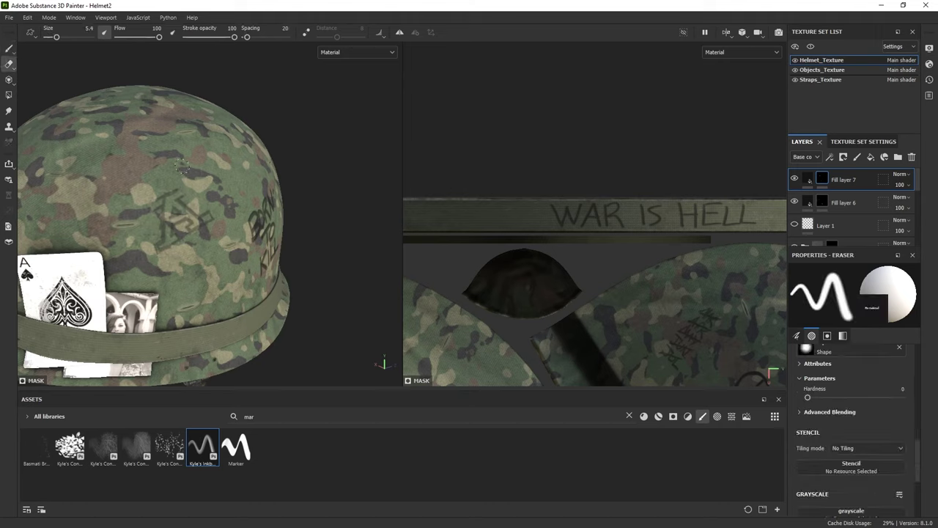
key("p")
key("e")
key("p")
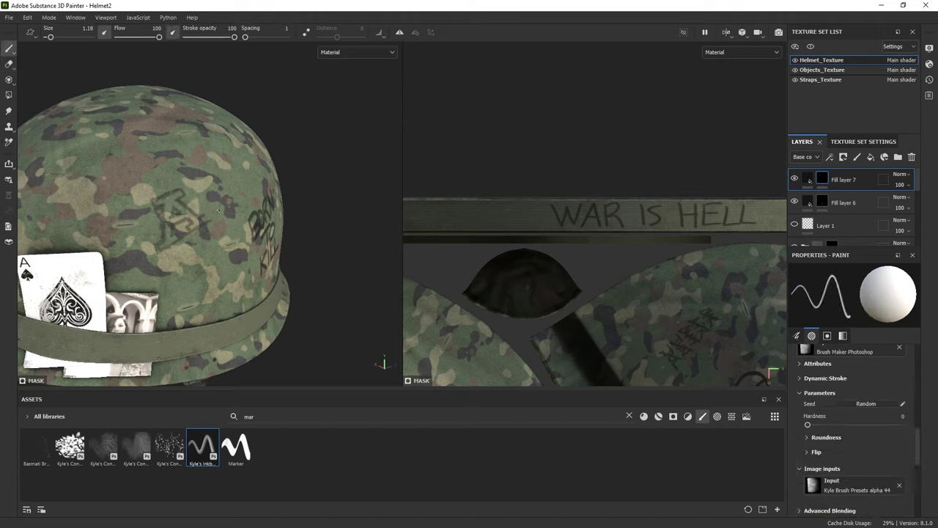
- On Fill layer 6, cross out KILL and write DIE after it
scroll(211, 218, "down", 5)
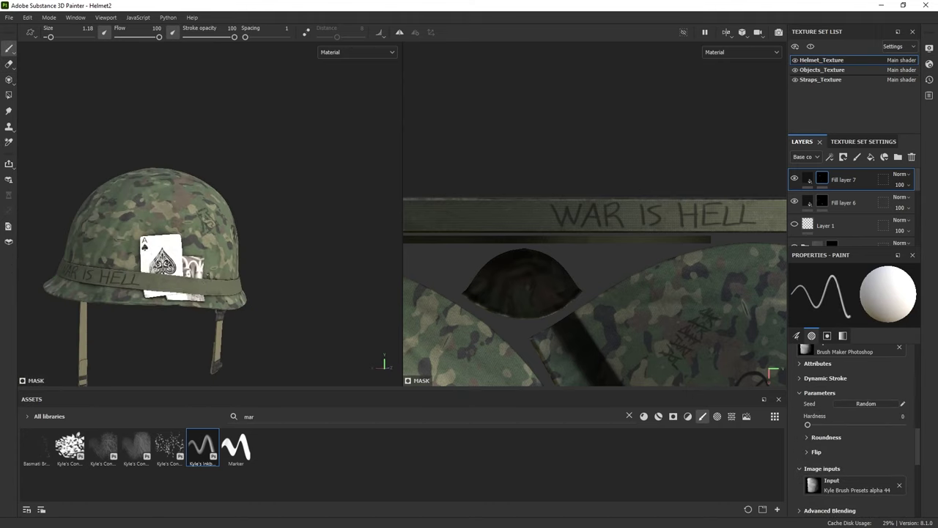
left_click_drag(280, 286, 337, 263, "alt")
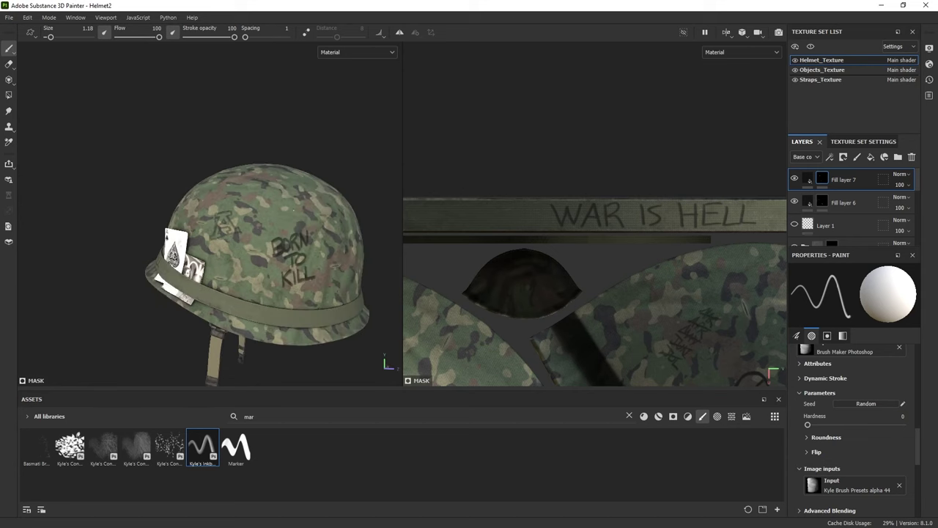
scroll(337, 264, "up", 5)
left_click(843, 202)
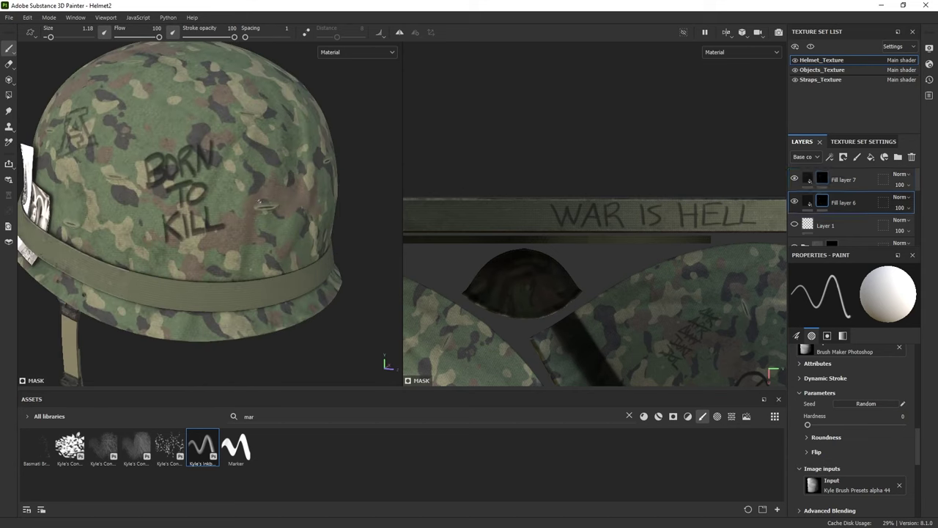
key("bracketright")
key("bracketleft")
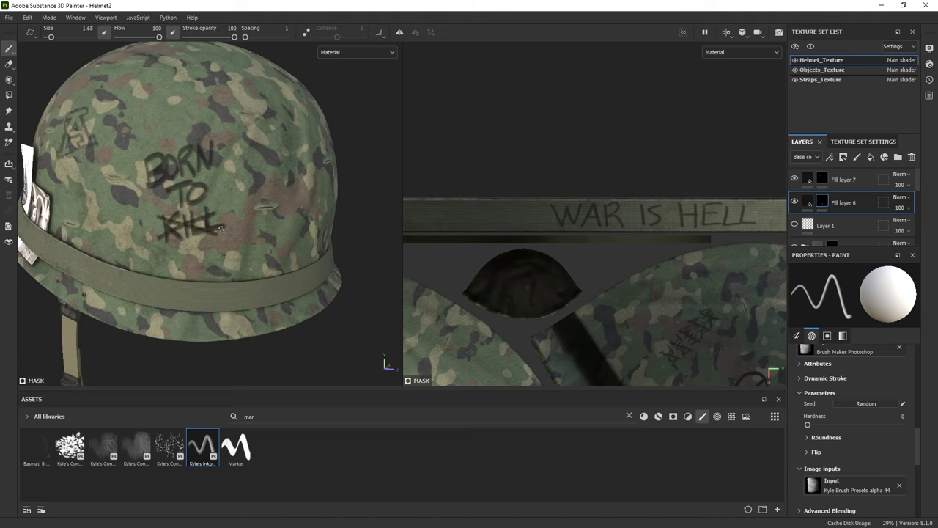
mouse_move(204, 236)
left_mouse_down()
mouse_move(220, 253)
mouse_move(276, 174)
mouse_move(342, 137)
left_mouse_up()
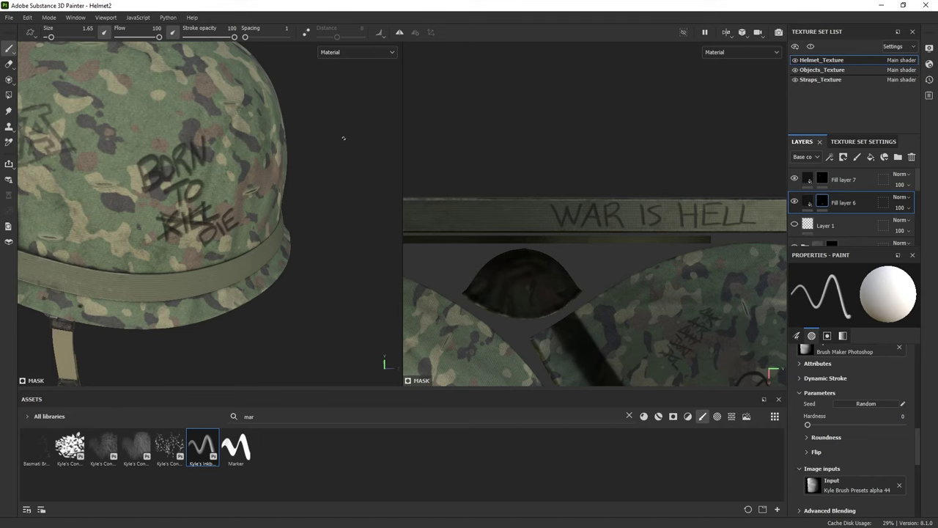
left_click_drag(338, 248, 257, 272, "alt")
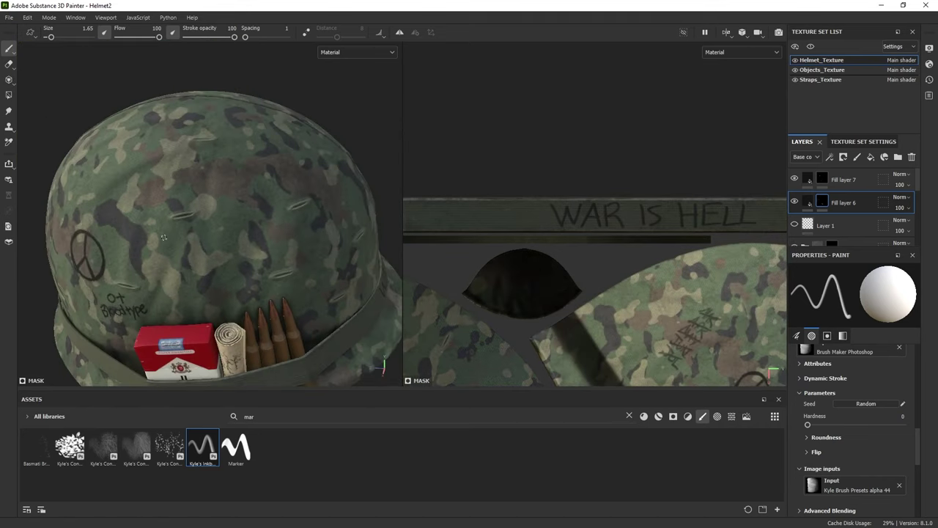
- Paint MAKE MUSIC NOT WAR above the peace sign and touch it up with the eraser
left_click_drag(142, 195, 167, 195)
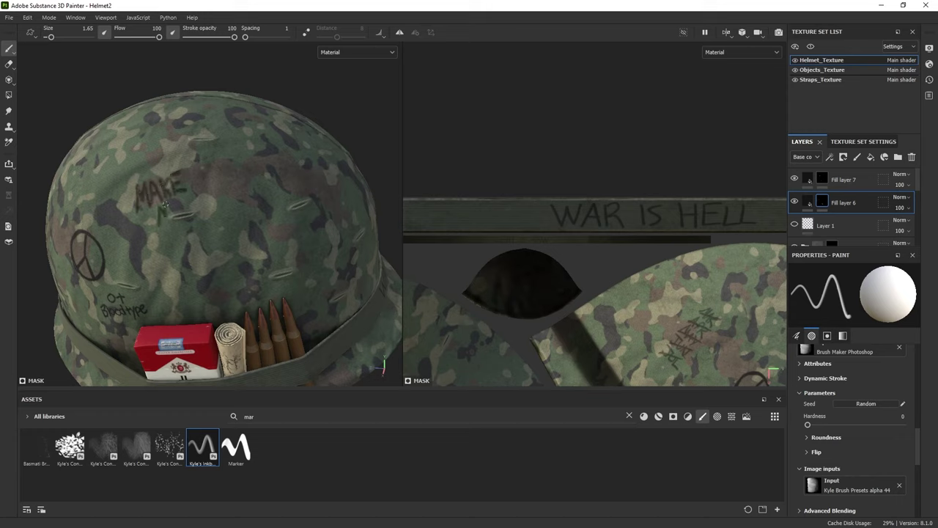
left_click_drag(187, 200, 205, 206)
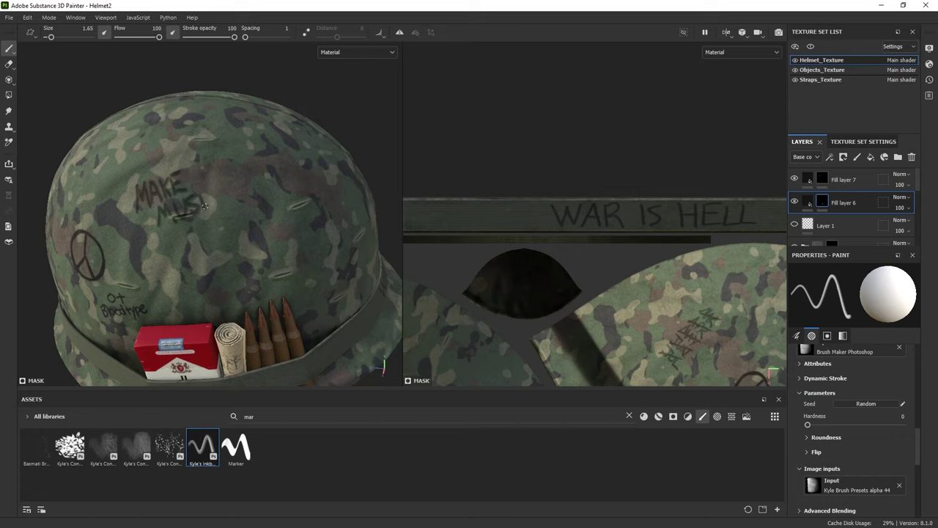
mouse_move(145, 247)
left_mouse_down()
mouse_move(164, 230)
mouse_move(174, 253)
mouse_move(204, 240)
left_mouse_up()
left_click_drag(182, 96, 184, 237, "alt")
scroll(201, 167, "up", 5)
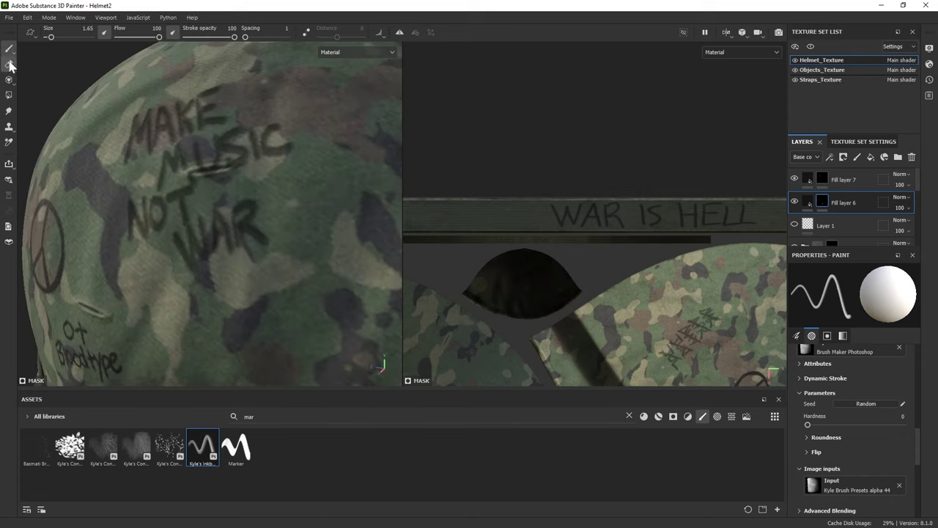
key("e")
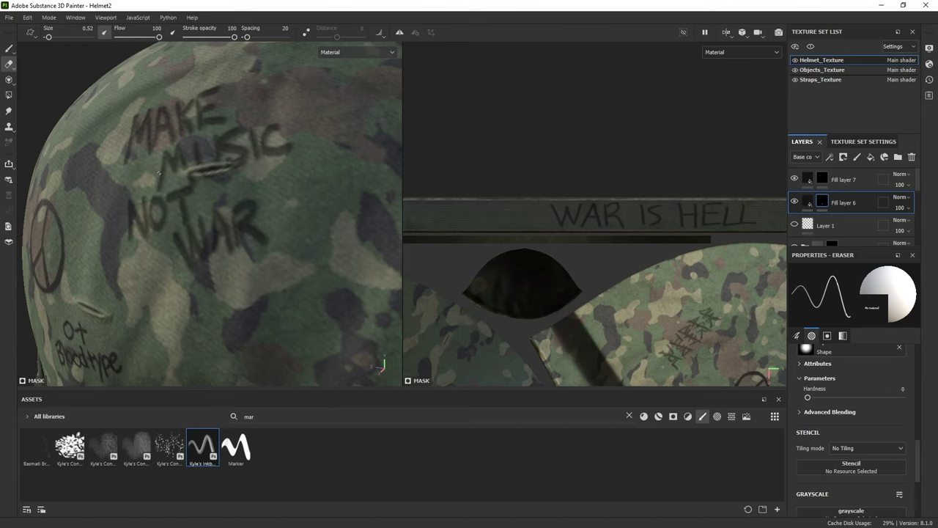
scroll(158, 173, "down", 3)
key("1")
- Pan, zoom and orbit round to the back of the helmet to review the lettering
scroll(228, 128, "up", 5)
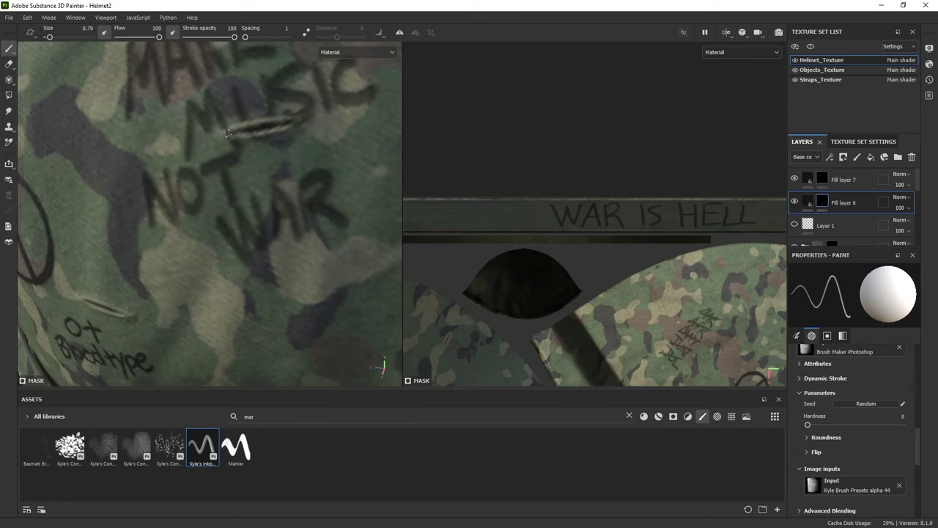
scroll(188, 241, "down", 10)
middle_click_drag(189, 241, 92, 245, "alt")
scroll(92, 245, "down", 2)
left_click_drag(92, 245, 249, 263, "alt")
scroll(195, 294, "up", 3)
scroll(195, 293, "down", 5)
scroll(195, 293, "up", 3)
scroll(195, 293, "up", 1)
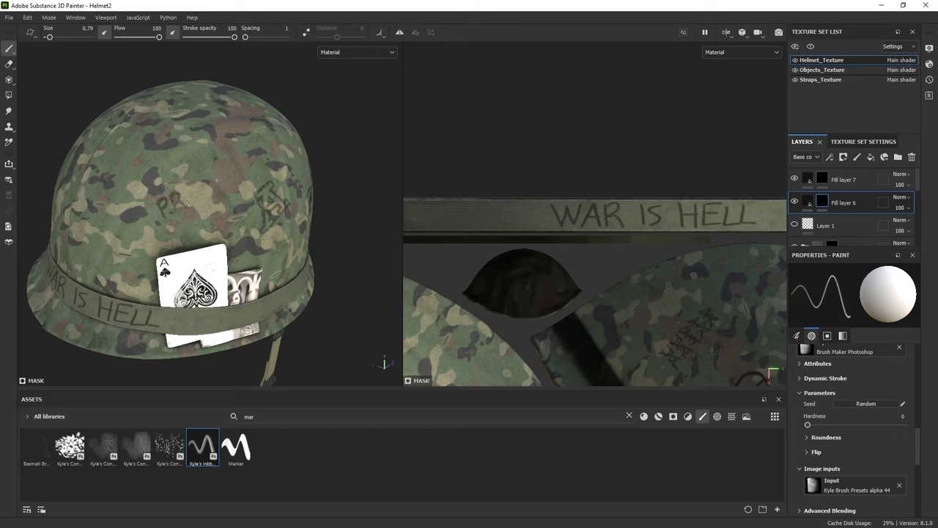
- Add Fill layer 8 with a black mask and set its base colour, ready to paint
left_click_drag(176, 199, 234, 307, "alt")
scroll(205, 317, "up", 3)
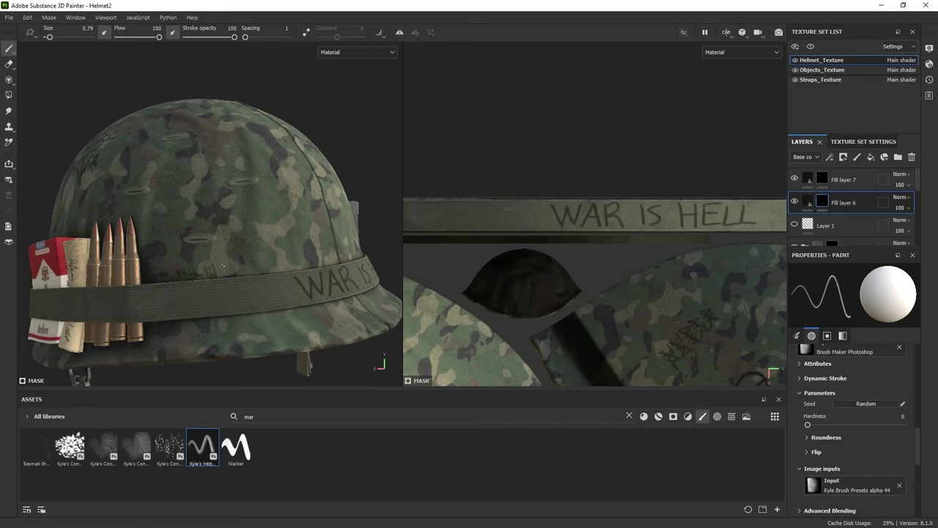
mouse_move(220, 265)
left_mouse_down("alt")
mouse_move(293, 308)
mouse_move(252, 286)
mouse_move(322, 296)
mouse_move(288, 277)
mouse_move(232, 276)
left_mouse_up("alt")
left_click(870, 157)
left_click(843, 157)
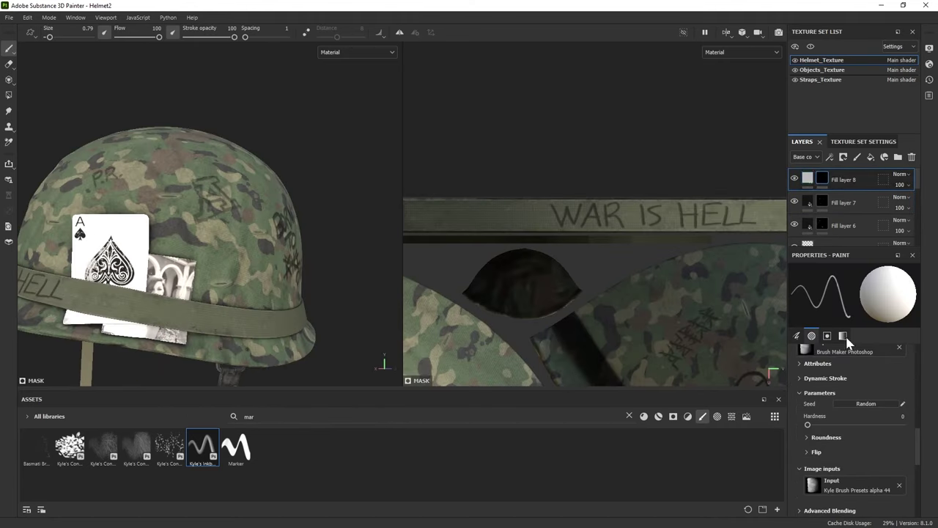
left_click(863, 409)
left_click(822, 178)
key("1")
- Paint the number 8815 on the helmet's side near the ace card
mouse_move(219, 258)
left_mouse_down("alt")
mouse_move(329, 230)
mouse_move(215, 257)
left_mouse_up("alt")
right_click_drag(215, 258, 229, 250, "ctrl")
mouse_move(233, 253)
left_mouse_down()
mouse_move(232, 262)
mouse_move(244, 254)
left_mouse_up()
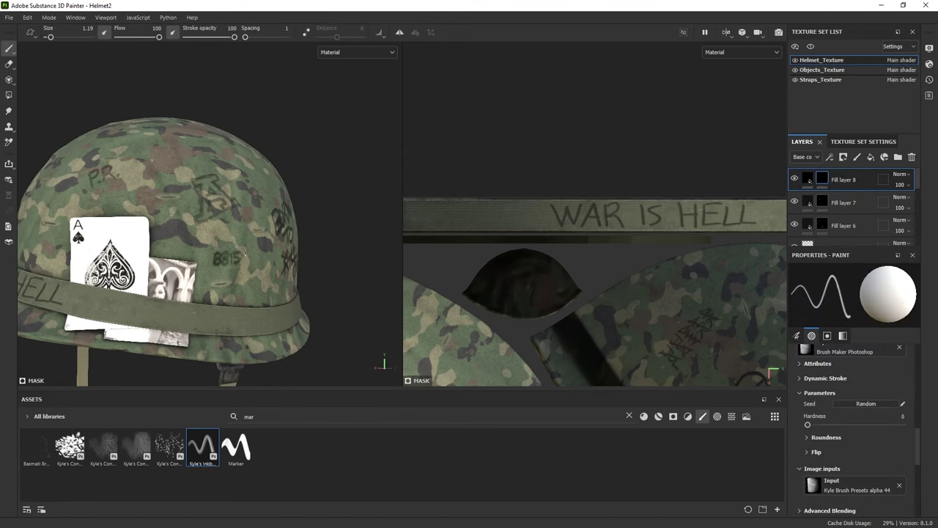
scroll(236, 254, "down", 3)
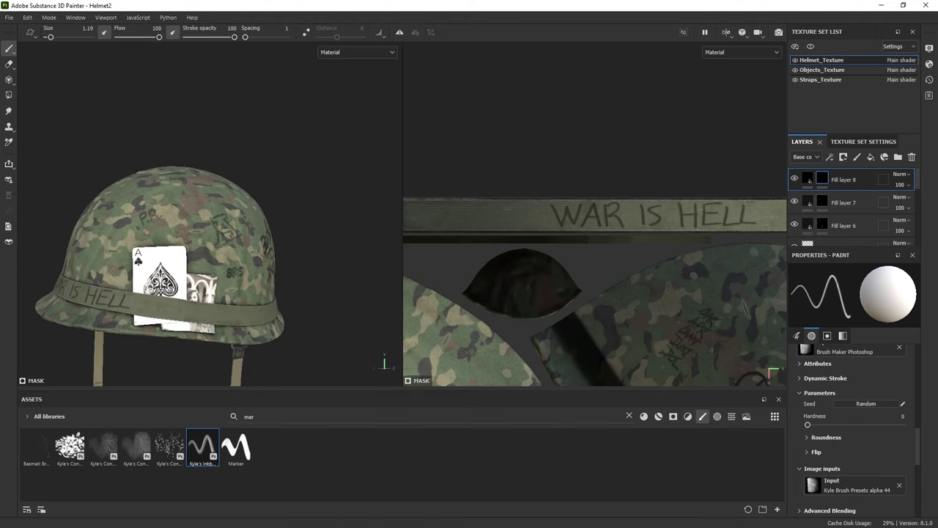
left_click_drag(198, 201, 280, 323, "alt")
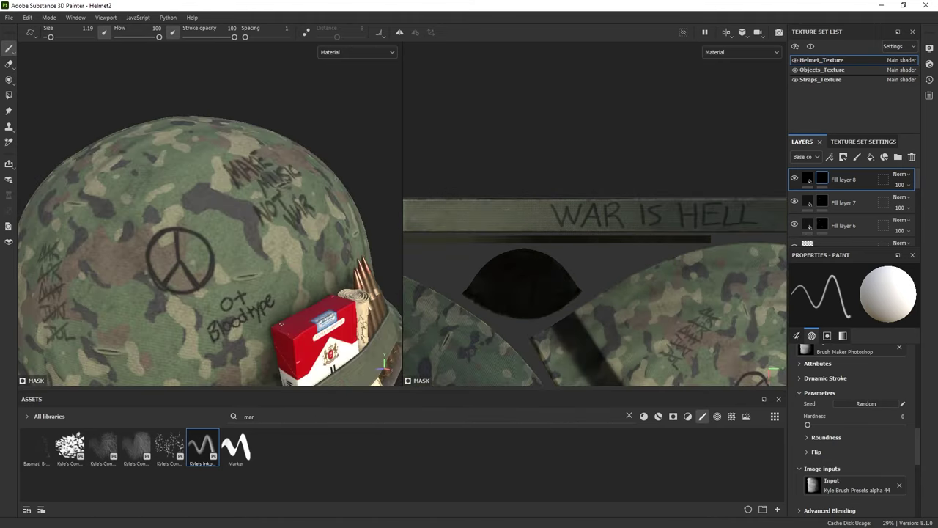
- Select Fill layer 7's mask, resize the brush, and frame the helmet above the band
left_click(821, 202)
key("]")
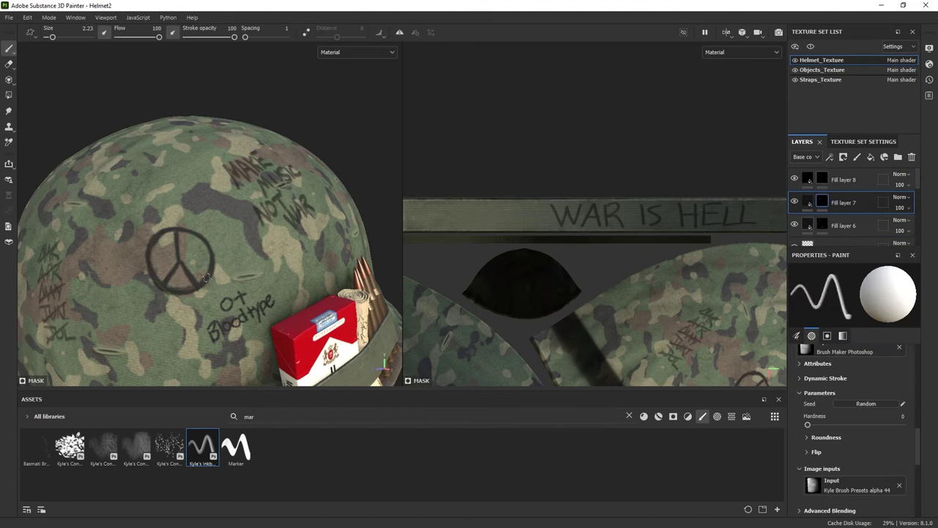
key("[")
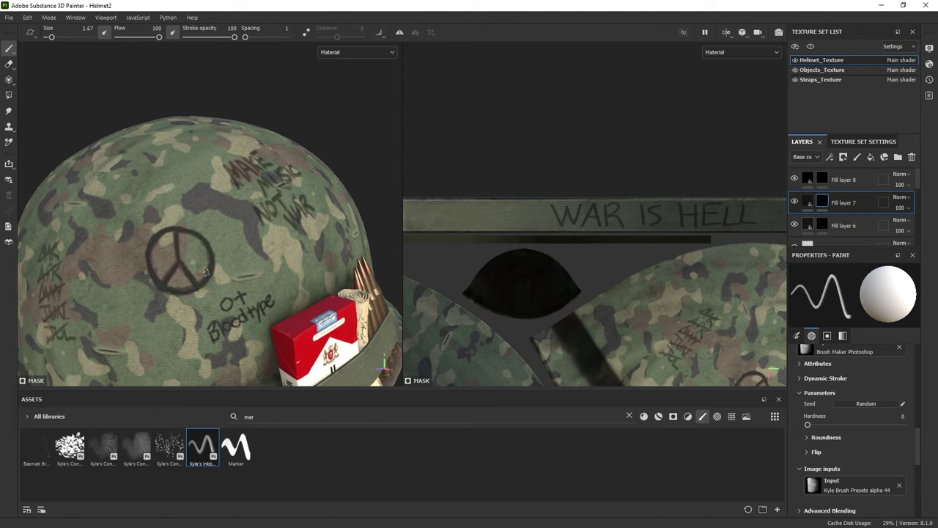
left_click_drag(206, 272, 173, 262, "alt")
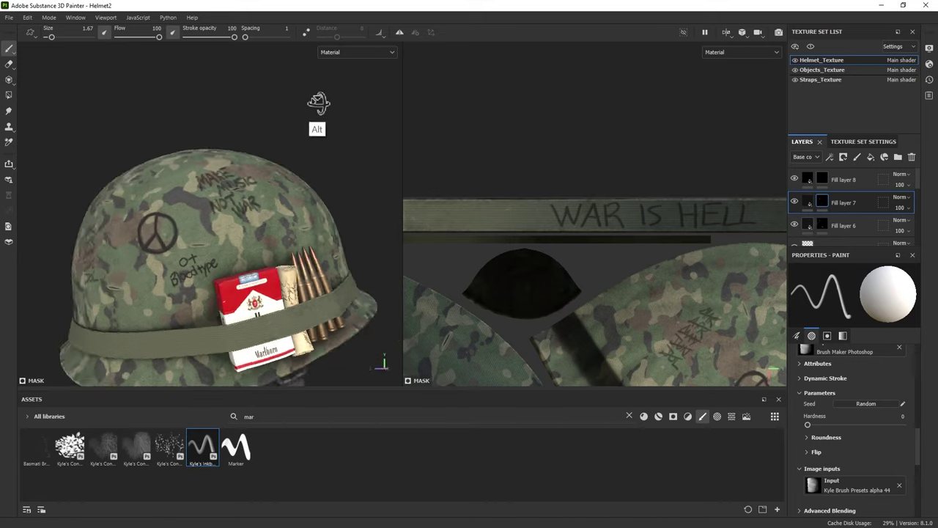
left_click_drag(319, 105, 260, 300, "alt")
middle_click_drag(668, 282, 565, 161)
left_click_drag(259, 300, 168, 283, "alt")
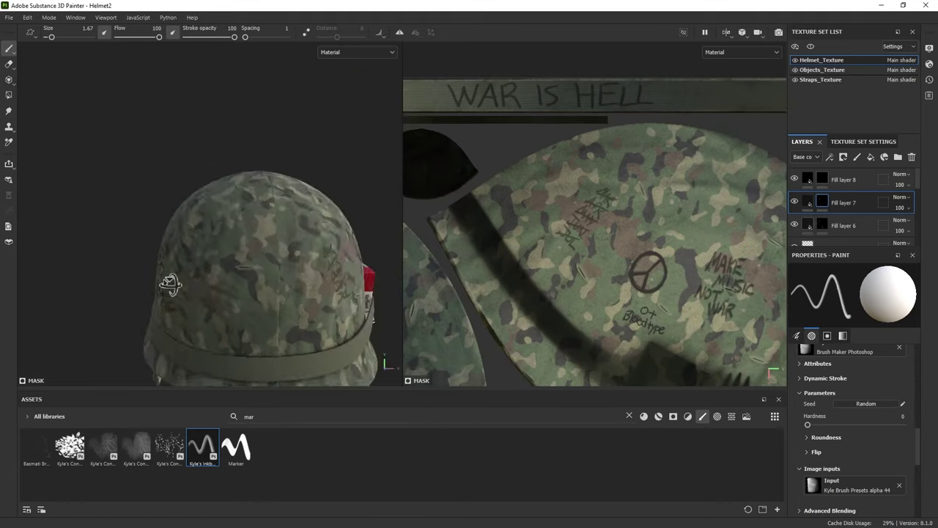
scroll(206, 280, "up", 3)
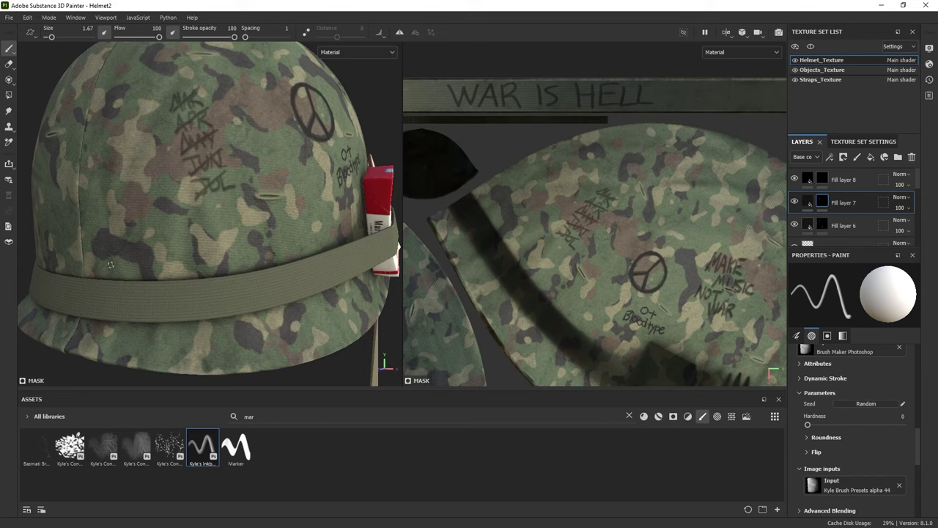
- Hand-letter OLD ENOUGH TO KILL BUT NOT TO VOTE above the band at brush size 1.19
mouse_move(135, 265)
left_mouse_down()
mouse_move(225, 263)
mouse_move(132, 268)
left_mouse_up()
key("[")
mouse_move(161, 230)
left_mouse_down()
mouse_move(188, 229)
mouse_move(297, 222)
left_mouse_up()
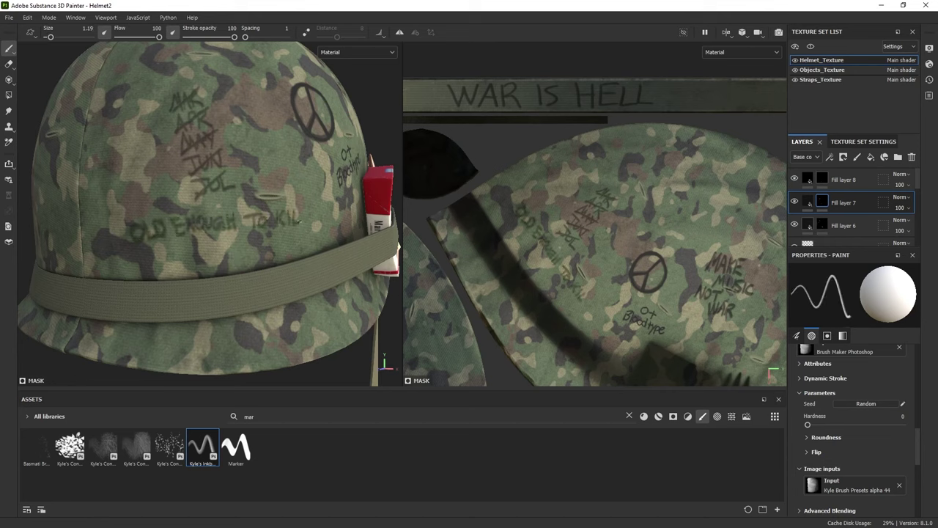
mouse_move(149, 252)
left_mouse_down()
mouse_move(173, 257)
mouse_move(315, 226)
left_mouse_up()
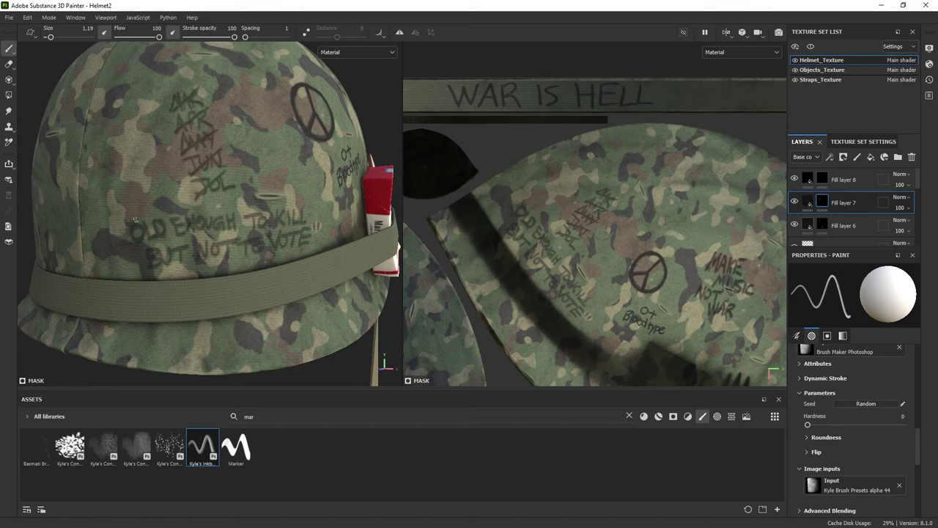
scroll(136, 220, "down", 5)
left_click_drag(373, 210, 343, 215, "alt")
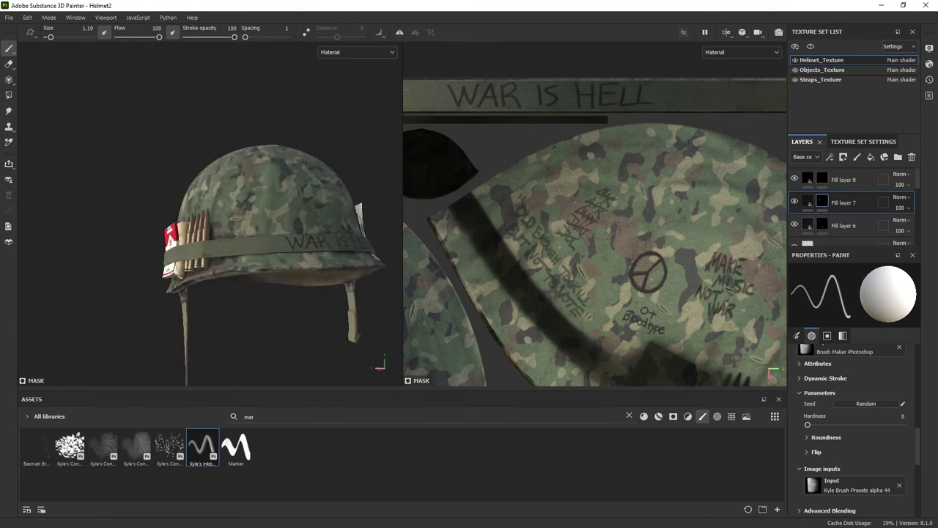
right_click_drag(231, 308, 230, 276, "alt")
left_click_drag(230, 276, 266, 248, "alt")
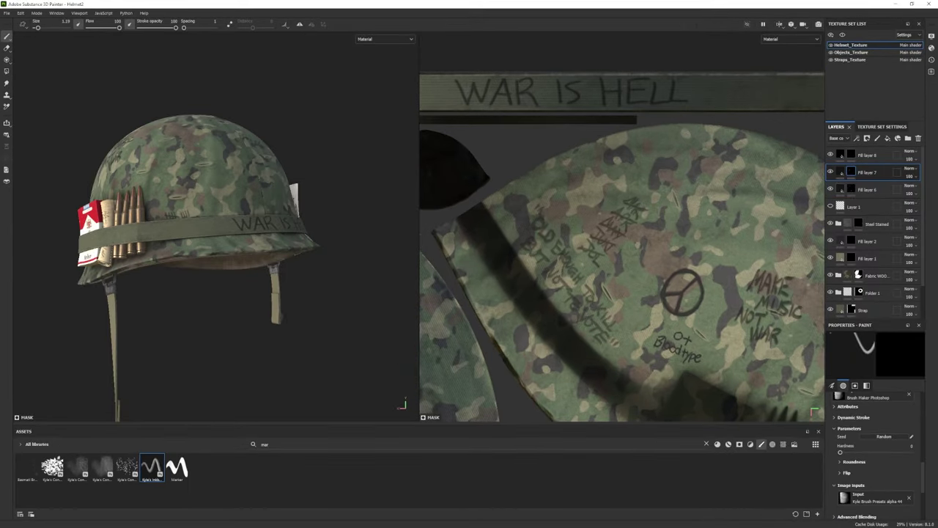
- Toggle the camo fabric and Plastic Used Soft layers' visibility to inspect beneath them
scroll(848, 311, "down", 2)
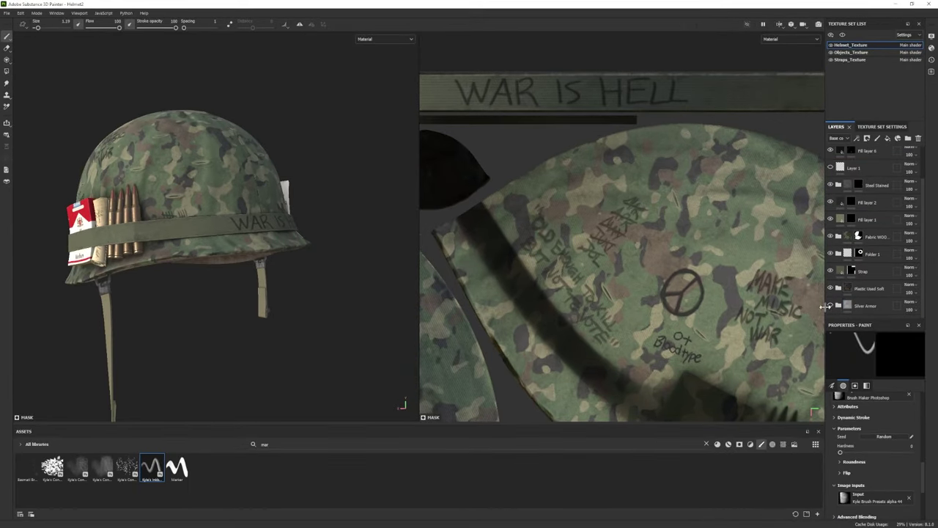
left_click(848, 310, "ctrl")
scroll(830, 277, "up", 2)
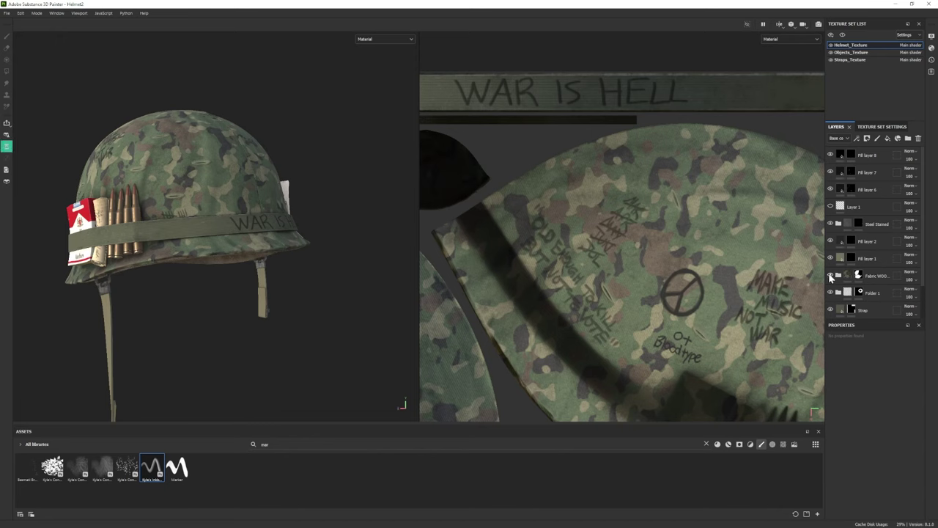
left_click(831, 276)
left_click(830, 276)
scroll(830, 278, "down", 2)
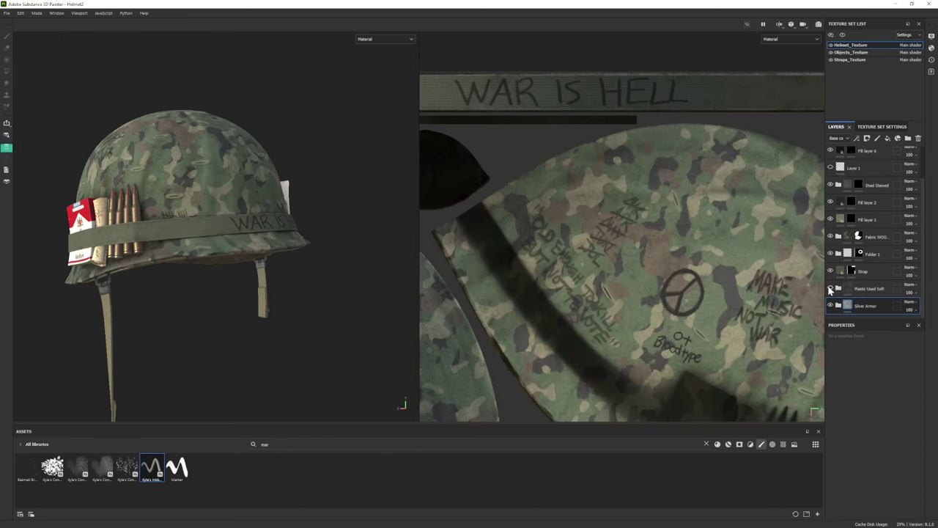
left_click(830, 236)
left_click(830, 288)
left_click(831, 288)
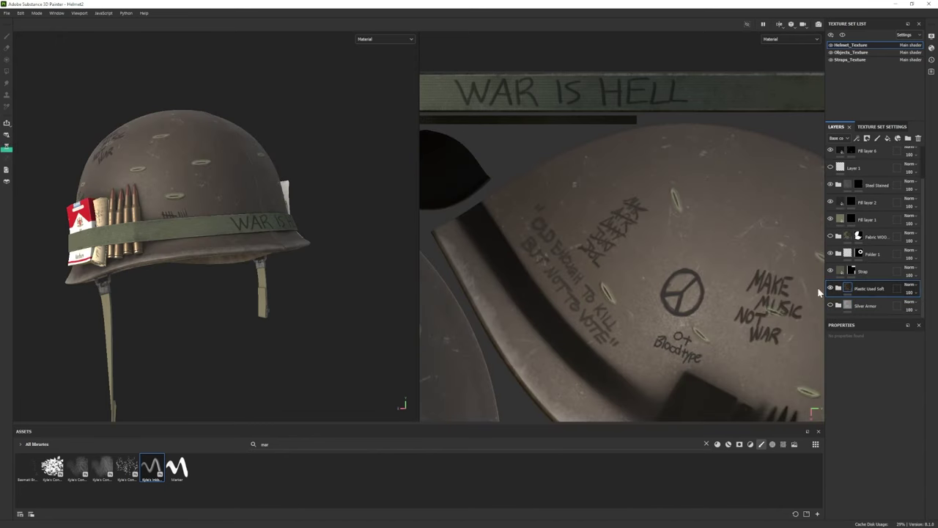
- Add a black mask to Plastic Used Soft, then select the Fabric WOO layer
left_click(870, 290)
right_click(870, 290)
left_click(873, 169)
key("4")
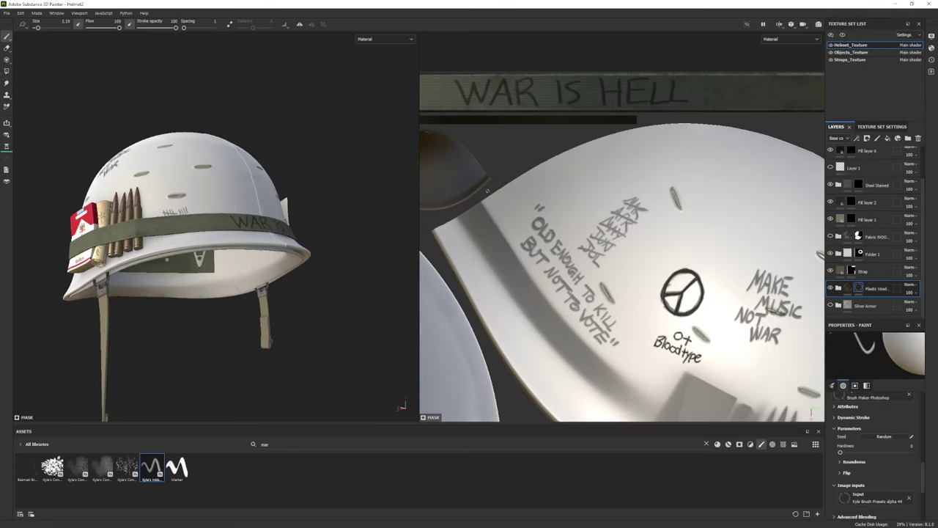
key("1")
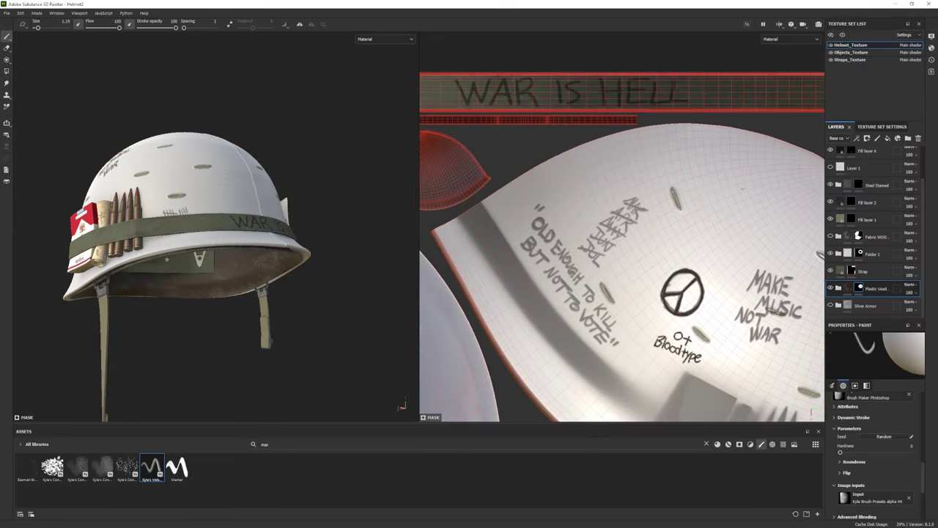
left_click(854, 237)
- Switch to the eraser and list every brush in a taller, cleared asset shelf
key("2")
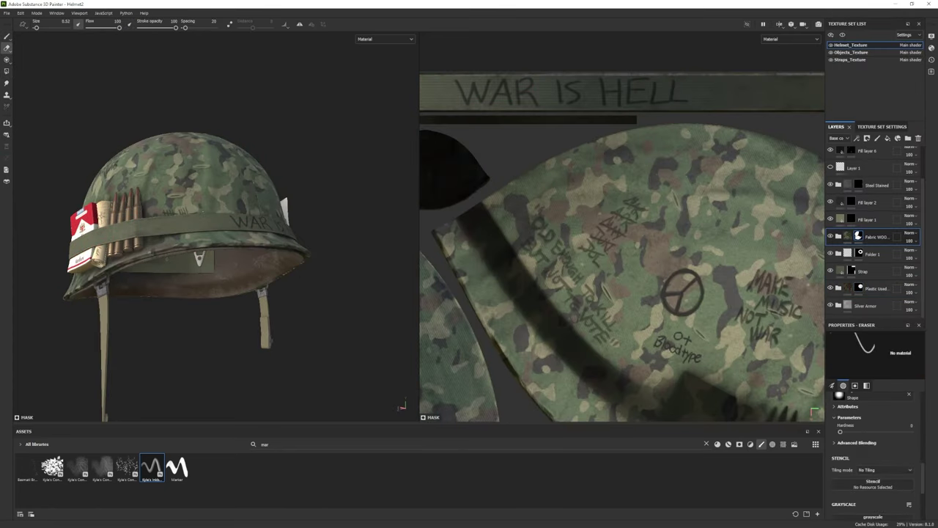
left_click(707, 444)
left_click_drag(707, 426, 725, 387)
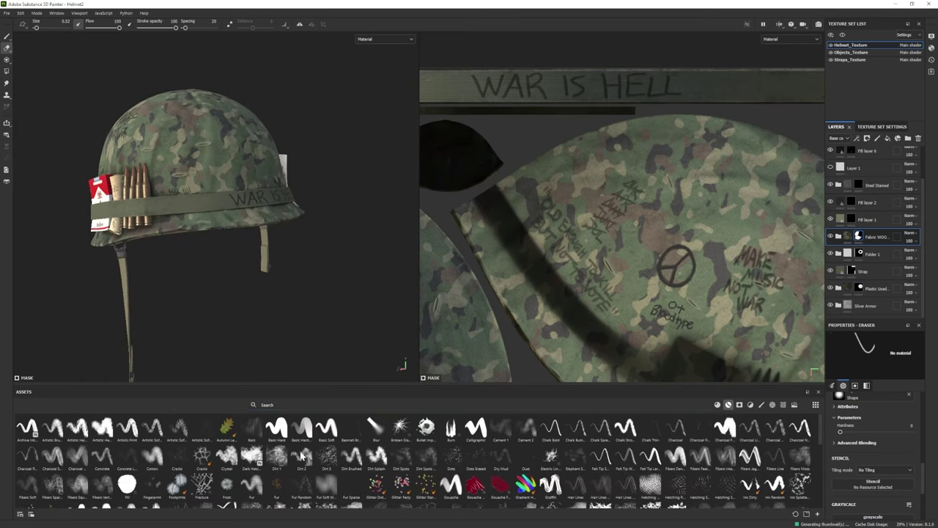
left_click(728, 405)
left_click(761, 405)
- Try the Dark Haze and Dirt 1 brushes on the eraser at size 5.21
left_click(251, 455)
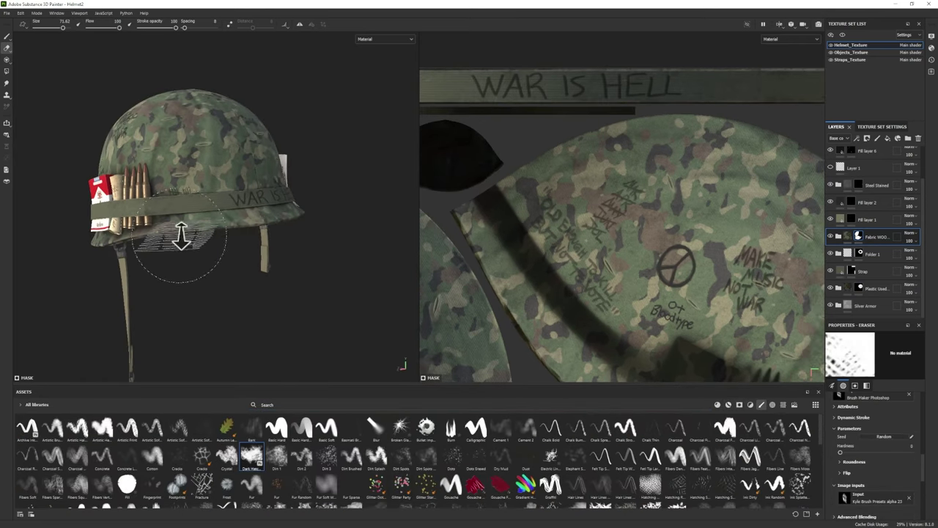
scroll(220, 249, "up", 3)
right_click_drag(243, 261, 202, 240, "ctrl")
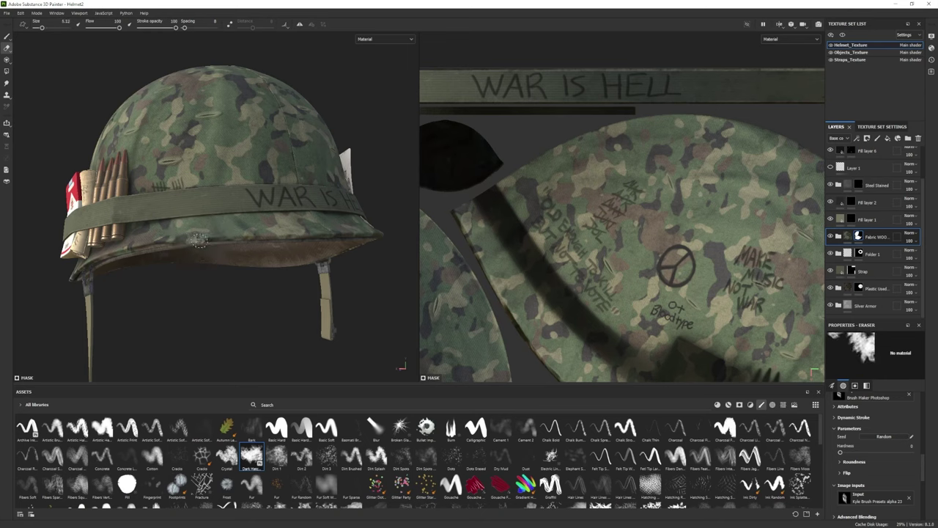
left_click(276, 455)
left_click_drag(220, 238, 273, 235, "alt")
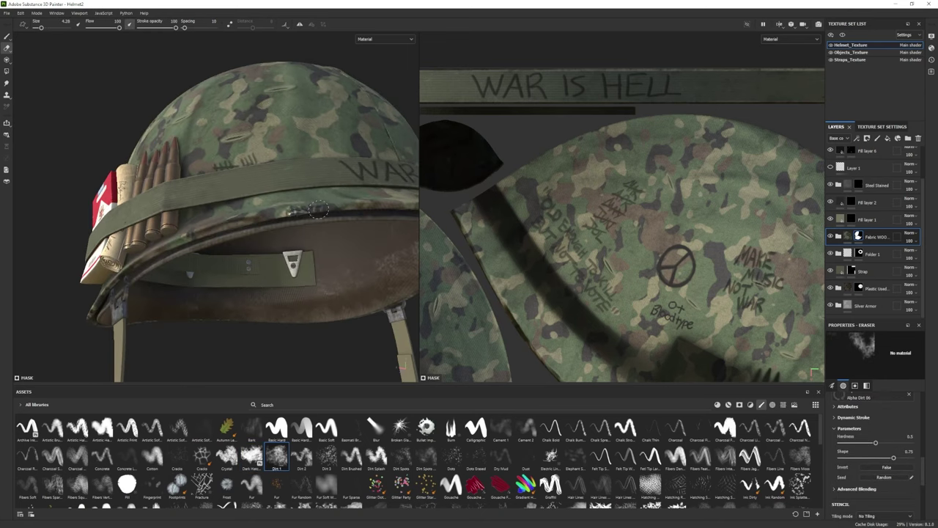
left_click_drag(317, 210, 180, 265, "alt")
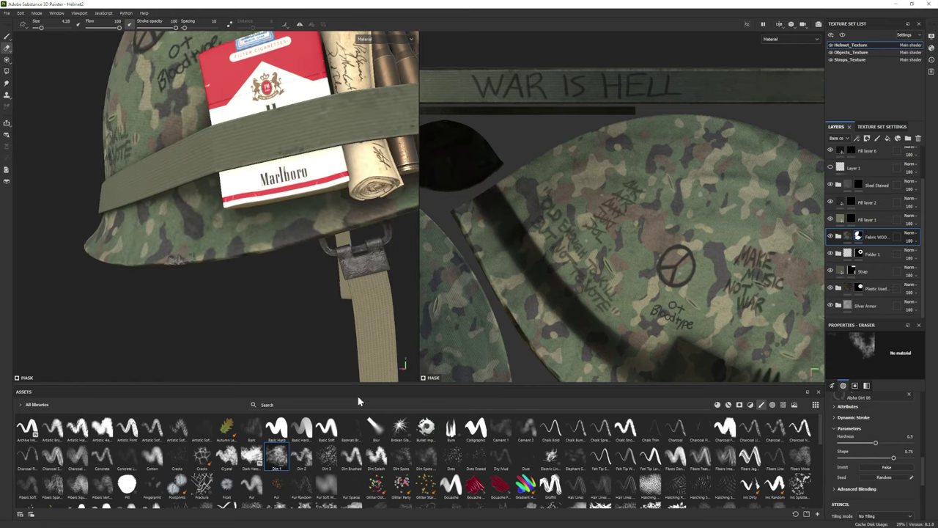
left_click(252, 456)
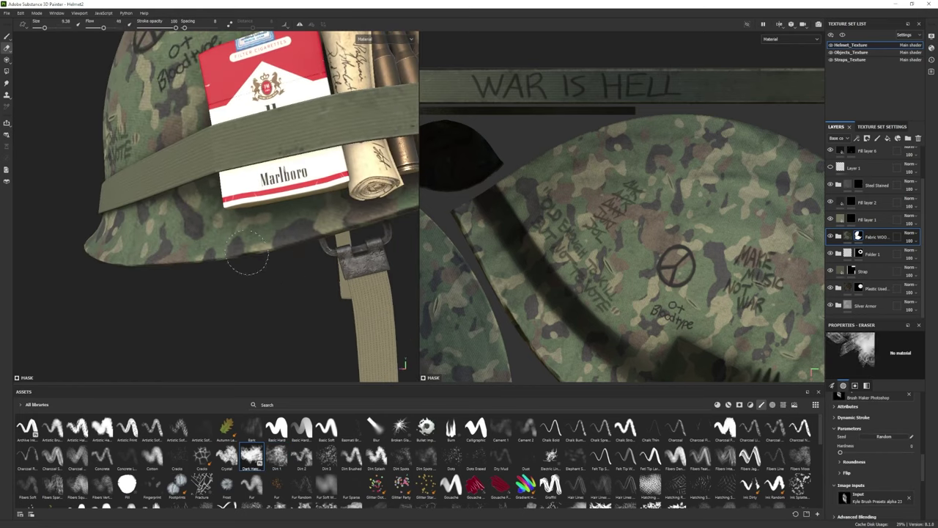
- Choose a Fibers brush for erasing and frame the brim and slogan up close
left_click_drag(220, 258, 169, 293, "alt")
scroll(874, 455, "down", 5)
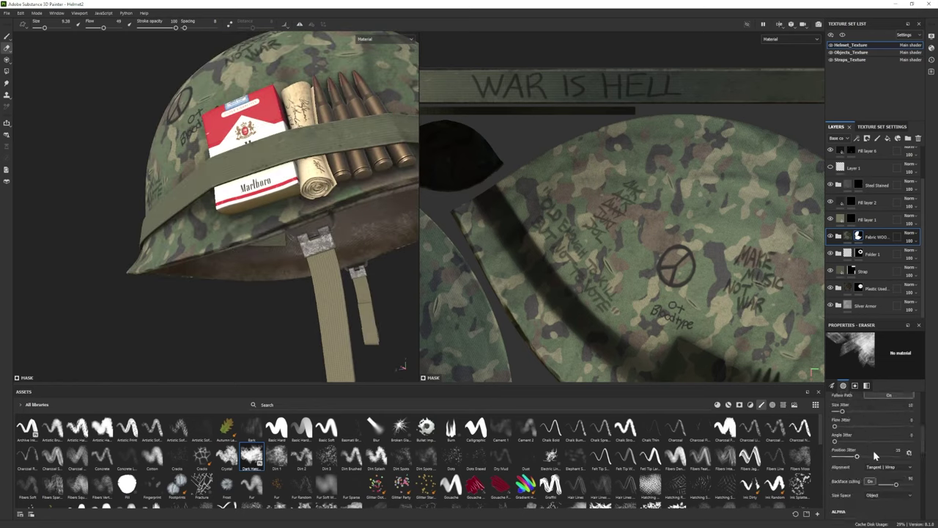
scroll(423, 478, "down", 1)
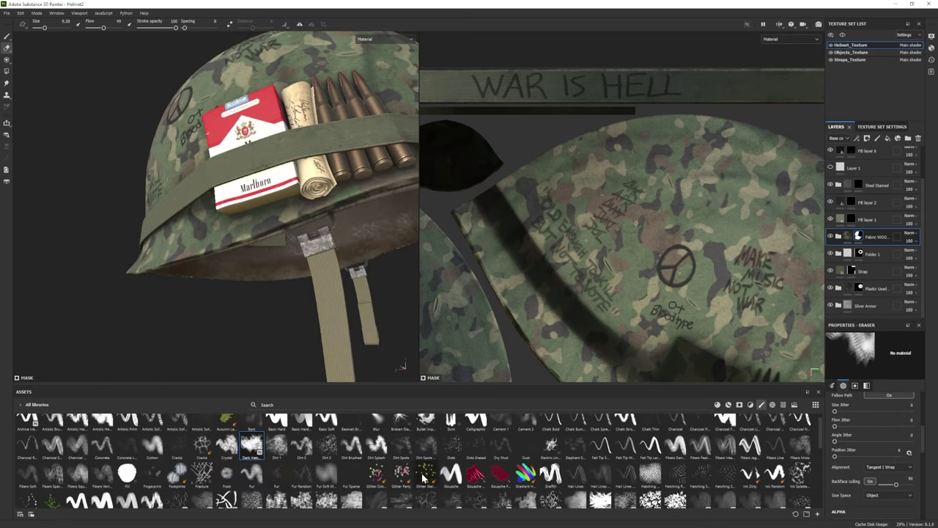
left_click(76, 472)
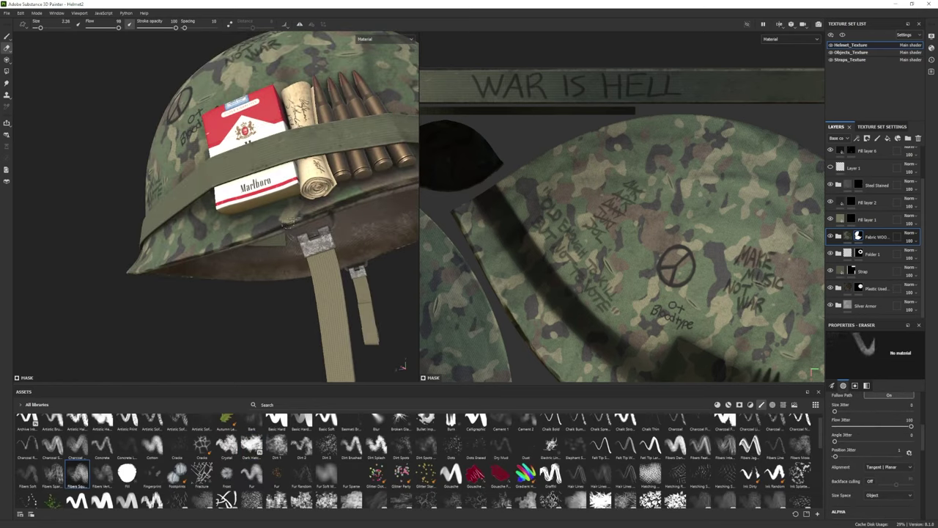
left_click_drag(220, 241, 217, 269, "alt")
scroll(218, 270, "down", 5)
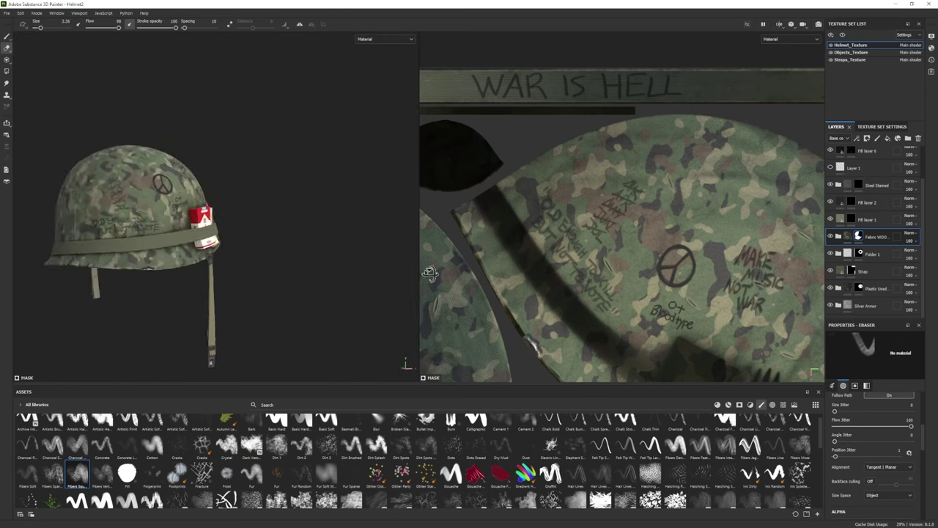
scroll(310, 307, "up", 5)
- Select the fill layer inside Silver Armor and expand the Silver Armor layer group
key("1")
scroll(279, 287, "down", 5)
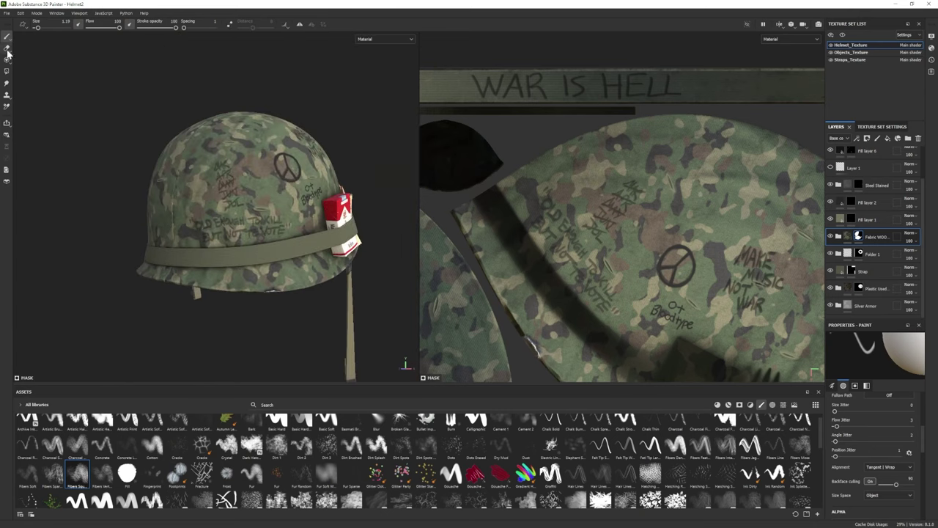
left_click(838, 304)
scroll(872, 235, "down", 3)
left_click(863, 308)
- Erase worn fiber-brush patches along the Fabric WOO camo's lower rim so the graffiti fades
left_click_drag(279, 220, 220, 220, "alt")
left_click(858, 275)
scroll(321, 243, "up", 5)
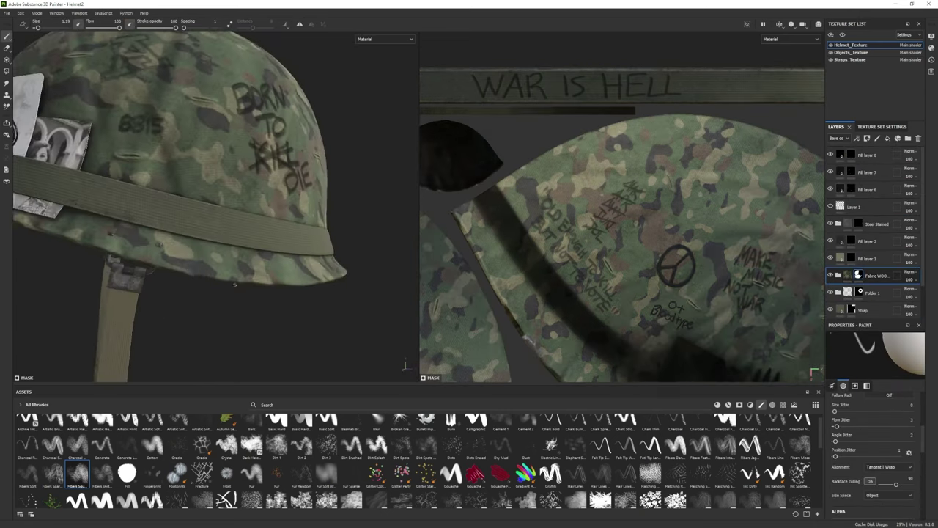
mouse_move(321, 242)
left_mouse_down("alt")
mouse_move(383, 247)
mouse_move(220, 211)
mouse_move(270, 307)
mouse_move(227, 279)
mouse_move(167, 203)
mouse_move(220, 235)
mouse_move(255, 180)
mouse_move(176, 198)
mouse_move(197, 217)
mouse_move(176, 264)
mouse_move(189, 279)
mouse_move(227, 284)
left_mouse_up("alt")
key("2")
scroll(236, 206, "down", 4)
left_click(872, 274)
key("1")
key("2")
scroll(176, 264, "up", 3)
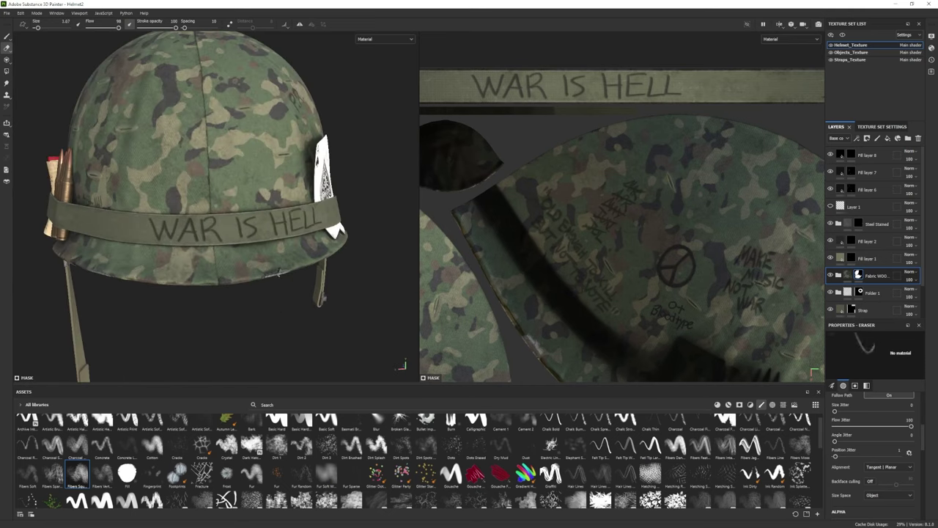
left_click_drag(279, 268, 267, 250, "alt")
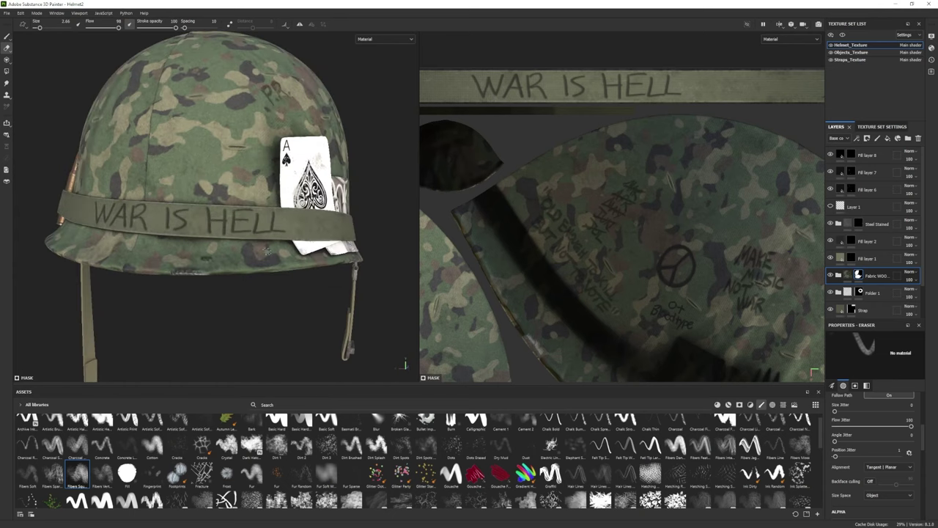
mouse_move(195, 255)
left_mouse_down("alt")
mouse_move(178, 296)
mouse_move(197, 272)
left_mouse_up("alt")
- Add a mask to the Base layer inside Silver Armor
scroll(873, 242, "down", 5)
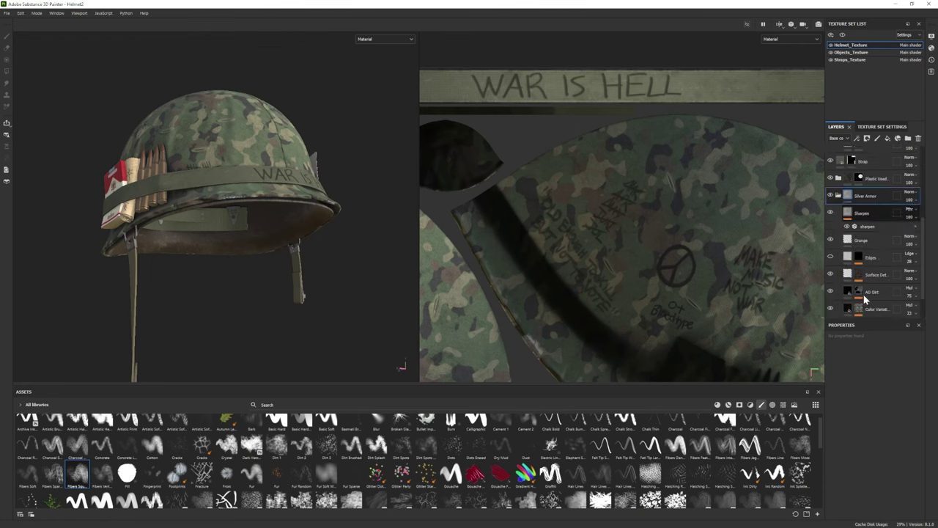
left_click(858, 303)
right_click(865, 304)
left_click(861, 30)
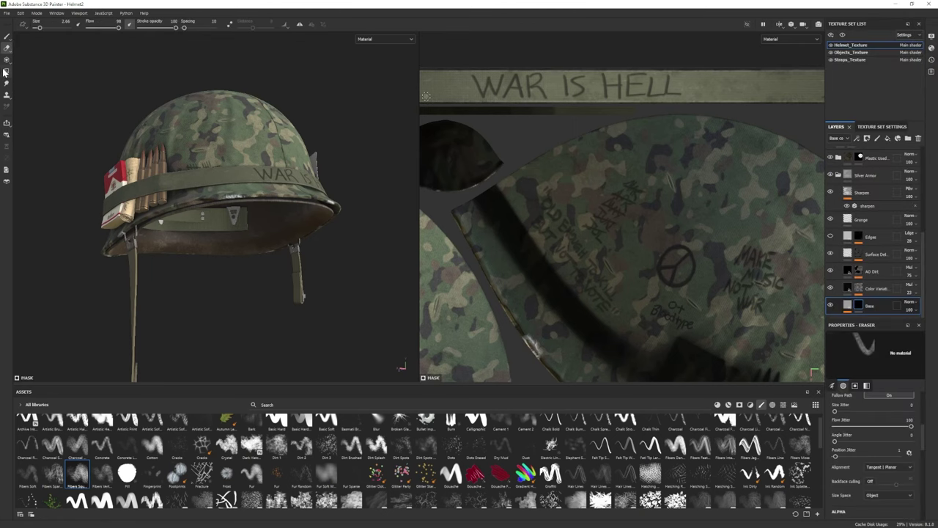
left_click_drag(165, 176, 172, 192, "alt")
scroll(872, 227, "up", 5)
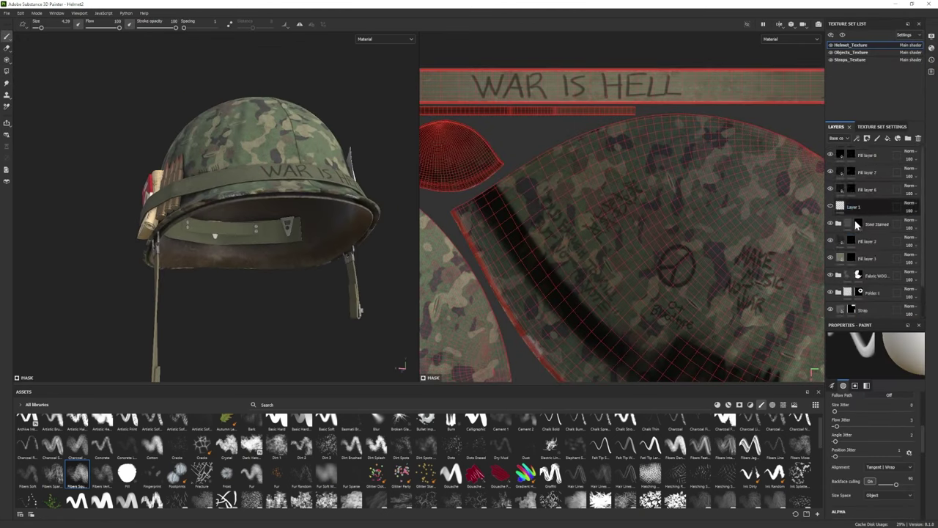
- Drag the Rubber Dry material onto the top of the Helmet_Texture layer stack
left_click(727, 404)
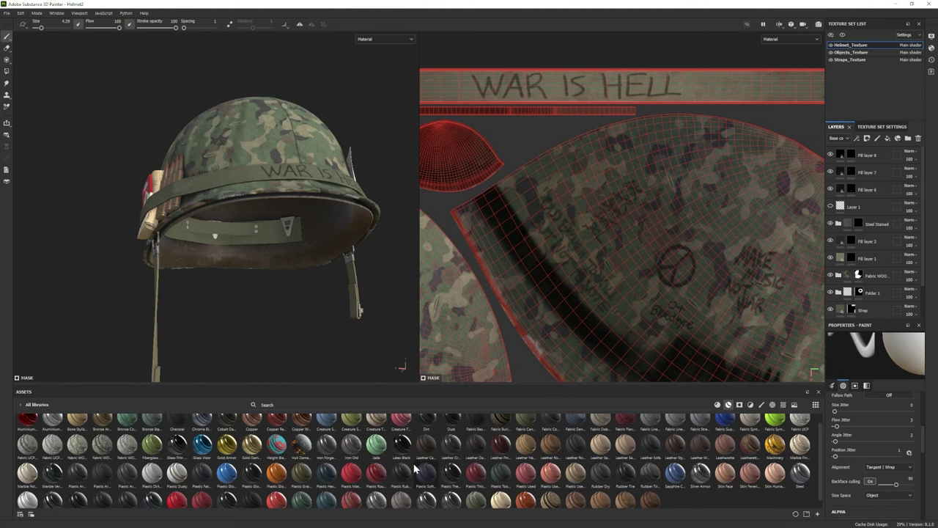
left_click_drag(600, 473, 867, 159)
key("4")
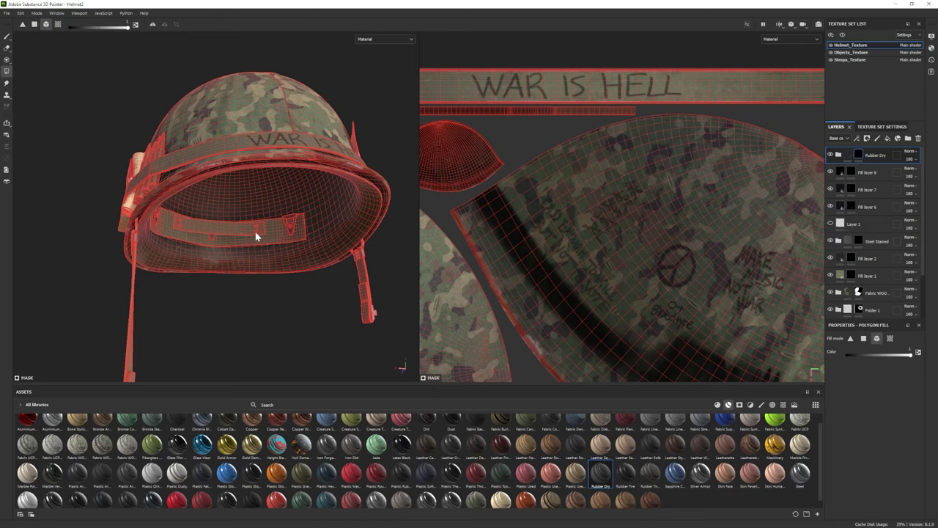
key("1")
- Frame the helmet from the side and switch to the Straps_Texture set
scroll(135, 271, "down", 3)
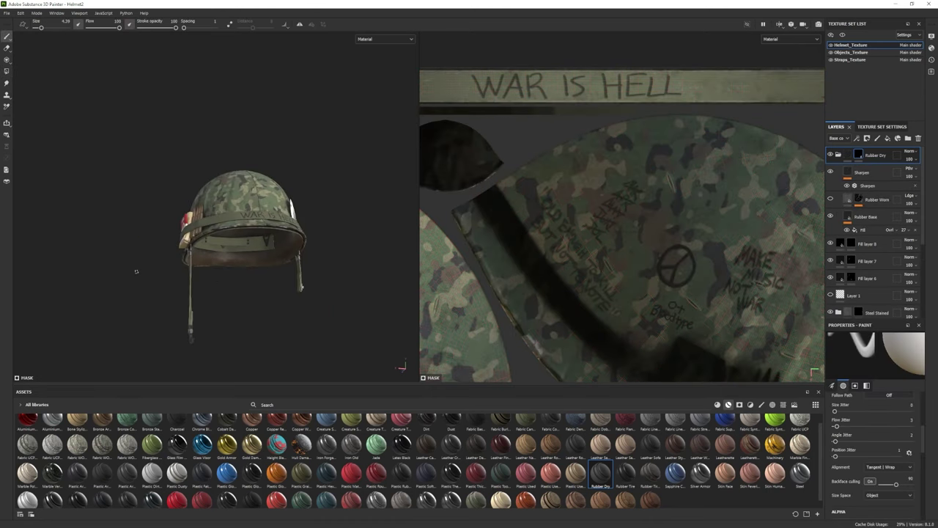
left_click_drag(136, 271, 241, 318, "alt")
right_click_drag(224, 314, 293, 274, "alt")
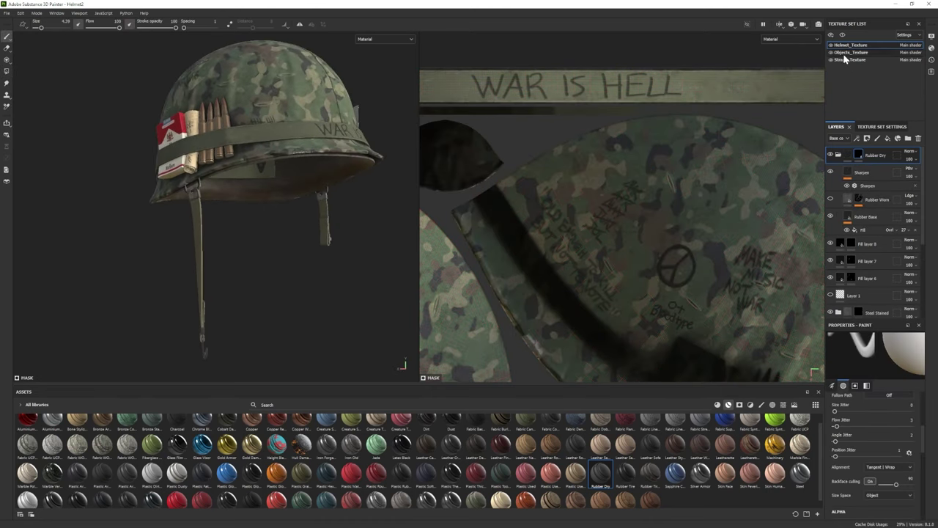
middle_click_drag(249, 257, 348, 254)
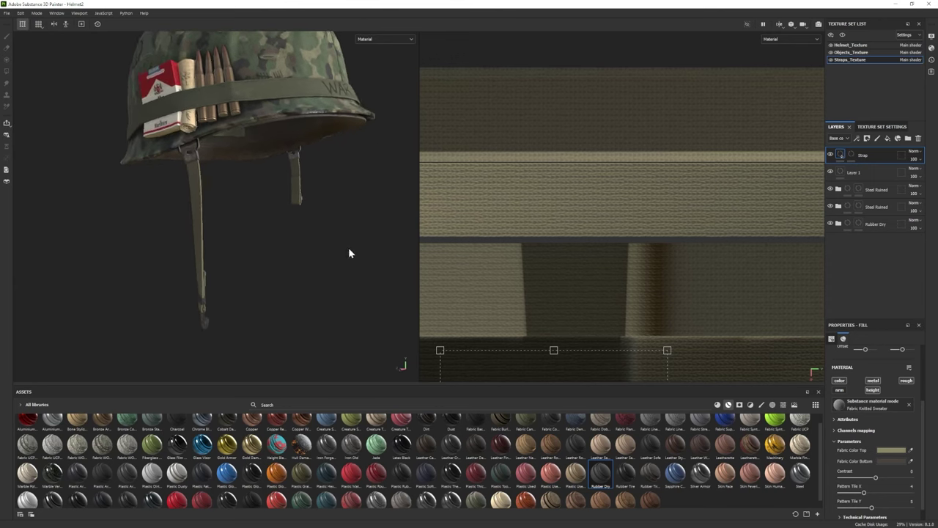
- Add a fill layer to the straps masked by the Oxidation grunge at Global Balance 0.68
left_click(887, 138)
left_click(739, 404)
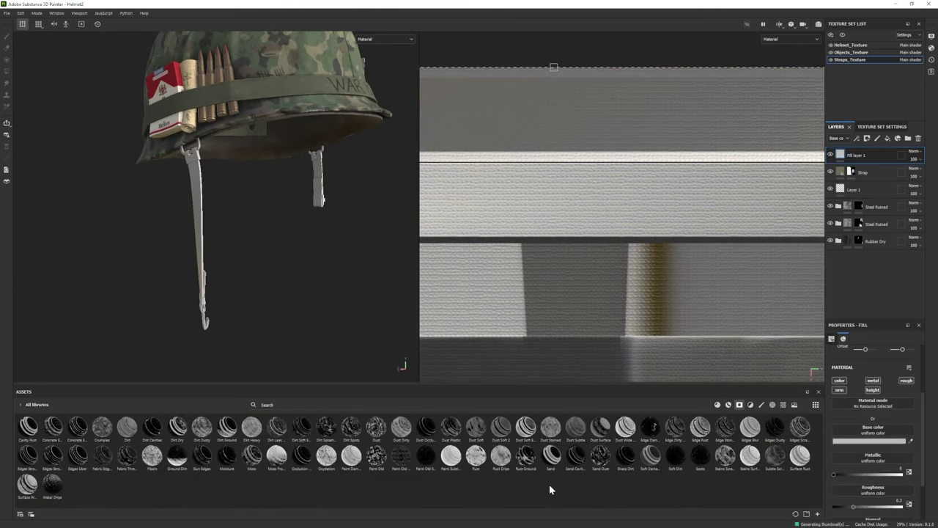
left_click_drag(327, 455, 862, 155)
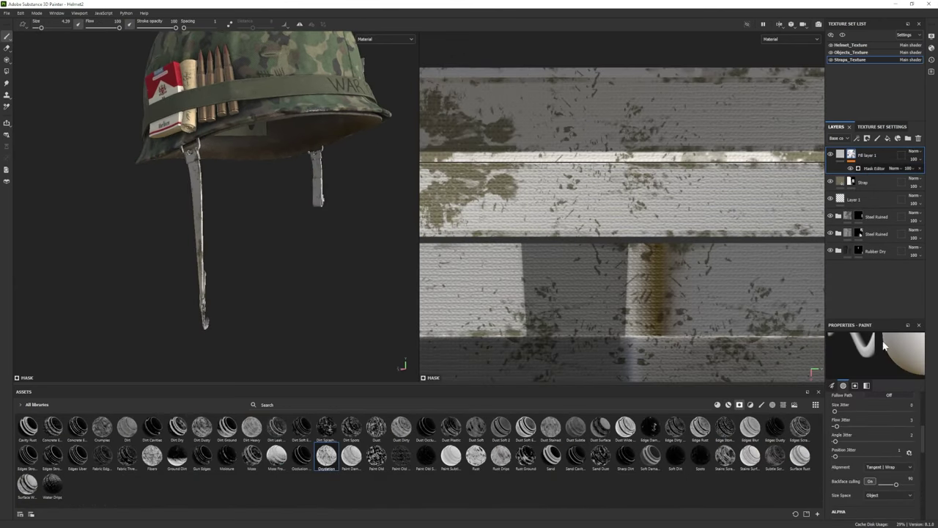
mouse_move(873, 420)
left_mouse_down()
mouse_move(863, 421)
mouse_move(891, 420)
left_mouse_up()
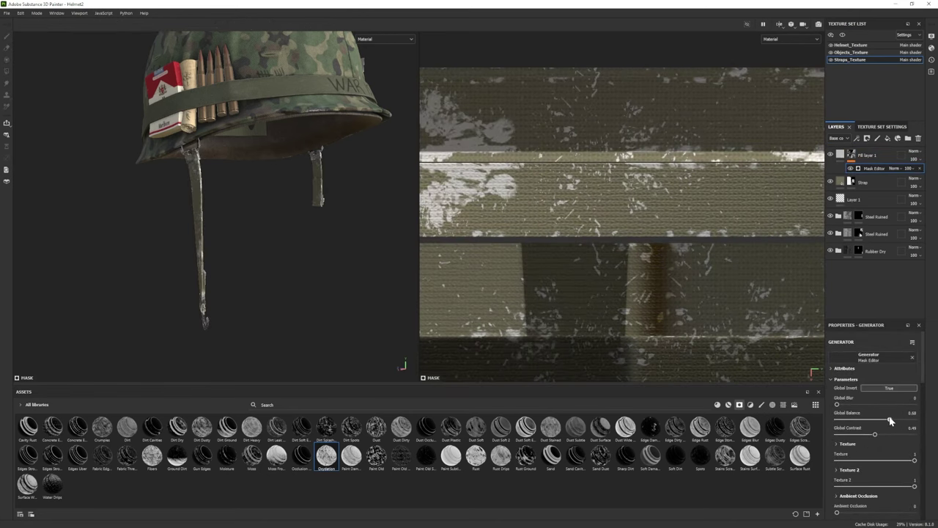
- Give the grime fill a dark base colour and higher roughness
left_click(865, 156)
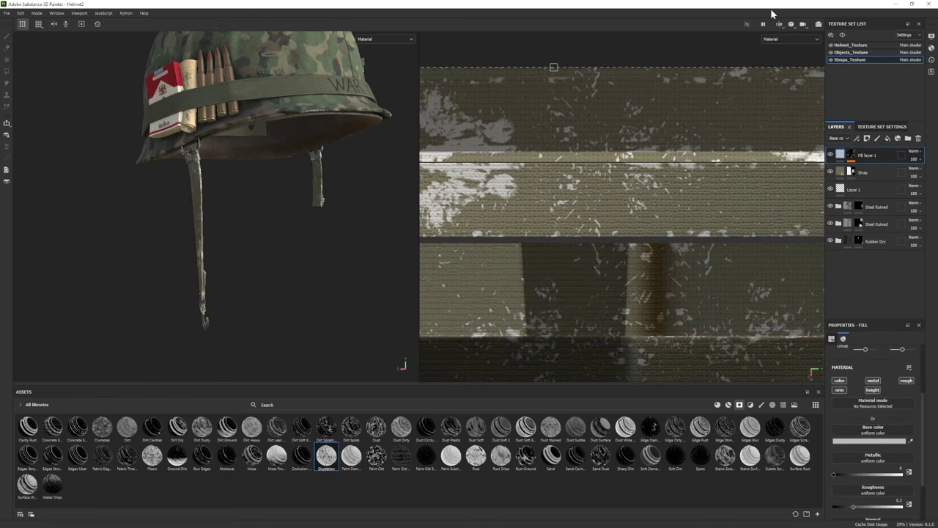
left_click(859, 442)
left_click(858, 442)
left_click_drag(242, 220, 205, 237, "alt")
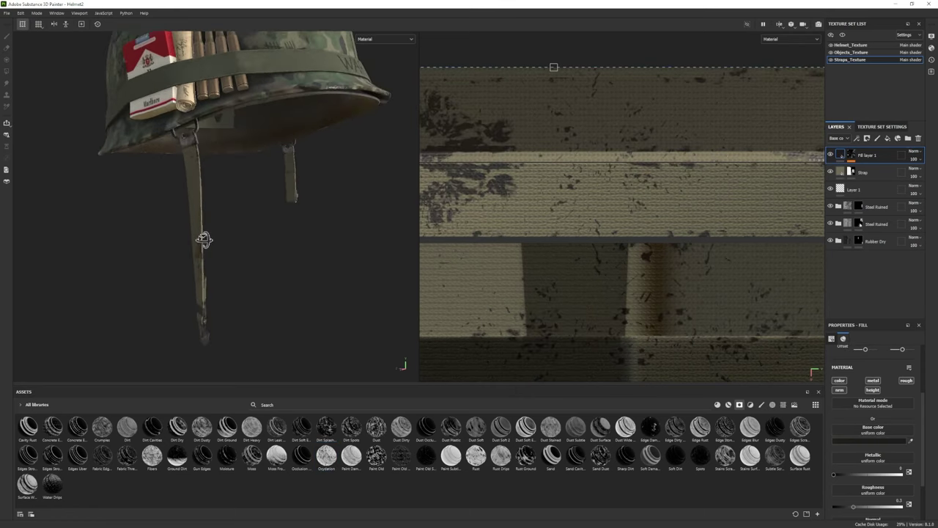
left_click_drag(852, 505, 894, 504)
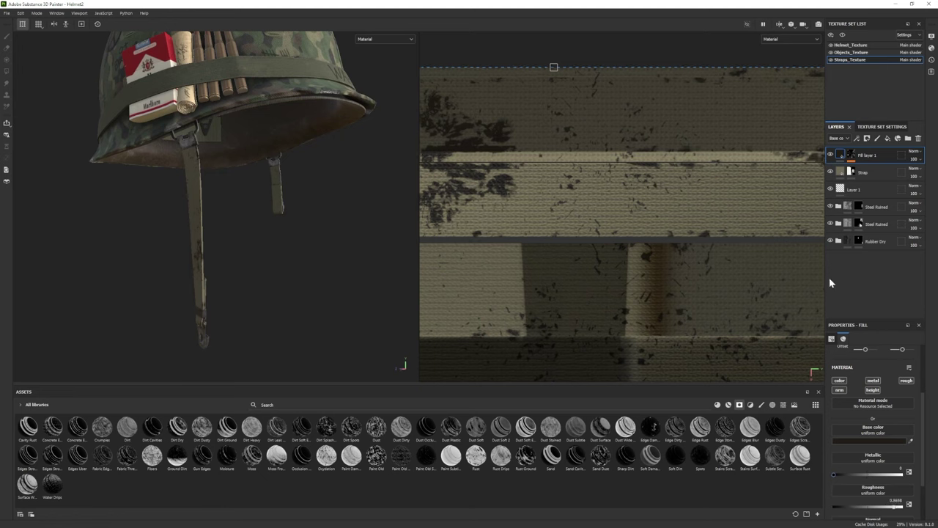
left_click(871, 442)
left_click(871, 442)
- Set the Oxidation mask's Global Balance to 0.8 and add a second strap fill layer
left_click(867, 169)
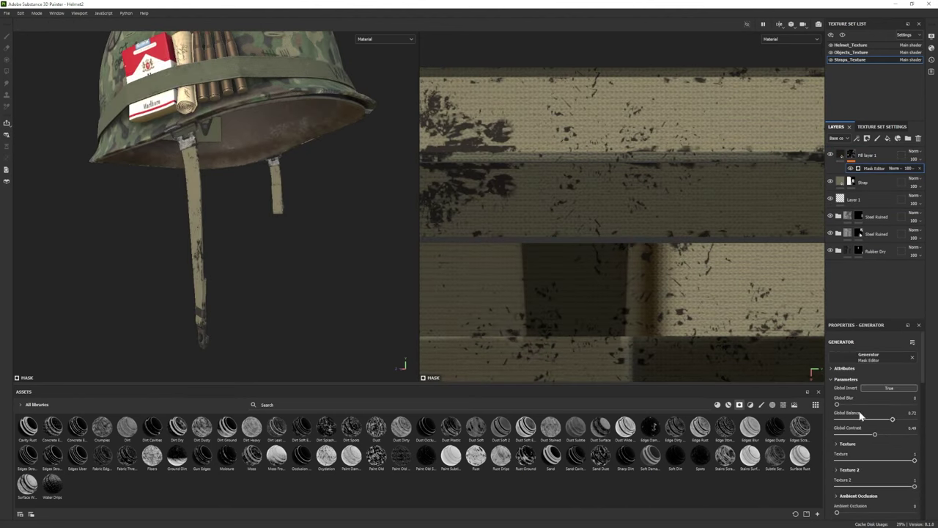
left_click_drag(892, 419, 901, 421)
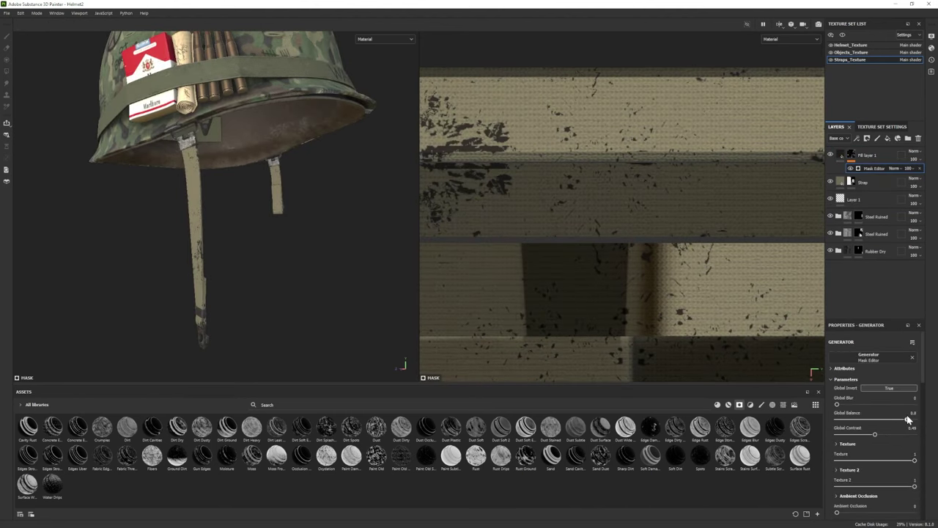
left_click_drag(901, 420, 904, 421)
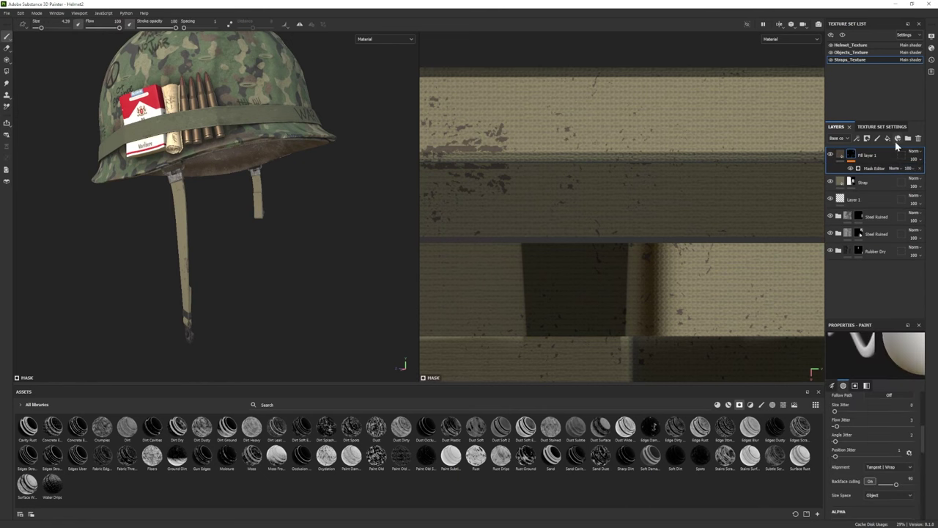
left_click(859, 440)
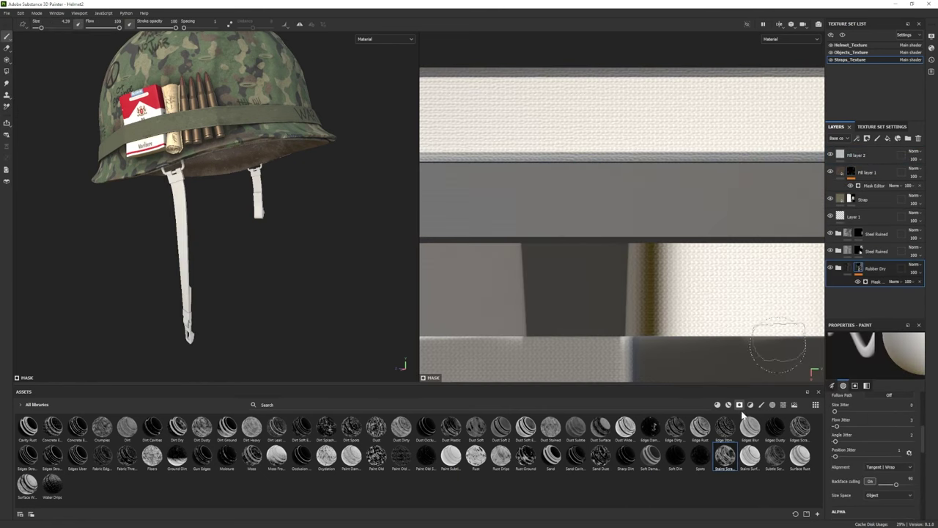
- Apply a scratch smart mask to Fill layer 2 for beige edge wear and tune it
left_click_drag(743, 415, 861, 159)
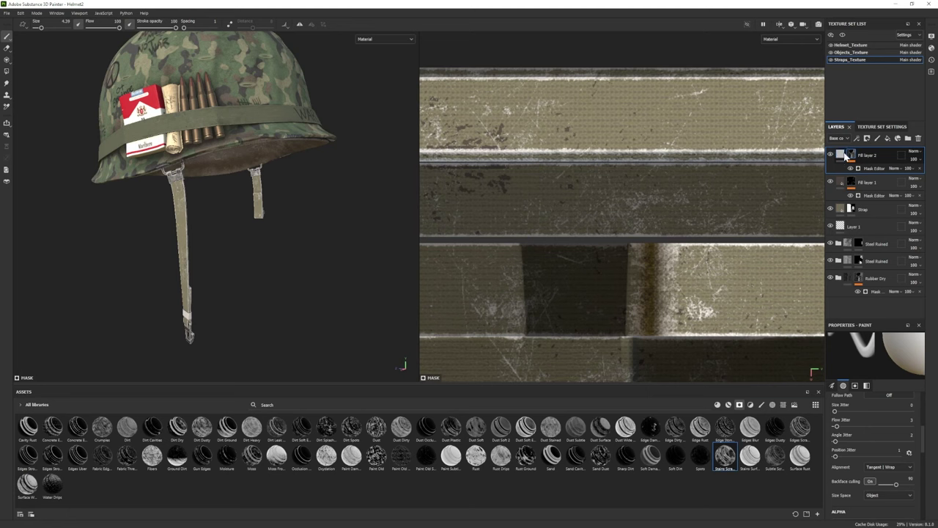
key("ctrl+z")
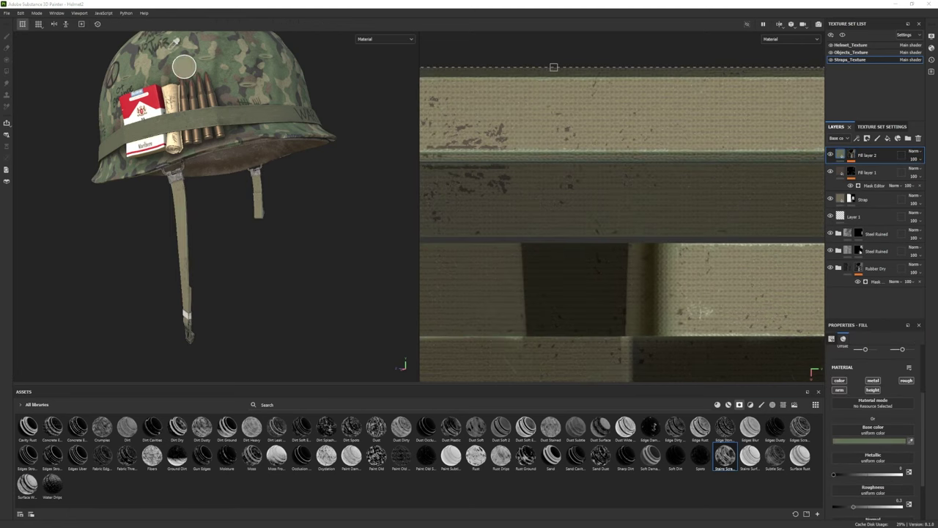
key("ctrl+z")
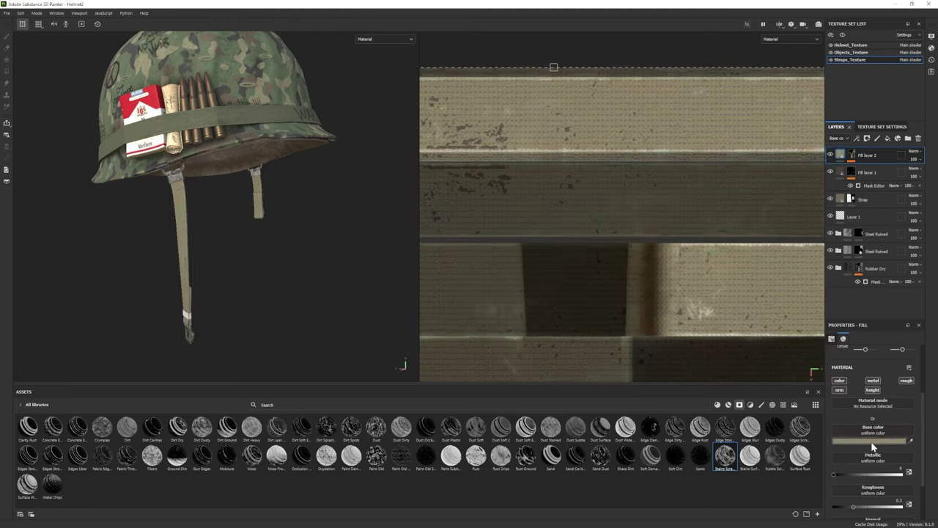
key("ctrl+z")
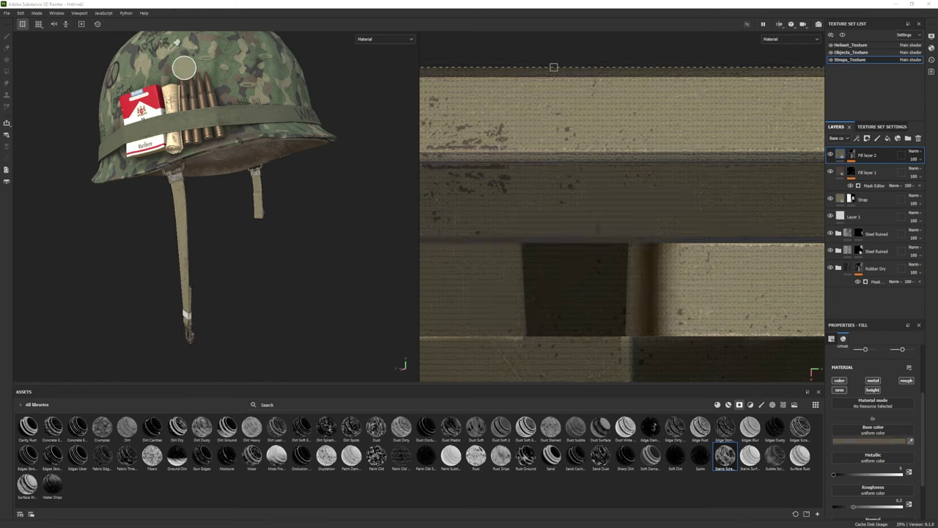
key("ctrl+y")
key("ctrl+y")
key("ctrl+y")
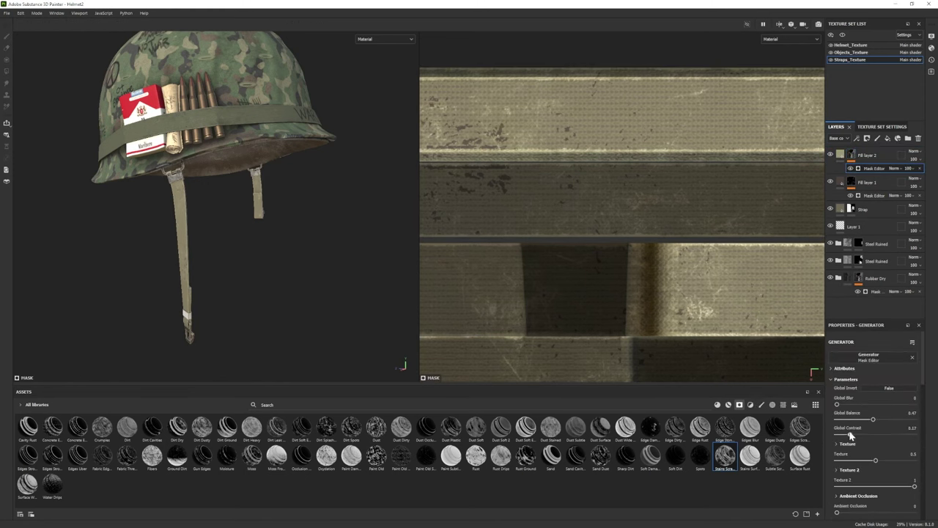
scroll(894, 490, "down", 2)
left_click_drag(907, 493, 897, 494)
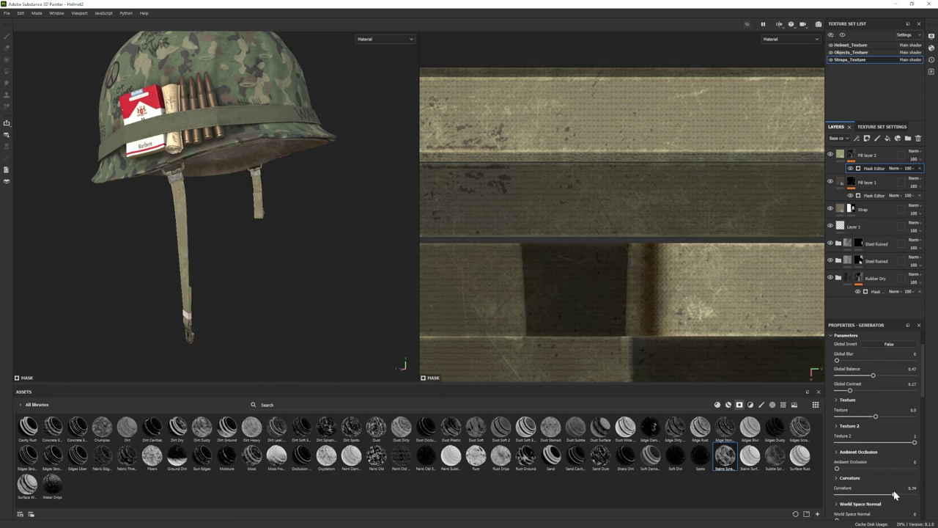
- Group both strap fill layers into Folder 1 and give it a black mask
left_click_drag(169, 253, 225, 253, "alt")
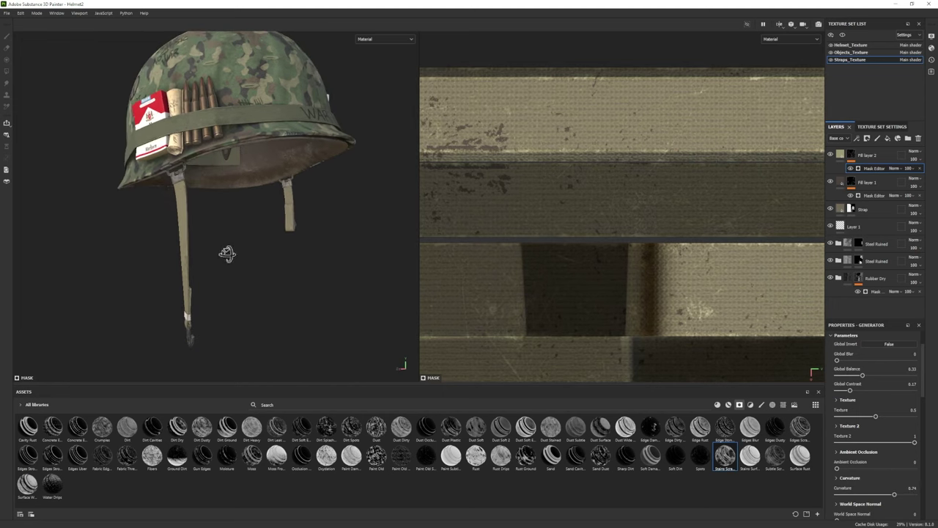
key("ctrl+z")
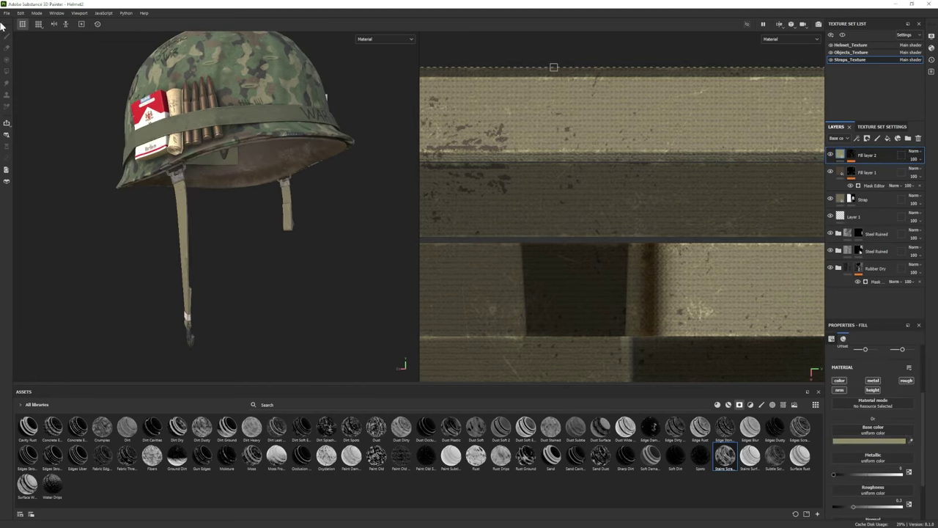
key("ctrl+y")
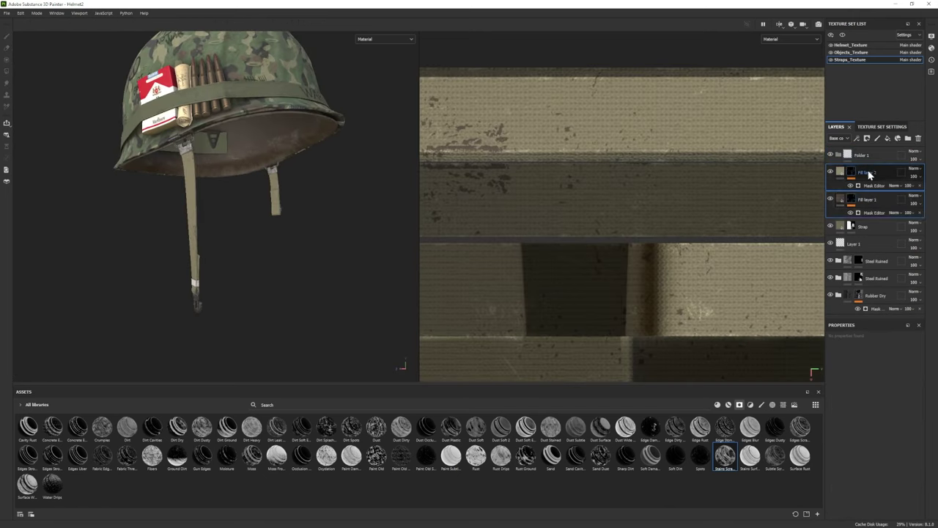
right_click(883, 152)
left_click(887, 169)
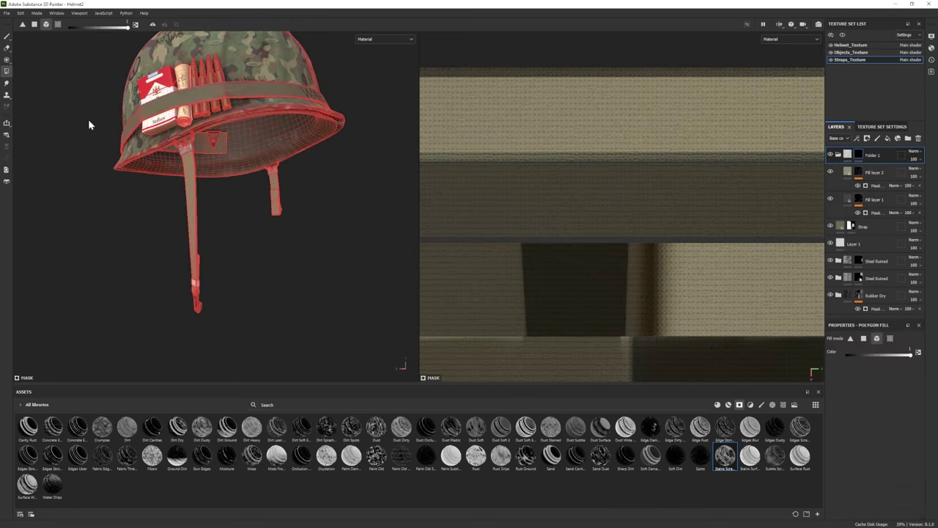
- Place the Rubber Dry material at the top of the strap layer stack, inspecting the chin strap
left_click(7, 35)
left_click_drag(272, 266, 205, 209, "alt")
left_click_drag(850, 297, 870, 150)
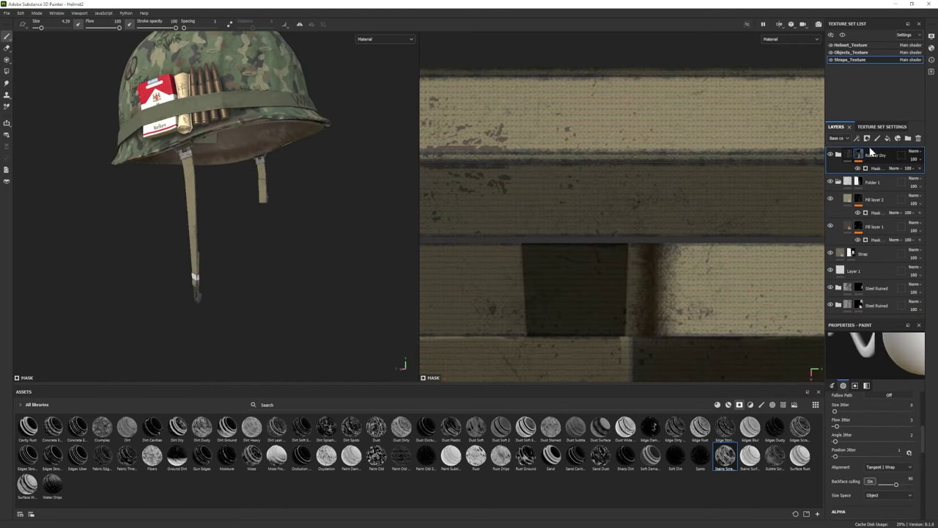
left_click_drag(273, 258, 237, 259, "alt")
right_click_drag(236, 260, 348, 205, "alt")
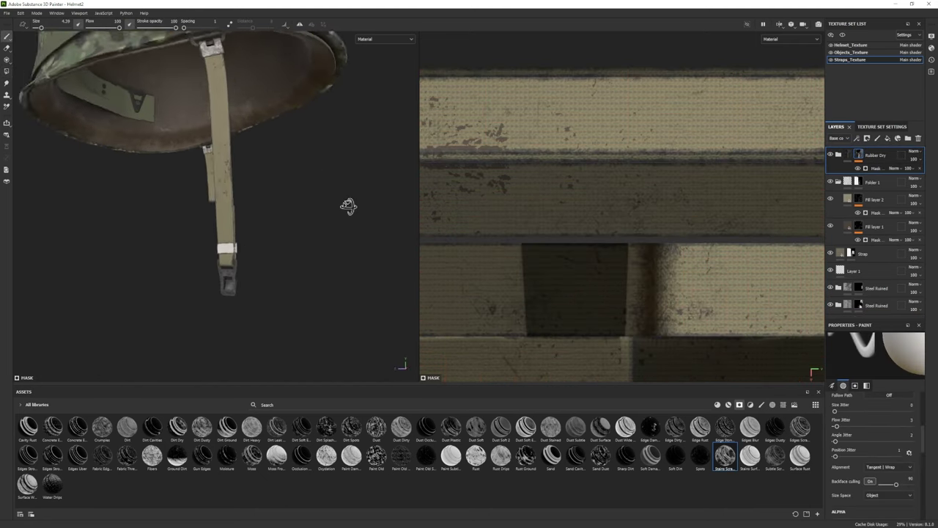
left_click_drag(347, 205, 241, 229, "alt")
left_click(728, 404)
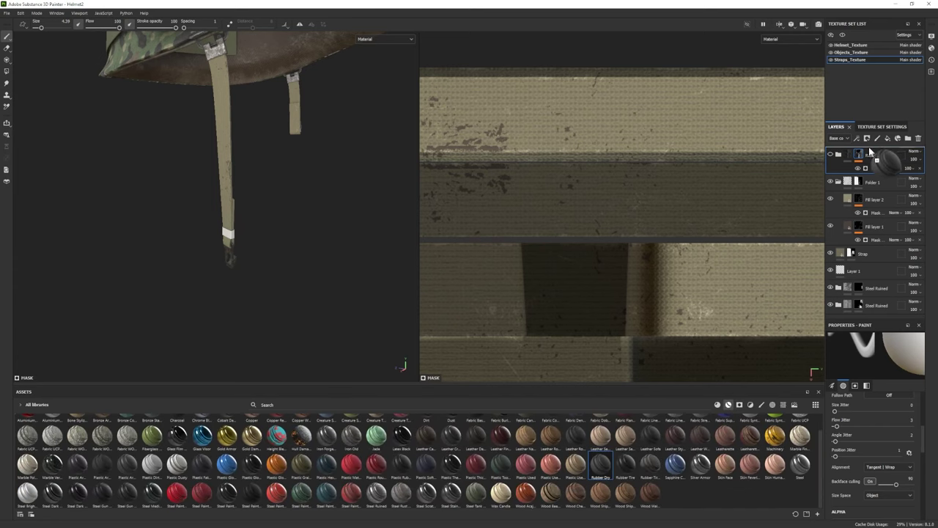
left_click_drag(871, 151, 220, 206)
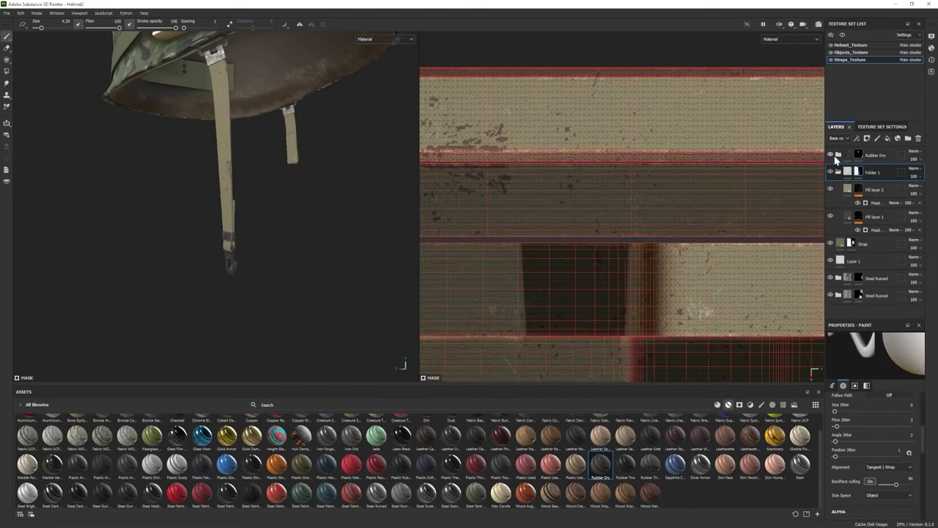
- Raise the Rubber Worn mask's Global Balance to 0.34, then select the Strap layer
left_click(837, 155)
left_click(874, 212)
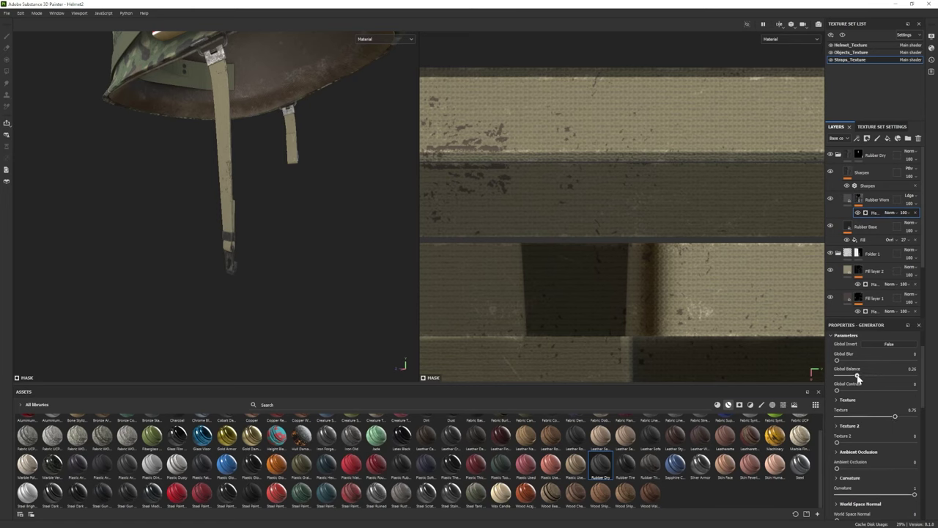
left_click_drag(858, 377, 863, 375)
left_click_drag(264, 235, 153, 244, "alt")
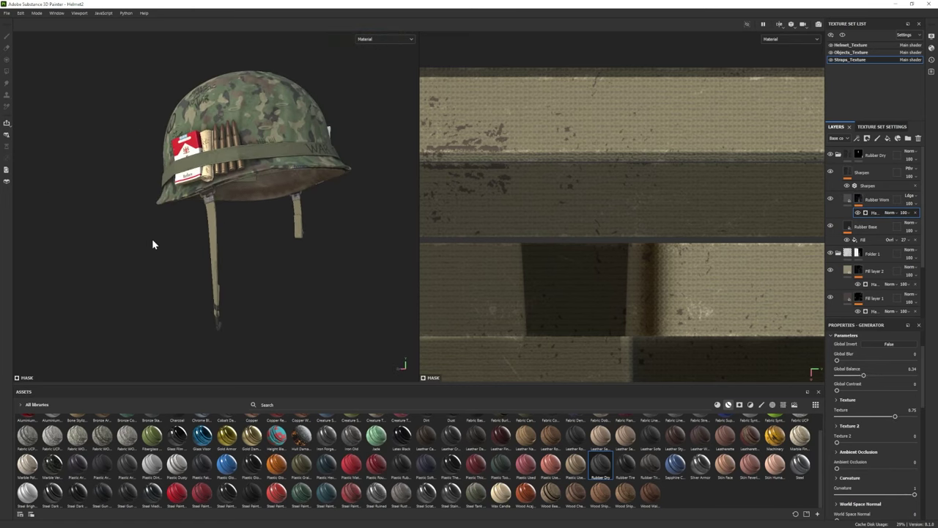
left_click(838, 155)
left_click(850, 189)
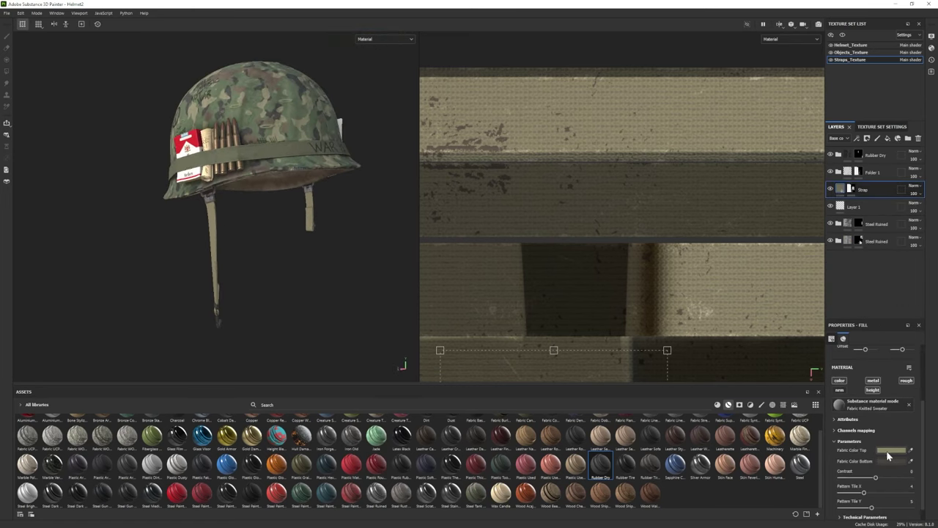
- Save the project and darken the Strap's Fabric Color Top to a deeper olive
left_click(7, 13)
left_click(22, 102)
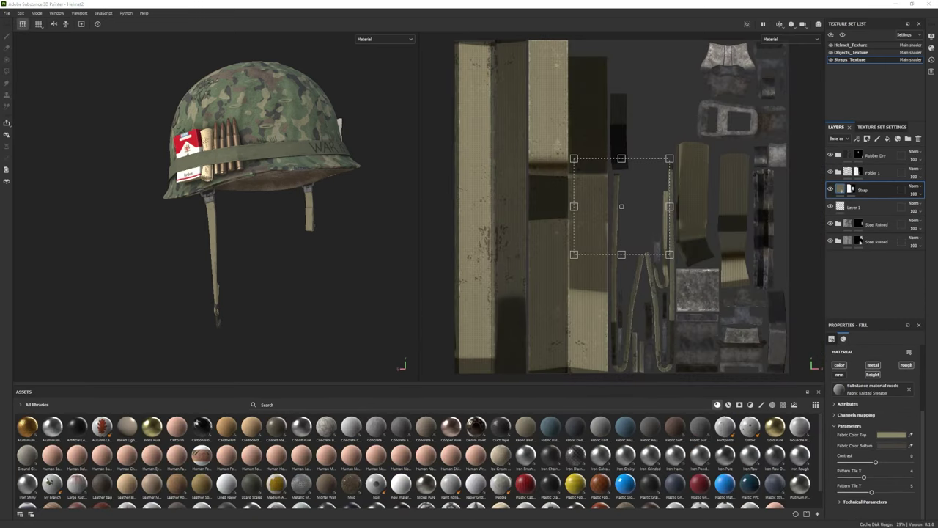
left_click(890, 434)
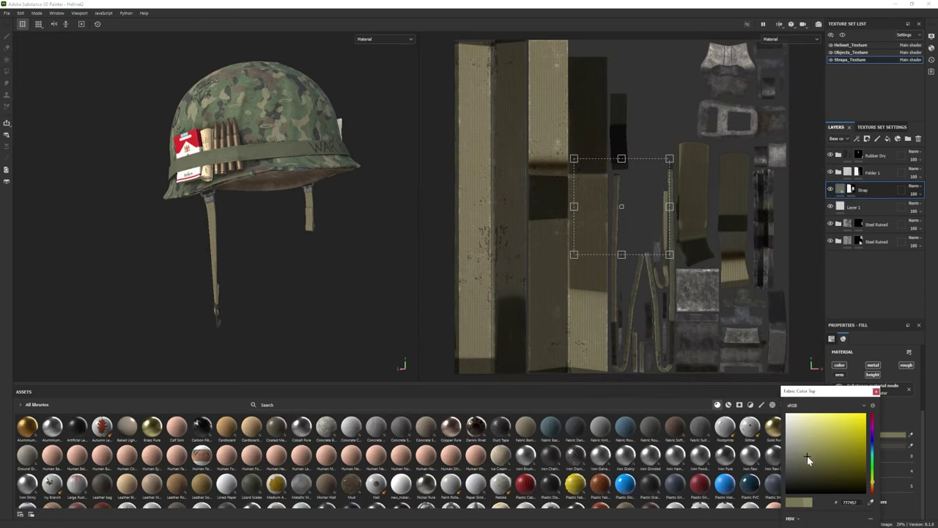
left_click_drag(807, 456, 805, 465)
left_click_drag(308, 286, 161, 220, "alt")
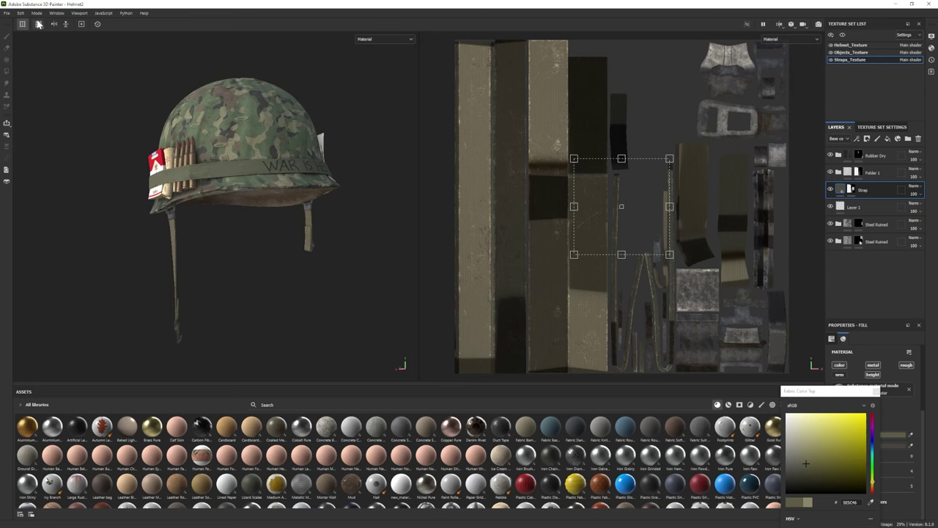
- Render in Iray on a grey background with Soft 1Front 2Backs lighting rotated to 214
left_click(51, 31)
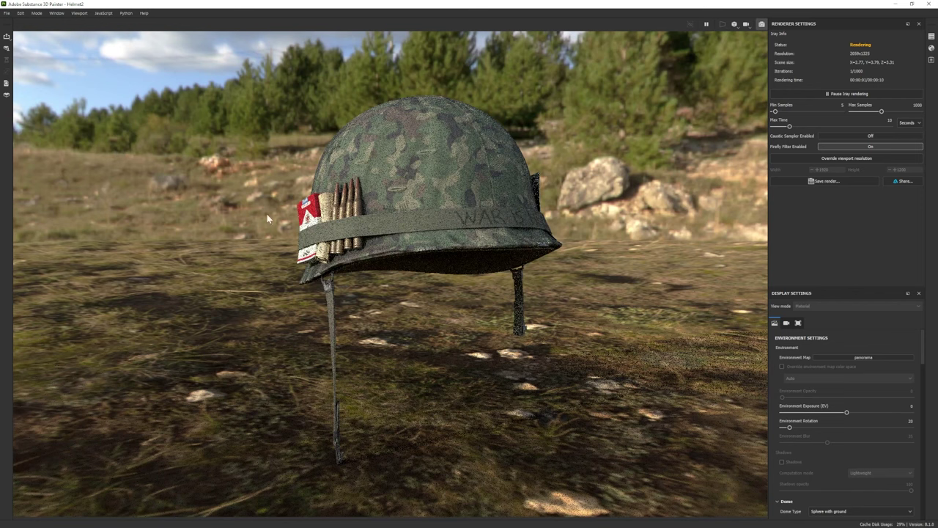
scroll(818, 460, "down", 3)
left_click(783, 465)
left_click_drag(469, 330, 826, 222, "alt")
scroll(889, 397, "up", 4)
left_click(865, 357)
left_click(865, 397)
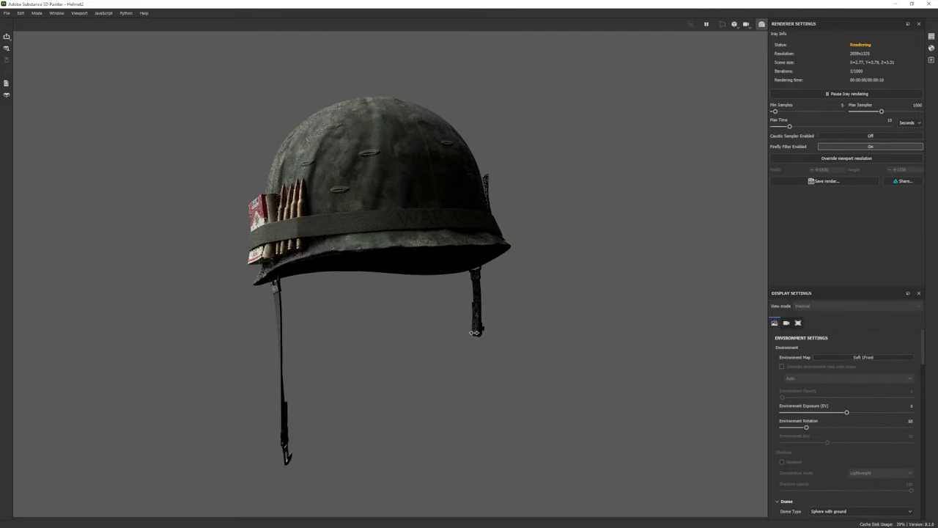
left_click(865, 357)
left_click(842, 407)
right_click_drag(411, 310, 442, 310, "shift")
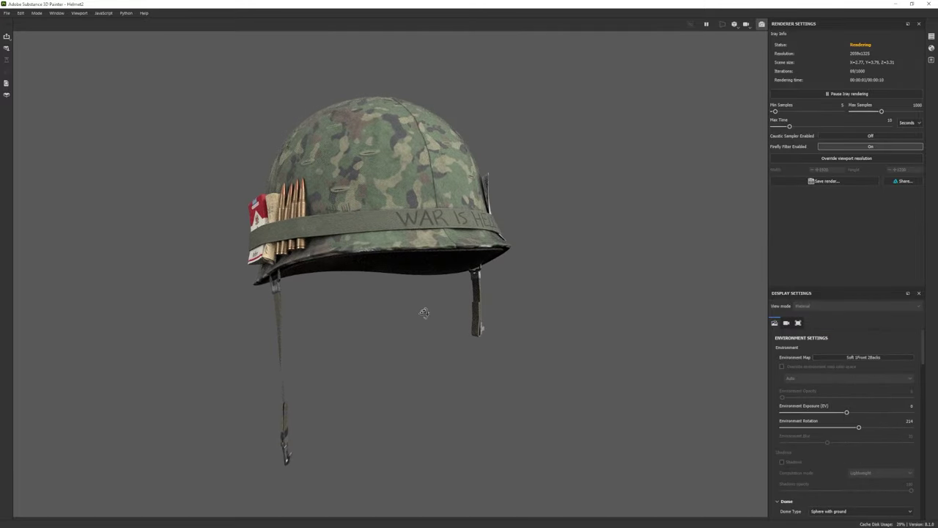
left_click_drag(424, 313, 320, 318, "alt")
- Add a Levels filter to the ace card's Layer 2, adjusting midtones and lowering white output
key("F10")
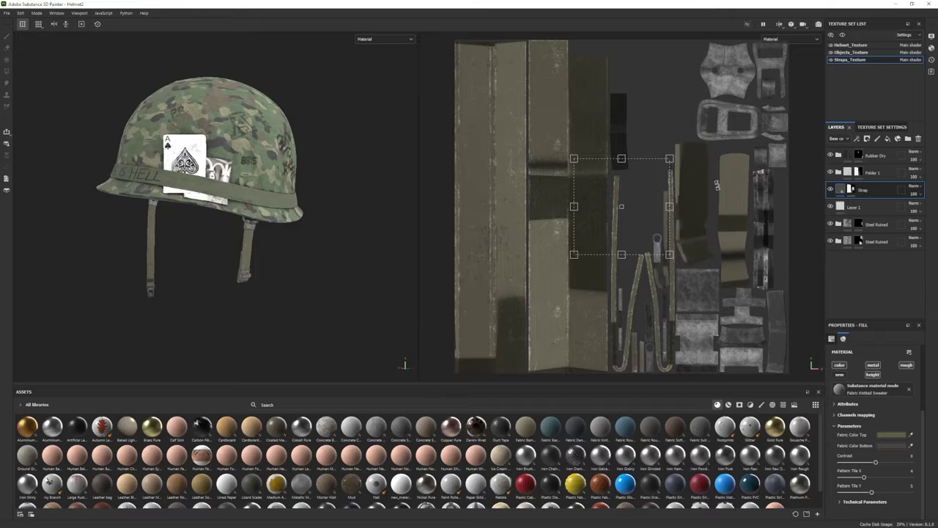
left_click(848, 53)
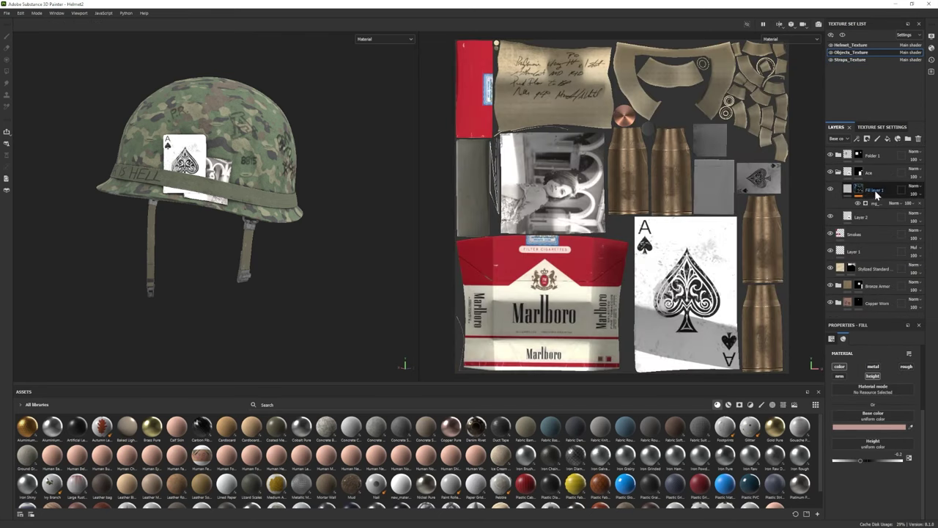
left_click(830, 190)
right_click(869, 218)
left_click(880, 305)
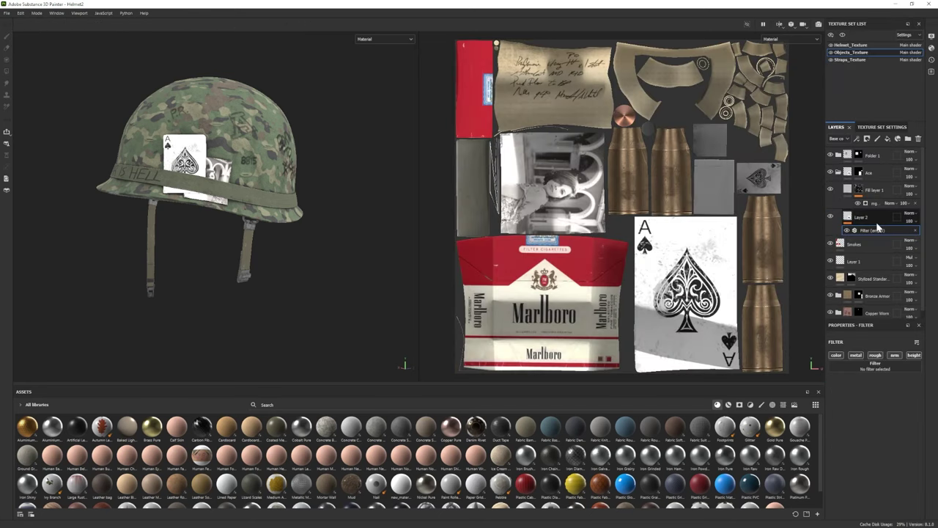
left_click(872, 366)
left_click(913, 231)
left_click(877, 253)
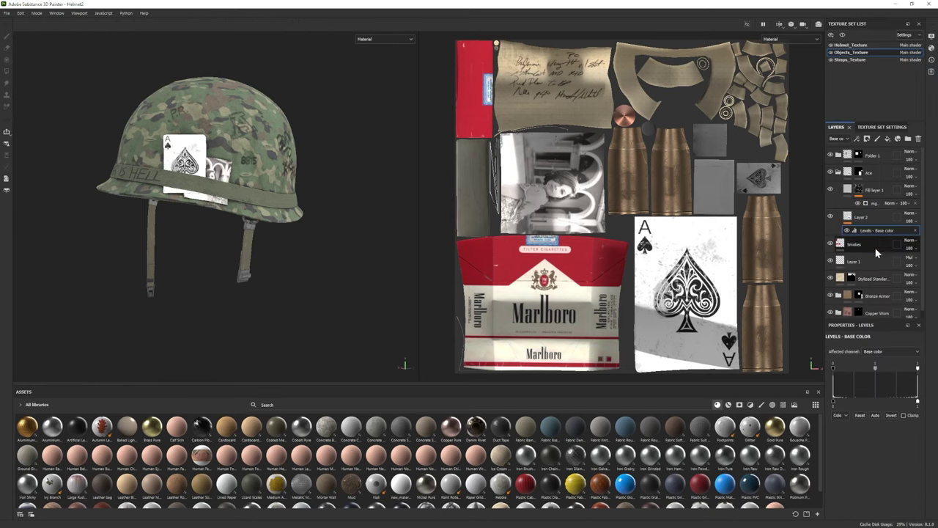
left_click_drag(867, 370, 862, 371)
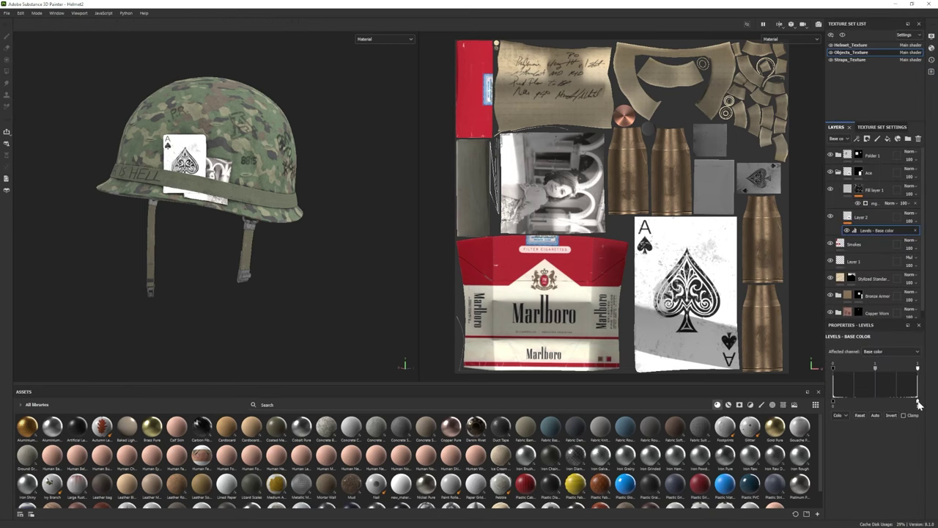
left_click_drag(916, 403, 897, 405)
- Add an olive-grey fill above Layer 2 with an inverted generator mask at Level 0.68
left_click(862, 218)
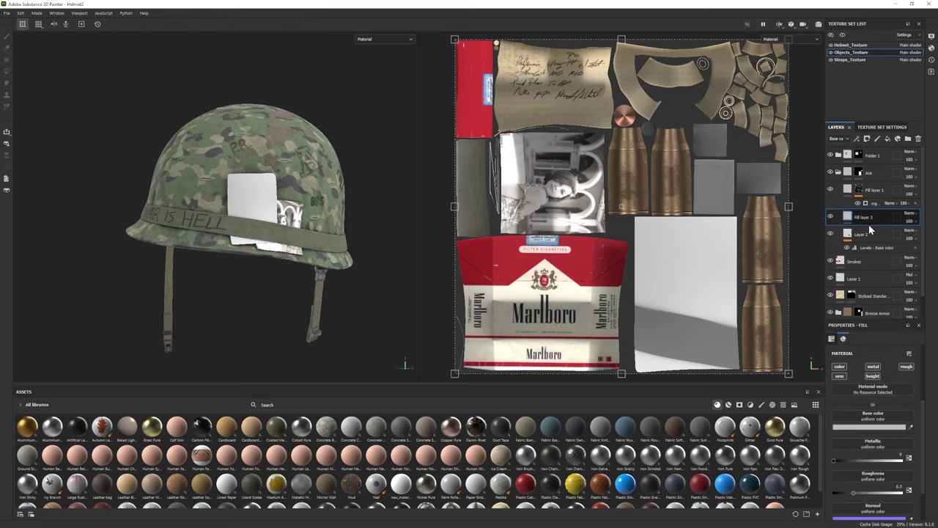
left_click(739, 404)
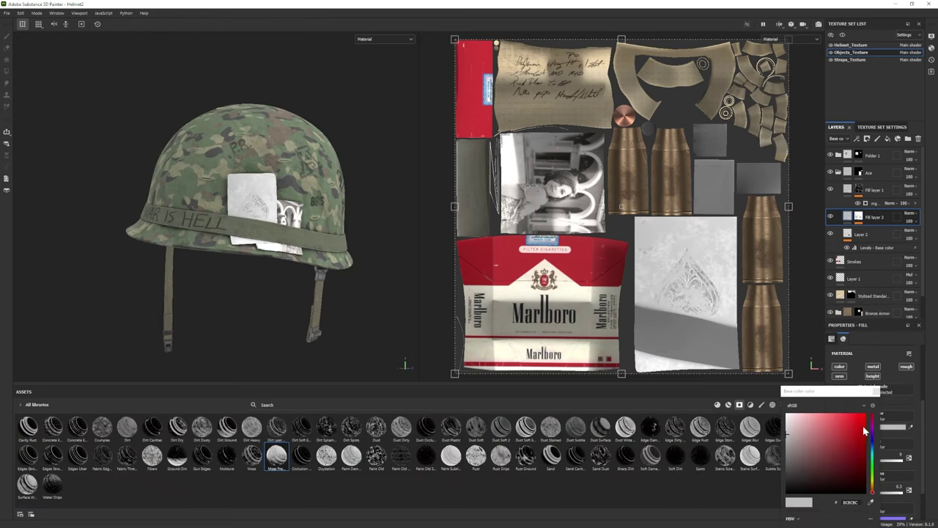
left_click(838, 450)
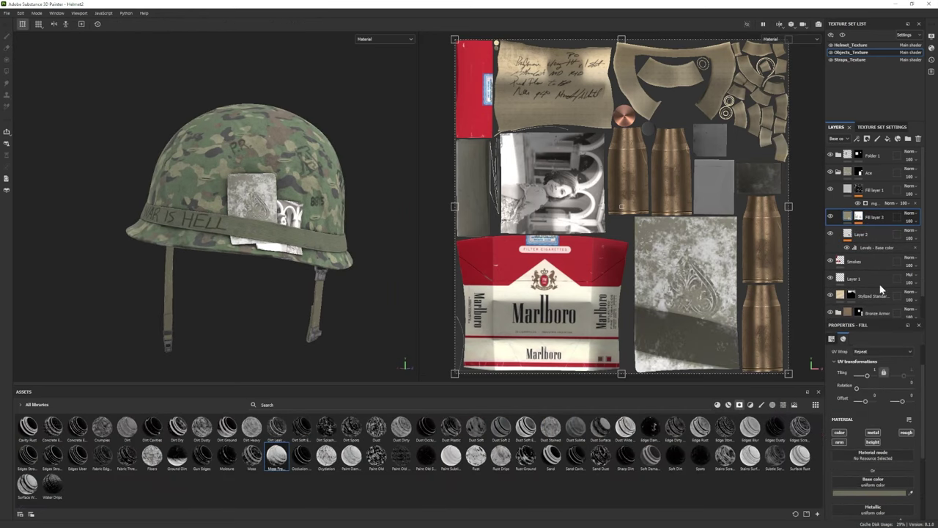
left_click(885, 428)
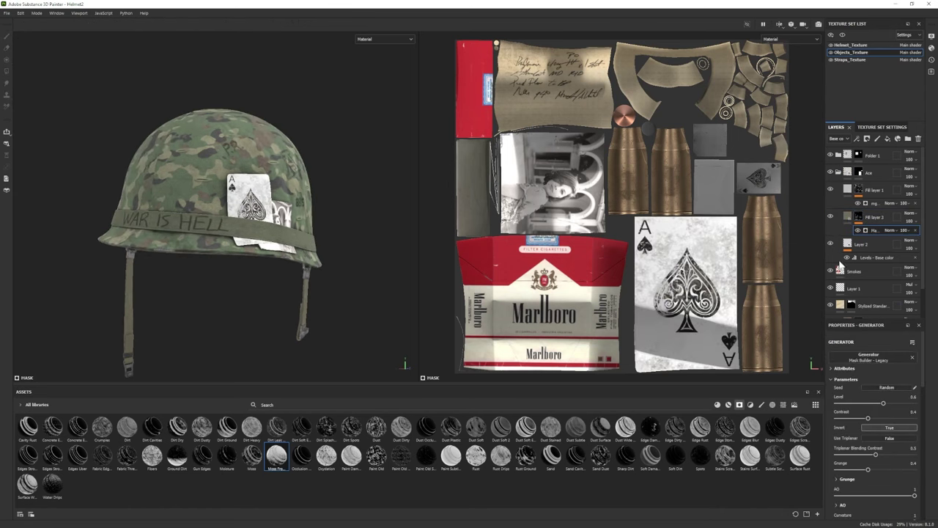
left_click_drag(883, 404, 894, 404)
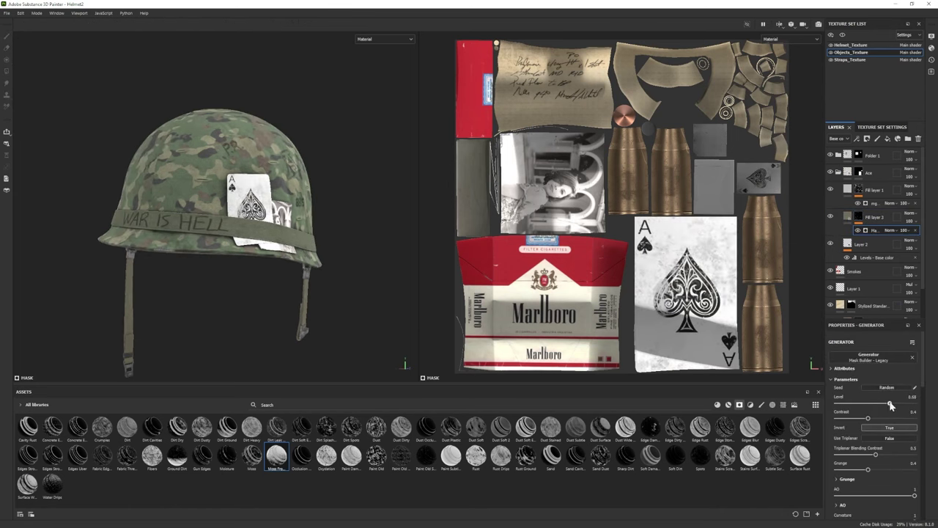
- Check the helmet in the Iray preview, then add Fill layer 9 to Helmet_Texture
left_click_drag(318, 255, 87, 249, "alt")
key("F10")
left_click_drag(364, 258, 404, 266, "alt")
key("F10")
scroll(865, 220, "down", 5)
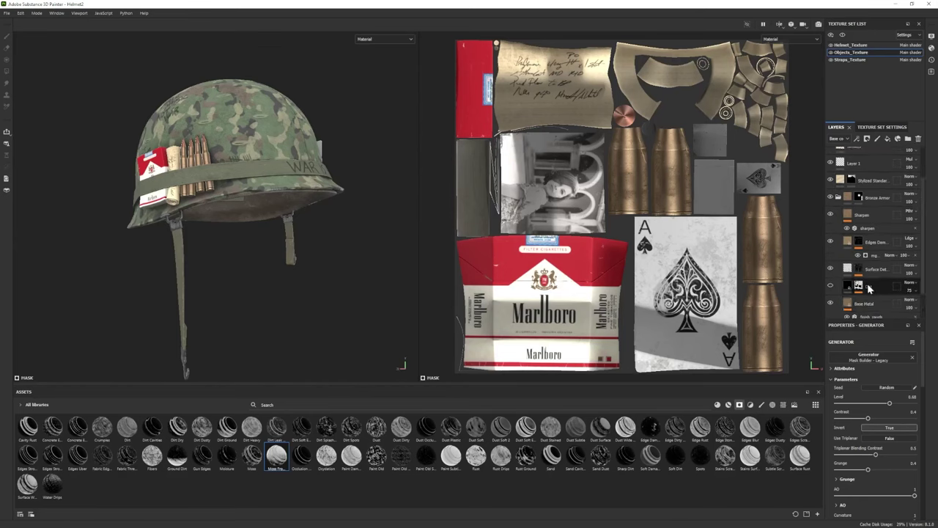
left_click(865, 268)
key("F10")
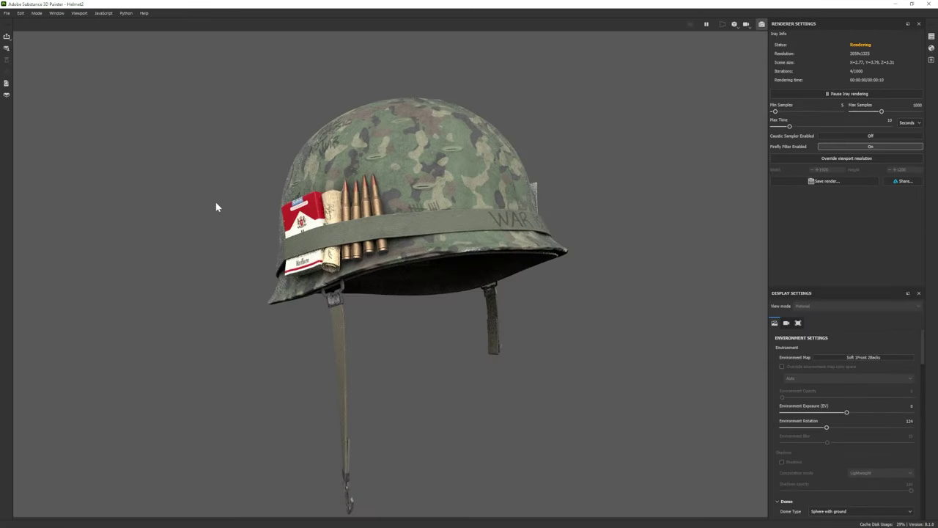
key("F10")
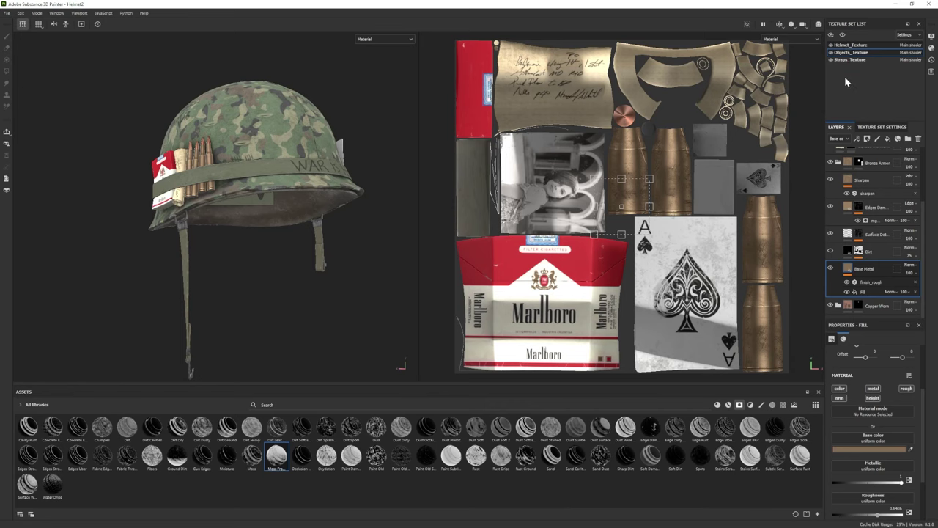
left_click(850, 45)
left_click(887, 138)
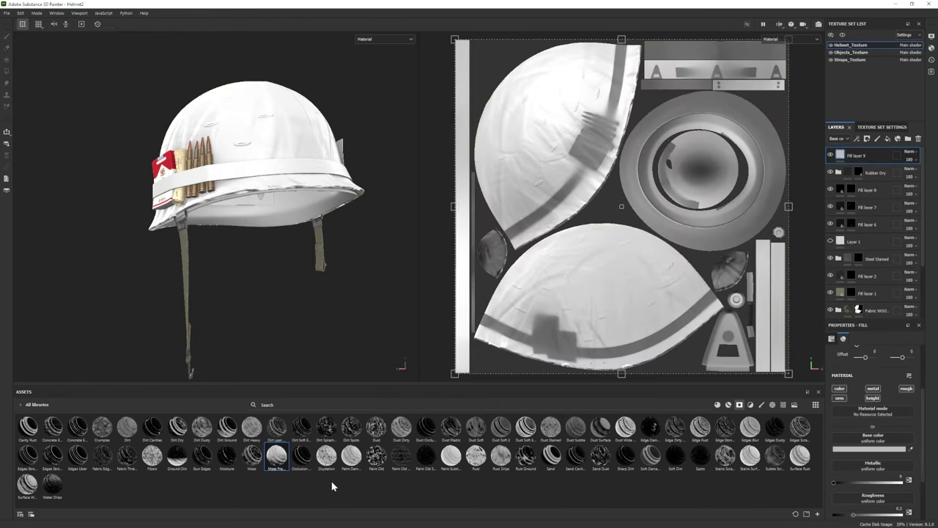
- Mask Fill layer 9 with the Dirt Leak grunge, lowering Balance and rotating it to 22.36
right_click(869, 156)
left_click(879, 183)
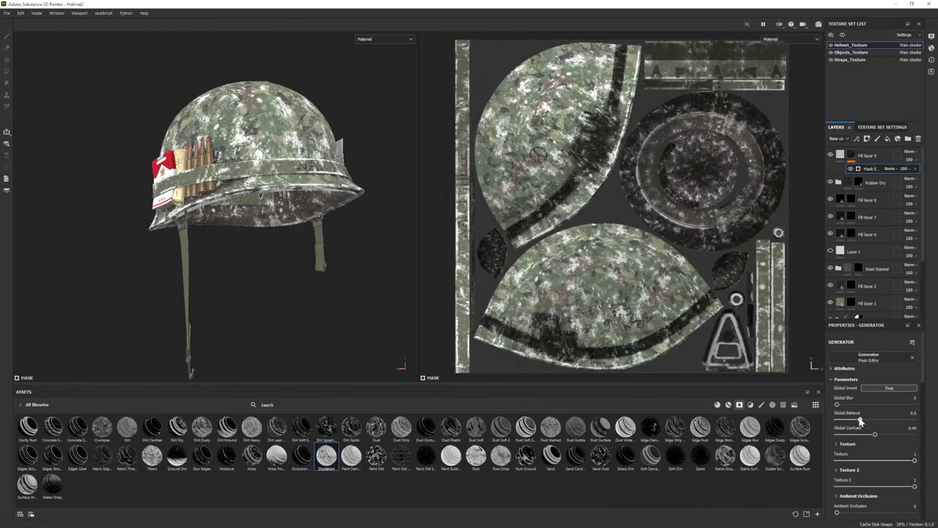
key("1")
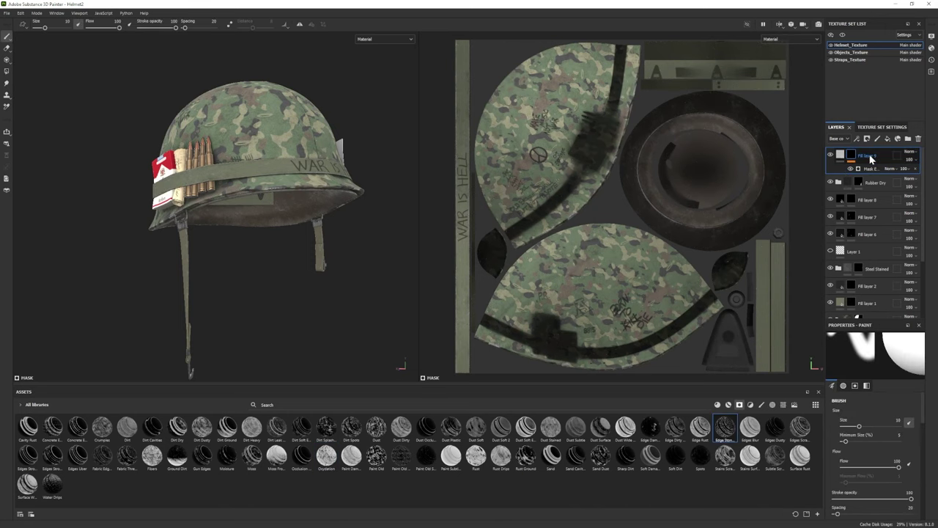
left_click_drag(277, 425, 875, 174)
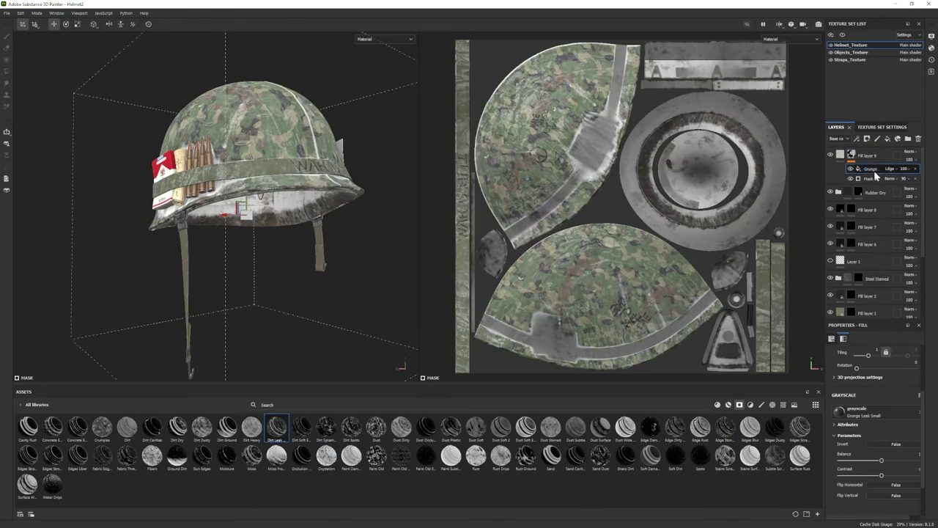
left_click_drag(880, 462, 874, 463)
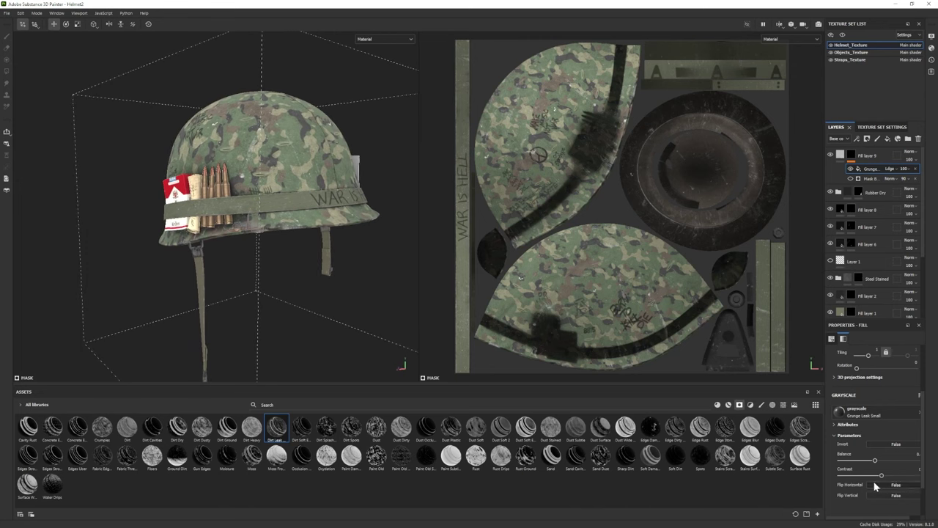
scroll(856, 412, "up", 1)
left_click_drag(856, 411, 859, 411)
scroll(865, 425, "up", 1)
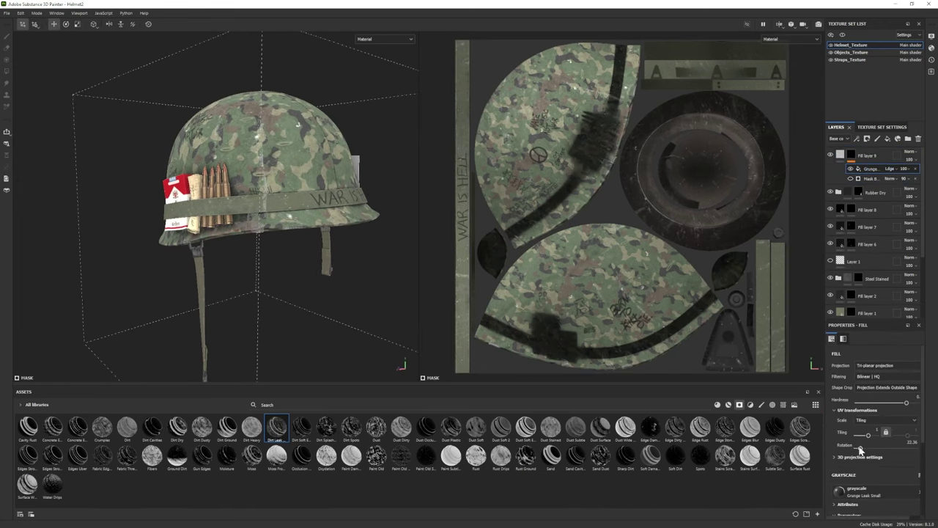
- Give the dirt streaks a dark base colour and preview them in Iray
left_click_drag(308, 271, 139, 273, "alt")
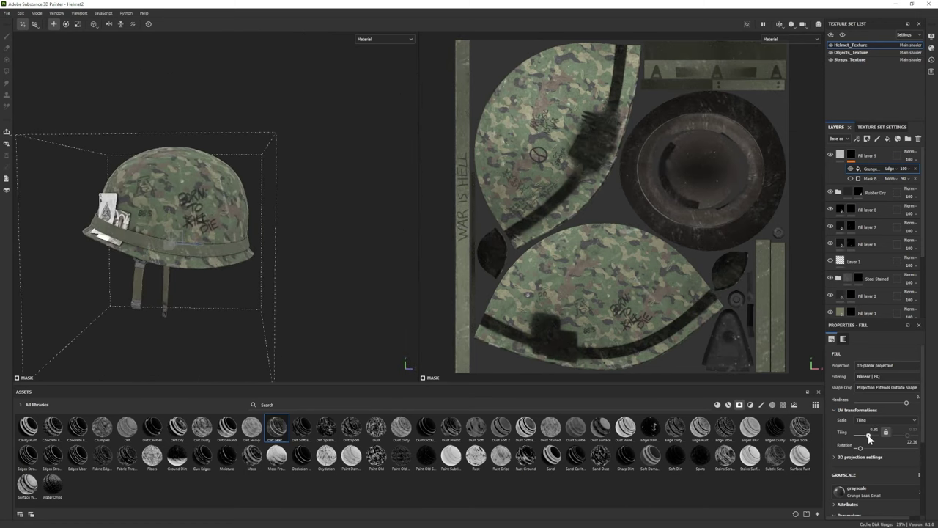
left_click_drag(308, 308, 461, 220, "alt")
left_click(870, 463)
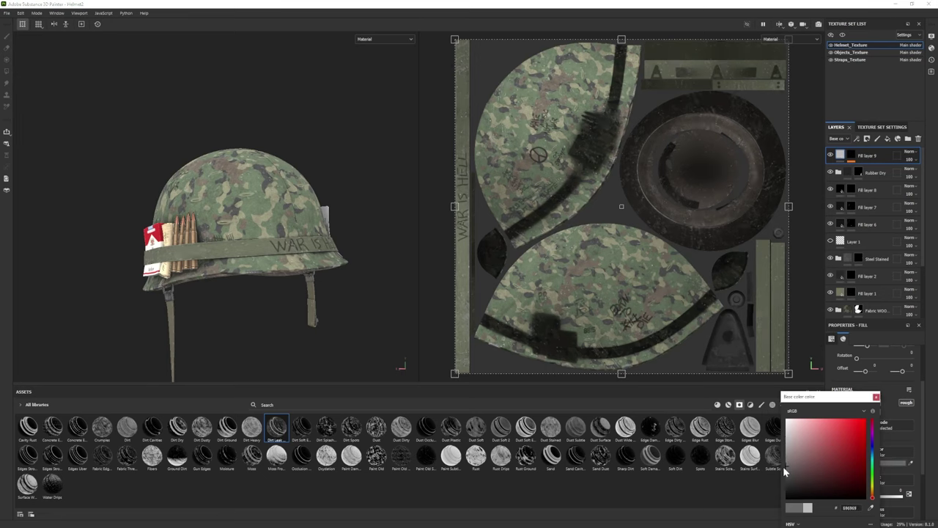
left_click_drag(278, 302, 184, 300, "alt")
left_click(37, 13)
left_click(47, 30)
key("F9")
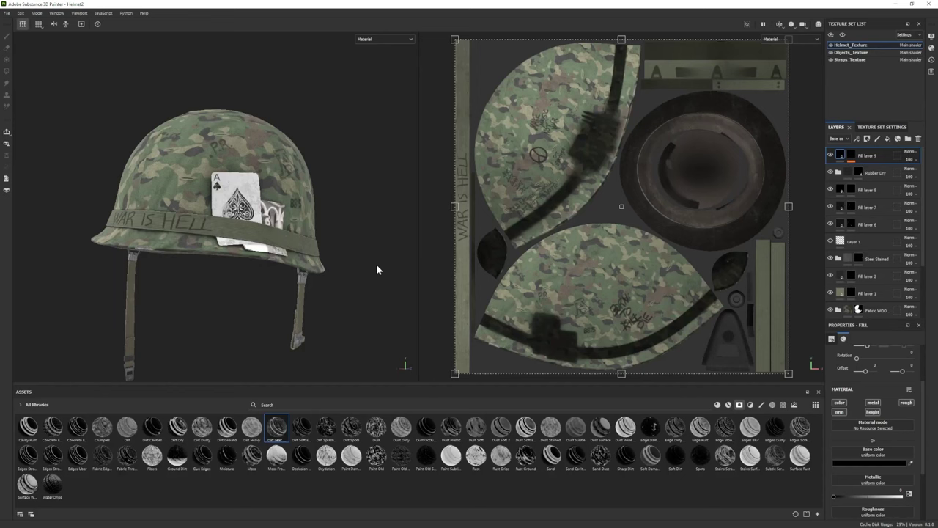
- Return to Helmet_Texture and select Fill layer 7 to inspect its material
left_click(851, 59)
left_click(847, 47)
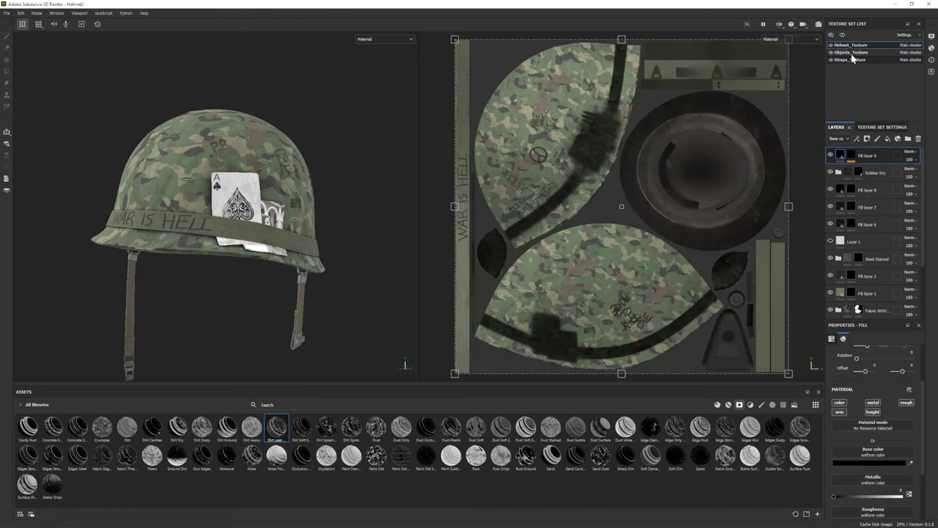
left_click(835, 226)
scroll(878, 463, "down", 1)
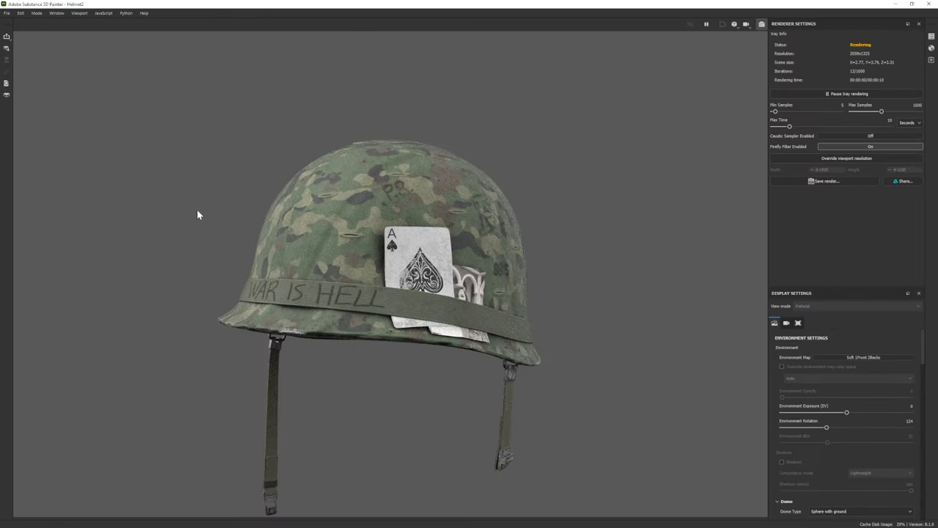
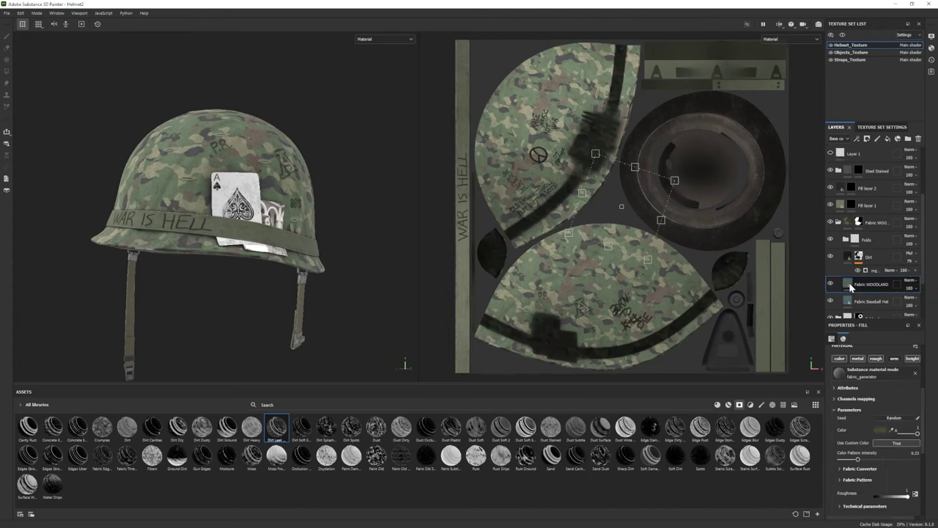
- Preview the helmet in Iray, return to painting, and select the Straps_Texture set
scroll(870, 429, "down", 1)
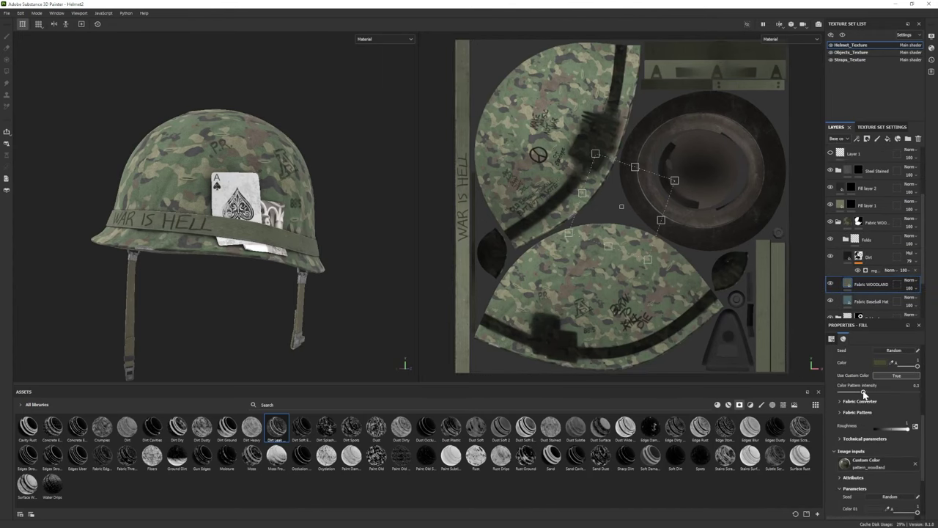
left_click(6, 133)
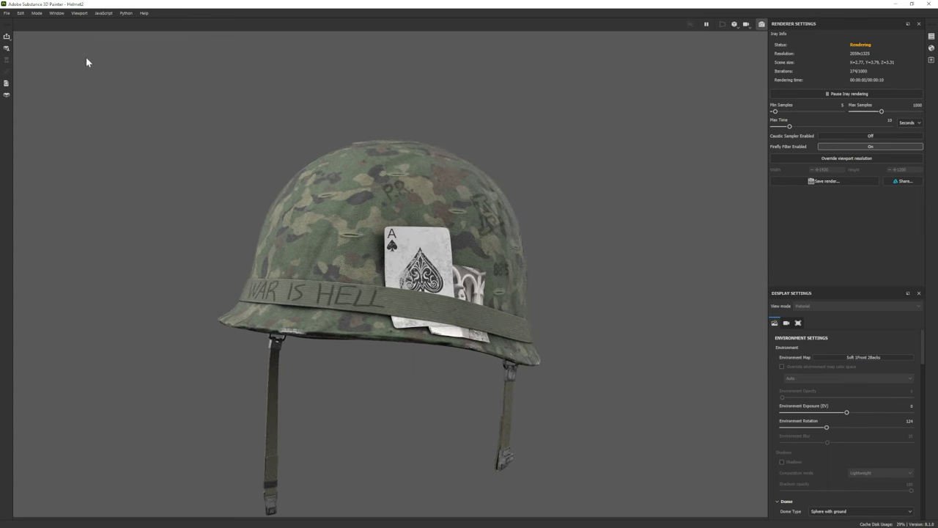
key("F9")
mouse_move(285, 291)
left_mouse_down("alt")
mouse_move(154, 244)
mouse_move(299, 330)
mouse_move(315, 308)
left_mouse_up("alt")
left_click(848, 59)
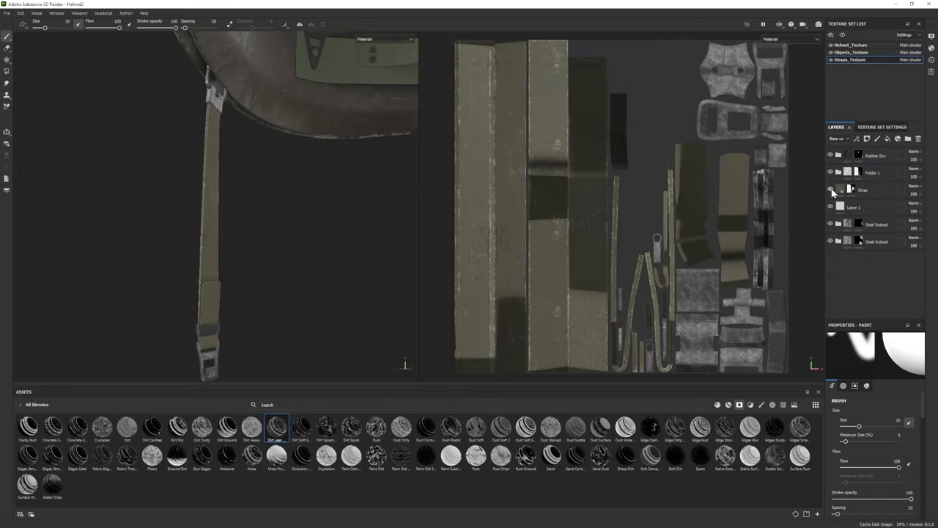
- Add Fabric Soft Denim as a fill layer on the Strap, rotated with doubled tiling
left_click(850, 189)
scroll(863, 476, "down", 5)
left_click(840, 189)
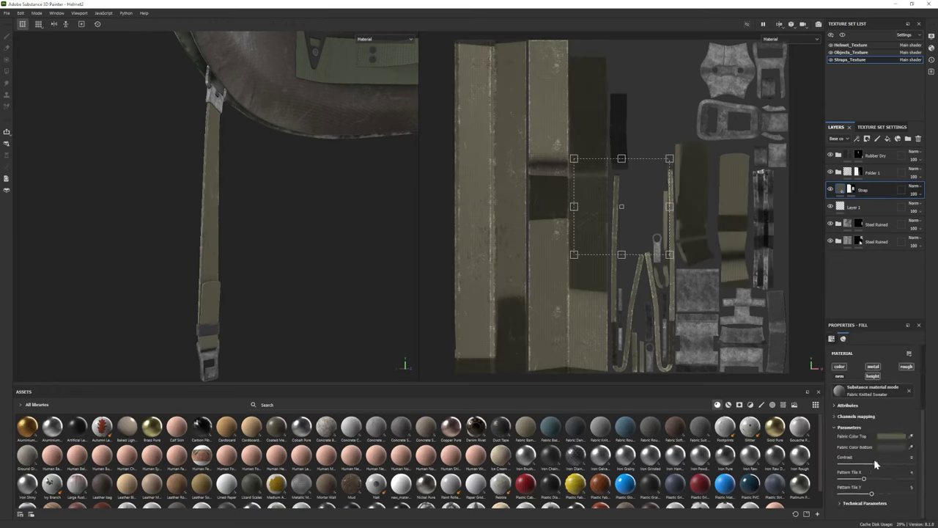
left_click_drag(315, 220, 522, 440, "alt")
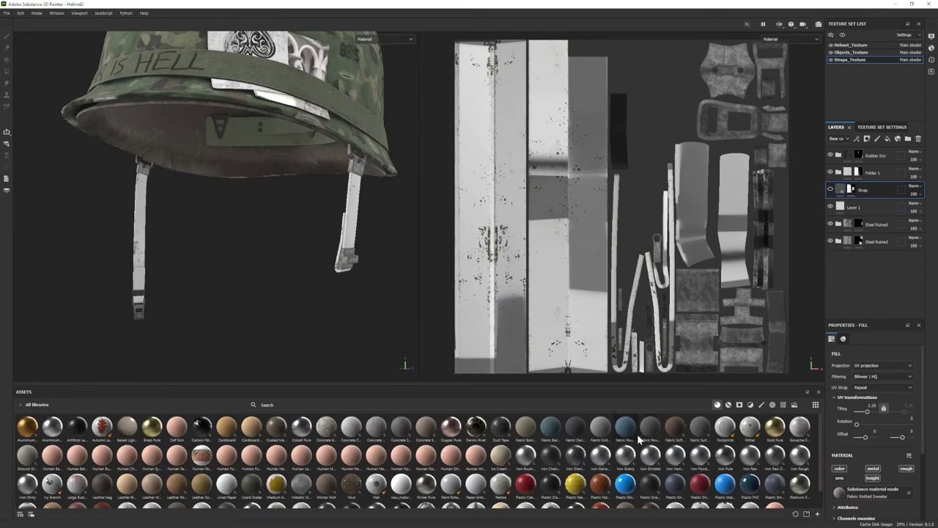
left_click_drag(675, 425, 864, 199)
left_click_drag(856, 424, 869, 413)
left_click_drag(305, 282, 335, 308, "alt")
- Give the denim layer a black mask and polygon-fill the strap islands into it
right_click(863, 208)
left_click(895, 234)
key("4")
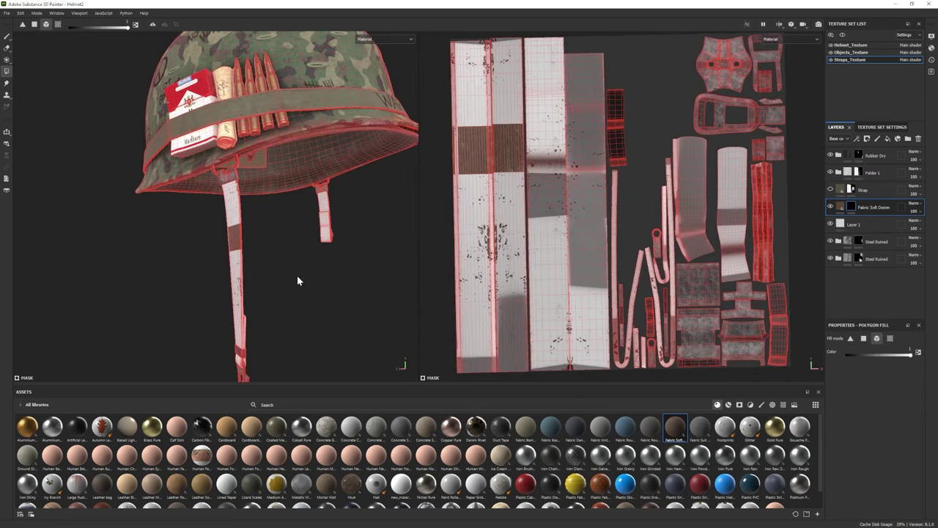
left_click(513, 330)
- Tint the denim fabric an olive-tan colour
left_click(841, 208)
left_click(883, 460)
left_click_drag(873, 488, 808, 479)
left_click_drag(220, 242, 198, 230, "alt")
right_click_drag(198, 230, 209, 253, "alt")
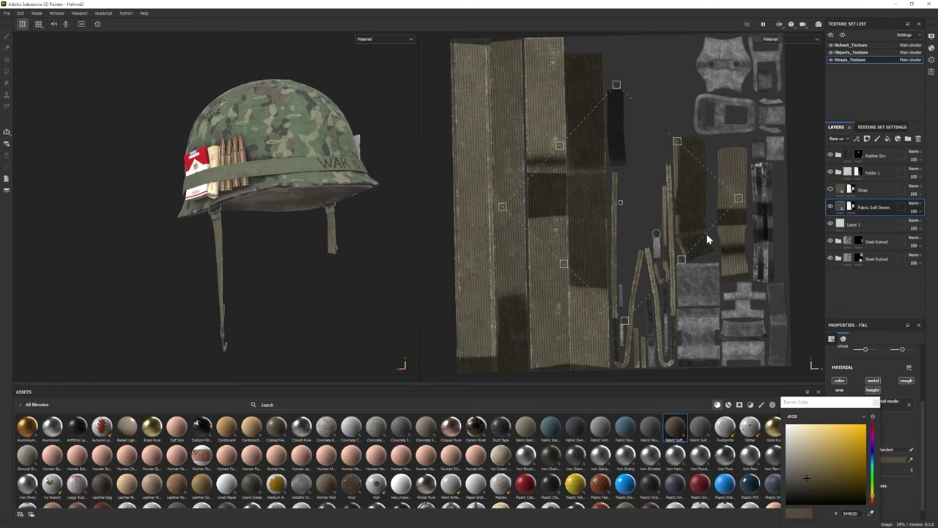
- Set Fill layer 2 in Folder 1 to a black base colour
left_click(838, 172)
left_click(848, 190)
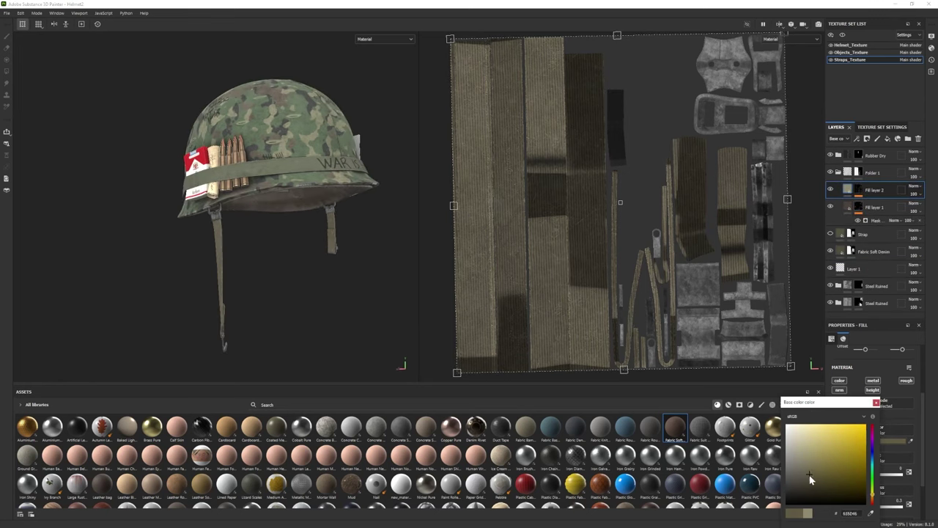
key("Return")
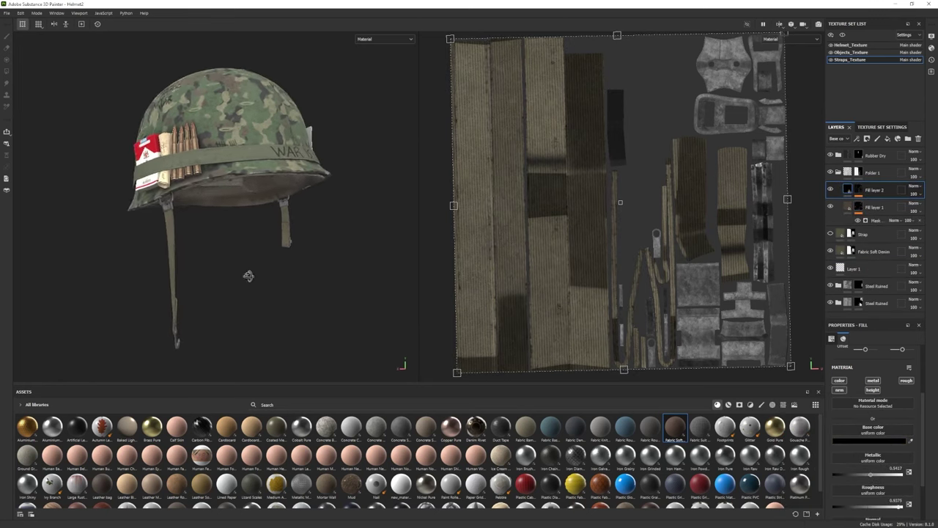
- Render in Iray with Studio Tomoco lighting rotated to 65, then return to painting
key("F10")
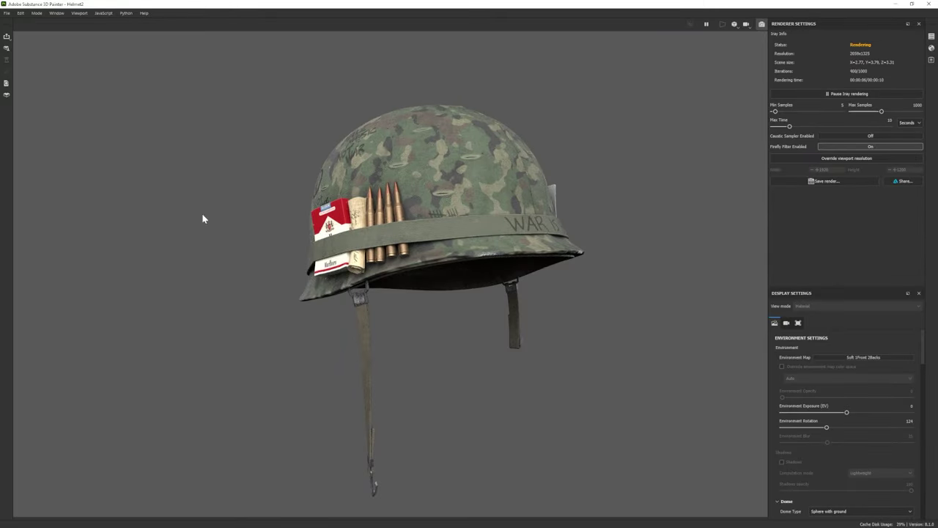
left_click(863, 357)
left_click(852, 414)
right_click_drag(470, 297, 460, 348, "shift")
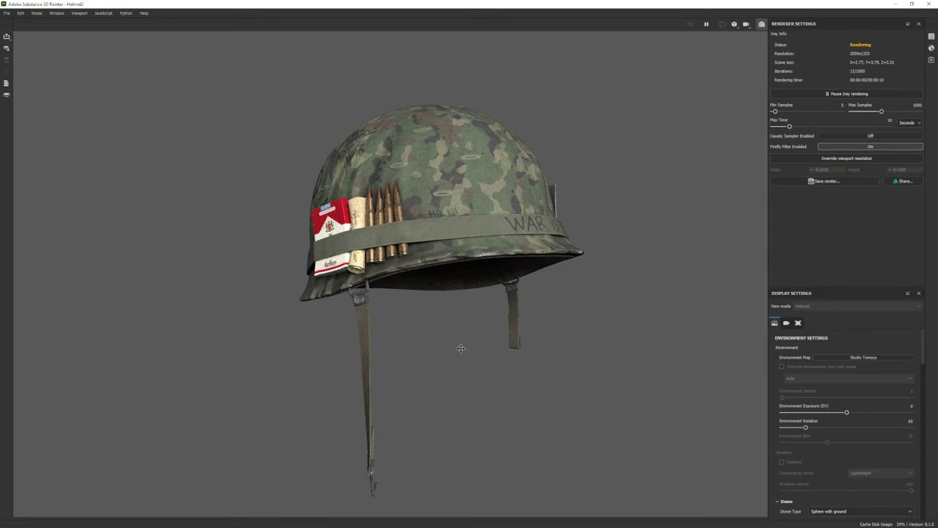
middle_click_drag(460, 348, 135, 164)
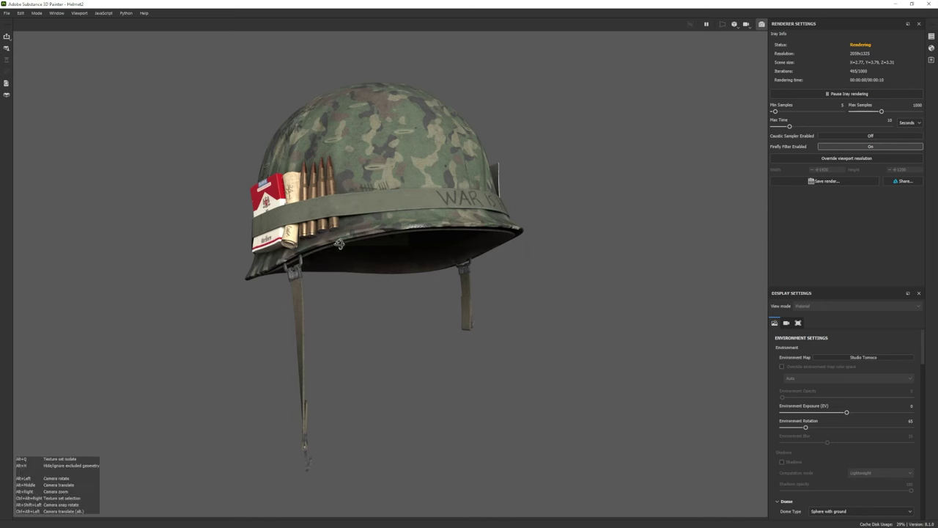
left_click_drag(137, 161, 231, 264, "alt")
key("F9")
- In Objects_Texture, select the Stylized Standard layer and inspect its Paper Color 1
left_click(850, 52)
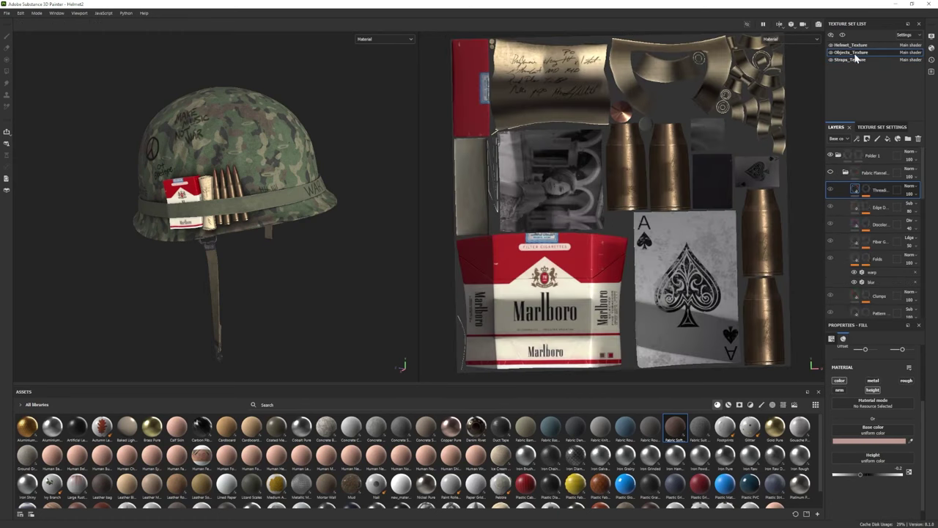
left_click(868, 225)
left_click(892, 448)
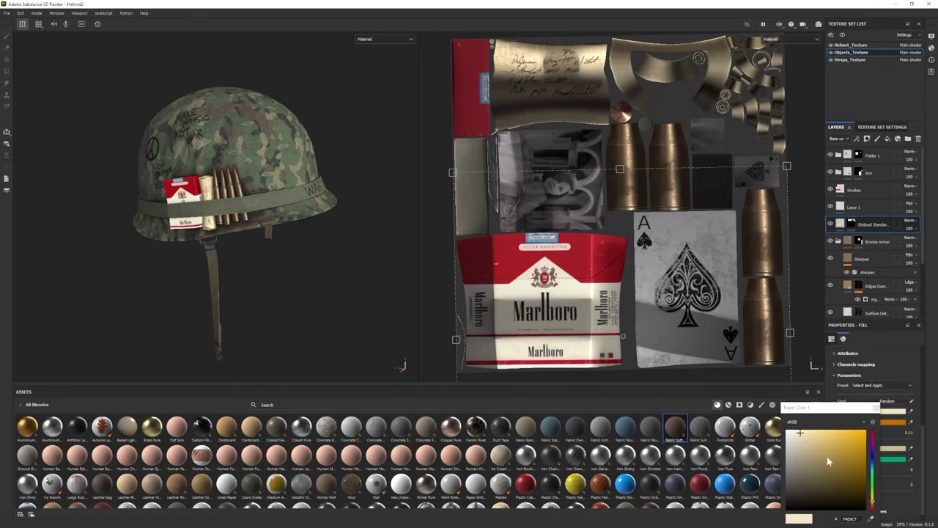
key("Escape")
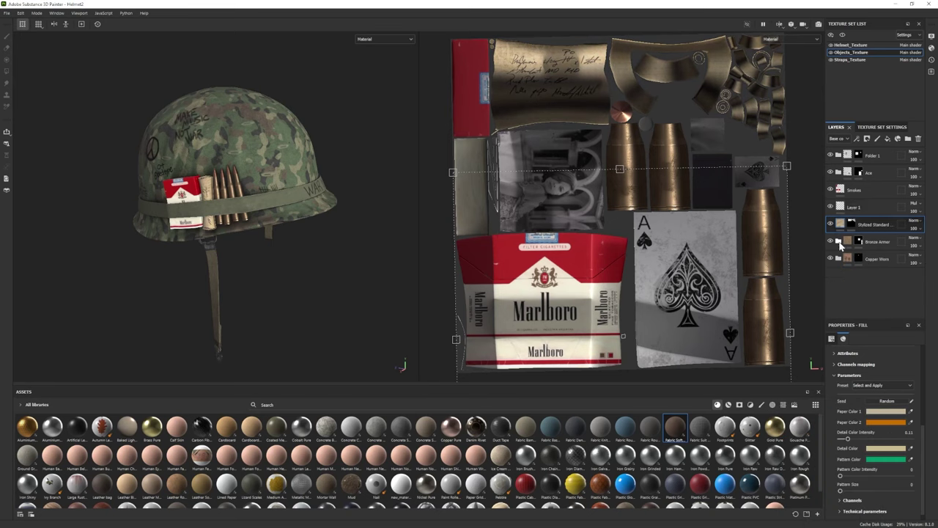
- Add a Levels adjustment to the Smokes layer, check it in Iray, then select Straps_Texture
right_click(850, 190)
left_click(879, 446)
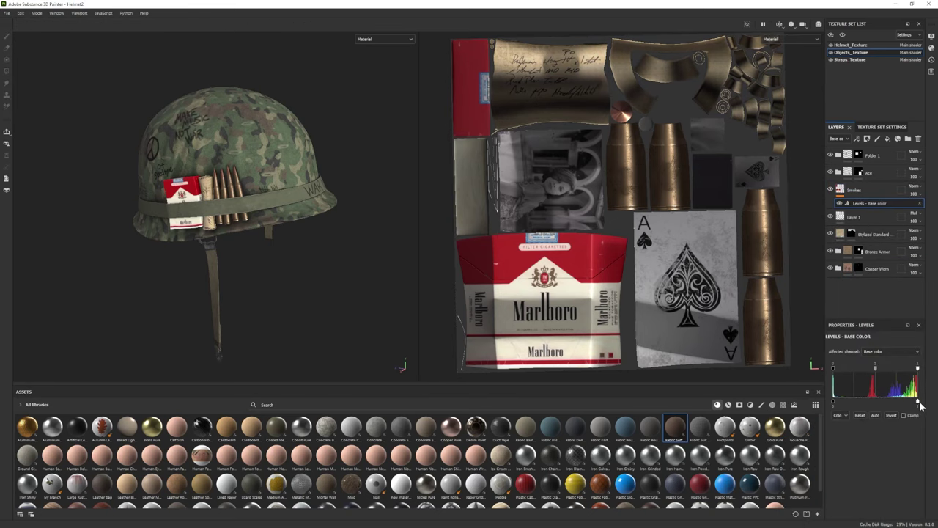
left_click(36, 12)
left_click(51, 34)
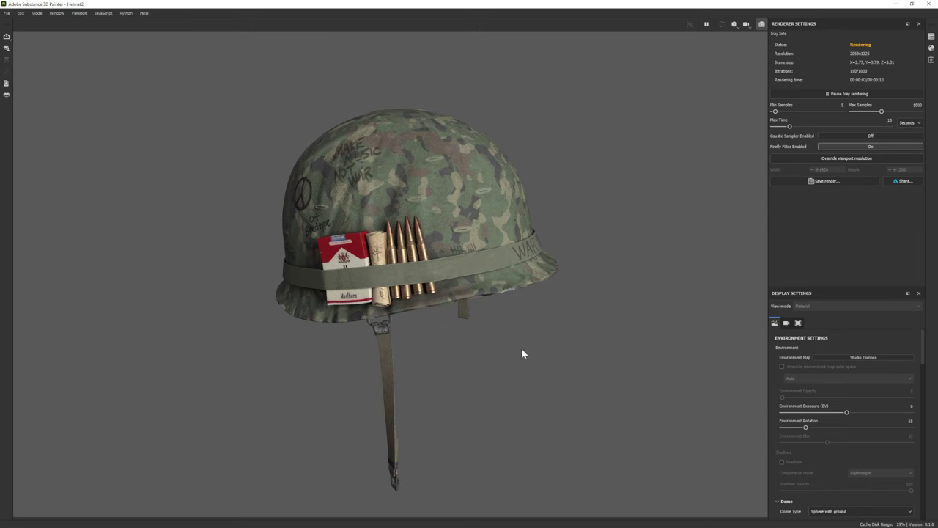
left_click_drag(540, 357, 199, 339, "alt")
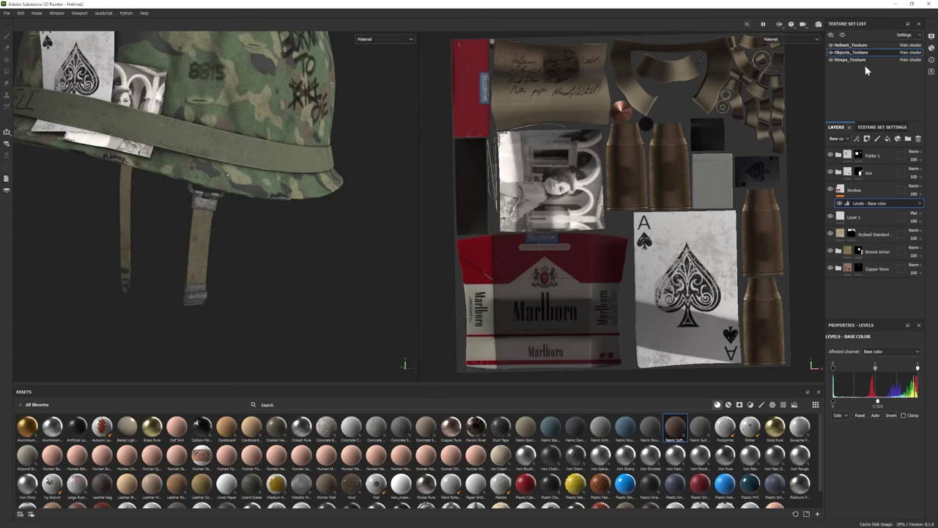
left_click(850, 59)
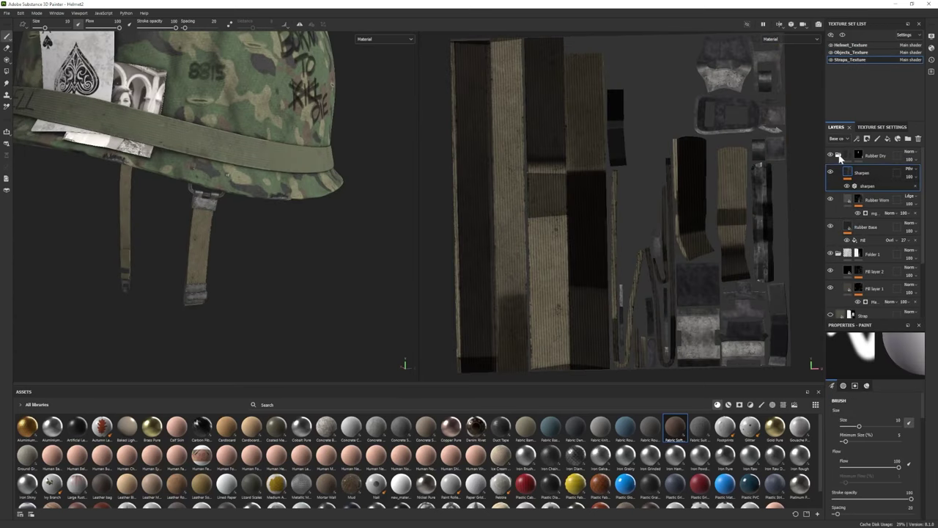
- Expand the Steel Ruined folder and select its Edge Highlight layer
left_click(839, 258)
scroll(830, 277, "down", 2)
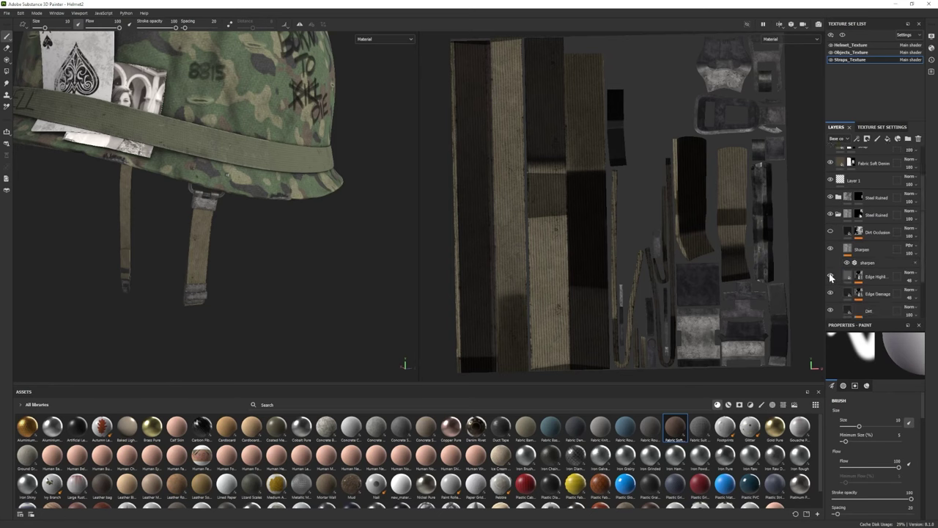
left_click(842, 277)
scroll(836, 285, "down", 3)
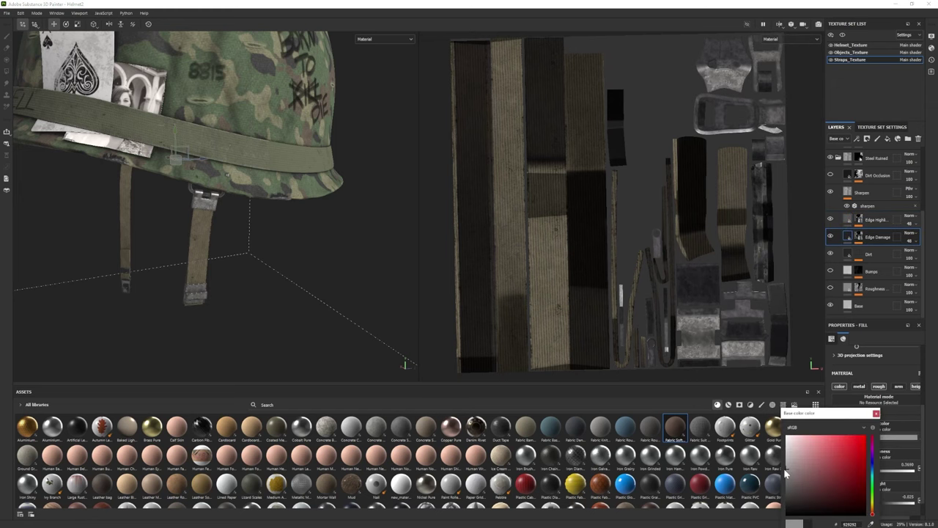
- Toggle the Iray preview repeatedly, select the Edge Damage mask generator, and return to painting
key("F10")
key("F10")
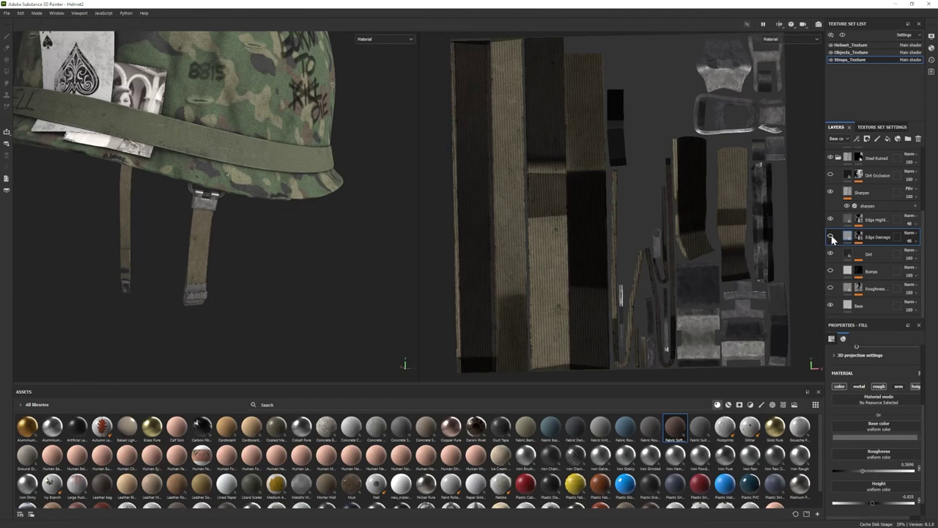
key("F10")
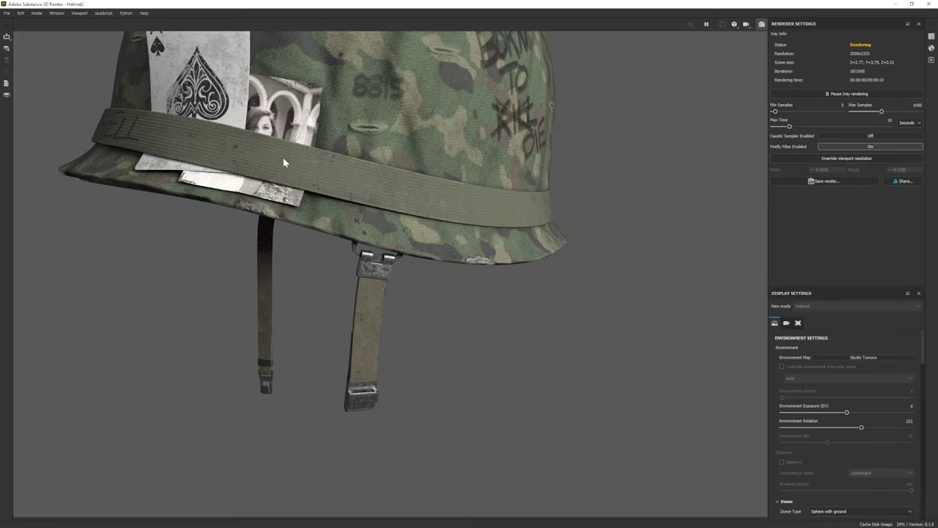
key("F10")
key("F10")
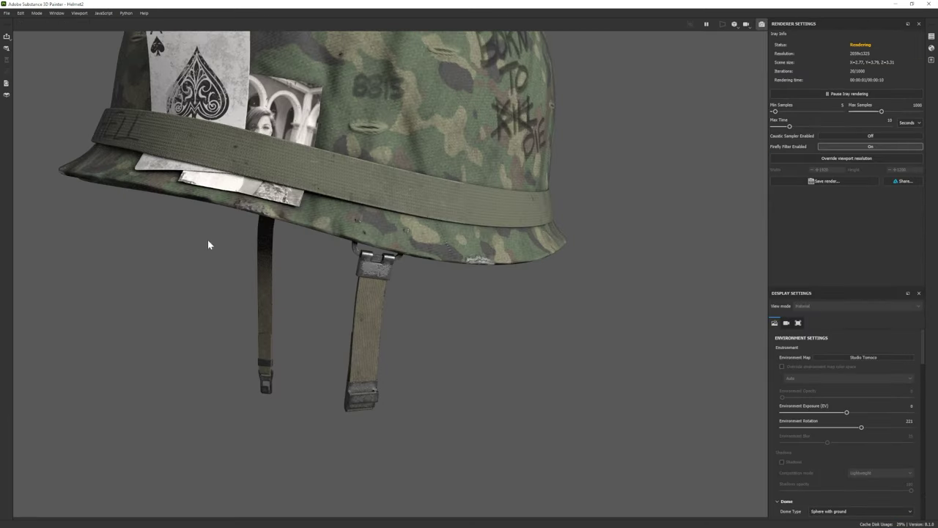
key("F10")
left_click(872, 260)
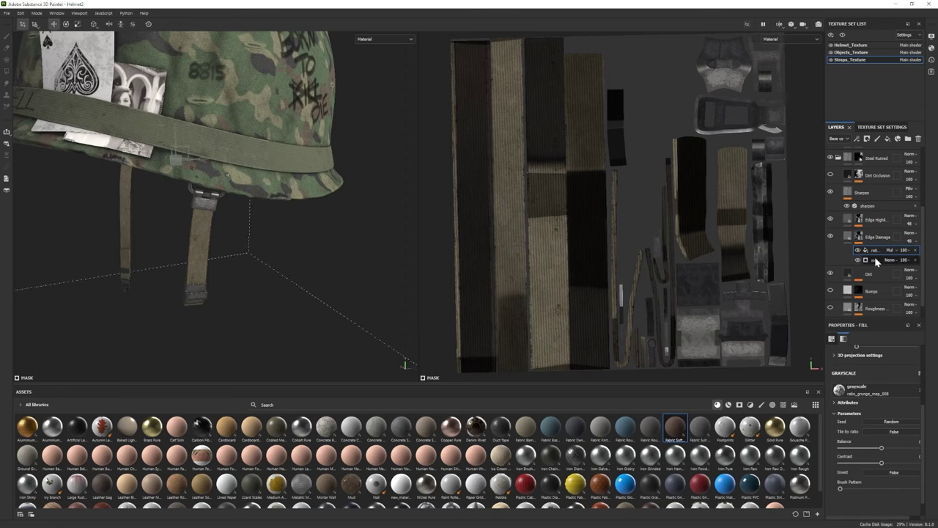
key("F10")
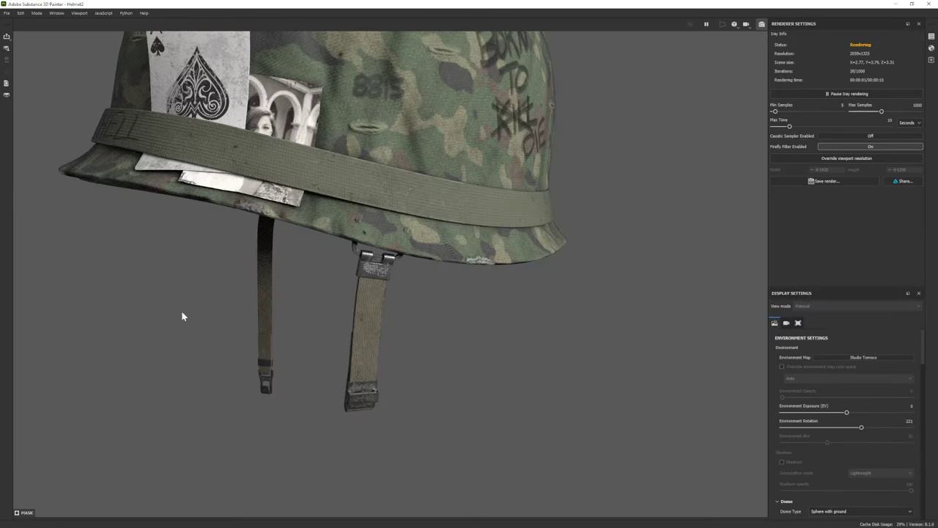
key("F10")
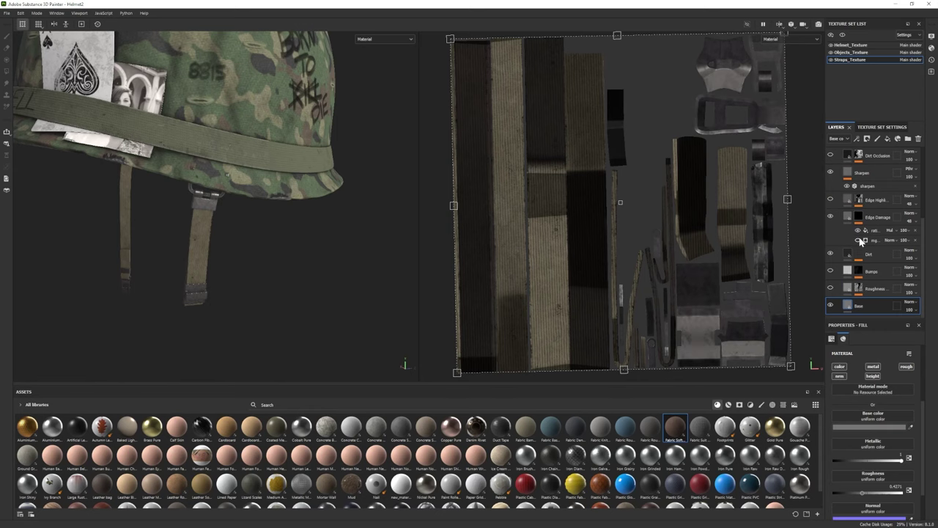
key("F10")
key("F10")
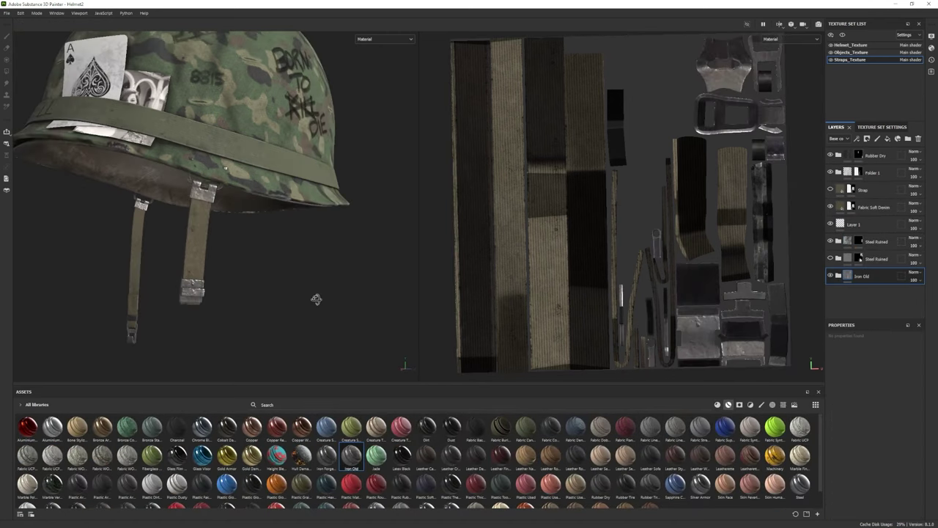
key("F10")
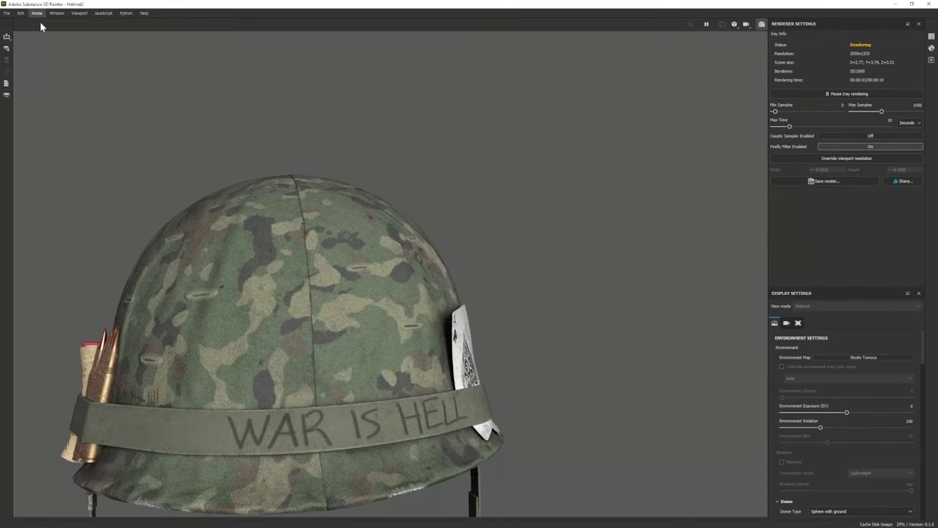
key("F9")
- In Helmet_Texture, add a much rougher new fill layer above the Folds folder
left_click(850, 45)
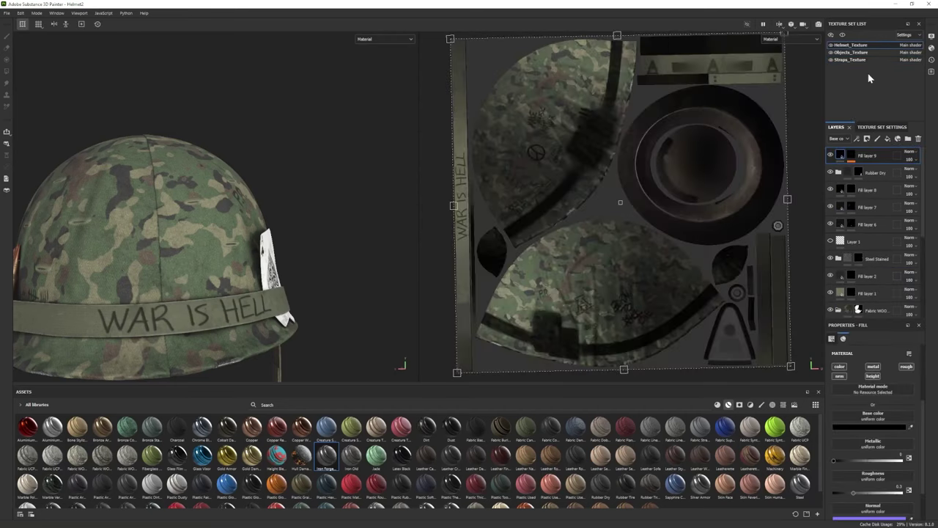
scroll(864, 252, "down", 2)
left_click(872, 285)
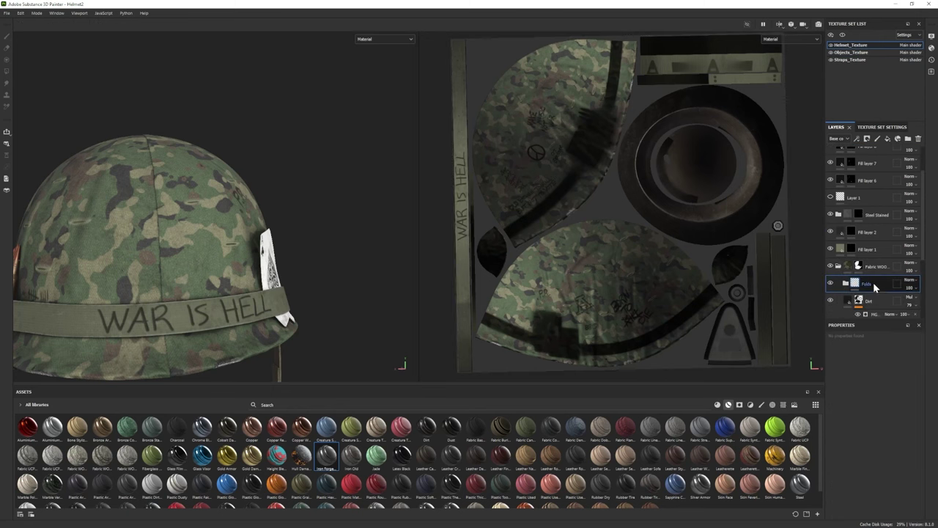
left_click(888, 138)
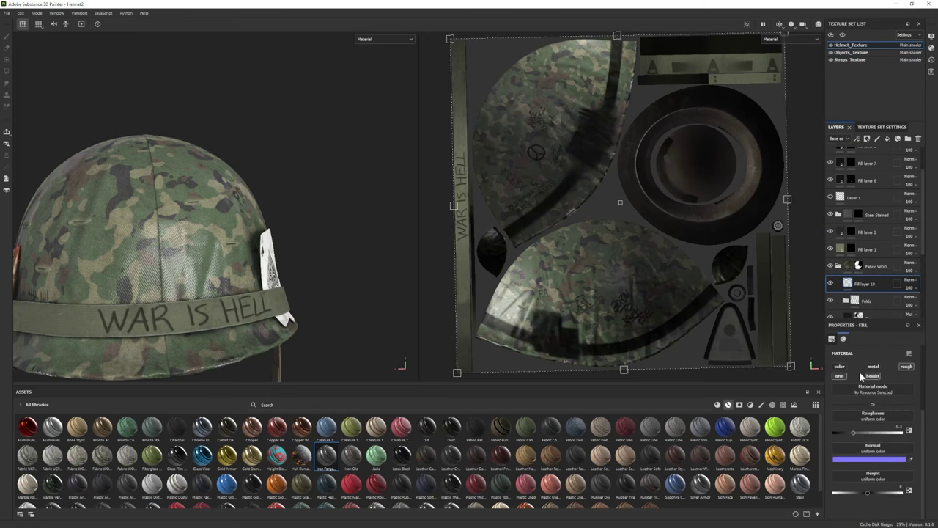
left_click(900, 432)
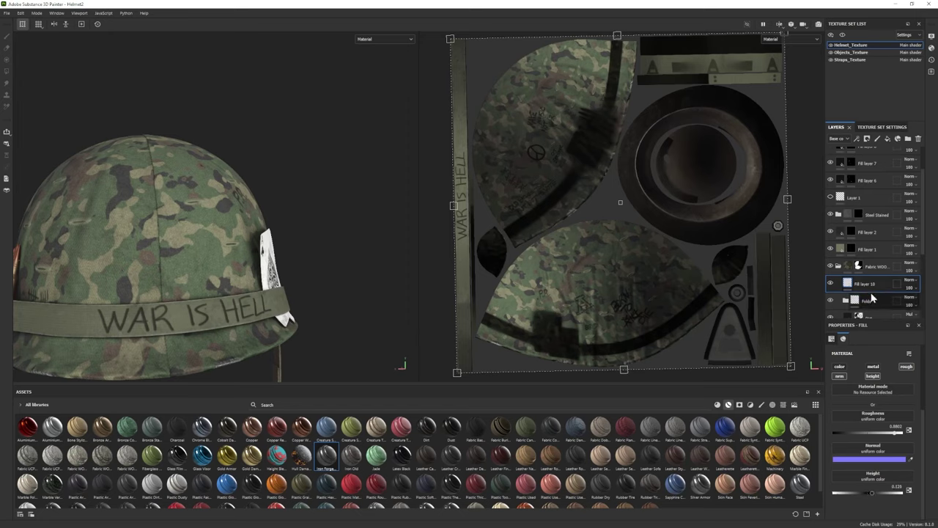
- Give Fill layer 10 a black mask and pick the Stitches Straight brush preset
type("str")
left_click(772, 405)
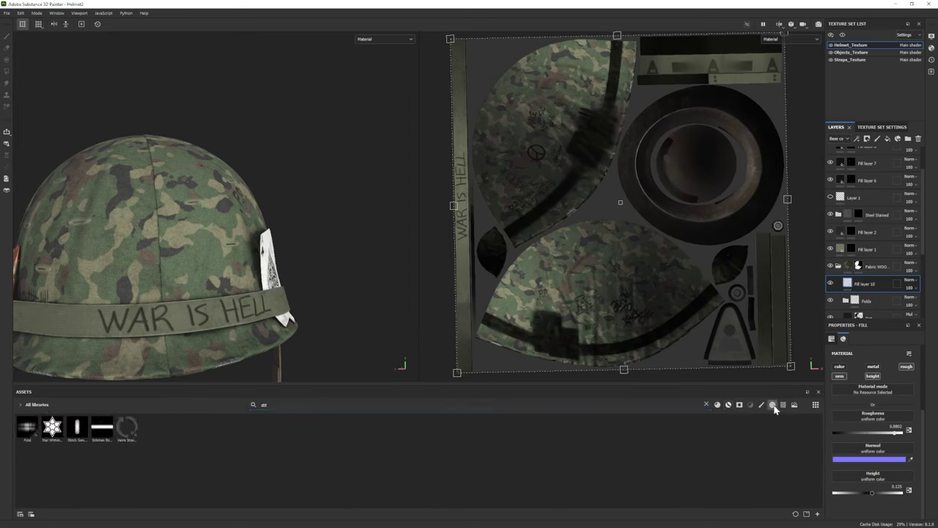
left_click(761, 405)
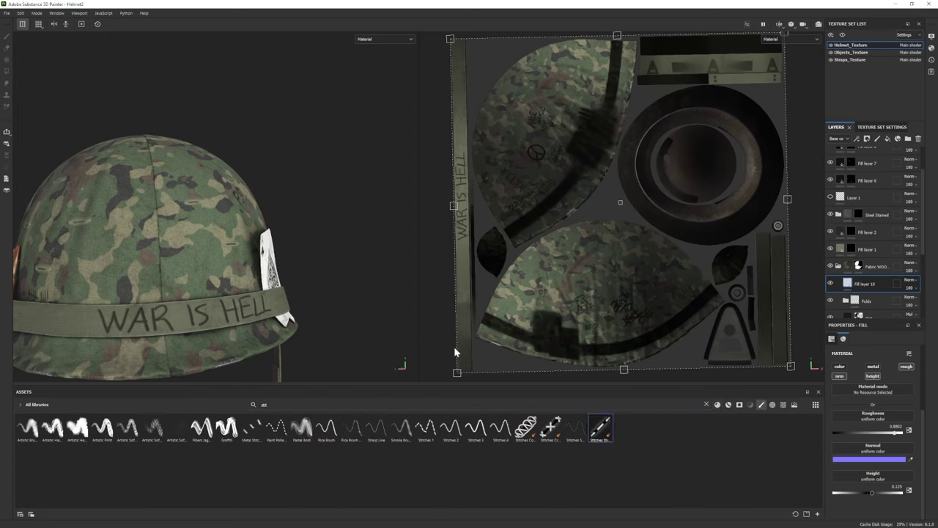
scroll(169, 254, "up", 2)
right_click(872, 283)
left_click(872, 26)
left_click(597, 434)
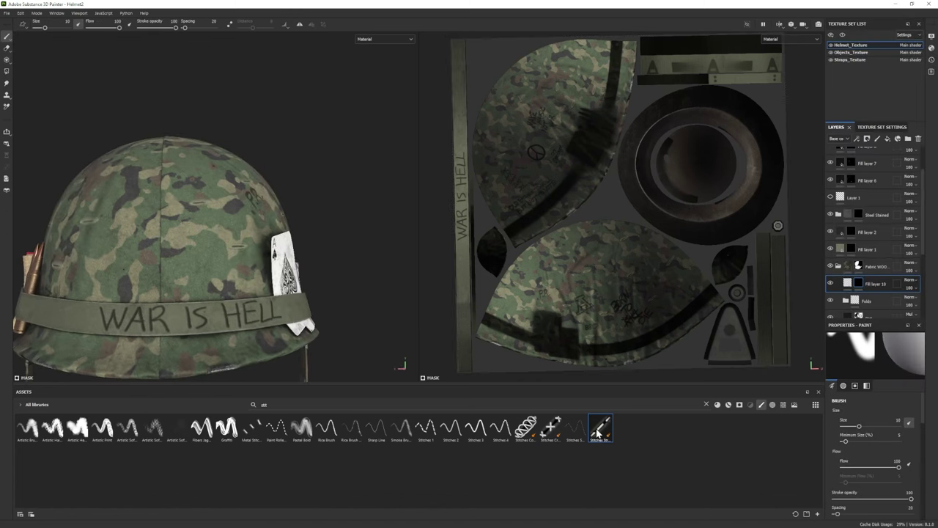
- Raise the height of Fill layer 10's stitch fill
scroll(189, 278, "up", 2)
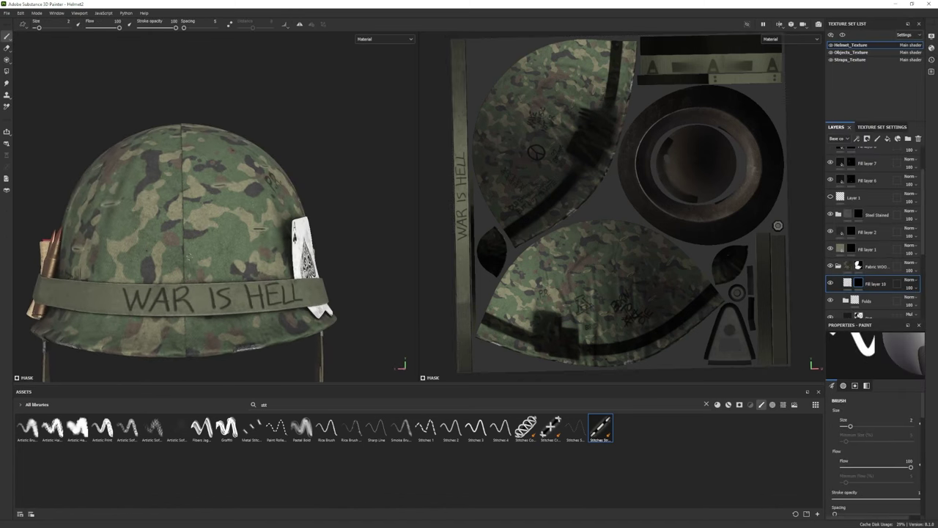
left_click_drag(44, 345, 81, 341, "alt")
left_click(848, 283)
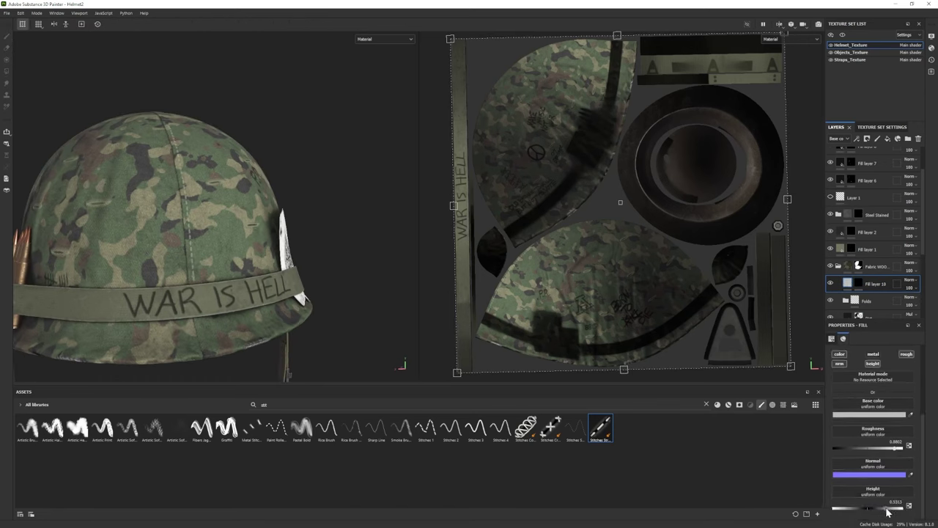
left_click_drag(256, 254, 220, 253, "alt")
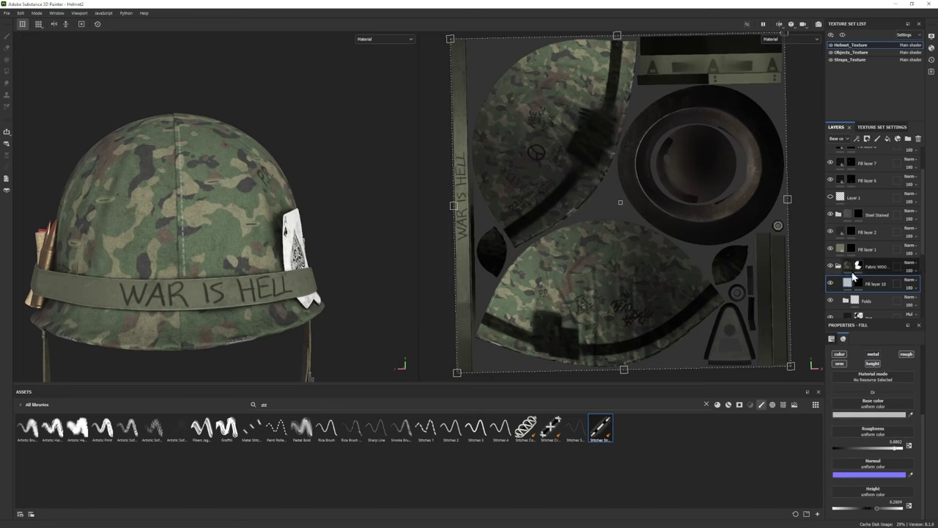
- Switch between erasing and painting on Fill layer 10's mask to lay down stitches
left_click(858, 283)
key("2")
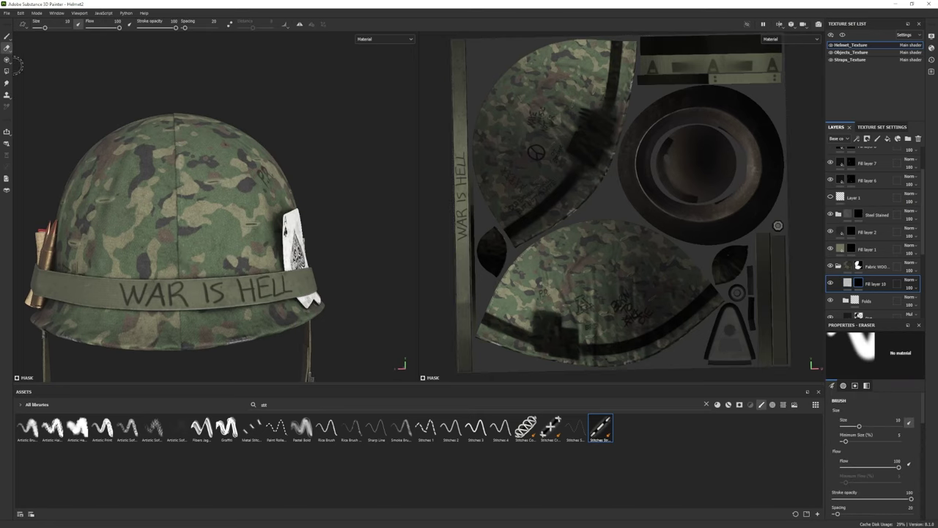
left_click(848, 283)
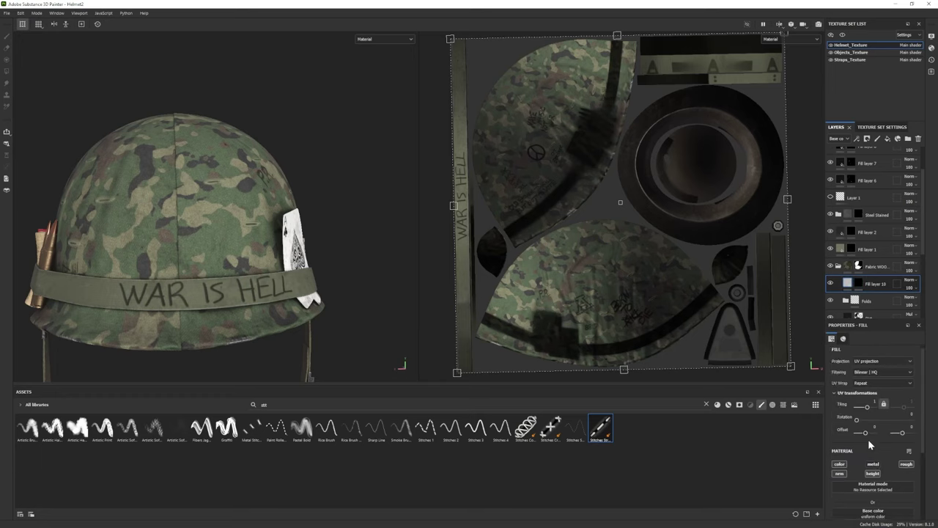
scroll(867, 439, "down", 1)
key("1")
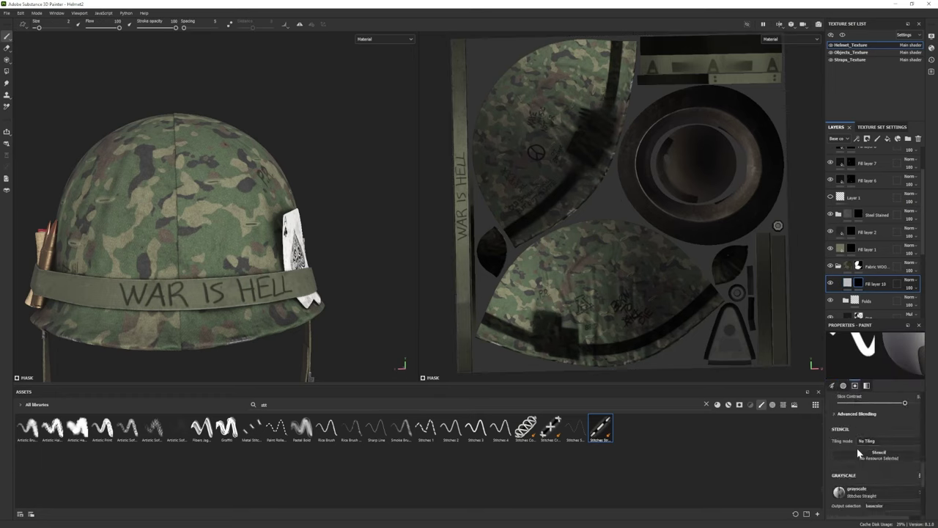
scroll(857, 448, "down", 3)
scroll(862, 499, "down", 2)
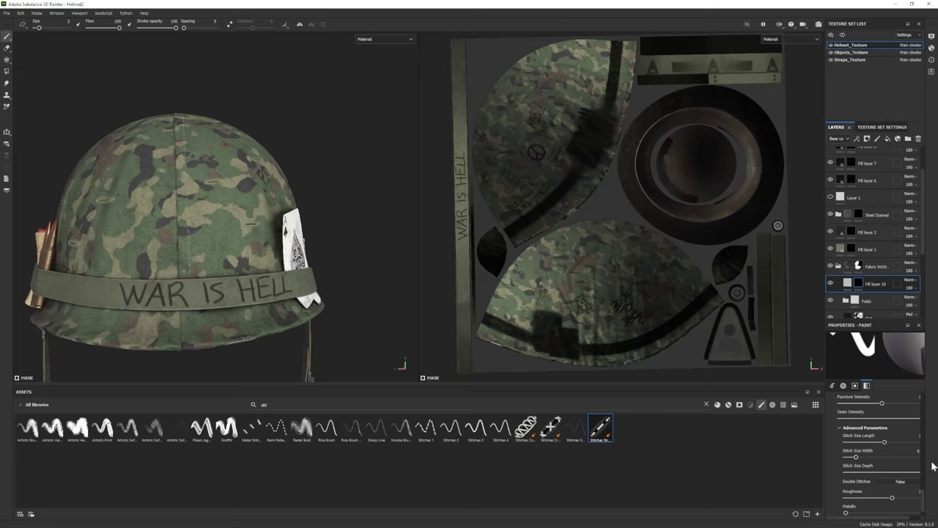
left_click(873, 285)
key("1")
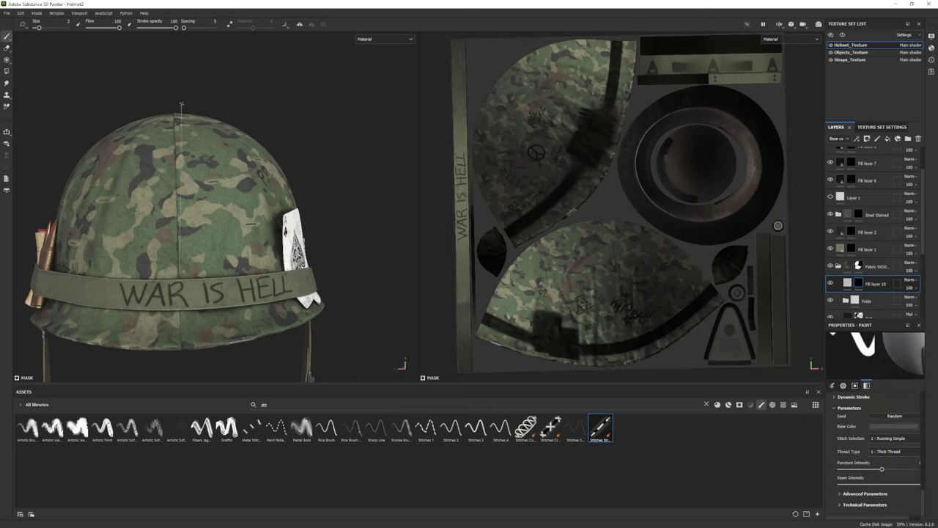
- Orbit to the helmet's top to inspect the seam running over the crown and rim
left_click_drag(182, 280, 236, 308, "alt")
left_click_drag(225, 98, 245, 269, "alt")
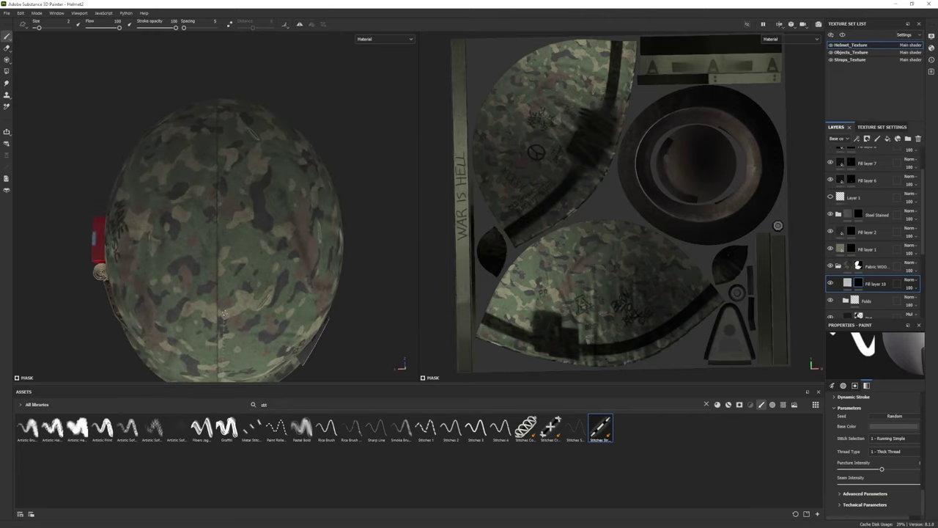
left_click_drag(223, 313, 232, 267, "alt")
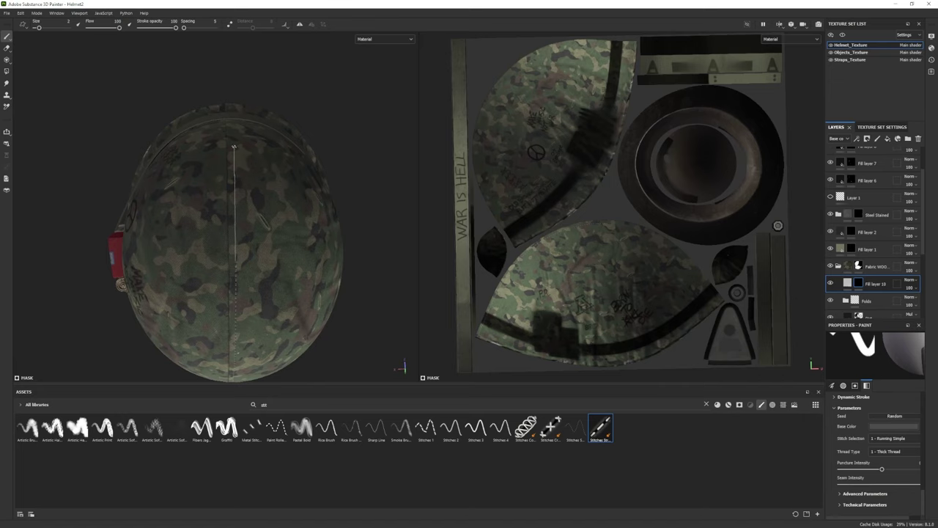
left_click_drag(234, 146, 137, 226, "alt")
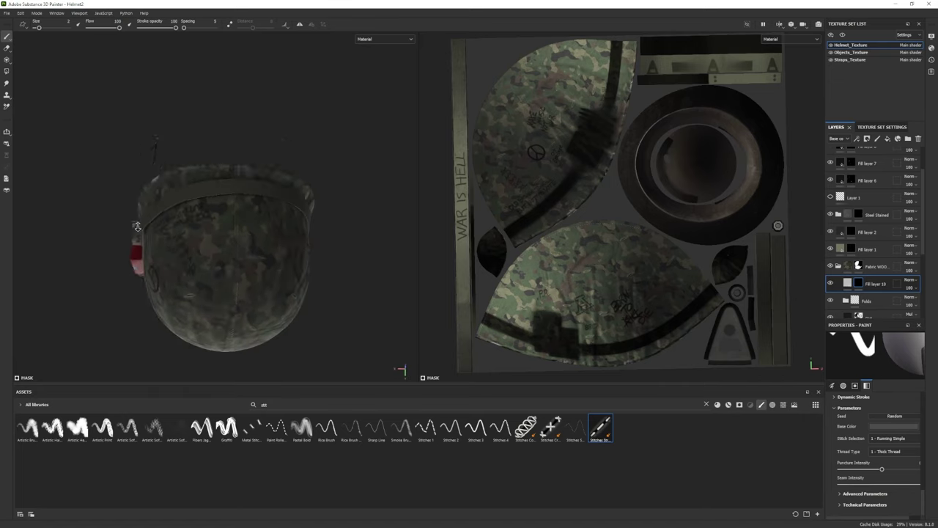
- Set the seam fill's base colour to a khaki tone
key("f")
left_click(847, 283)
left_click(872, 414)
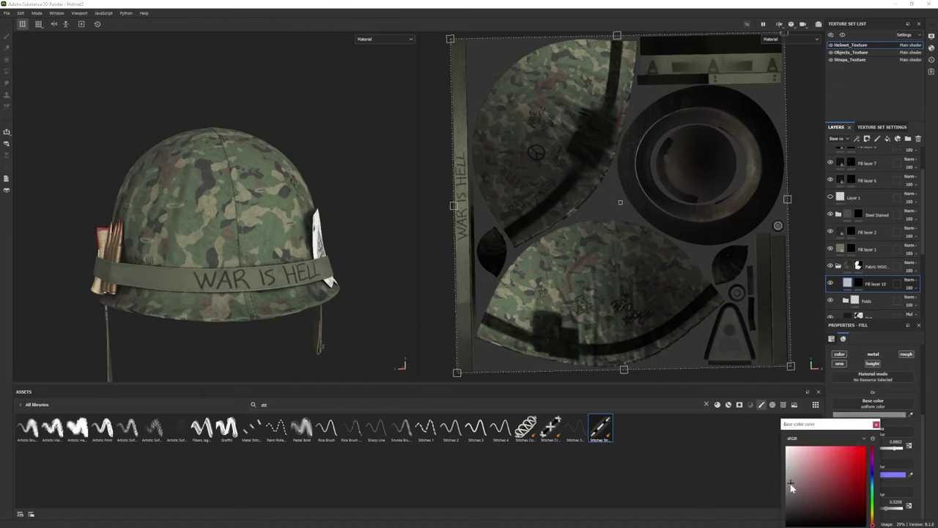
left_click(887, 425)
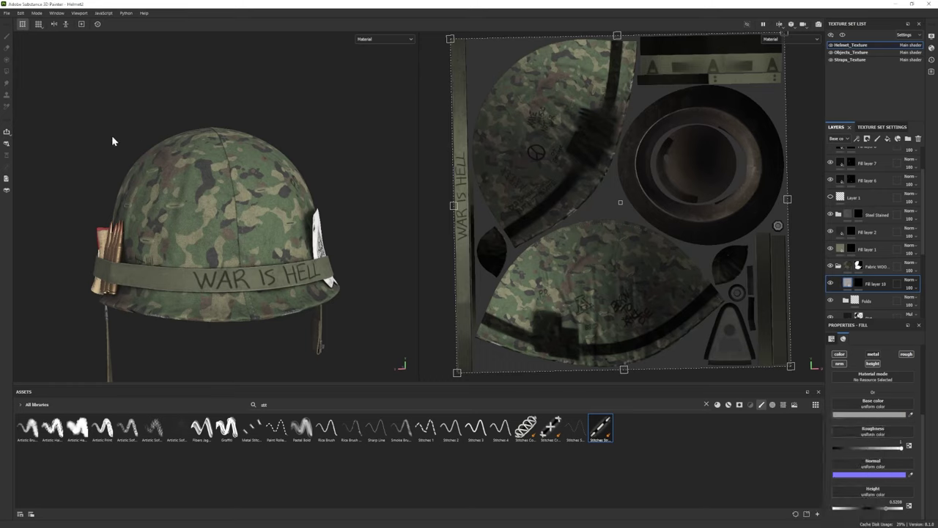
left_click(873, 414)
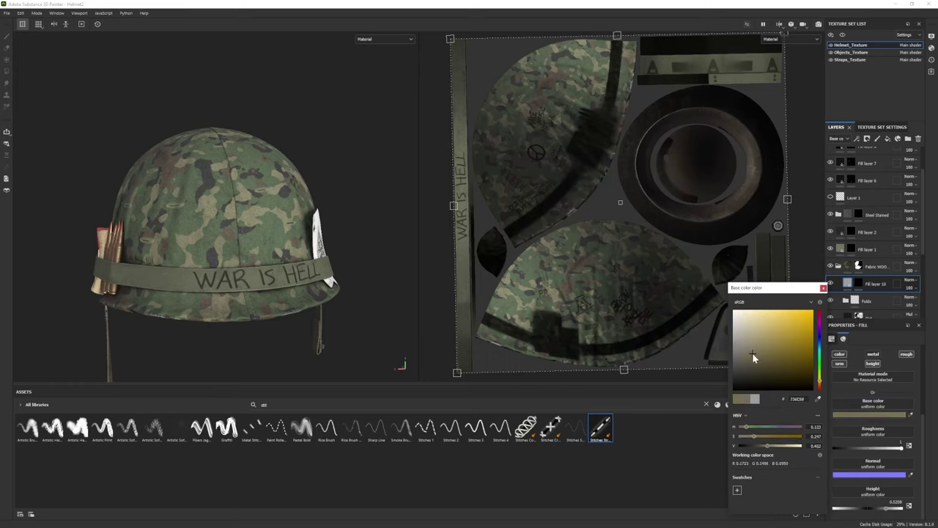
left_click(823, 287)
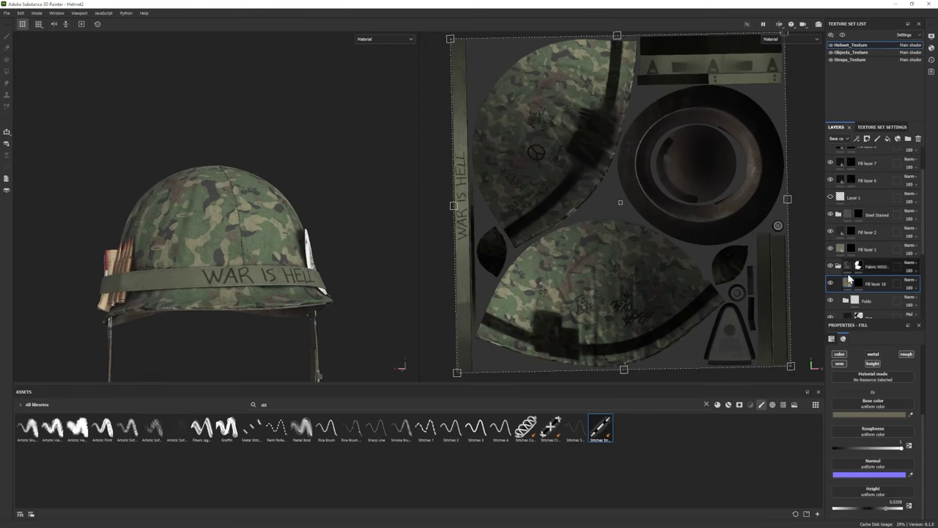
- Darken the seam's khaki base colour and go back to painting stitches on its mask
left_click(848, 280)
scroll(262, 237, "up", 5)
scroll(262, 247, "down", 6)
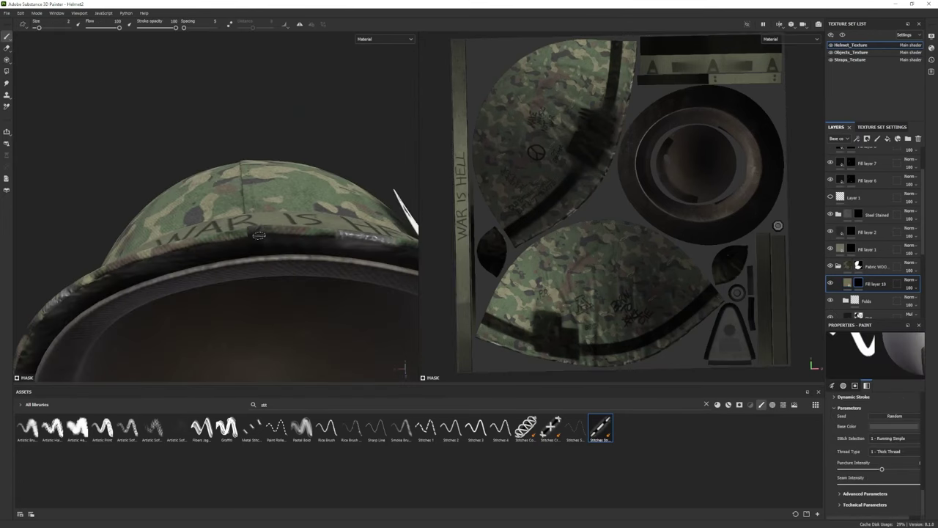
left_click(848, 283)
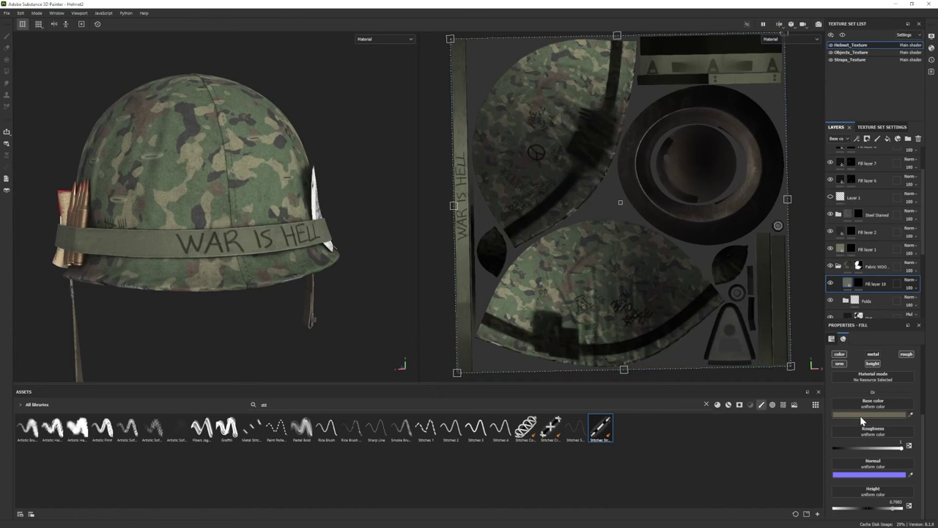
left_click(870, 415)
left_click(751, 378)
left_click(822, 303)
key("1")
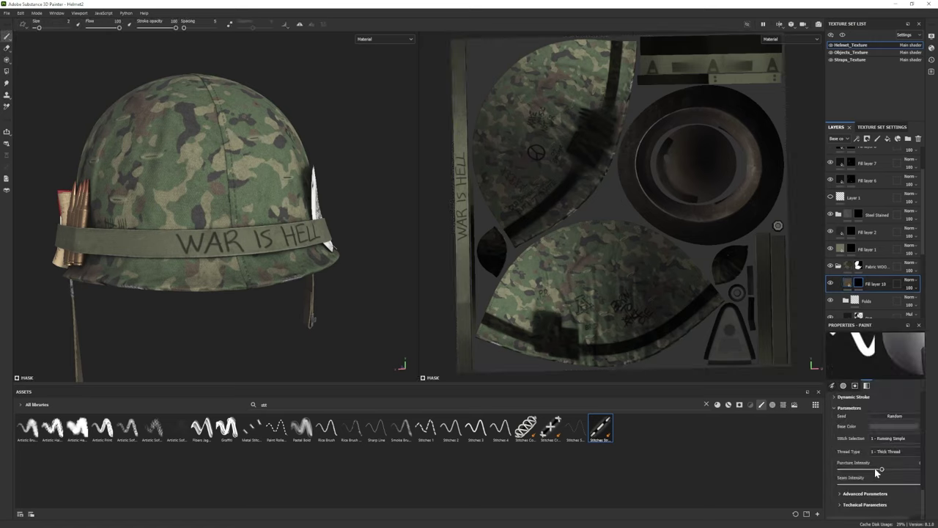
scroll(872, 507, "down", 2)
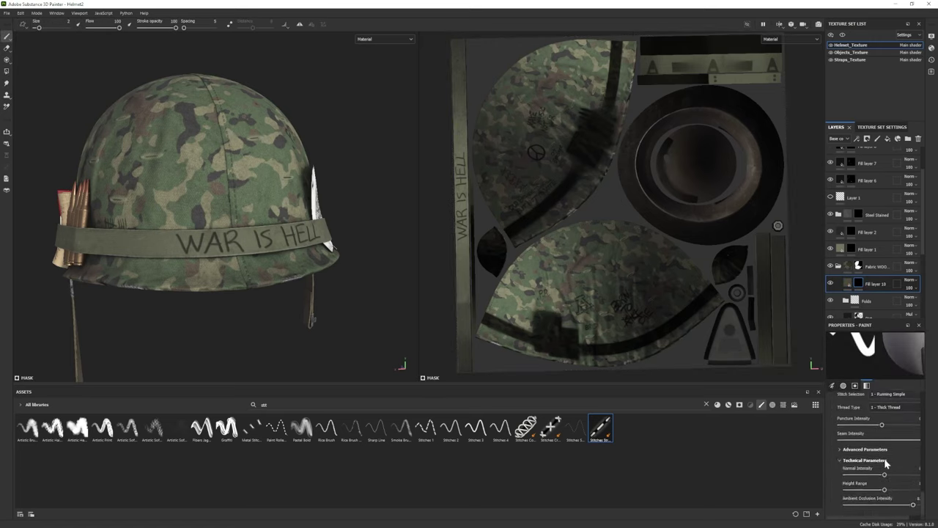
- Expand the stitch brush's advanced parameters and check the seam in the Iray render
left_click(865, 449)
scroll(872, 458, "down", 2)
scroll(909, 478, "down", 2)
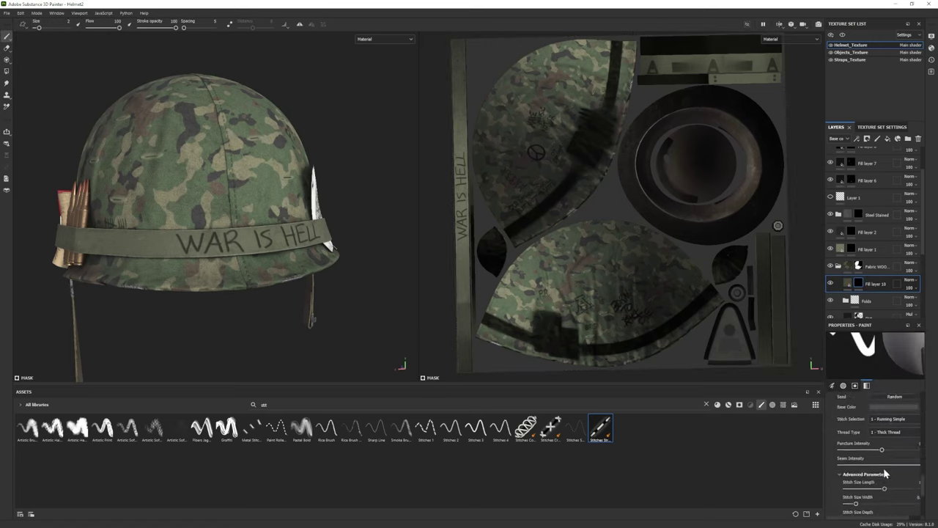
left_click(37, 12)
left_click(57, 33)
left_click_drag(618, 294, 318, 298, "alt")
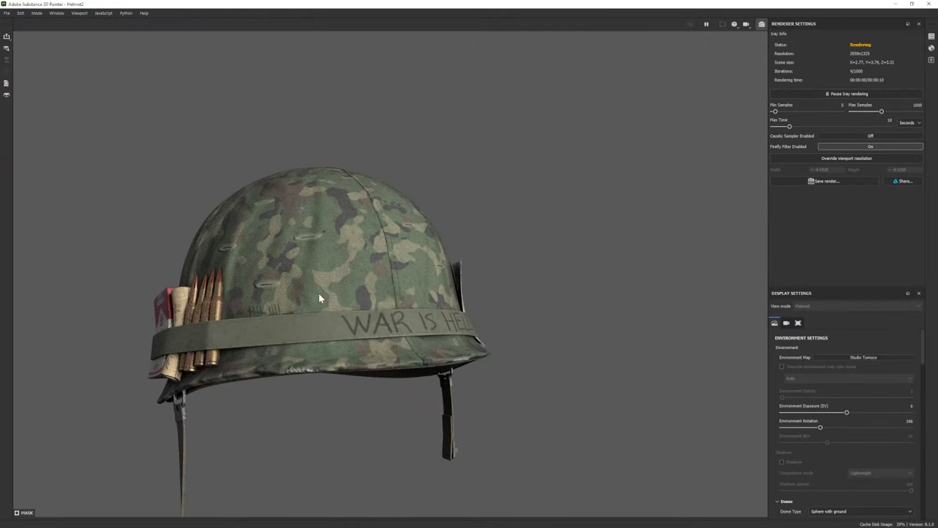
left_click(46, 22)
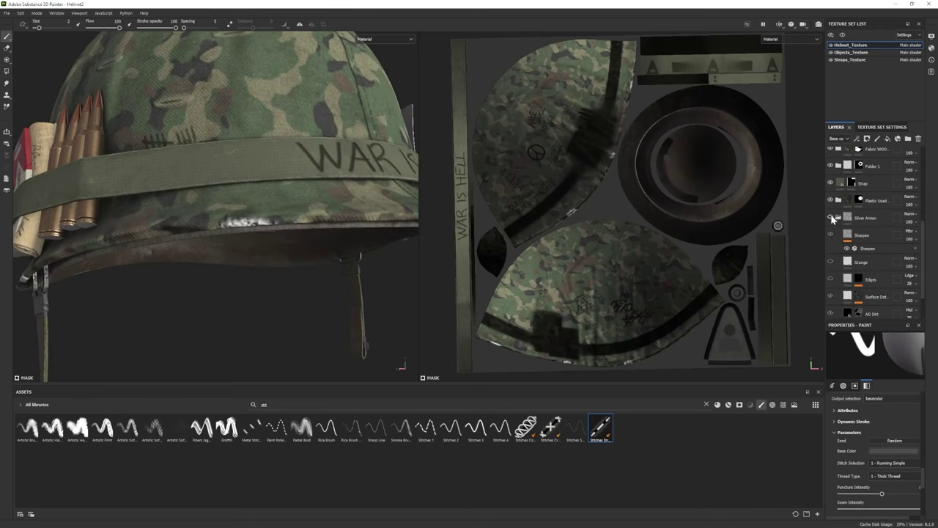
- Select the camo fabric layer's mask with the eraser and view the WAR IS HELL band
scroll(855, 184, "up", 1)
left_click(858, 170)
key("e")
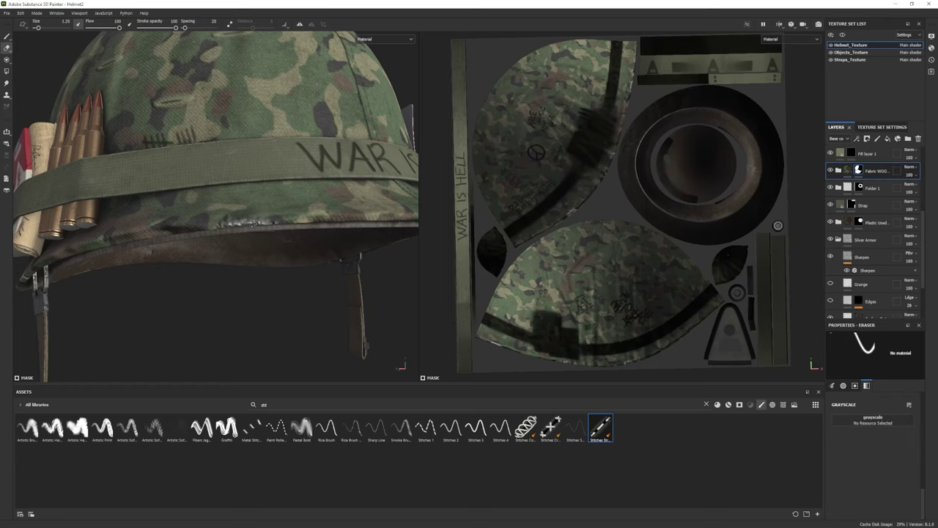
left_click_drag(260, 223, 476, 241, "alt")
- Glance at the Iray preview, then select the helmet shell's Base fill layer colour
key("F10")
left_click(45, 23)
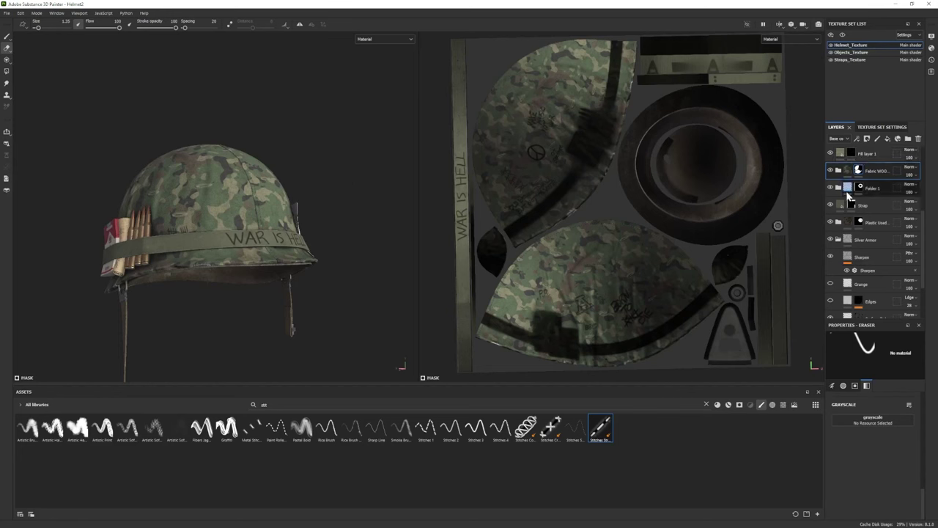
left_click(868, 415)
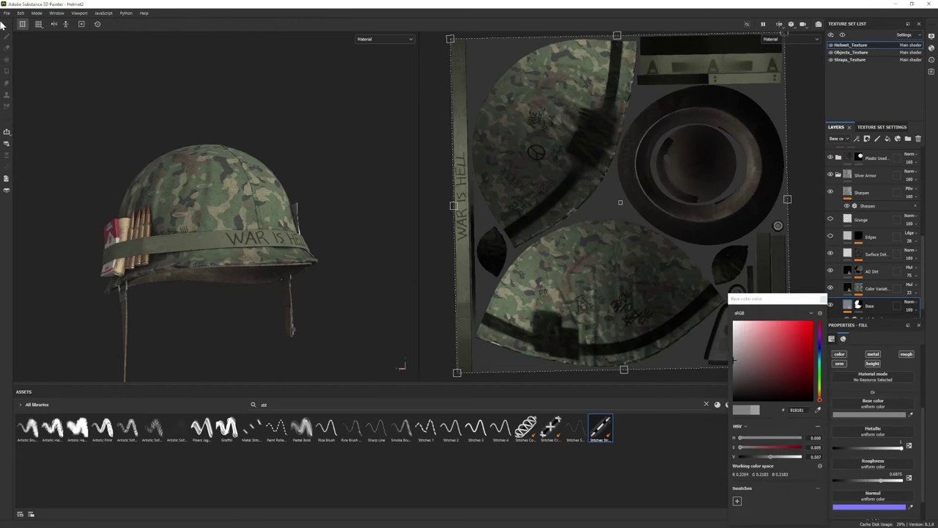
- Render the helmet in Iray, orbiting it and rotating the environment lighting to 45
left_click(36, 12)
left_click(47, 32)
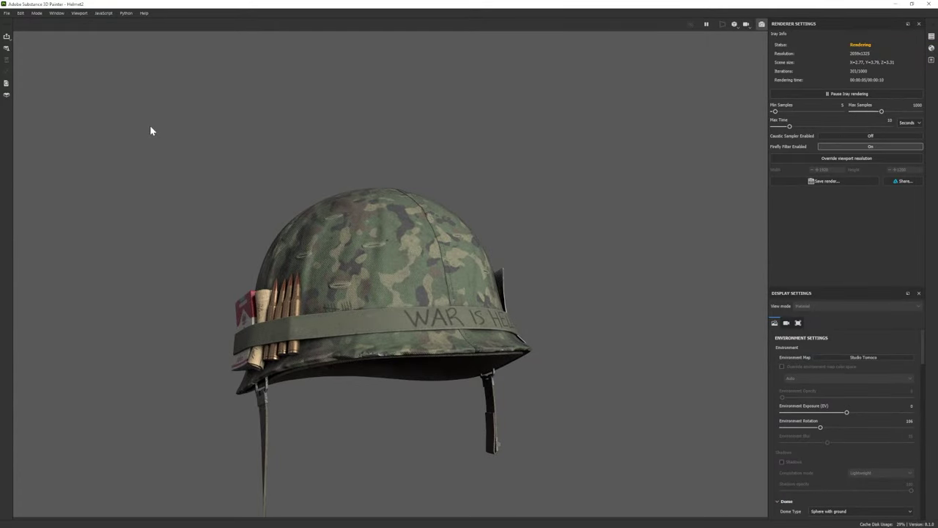
left_click_drag(151, 130, 352, 261, "alt")
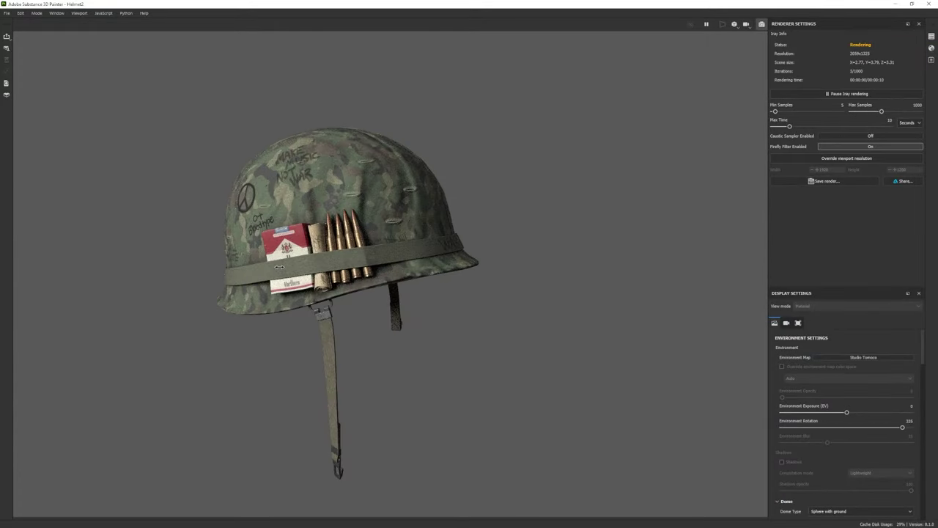
right_click_drag(352, 261, 179, 259, "shift")
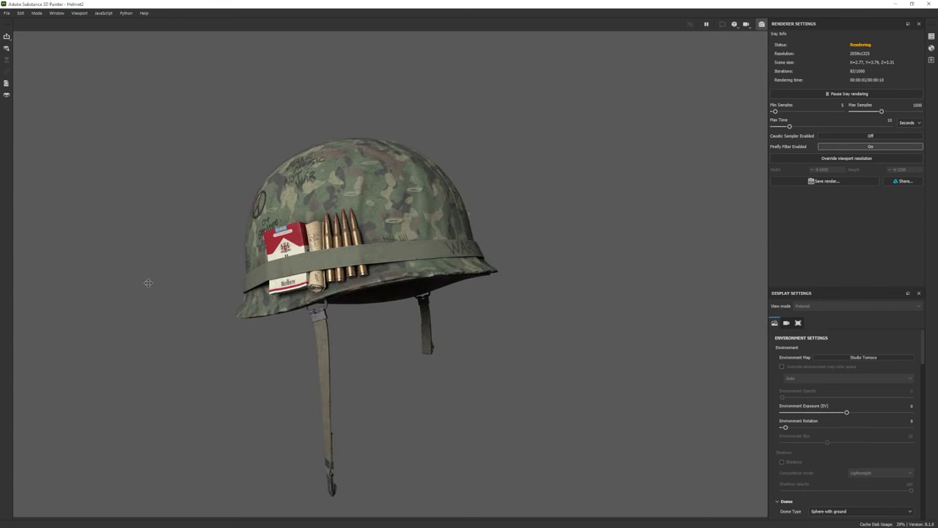
left_click_drag(149, 267, 171, 236, "alt")
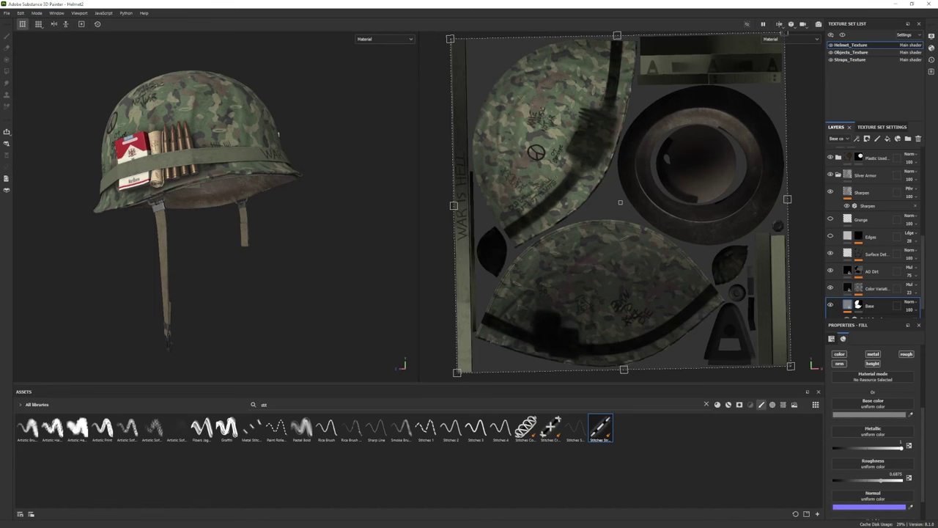
mouse_move(242, 220)
left_mouse_down("alt")
mouse_move(176, 223)
mouse_move(196, 224)
mouse_move(153, 266)
mouse_move(230, 289)
left_mouse_up("alt")
- Re-enter the Iray render and turn toward the cigarette pack and bullets
left_click(882, 126)
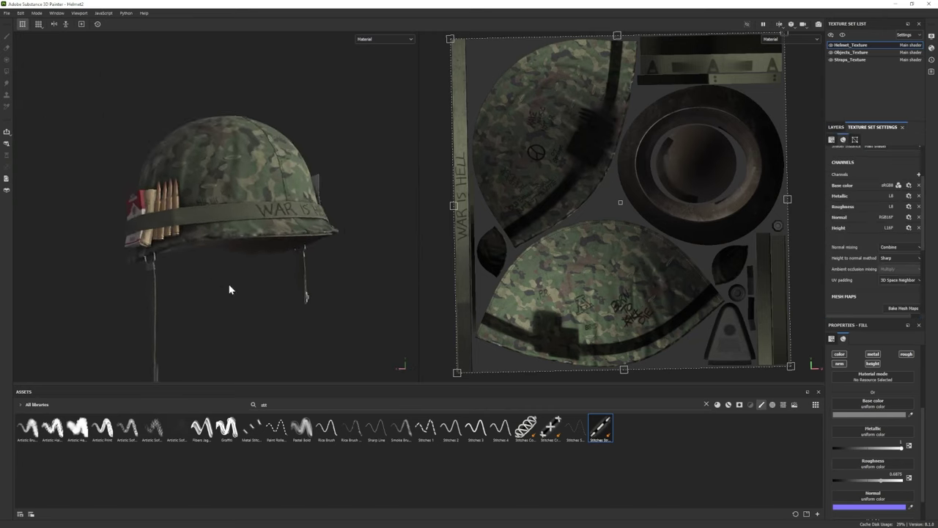
scroll(210, 272, "down", 3)
left_click(37, 13)
left_click(46, 30)
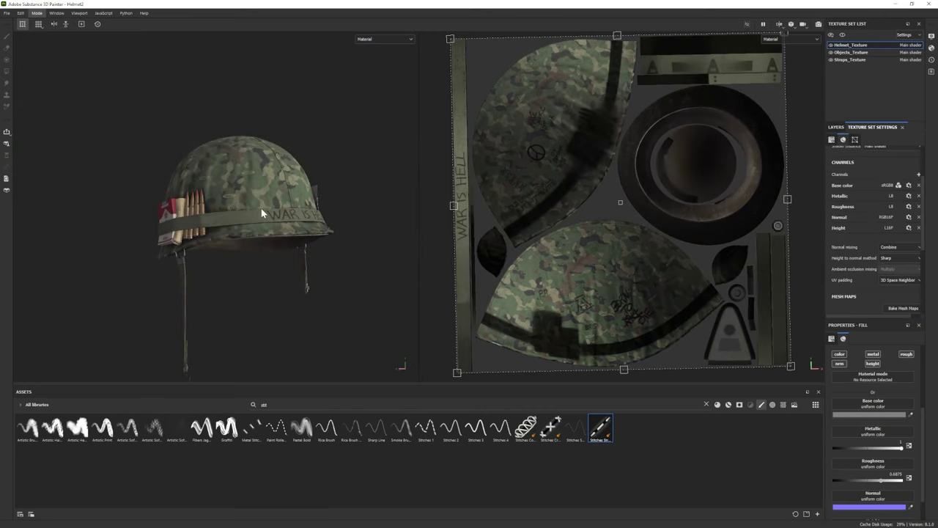
left_click_drag(247, 224, 441, 302, "alt")
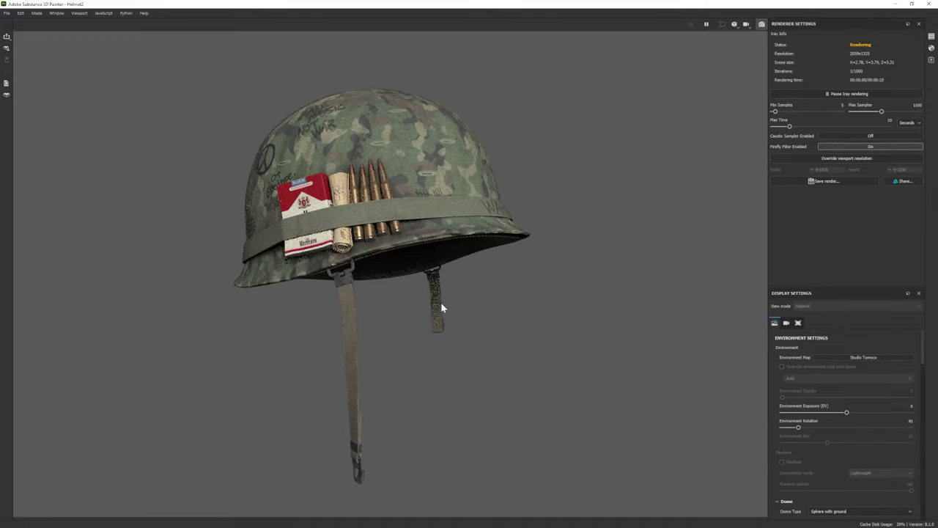